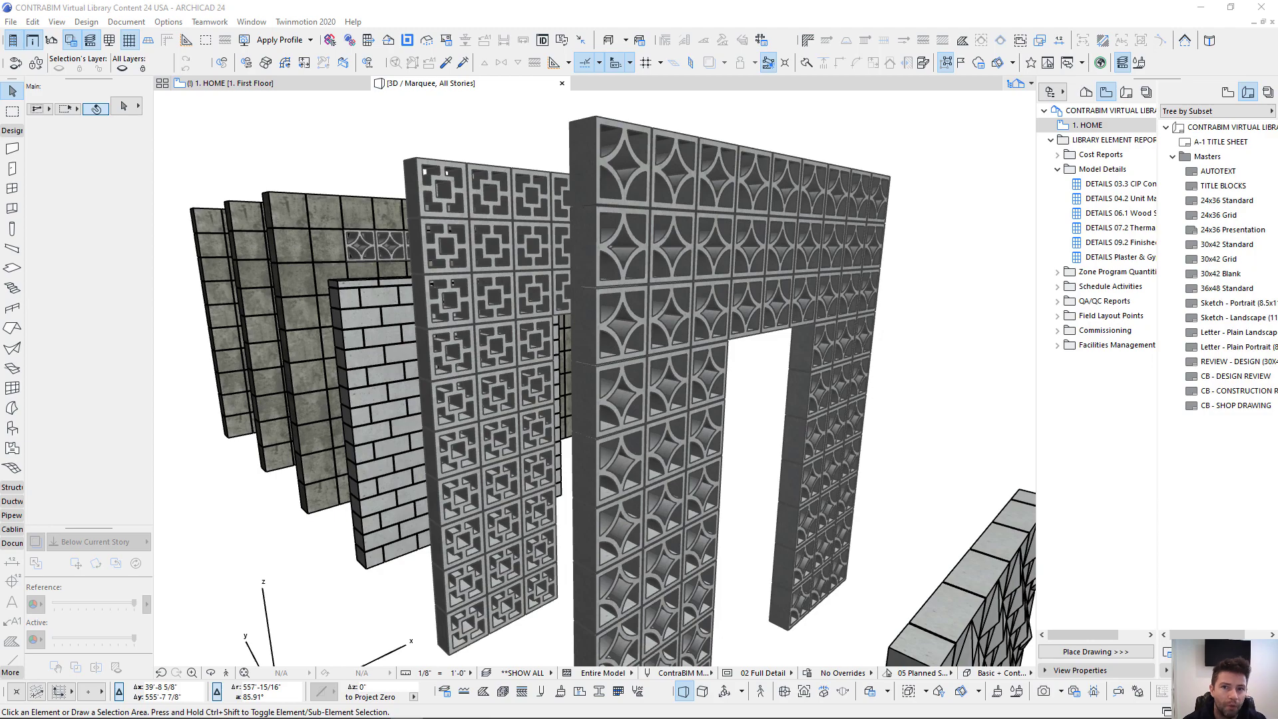
Step: Examine the sample masonry curtain walls in 3D, including their block patterns, openings and screen units
{"action": "middle_click_drag", "start_coordinate": [660, 312], "coordinate": [613, 299], "text": "shift"}
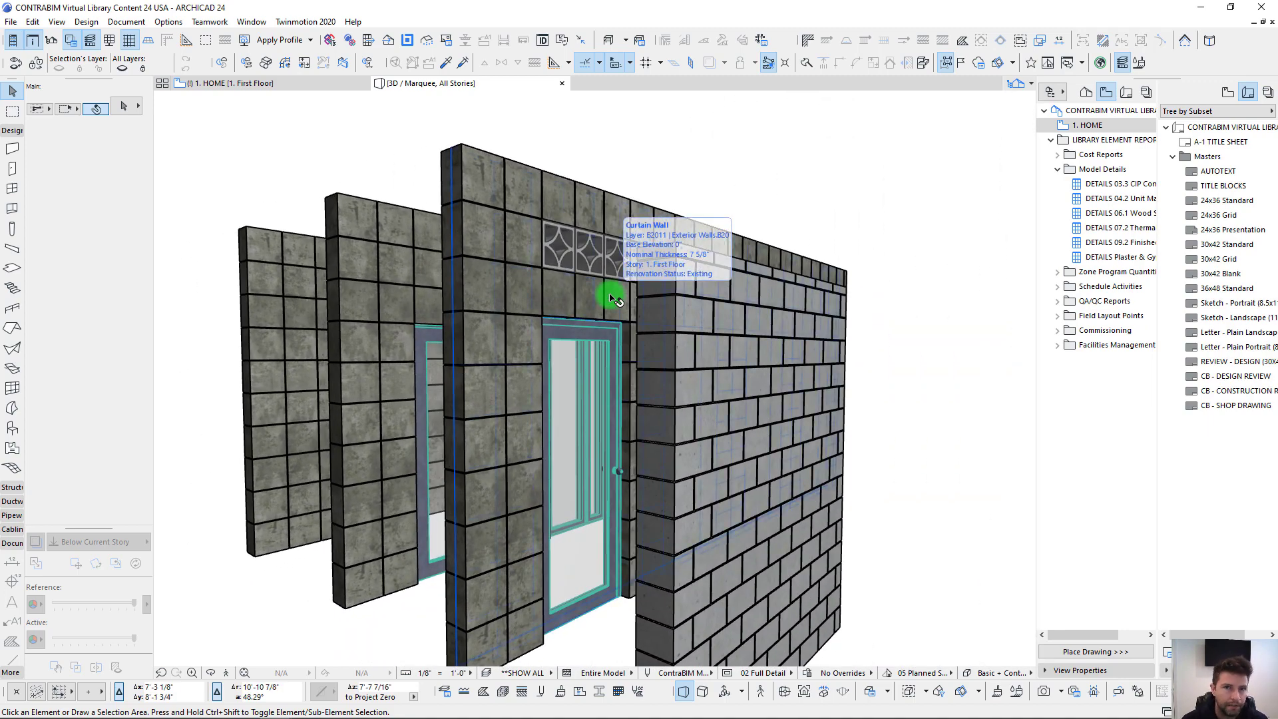
{"action": "middle_click_drag", "start_coordinate": [609, 297], "coordinate": [610, 295], "text": "shift"}
{"action": "scroll", "coordinate": [610, 295], "scroll_direction": "up", "scroll_amount": 4}
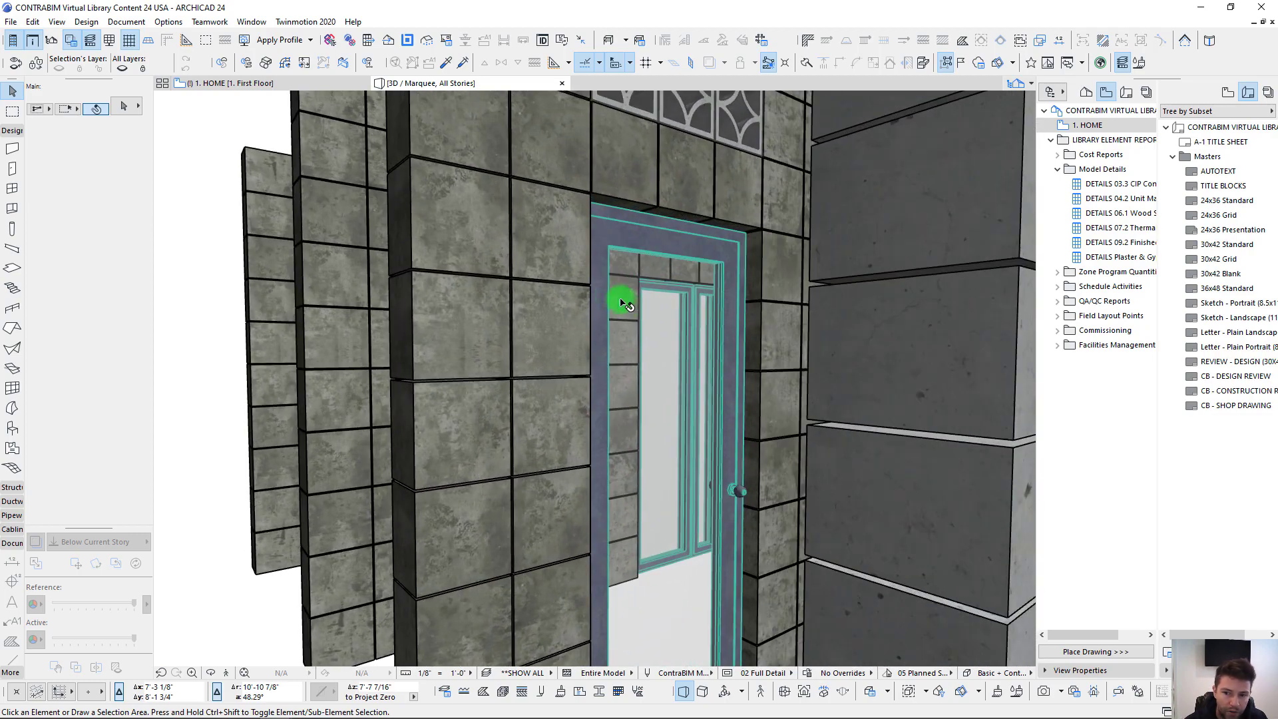
{"action": "scroll", "coordinate": [611, 354], "scroll_direction": "down", "scroll_amount": 1}
{"action": "scroll", "coordinate": [611, 354], "scroll_direction": "down", "scroll_amount": 8}
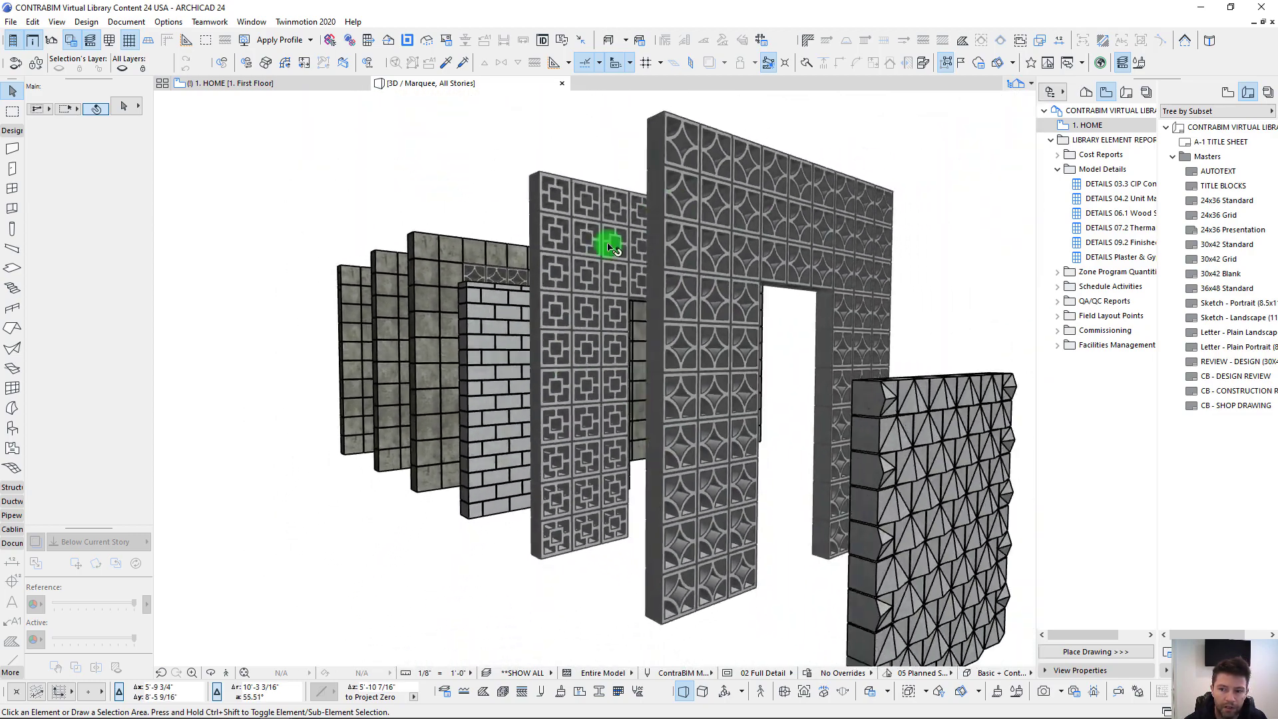
{"action": "middle_click_drag", "start_coordinate": [799, 345], "coordinate": [708, 352], "text": "shift"}
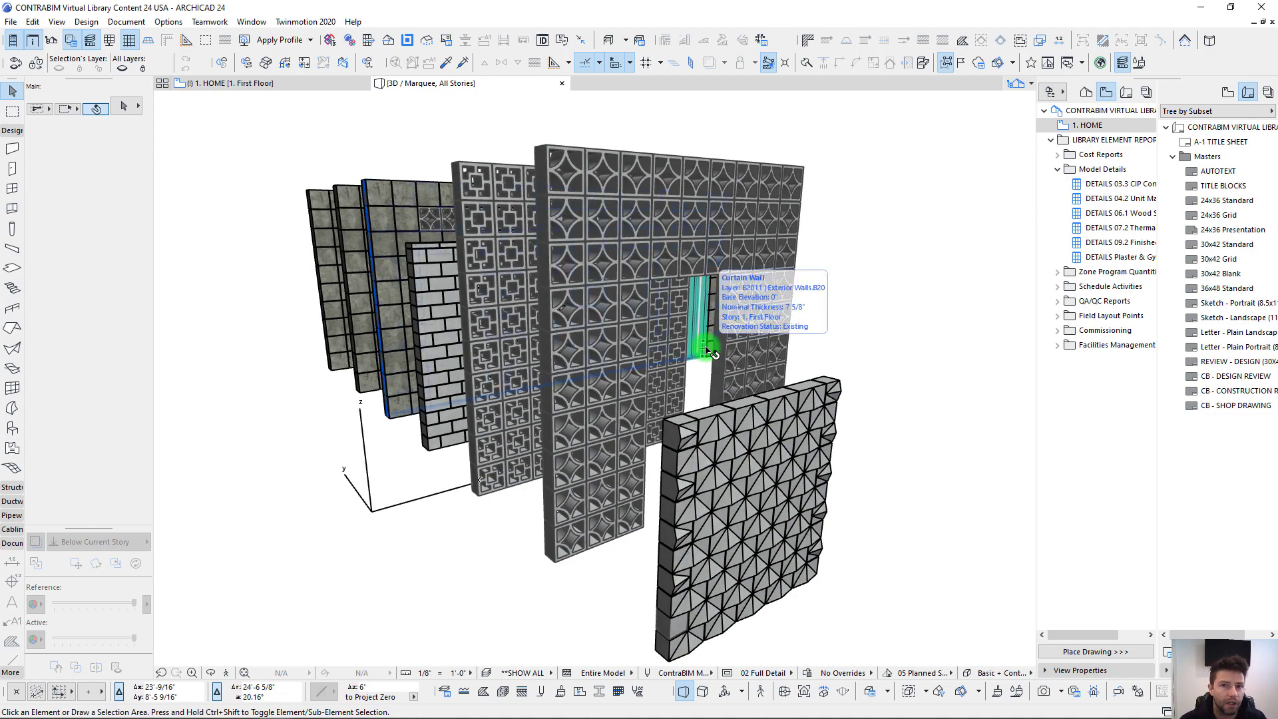
{"action": "middle_click_drag", "start_coordinate": [709, 352], "coordinate": [709, 352], "text": "shift"}
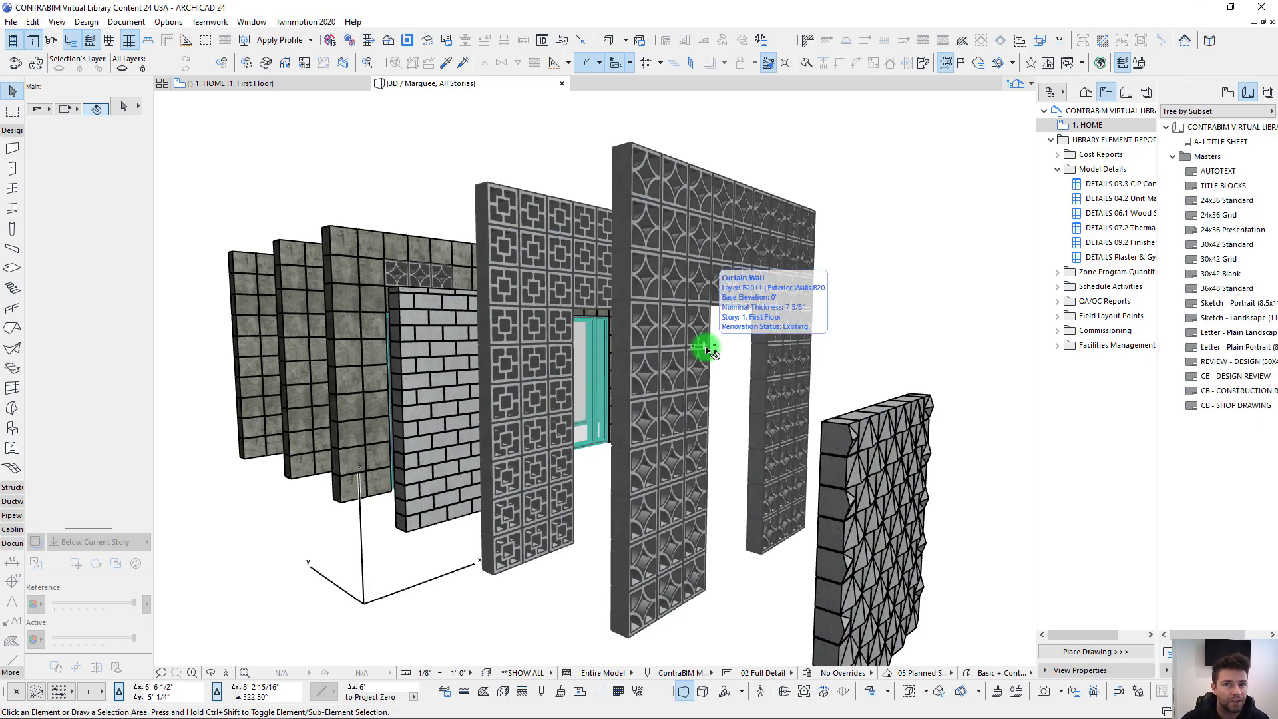
{"action": "middle_click_drag", "start_coordinate": [656, 290], "coordinate": [529, 369], "text": "shift"}
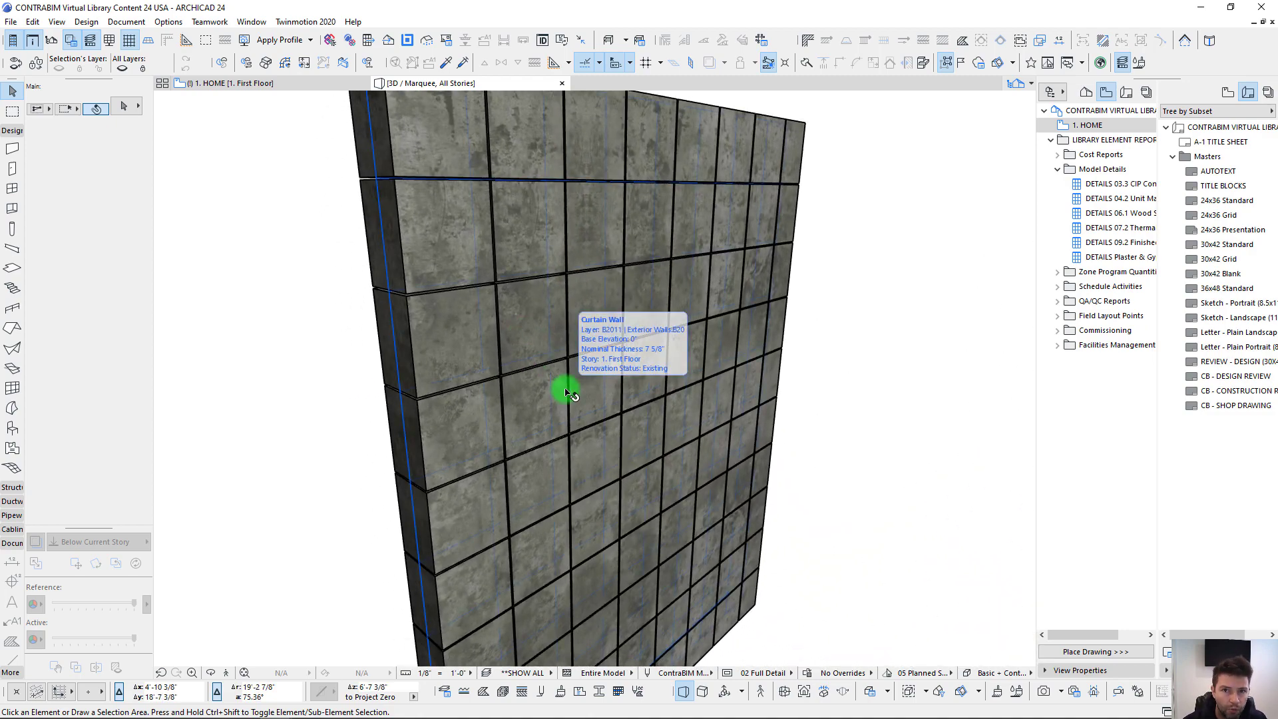
{"action": "middle_click_drag", "start_coordinate": [565, 393], "coordinate": [565, 392], "text": "shift"}
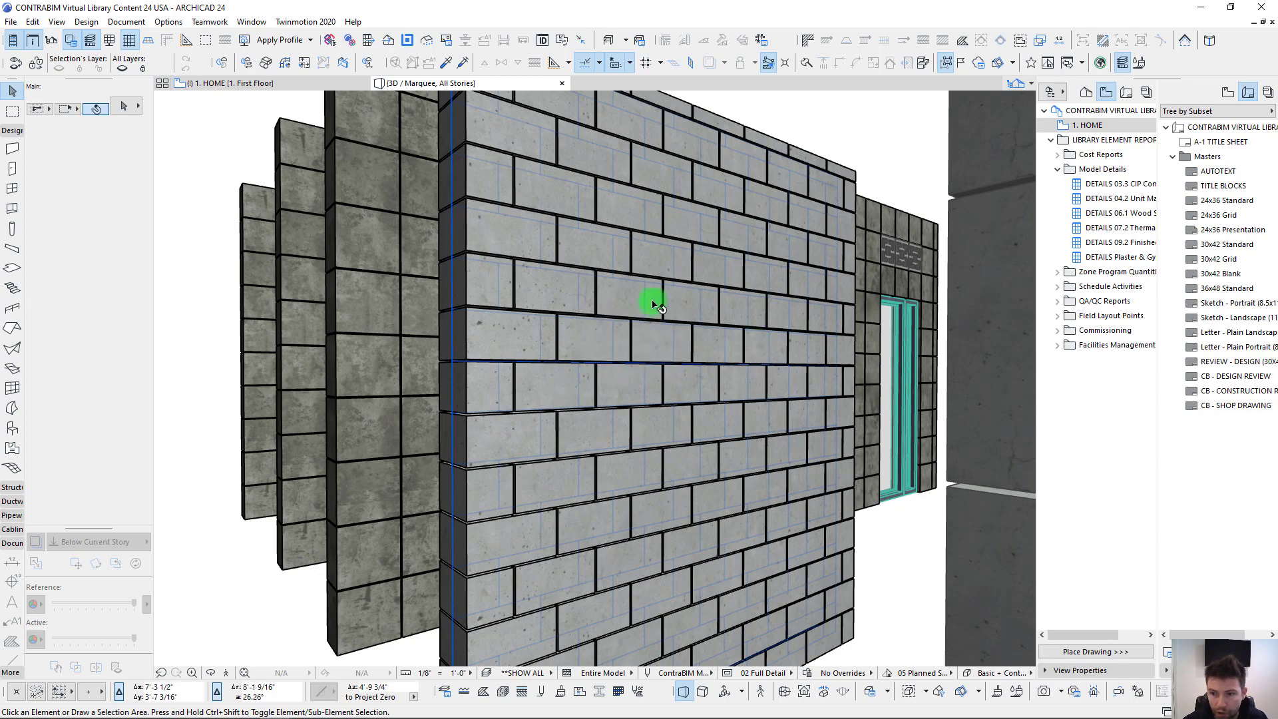
{"action": "middle_click_drag", "start_coordinate": [654, 305], "coordinate": [637, 326], "text": "shift"}
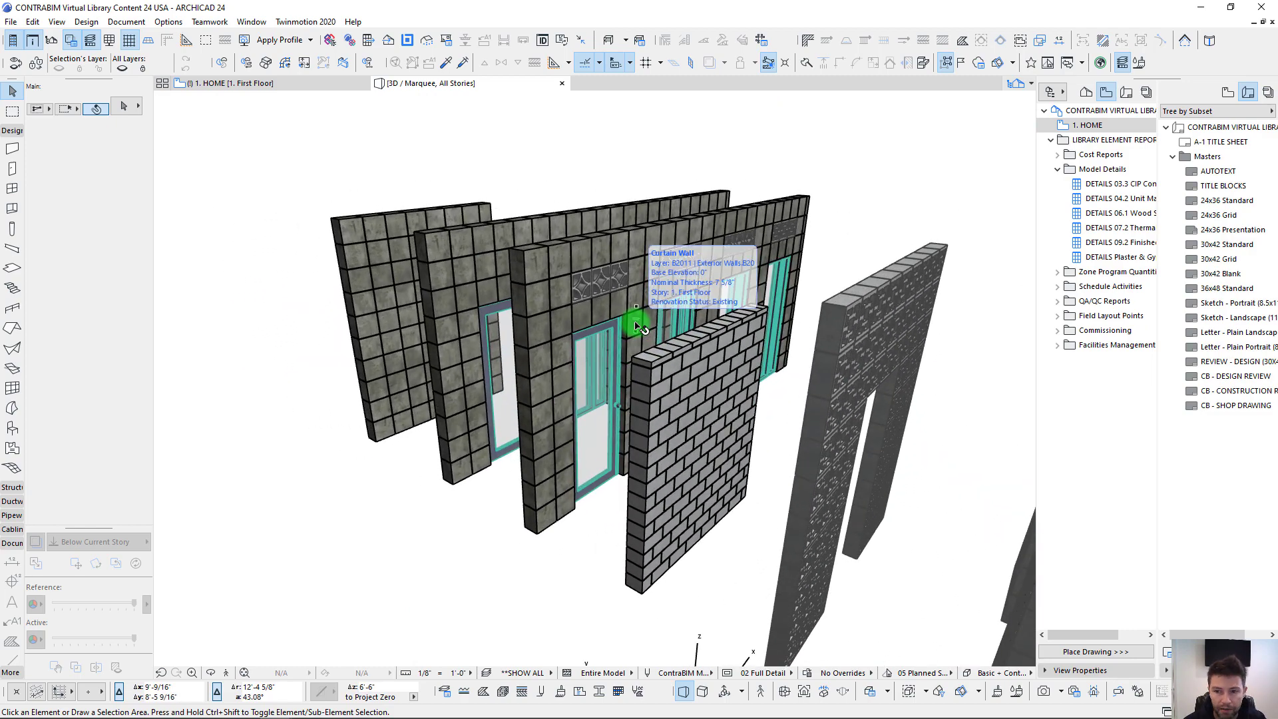
{"action": "middle_click_drag", "start_coordinate": [684, 385], "coordinate": [666, 368], "text": "shift"}
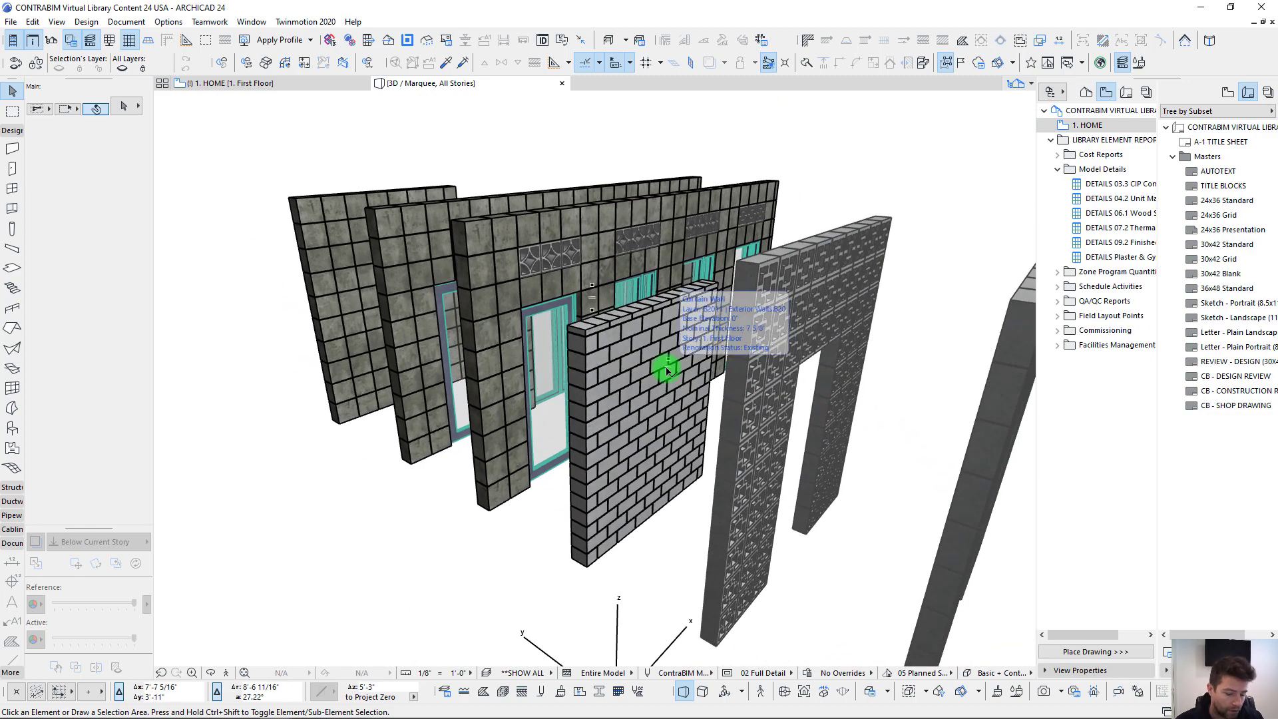
Step: Switch to the first floor plan and open the Curtain Wall tool's default settings
{"action": "key", "text": "F2"}
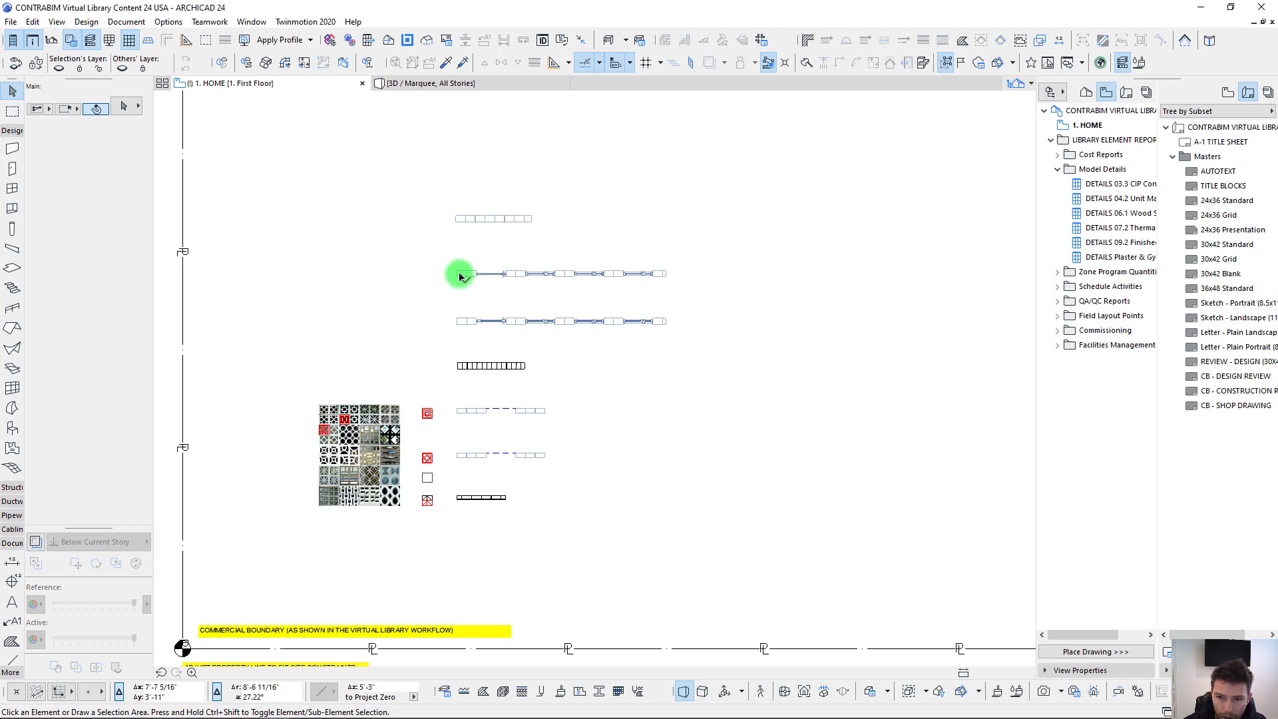
{"action": "scroll", "coordinate": [528, 180], "scroll_direction": "up", "scroll_amount": 5}
{"action": "key", "text": "Escape"}
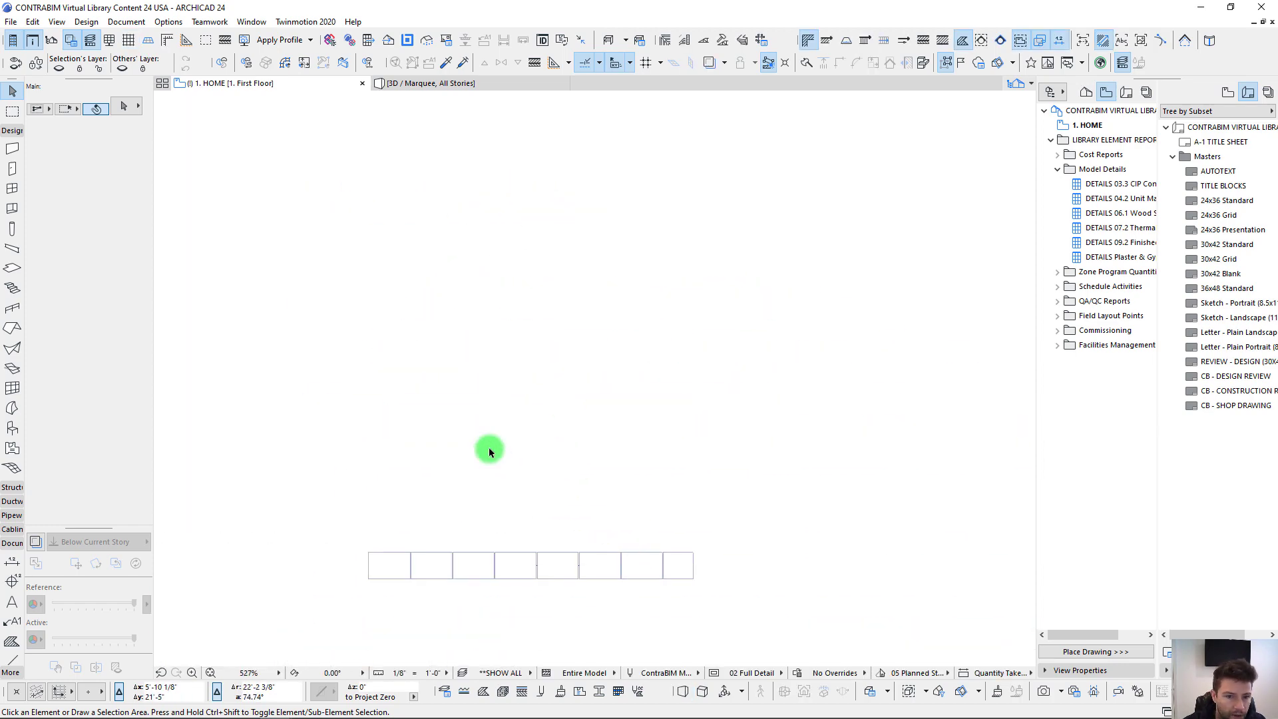
{"action": "left_click", "coordinate": [13, 389]}
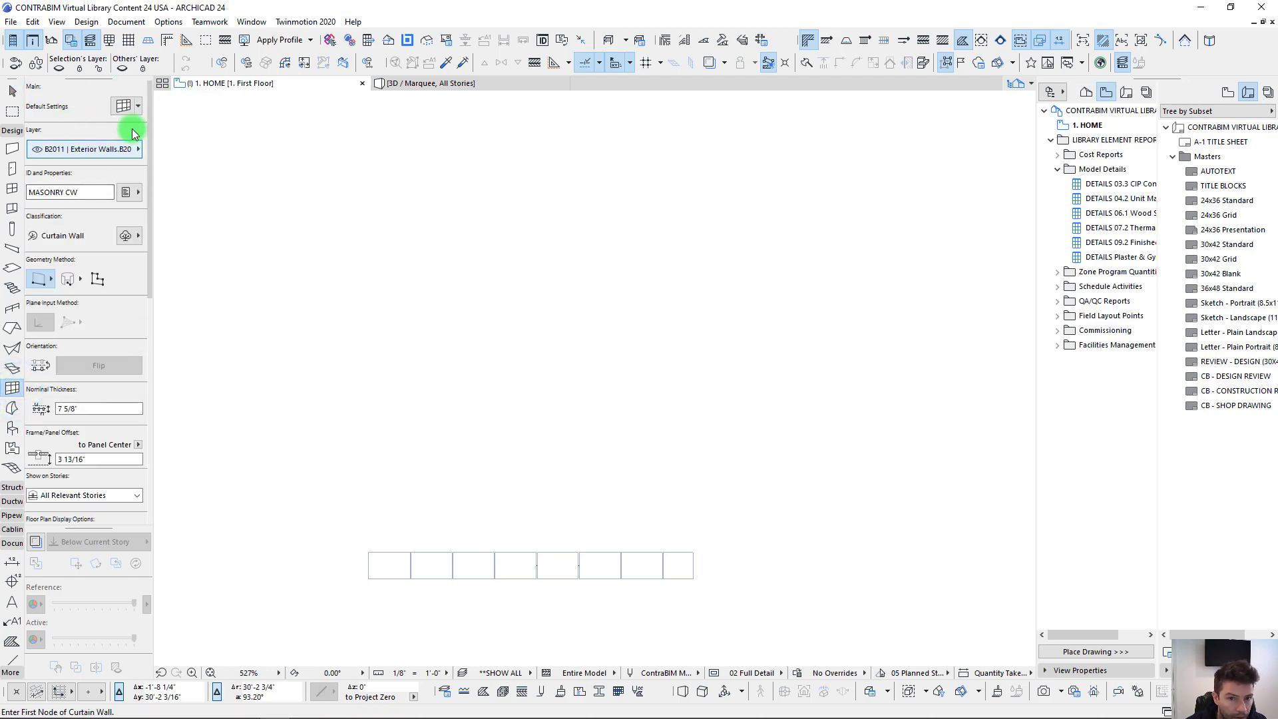
{"action": "left_click", "coordinate": [132, 106]}
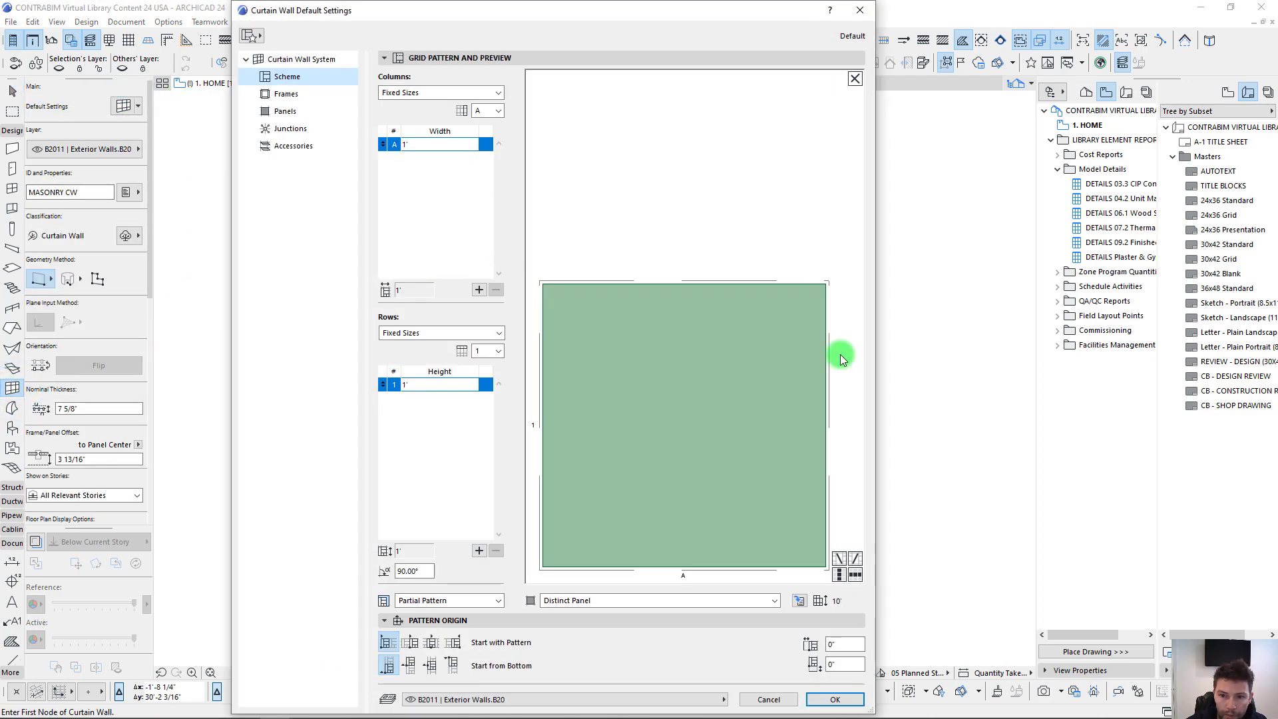
Step: Clear the existing grid pattern from the curtain wall scheme
{"action": "left_click", "coordinate": [855, 79]}
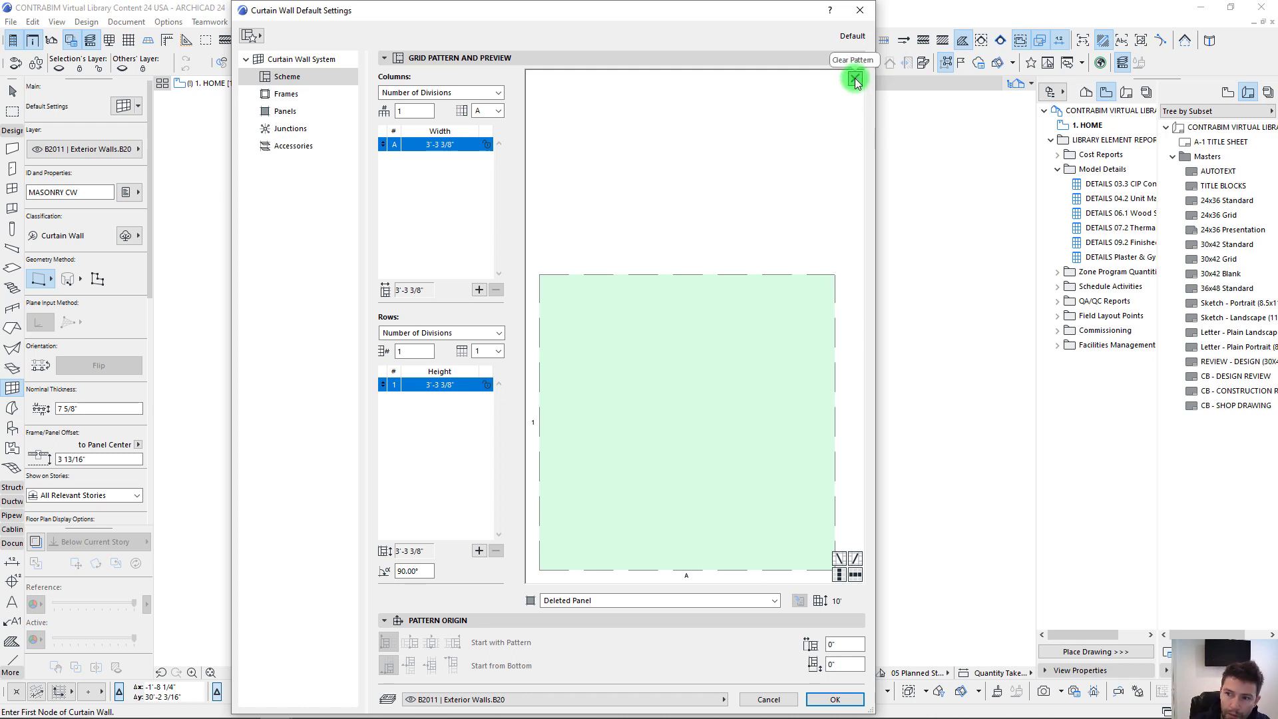
{"action": "left_click_drag", "start_coordinate": [752, 11], "coordinate": [735, 32]}
{"action": "left_click", "coordinate": [651, 416]}
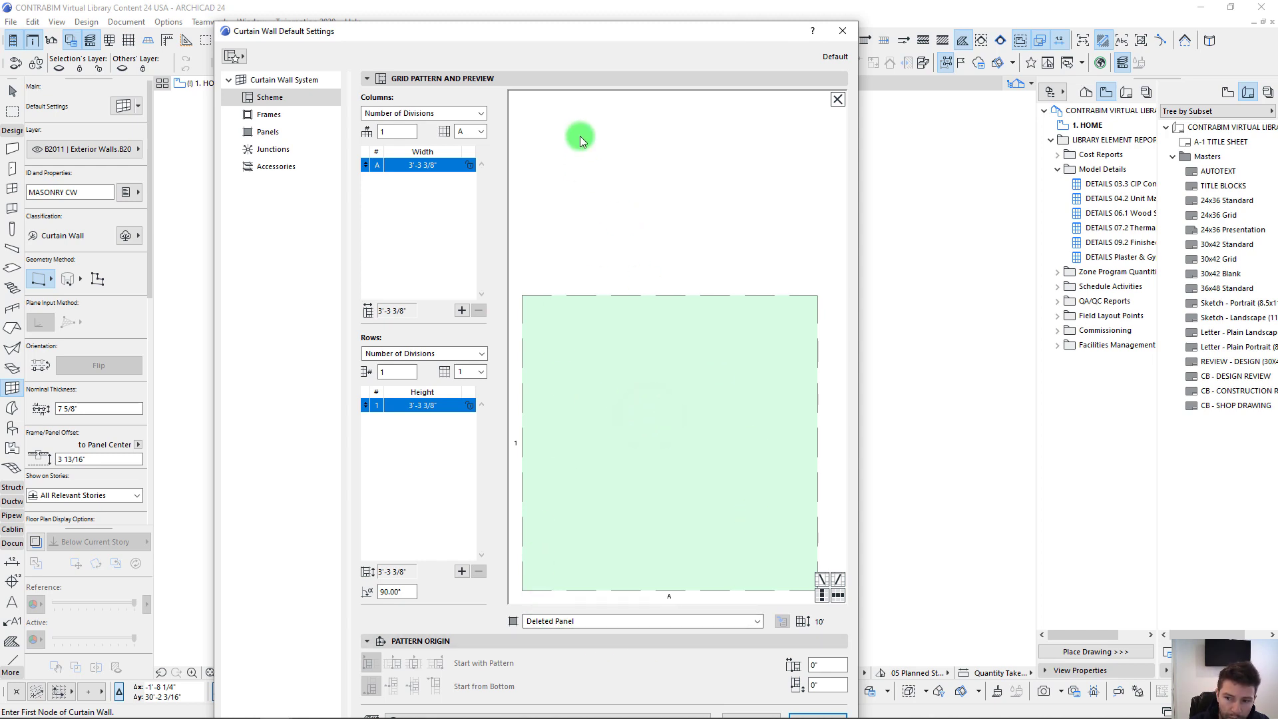
{"action": "left_click_drag", "start_coordinate": [604, 32], "coordinate": [617, 27]}
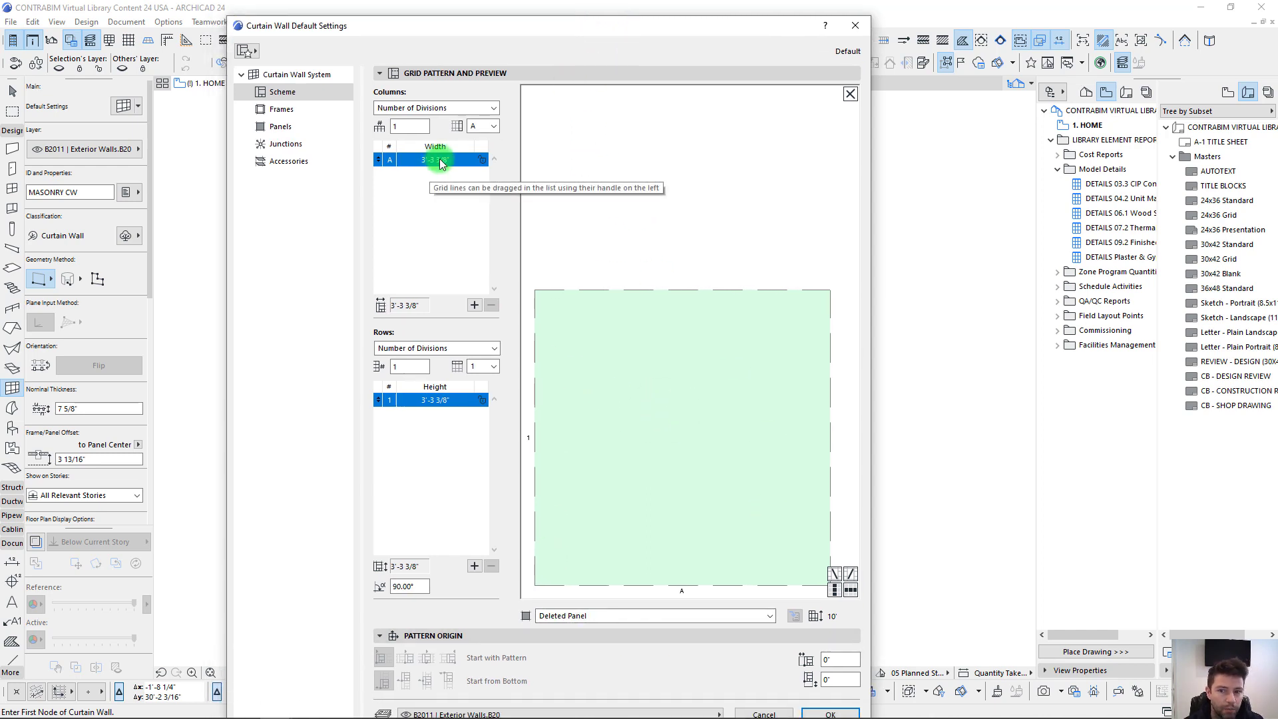
Step: Set both the columns and the rows of the curtain wall grid to Fixed Sizes
{"action": "left_click", "coordinate": [436, 108]}
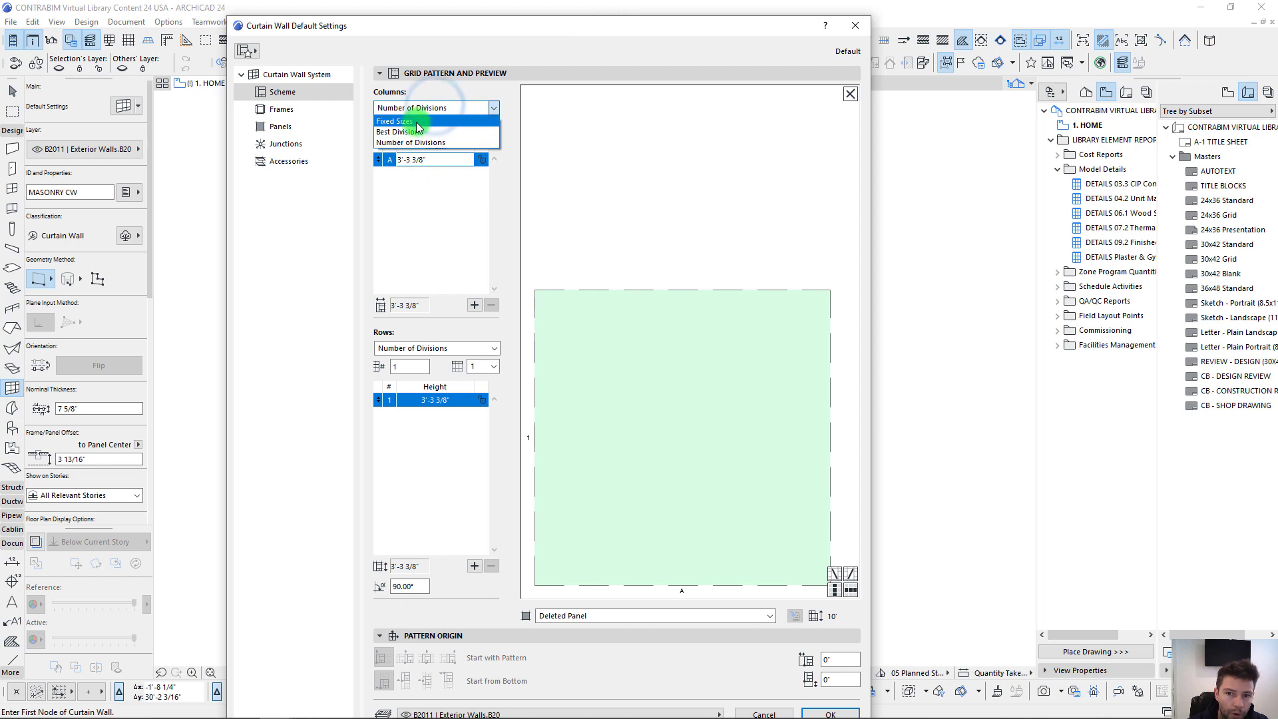
{"action": "left_click", "coordinate": [417, 122]}
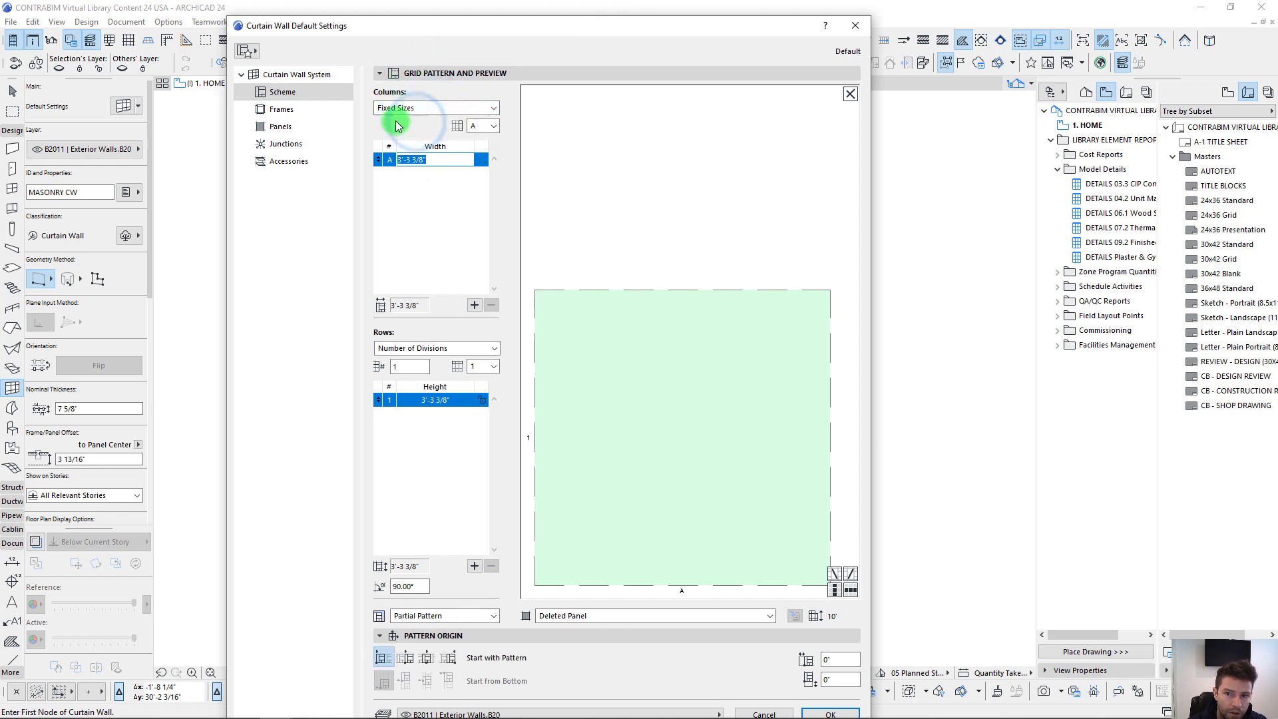
{"action": "left_click", "coordinate": [433, 348]}
{"action": "left_click", "coordinate": [428, 359]}
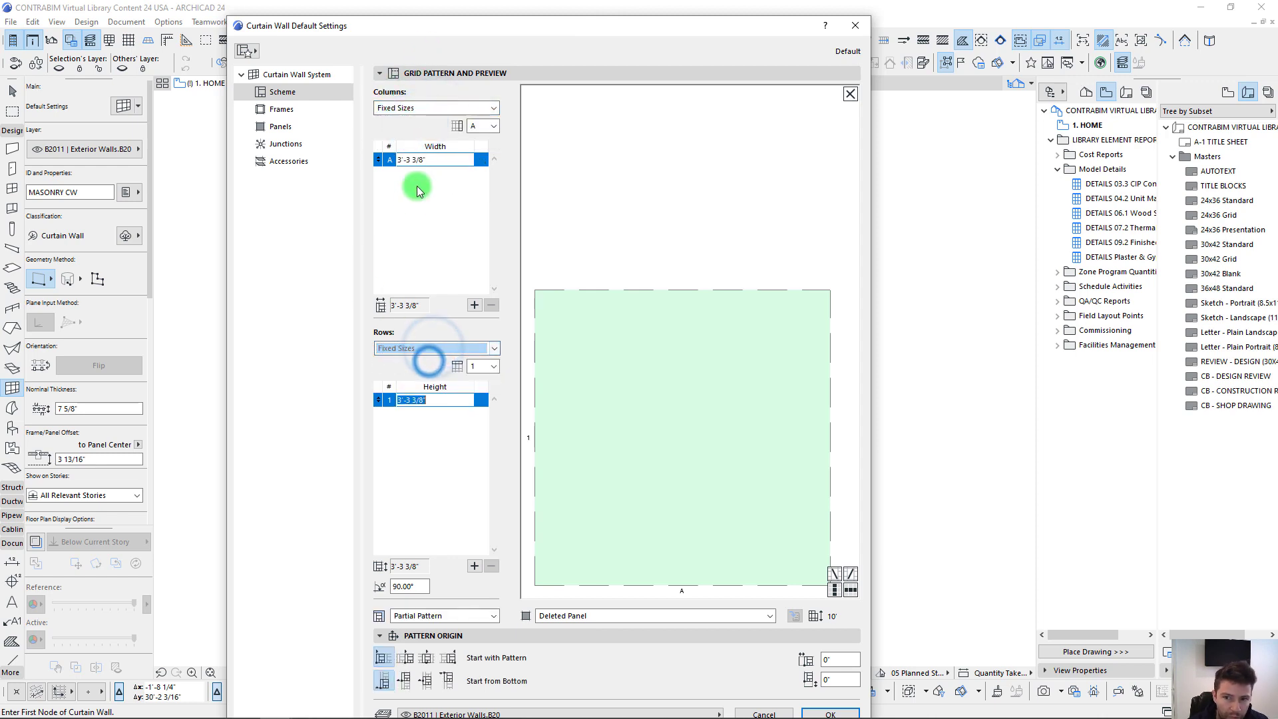
Step: Set the grid's column width to 1' and its row height to 1'
{"action": "left_click", "coordinate": [435, 160]}
{"action": "type", "text": "1'"}
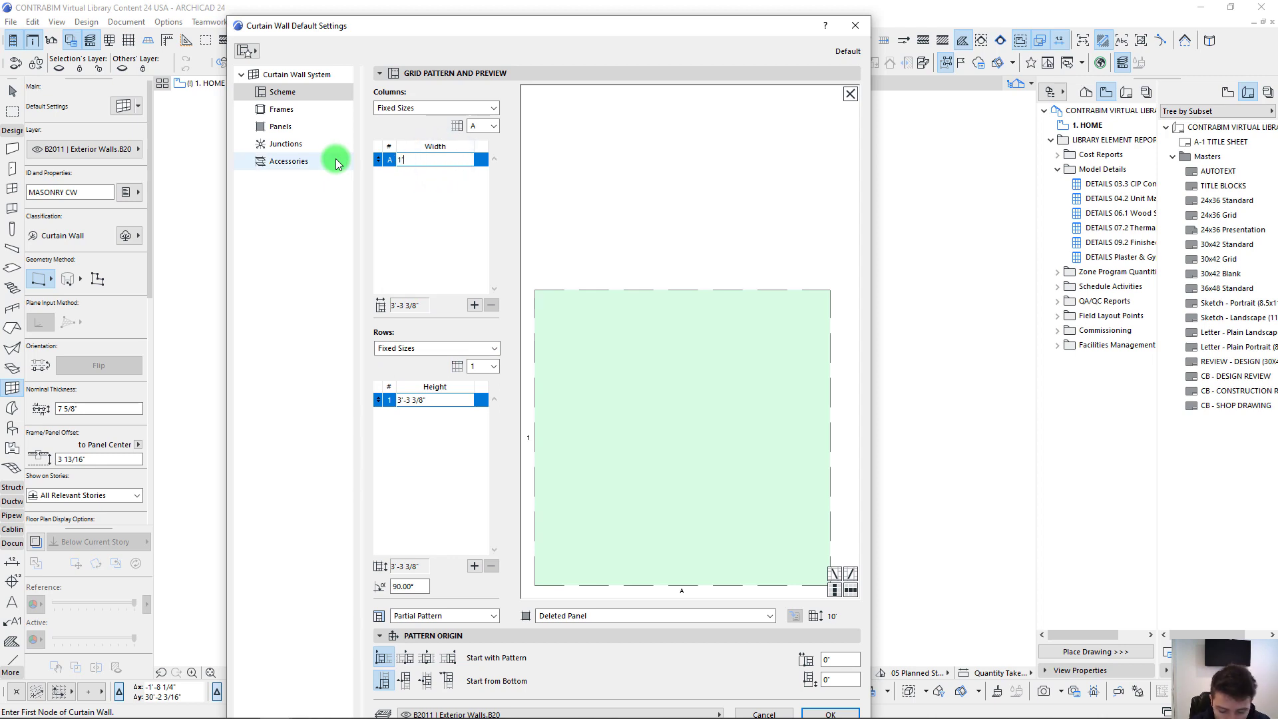
{"action": "left_click", "coordinate": [448, 452]}
{"action": "left_click", "coordinate": [433, 399]}
{"action": "type", "text": "1'"}
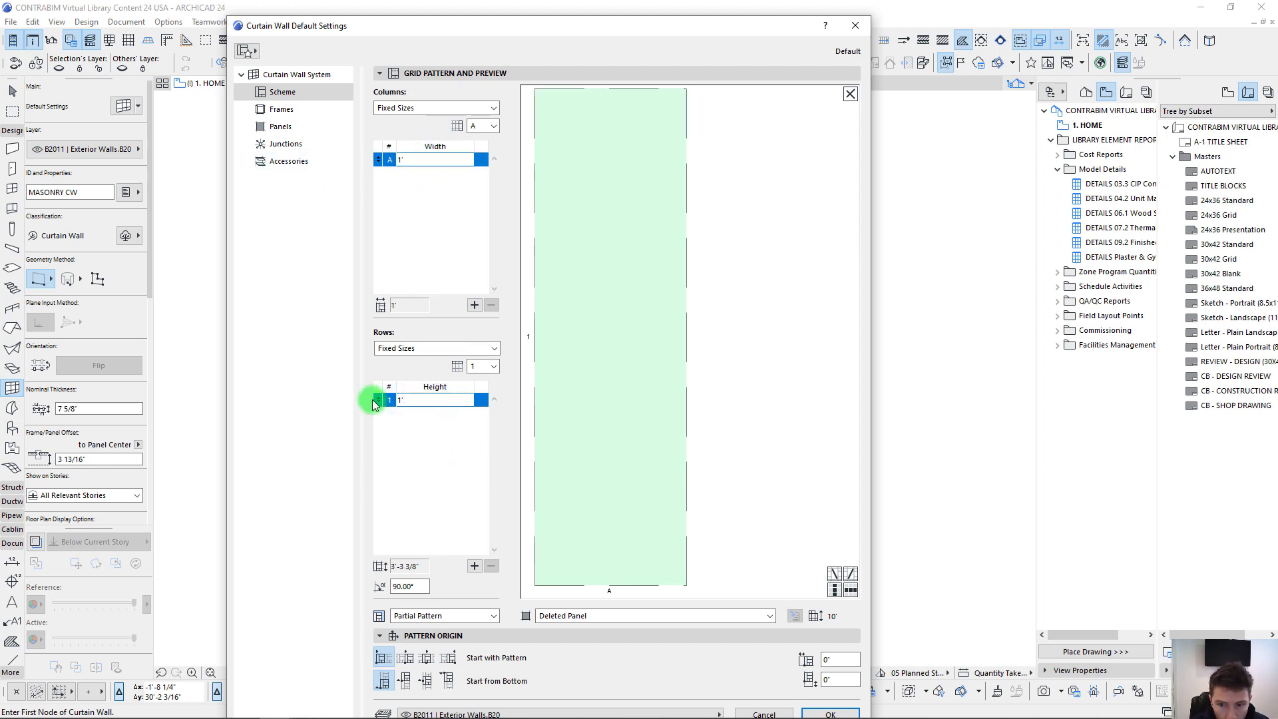
{"action": "left_click", "coordinate": [445, 477]}
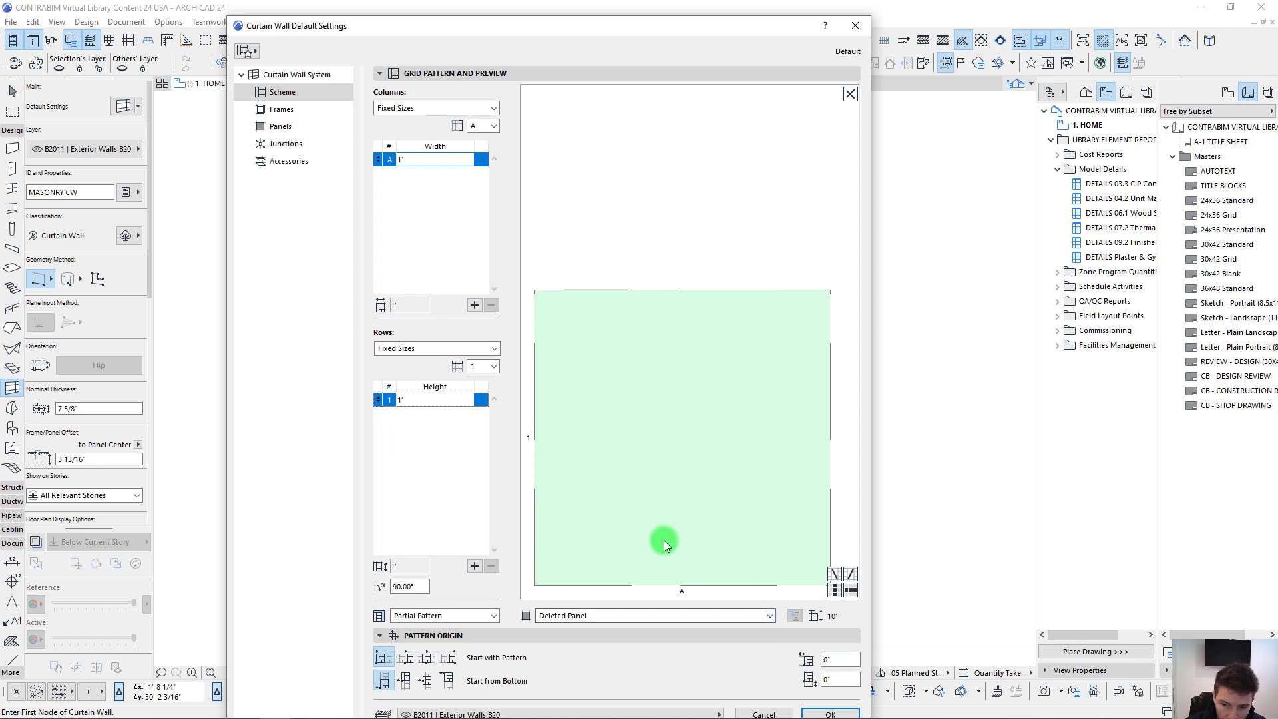
Step: Assign the Main Panel class to the grid cell in the scheme pattern
{"action": "left_click", "coordinate": [636, 418]}
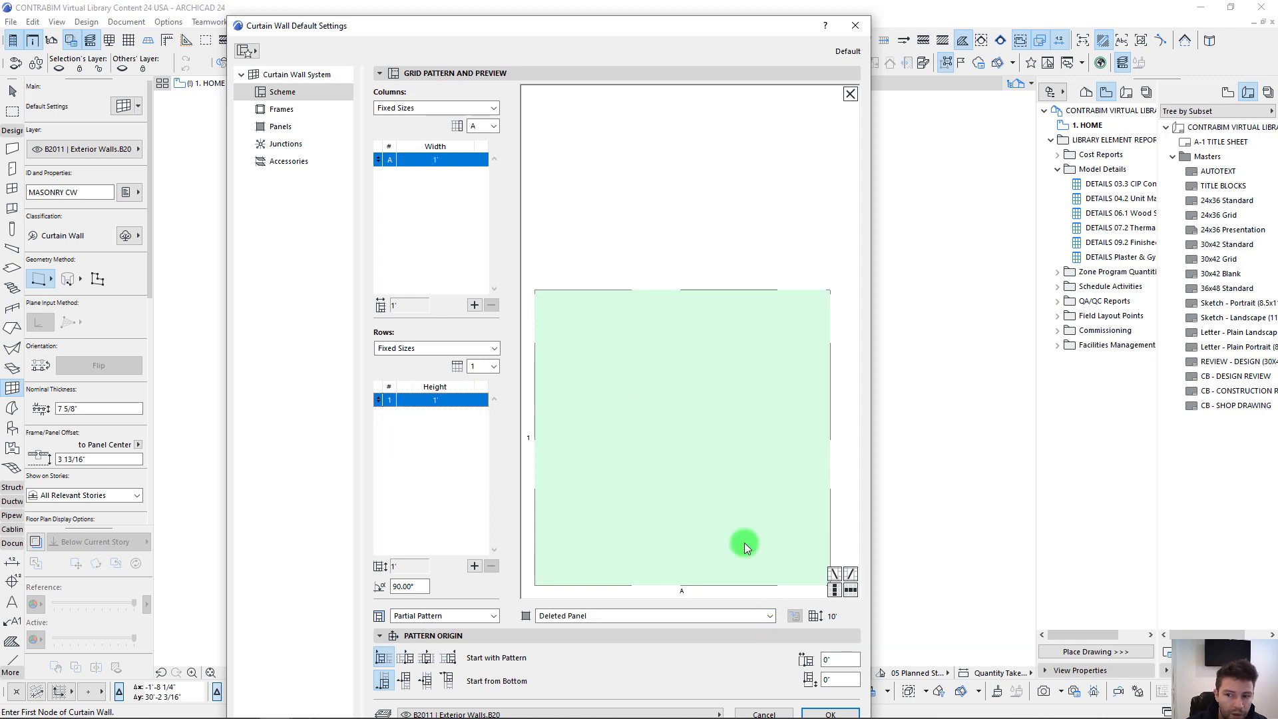
{"action": "left_click", "coordinate": [650, 616]}
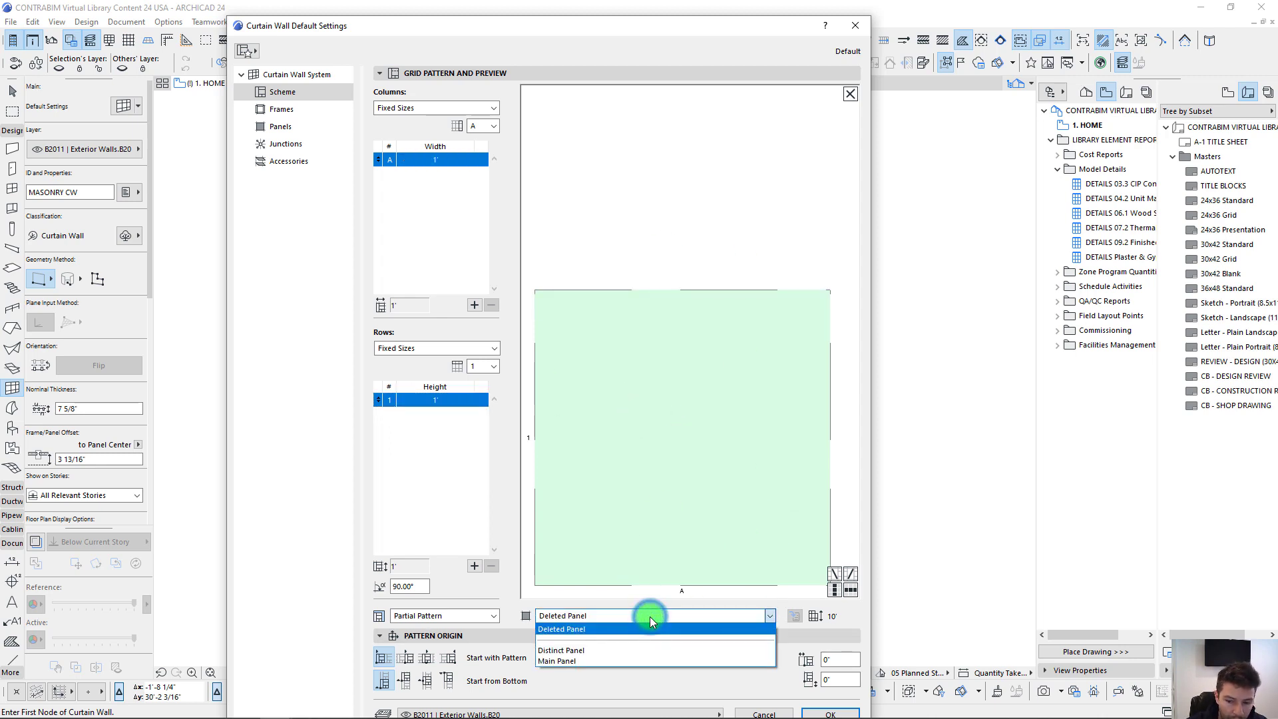
{"action": "left_click", "coordinate": [571, 660]}
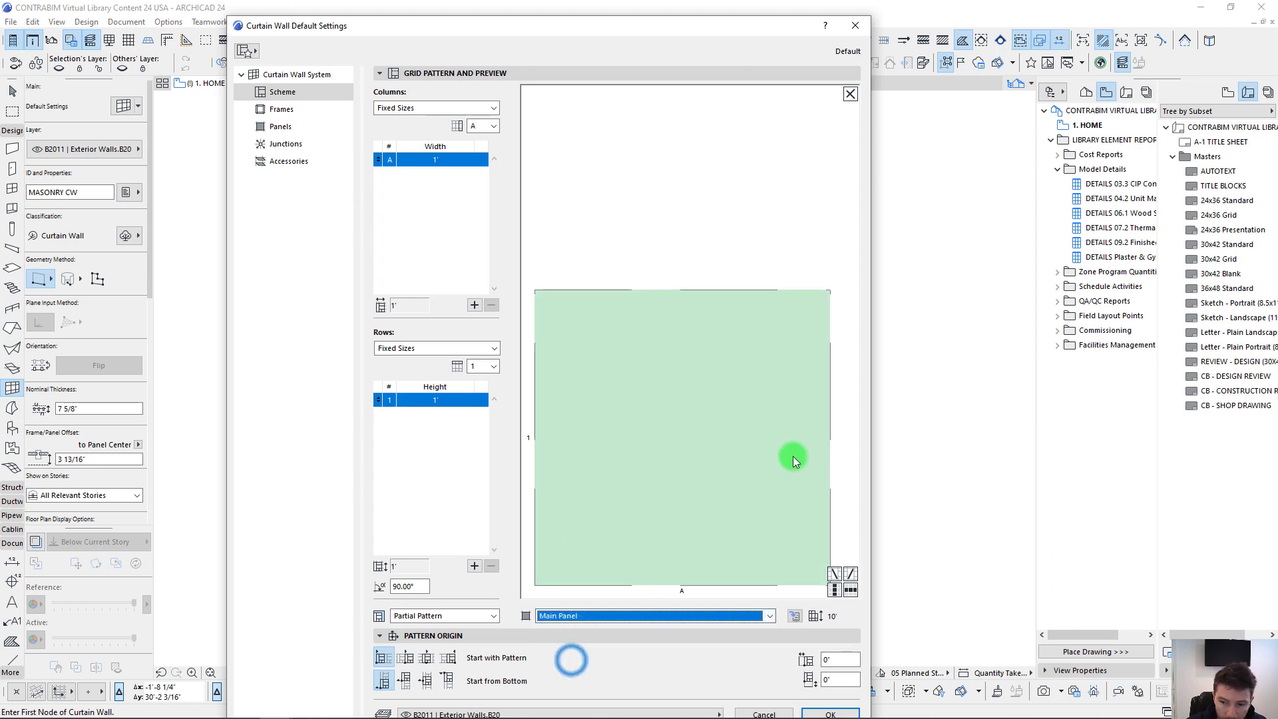
{"action": "left_click", "coordinate": [682, 420]}
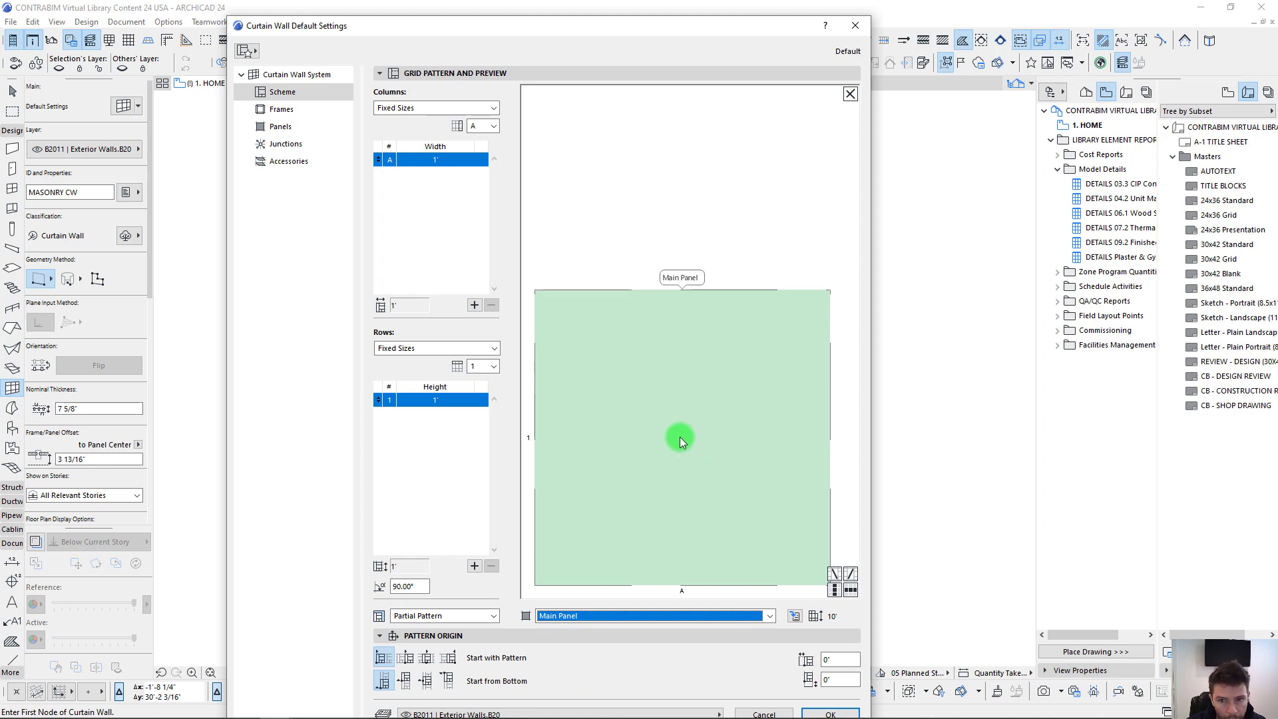
Step: Review the Main Panel's thickness and building material in the curtain wall panel settings
{"action": "left_click", "coordinate": [275, 129]}
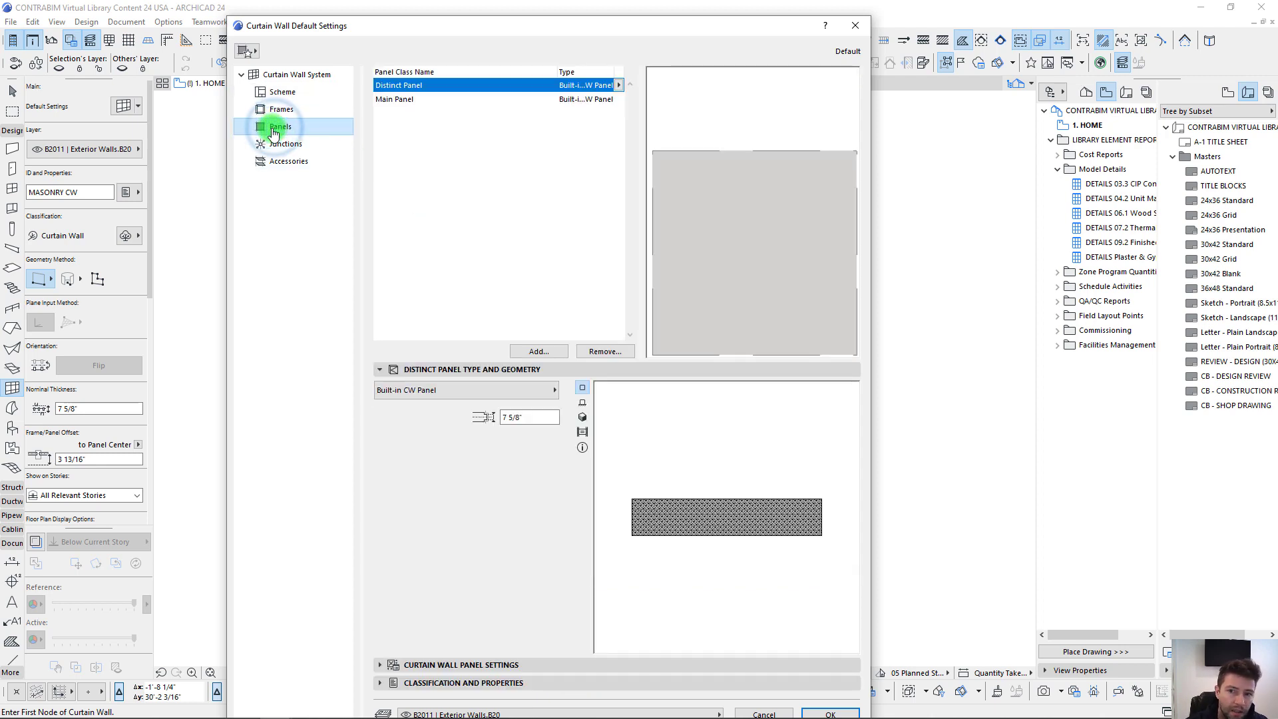
{"action": "left_click", "coordinate": [405, 99]}
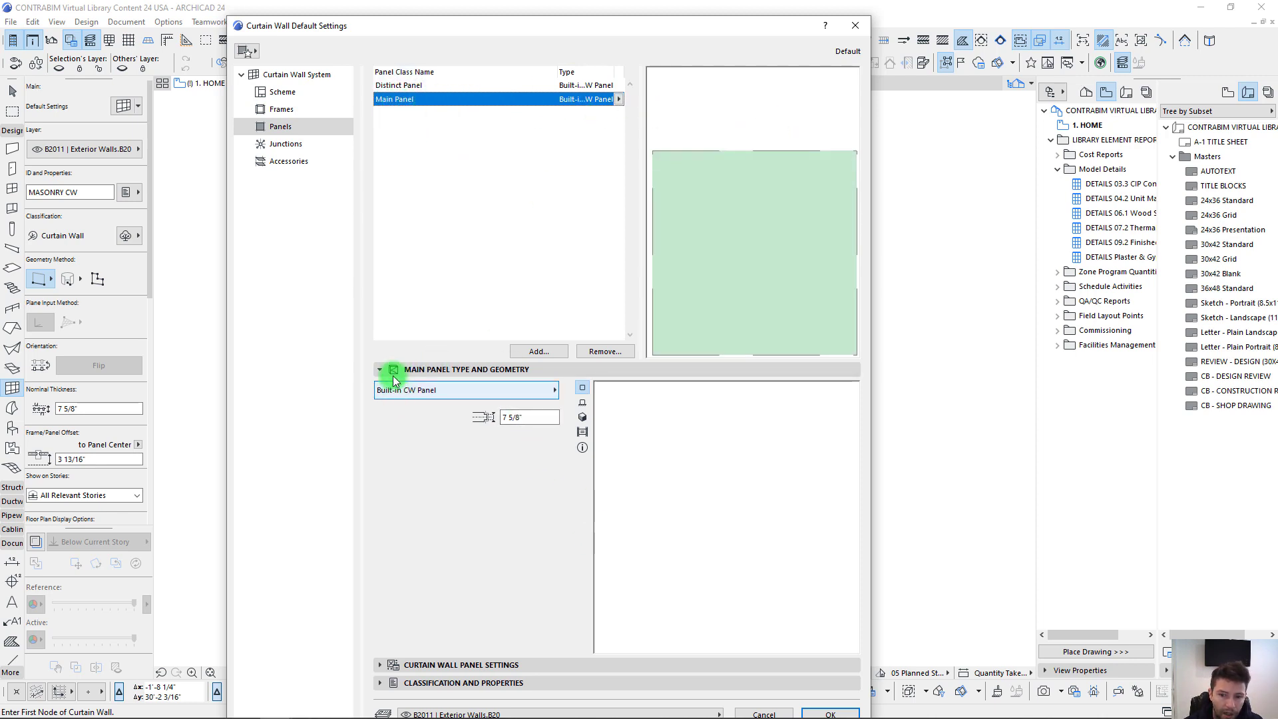
{"action": "left_click", "coordinate": [383, 667]}
{"action": "left_click", "coordinate": [536, 303]}
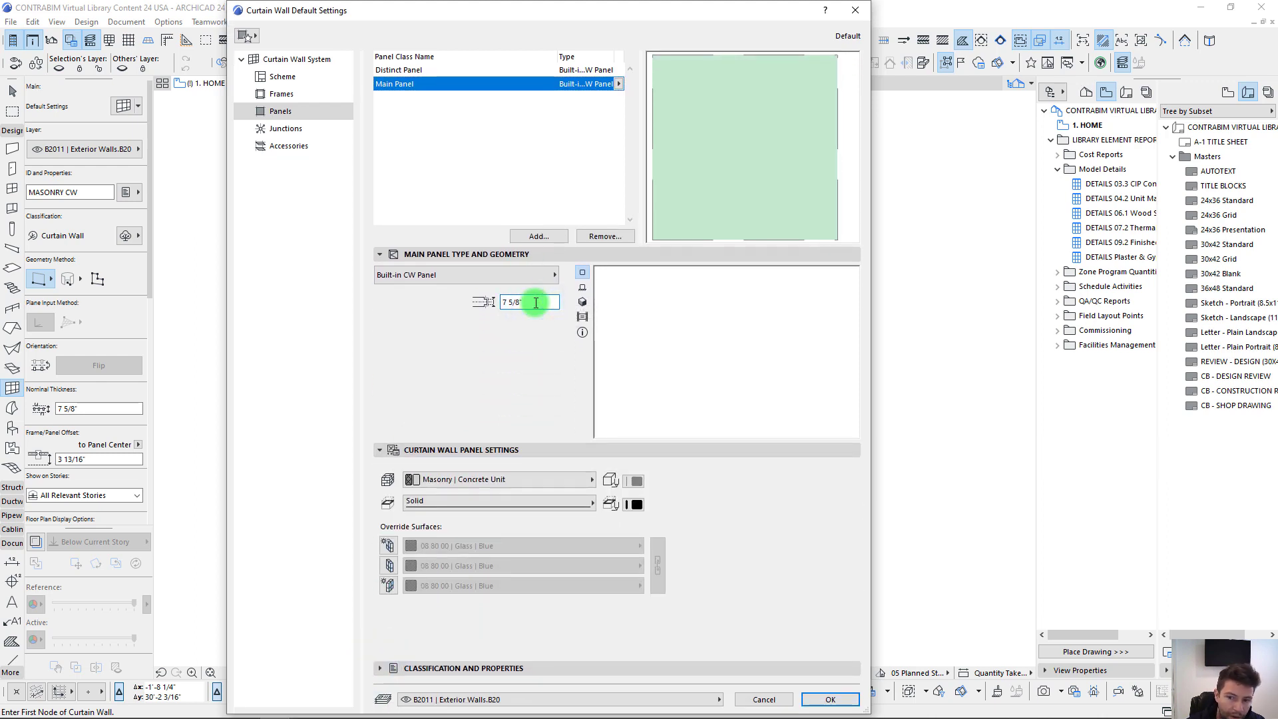
{"action": "left_click", "coordinate": [506, 302]}
{"action": "left_click", "coordinate": [528, 302]}
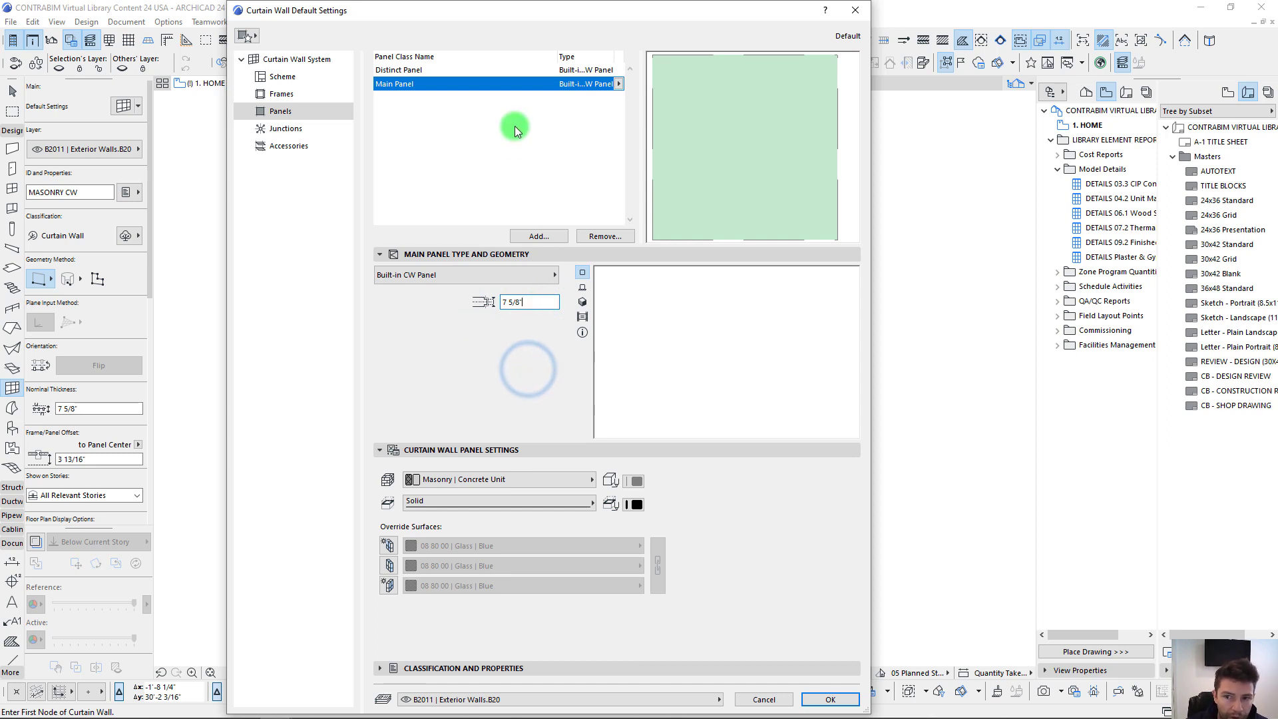
Step: Recheck the curtain wall scheme and accept the default settings
{"action": "left_click", "coordinate": [282, 76]}
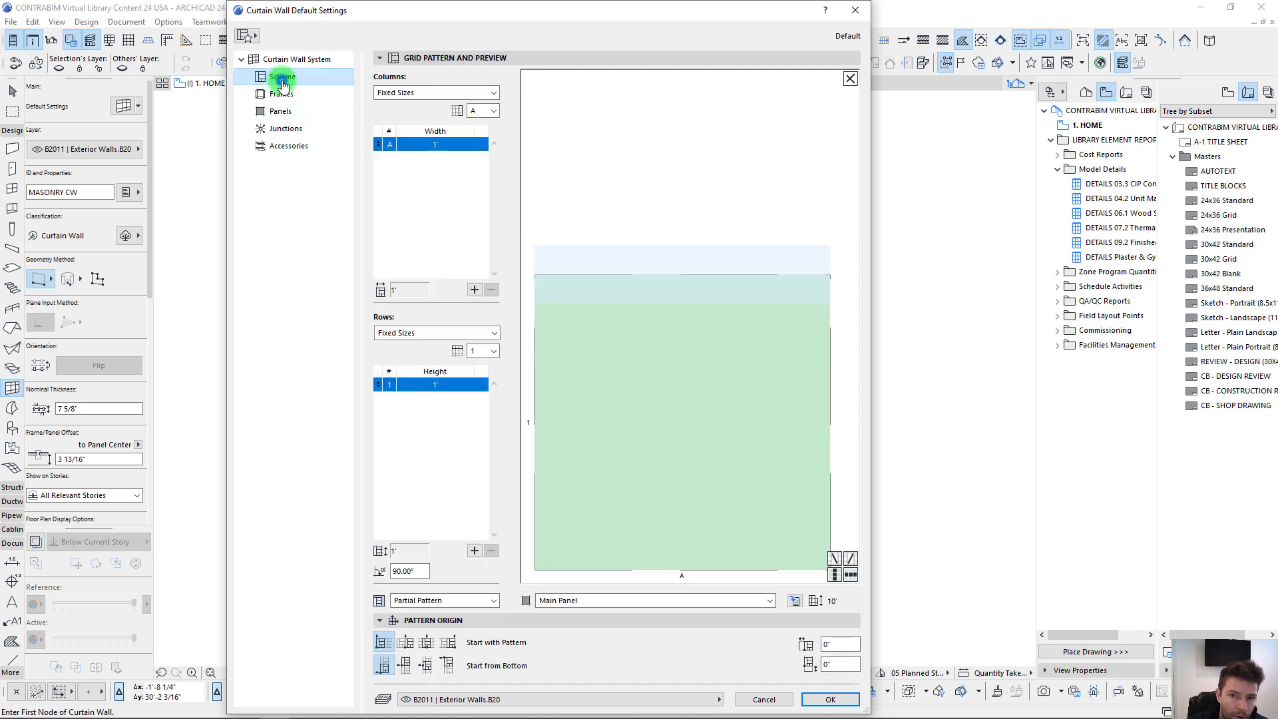
{"action": "left_click", "coordinate": [695, 374]}
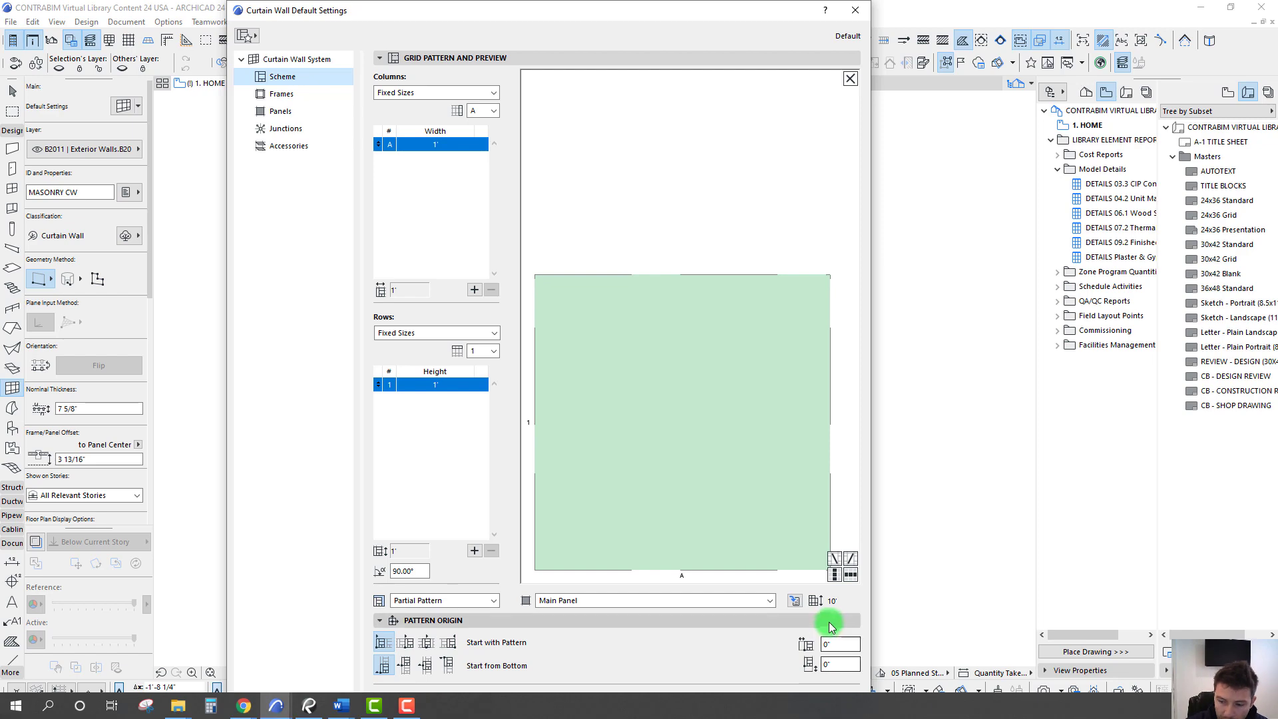
{"action": "left_click", "coordinate": [831, 699]}
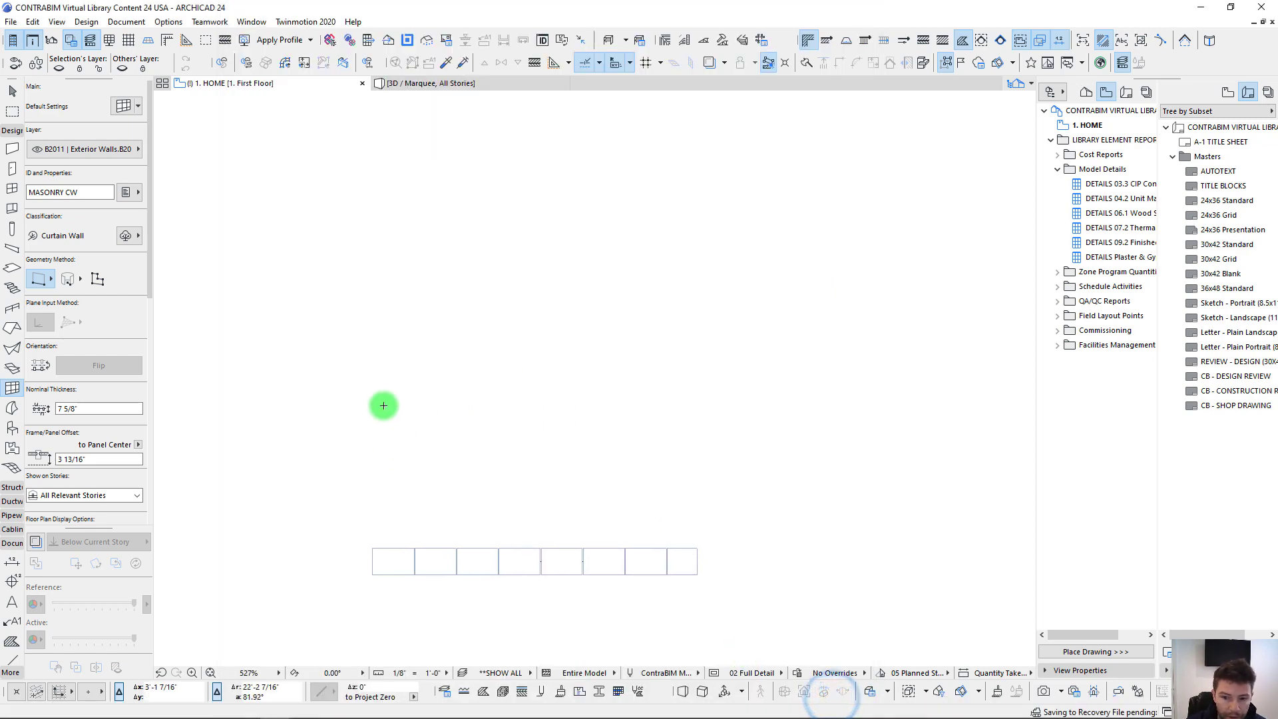
Step: Draw a horizontal curtain wall 8' long in the empty area above the topmost existing wall on the plan
{"action": "left_click", "coordinate": [349, 311]}
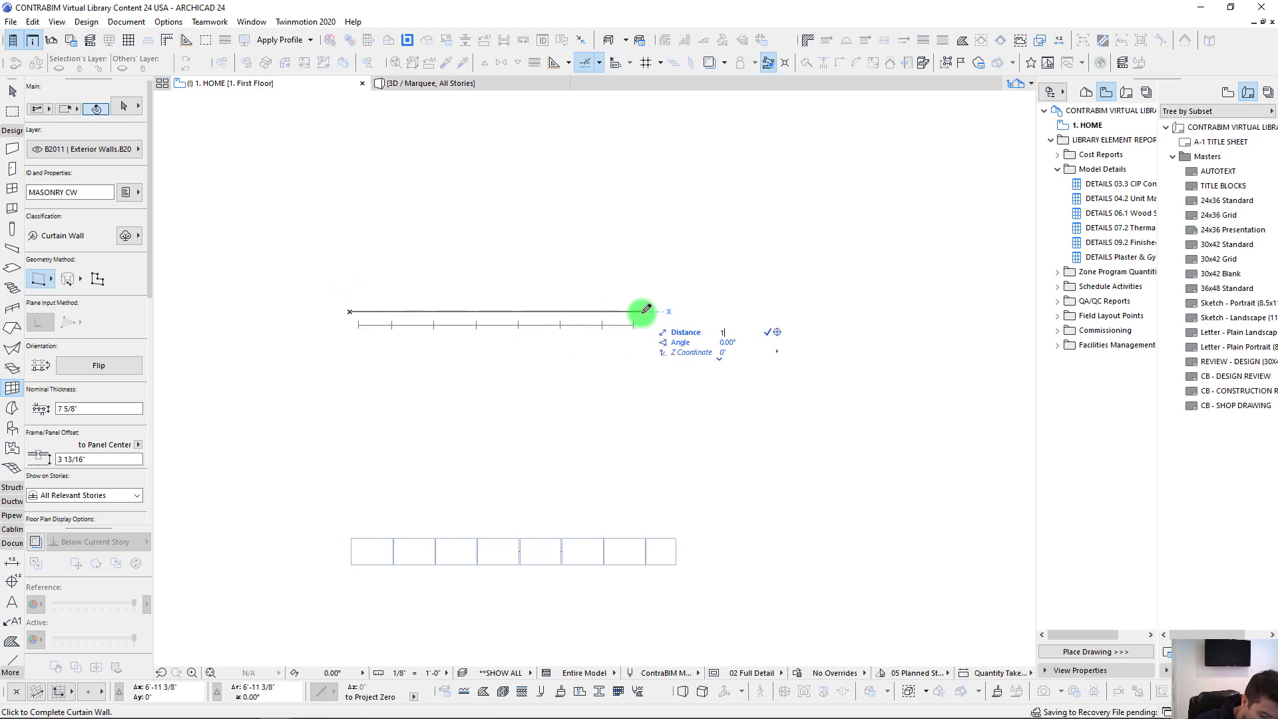
{"action": "type", "text": "8"}
{"action": "key", "text": "Return"}
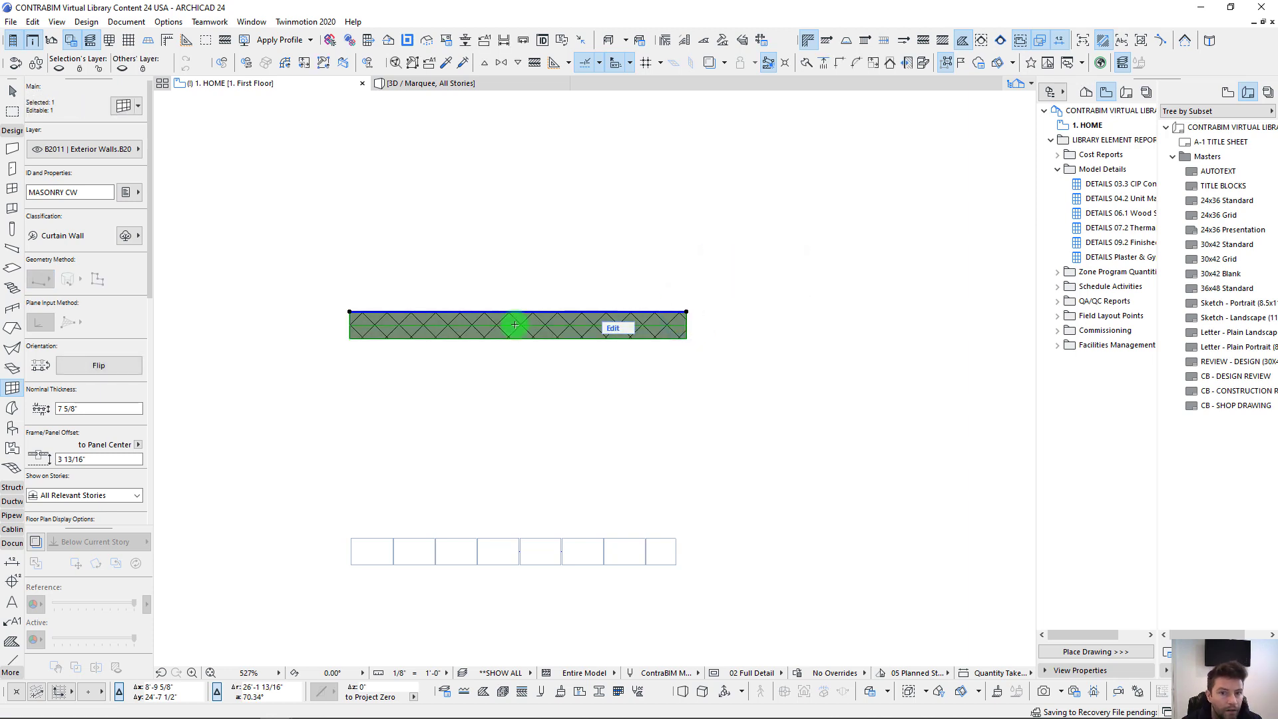
Step: Check that Masonry | Concrete Unit is the Main Panel's building material in the selected curtain wall's settings
{"action": "scroll", "coordinate": [496, 345], "scroll_direction": "up", "scroll_amount": 1}
{"action": "middle_click_drag", "start_coordinate": [495, 345], "coordinate": [499, 266]}
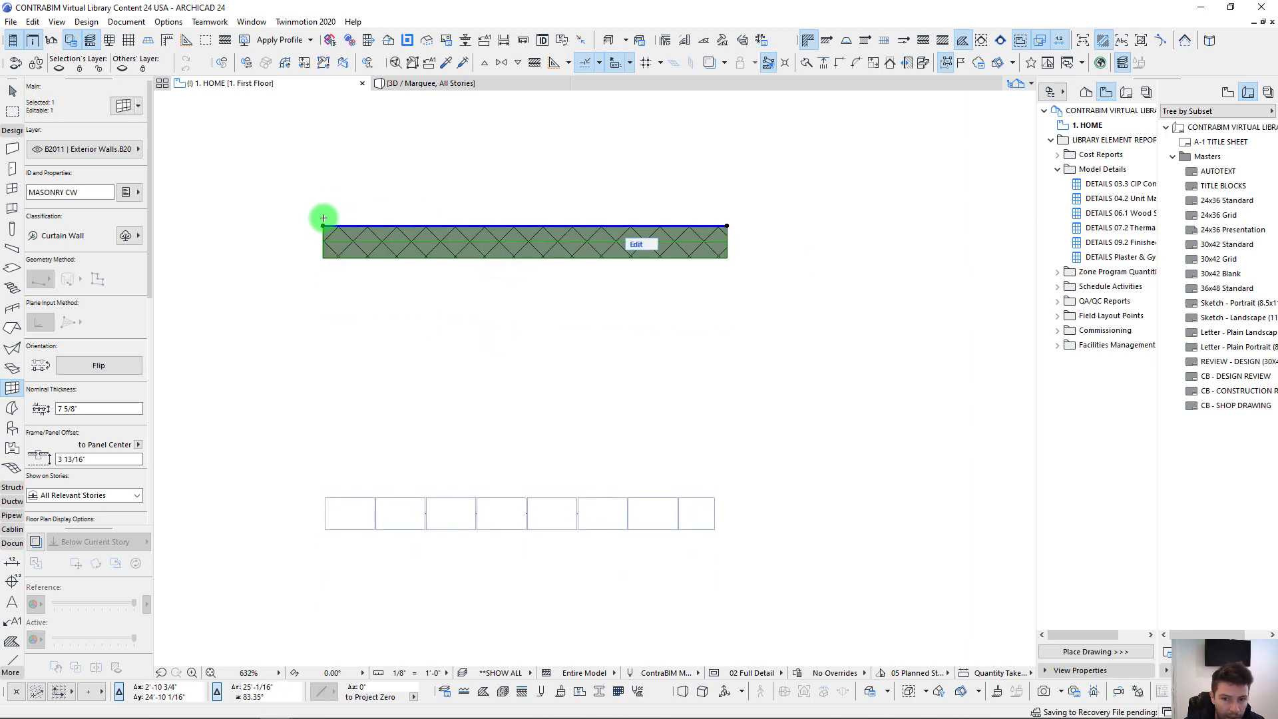
{"action": "middle_click_drag", "start_coordinate": [353, 180], "coordinate": [390, 218]}
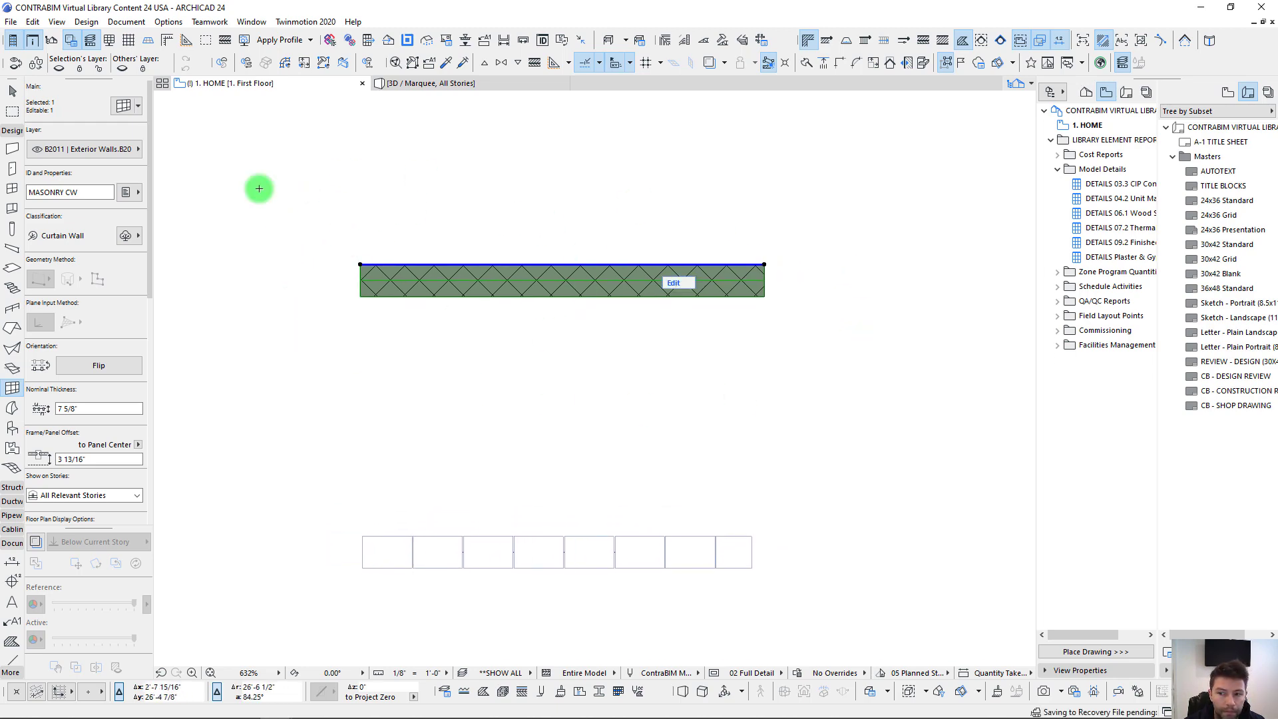
{"action": "mouse_move", "coordinate": [493, 269]}
{"action": "middle_mouse_down"}
{"action": "mouse_move", "coordinate": [490, 279]}
{"action": "mouse_move", "coordinate": [494, 266]}
{"action": "middle_mouse_up"}
{"action": "left_click", "coordinate": [122, 105]}
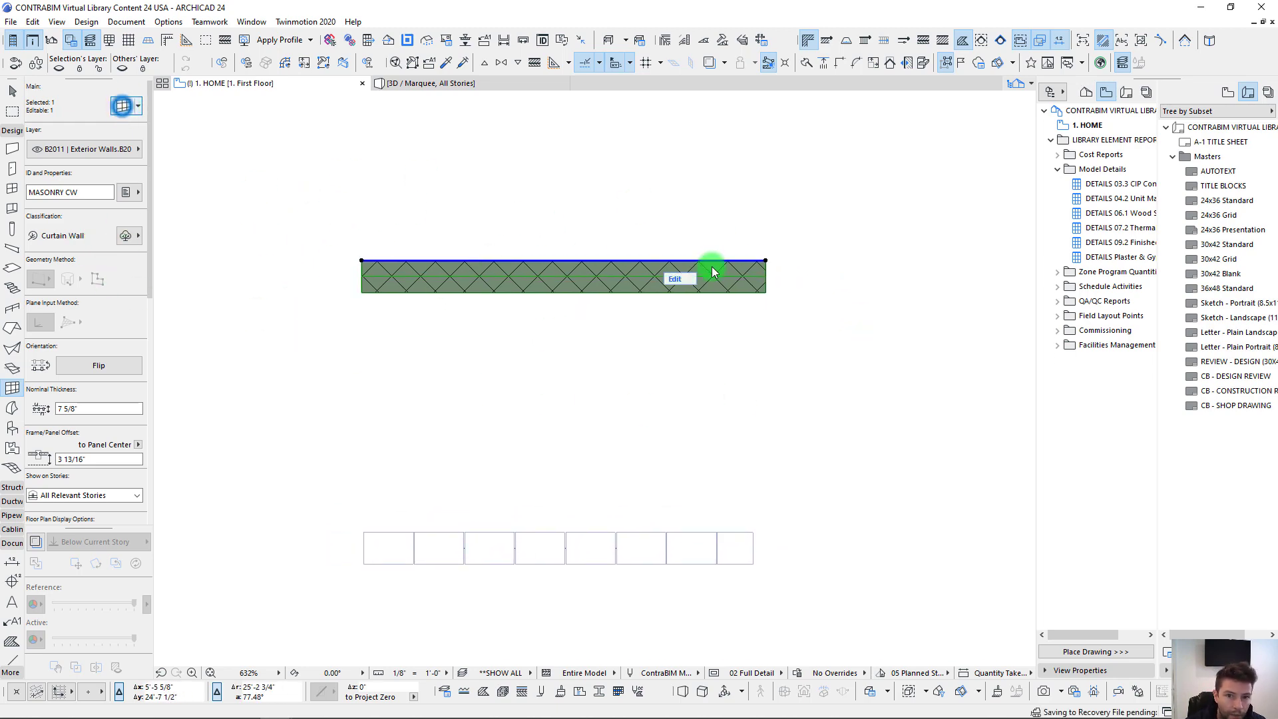
{"action": "left_click", "coordinate": [280, 112]}
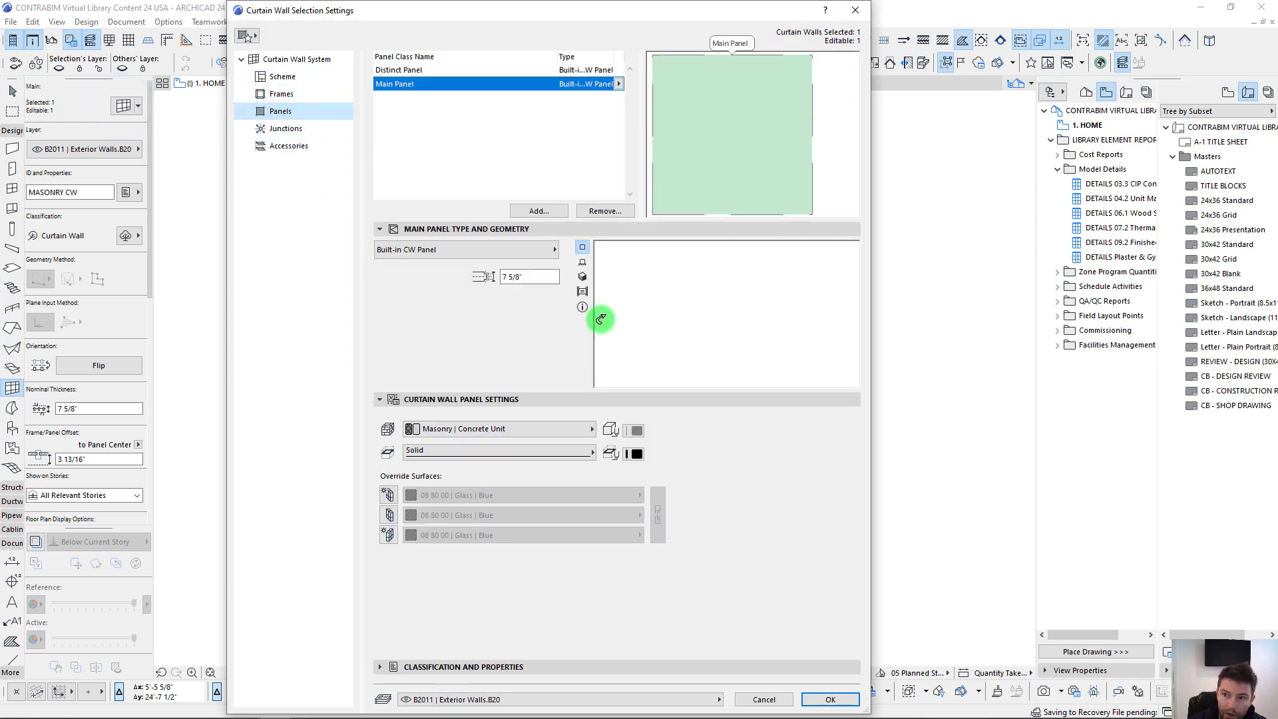
{"action": "left_click", "coordinate": [513, 430]}
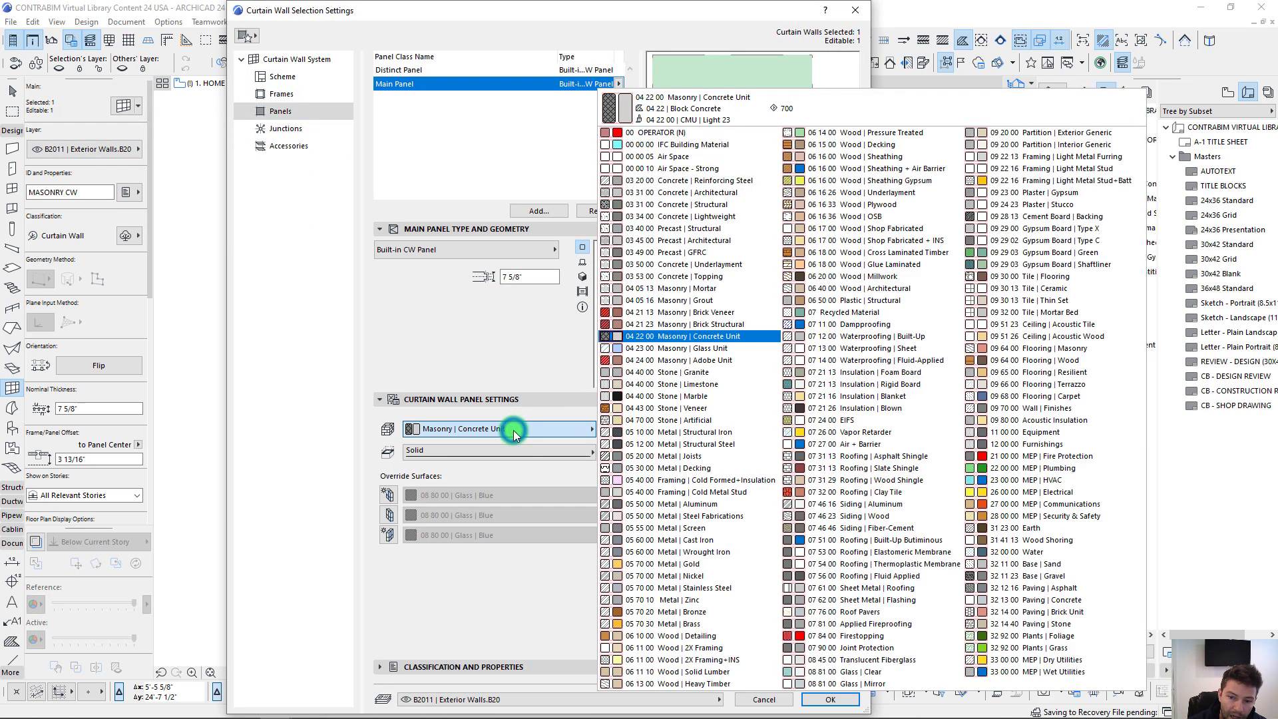
{"action": "left_click", "coordinate": [675, 337]}
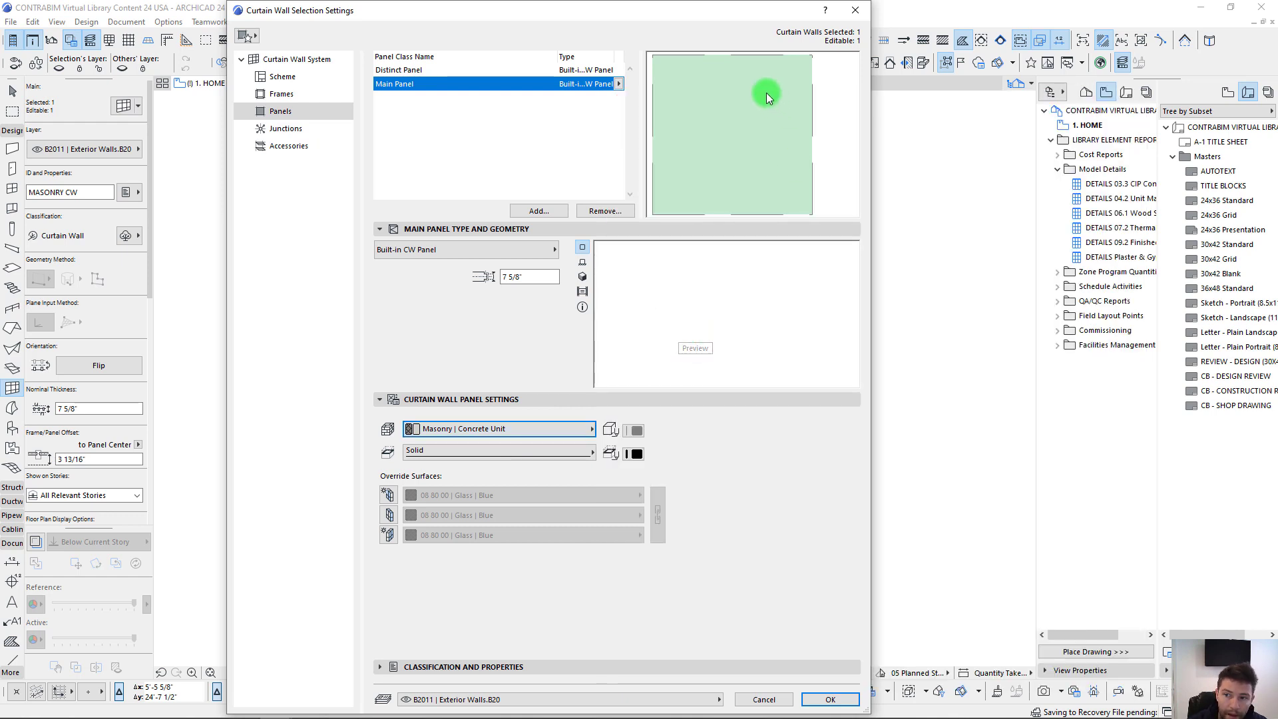
{"action": "left_click", "coordinate": [830, 699]}
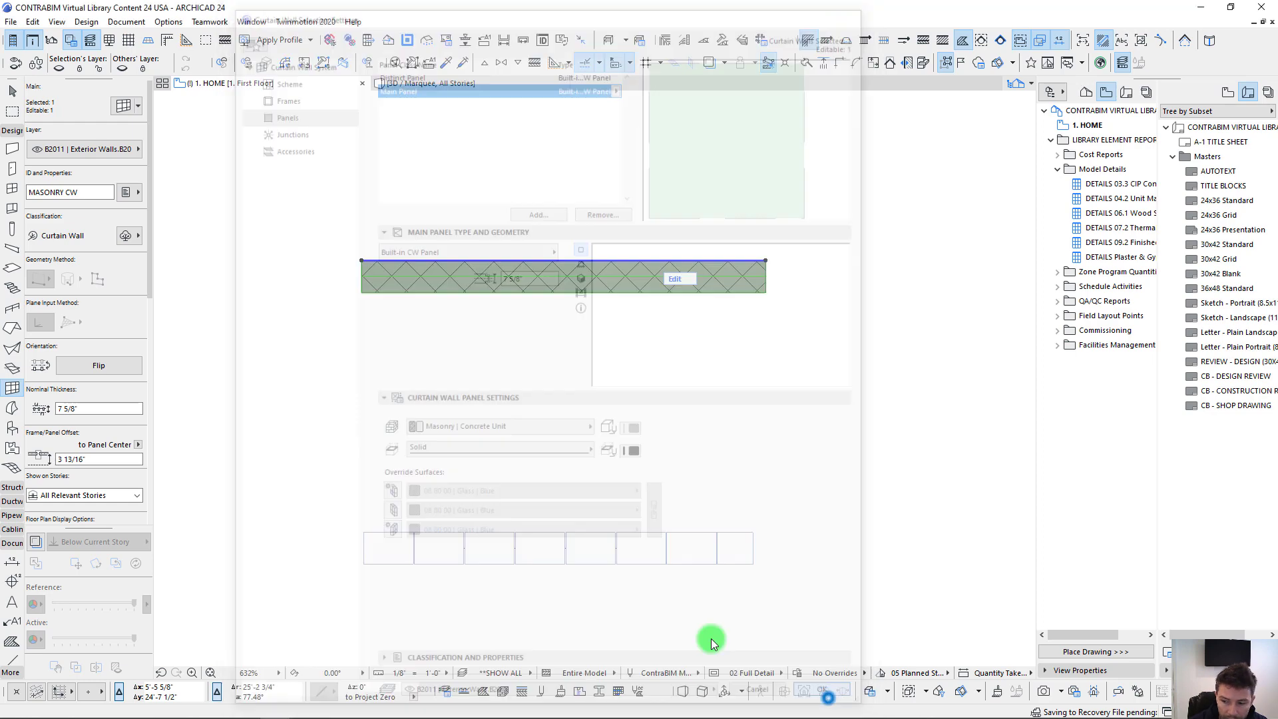
Step: Show only the selected curtain wall in 3D and inspect the block pattern on its face up close
{"action": "key", "text": "F3"}
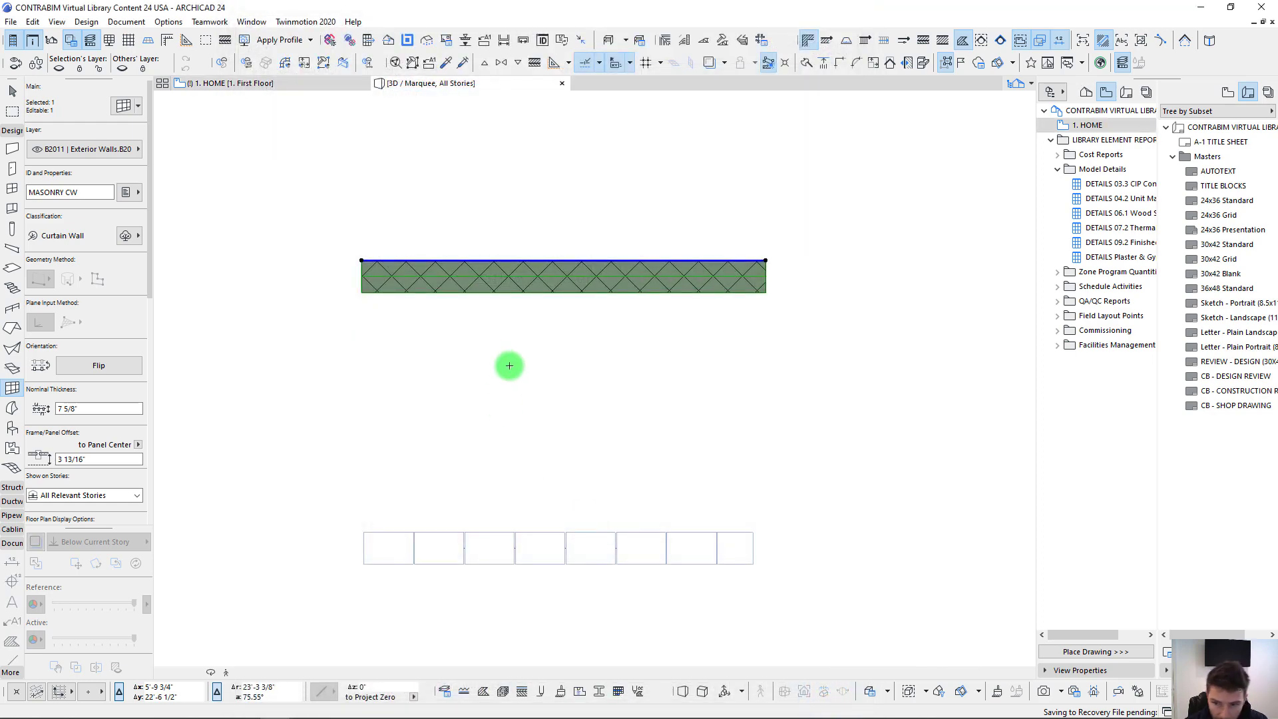
{"action": "middle_click", "coordinate": [528, 288]}
{"action": "middle_click", "coordinate": [528, 288]}
{"action": "middle_click_drag", "start_coordinate": [448, 340], "coordinate": [624, 405], "text": "shift"}
{"action": "left_click", "coordinate": [606, 376], "text": "shift"}
{"action": "left_click", "coordinate": [623, 405]}
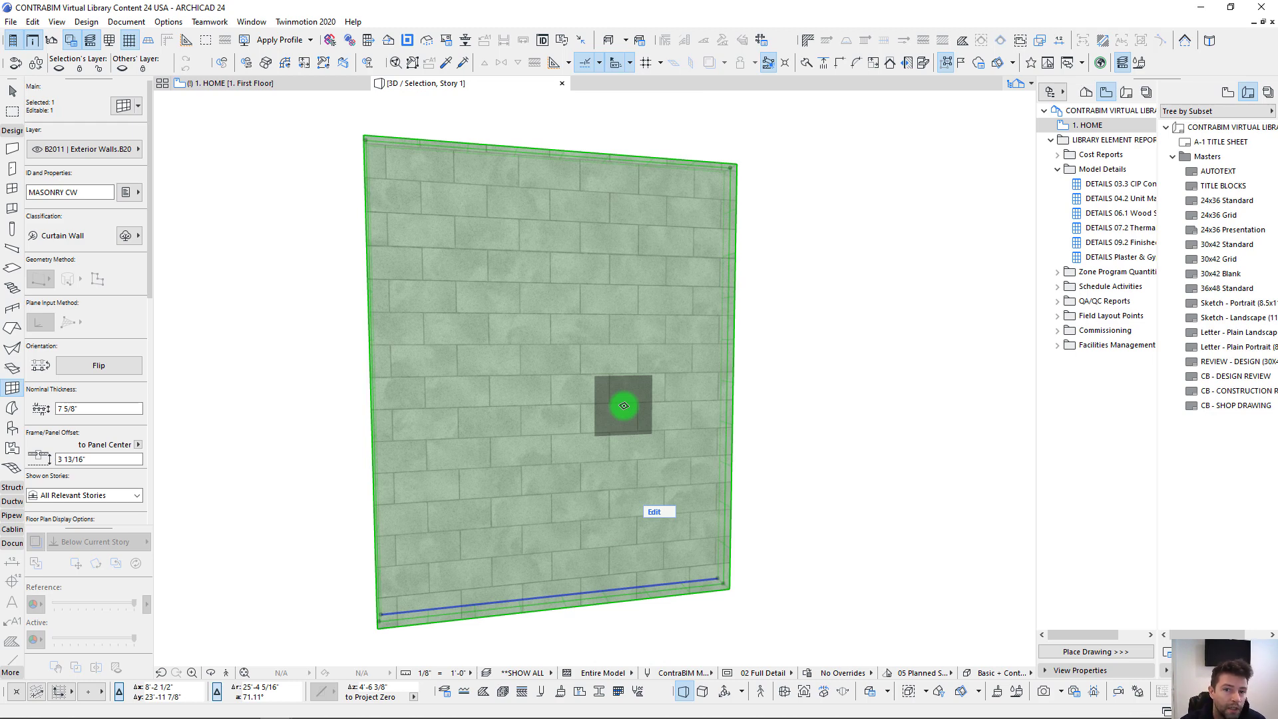
{"action": "scroll", "coordinate": [570, 373], "scroll_direction": "up", "scroll_amount": 5}
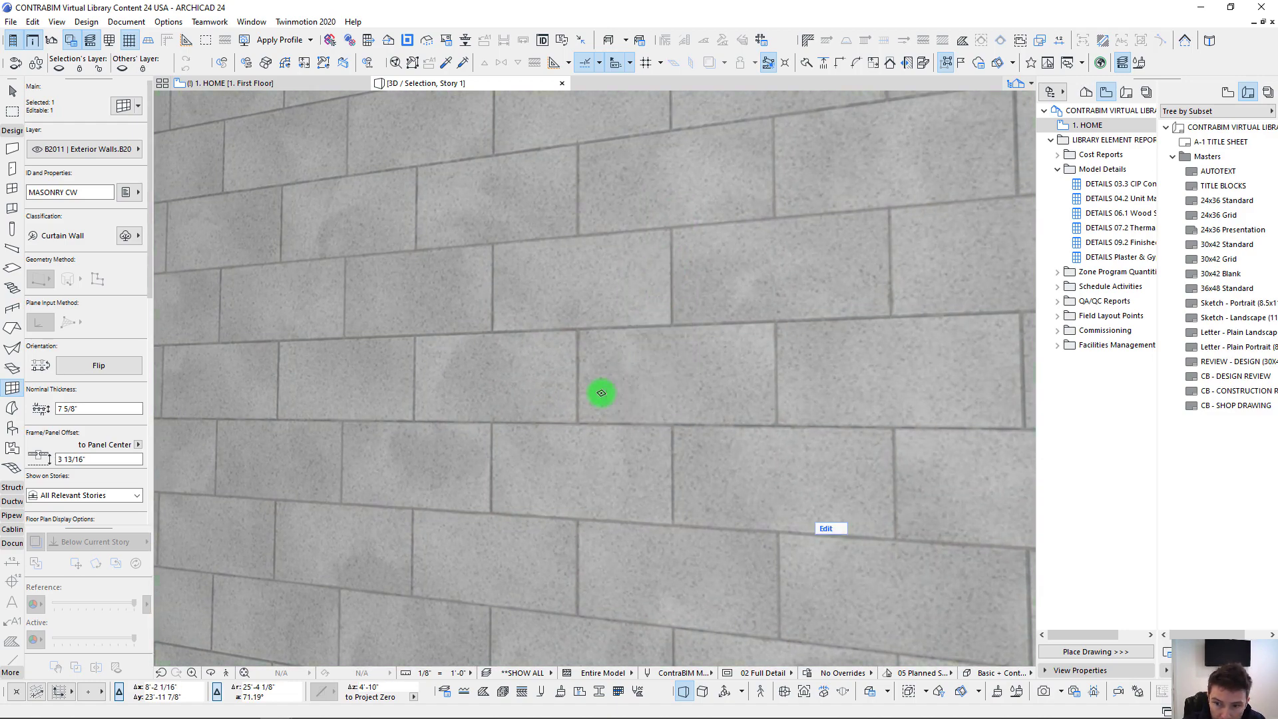
{"action": "scroll", "coordinate": [601, 394], "scroll_direction": "down", "scroll_amount": 5}
Step: Enter the curtain wall's Edit mode and compare its scheme grid with the panels by toggling their visibility
{"action": "double_click", "coordinate": [689, 529]}
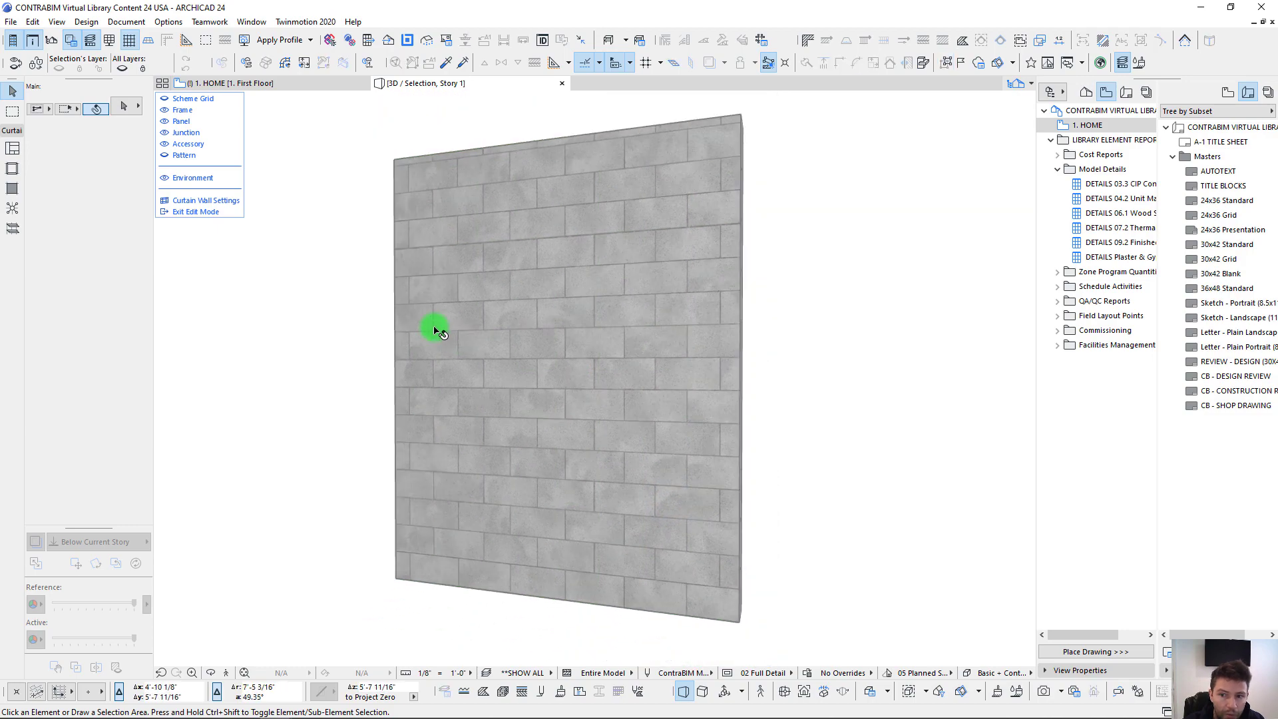
{"action": "left_click", "coordinate": [165, 121]}
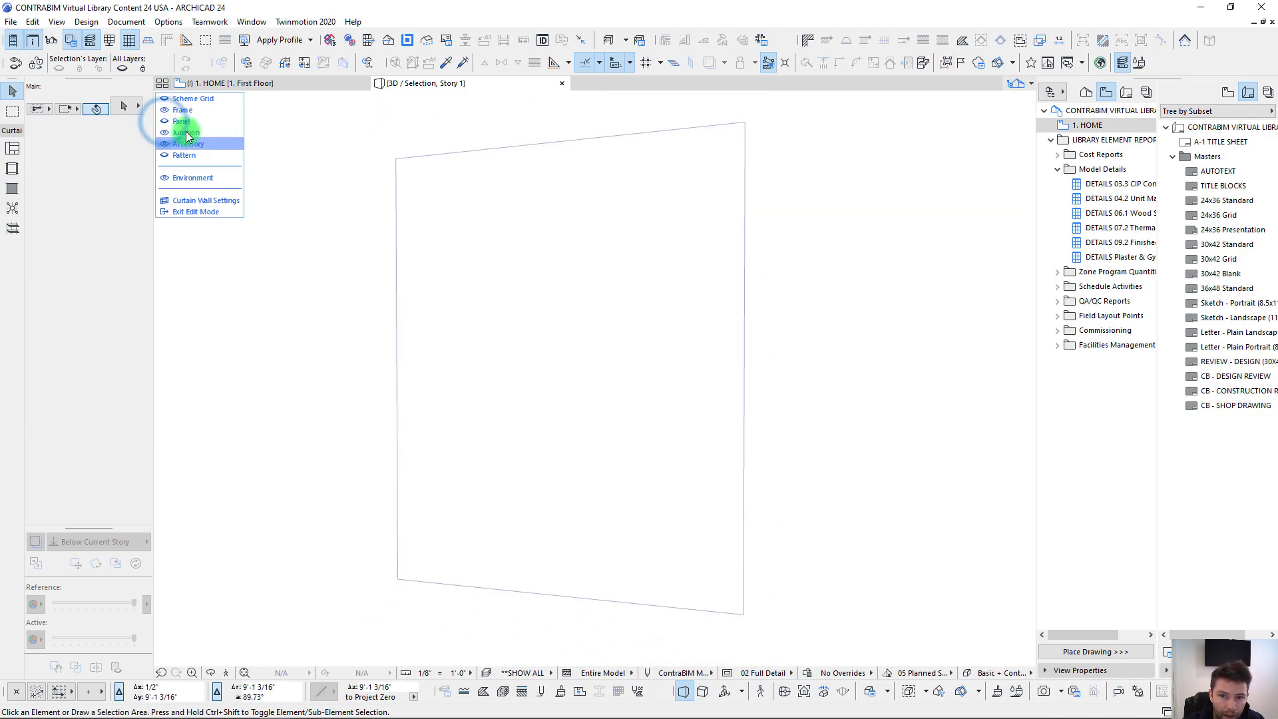
{"action": "left_click", "coordinate": [166, 101]}
{"action": "middle_click_drag", "start_coordinate": [382, 236], "coordinate": [511, 296], "text": "shift"}
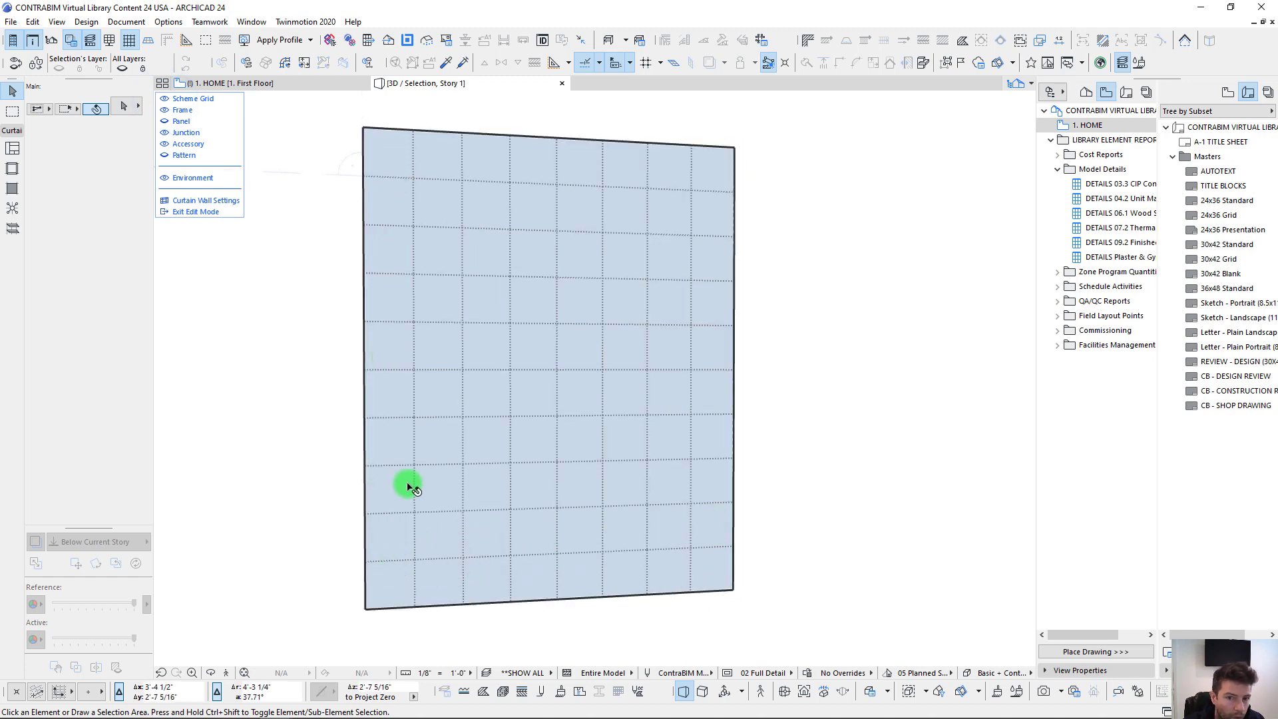
{"action": "left_click", "coordinate": [165, 112]}
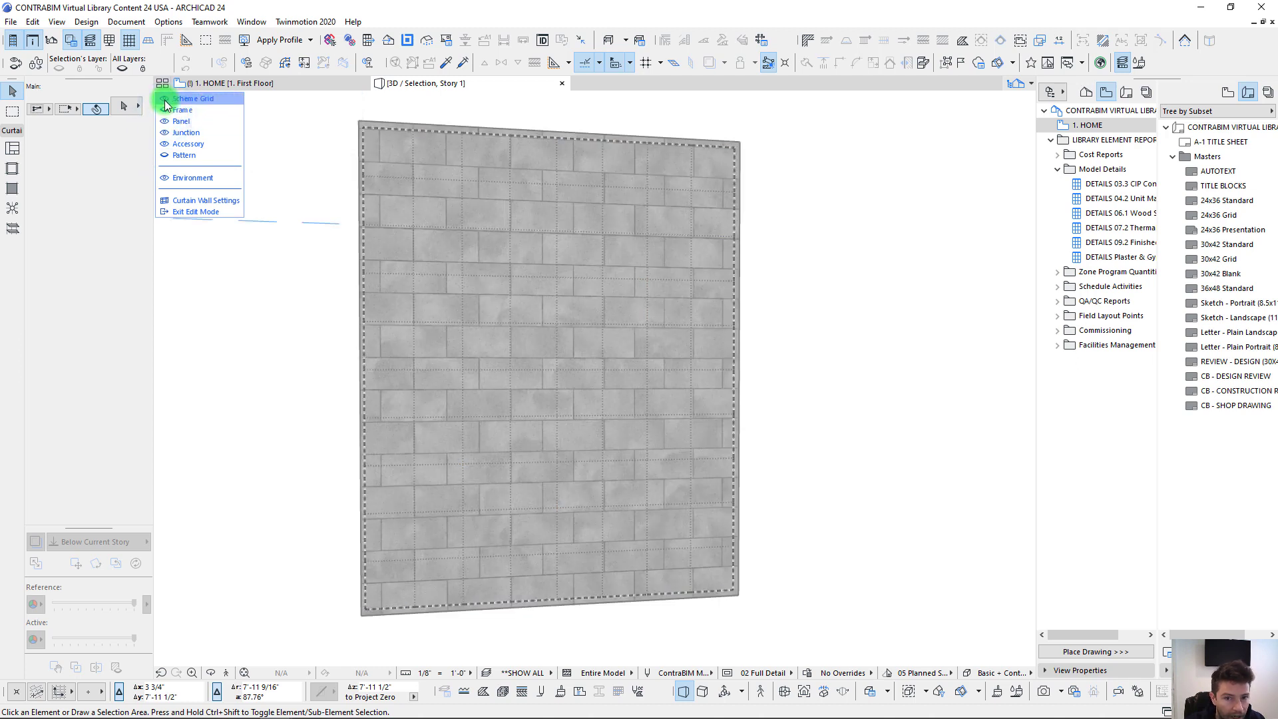
{"action": "left_click", "coordinate": [165, 101]}
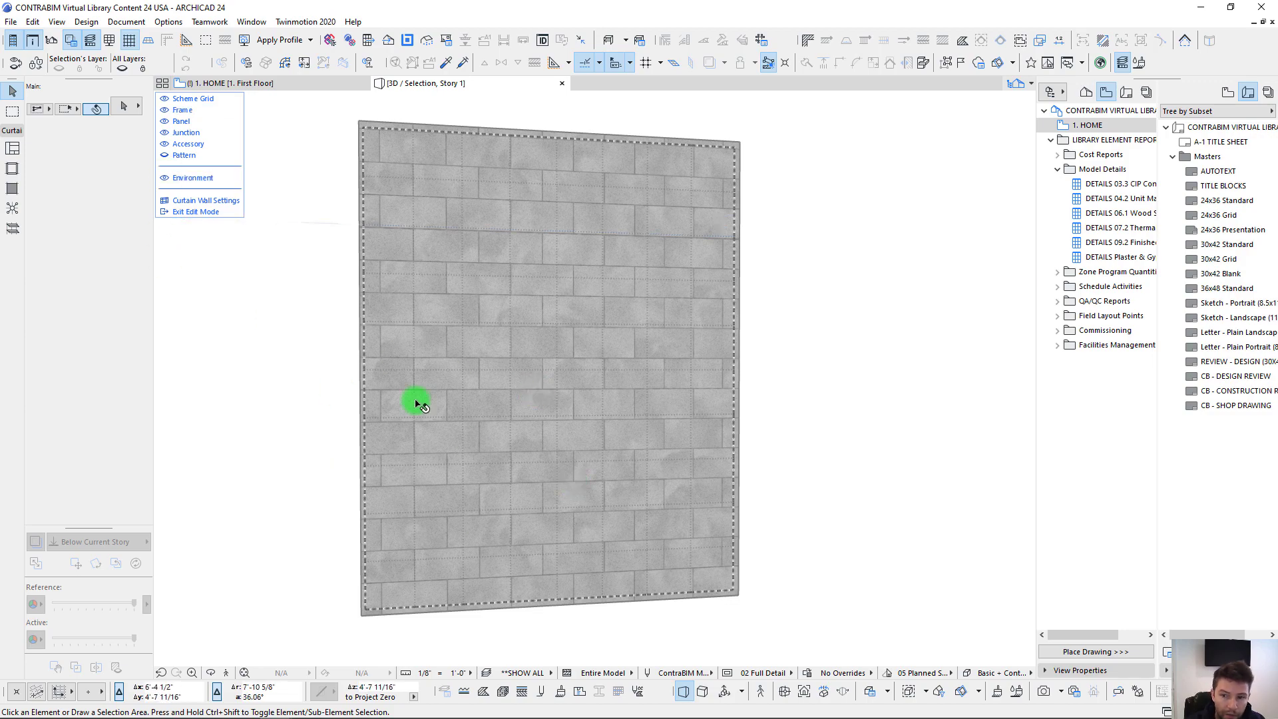
{"action": "middle_click_drag", "start_coordinate": [416, 403], "coordinate": [415, 403], "text": "shift"}
Step: Override all three linked Main Panel surfaces with 03 40 00 | Precast | Dark 23 and apply the settings to the wall
{"action": "left_click", "coordinate": [203, 201]}
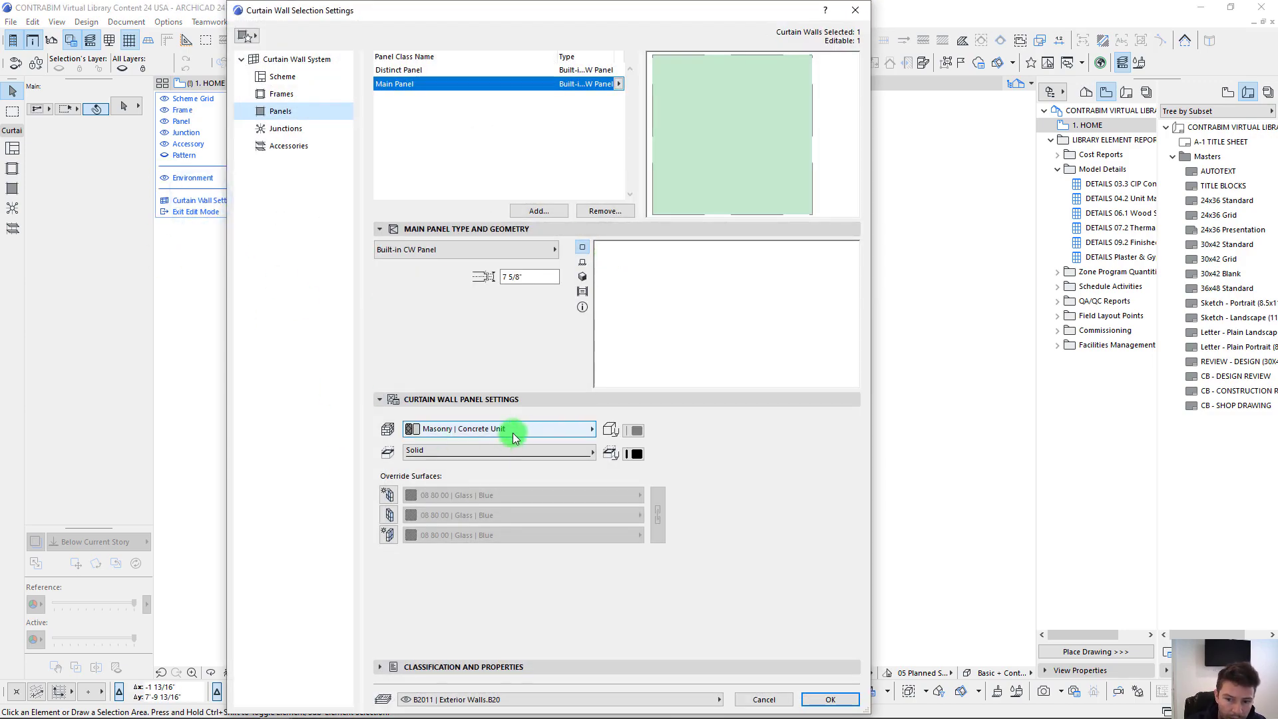
{"action": "left_click", "coordinate": [516, 429]}
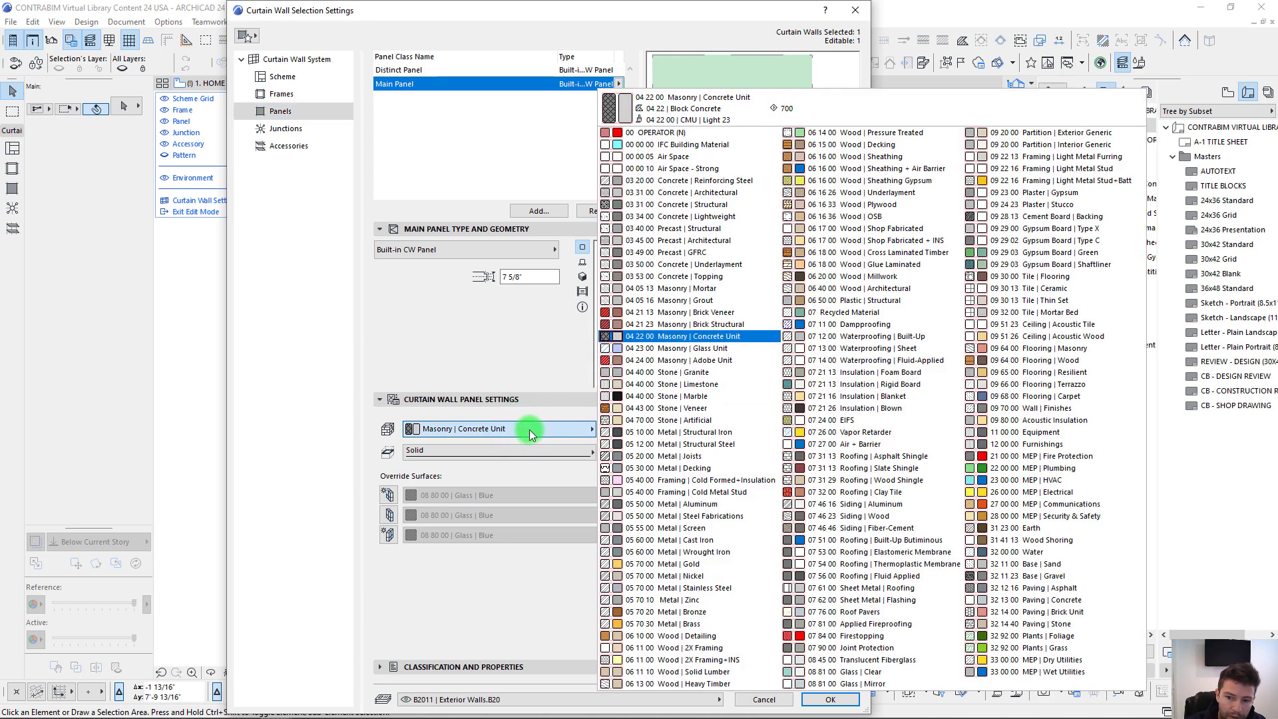
{"action": "left_click", "coordinate": [531, 430]}
{"action": "left_click", "coordinate": [388, 494]}
{"action": "left_click", "coordinate": [388, 515]}
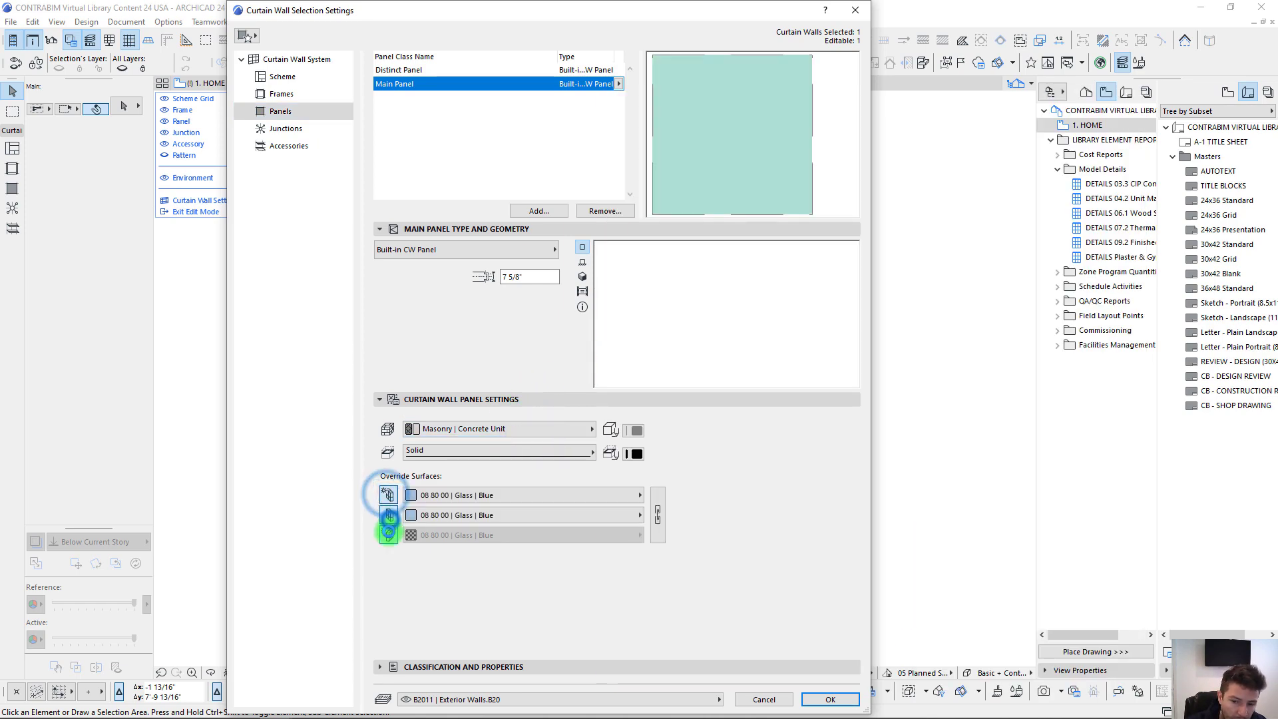
{"action": "left_click", "coordinate": [389, 534]}
{"action": "left_click", "coordinate": [491, 496]}
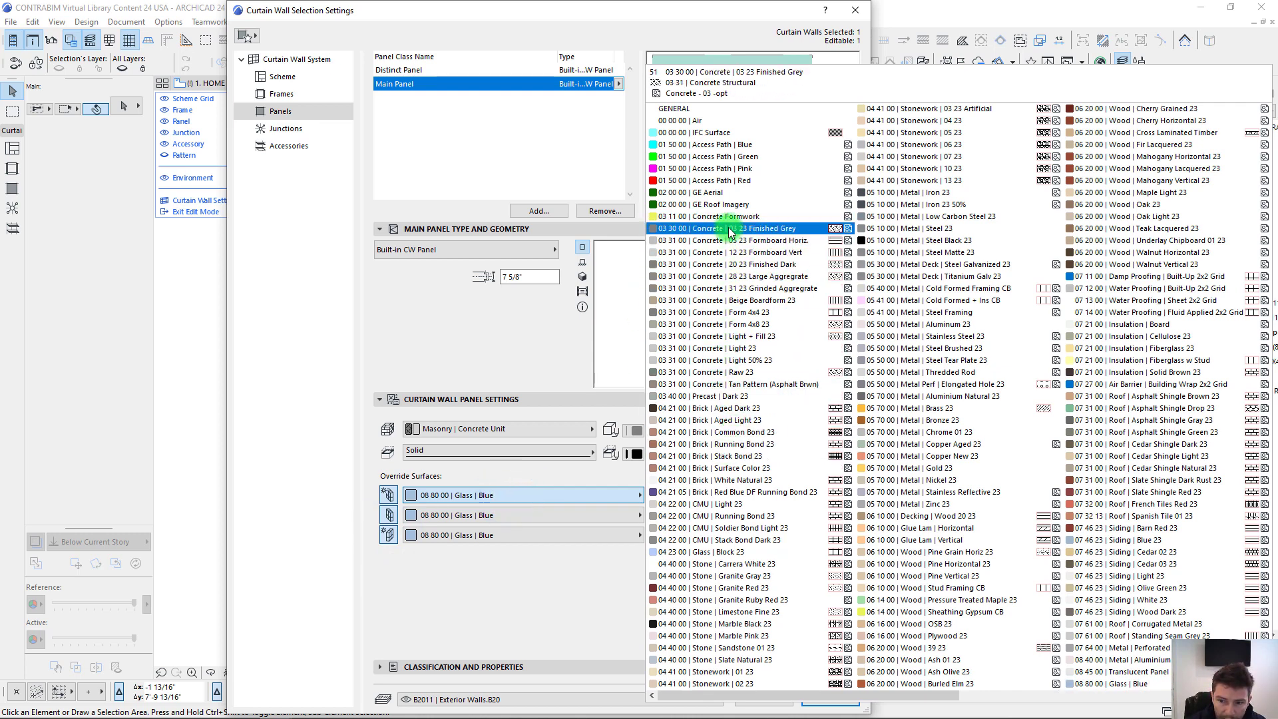
{"action": "left_click", "coordinate": [722, 403]}
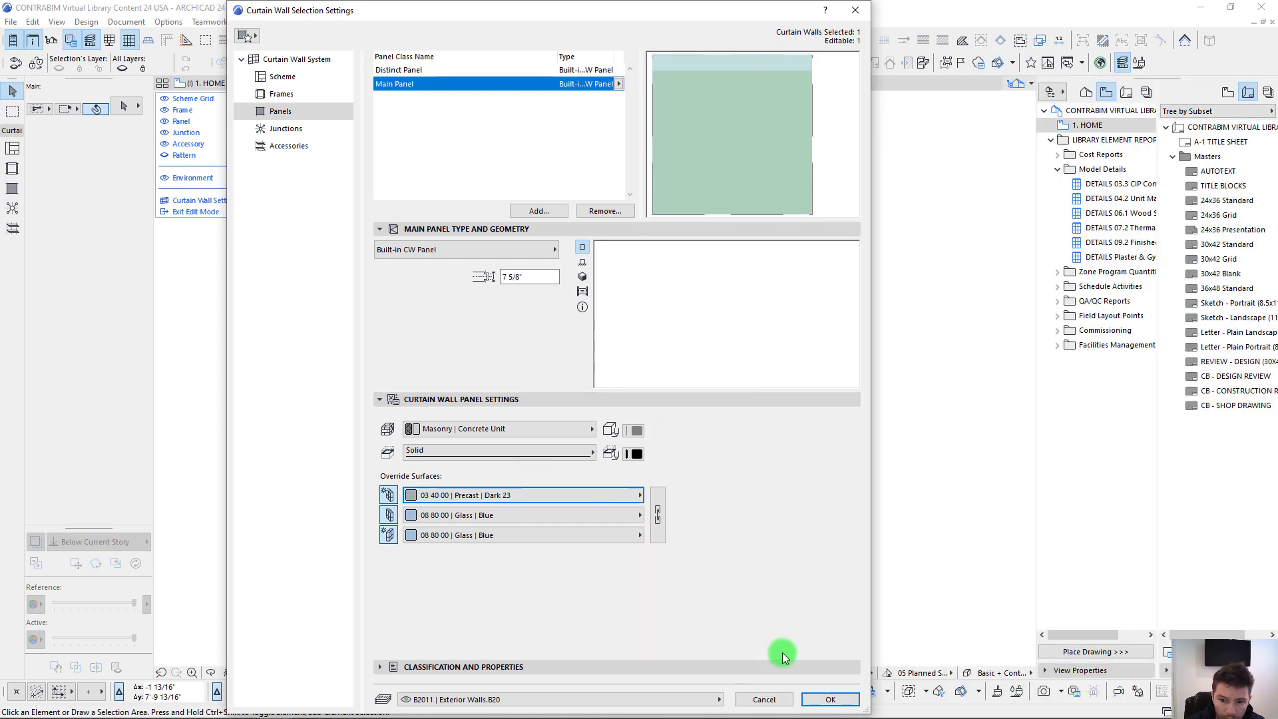
{"action": "left_click", "coordinate": [657, 515]}
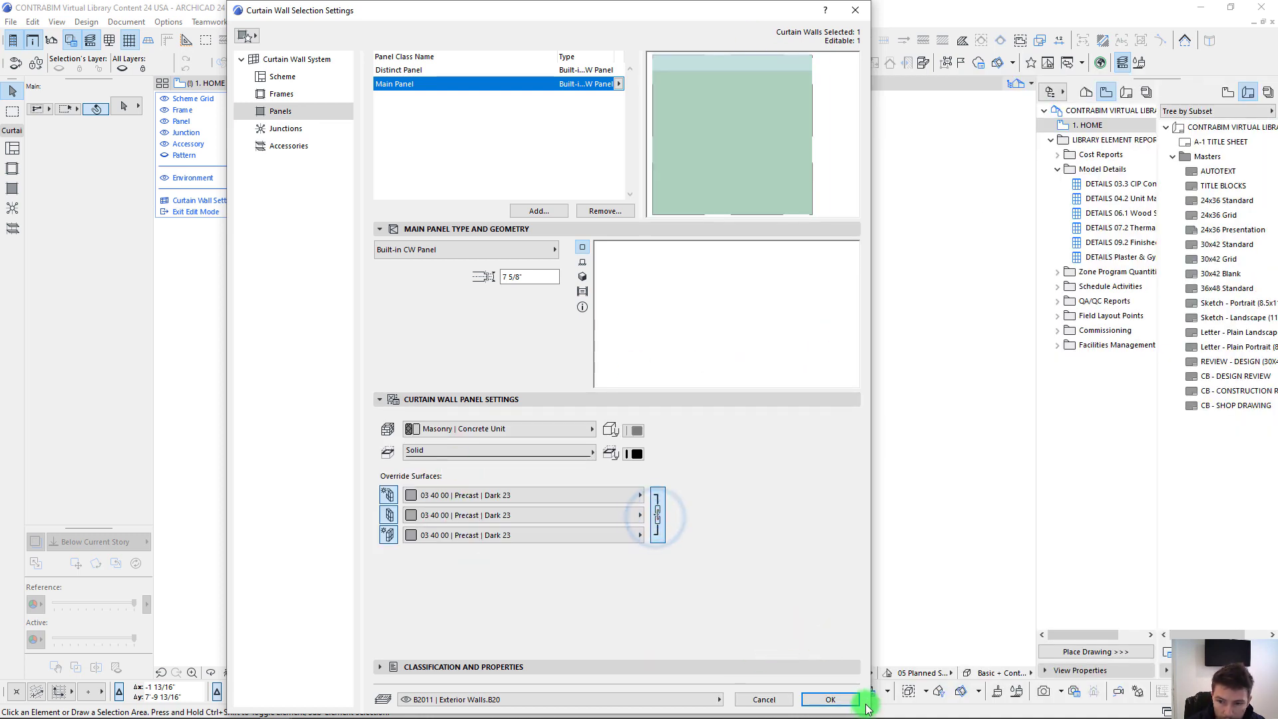
{"action": "left_click", "coordinate": [834, 697]}
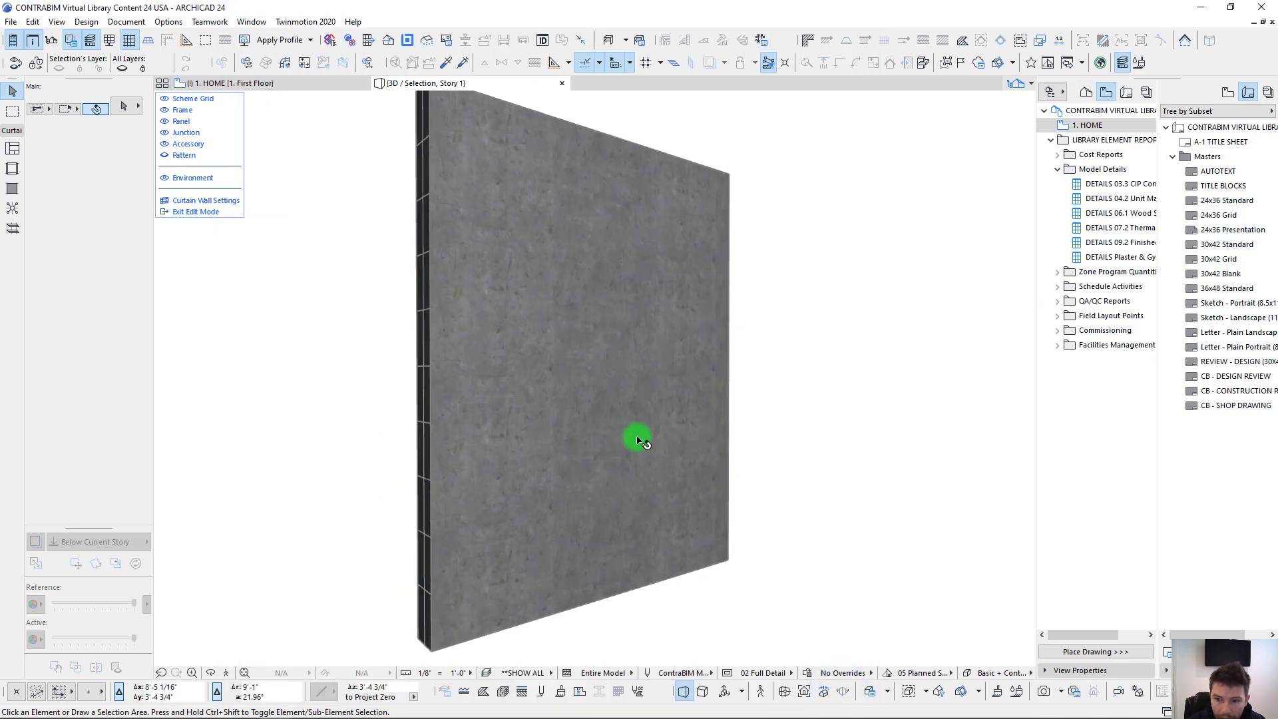
{"action": "middle_click_drag", "start_coordinate": [637, 437], "coordinate": [816, 372], "text": "shift"}
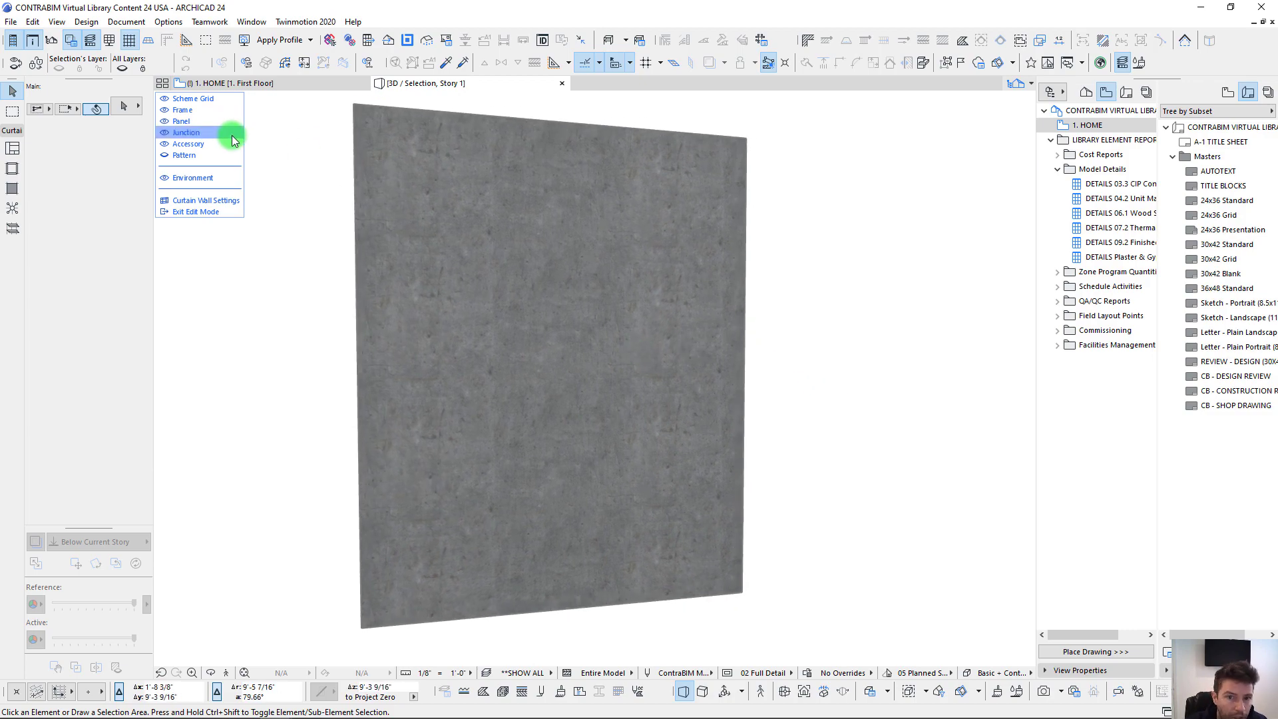
Step: Set the top edge of the grid cell in the curtain wall's scheme pattern to Division instead of merging panels
{"action": "left_click", "coordinate": [181, 109]}
{"action": "left_click", "coordinate": [190, 202]}
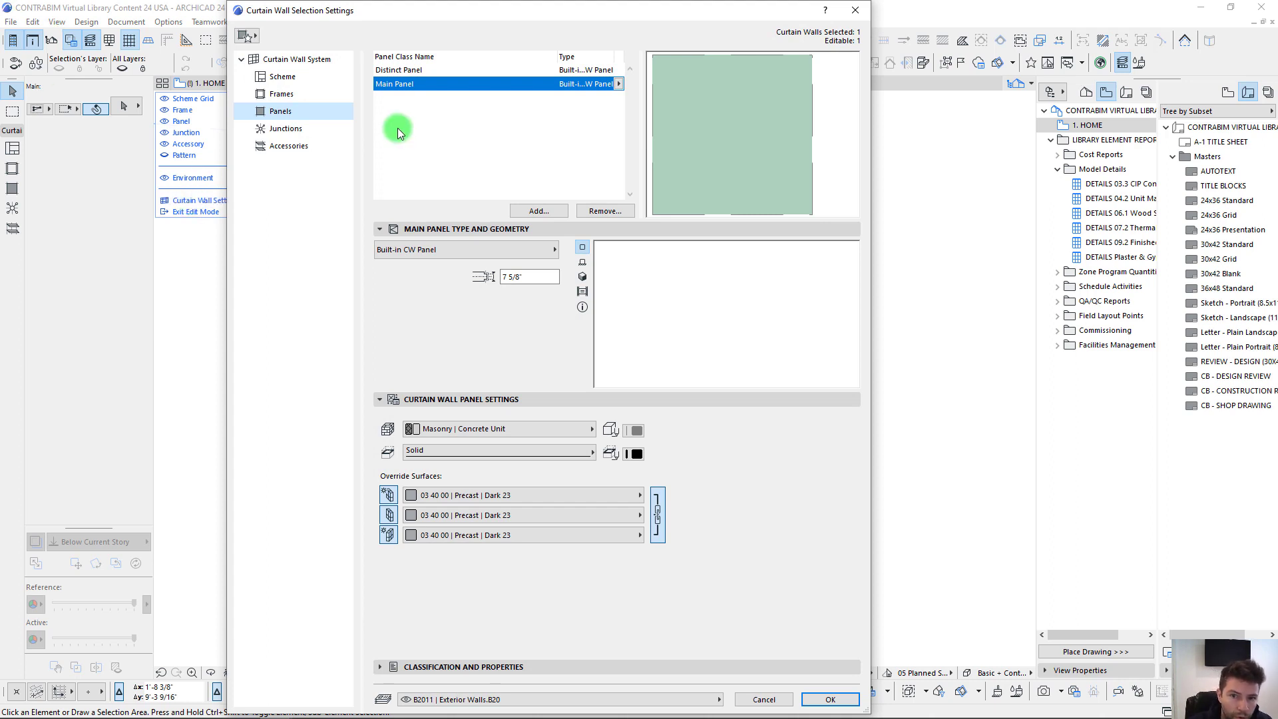
{"action": "left_click", "coordinate": [282, 78]}
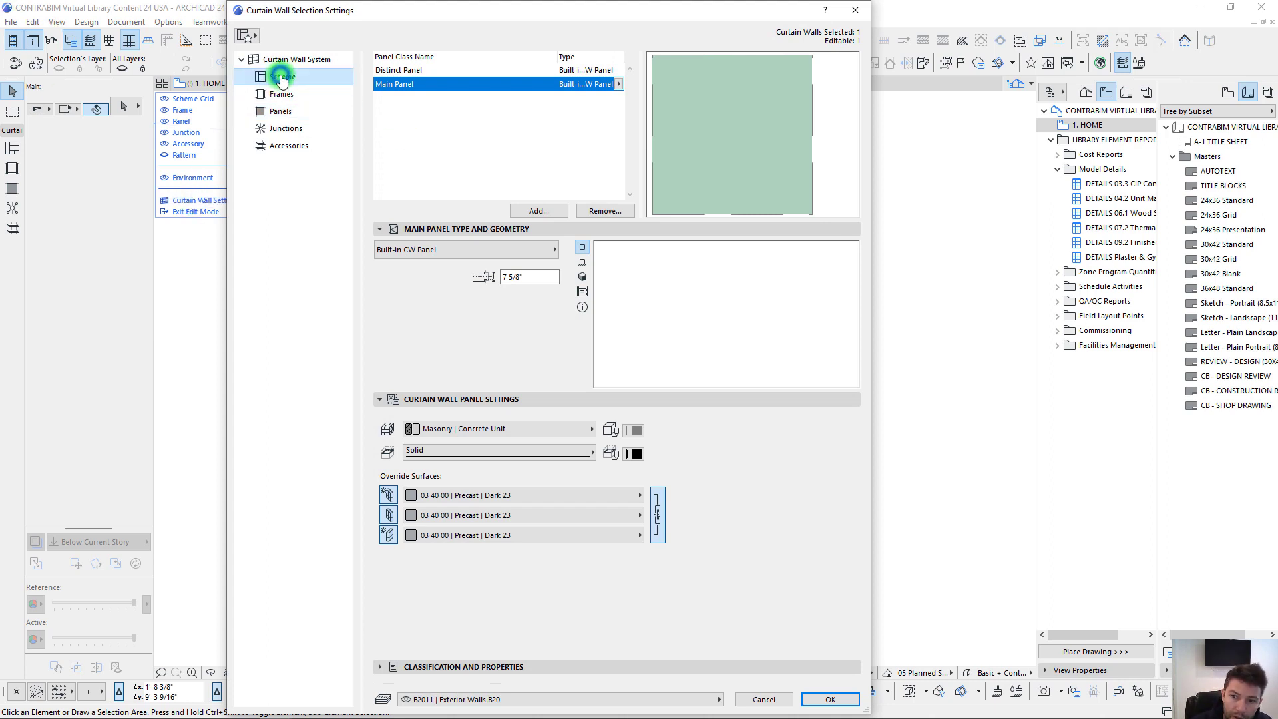
{"action": "left_click", "coordinate": [618, 273]}
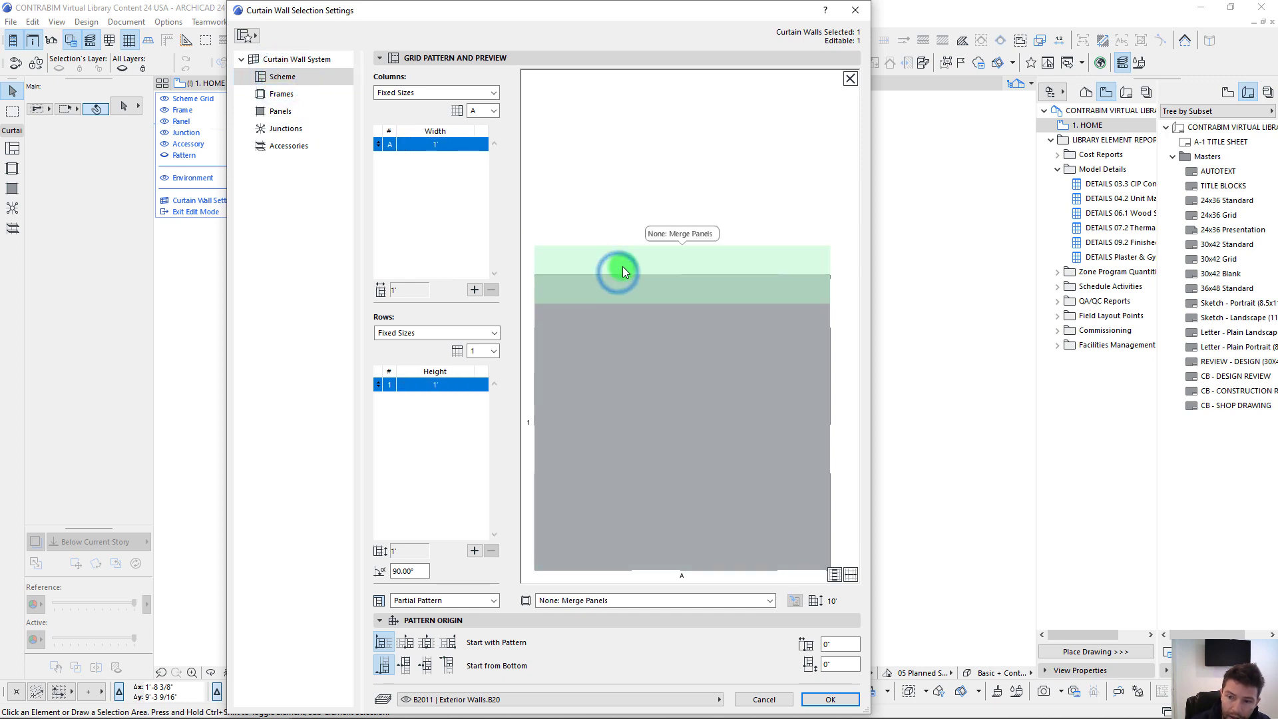
{"action": "left_click", "coordinate": [830, 357]}
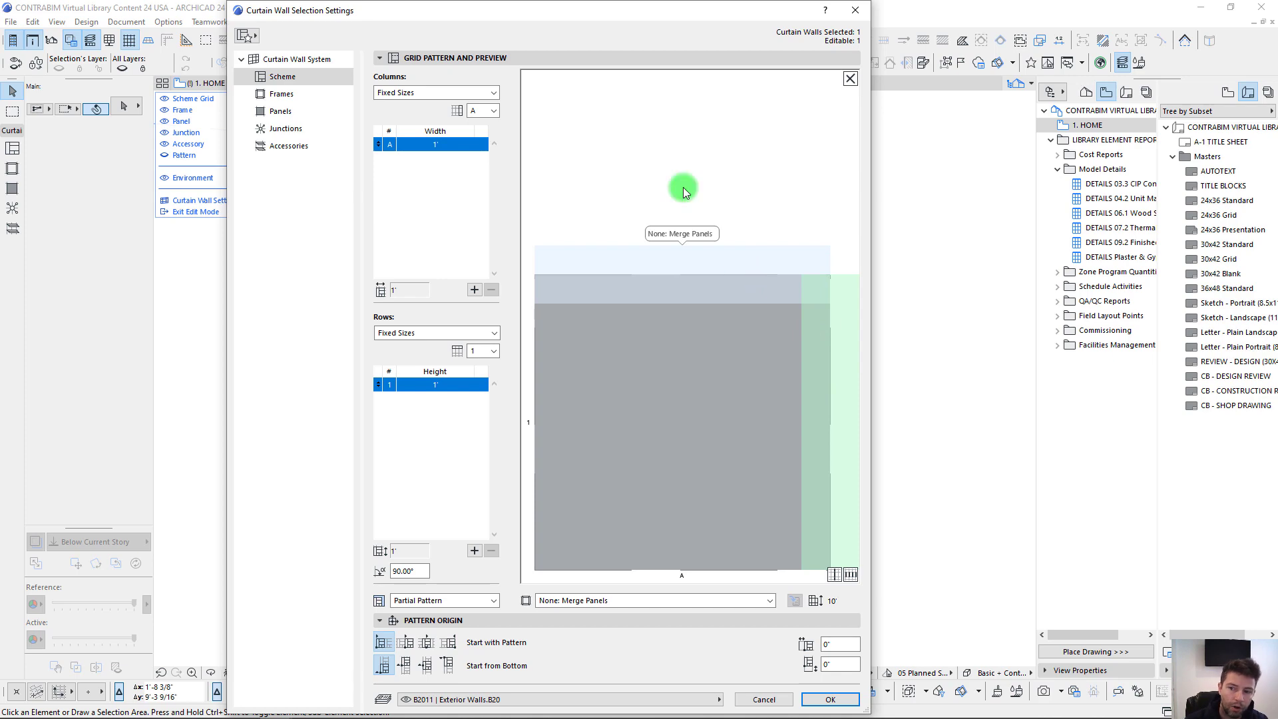
{"action": "left_click_drag", "start_coordinate": [530, 15], "coordinate": [888, 52]}
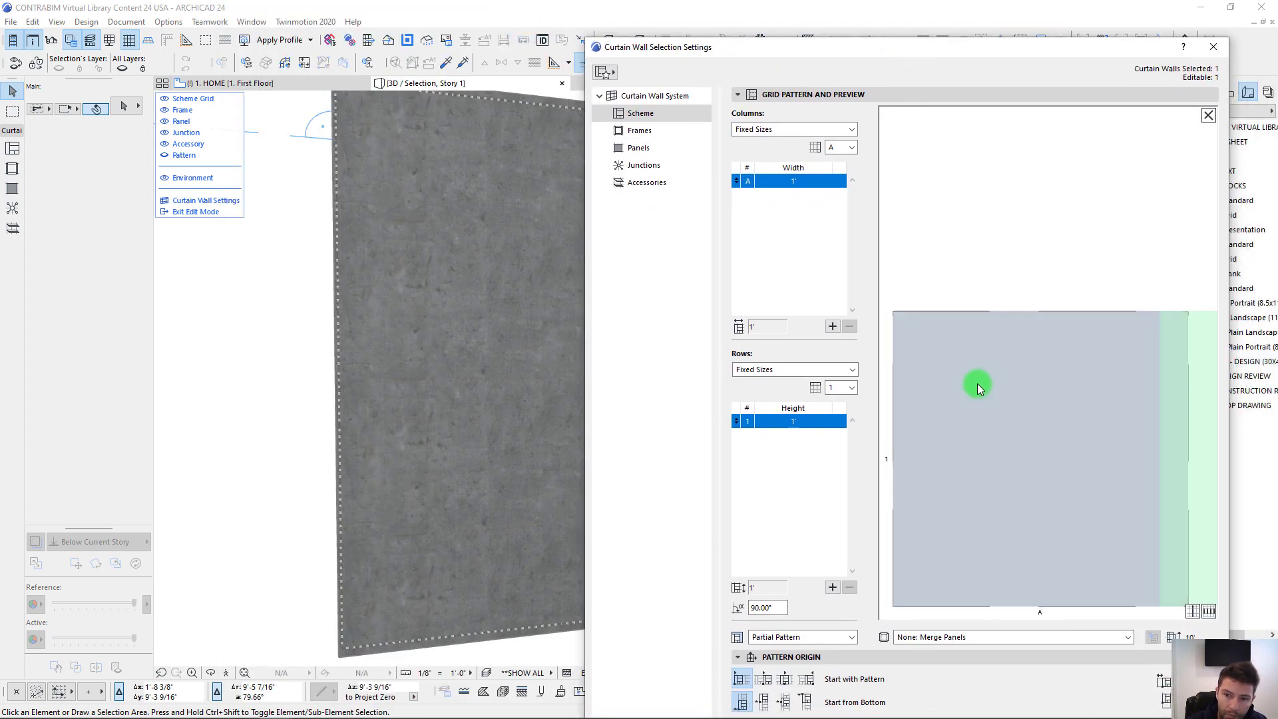
{"action": "left_click", "coordinate": [996, 314]}
{"action": "left_click", "coordinate": [996, 639]}
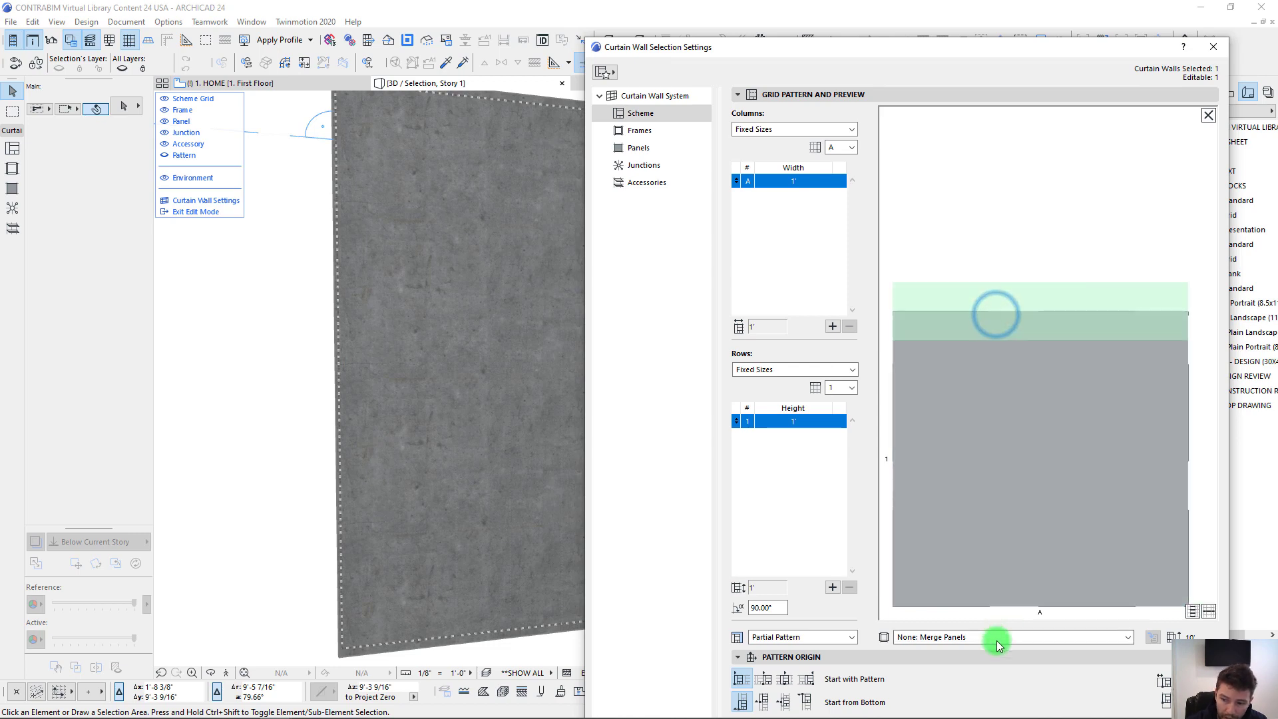
{"action": "left_click", "coordinate": [914, 571]}
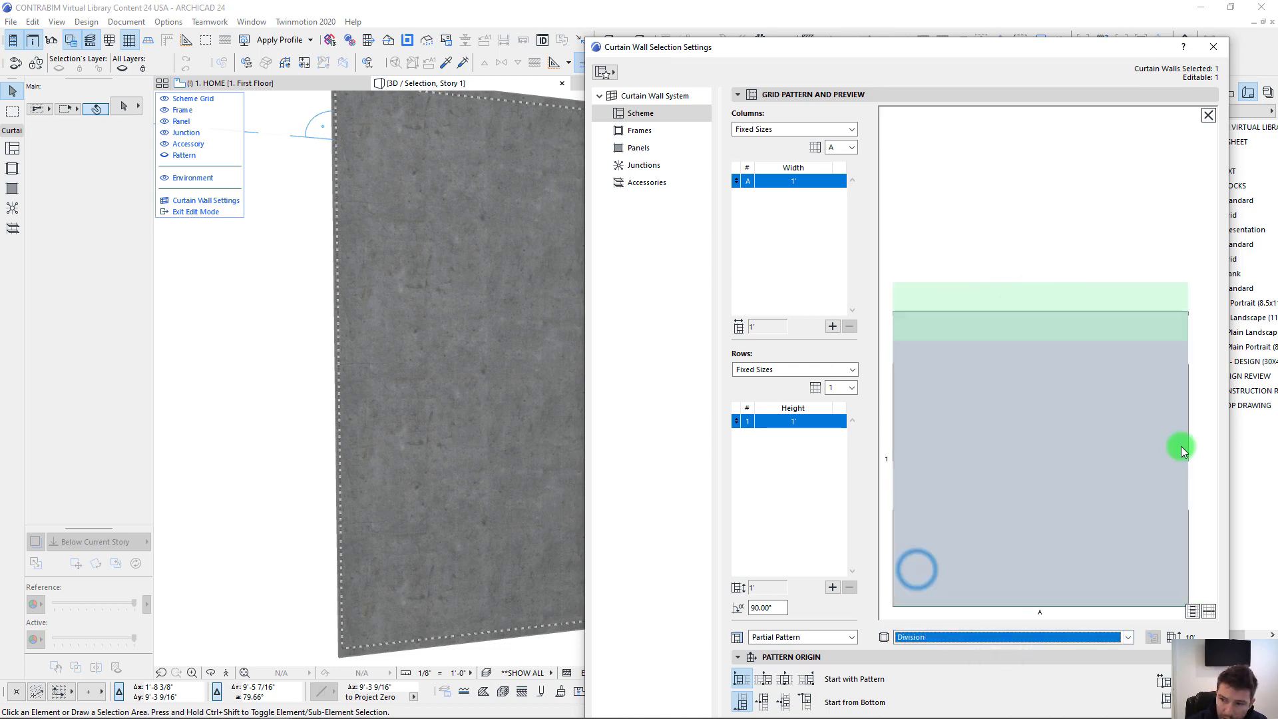
Step: Set the right edge of the grid cell to Division and apply the scheme to the wall
{"action": "left_click", "coordinate": [1191, 452]}
{"action": "left_click", "coordinate": [950, 637]}
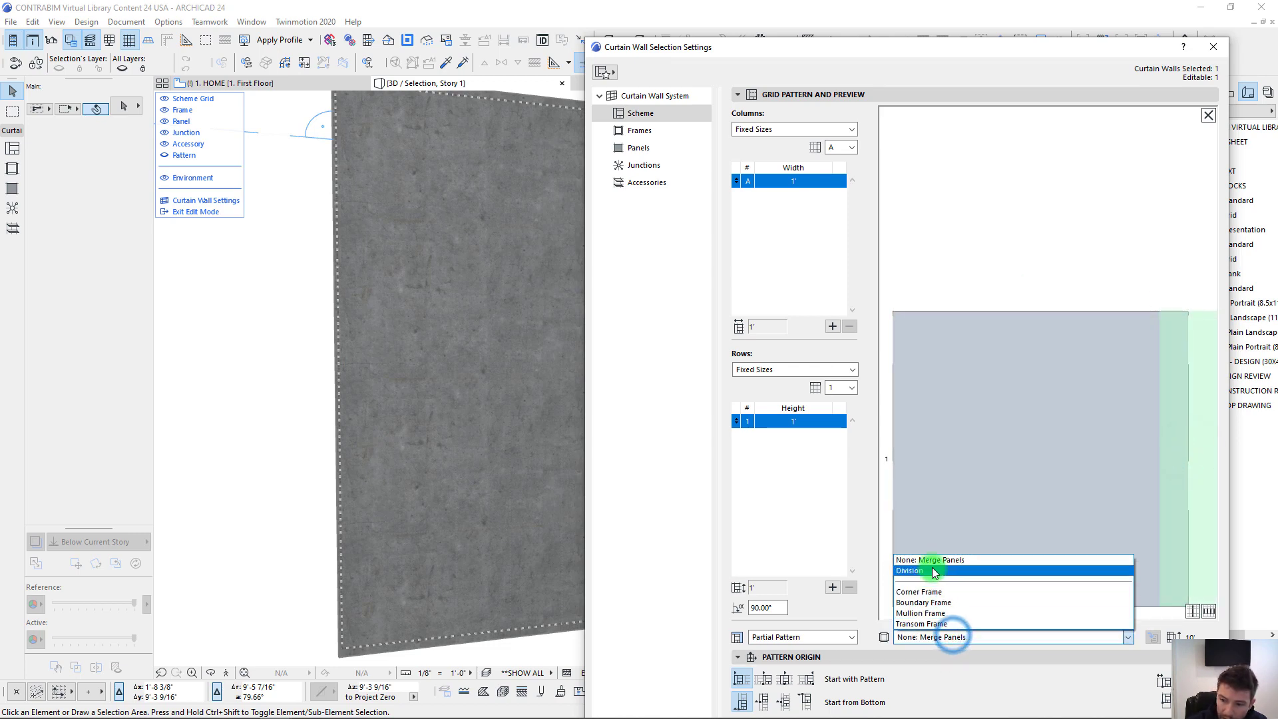
{"action": "left_click", "coordinate": [931, 567]}
{"action": "left_click_drag", "start_coordinate": [844, 51], "coordinate": [687, 15]}
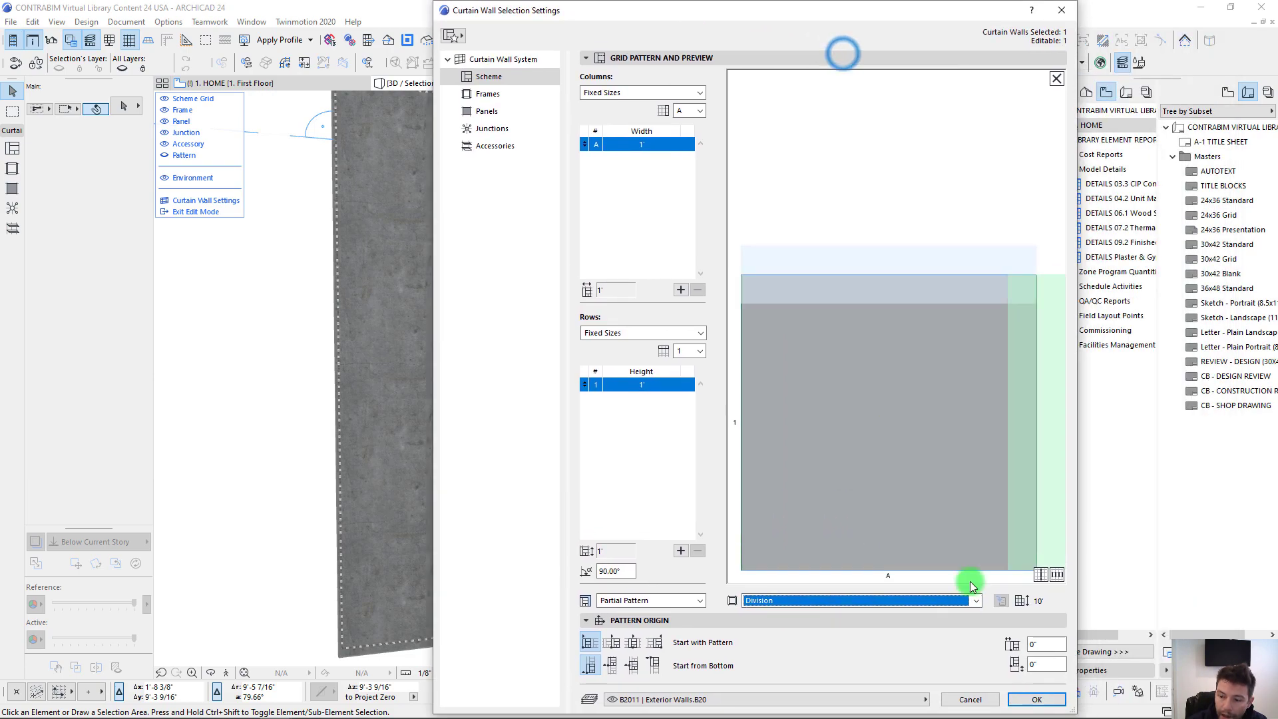
{"action": "left_click", "coordinate": [1041, 697]}
Step: Open the curtain wall's scheme settings and review the frame class options for the grid cell's top edge
{"action": "middle_click_drag", "start_coordinate": [421, 286], "coordinate": [559, 383], "text": "shift"}
{"action": "left_click", "coordinate": [223, 209]}
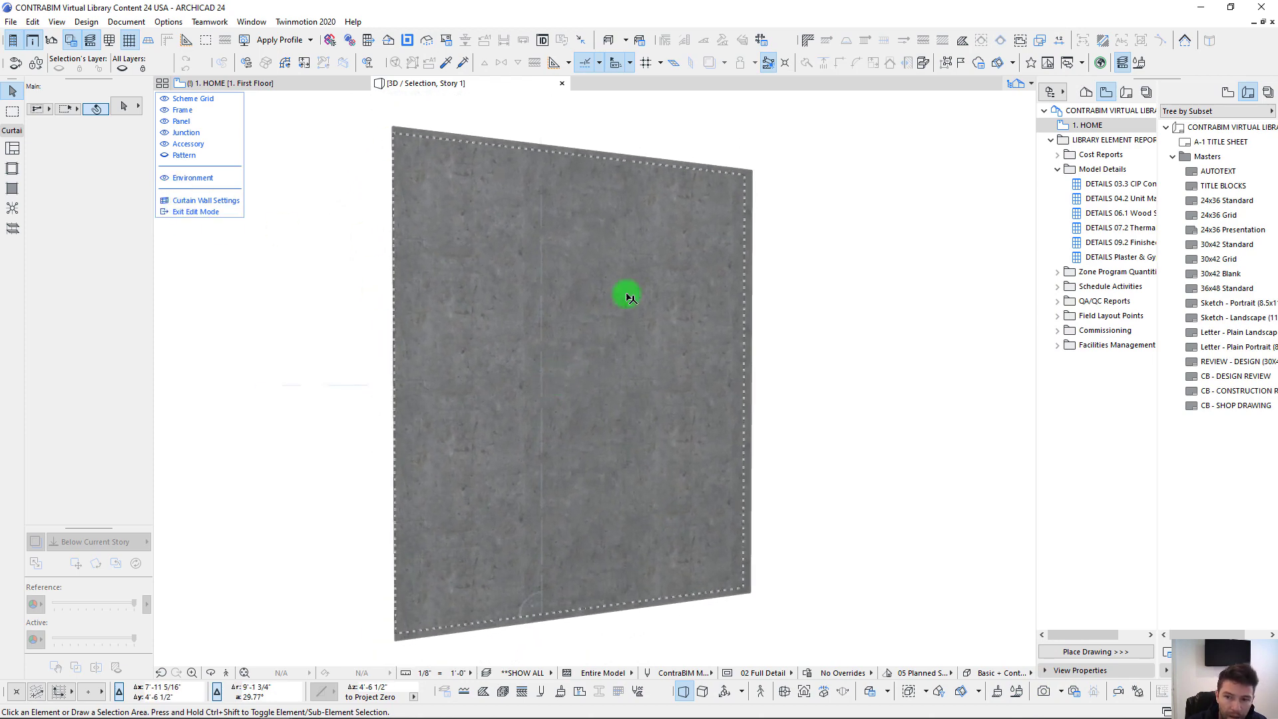
{"action": "middle_click_drag", "start_coordinate": [629, 294], "coordinate": [586, 356], "text": "shift"}
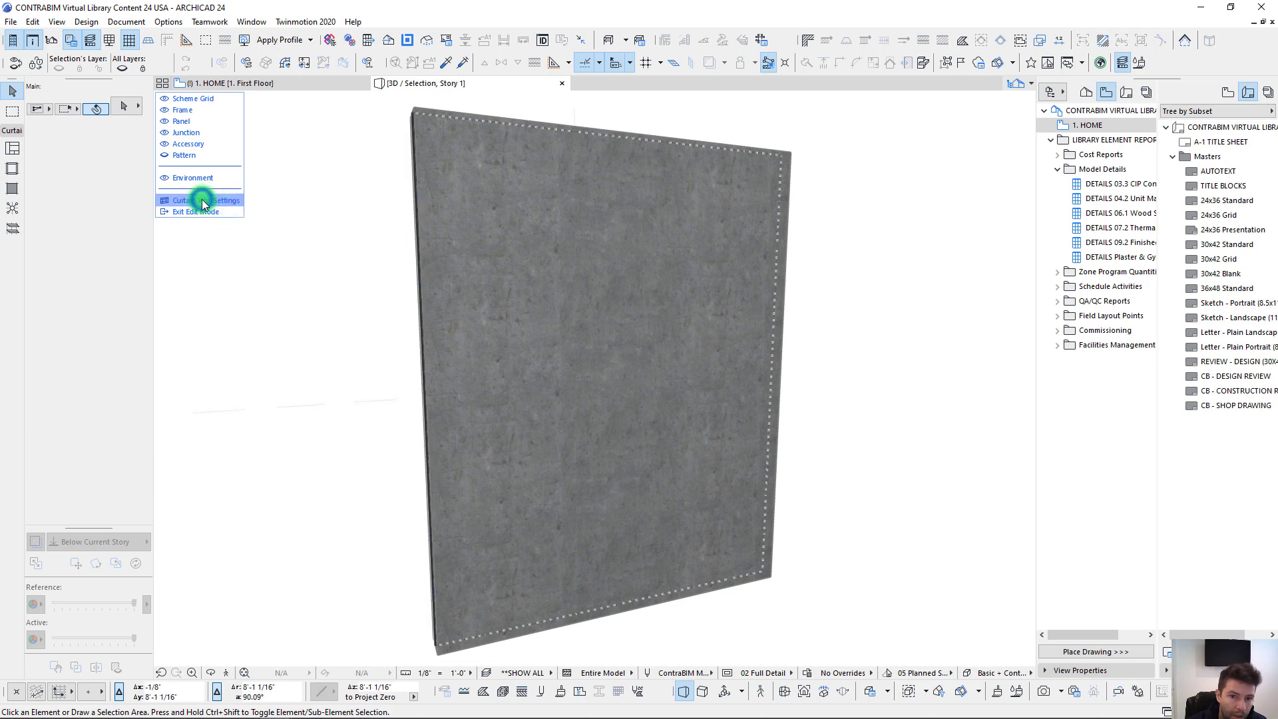
{"action": "left_click", "coordinate": [203, 202]}
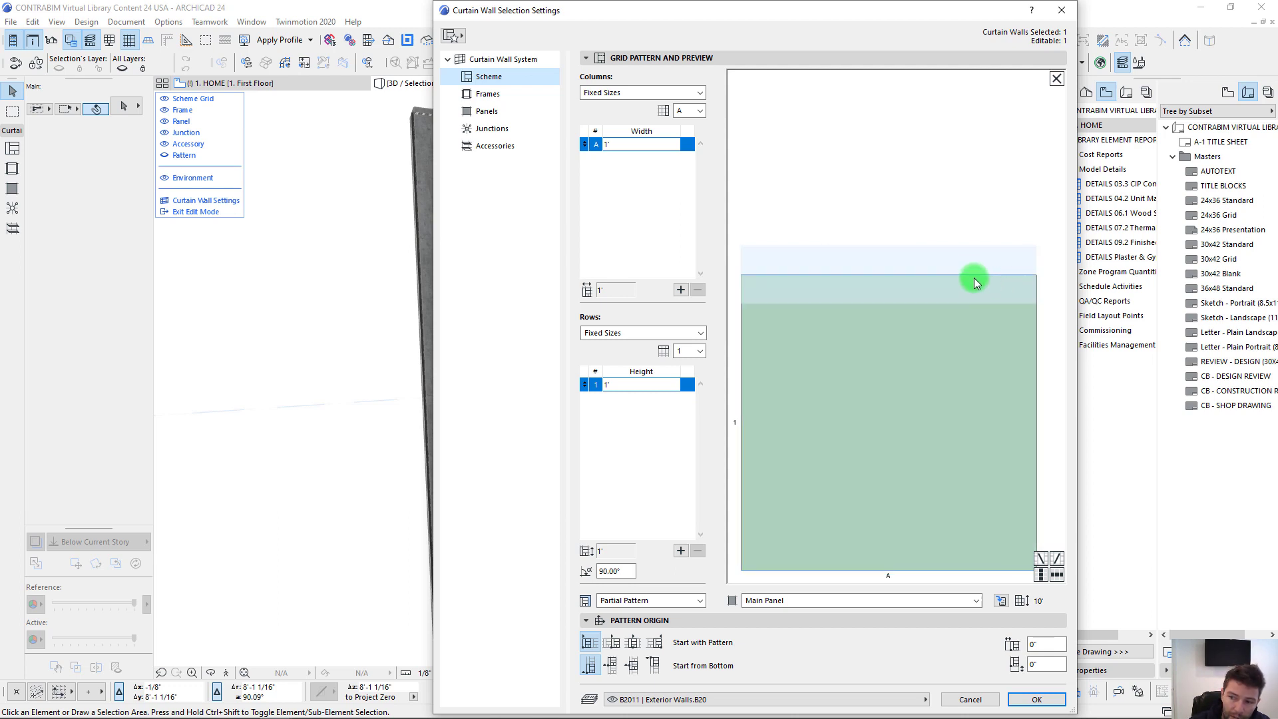
{"action": "left_click_drag", "start_coordinate": [854, 12], "coordinate": [714, 14]}
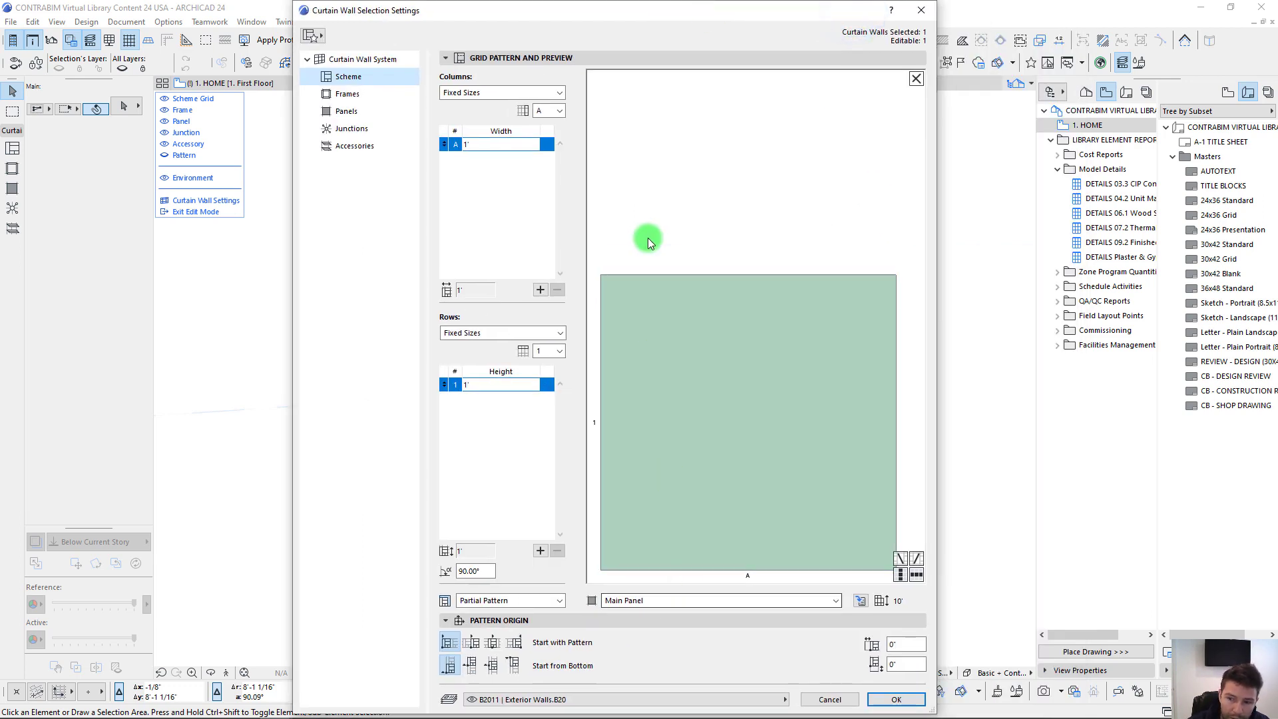
{"action": "left_click", "coordinate": [665, 266]}
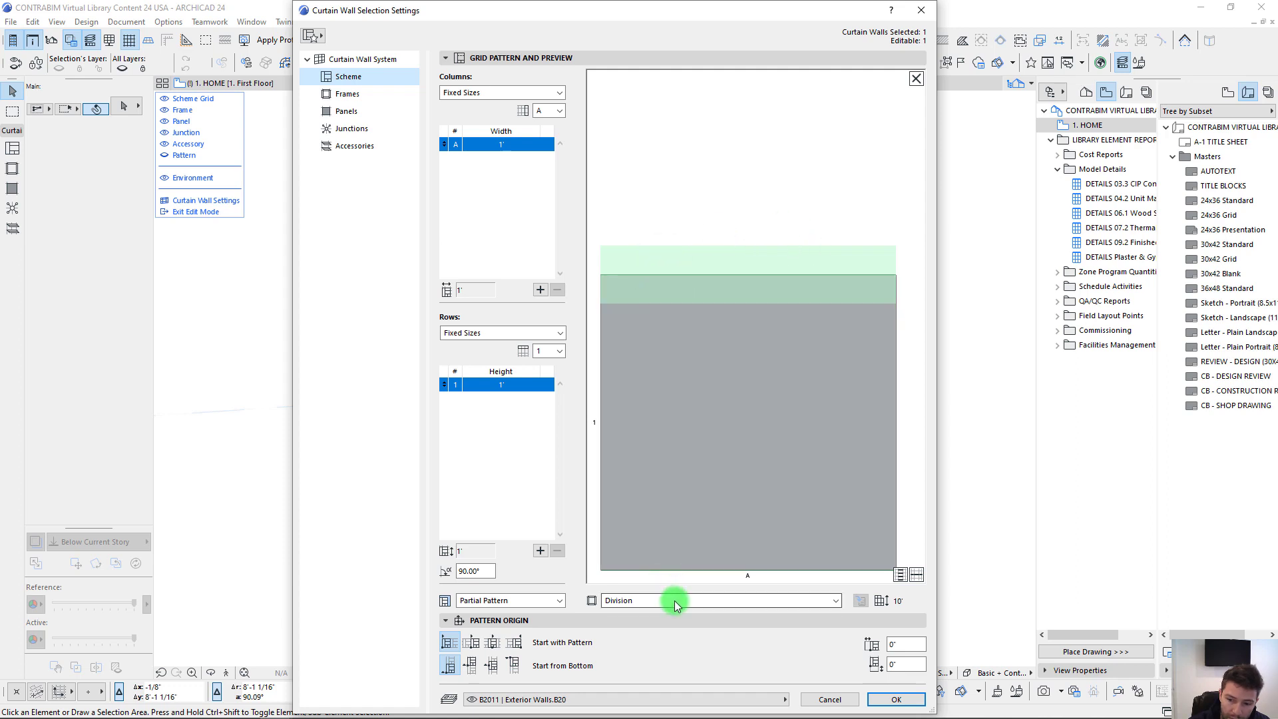
{"action": "left_click", "coordinate": [674, 601]}
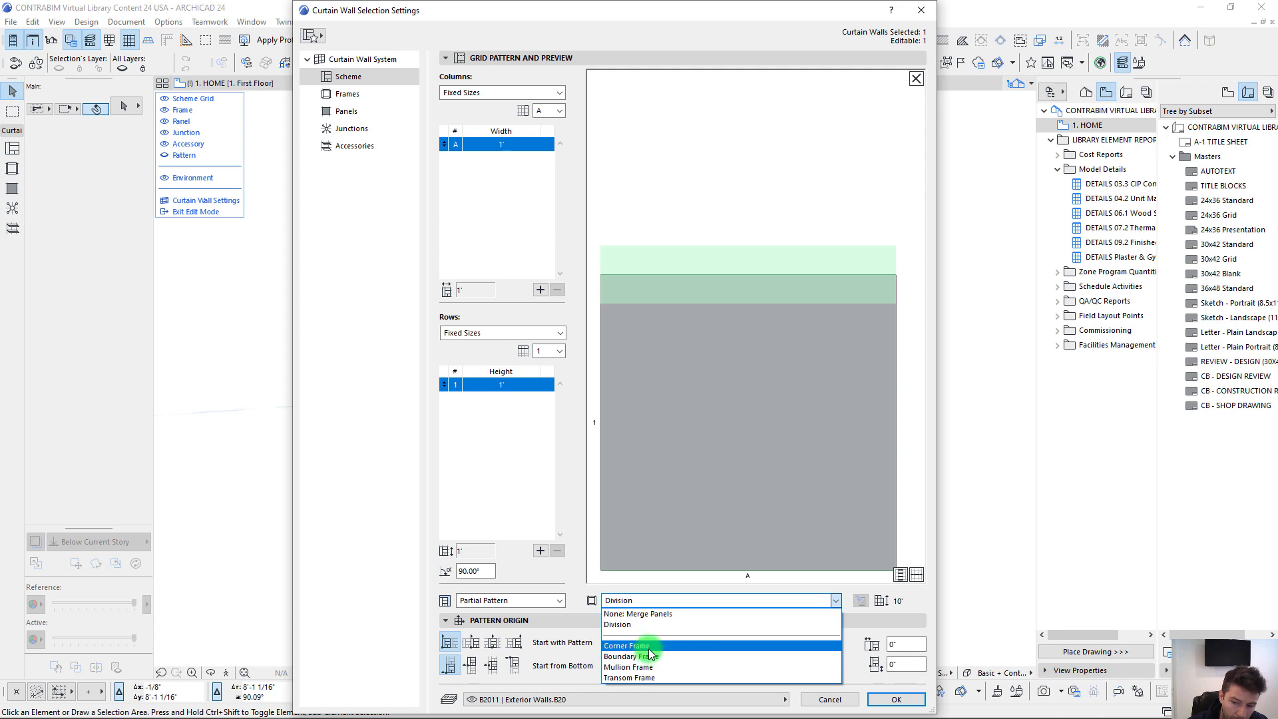
{"action": "left_click", "coordinate": [745, 154]}
Step: Add a frame class named Mortar Gap as a duplicate of Mullion Frame
{"action": "left_click", "coordinate": [352, 99]}
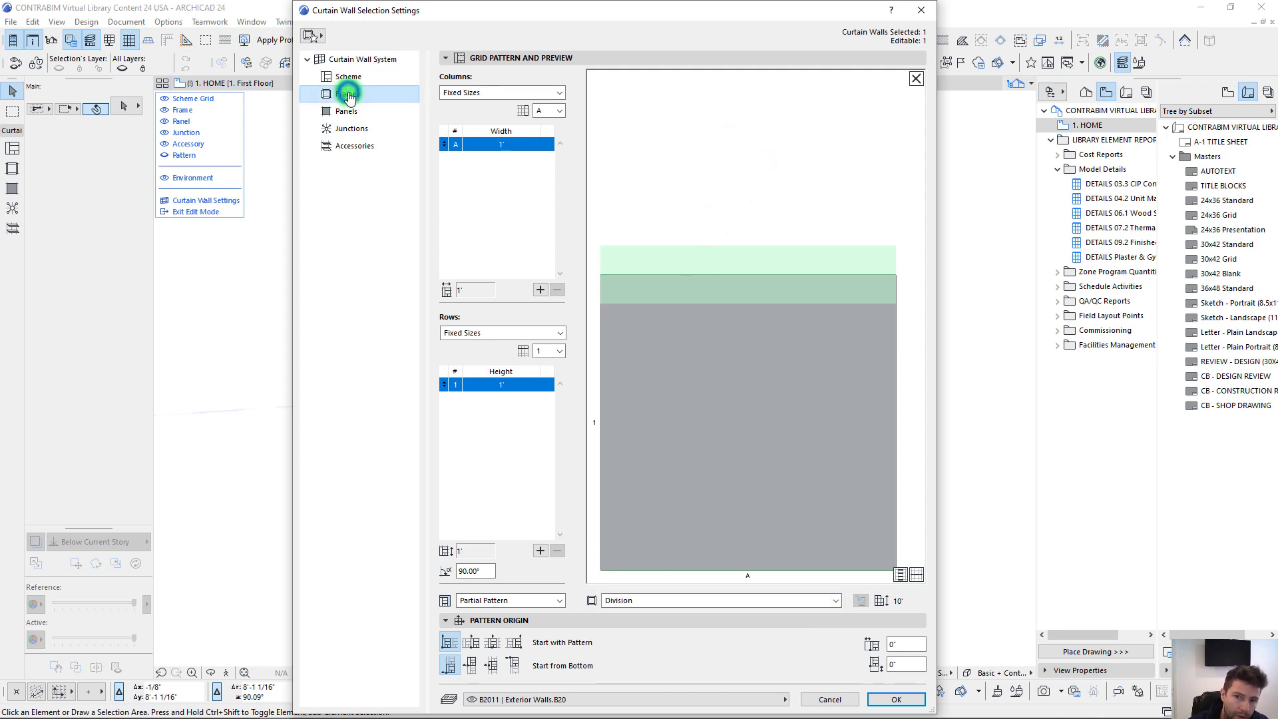
{"action": "left_click", "coordinate": [607, 315]}
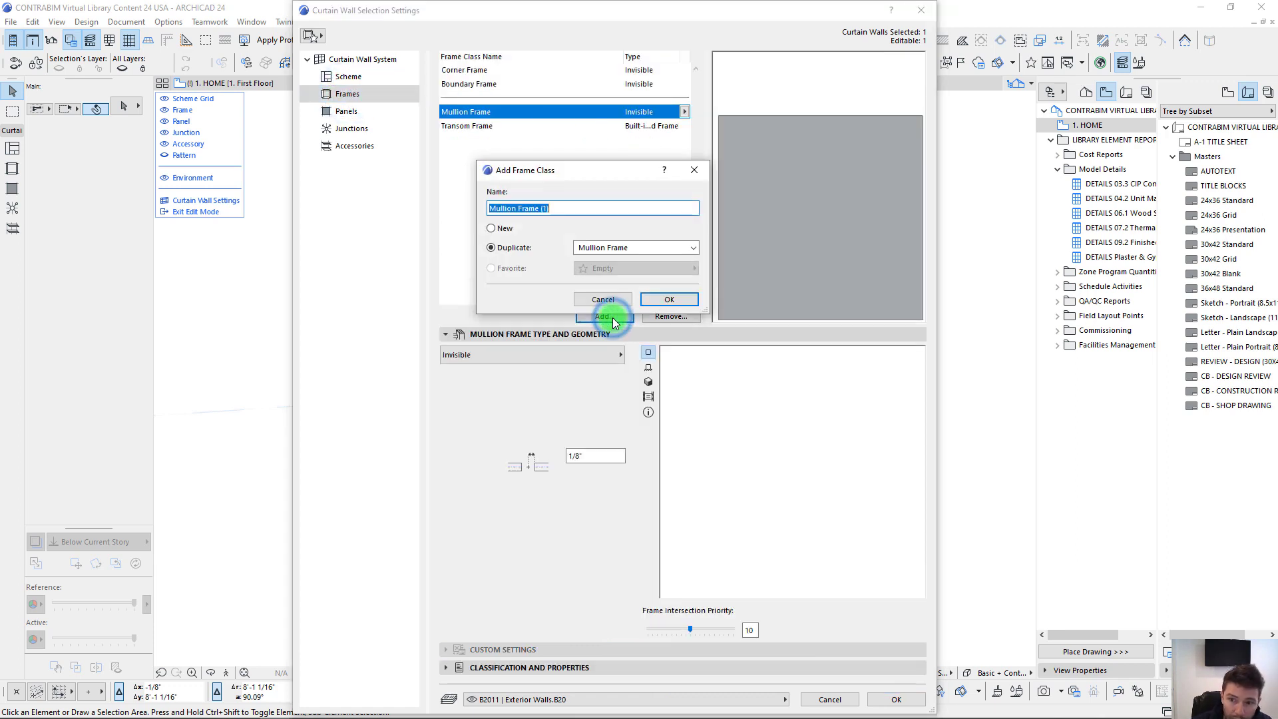
{"action": "type", "text": "mORT"}
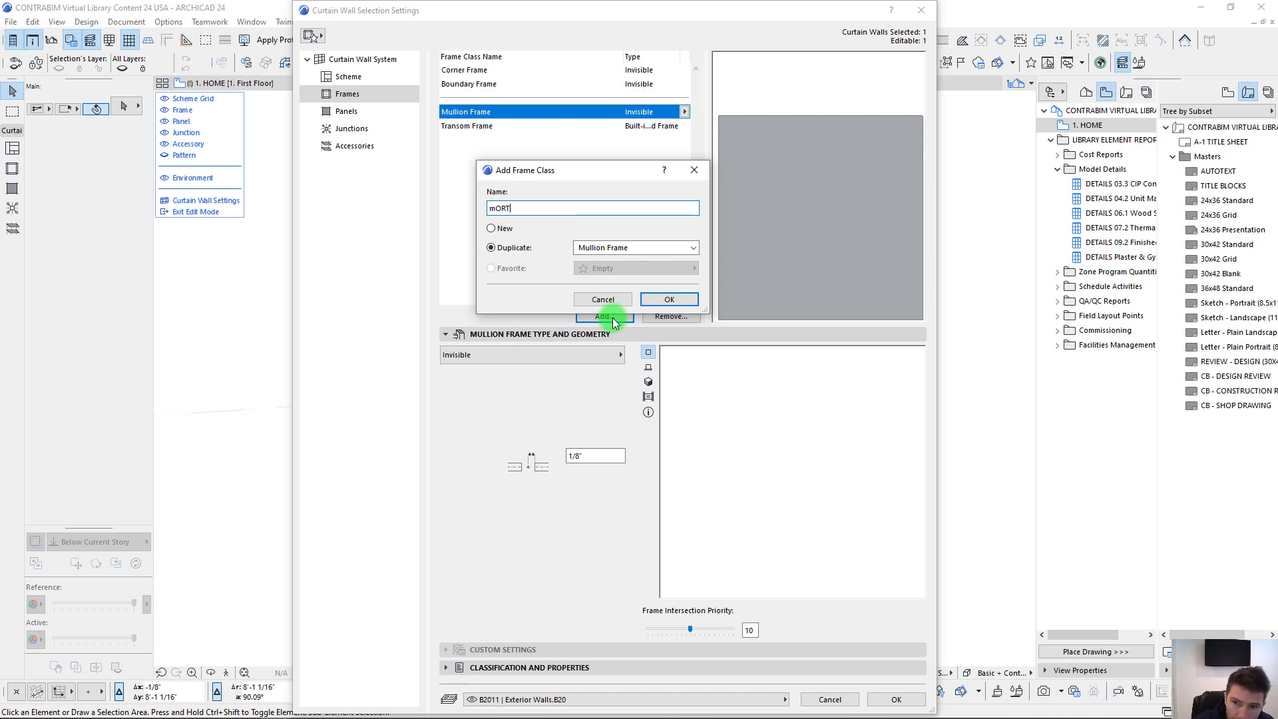
{"action": "key", "text": "BackSpace"}
{"action": "key", "text": "BackSpace"}
{"action": "key", "text": "BackSpace"}
{"action": "key", "text": "BackSpace"}
{"action": "type", "text": "Mortar Gap"}
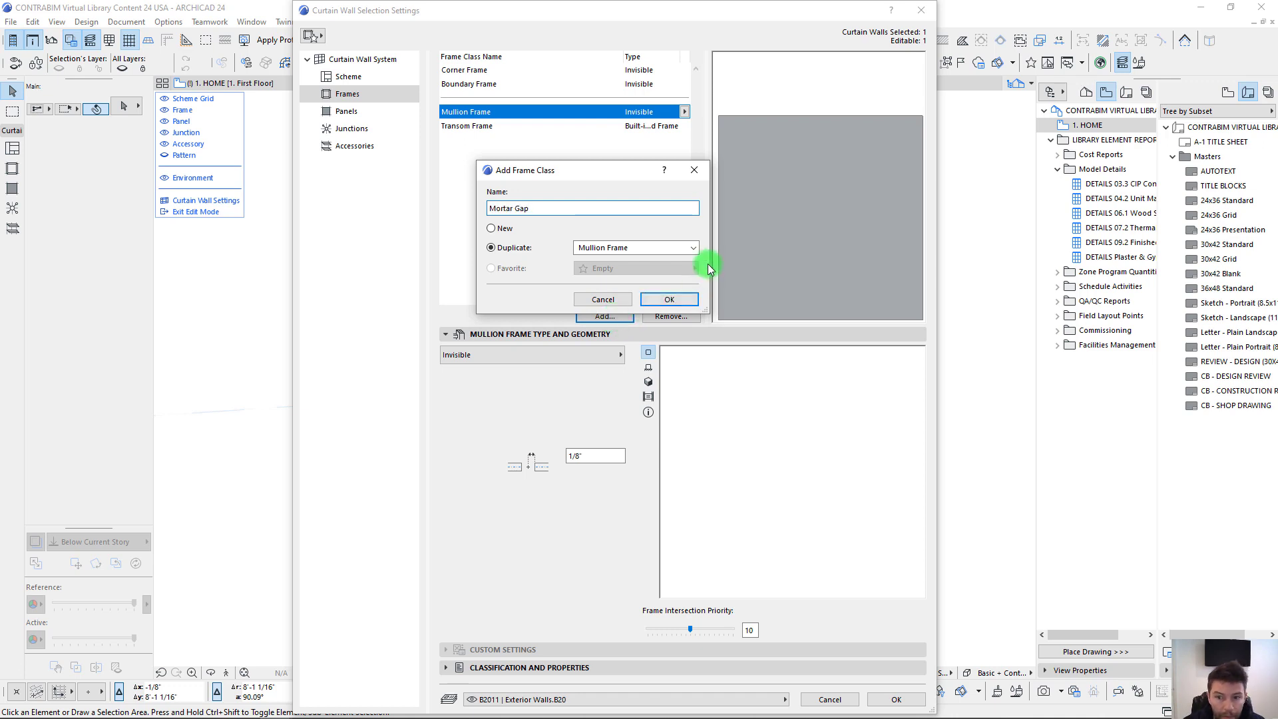
{"action": "left_click", "coordinate": [669, 300]}
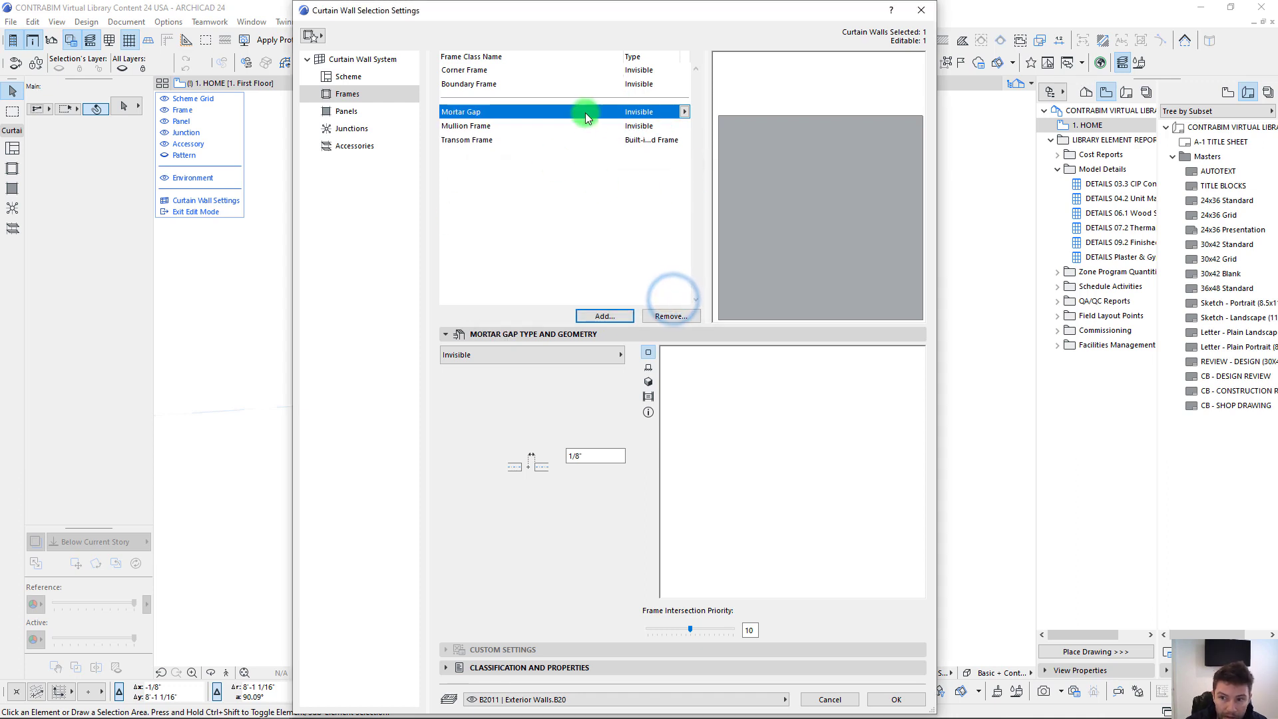
Step: Use the Invisible frame type for the Mortar Gap class and set its width to 3/16"
{"action": "left_click", "coordinate": [683, 112]}
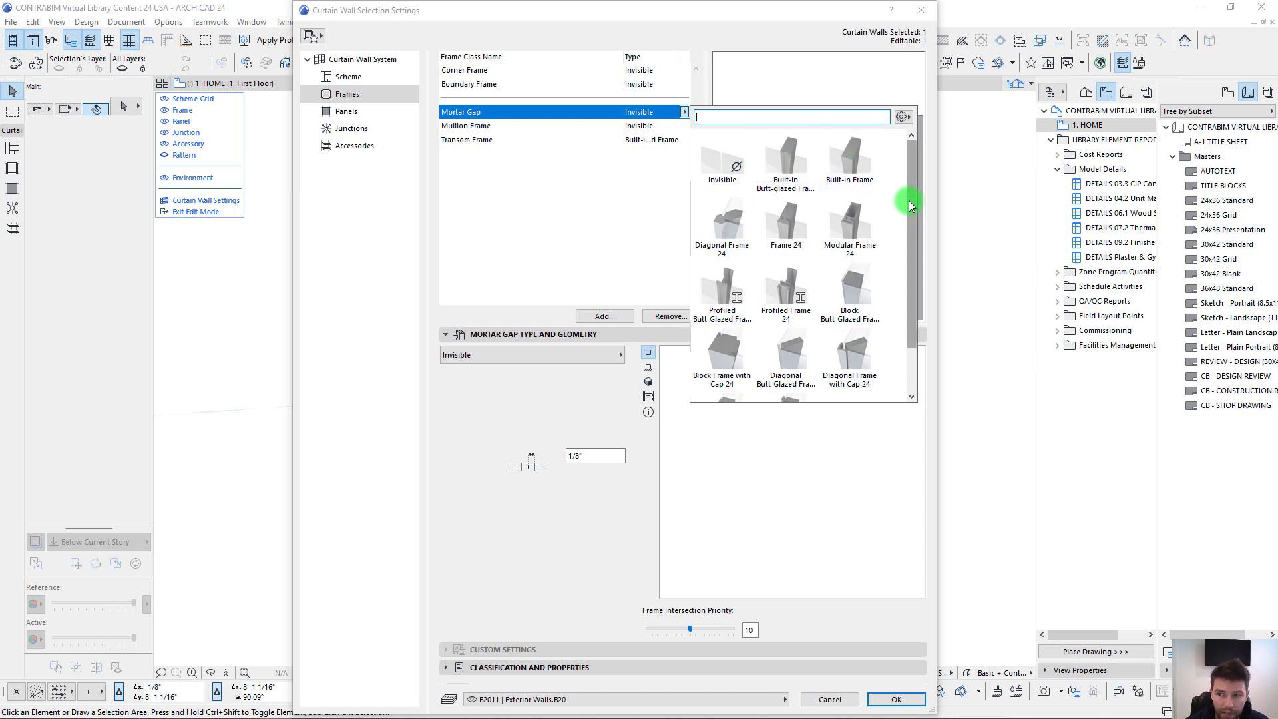
{"action": "left_click", "coordinate": [720, 154]}
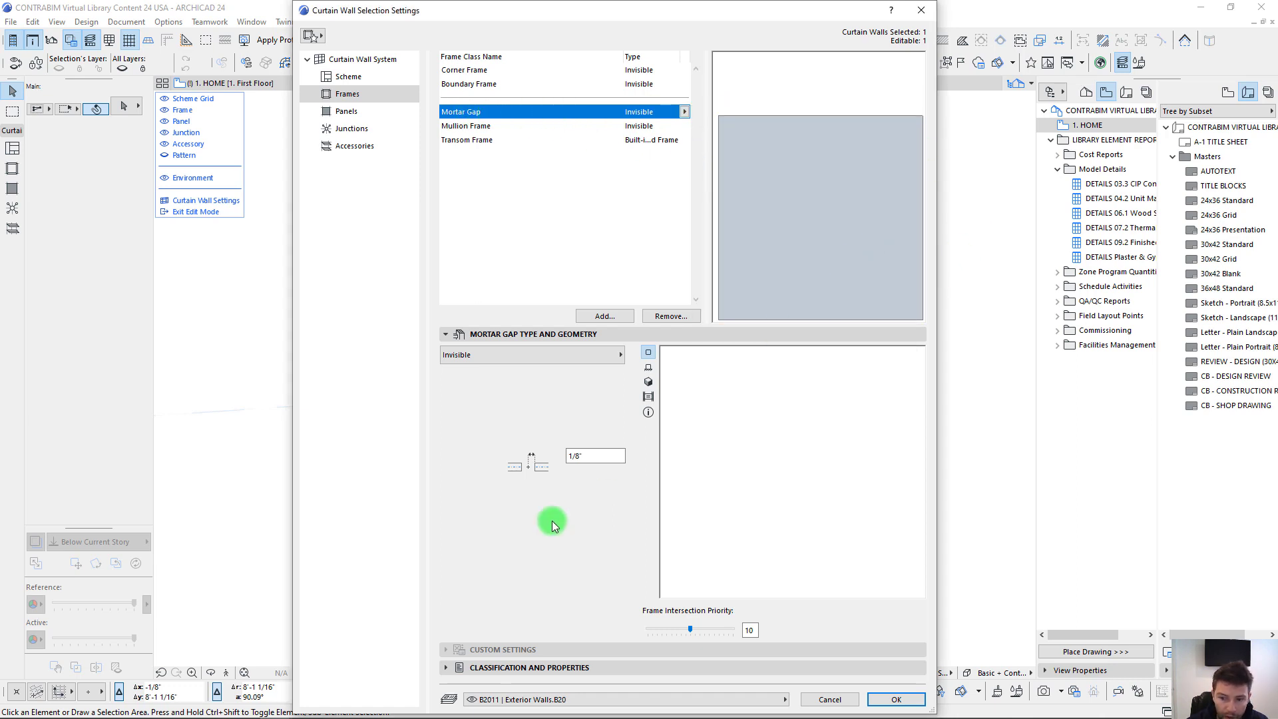
{"action": "left_click", "coordinate": [605, 457]}
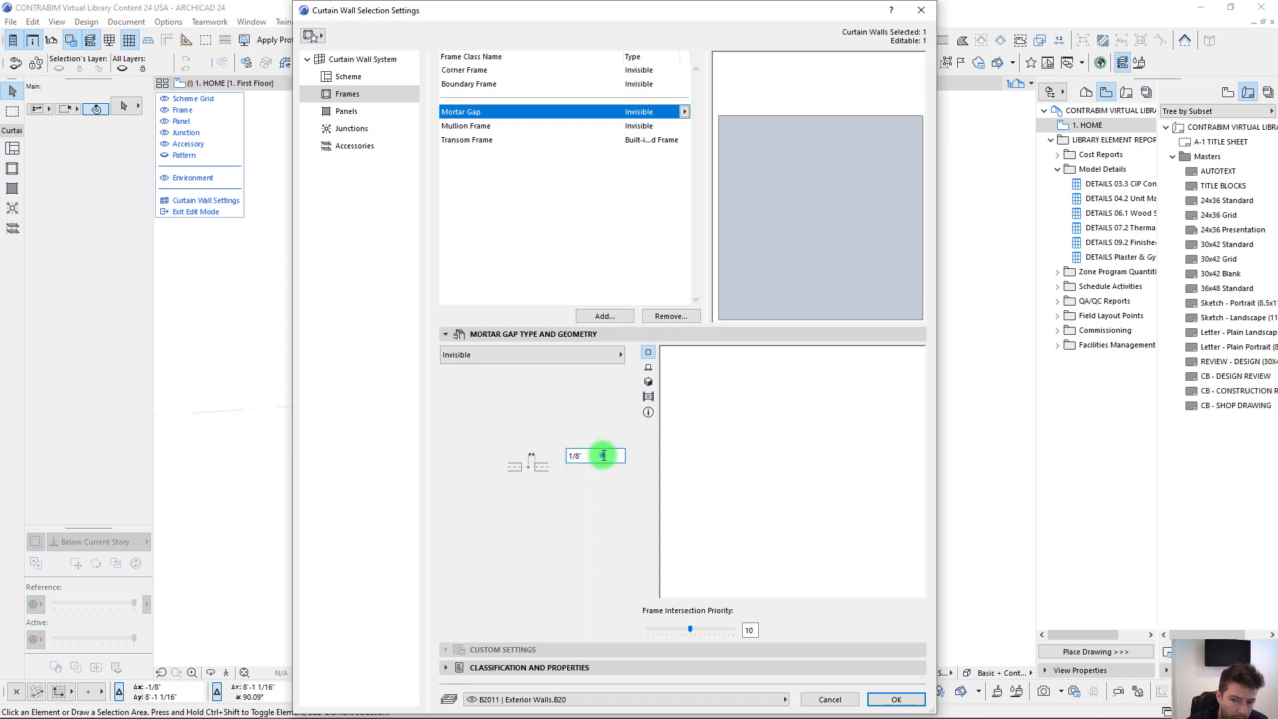
{"action": "left_click", "coordinate": [603, 455]}
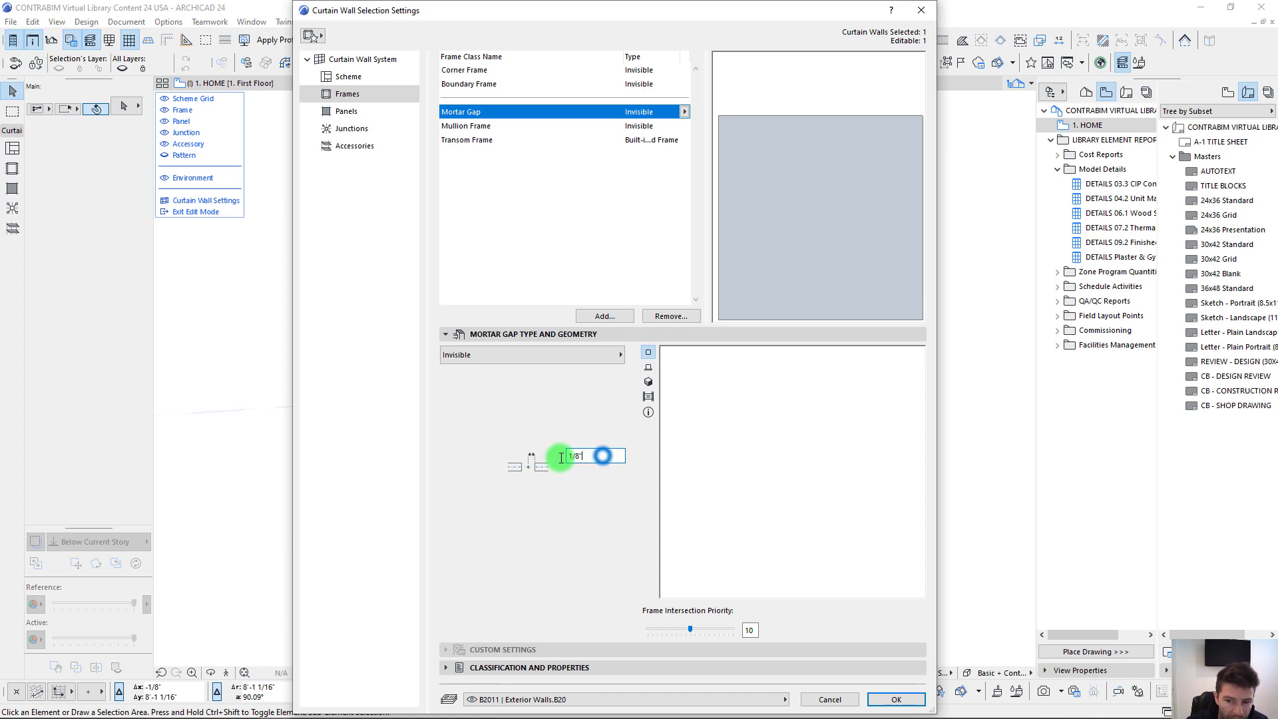
{"action": "double_click", "coordinate": [594, 455]}
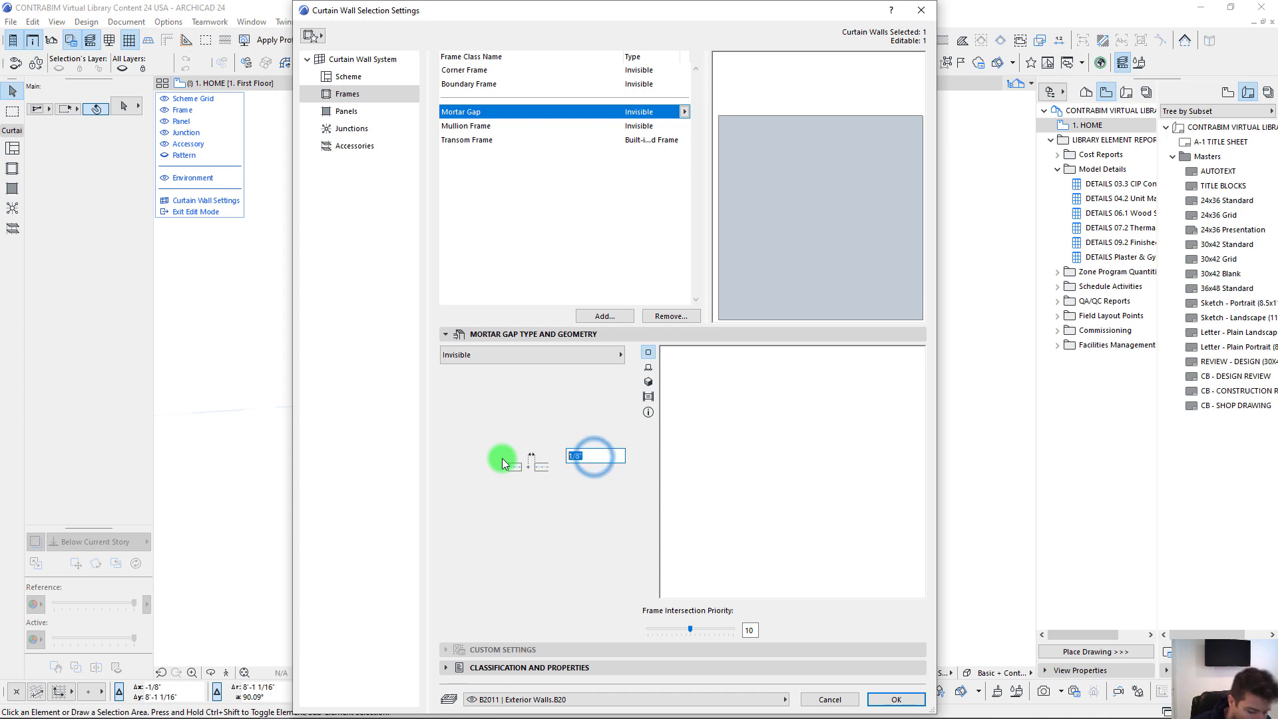
{"action": "type", "text": "3/16"}
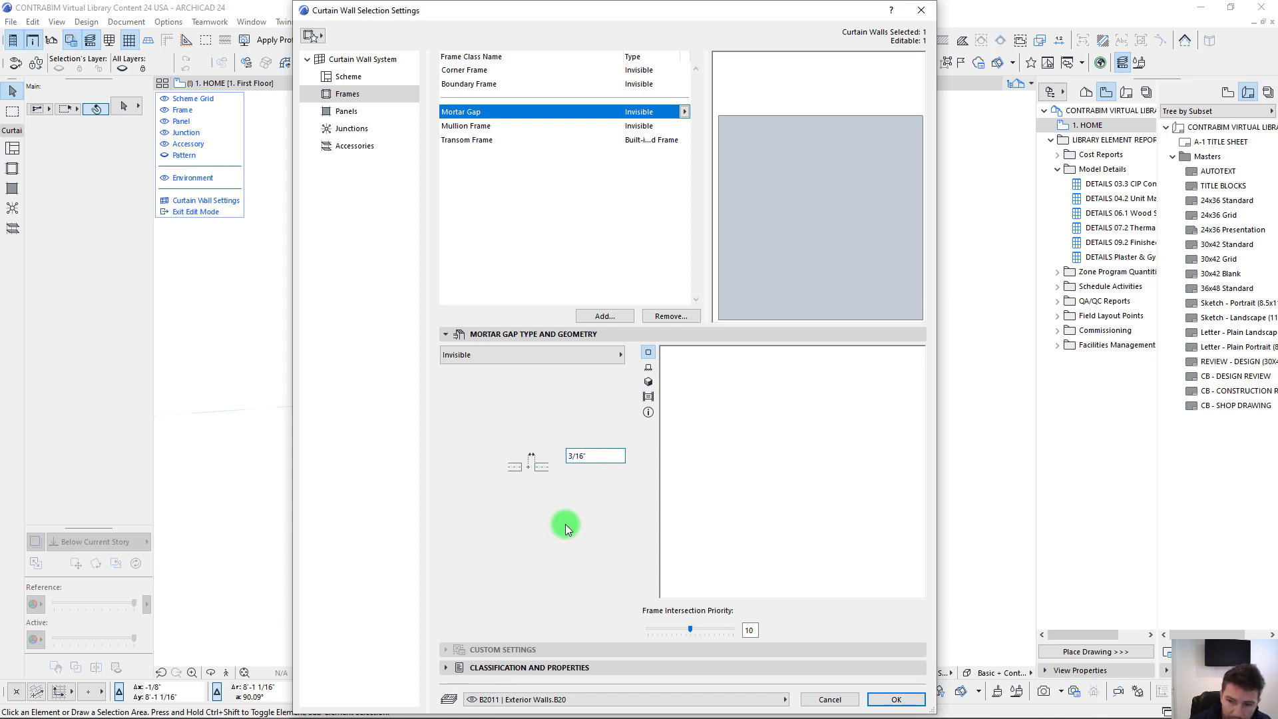
{"action": "left_click_drag", "start_coordinate": [597, 456], "coordinate": [548, 461]}
{"action": "left_click", "coordinate": [614, 521]}
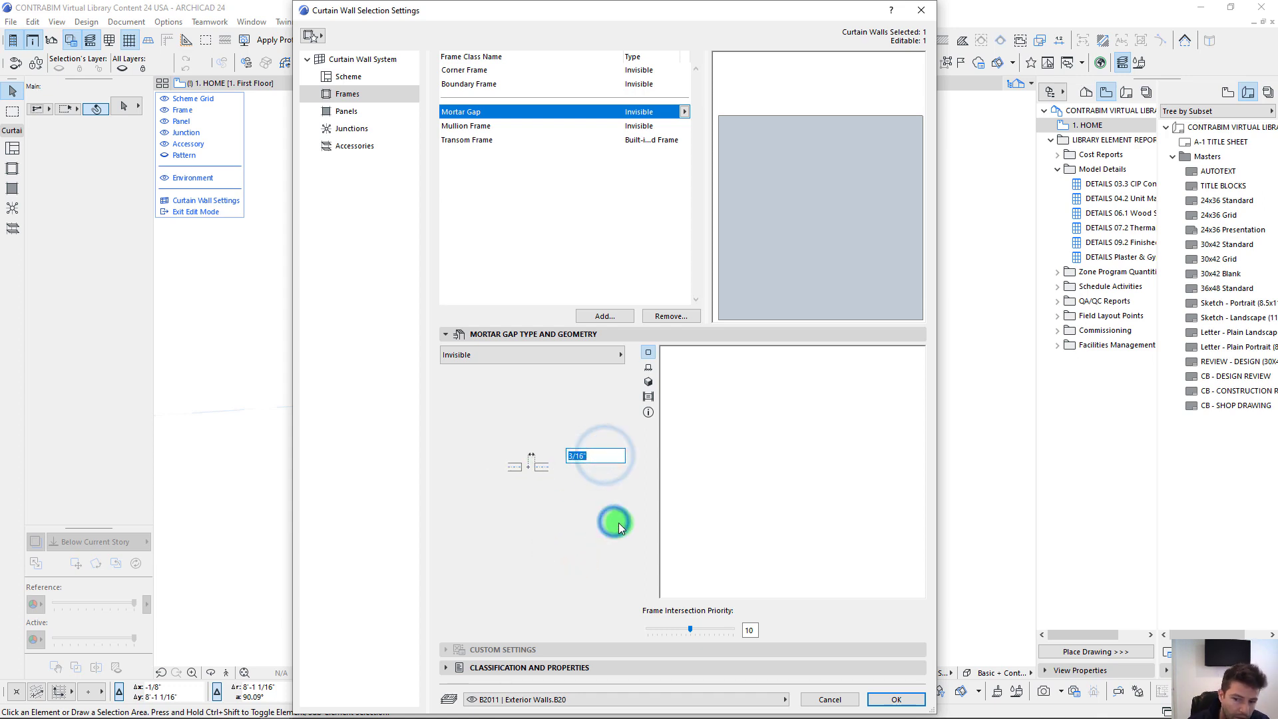
{"action": "left_click", "coordinate": [598, 456]}
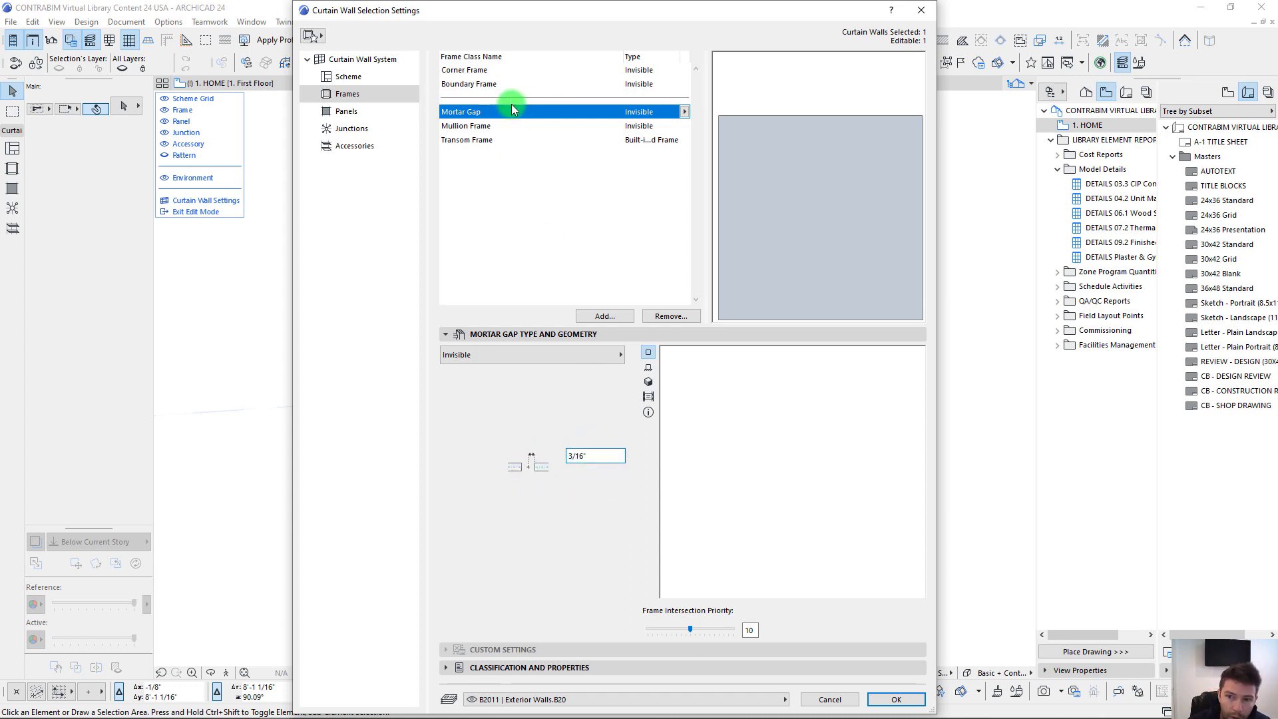
Step: Assign the Mortar Gap frame class to the top and right edges of the grid cell in the scheme pattern
{"action": "left_click", "coordinate": [339, 76]}
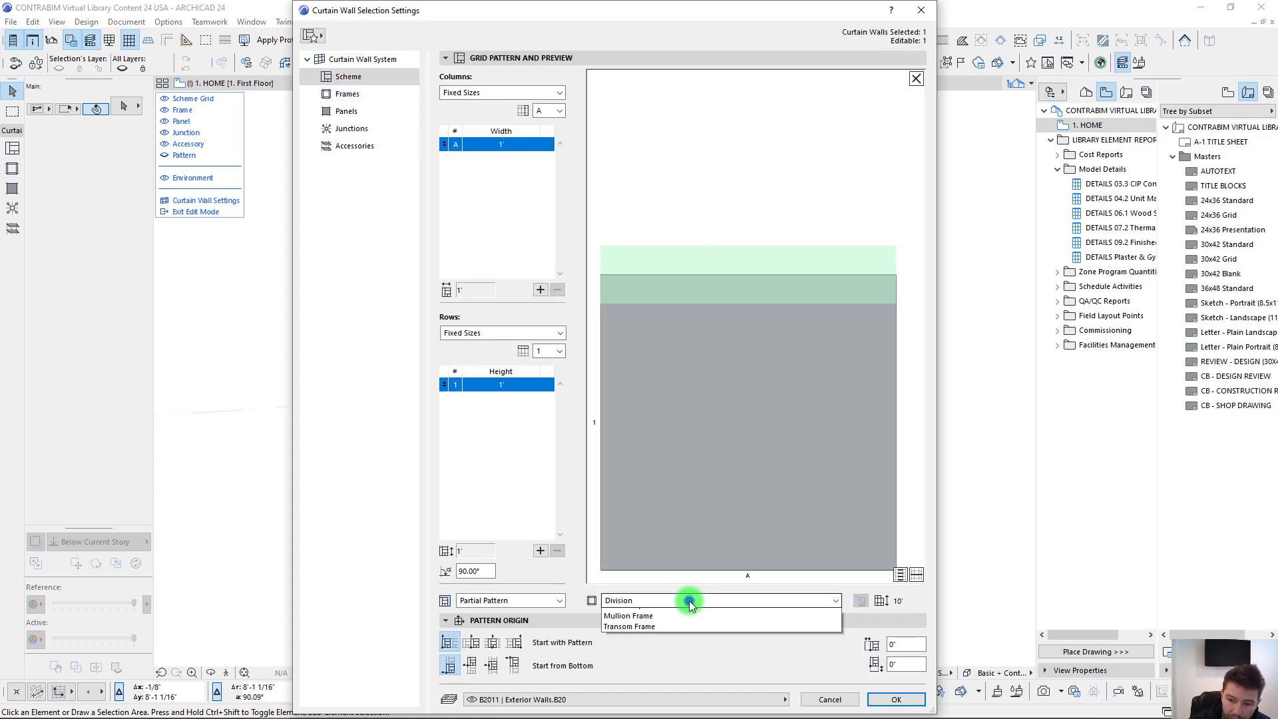
{"action": "left_click", "coordinate": [689, 600]}
{"action": "left_click", "coordinate": [653, 668]}
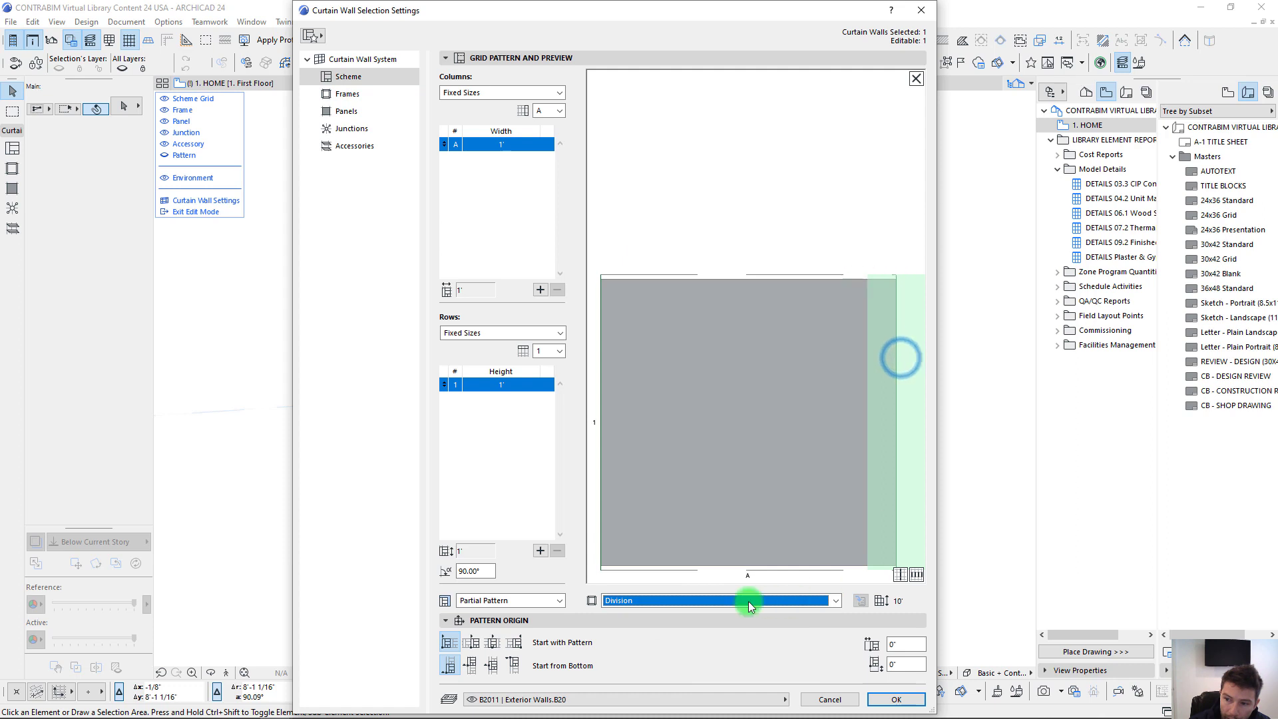
{"action": "left_click", "coordinate": [697, 601]}
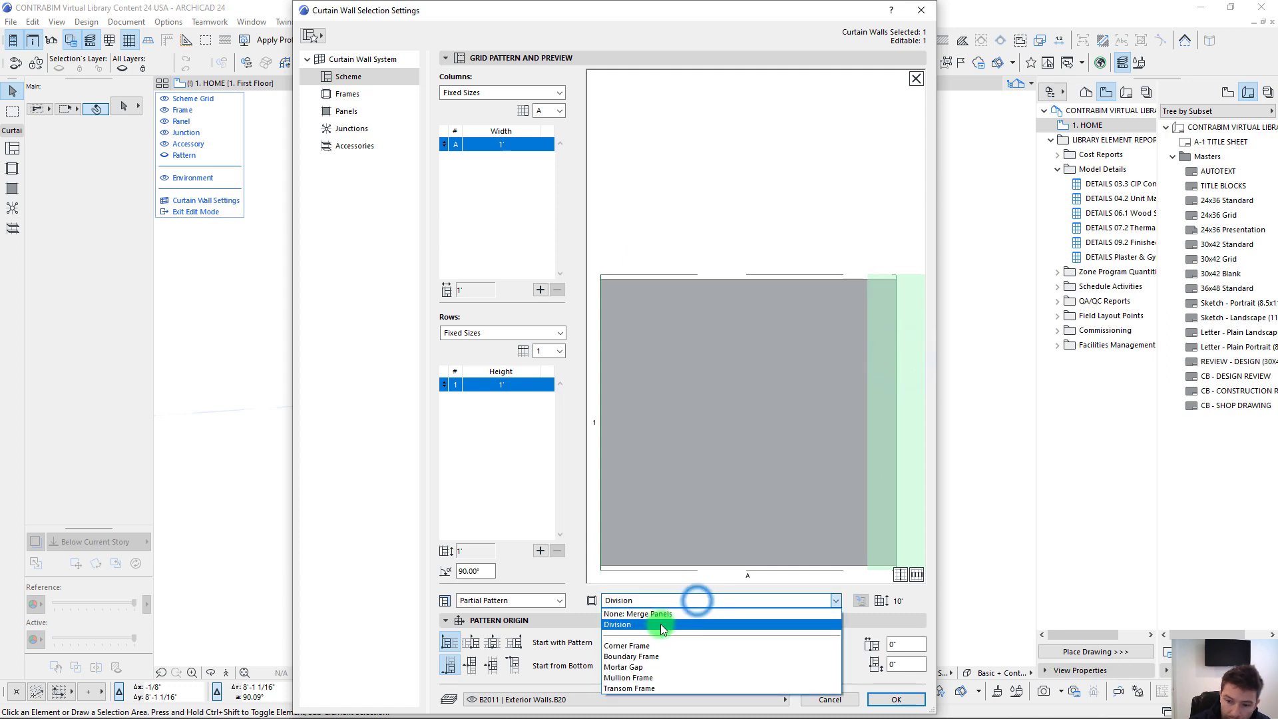
{"action": "left_click", "coordinate": [654, 667]}
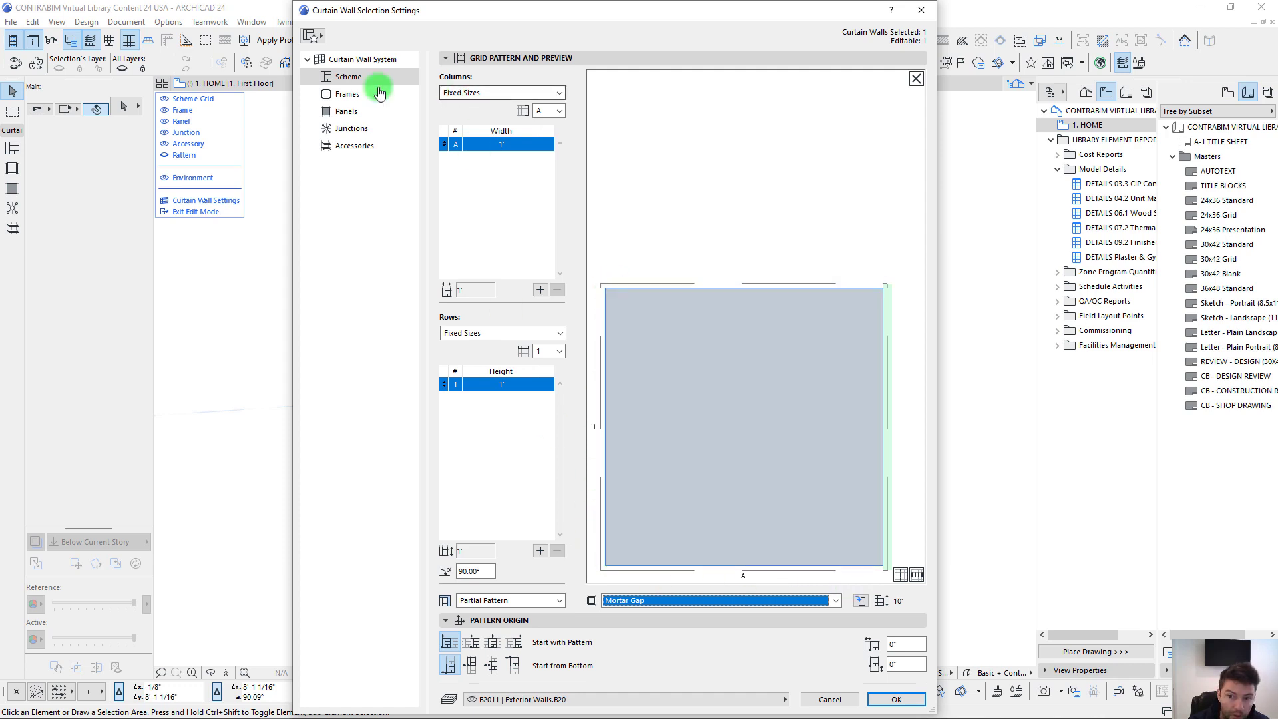
Step: Check the width settings of the Corner Frame and Boundary Frame classes
{"action": "left_click", "coordinate": [343, 95]}
{"action": "left_click", "coordinate": [489, 70]}
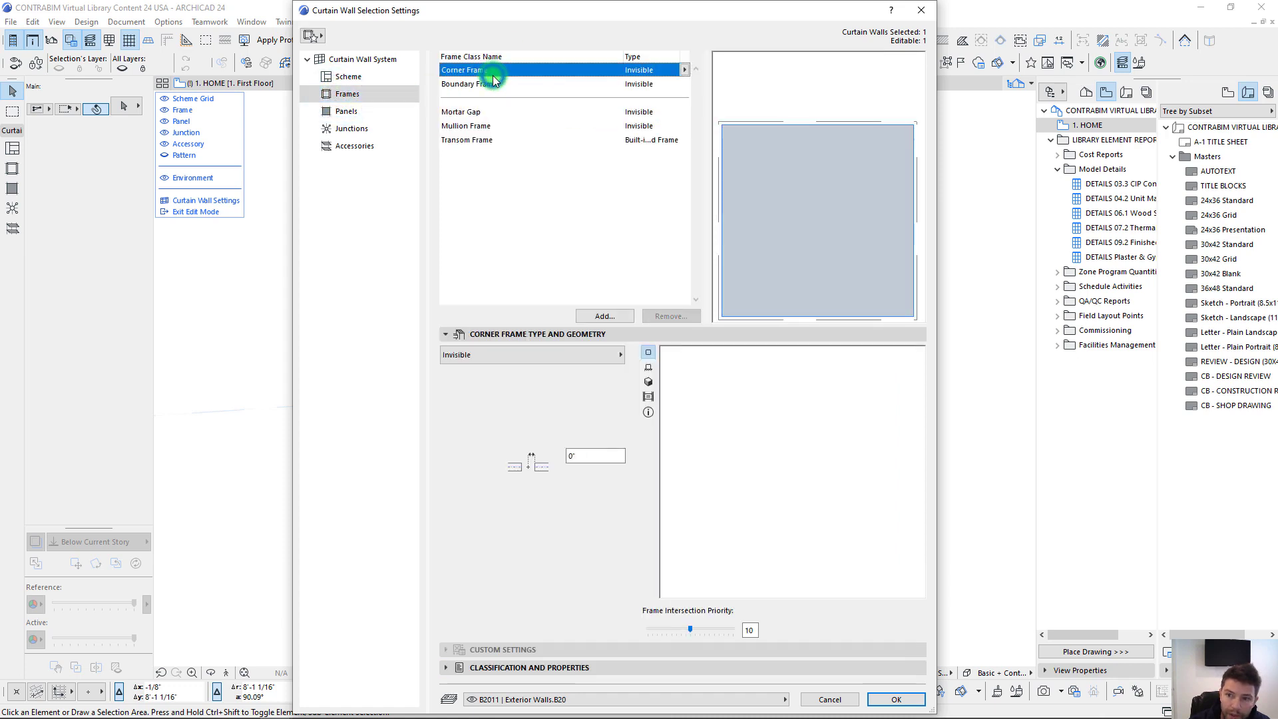
{"action": "left_click", "coordinate": [493, 84]}
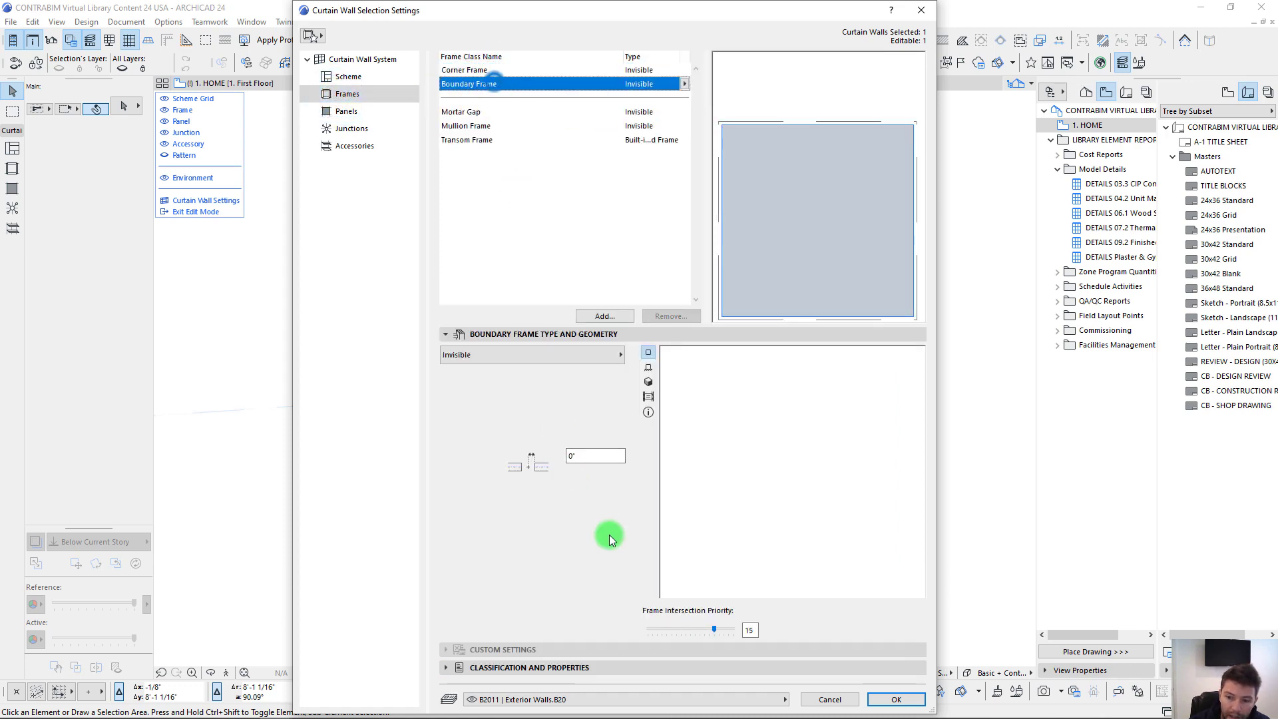
{"action": "left_click", "coordinate": [595, 455]}
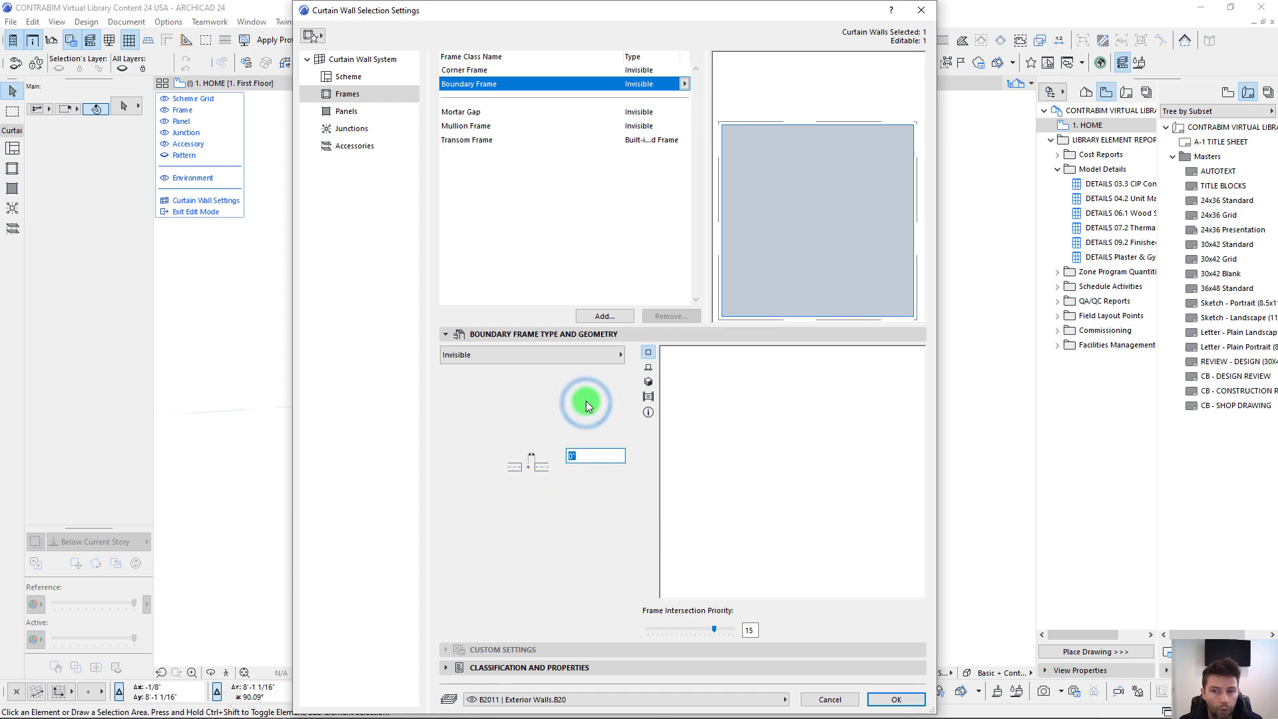
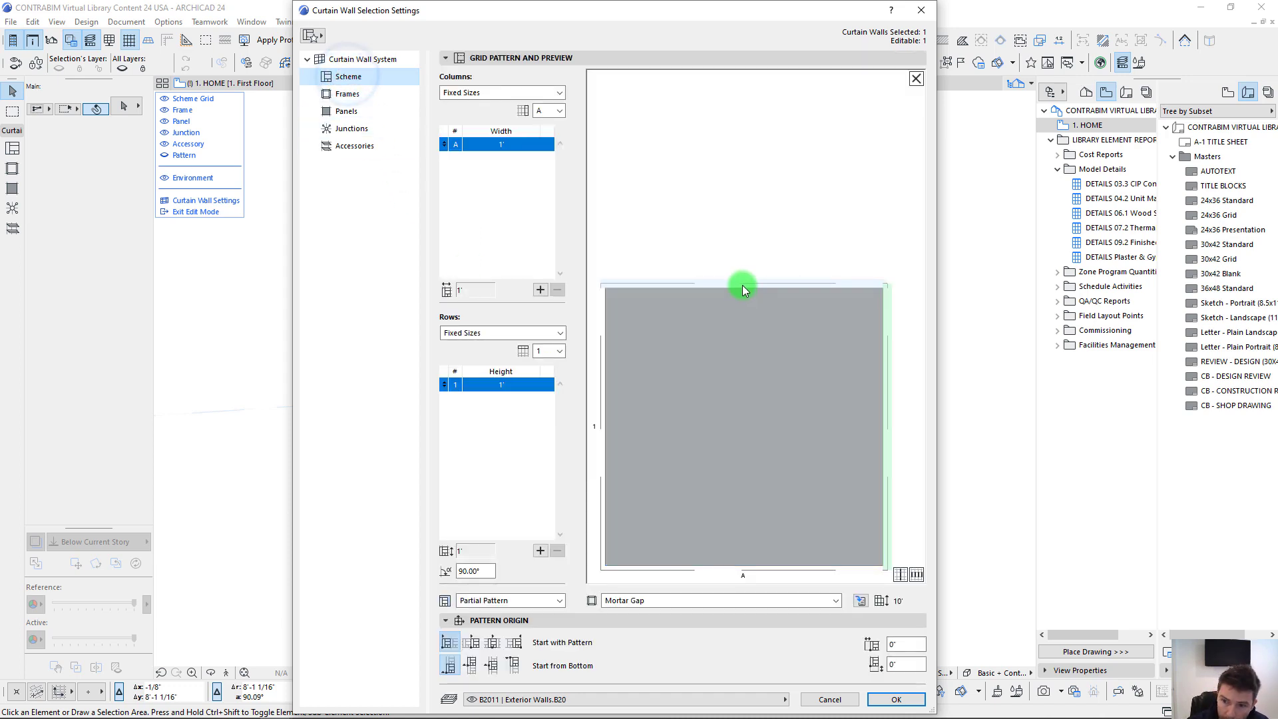
Step: Recheck the frame class on the grid cell's edges and apply the mortar gap settings to the curtain wall
{"action": "left_click", "coordinate": [884, 334]}
{"action": "left_click", "coordinate": [769, 288]}
{"action": "left_click", "coordinate": [899, 665]}
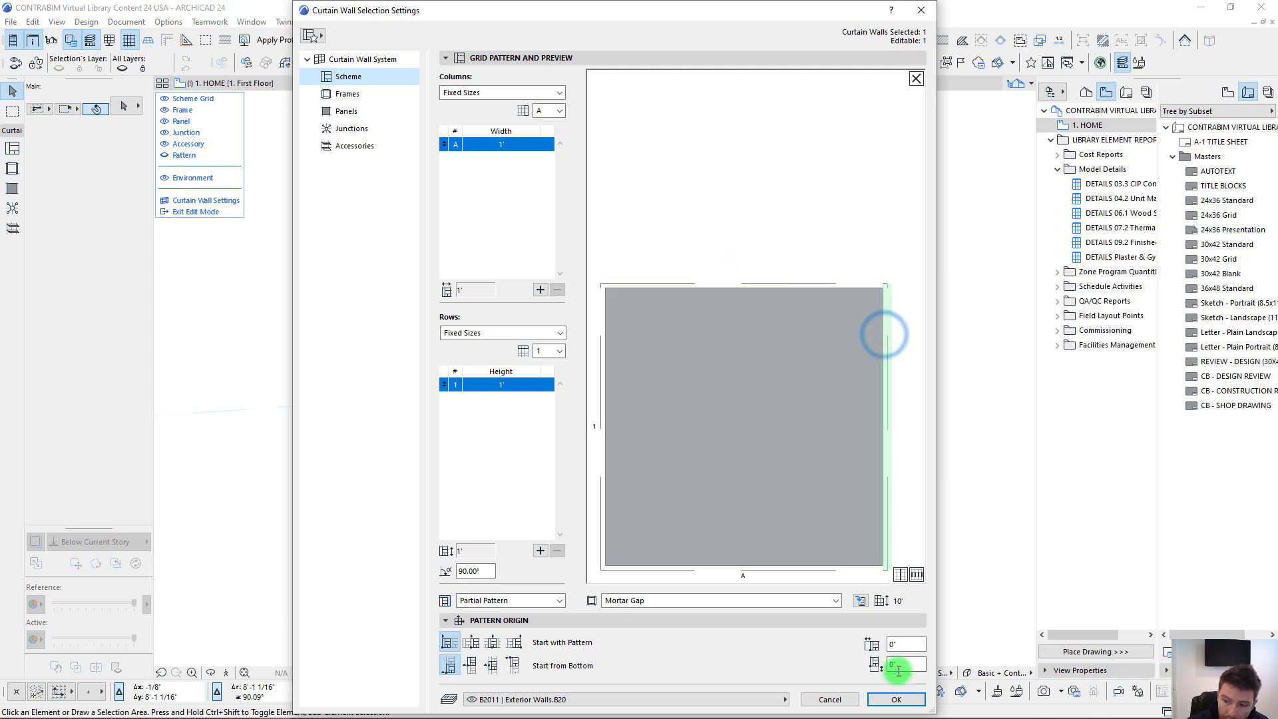
{"action": "left_click", "coordinate": [896, 699]}
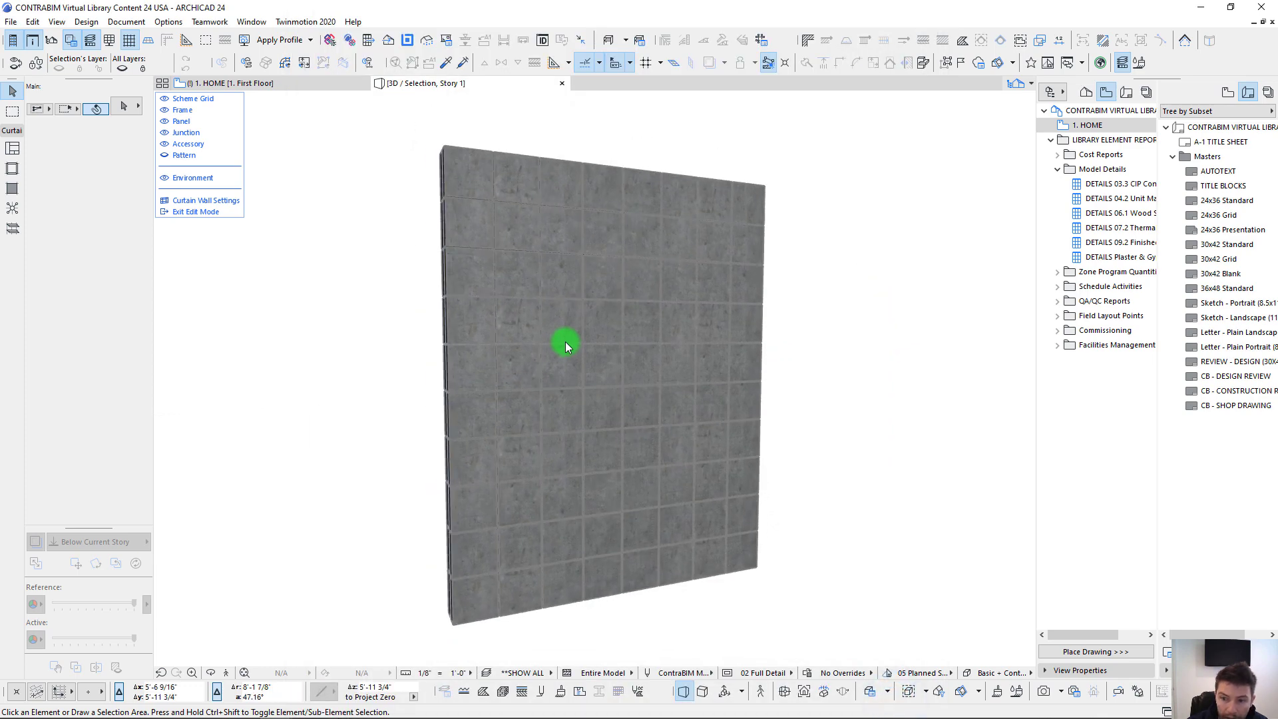
Step: Inspect the gaps between the concrete panels, exit the curtain wall's Edit mode and deselect the wall
{"action": "scroll", "coordinate": [565, 341], "scroll_direction": "up", "scroll_amount": 5}
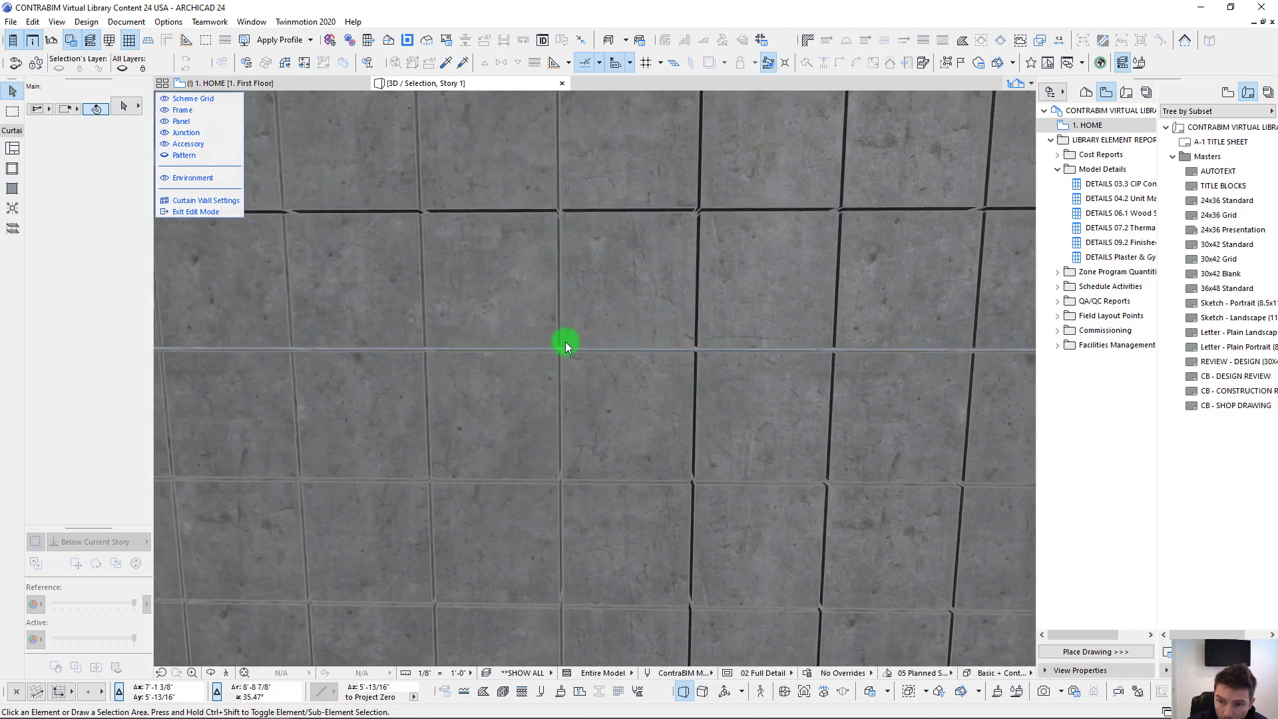
{"action": "scroll", "coordinate": [782, 451], "scroll_direction": "down", "scroll_amount": 6}
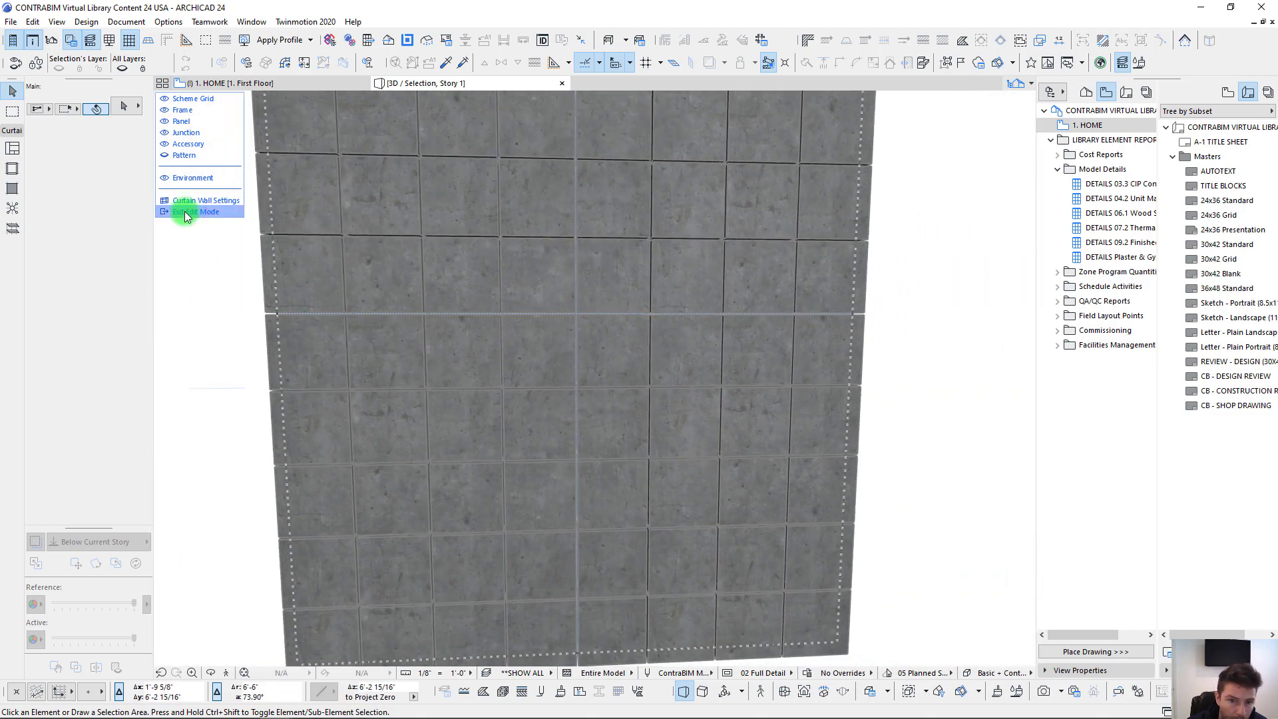
{"action": "left_click", "coordinate": [185, 212]}
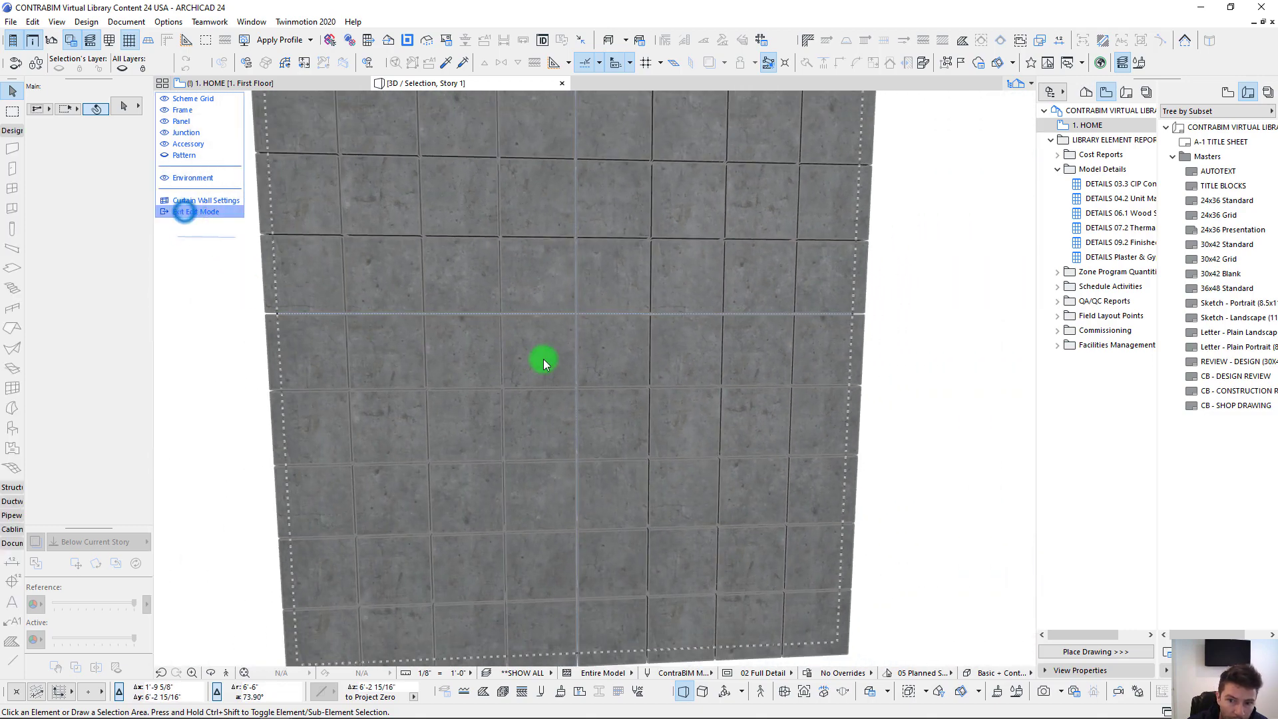
{"action": "left_click", "coordinate": [955, 402]}
{"action": "middle_click_drag", "start_coordinate": [847, 413], "coordinate": [559, 286], "text": "shift"}
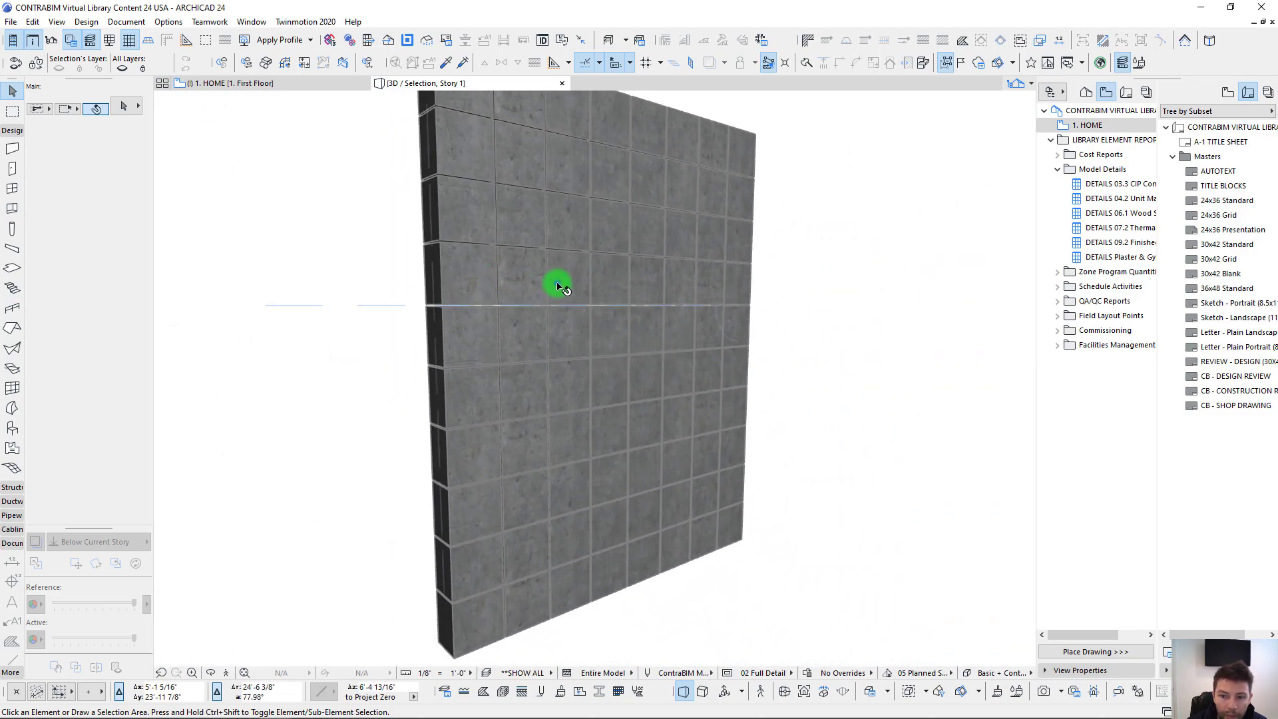
Step: Set the Main Panel's outline pen to black in the curtain wall's settings, apply it and deselect the wall
{"action": "left_click", "coordinate": [559, 286]}
{"action": "left_click", "coordinate": [126, 107]}
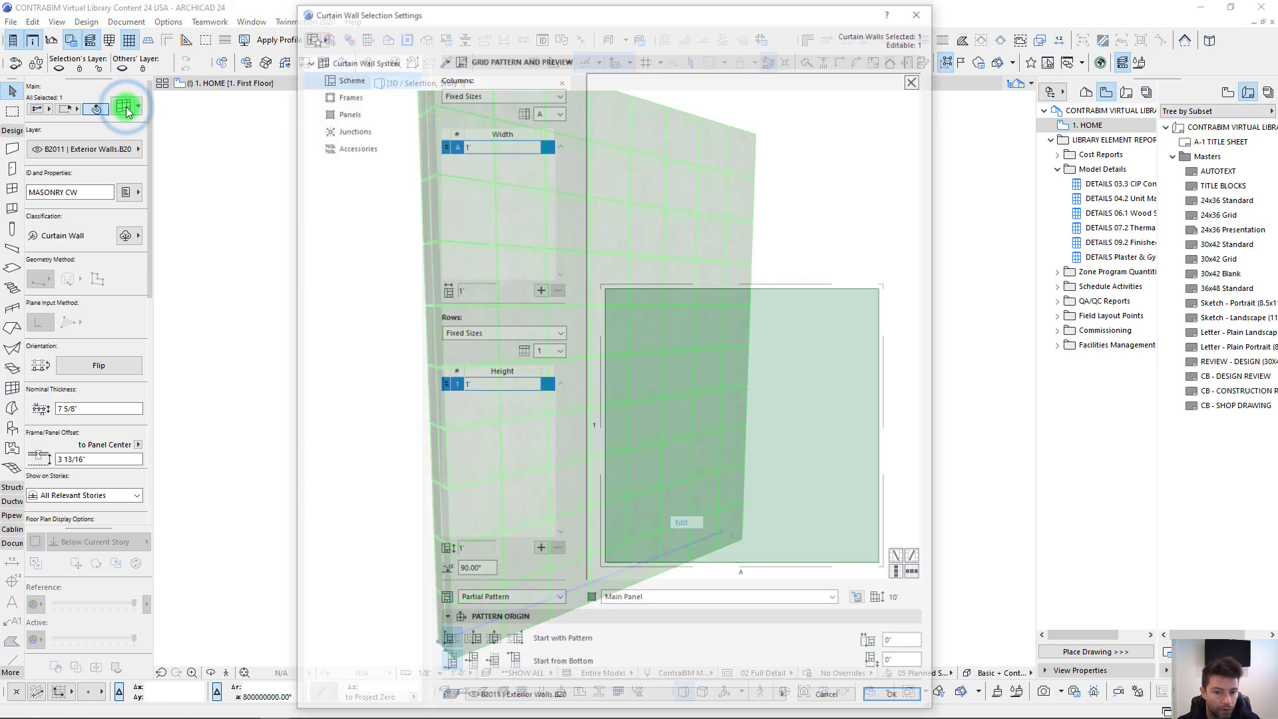
{"action": "left_click", "coordinate": [346, 112]}
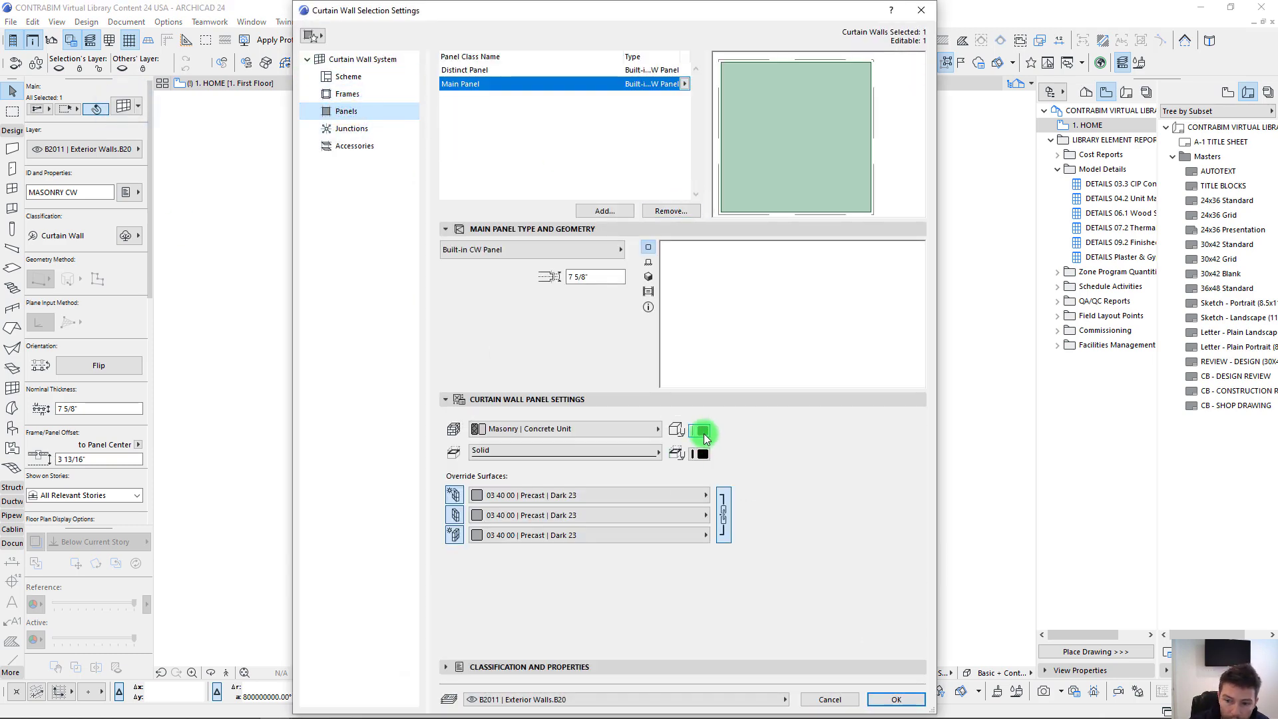
{"action": "left_click", "coordinate": [702, 431]}
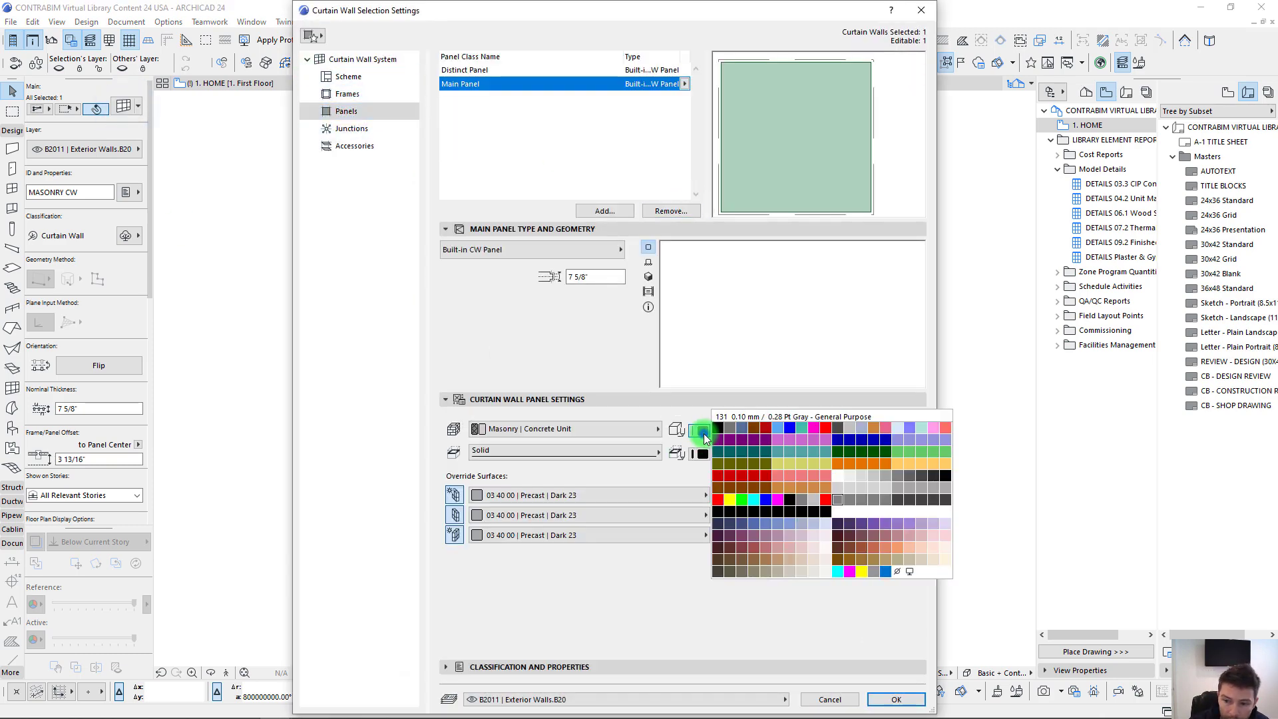
{"action": "left_click", "coordinate": [720, 512]}
{"action": "left_click", "coordinate": [724, 515]}
{"action": "left_click", "coordinate": [895, 699]}
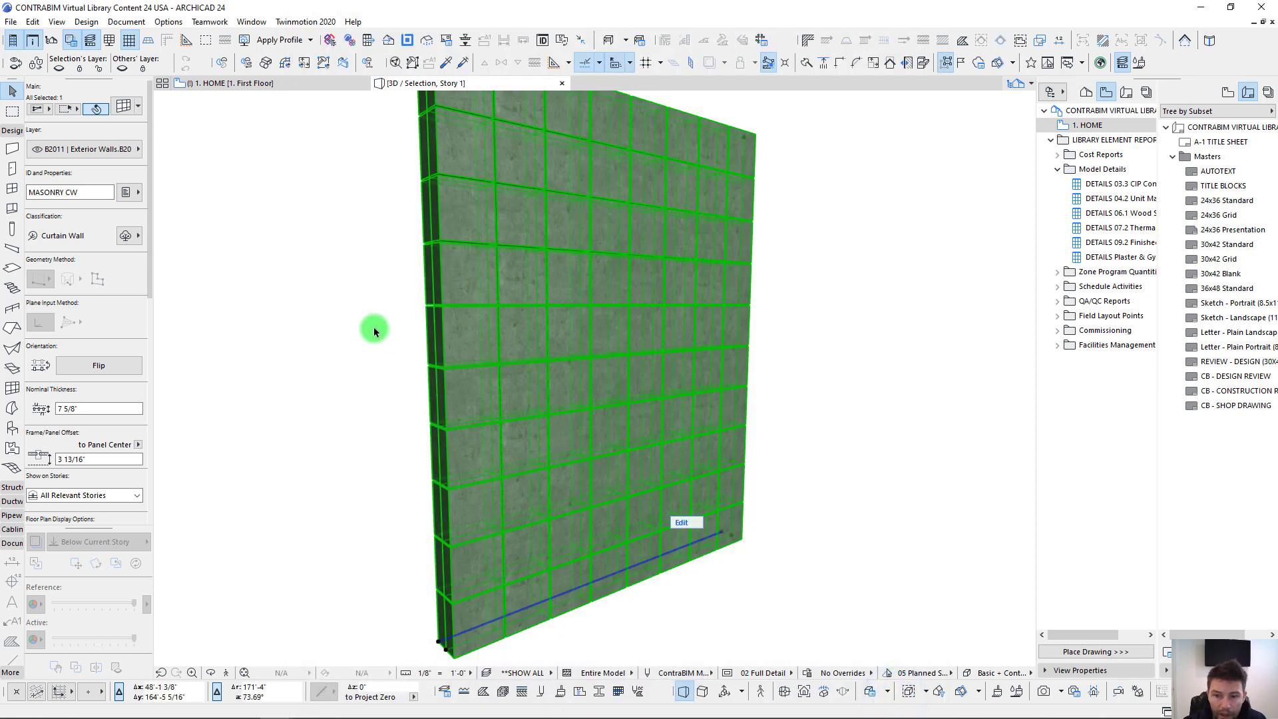
{"action": "left_click", "coordinate": [374, 331]}
Step: Lengthen the curtain wall to 16 panels wide by moving the end node of its reference line, then deselect it
{"action": "middle_click_drag", "start_coordinate": [374, 331], "coordinate": [649, 535], "text": "shift"}
{"action": "left_click", "coordinate": [650, 538]}
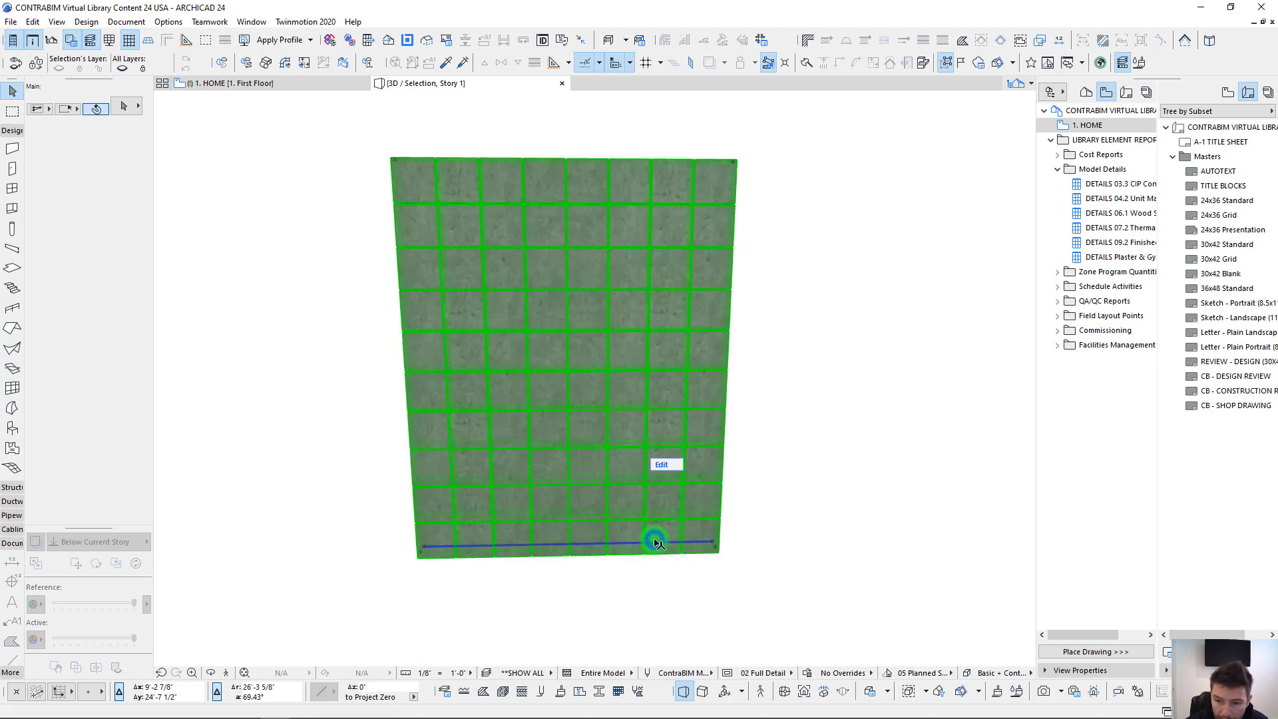
{"action": "left_click", "coordinate": [712, 544]}
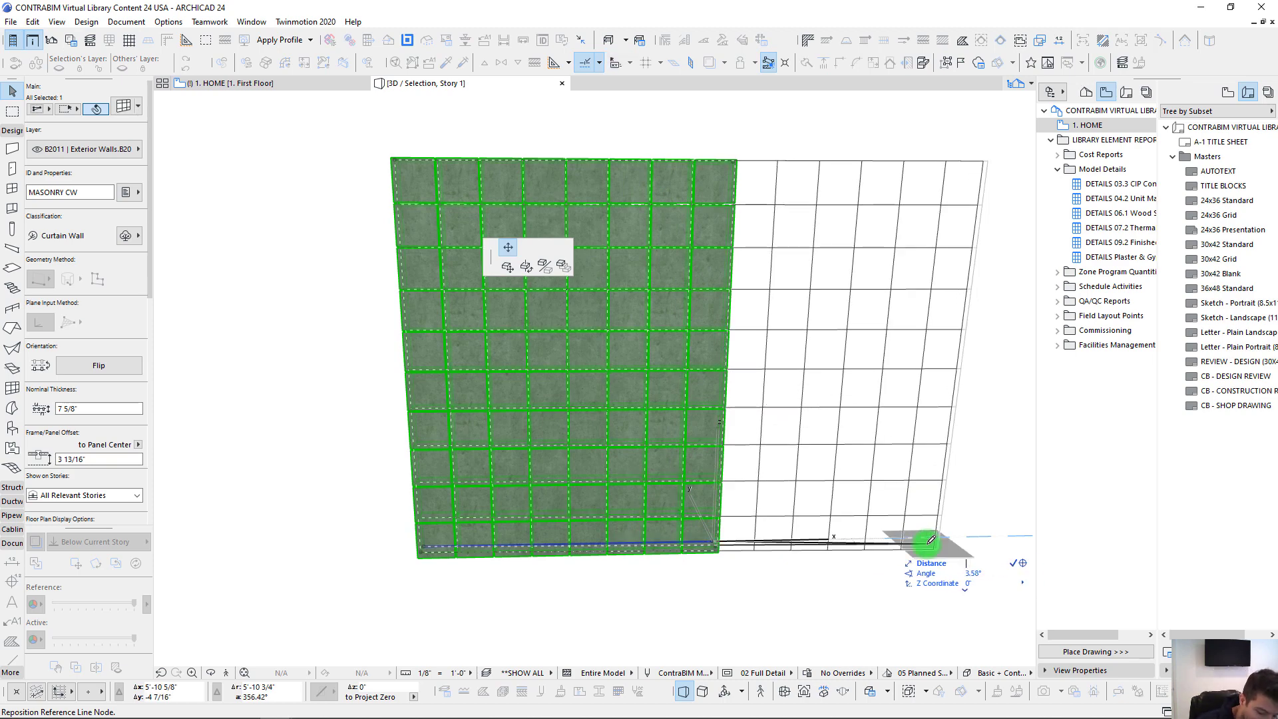
{"action": "left_click", "coordinate": [930, 540]}
{"action": "left_click", "coordinate": [990, 537]}
{"action": "middle_click_drag", "start_coordinate": [990, 537], "coordinate": [799, 272], "text": "shift"}
{"action": "key", "text": "Escape"}
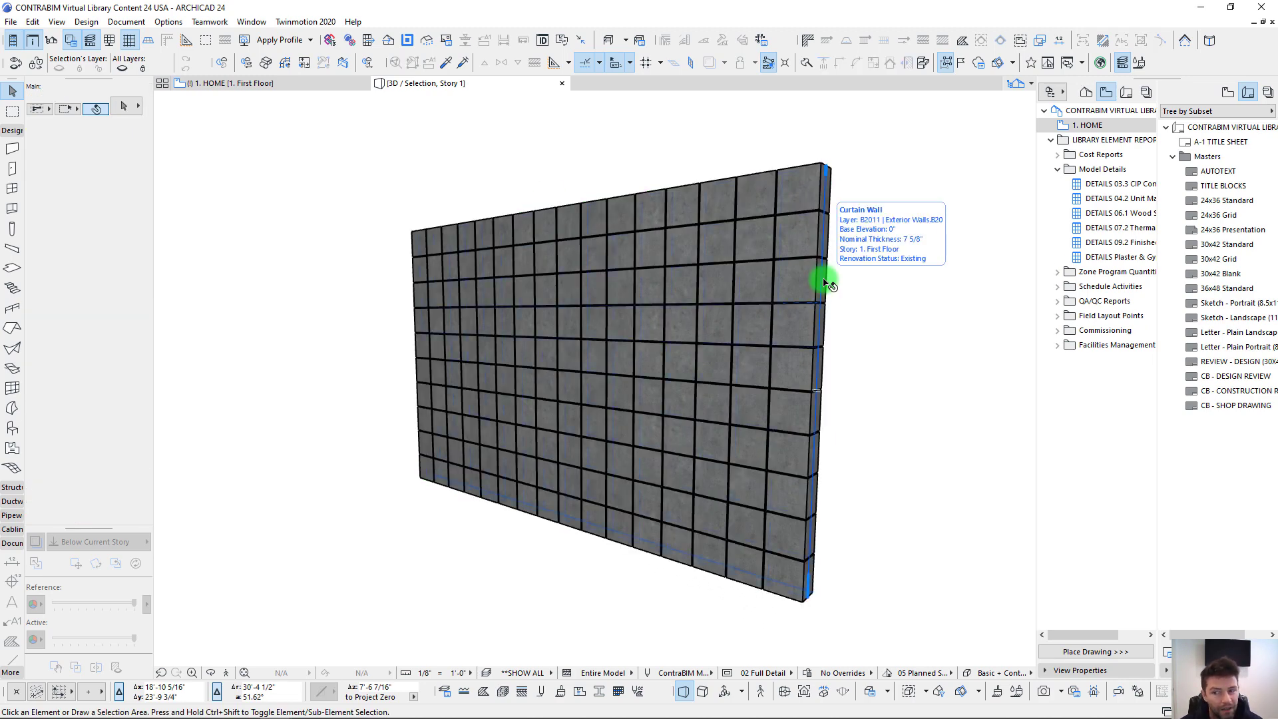
{"action": "middle_click_drag", "start_coordinate": [826, 283], "coordinate": [641, 399], "text": "shift"}
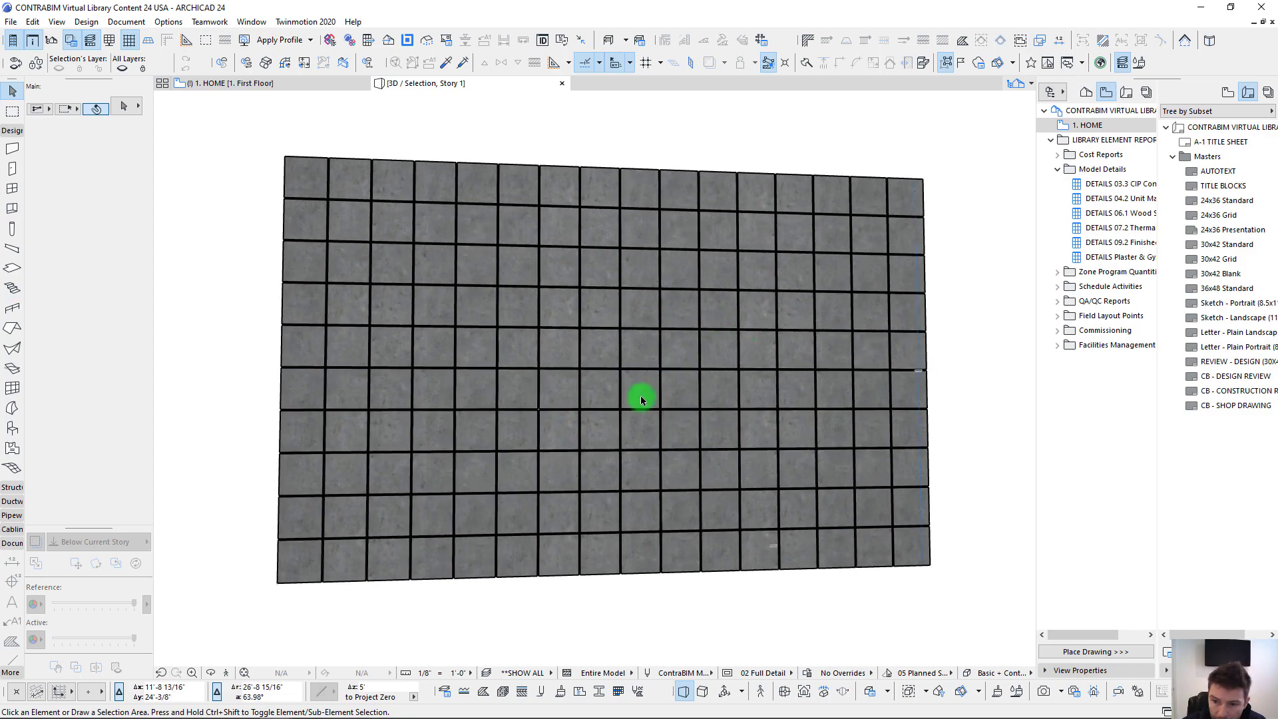
Step: Select the lengthened curtain wall and enter its Edit mode
{"action": "left_click", "coordinate": [641, 399]}
{"action": "left_click", "coordinate": [779, 483]}
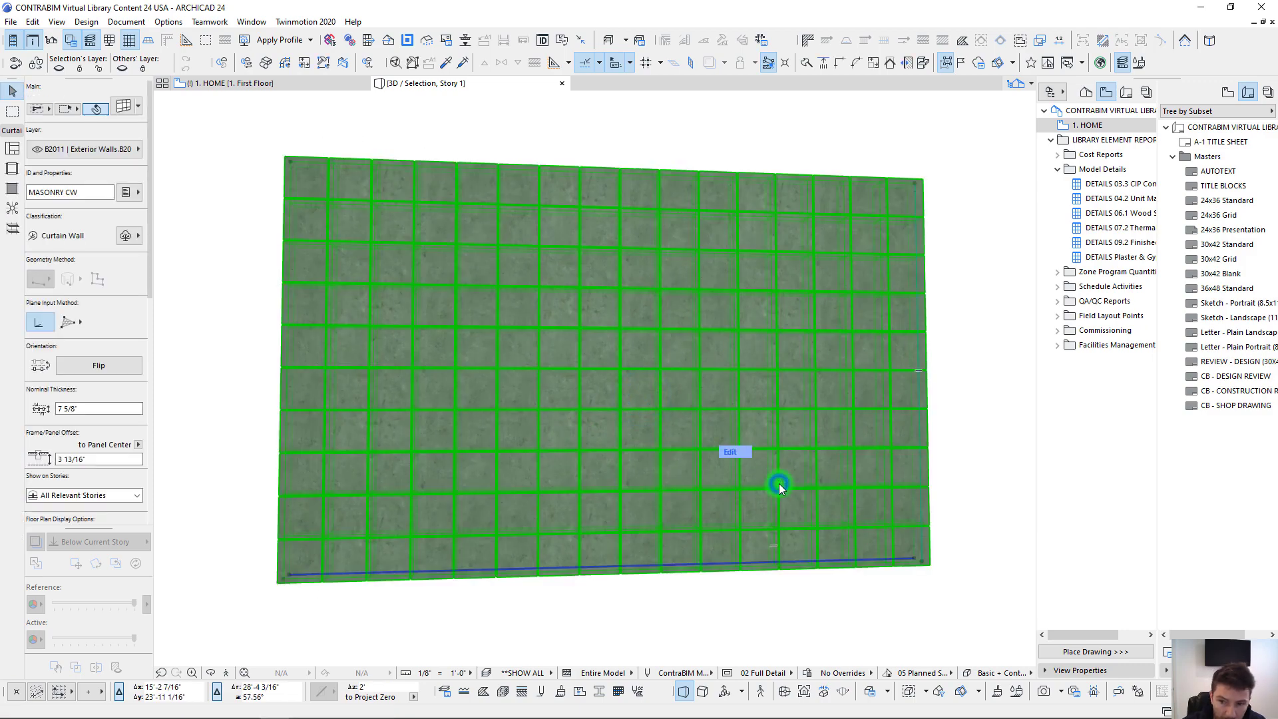
{"action": "left_click", "coordinate": [518, 611]}
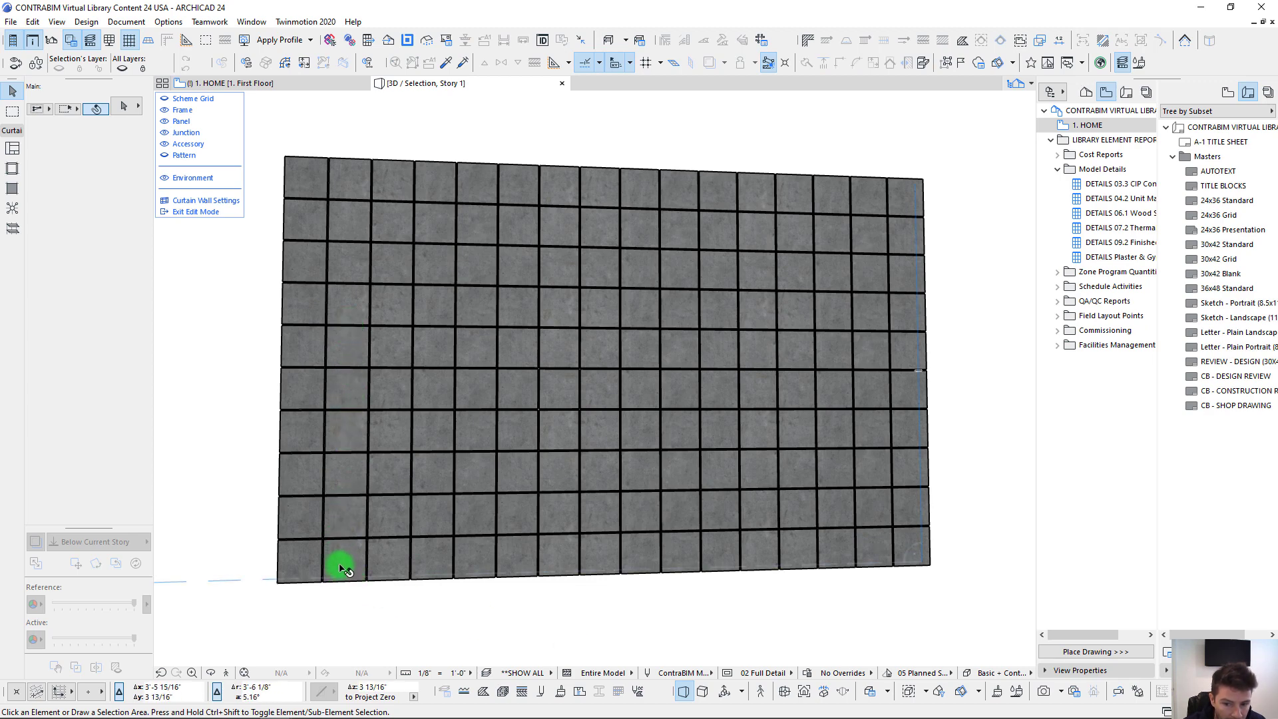
Step: Toggle the visibility of the panels, frames, pattern and accessories to examine the wall's components
{"action": "left_click", "coordinate": [164, 121]}
{"action": "left_click", "coordinate": [164, 110]}
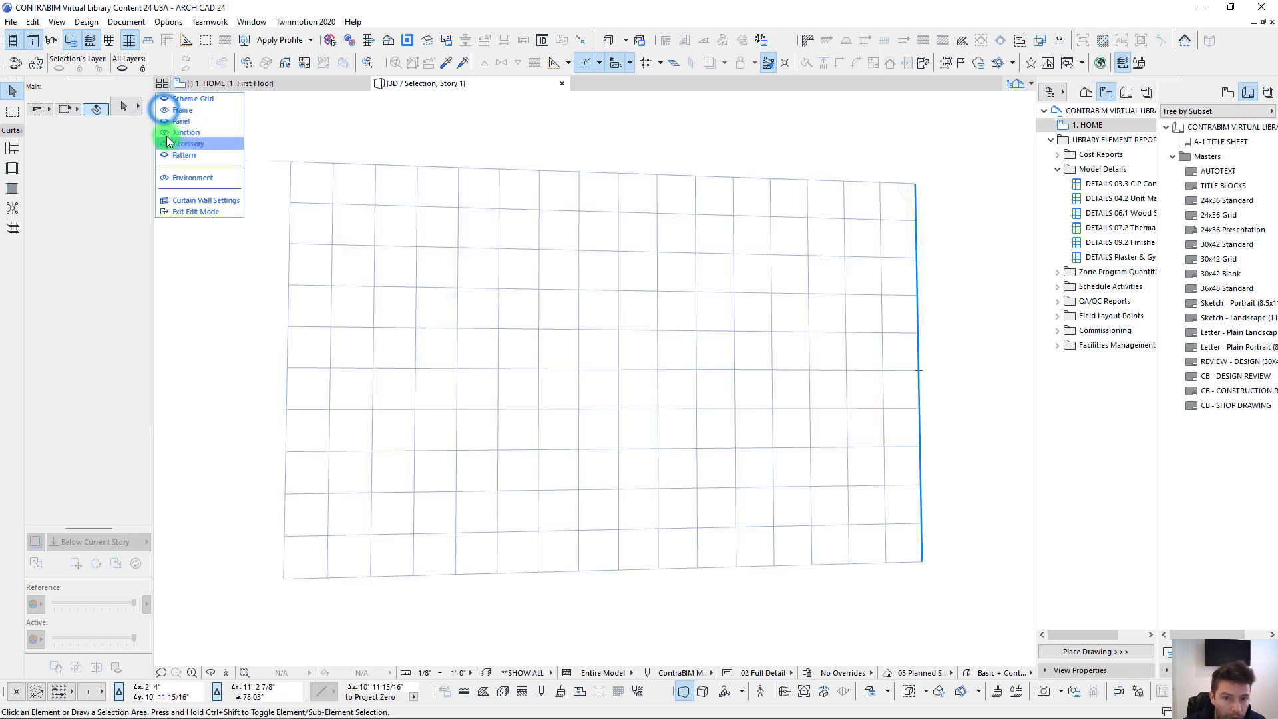
{"action": "left_click", "coordinate": [165, 155]}
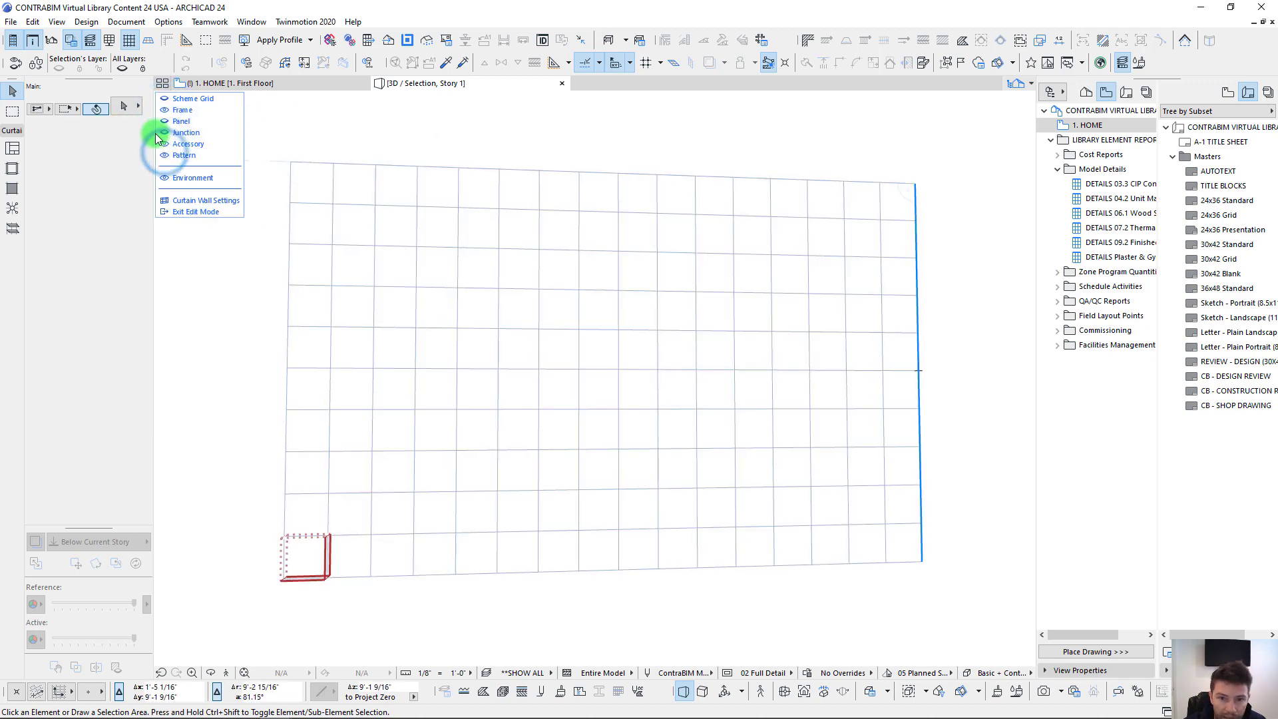
{"action": "left_click", "coordinate": [165, 155]}
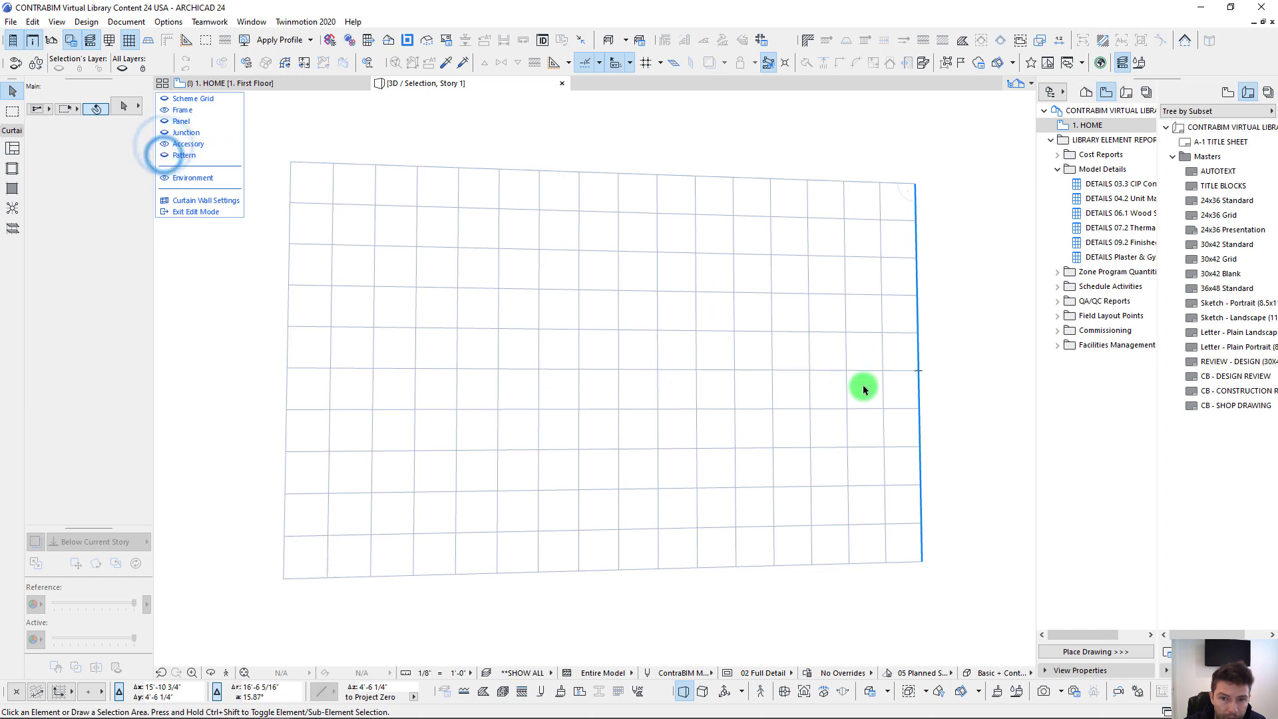
{"action": "left_click", "coordinate": [166, 122]}
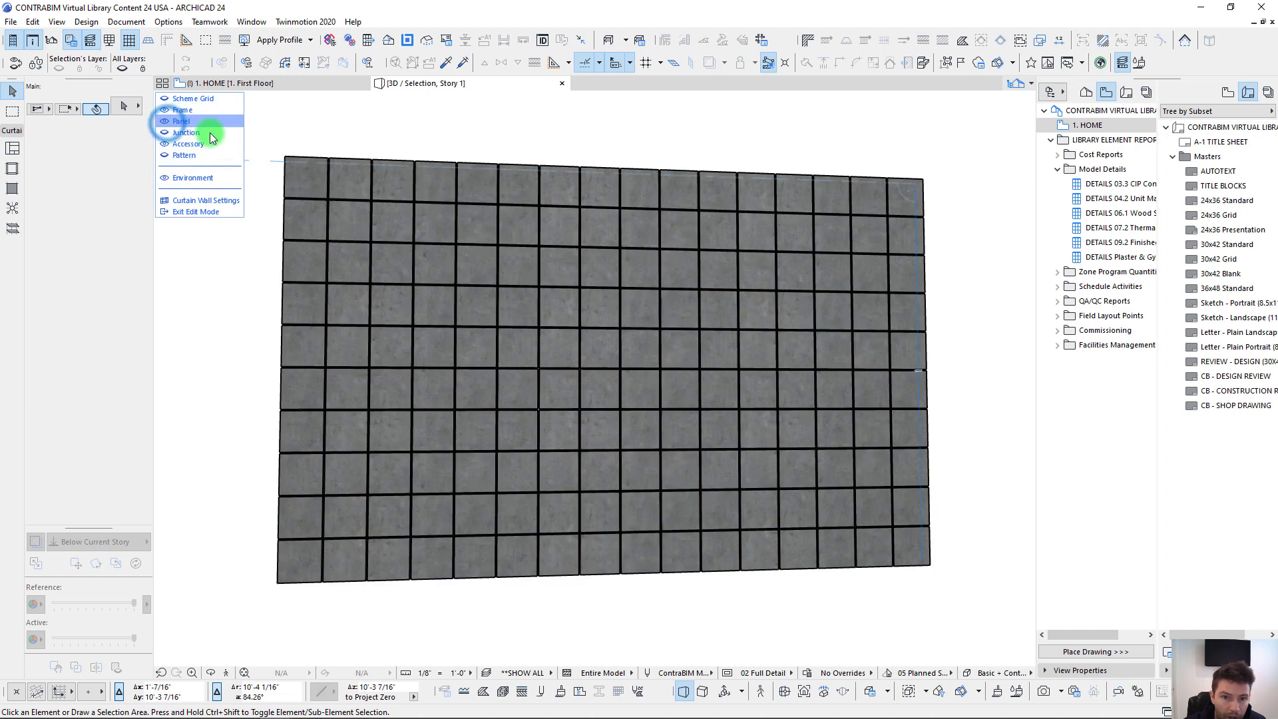
{"action": "left_click", "coordinate": [166, 144]}
Step: Delete a block of panels and frames three columns wide and seven rows high at the wall's base for a door opening
{"action": "scroll", "coordinate": [461, 348], "scroll_direction": "down", "scroll_amount": 1}
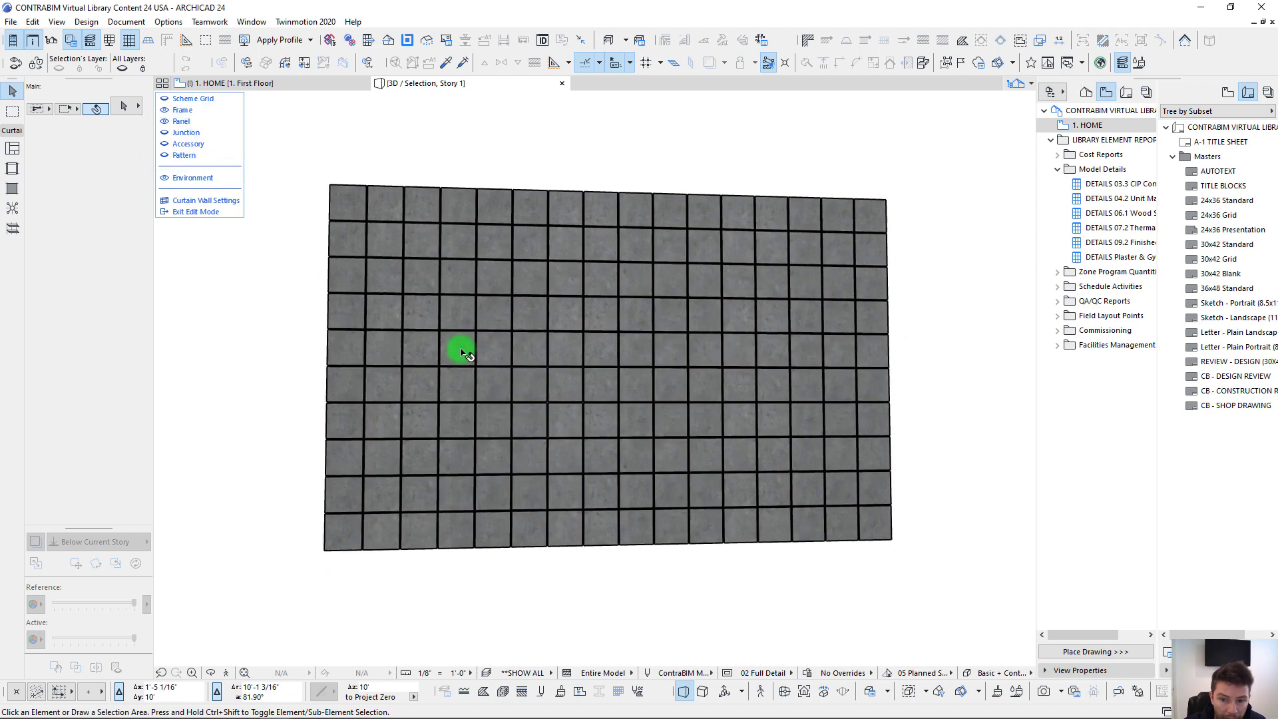
{"action": "middle_click_drag", "start_coordinate": [521, 566], "coordinate": [513, 570], "text": "shift"}
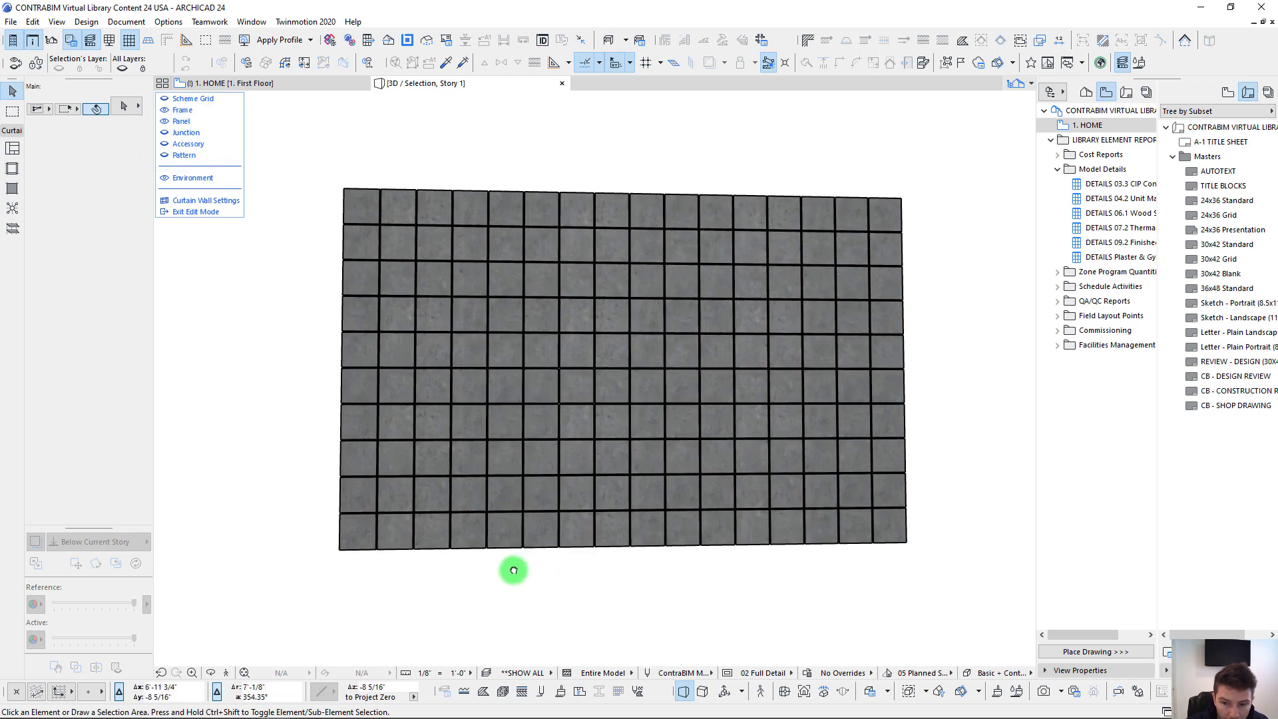
{"action": "left_click", "coordinate": [48, 111]}
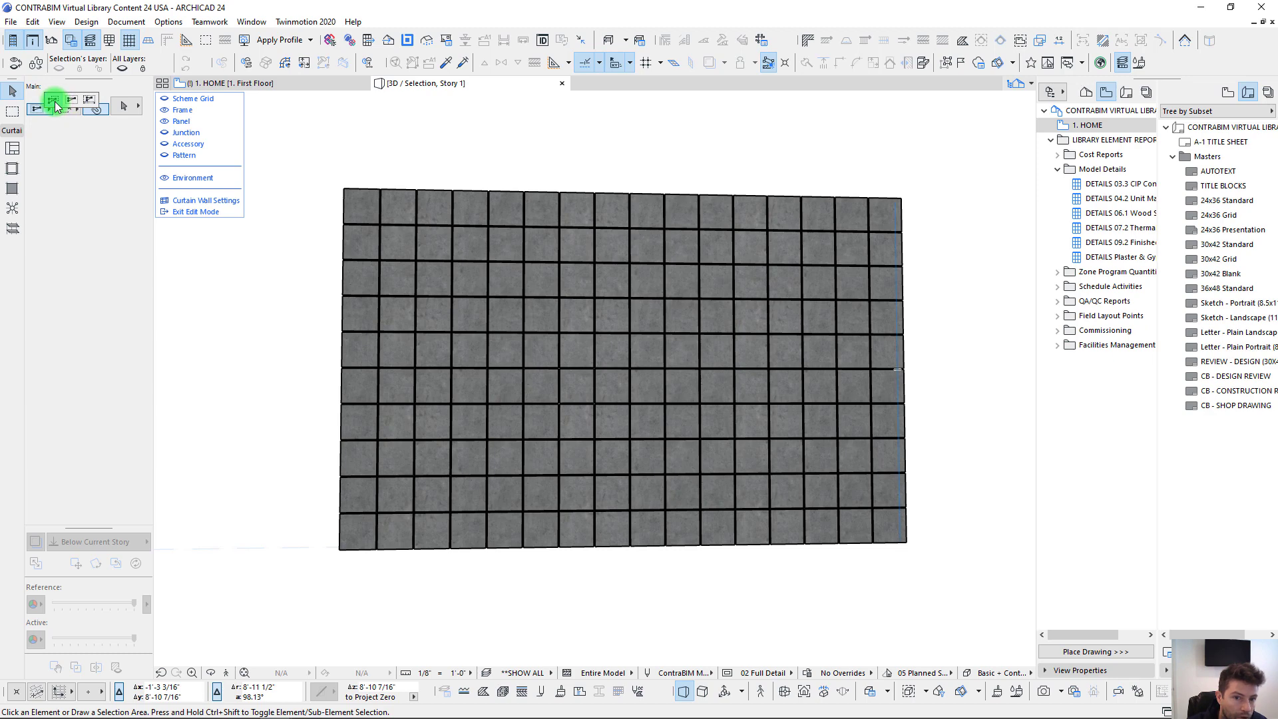
{"action": "middle_click_drag", "start_coordinate": [481, 551], "coordinate": [469, 581], "text": "shift"}
{"action": "left_click", "coordinate": [438, 580]}
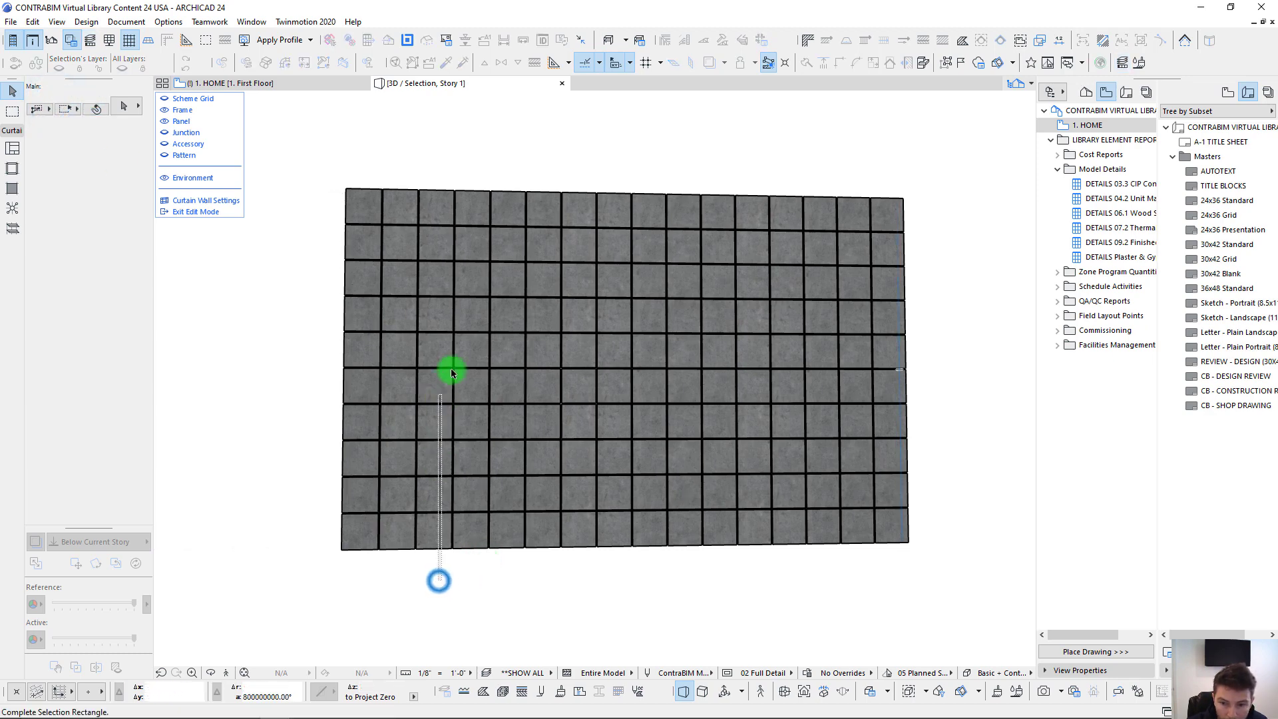
{"action": "left_click", "coordinate": [514, 320]}
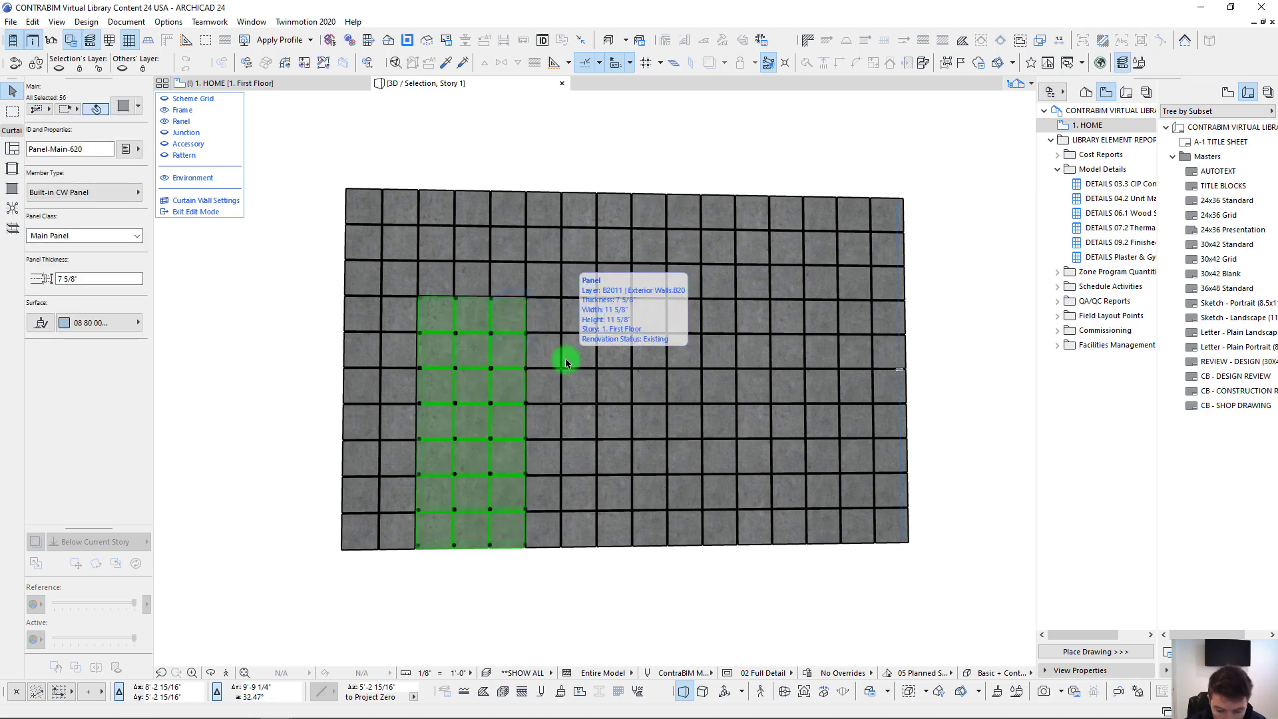
{"action": "key", "text": "Delete"}
Step: Delete a block of panels and frames six columns wide and four rows high beside the door opening for a window
{"action": "middle_click_drag", "start_coordinate": [633, 384], "coordinate": [623, 567], "text": "shift"}
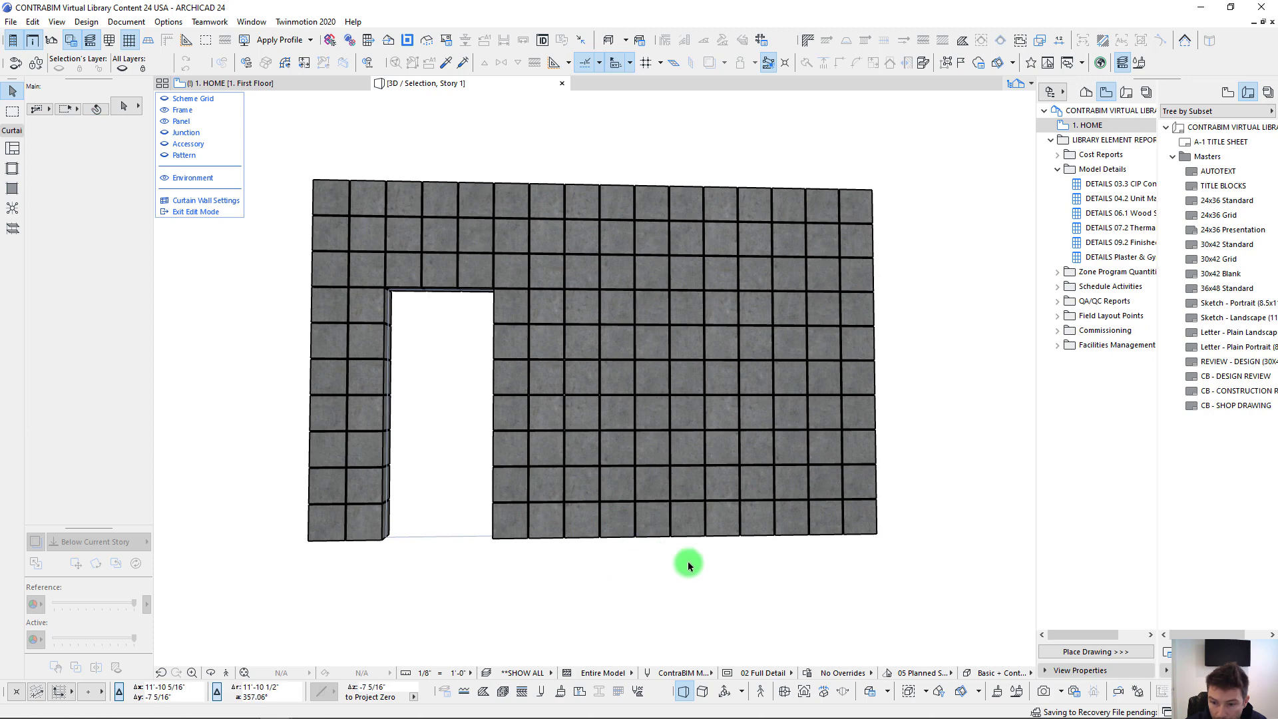
{"action": "left_click", "coordinate": [613, 306]}
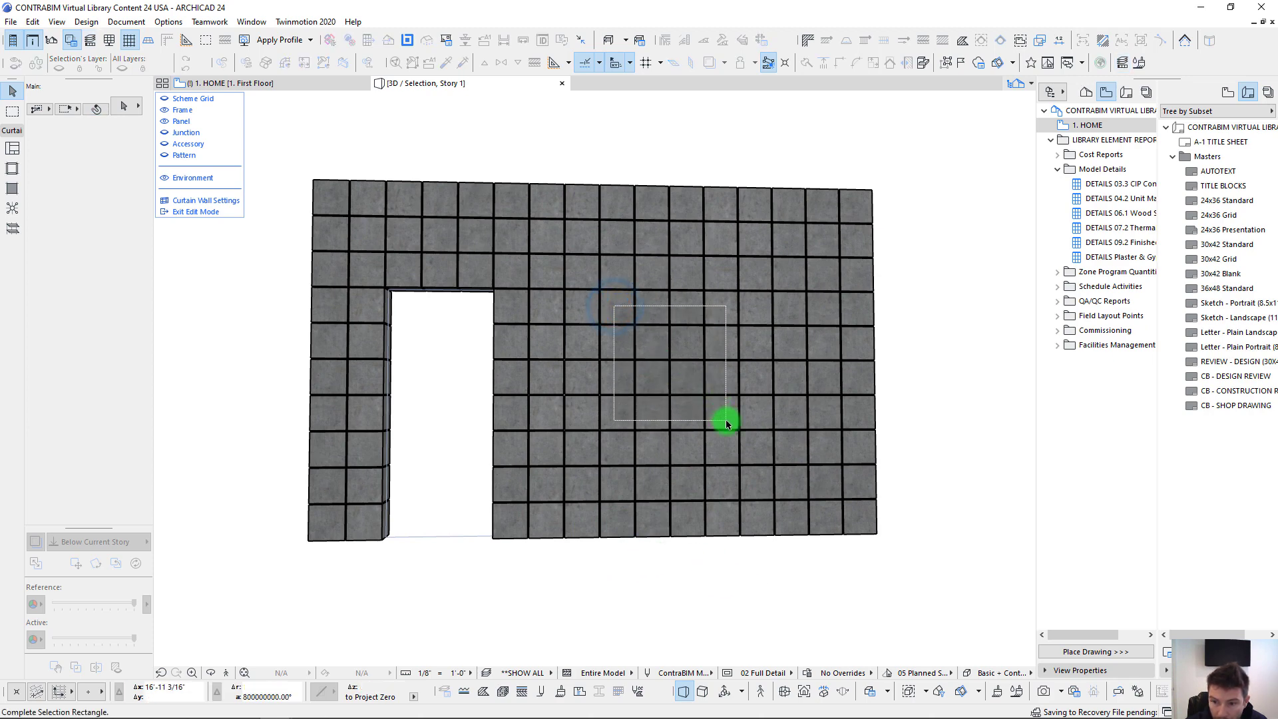
{"action": "left_click", "coordinate": [789, 426]}
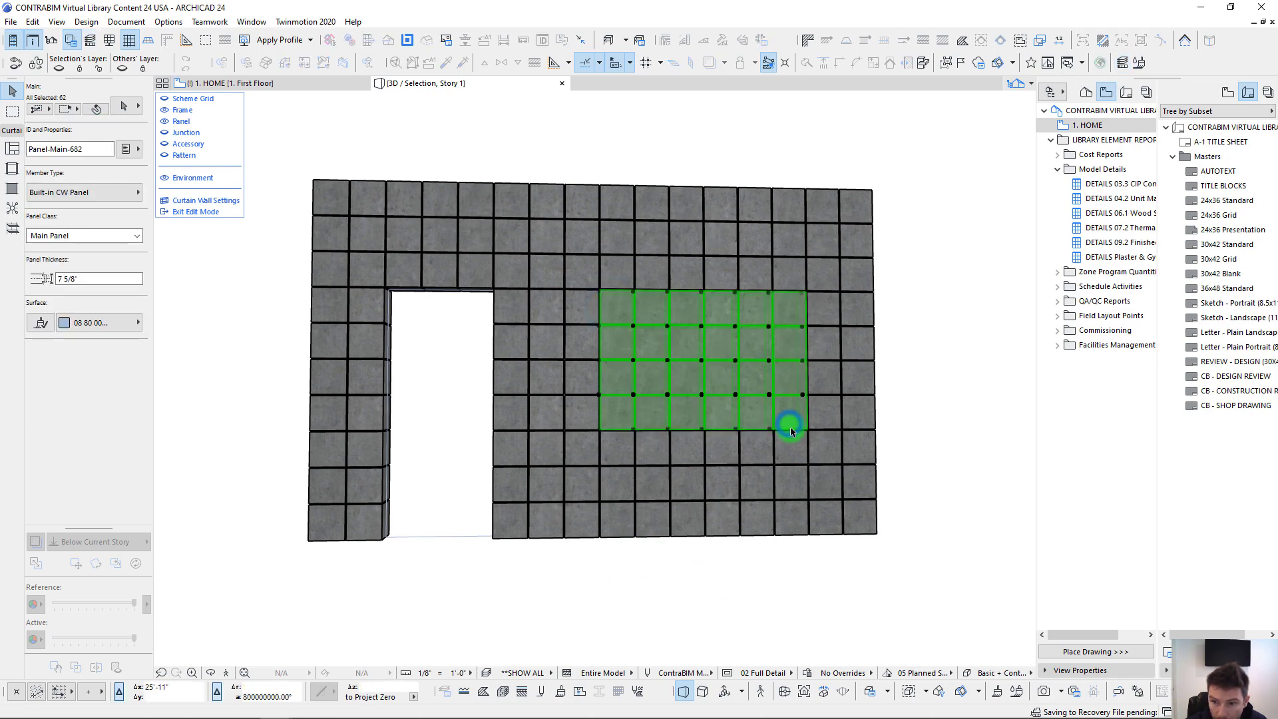
{"action": "key", "text": "Delete"}
{"action": "middle_click_drag", "start_coordinate": [522, 345], "coordinate": [506, 386], "text": "shift"}
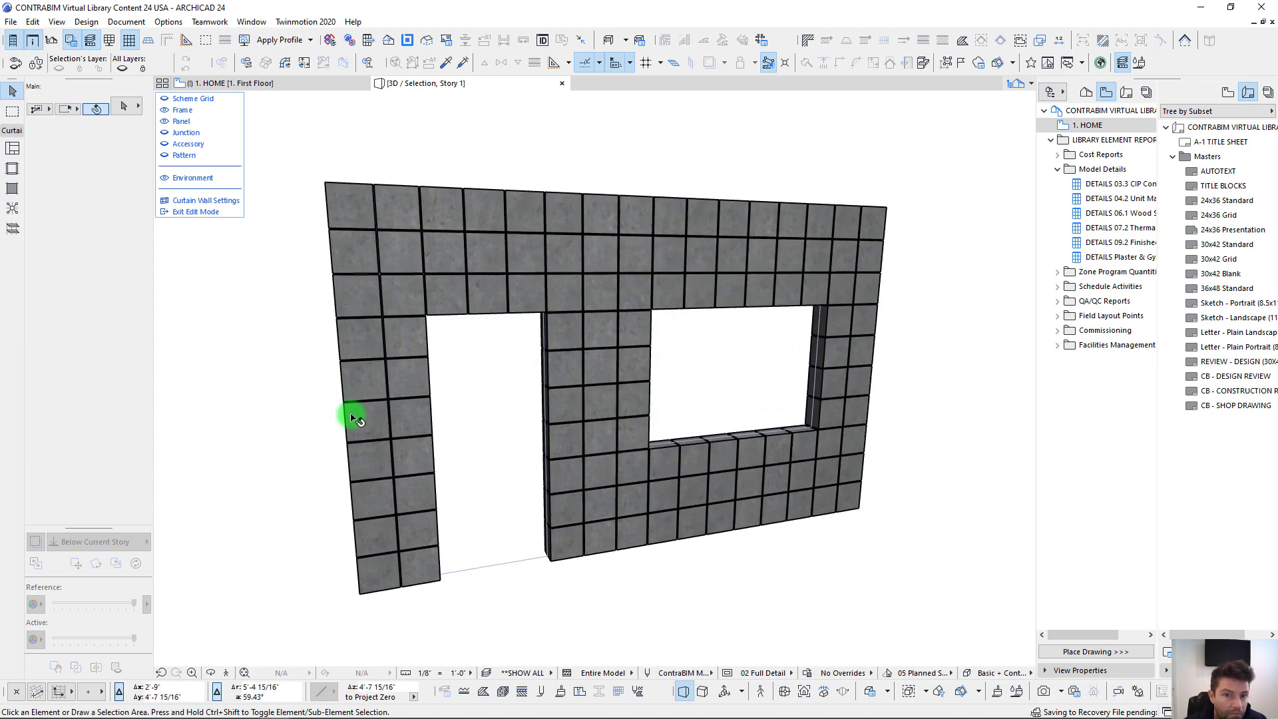
Step: Place a CW Door 24 panel in the three-column door opening
{"action": "left_click", "coordinate": [12, 192]}
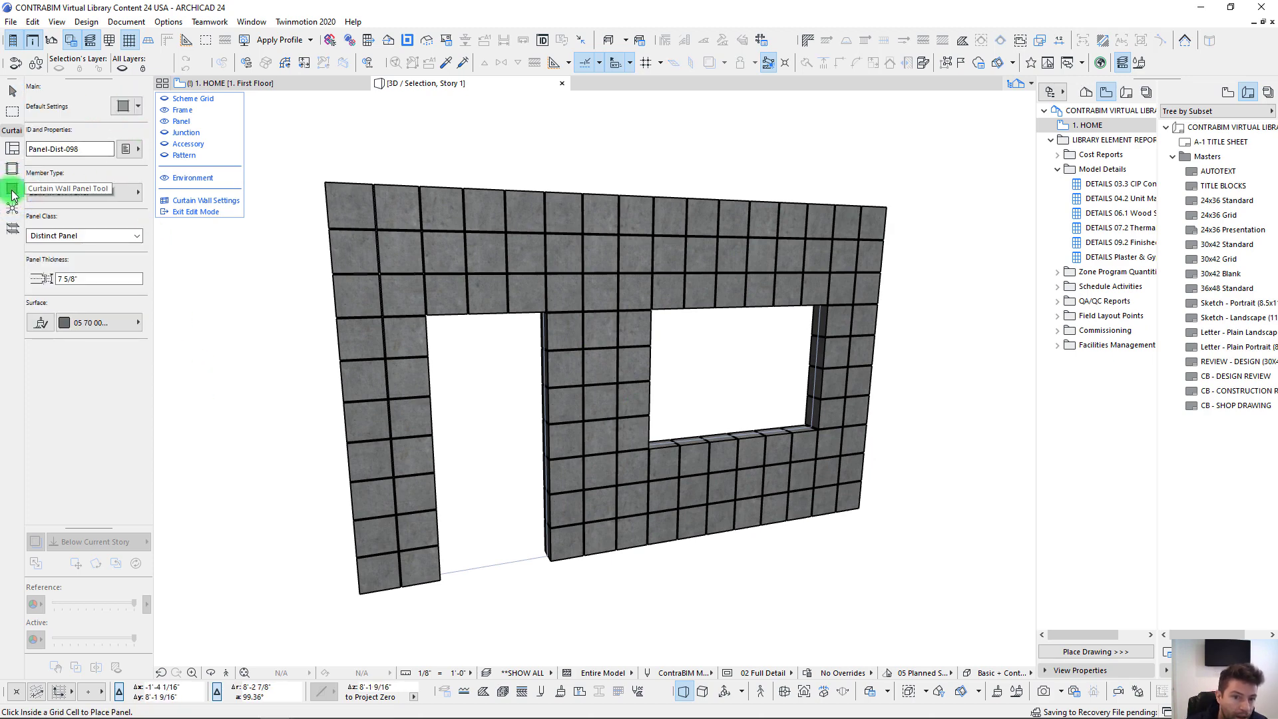
{"action": "left_click", "coordinate": [123, 196]}
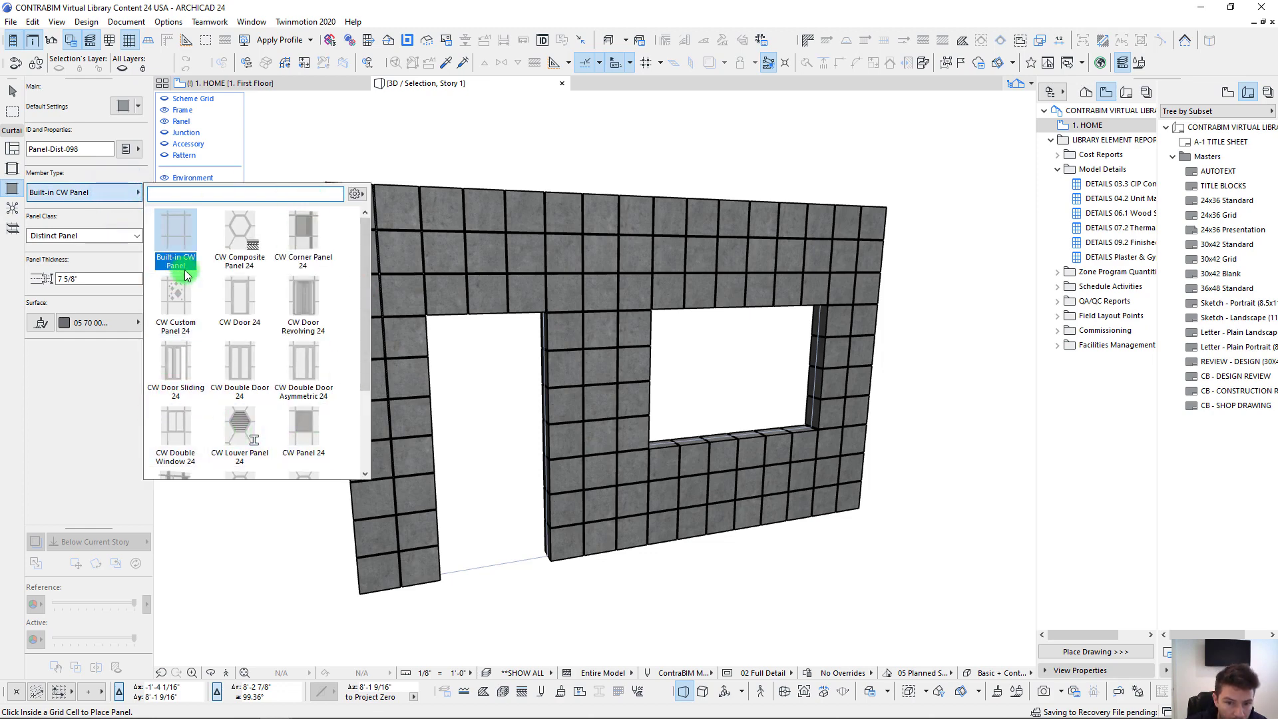
{"action": "left_click", "coordinate": [239, 300]}
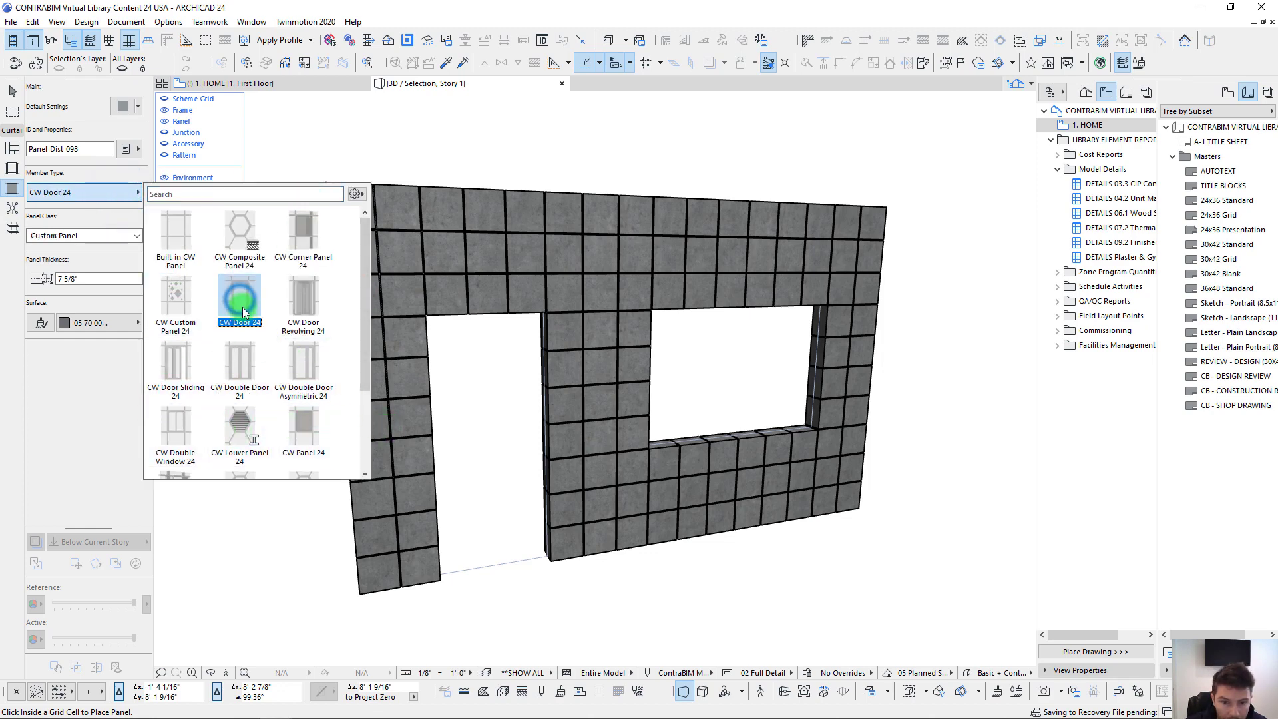
{"action": "left_click", "coordinate": [253, 329]}
{"action": "left_click", "coordinate": [491, 433]}
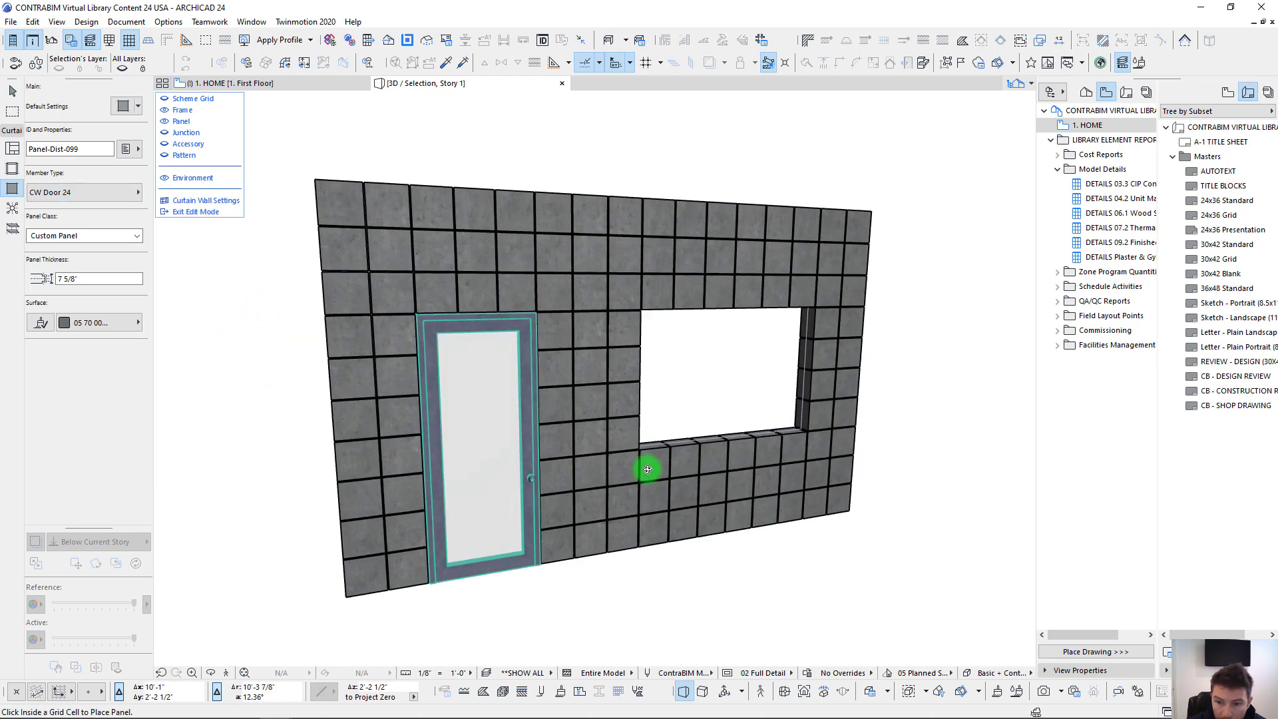
Step: Place a CW Double Window 24 panel in the window opening
{"action": "left_click", "coordinate": [119, 197]}
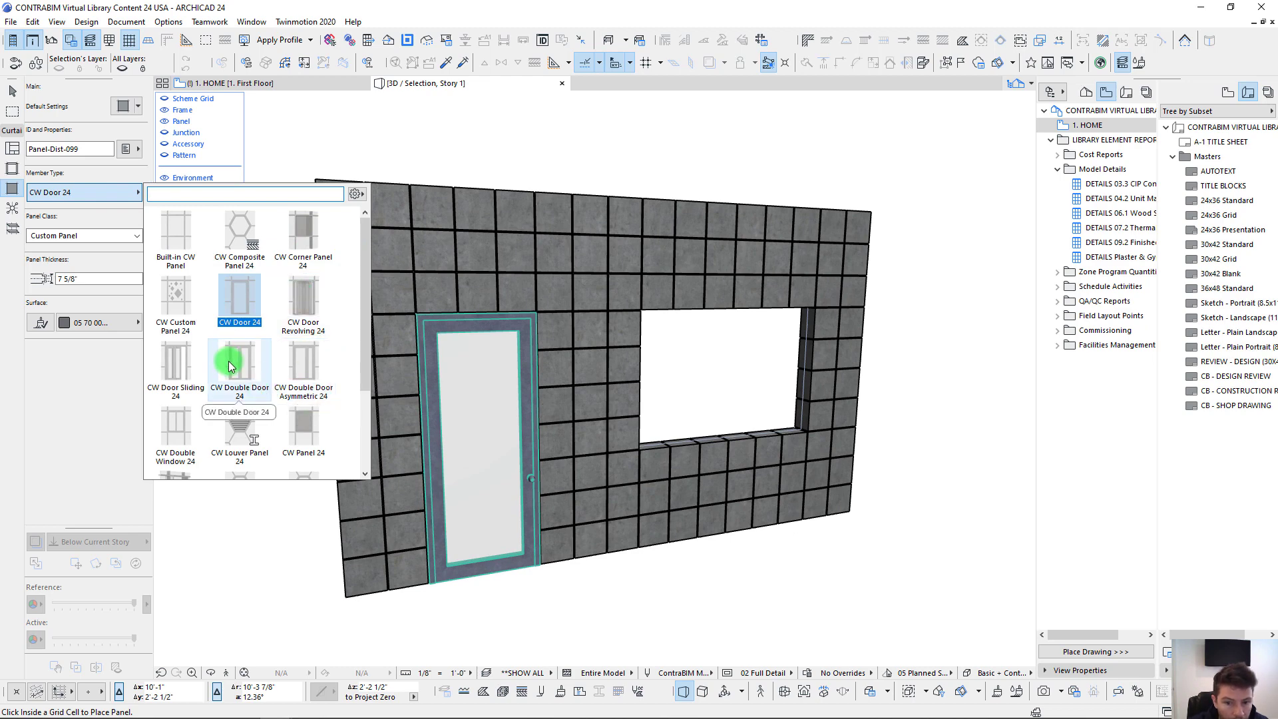
{"action": "scroll", "coordinate": [181, 373], "scroll_direction": "down", "scroll_amount": 1}
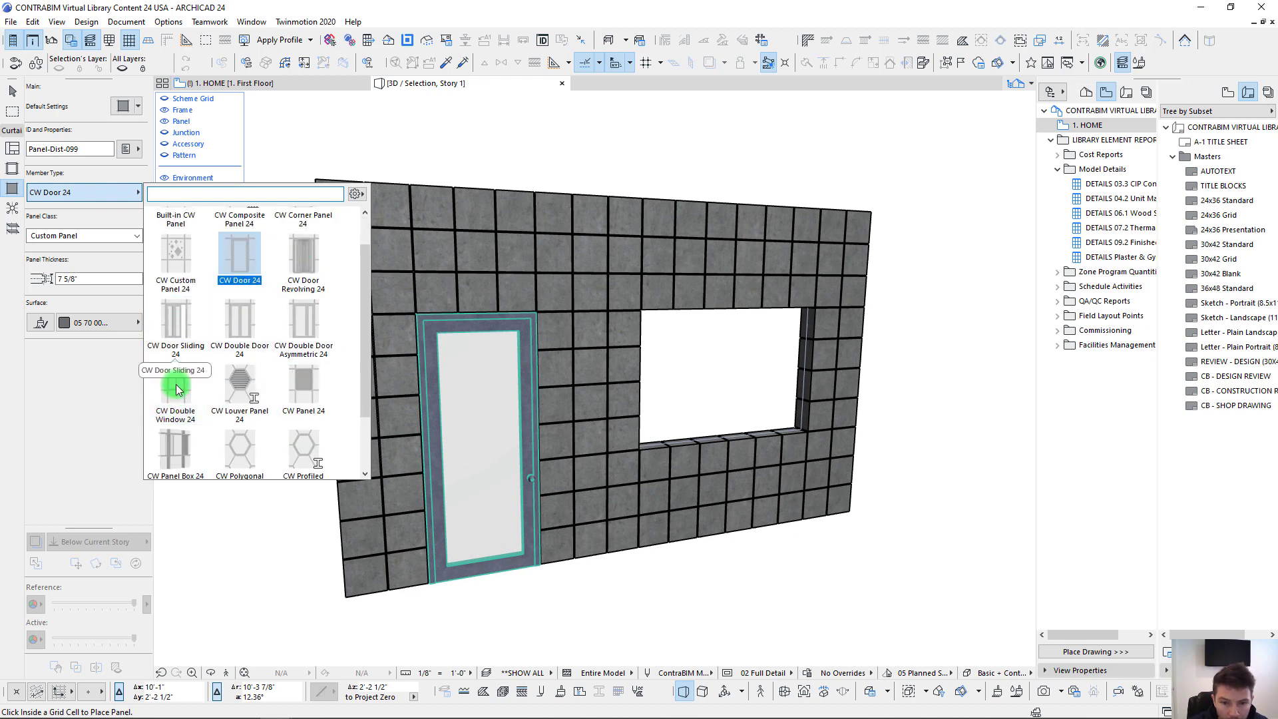
{"action": "left_click", "coordinate": [177, 388]}
{"action": "left_click", "coordinate": [742, 400]}
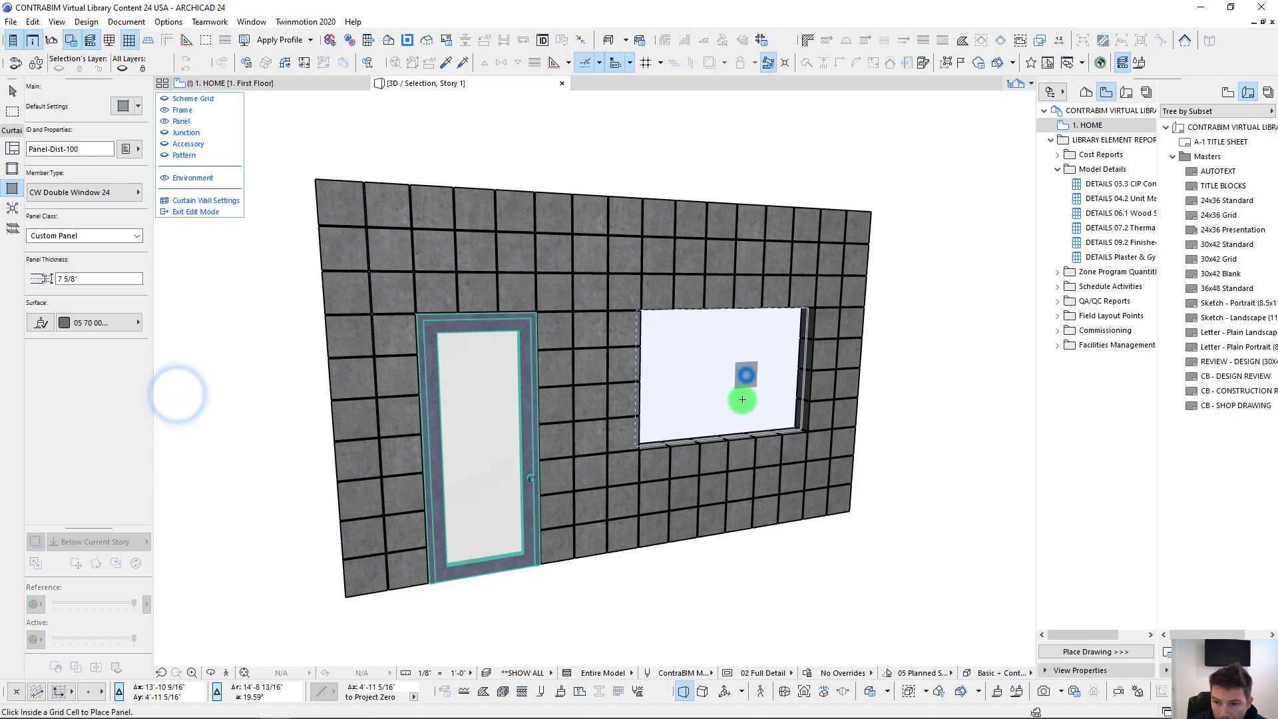
Step: Inspect the wall with its door and window from the other direction and exit the curtain wall's Edit mode
{"action": "middle_click_drag", "start_coordinate": [745, 462], "coordinate": [354, 294], "text": "shift"}
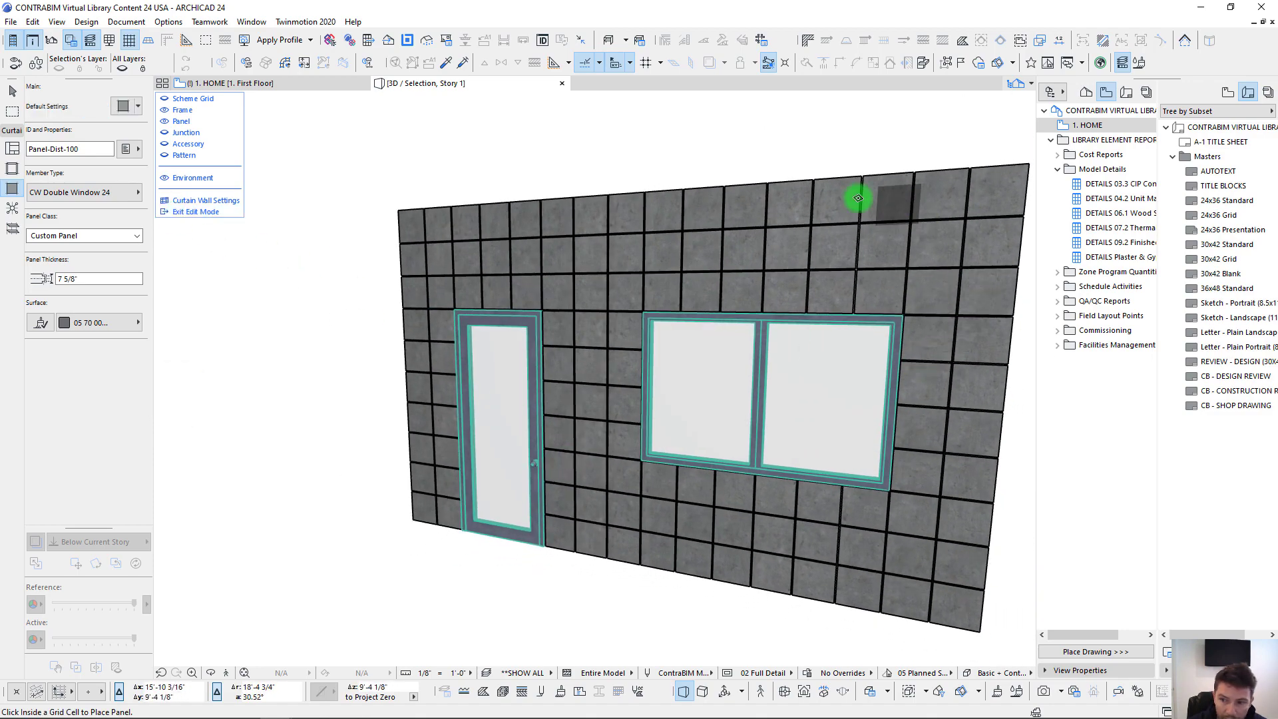
{"action": "scroll", "coordinate": [558, 284], "scroll_direction": "down", "scroll_amount": 2}
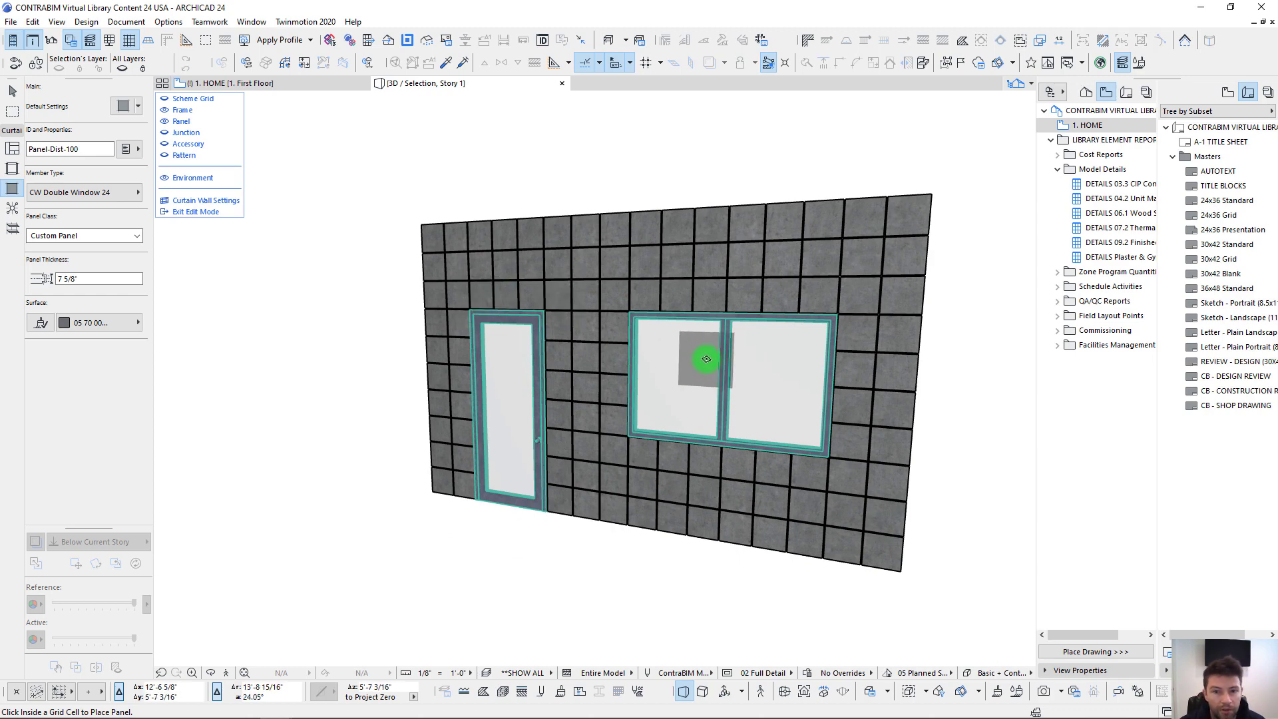
{"action": "middle_click_drag", "start_coordinate": [706, 358], "coordinate": [648, 343]}
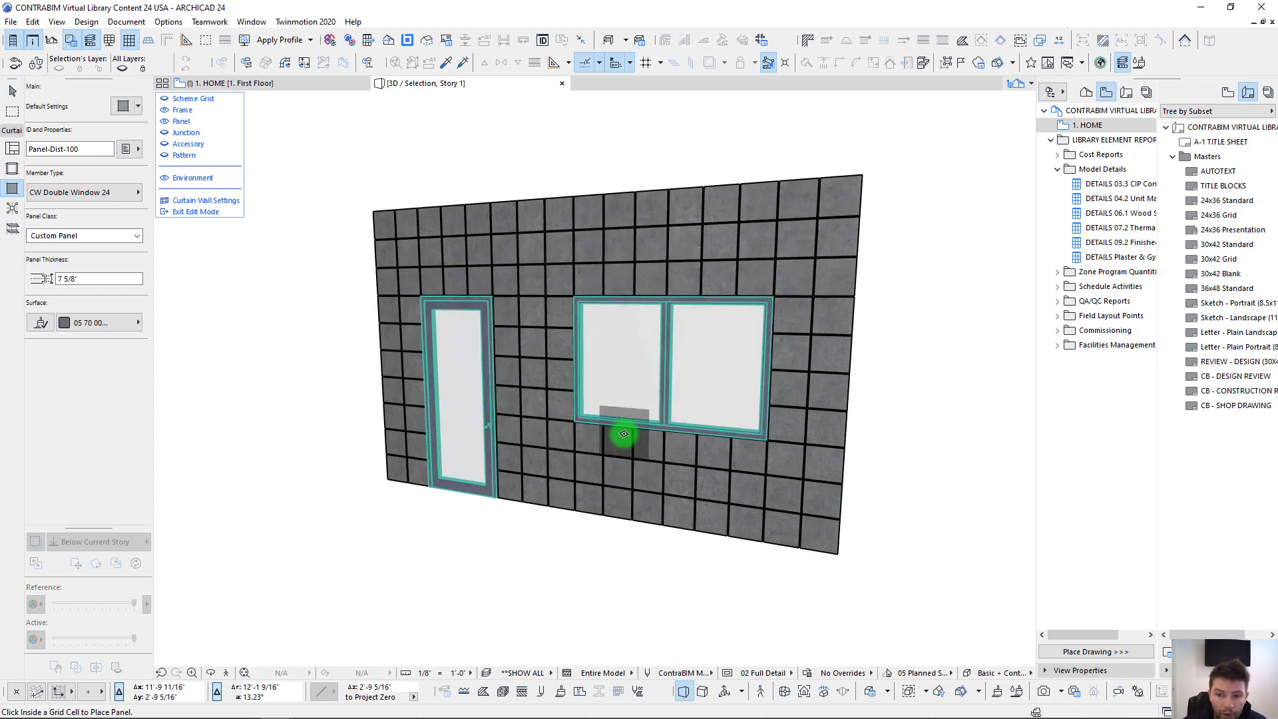
{"action": "middle_click_drag", "start_coordinate": [624, 433], "coordinate": [639, 433]}
{"action": "middle_click_drag", "start_coordinate": [464, 378], "coordinate": [462, 393]}
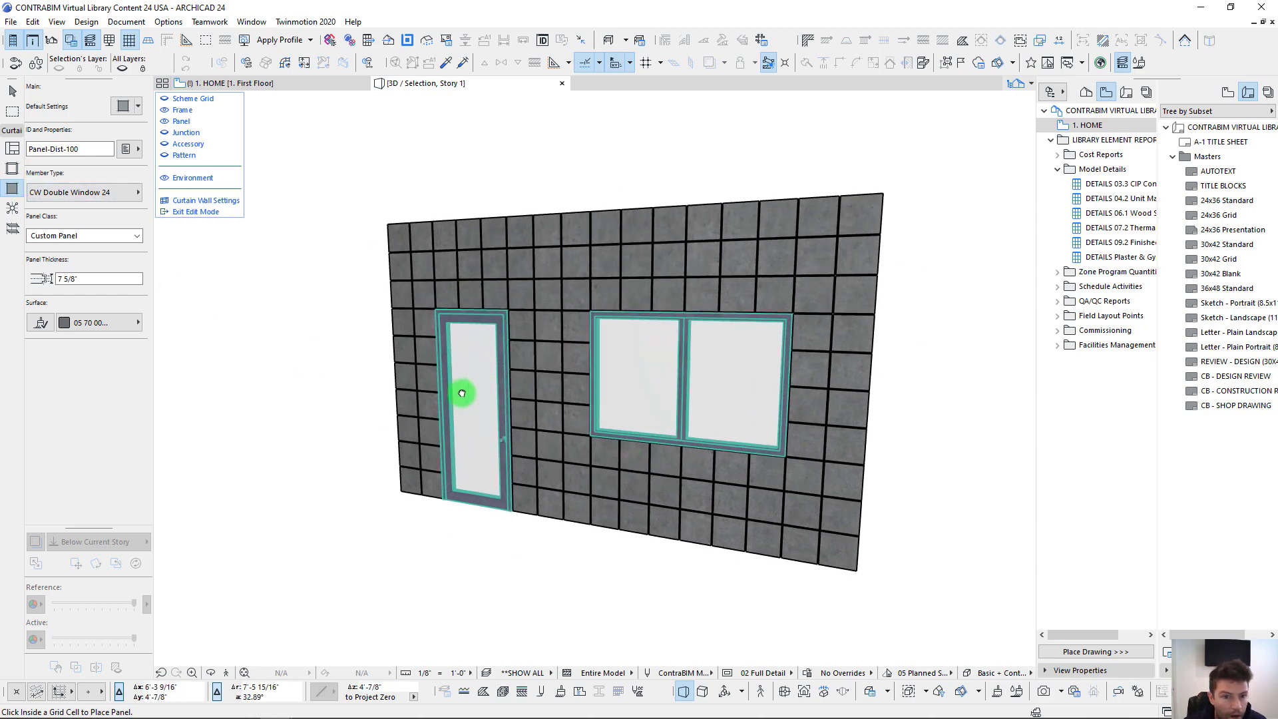
{"action": "left_click", "coordinate": [177, 212]}
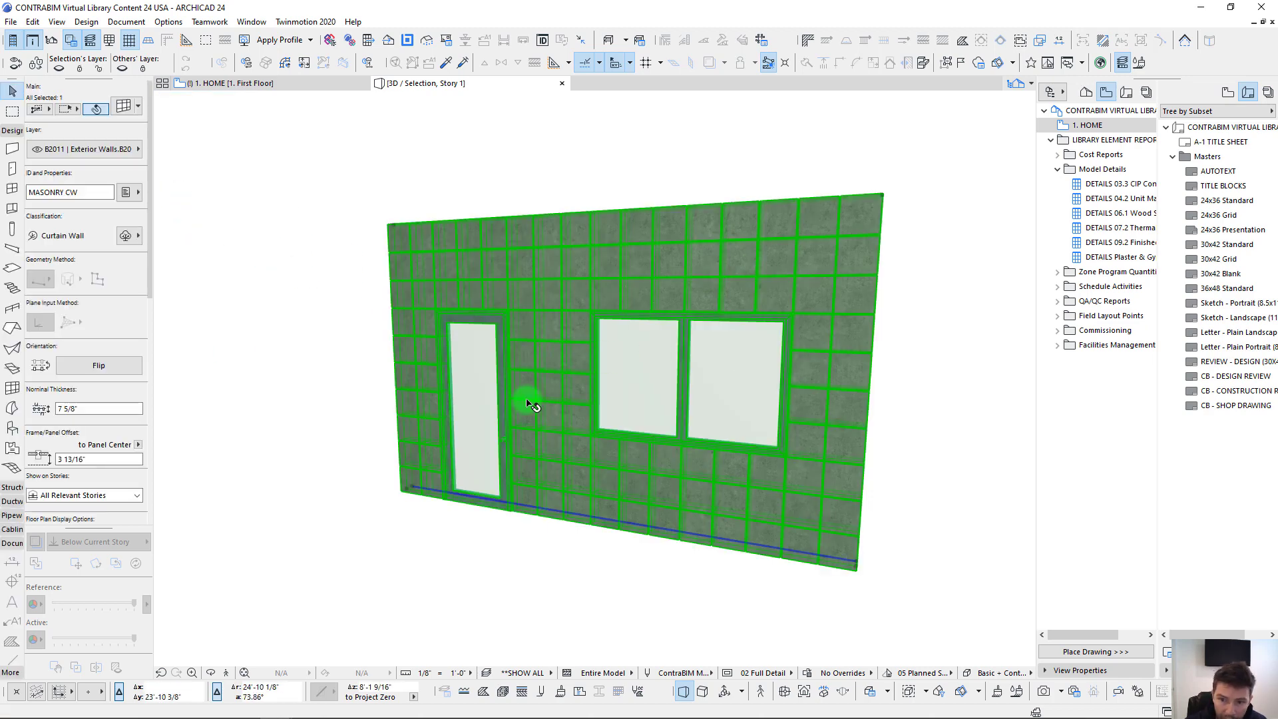
Step: Orbit to the wall's other face, zoom to the door frame's upper corner and put the curtain wall in Edit mode
{"action": "left_click", "coordinate": [603, 605]}
{"action": "middle_click_drag", "start_coordinate": [845, 399], "coordinate": [416, 149], "text": "shift"}
{"action": "middle_click_drag", "start_coordinate": [864, 567], "coordinate": [761, 214], "text": "shift"}
{"action": "left_click", "coordinate": [762, 297]}
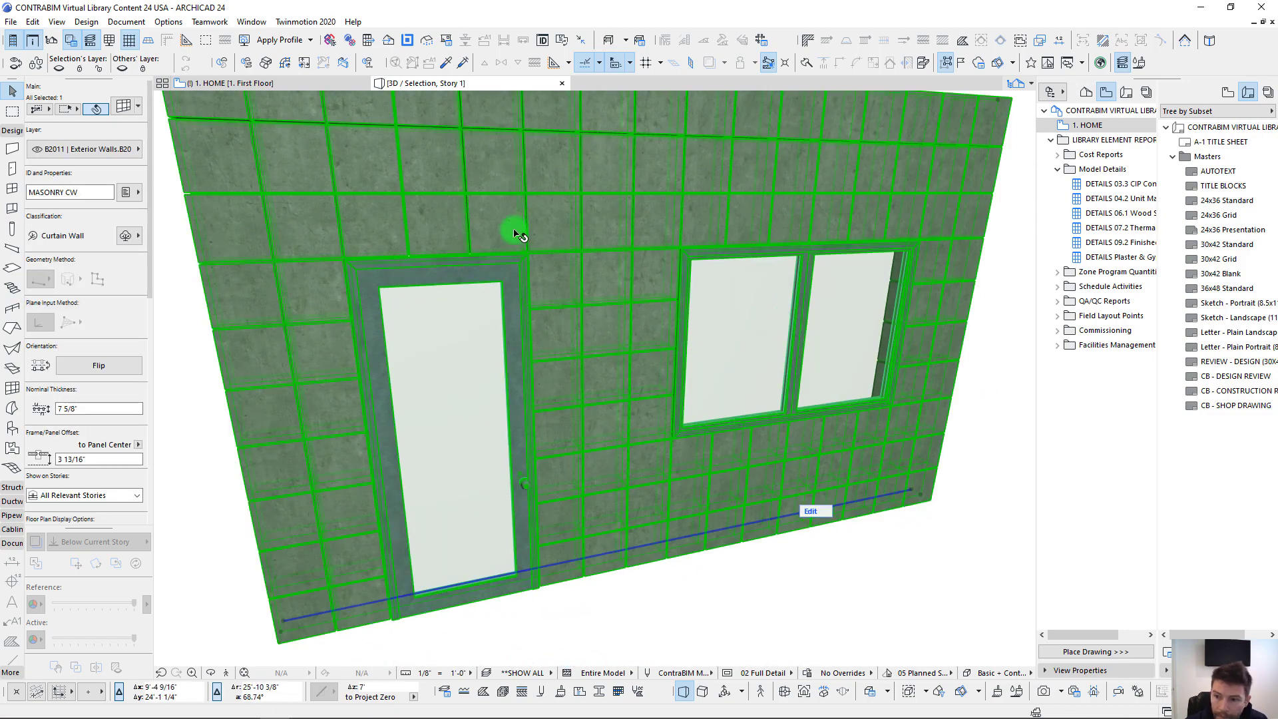
{"action": "key", "text": "Escape"}
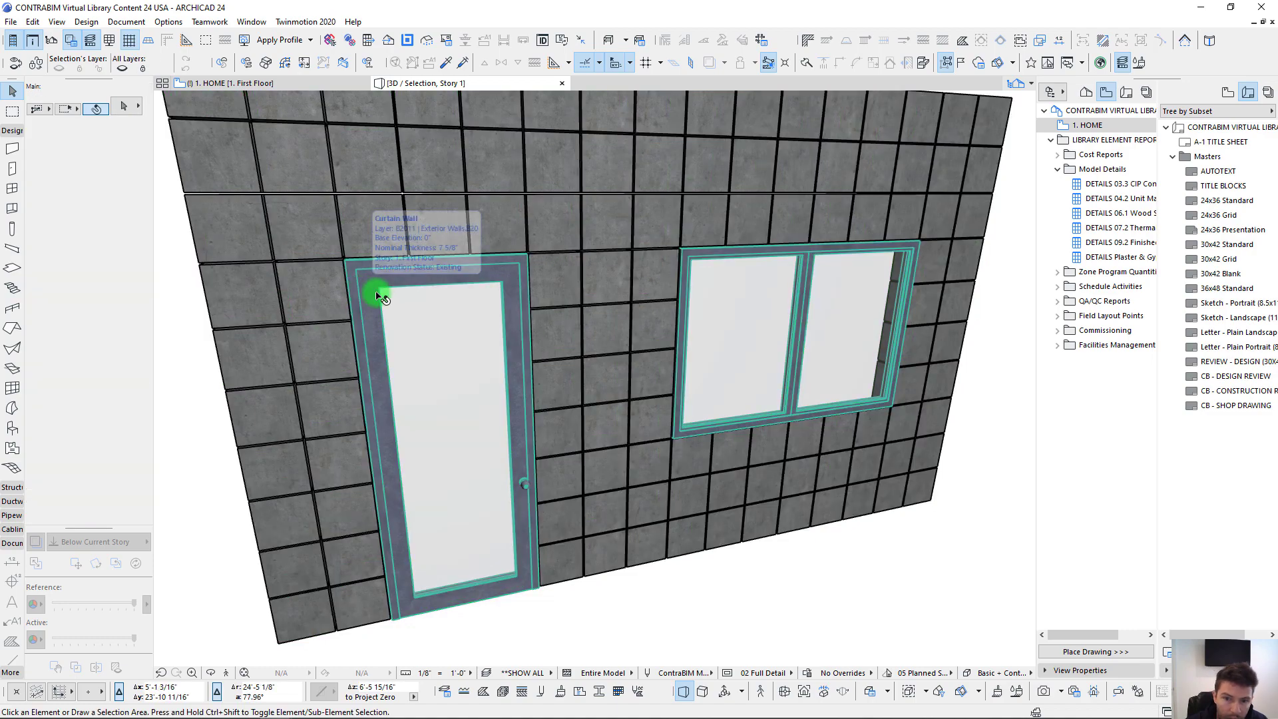
{"action": "scroll", "coordinate": [393, 293], "scroll_direction": "up", "scroll_amount": 3}
{"action": "middle_click_drag", "start_coordinate": [397, 293], "coordinate": [585, 341], "text": "shift"}
{"action": "left_click", "coordinate": [559, 398]}
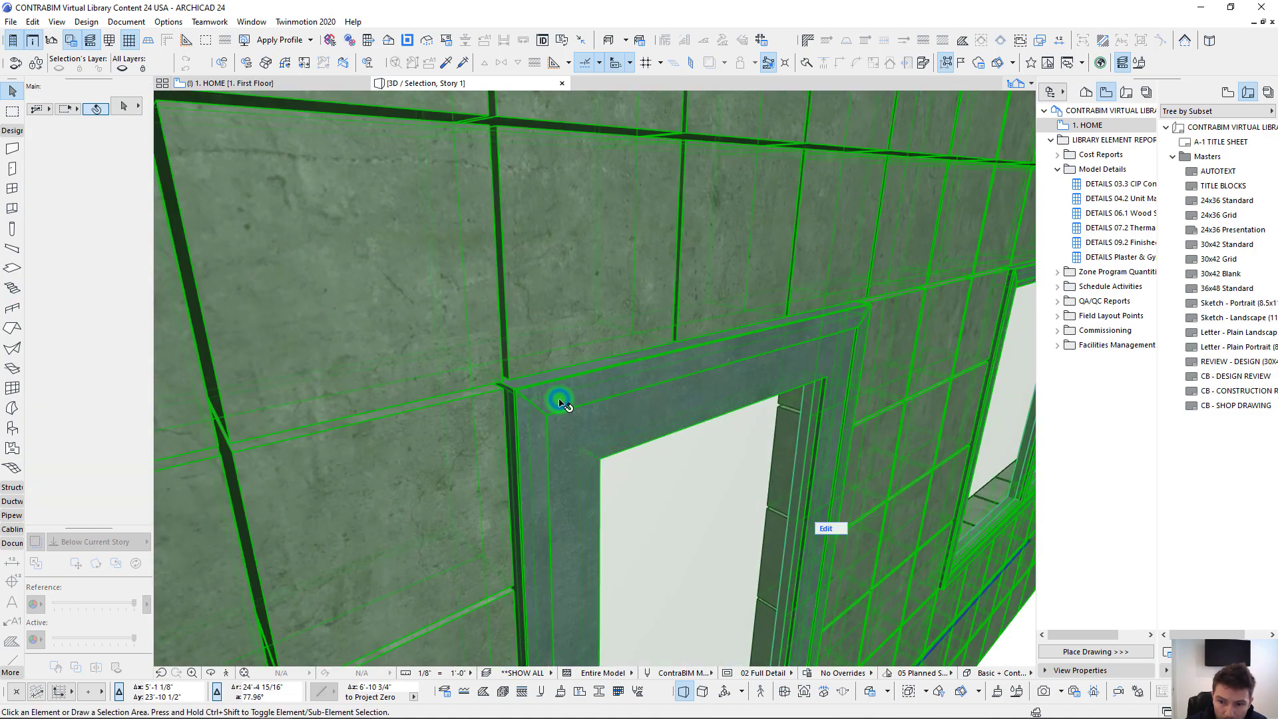
{"action": "left_click", "coordinate": [830, 529]}
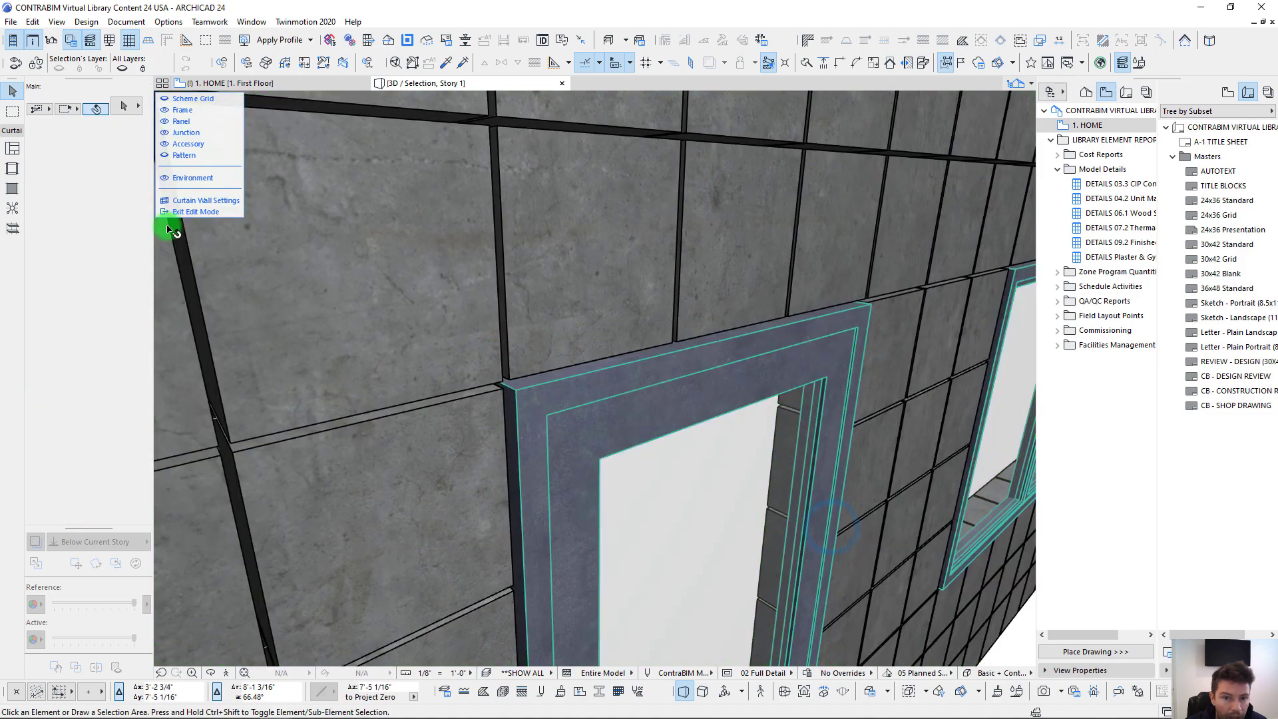
Step: Set the CW Door 24 panel's Panel Offset to 2, keeping the Sub-frame type
{"action": "left_click", "coordinate": [603, 421]}
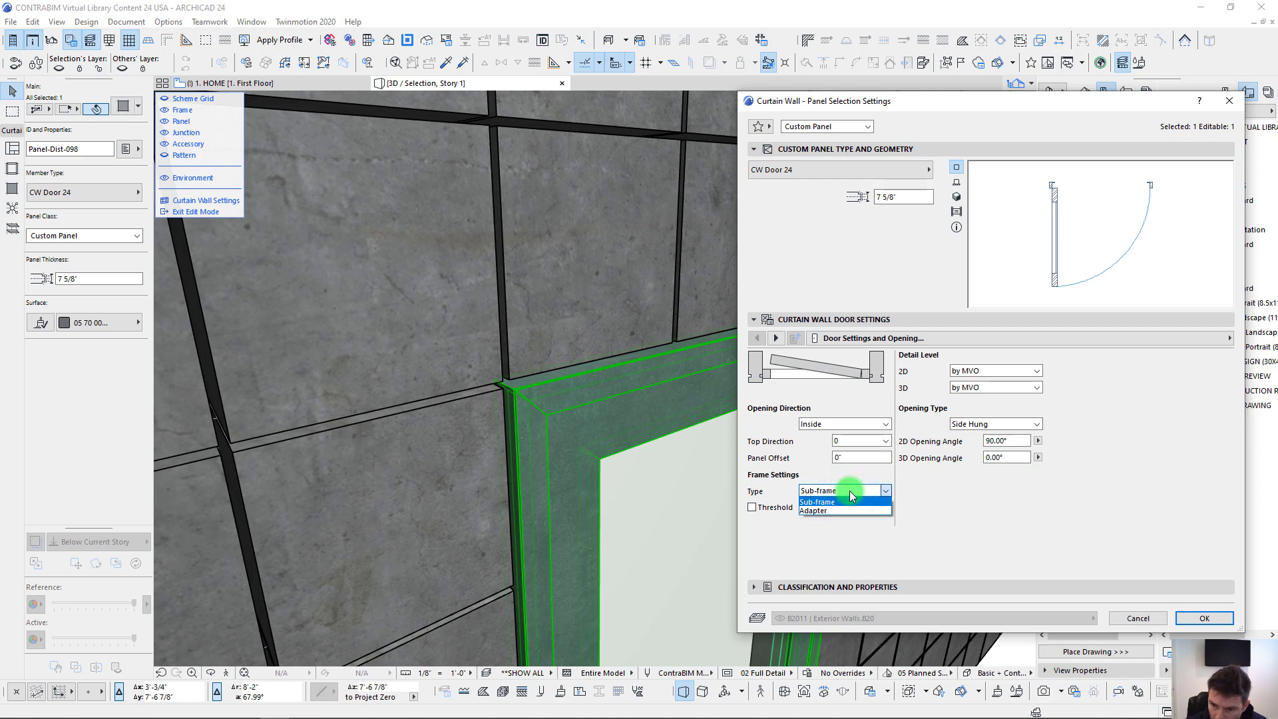
{"action": "left_click", "coordinate": [850, 494]}
{"action": "left_click", "coordinate": [853, 458]}
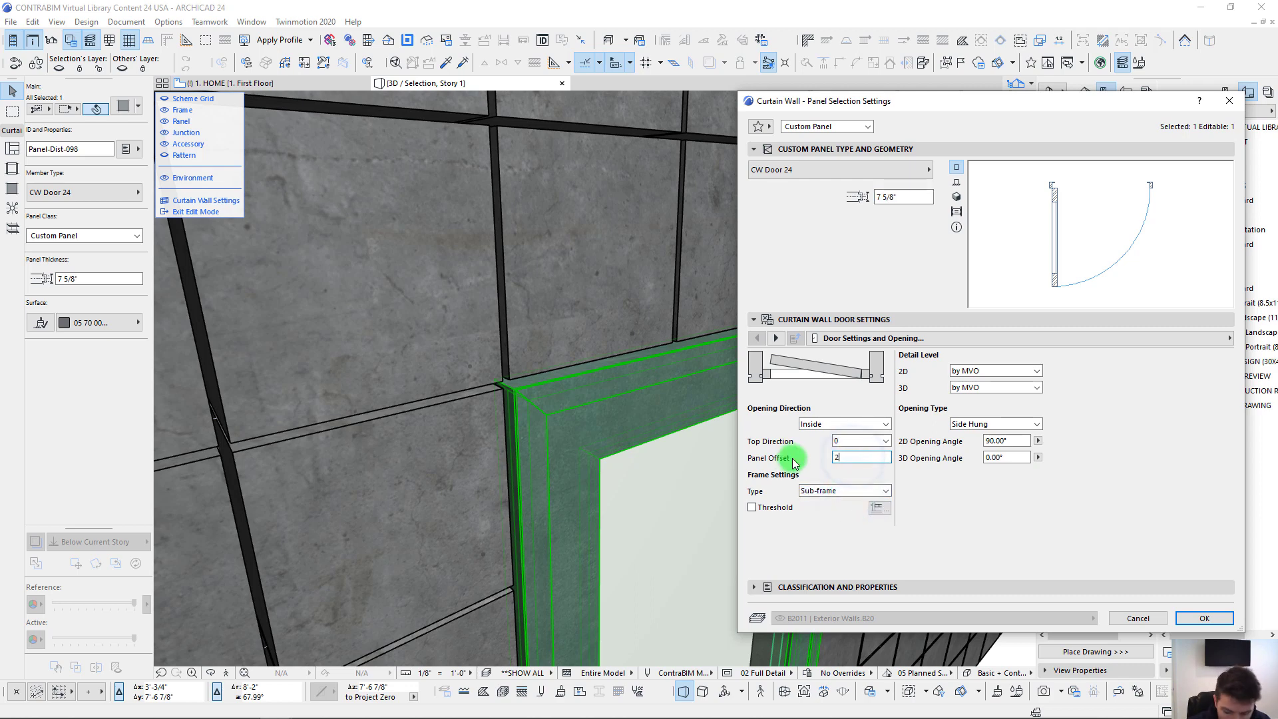
{"action": "left_click", "coordinate": [1204, 618]}
Step: Check the offset door in the overall wall and exit the curtain wall's Edit mode
{"action": "scroll", "coordinate": [650, 444], "scroll_direction": "down", "scroll_amount": 3}
{"action": "middle_click_drag", "start_coordinate": [650, 448], "coordinate": [331, 331], "text": "shift"}
{"action": "scroll", "coordinate": [372, 287], "scroll_direction": "up", "scroll_amount": 3}
{"action": "scroll", "coordinate": [373, 286], "scroll_direction": "down", "scroll_amount": 6}
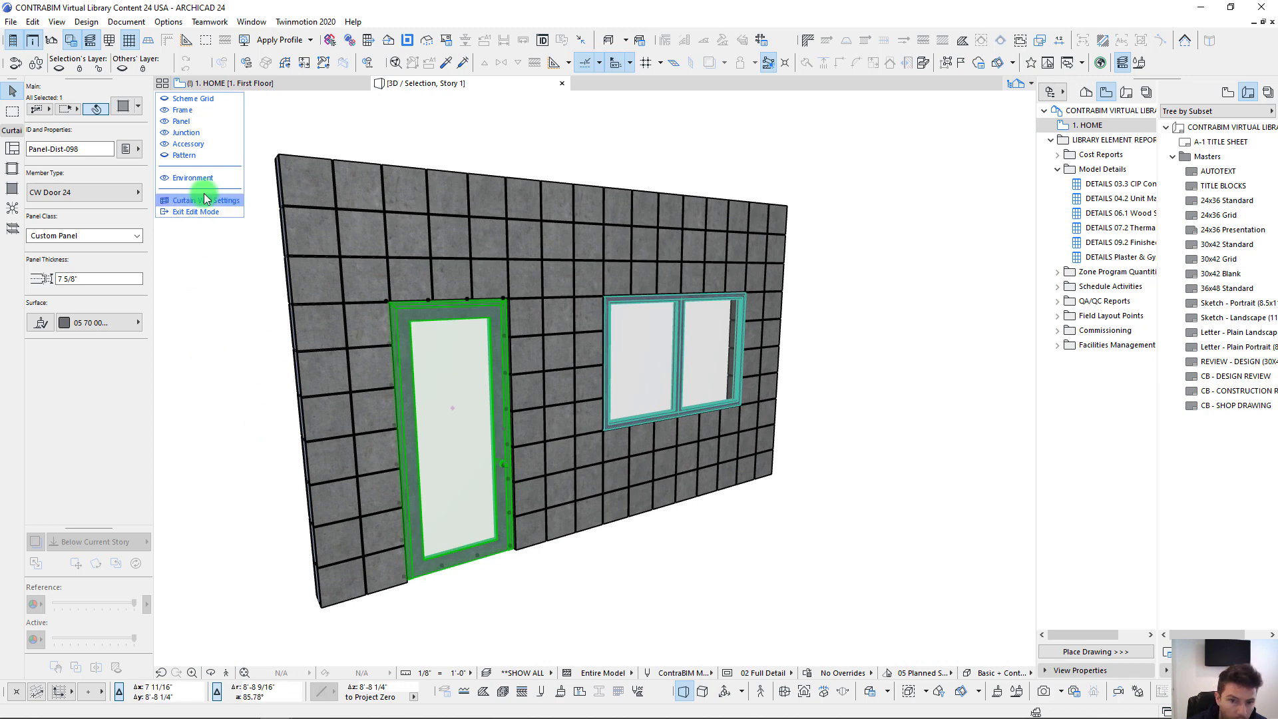
{"action": "left_click", "coordinate": [198, 221]}
{"action": "left_click", "coordinate": [197, 211]}
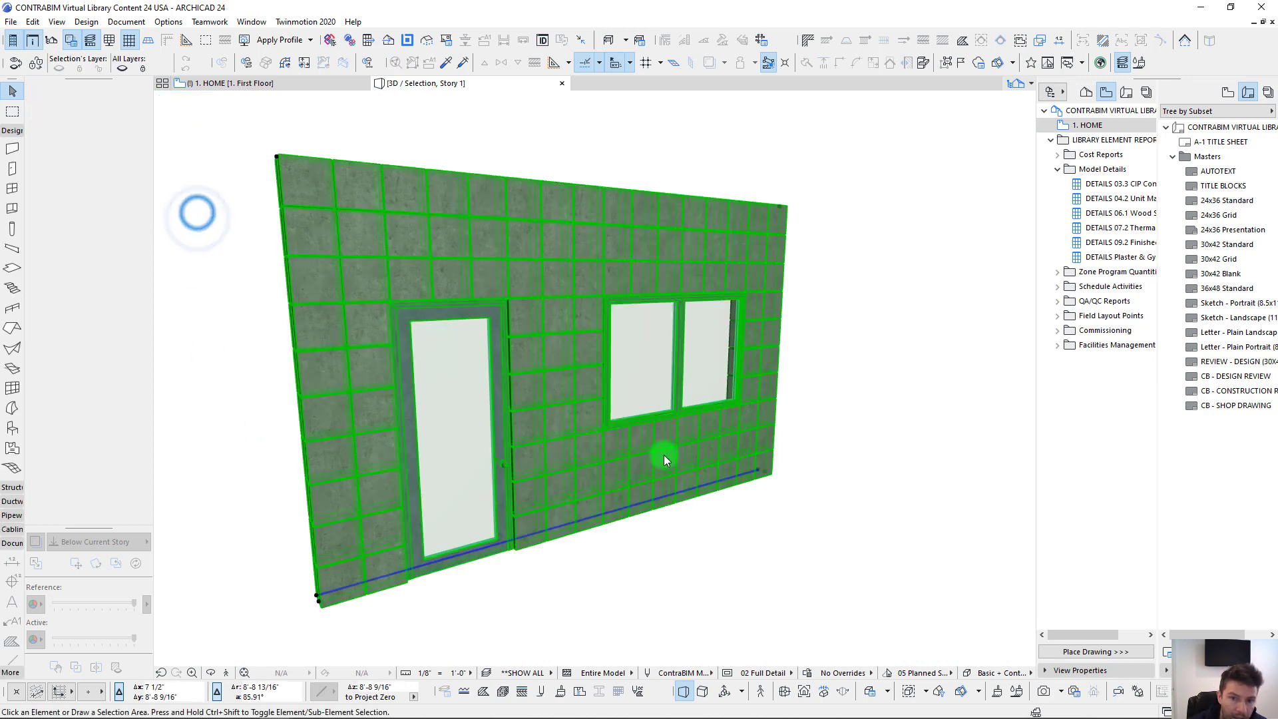
{"action": "left_click", "coordinate": [789, 569]}
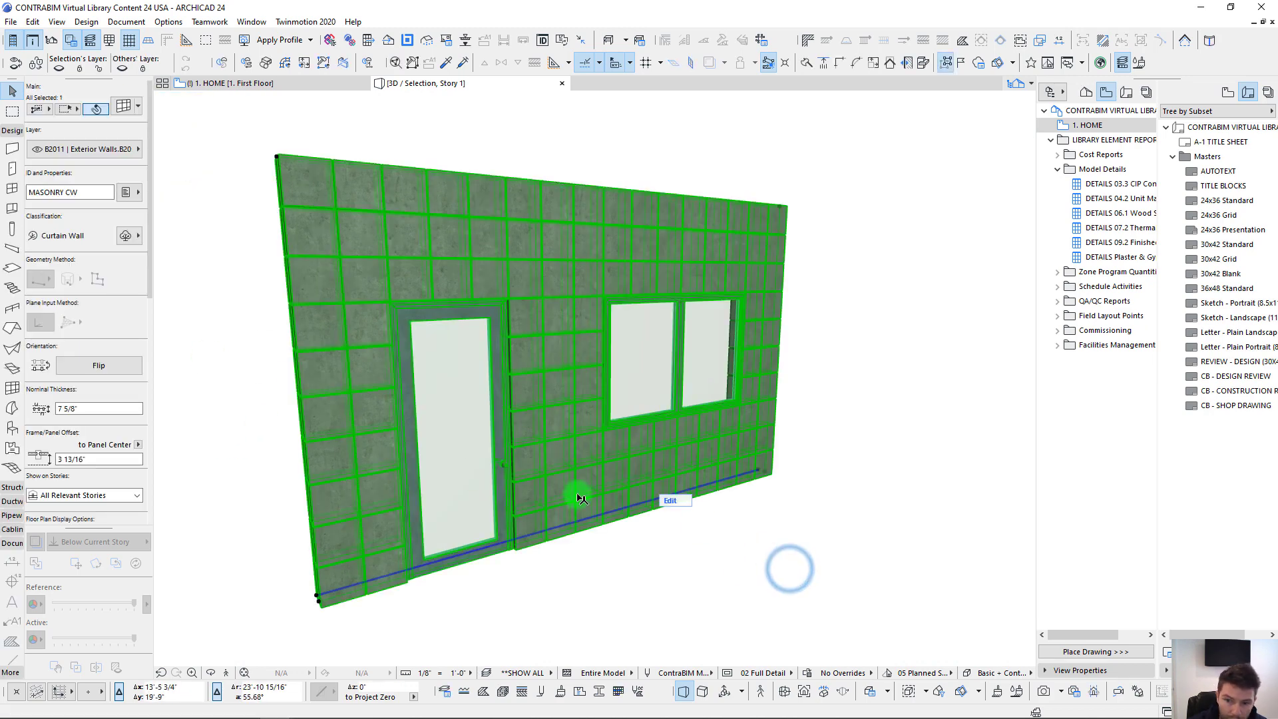
Step: Pick up the masonry curtain wall's settings for the Curtain Wall tool and switch to the floor plan
{"action": "left_click", "coordinate": [357, 412]}
{"action": "middle_click_drag", "start_coordinate": [617, 333], "coordinate": [579, 404], "text": "shift"}
{"action": "left_click", "coordinate": [358, 417]}
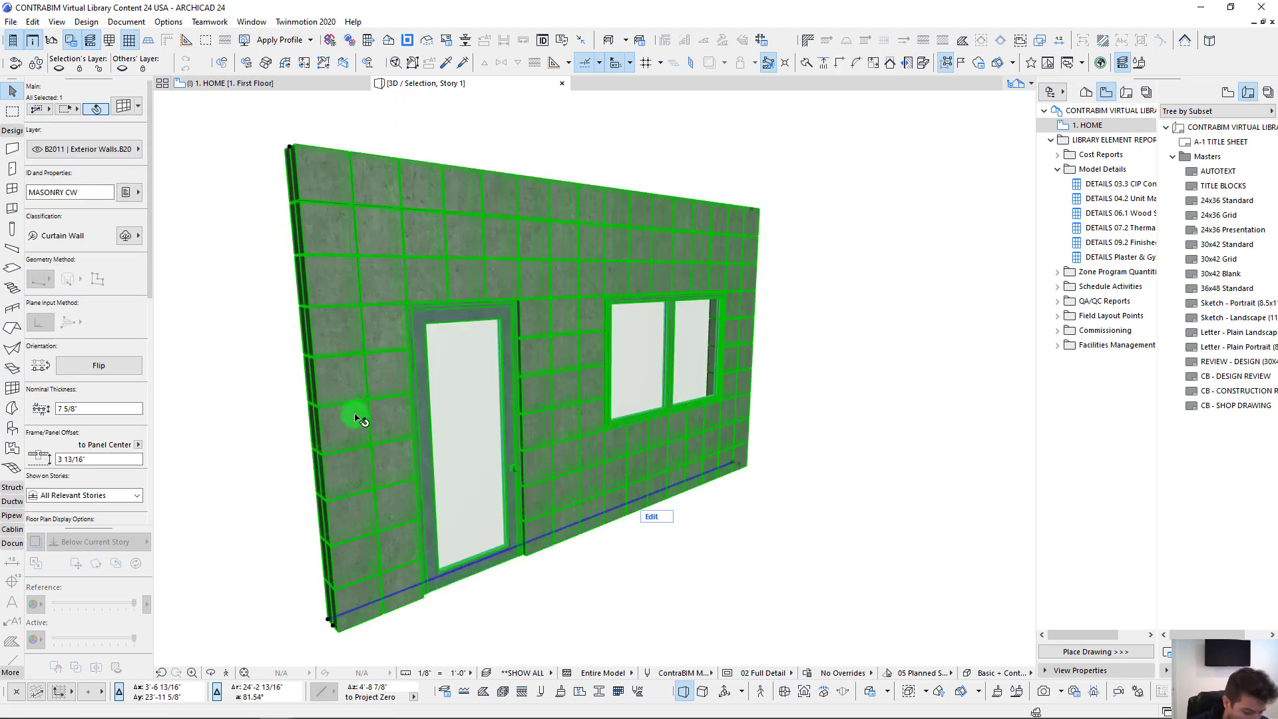
{"action": "left_click", "coordinate": [357, 409], "text": "alt"}
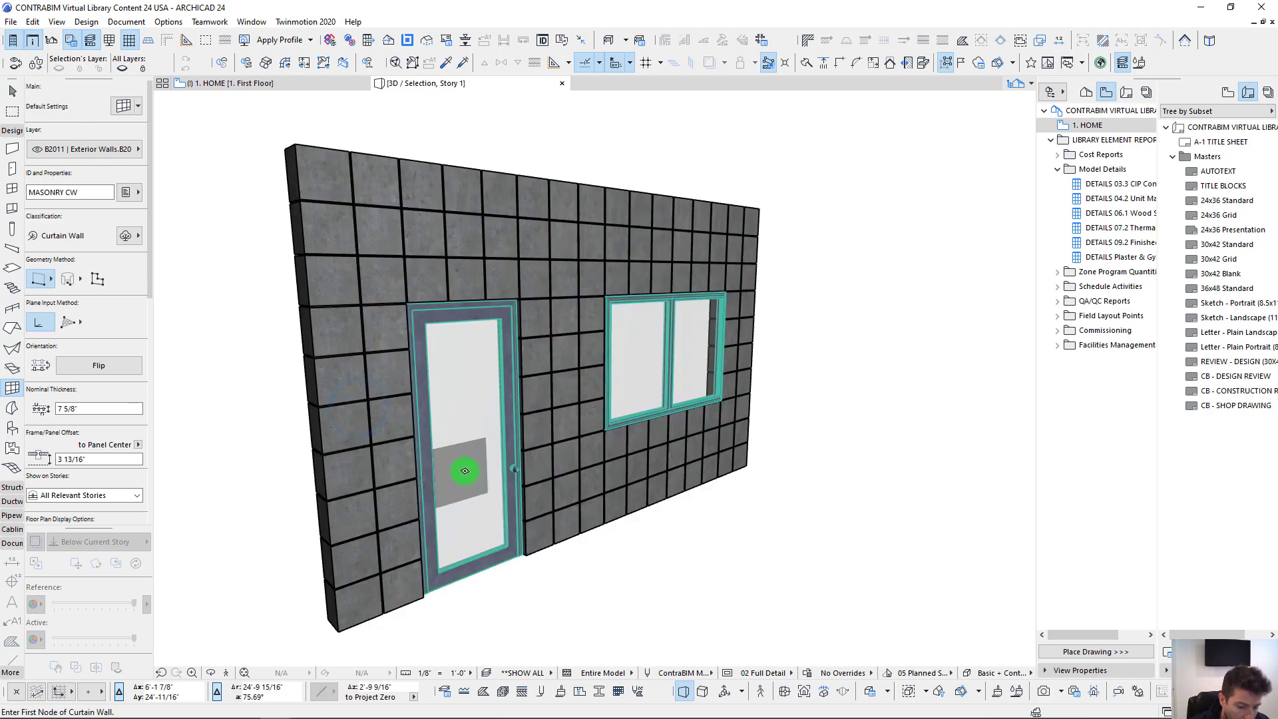
{"action": "key", "text": "F2"}
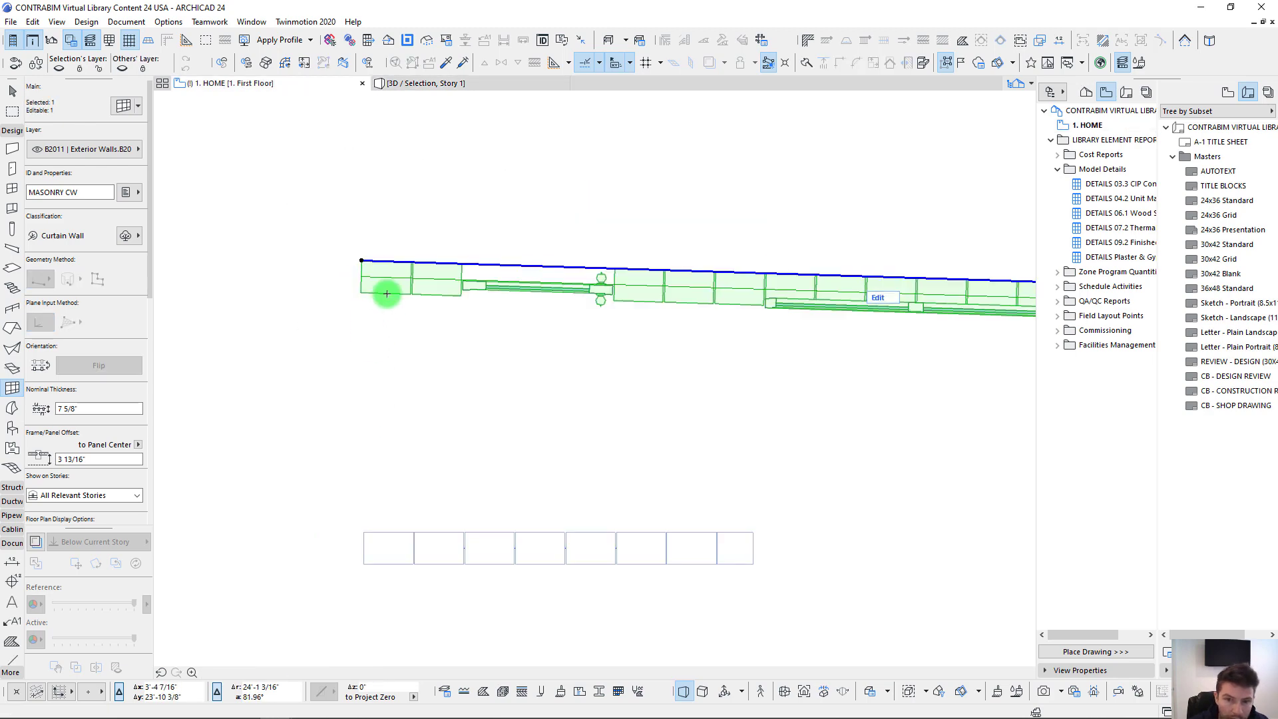
{"action": "key", "text": "Escape"}
{"action": "scroll", "coordinate": [425, 380], "scroll_direction": "down", "scroll_amount": 3}
{"action": "middle_click_drag", "start_coordinate": [447, 400], "coordinate": [408, 424]}
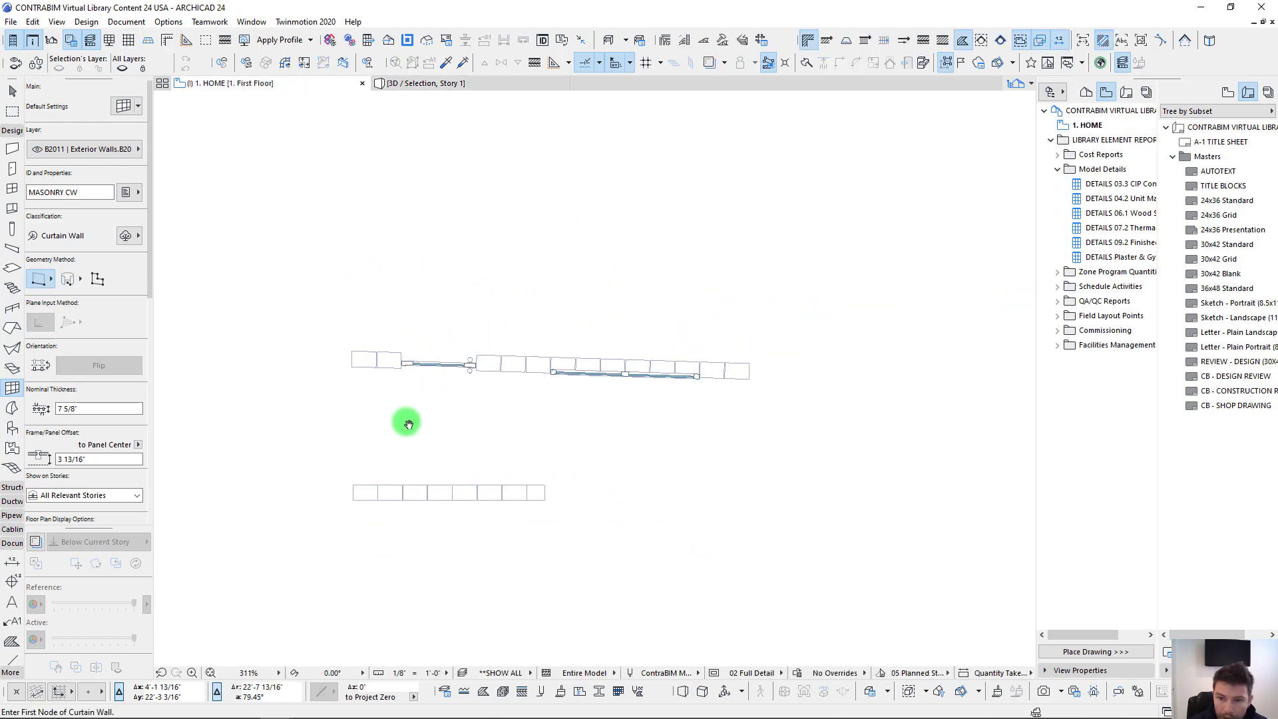
Step: Straighten the slanted wall by repositioning its reference line's end node so that the line runs horizontally
{"action": "left_click", "coordinate": [368, 359], "text": "shift"}
{"action": "left_click", "coordinate": [741, 364]}
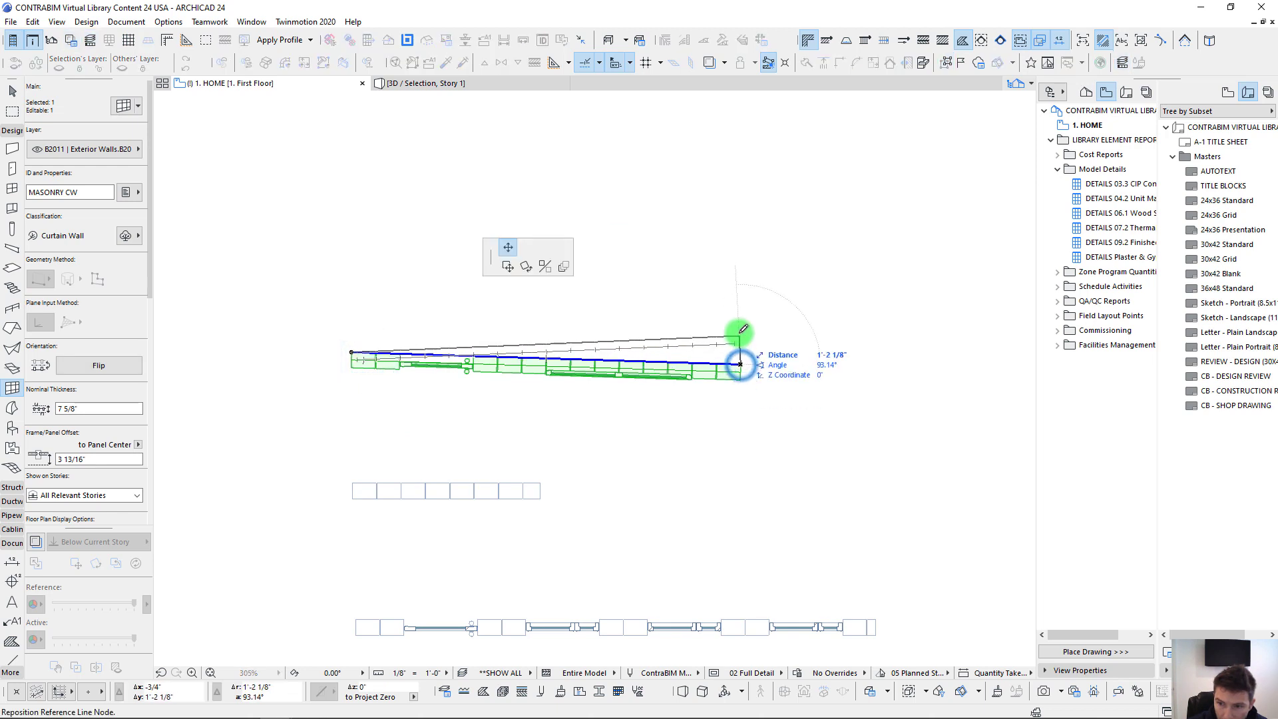
{"action": "left_click", "coordinate": [354, 353]}
{"action": "scroll", "coordinate": [384, 394], "scroll_direction": "up", "scroll_amount": 2}
{"action": "key", "text": "Escape"}
Step: Draw a 10' horizontal masonry curtain wall continuing from the window end of the existing wall
{"action": "middle_click_drag", "start_coordinate": [812, 399], "coordinate": [512, 369]}
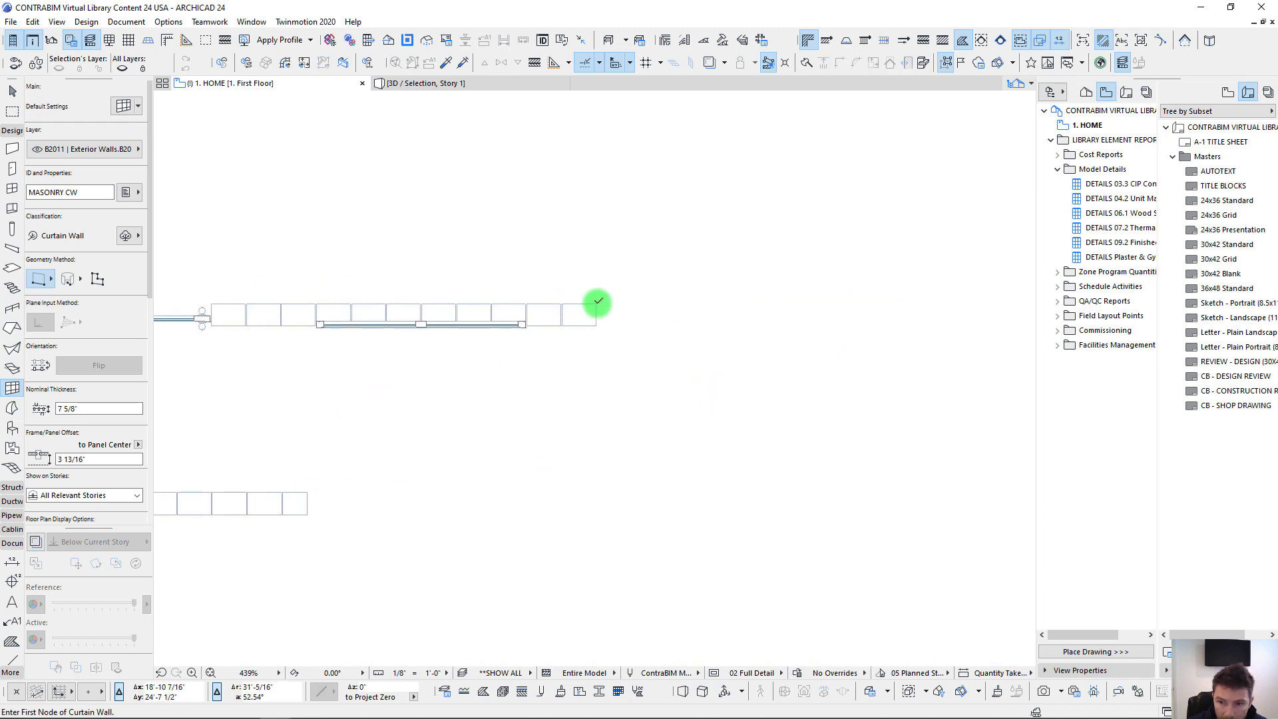
{"action": "left_click", "coordinate": [597, 304]}
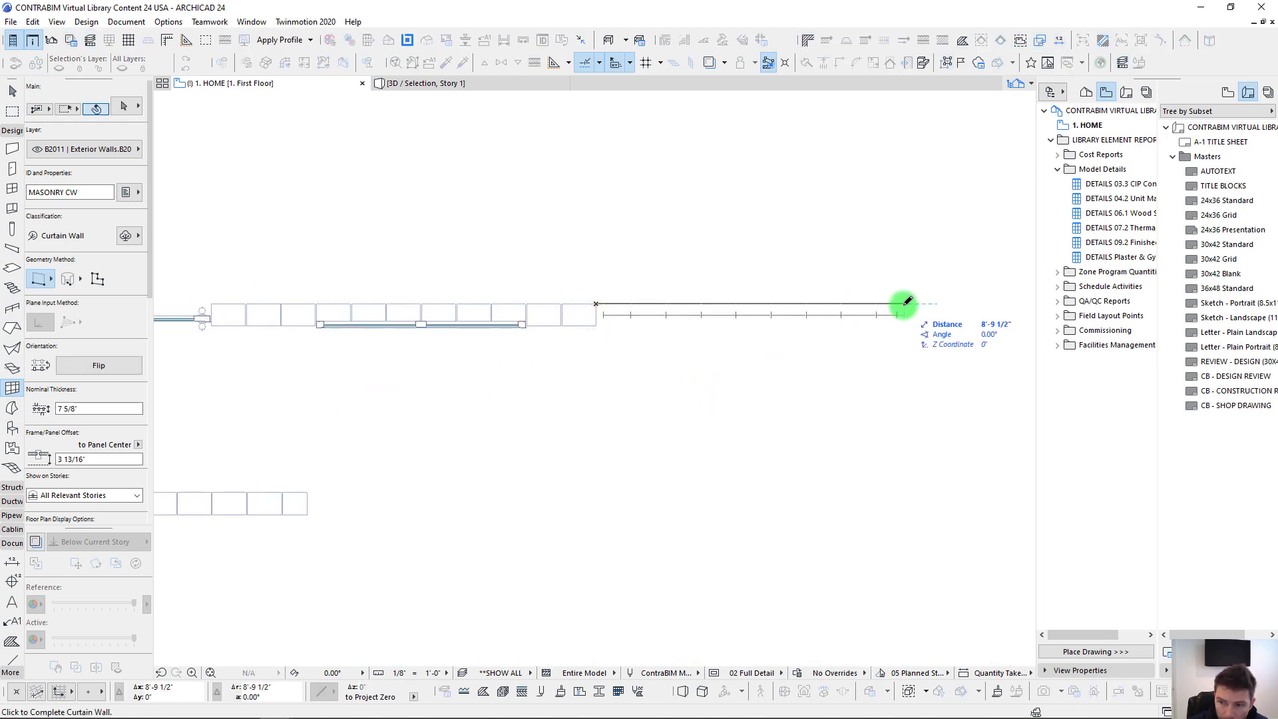
{"action": "key", "text": "Tab"}
{"action": "type", "text": "10"}
{"action": "key", "text": "Return"}
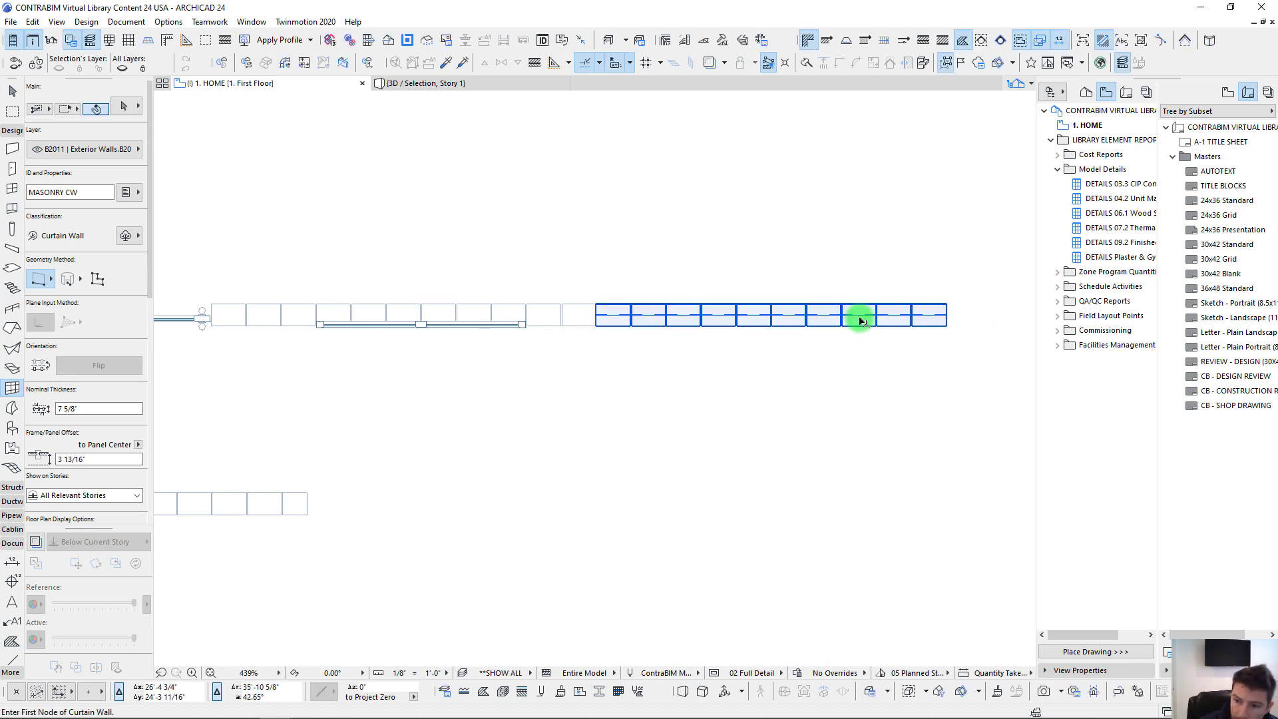
Step: Move the new wall horizontally about 2' away from the existing wall and show it alone in 3D
{"action": "left_click", "coordinate": [860, 321], "text": "shift"}
{"action": "key", "text": "ctrl+d"}
{"action": "left_click", "coordinate": [596, 304]}
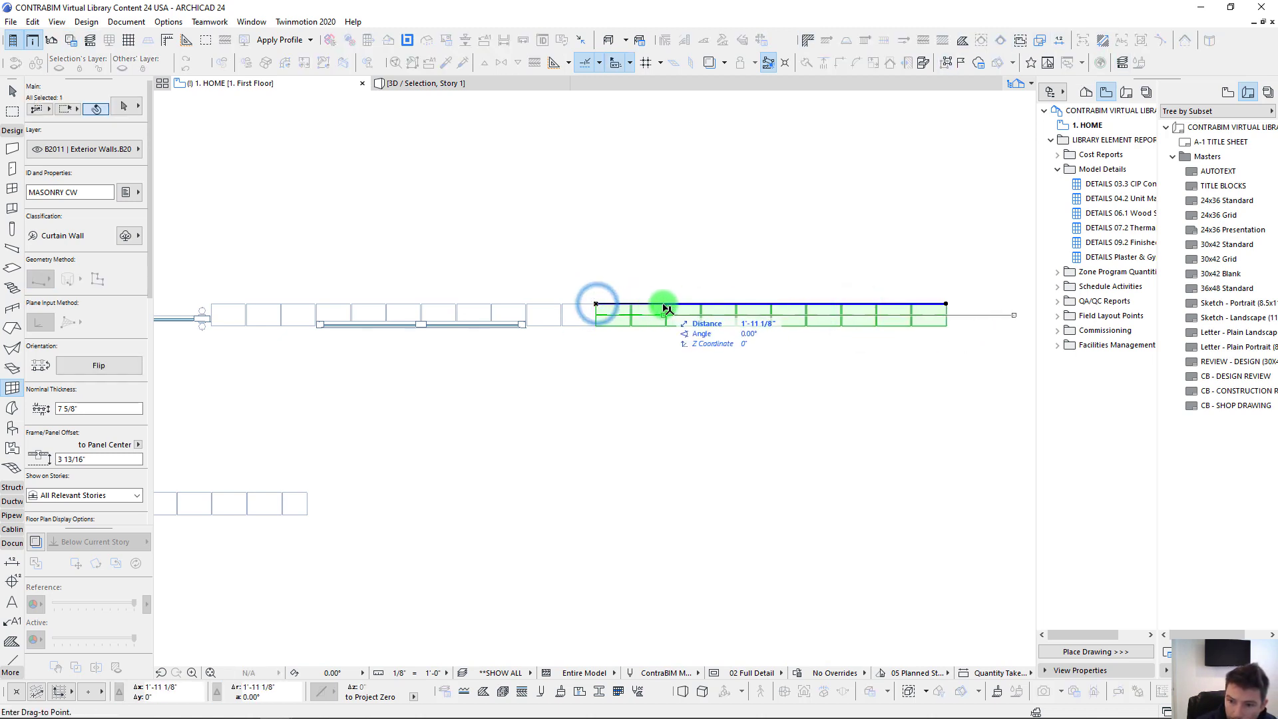
{"action": "left_click", "coordinate": [676, 308]}
{"action": "scroll", "coordinate": [805, 348], "scroll_direction": "down", "scroll_amount": 2}
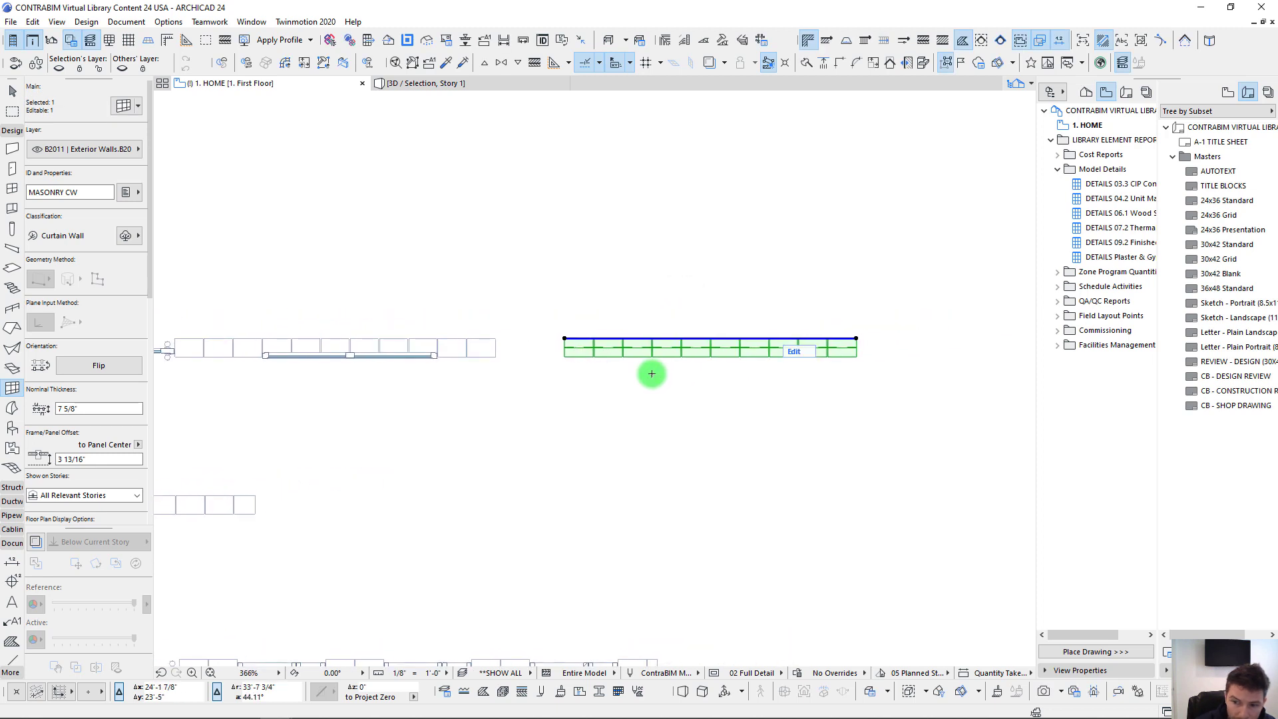
{"action": "key", "text": "F3"}
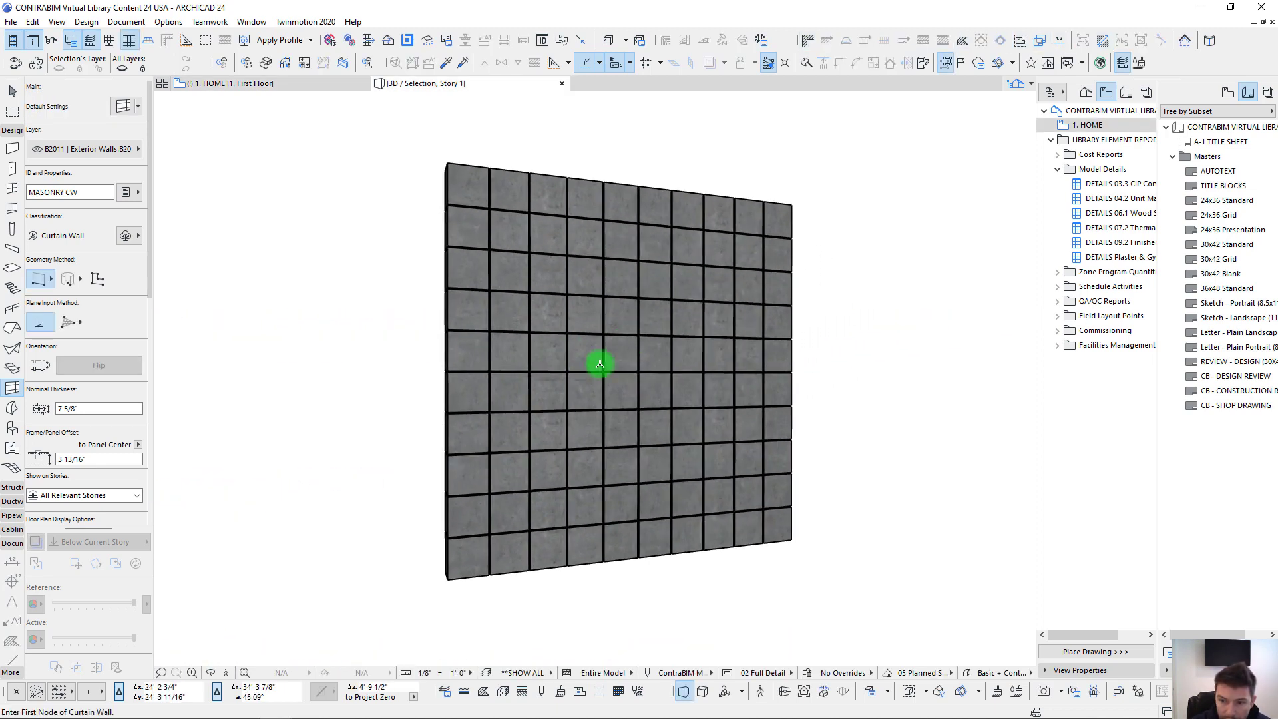
Step: Set the new wall's scheme grid to a 6" column width and a 6" row height
{"action": "left_click", "coordinate": [597, 364]}
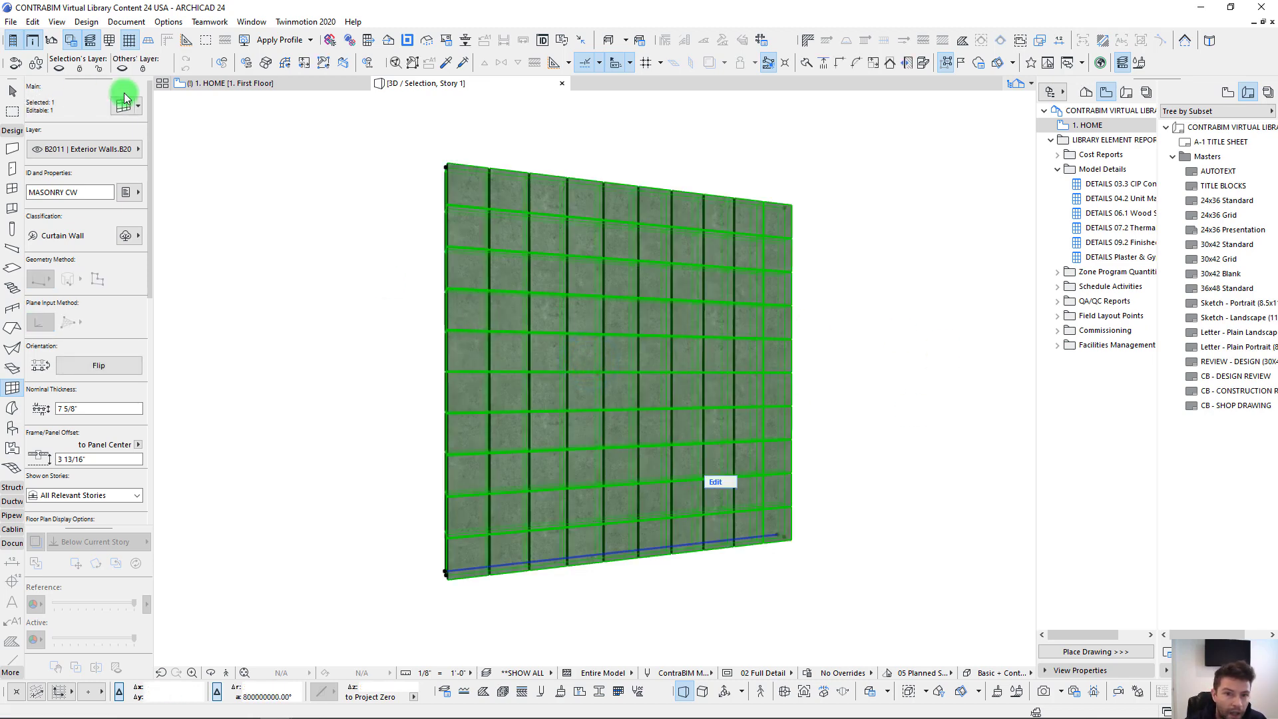
{"action": "left_click", "coordinate": [123, 108]}
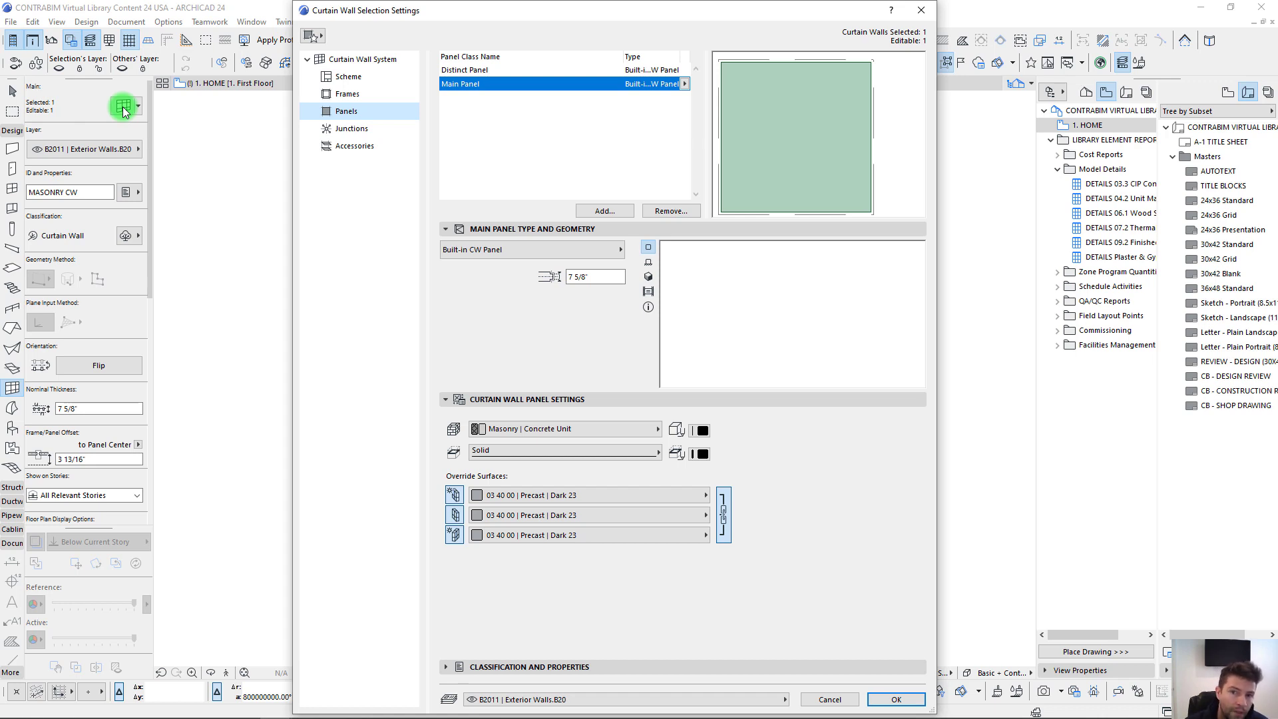
{"action": "left_click", "coordinate": [336, 76]}
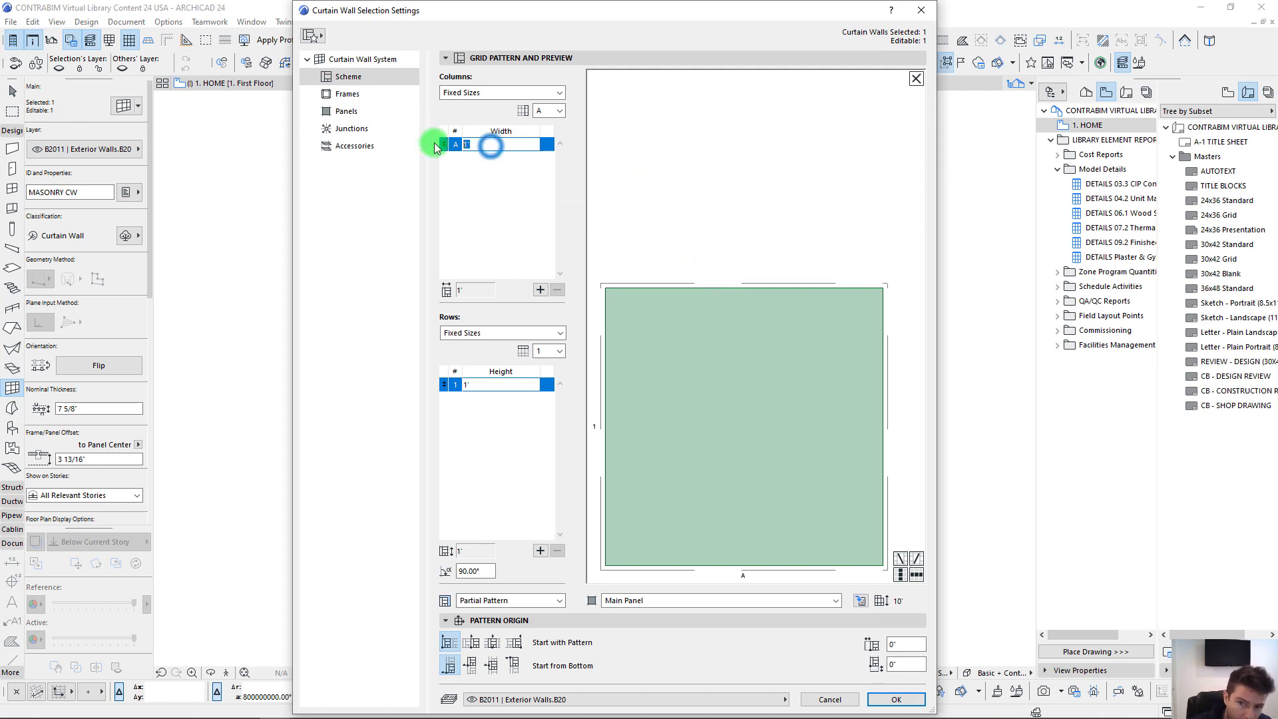
{"action": "type", "text": "6"}
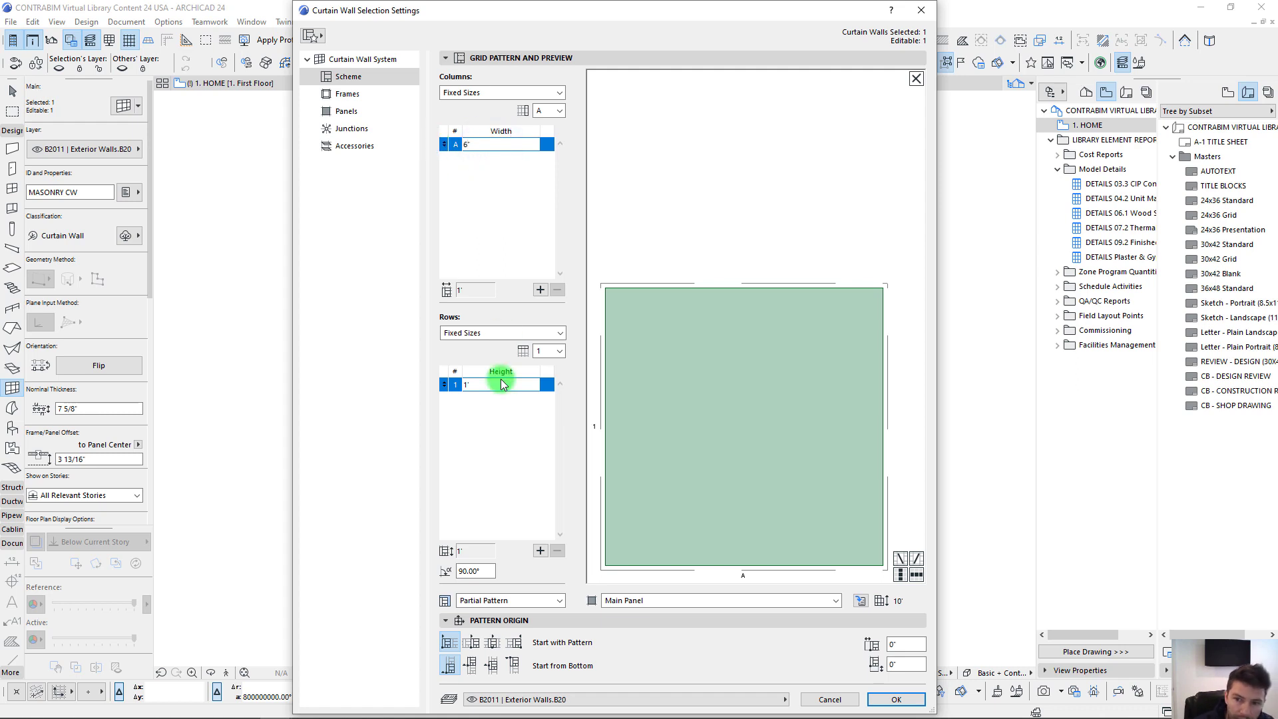
{"action": "type", "text": "6'"}
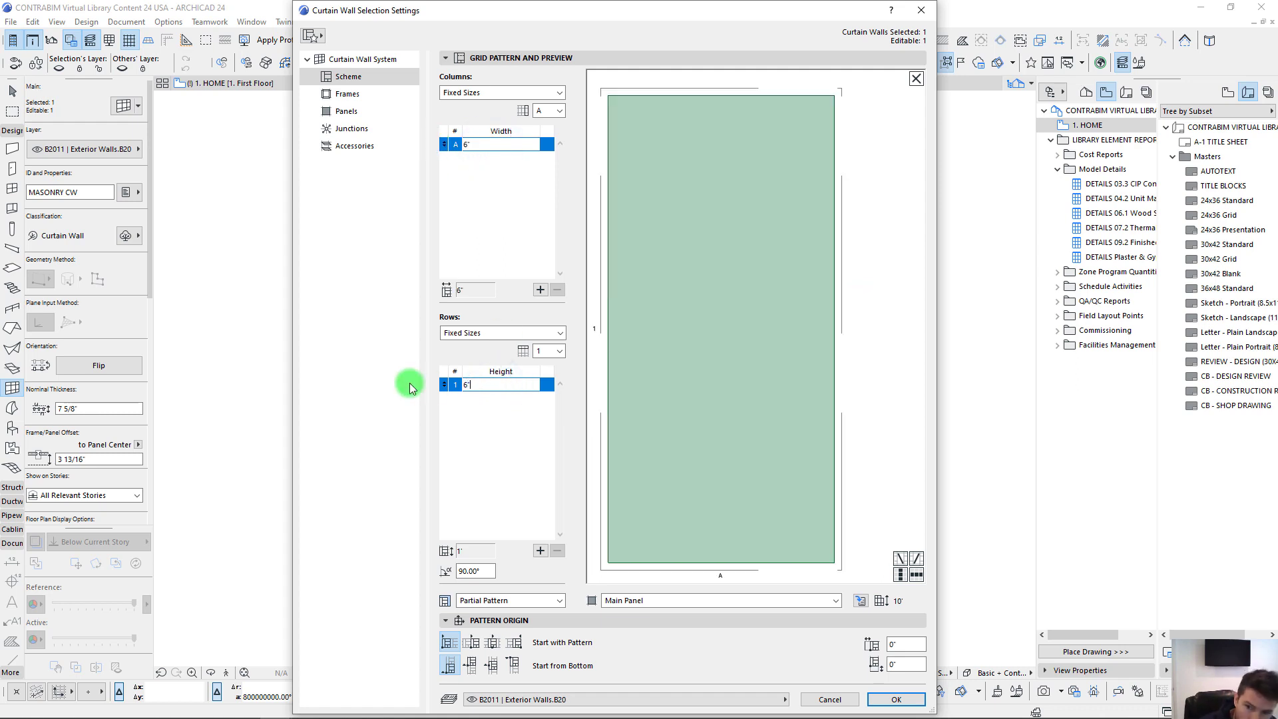
{"action": "left_click", "coordinate": [493, 399]}
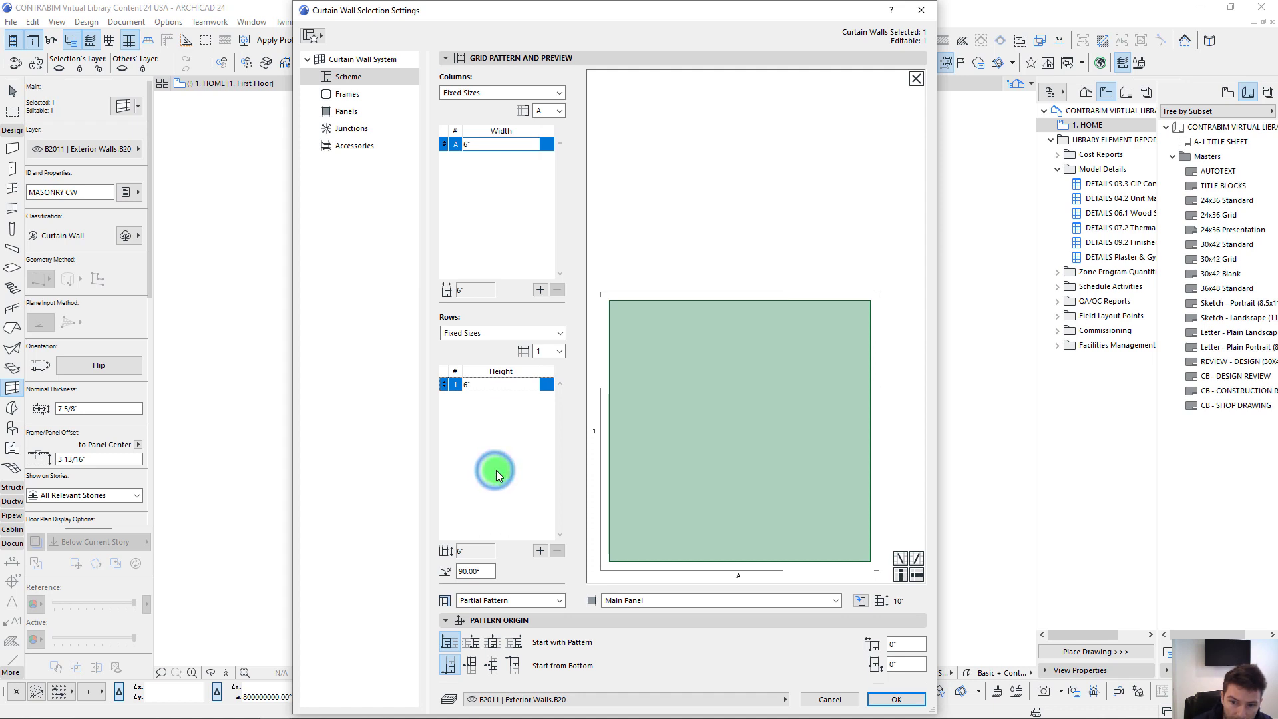
Step: Extend the scheme grid to four 6" columns, A to D, and two 6" rows
{"action": "left_click", "coordinate": [540, 290]}
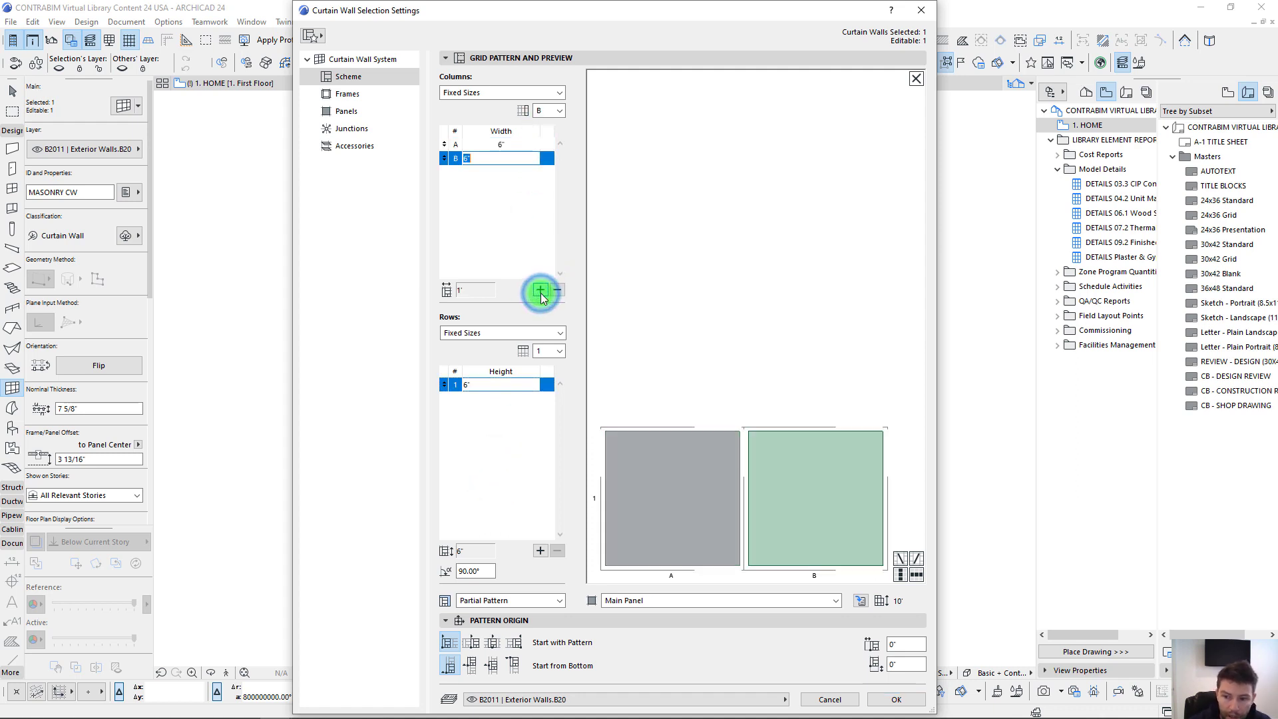
{"action": "left_click", "coordinate": [540, 291]}
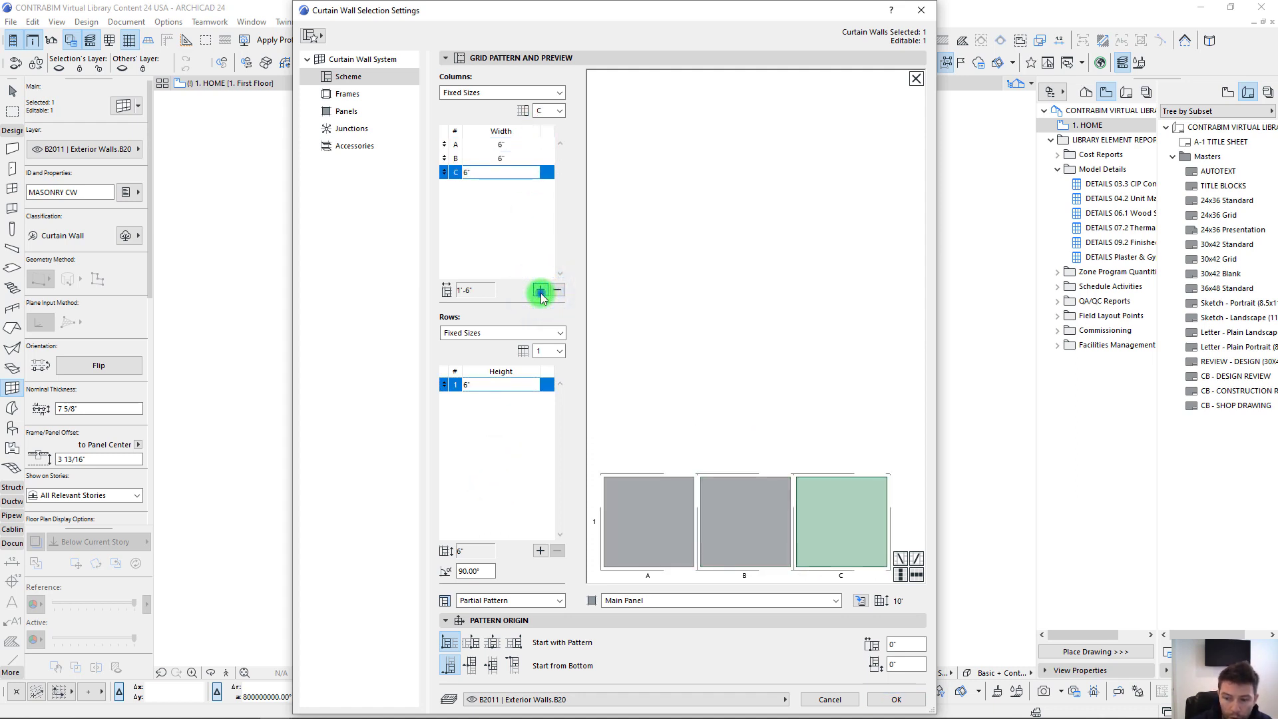
{"action": "left_click", "coordinate": [540, 290]}
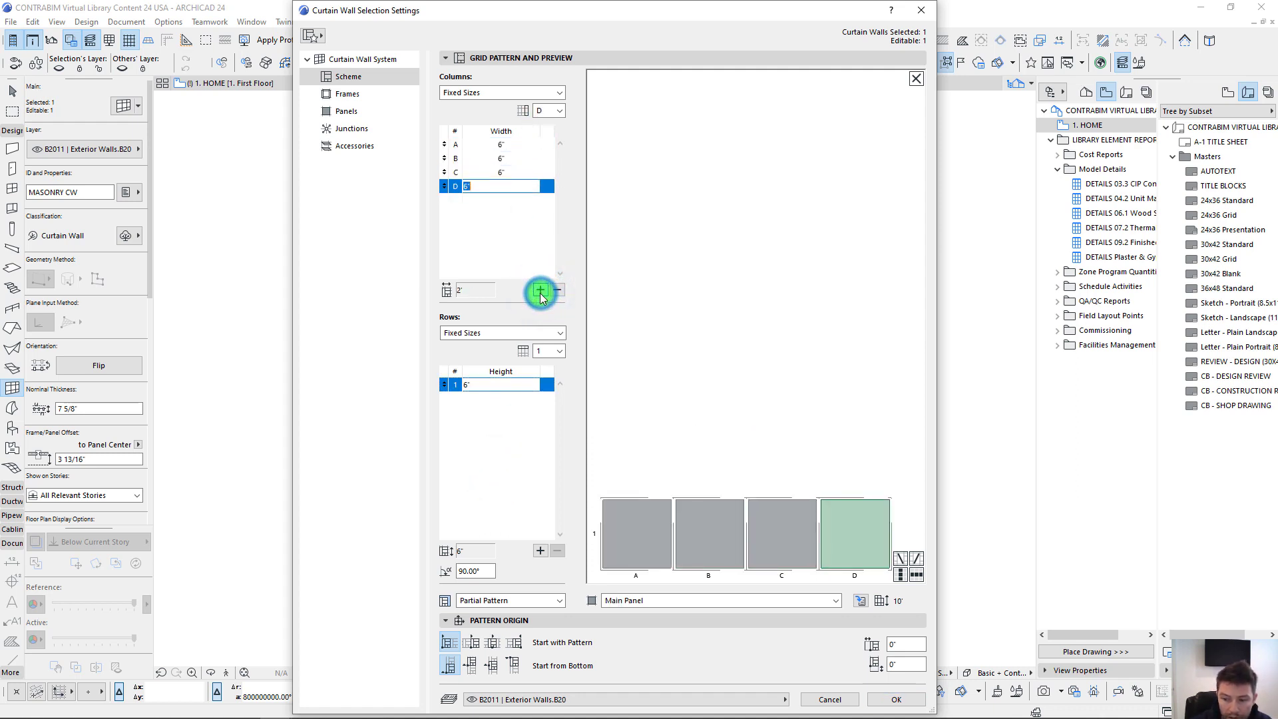
{"action": "left_click", "coordinate": [540, 551]}
{"action": "left_click", "coordinate": [540, 551]}
{"action": "left_click", "coordinate": [558, 551]}
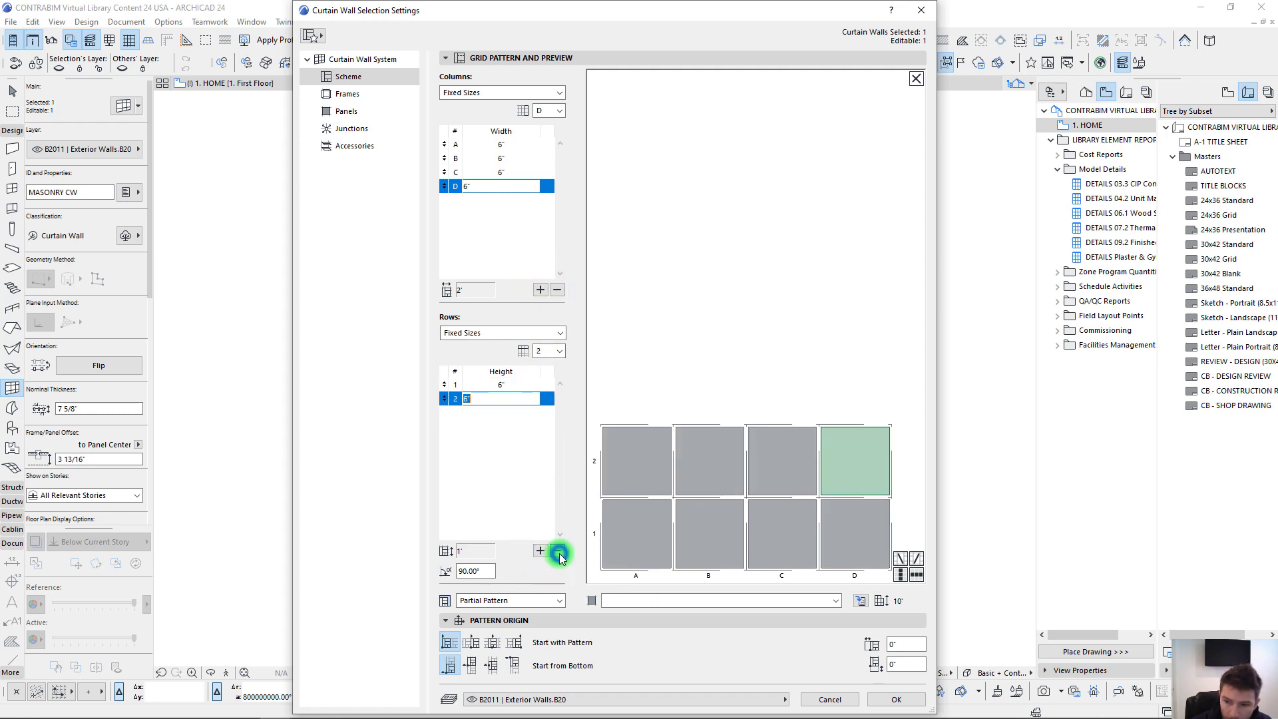
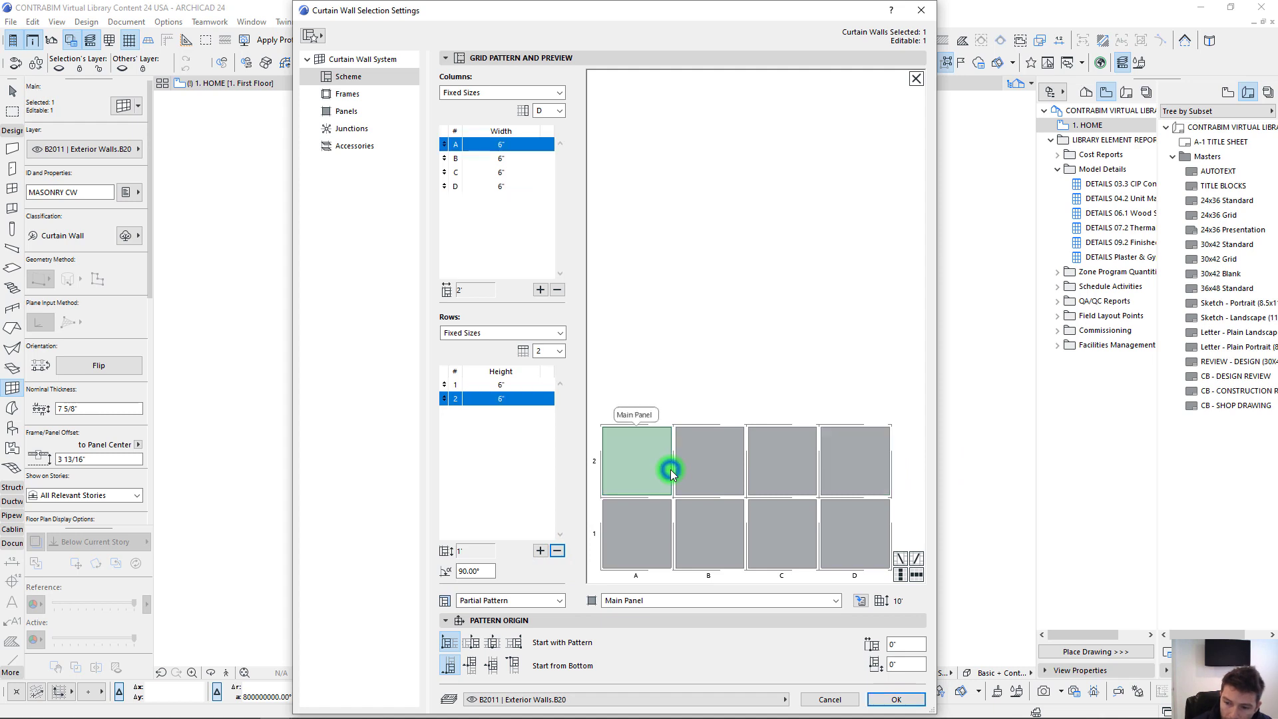
Step: Merge panels A and B in row 2 by replacing the Mortar Gap between them with None: Merge Panels
{"action": "left_click", "coordinate": [675, 468]}
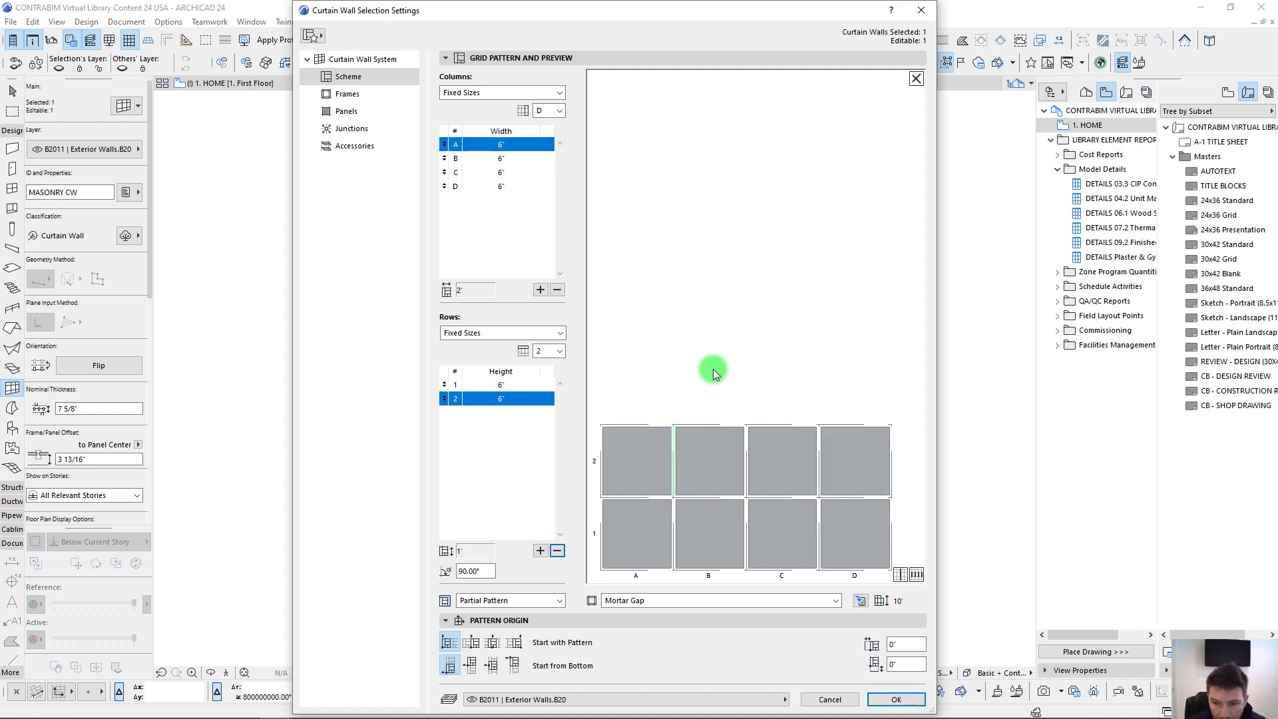
{"action": "key", "text": "Delete"}
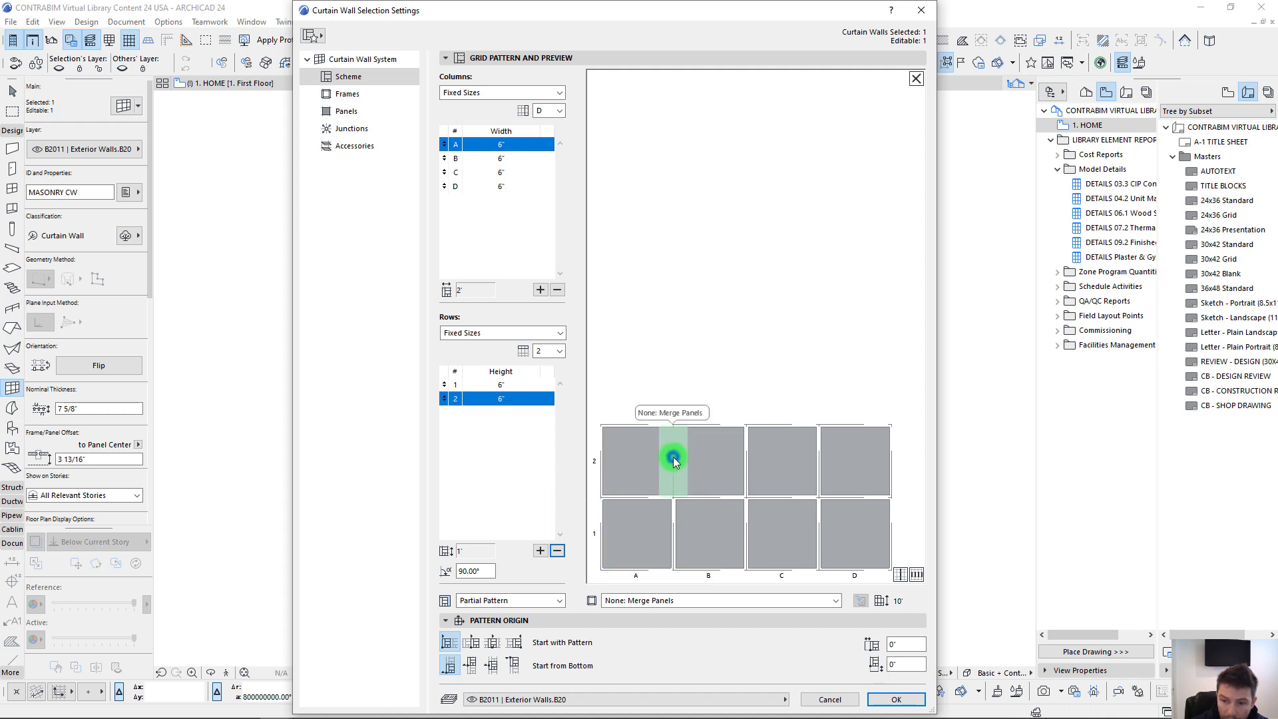
{"action": "left_click", "coordinate": [671, 457]}
{"action": "left_click", "coordinate": [703, 453]}
{"action": "left_click", "coordinate": [686, 601]}
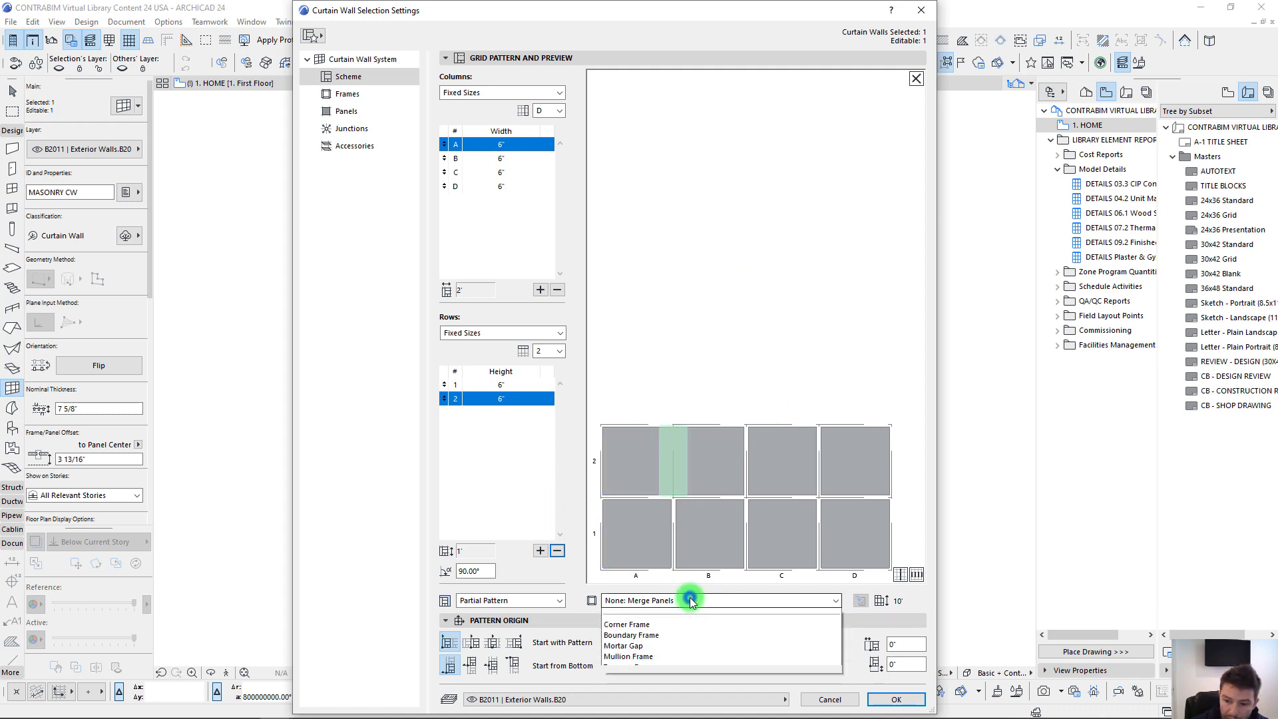
{"action": "left_click", "coordinate": [663, 613]}
{"action": "left_click", "coordinate": [693, 326]}
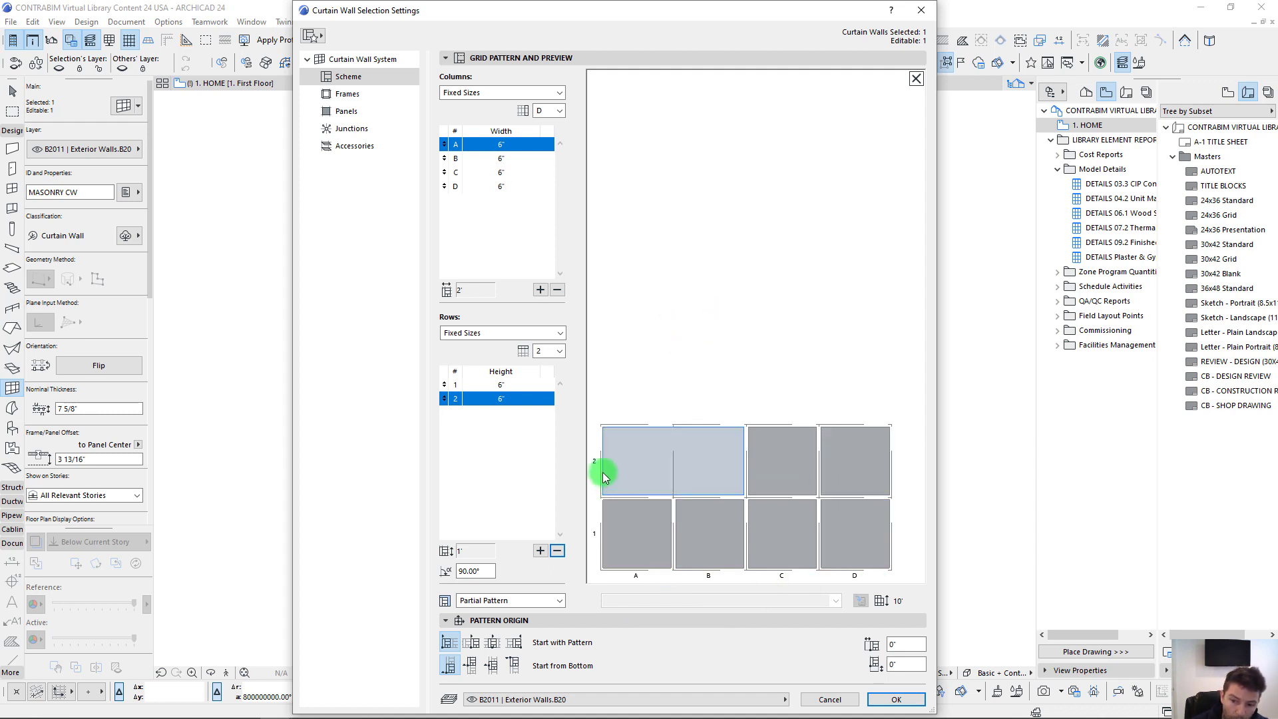
Step: Merge panels B and C in row 1 by replacing the Mortar Gap between them with None: Merge Panels
{"action": "left_click", "coordinate": [674, 463]}
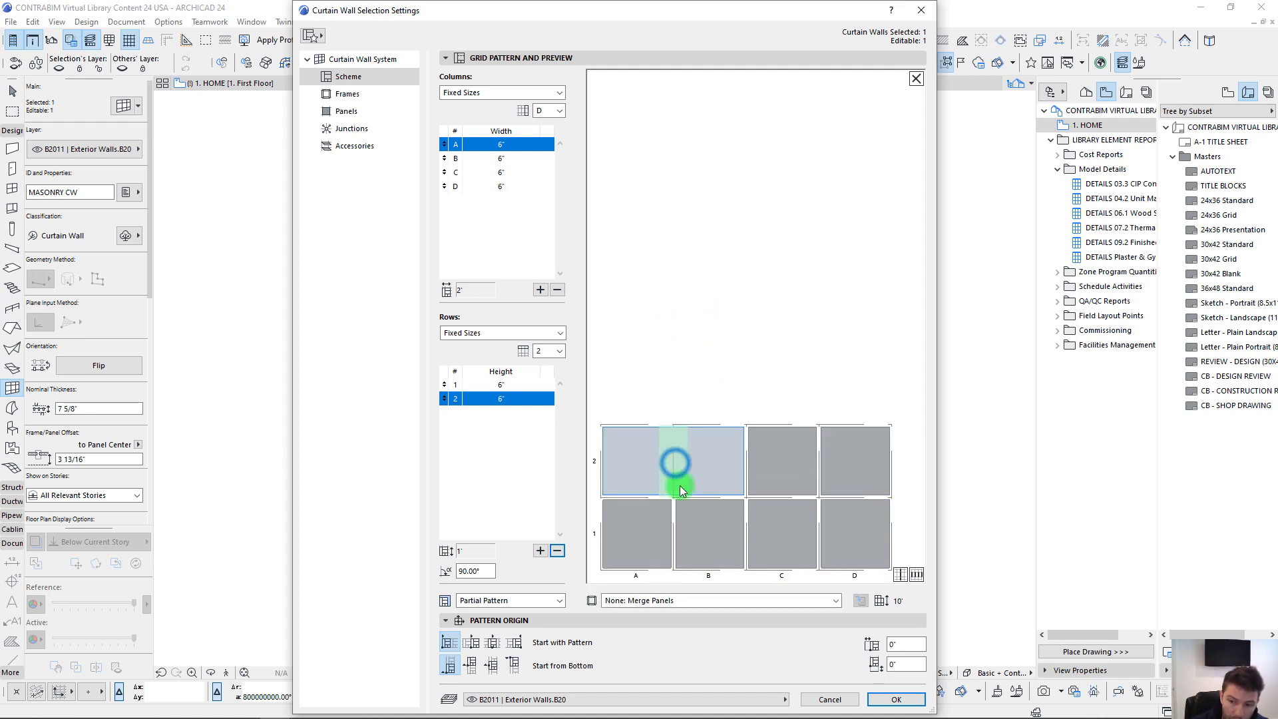
{"action": "left_click", "coordinate": [656, 423]}
{"action": "left_click", "coordinate": [711, 423]}
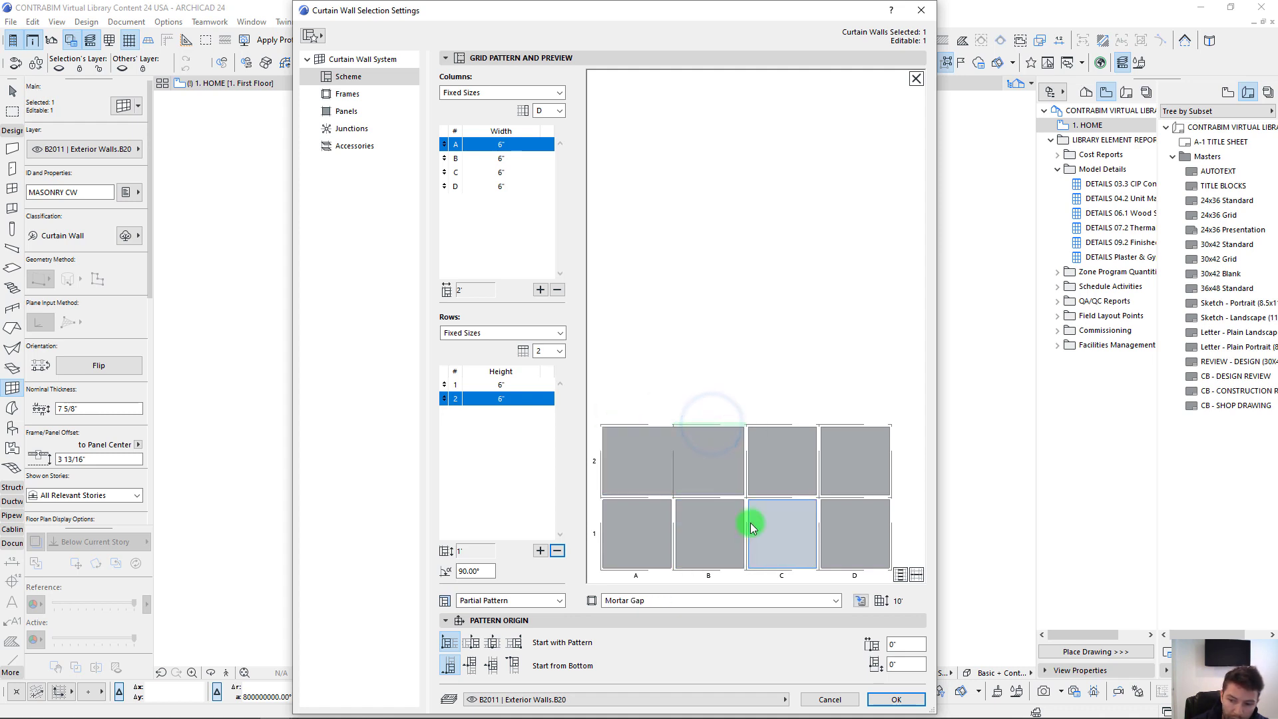
{"action": "left_click", "coordinate": [747, 525]}
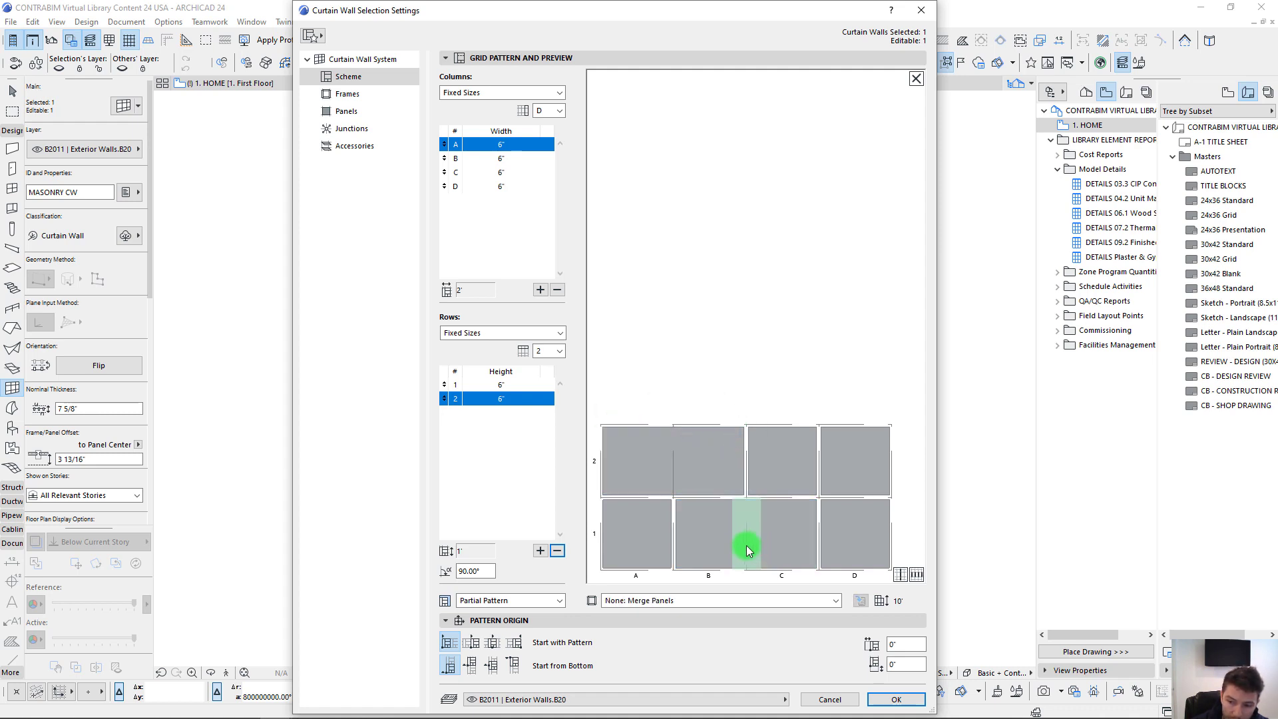
{"action": "left_click", "coordinate": [742, 534]}
{"action": "left_click", "coordinate": [705, 534]}
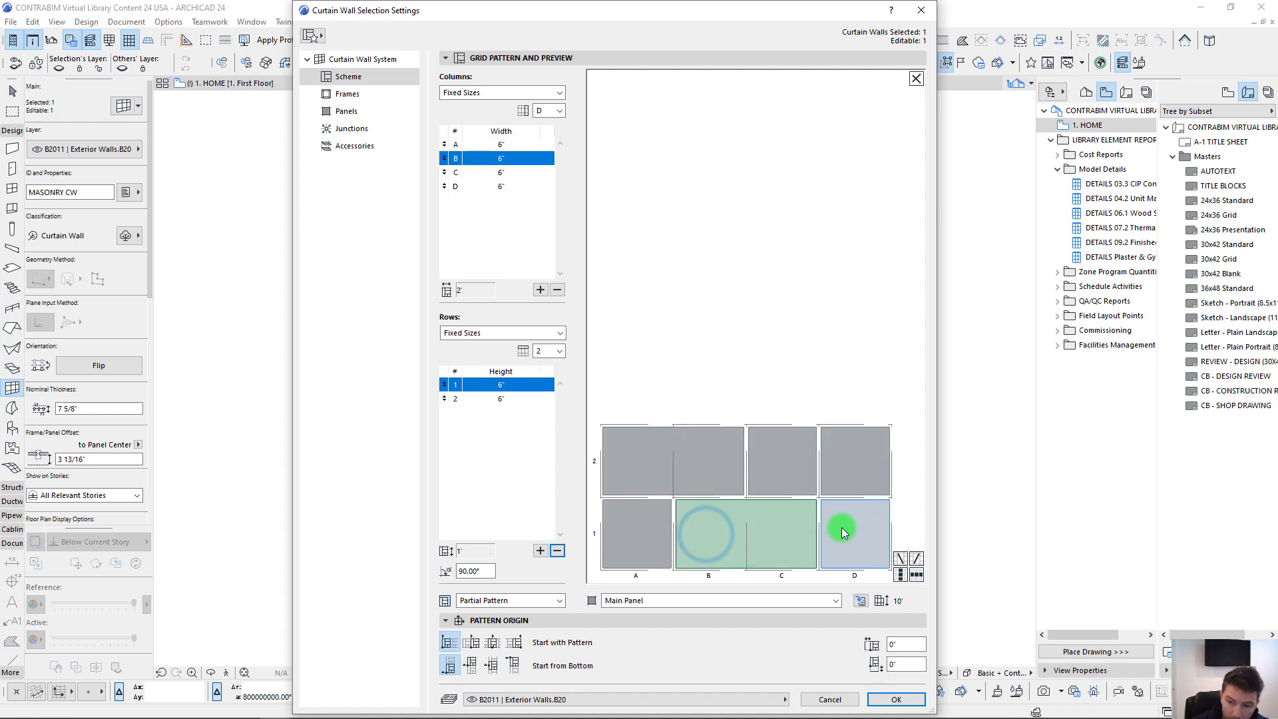
{"action": "left_click", "coordinate": [846, 465]}
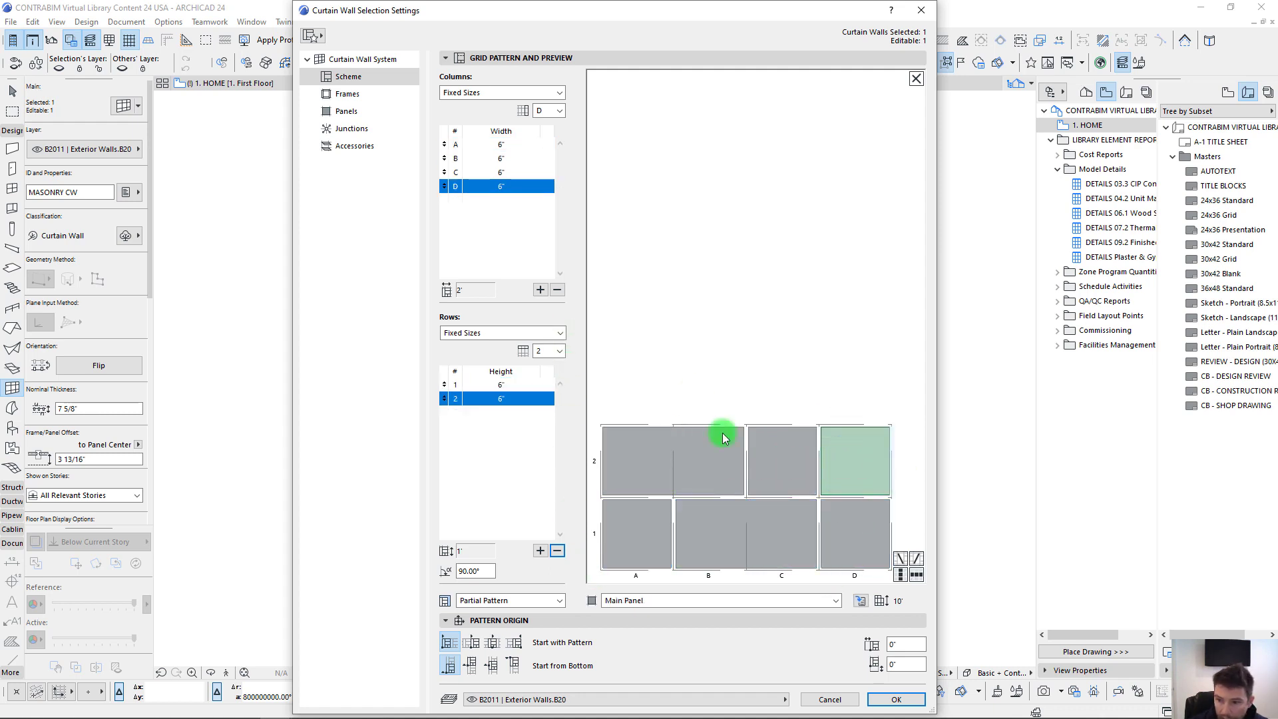
{"action": "left_click", "coordinate": [558, 291]}
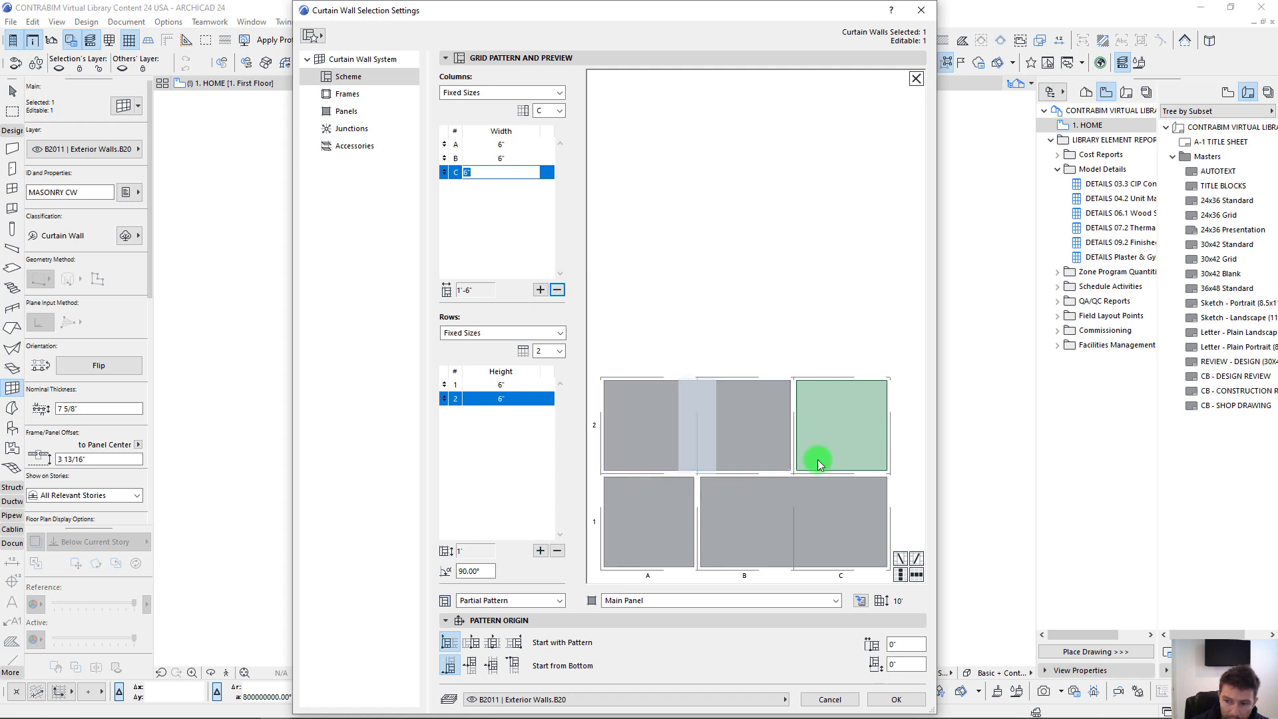
{"action": "left_click", "coordinate": [892, 432]}
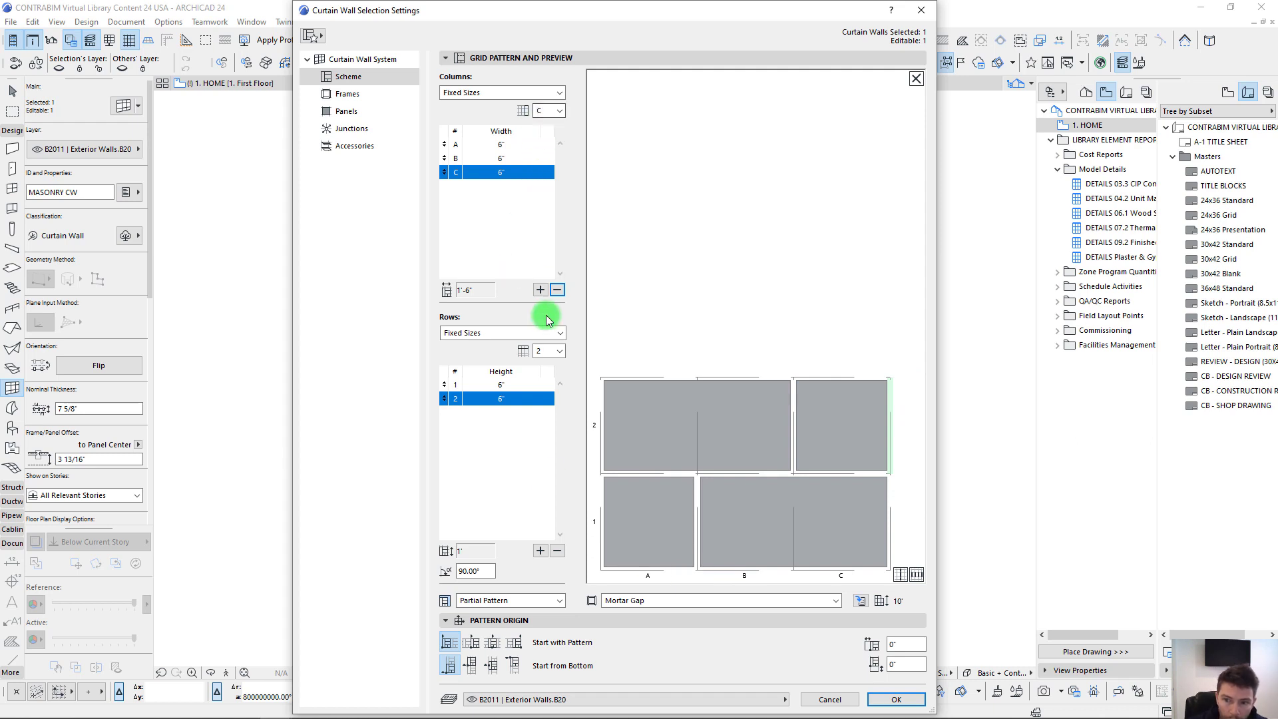
{"action": "left_click", "coordinate": [540, 290]}
Step: Merge panels C and D in row 2 by removing the Mortar Gap between them
{"action": "left_click", "coordinate": [818, 460]}
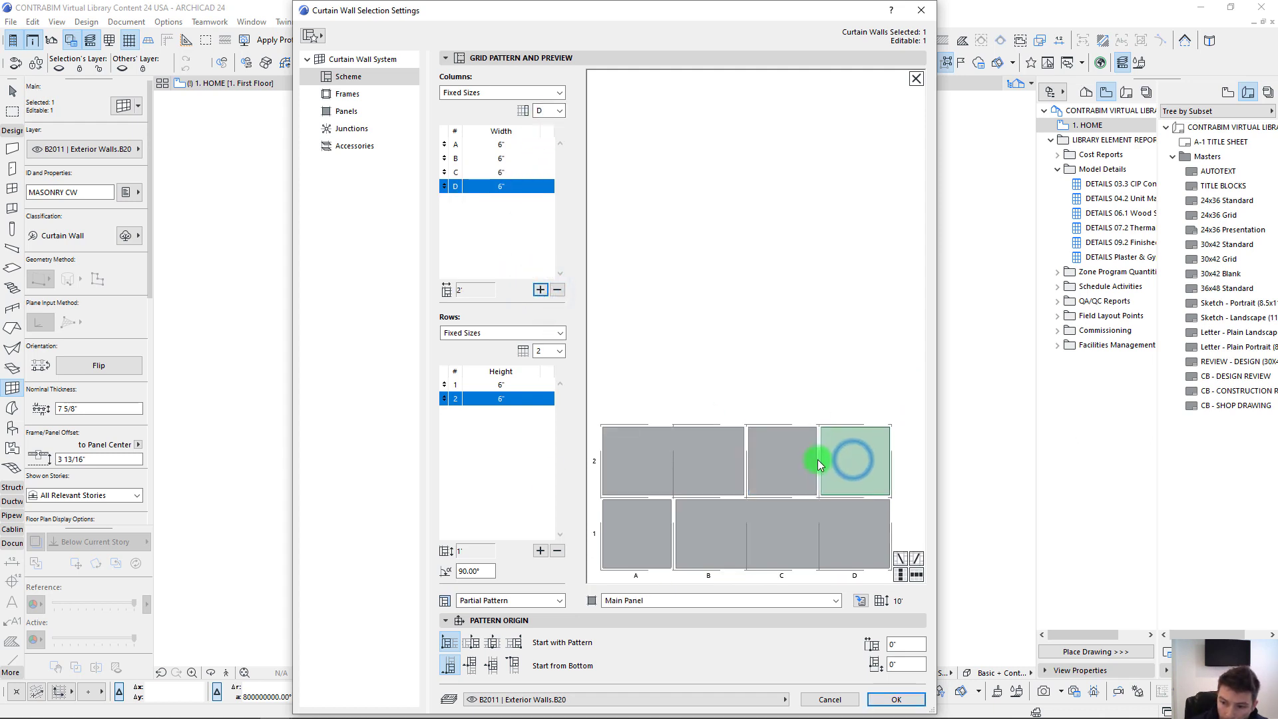
{"action": "key", "text": "Delete"}
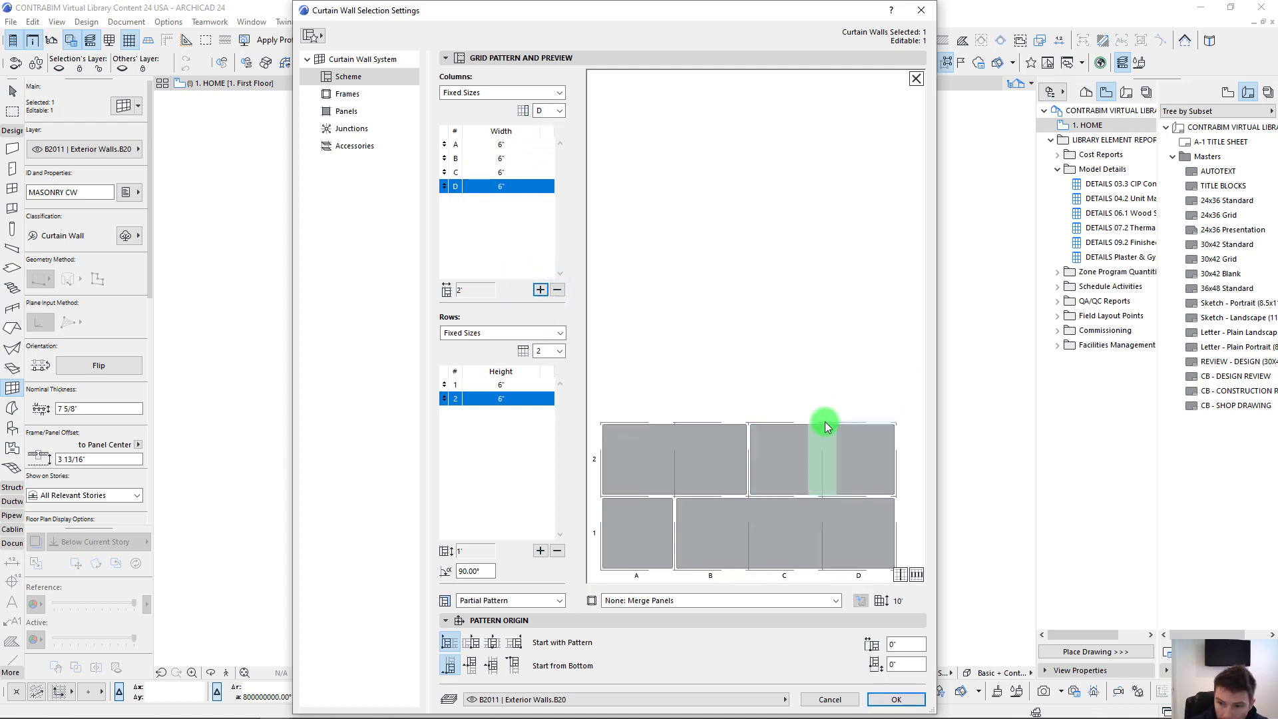
{"action": "left_click", "coordinate": [789, 343]}
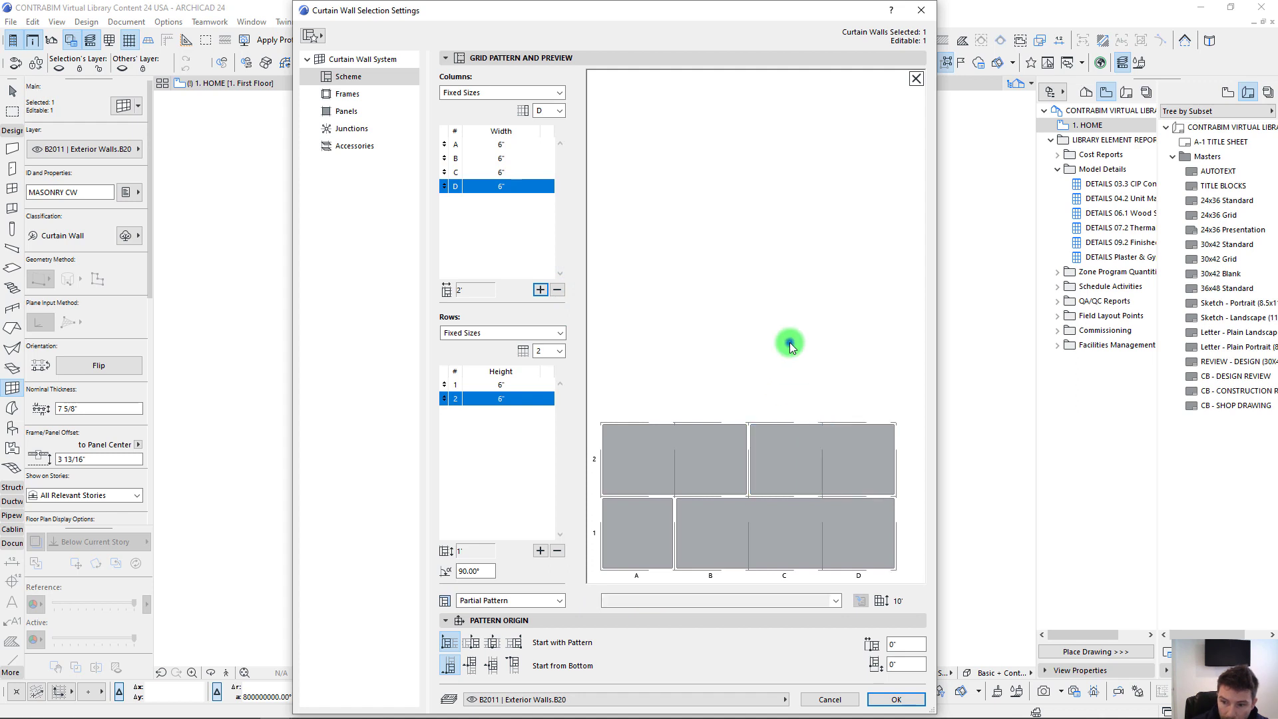
Step: Separate panels C and D in row 1 by assigning Mortar Gap to the division between them
{"action": "left_click", "coordinate": [825, 534]}
{"action": "left_click", "coordinate": [901, 574]}
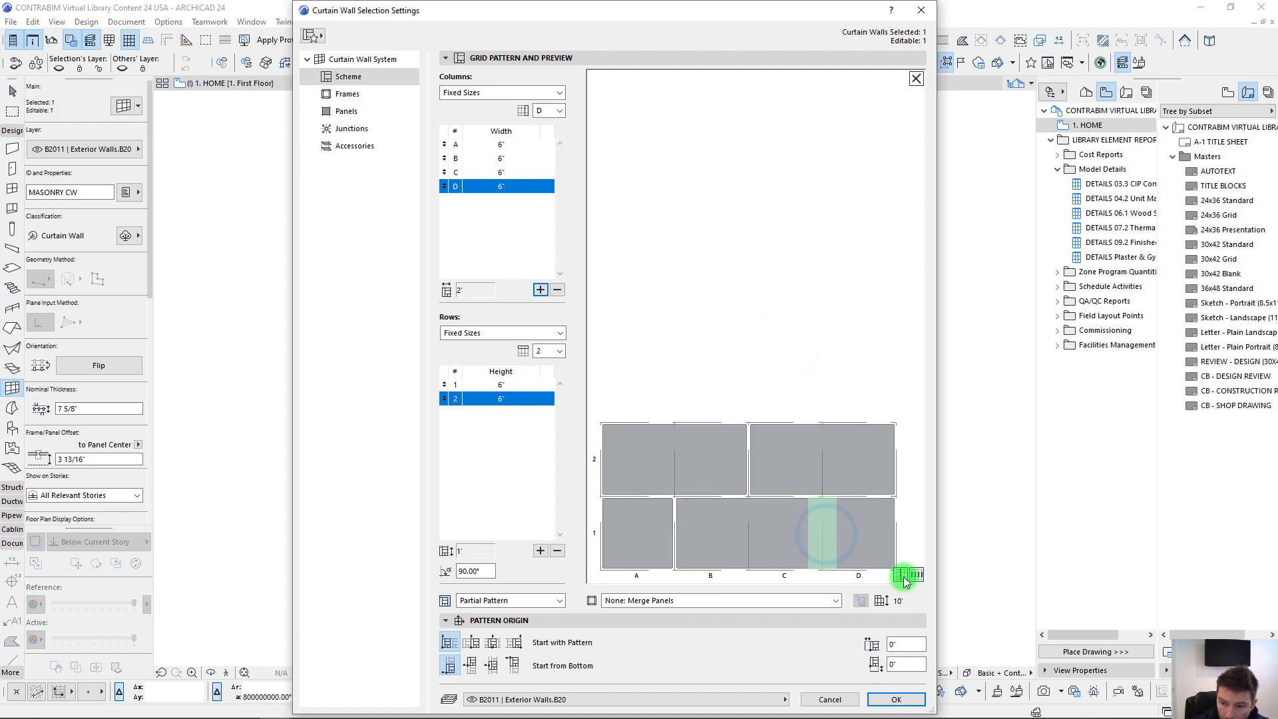
{"action": "left_click", "coordinate": [691, 601]}
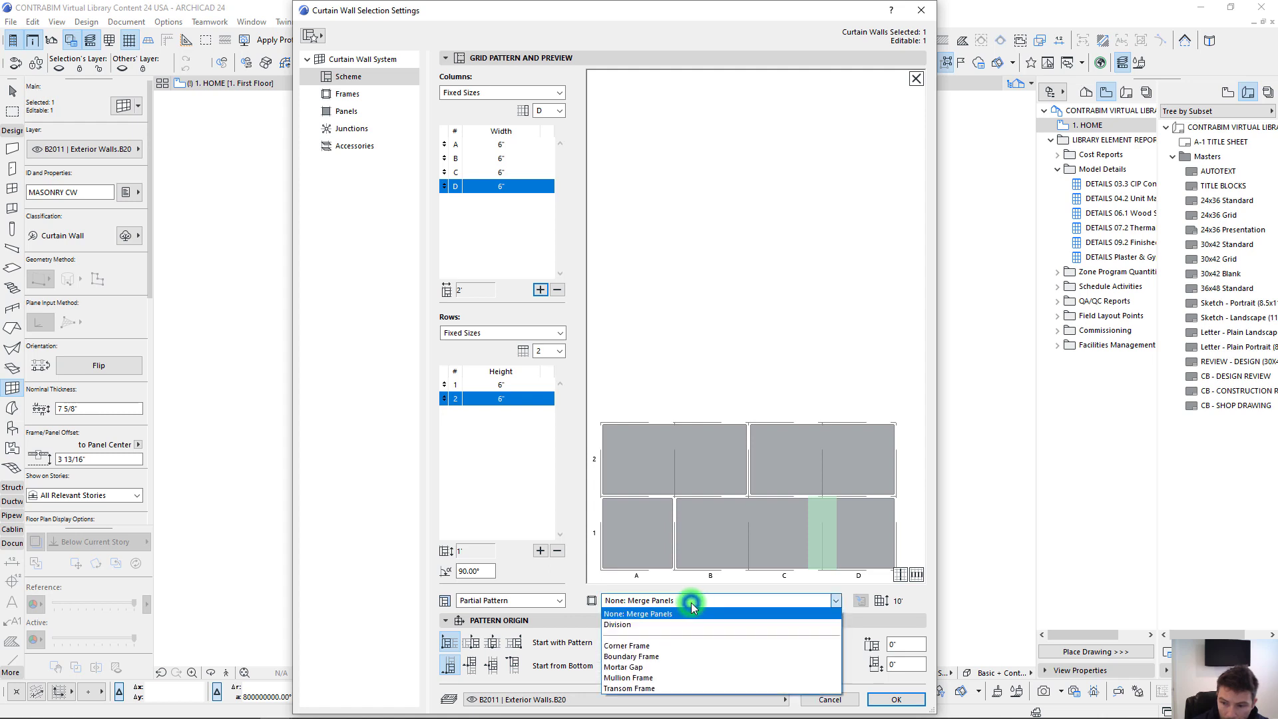
{"action": "left_click", "coordinate": [631, 667]}
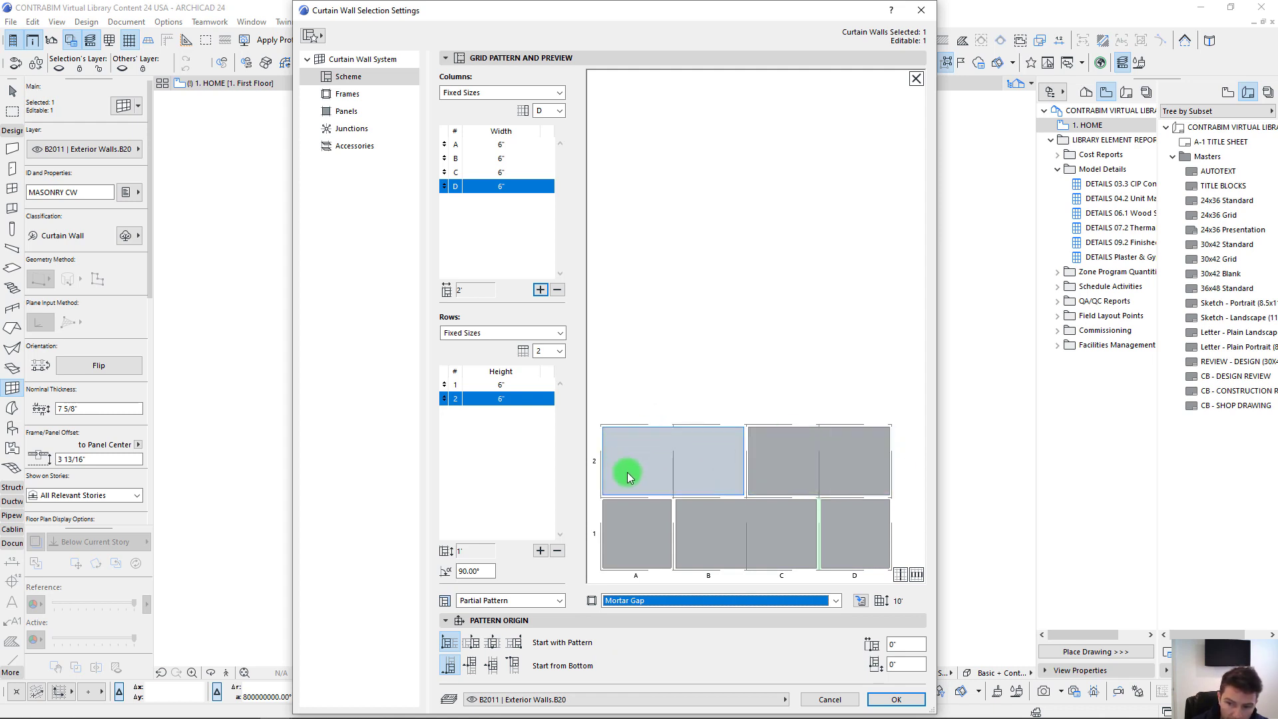
Step: Set the outer edge of panel D in row 1 to None: Merge Panels and apply the pattern to the wall
{"action": "left_click", "coordinate": [893, 530]}
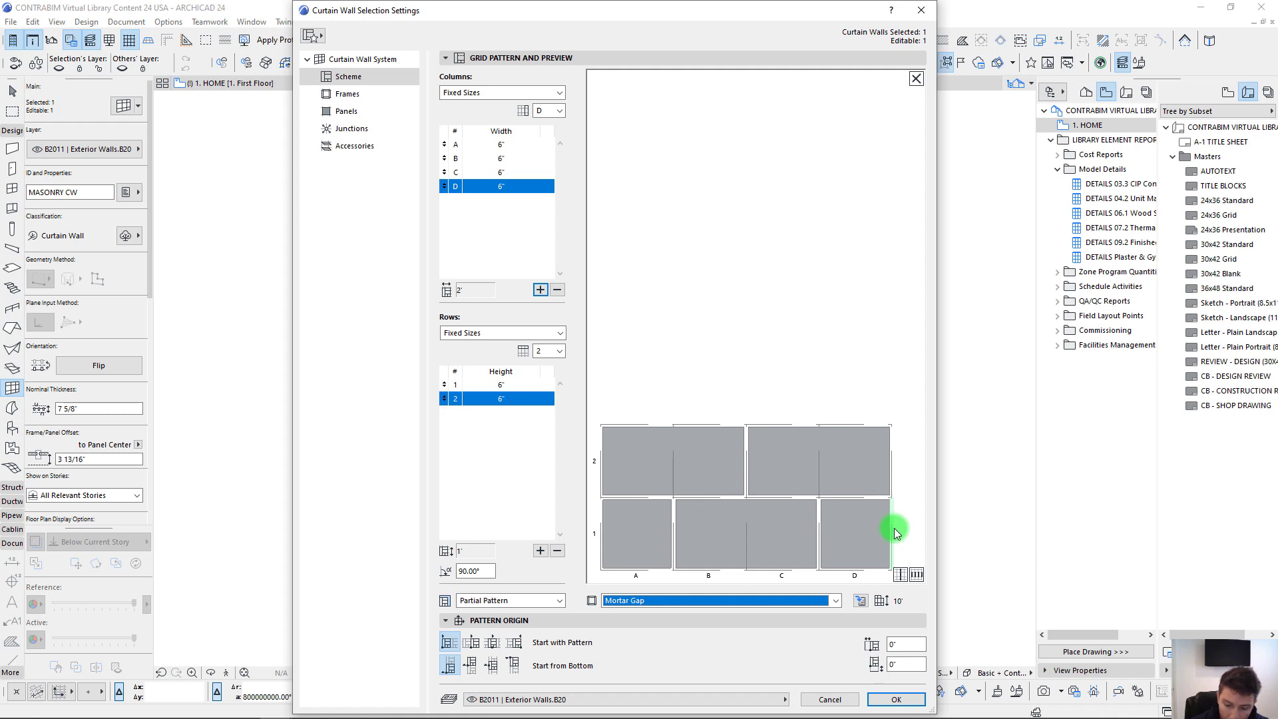
{"action": "left_click", "coordinate": [892, 528]}
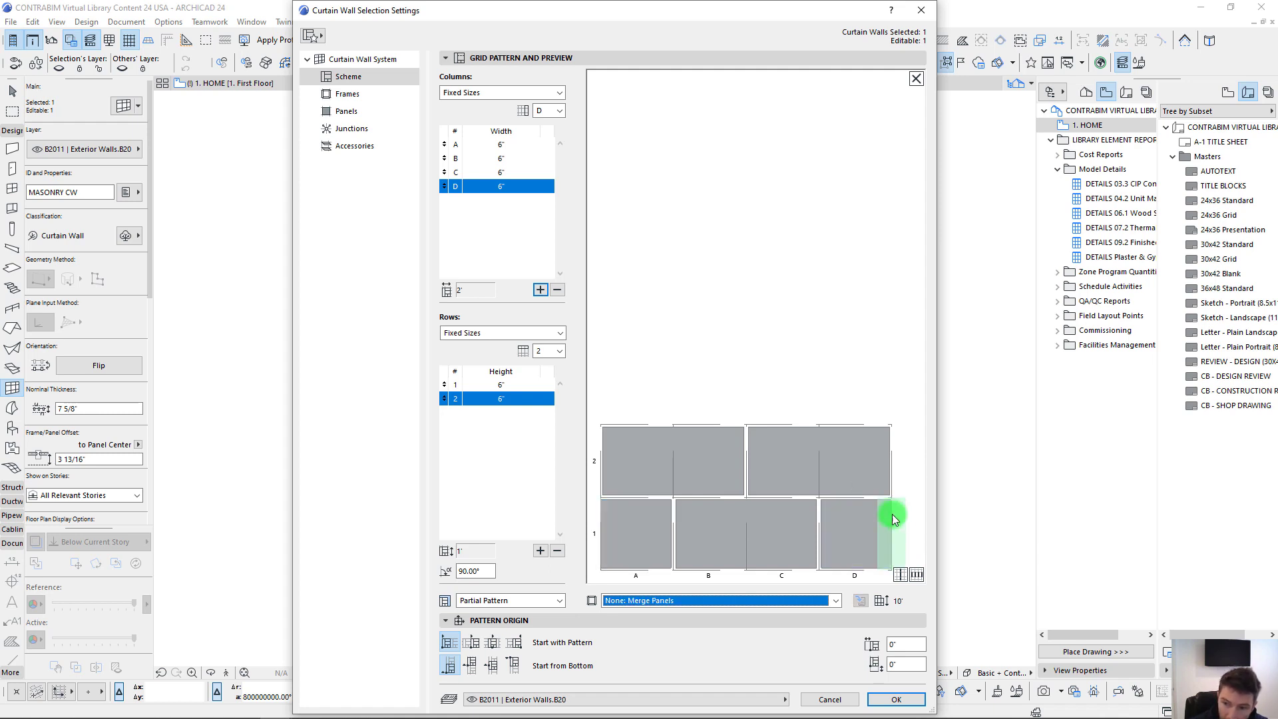
{"action": "left_click", "coordinate": [620, 526]}
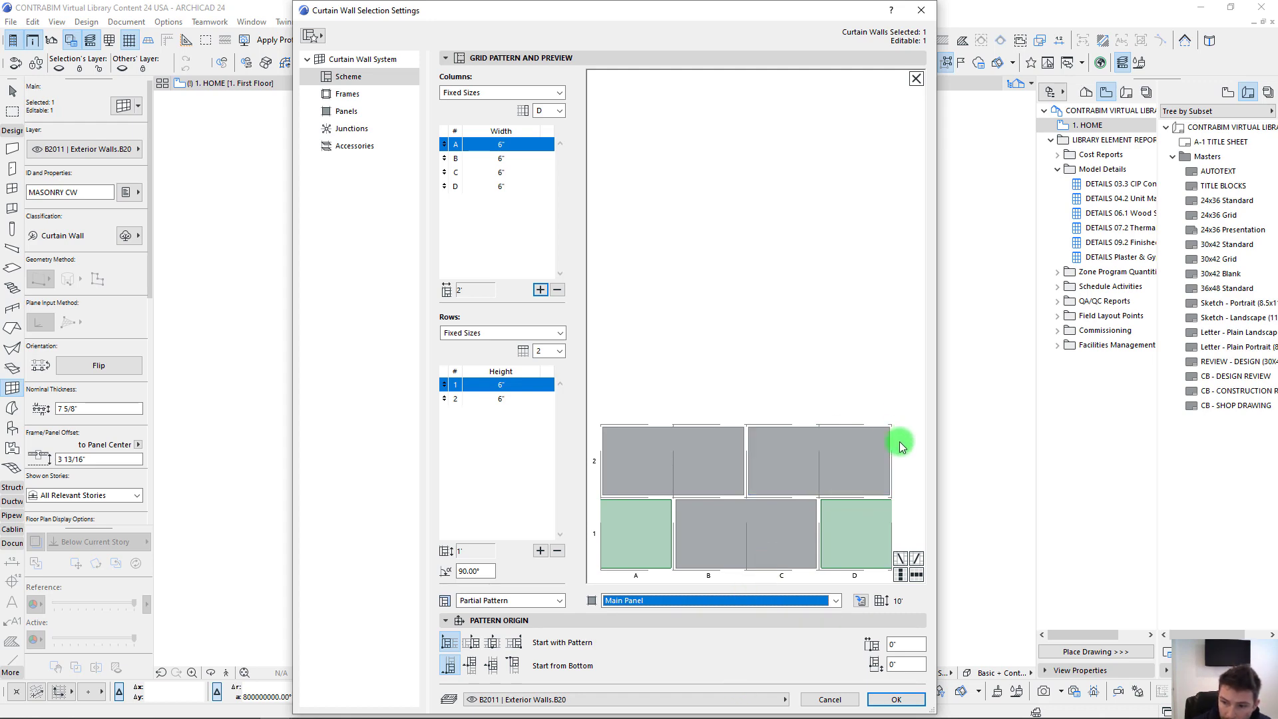
{"action": "left_click", "coordinate": [892, 697]}
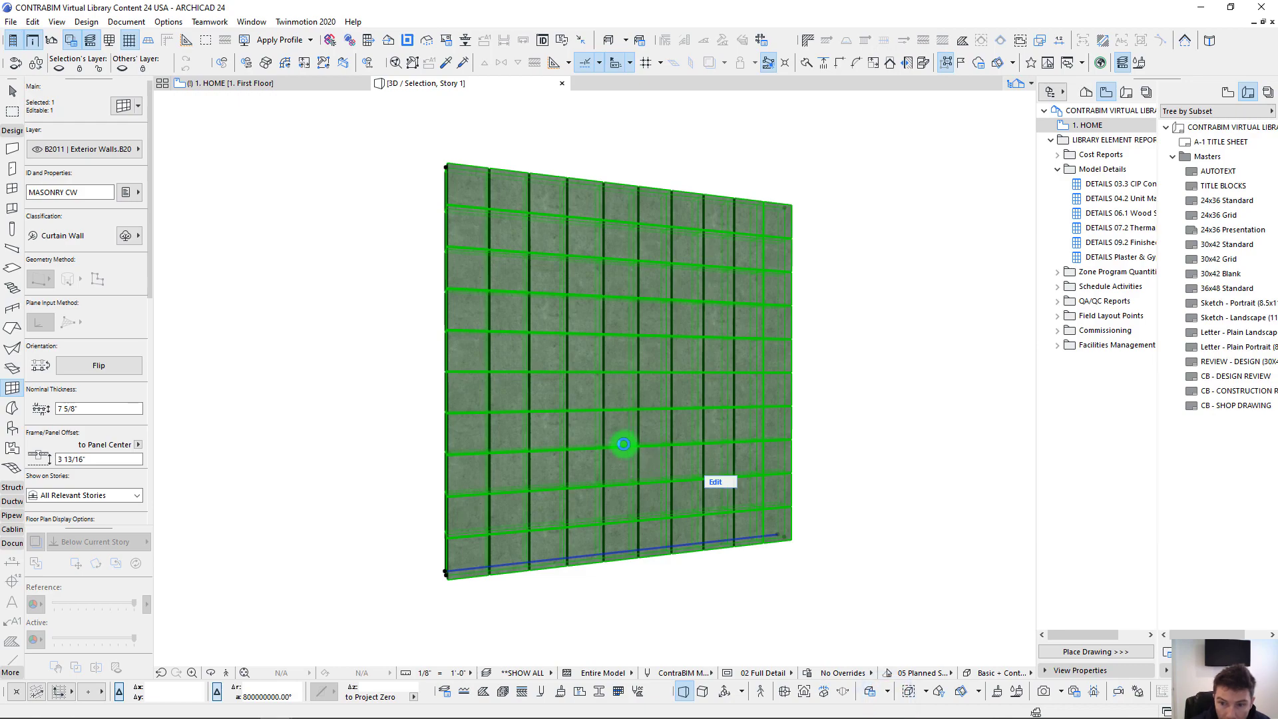
{"action": "mouse_move", "coordinate": [519, 404]}
{"action": "middle_mouse_down", "text": "shift"}
{"action": "mouse_move", "coordinate": [571, 459]}
{"action": "mouse_move", "coordinate": [547, 476]}
{"action": "mouse_move", "coordinate": [679, 342]}
{"action": "mouse_move", "coordinate": [770, 305]}
{"action": "mouse_move", "coordinate": [702, 206]}
{"action": "mouse_move", "coordinate": [820, 368]}
{"action": "mouse_move", "coordinate": [219, 346]}
{"action": "mouse_move", "coordinate": [568, 317]}
{"action": "mouse_move", "coordinate": [632, 348]}
{"action": "mouse_move", "coordinate": [685, 346]}
{"action": "mouse_move", "coordinate": [573, 253]}
{"action": "mouse_move", "coordinate": [502, 519]}
{"action": "mouse_move", "coordinate": [379, 354]}
{"action": "mouse_move", "coordinate": [662, 501]}
{"action": "middle_mouse_up", "text": "shift"}
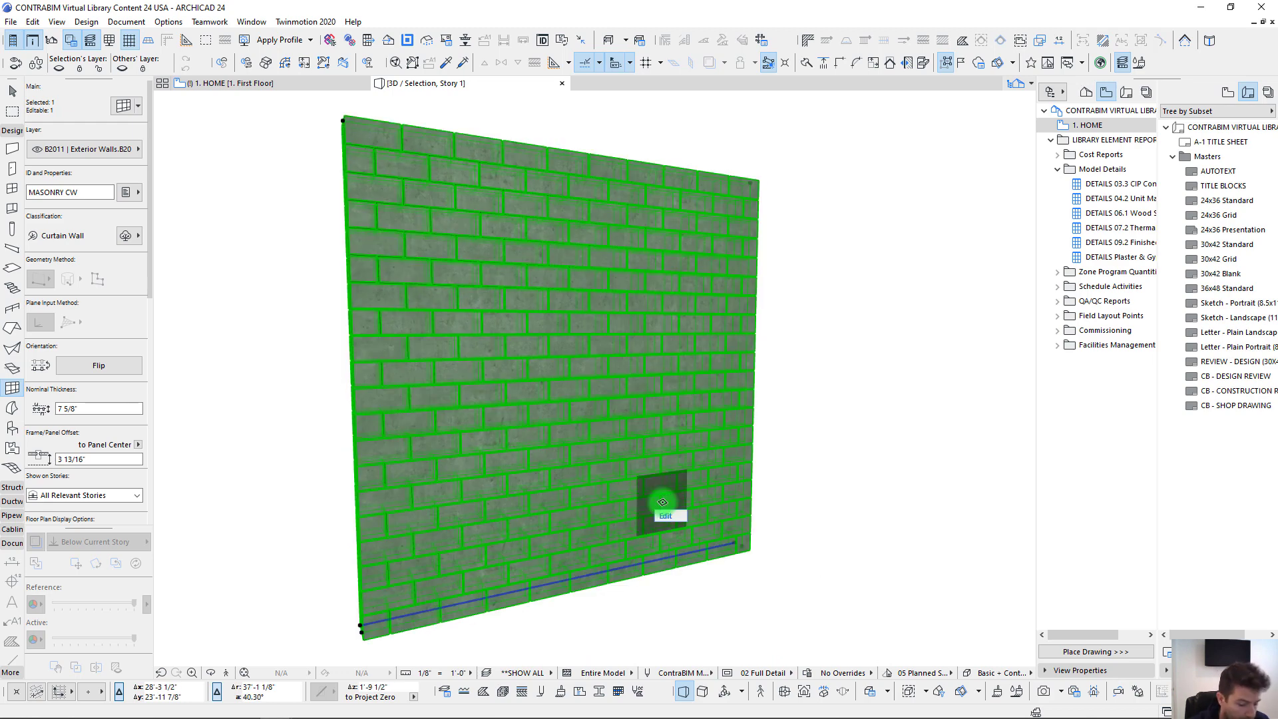
Step: Return to the floor plan and pick up the curtain wall settings from the existing masonry wall that contains the door and wide window
{"action": "key", "text": "F2"}
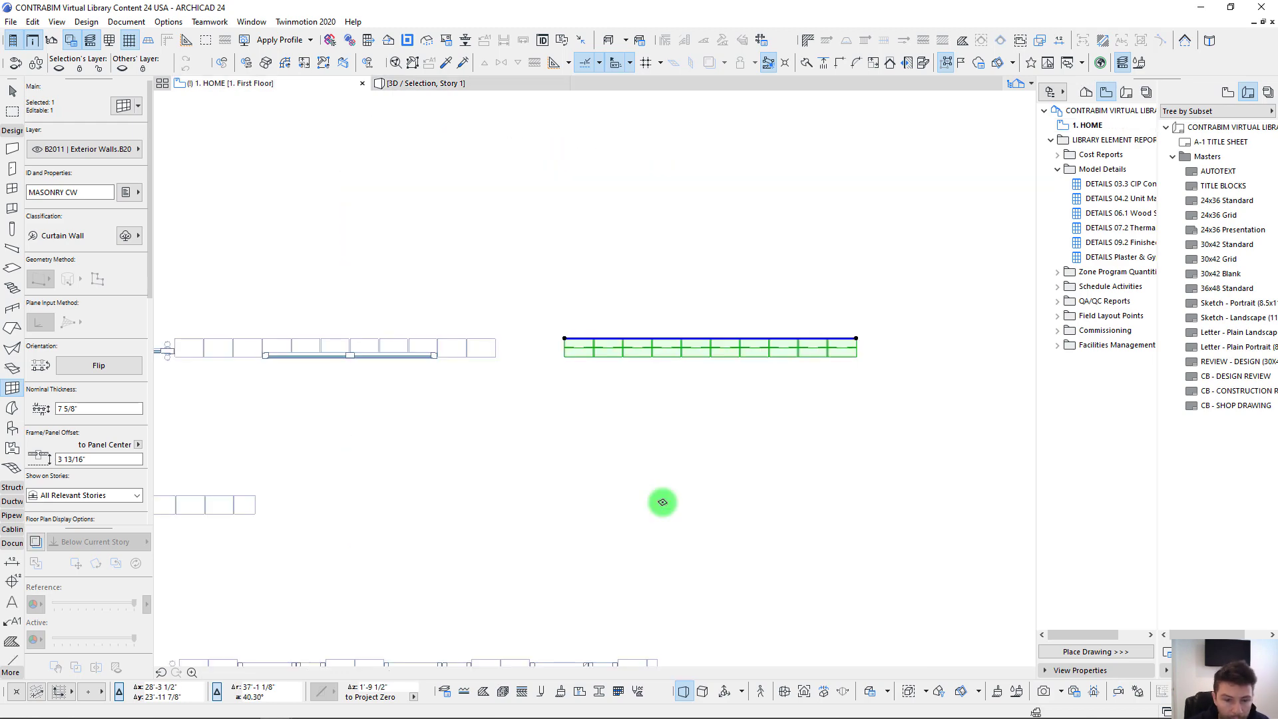
{"action": "key", "text": "Escape"}
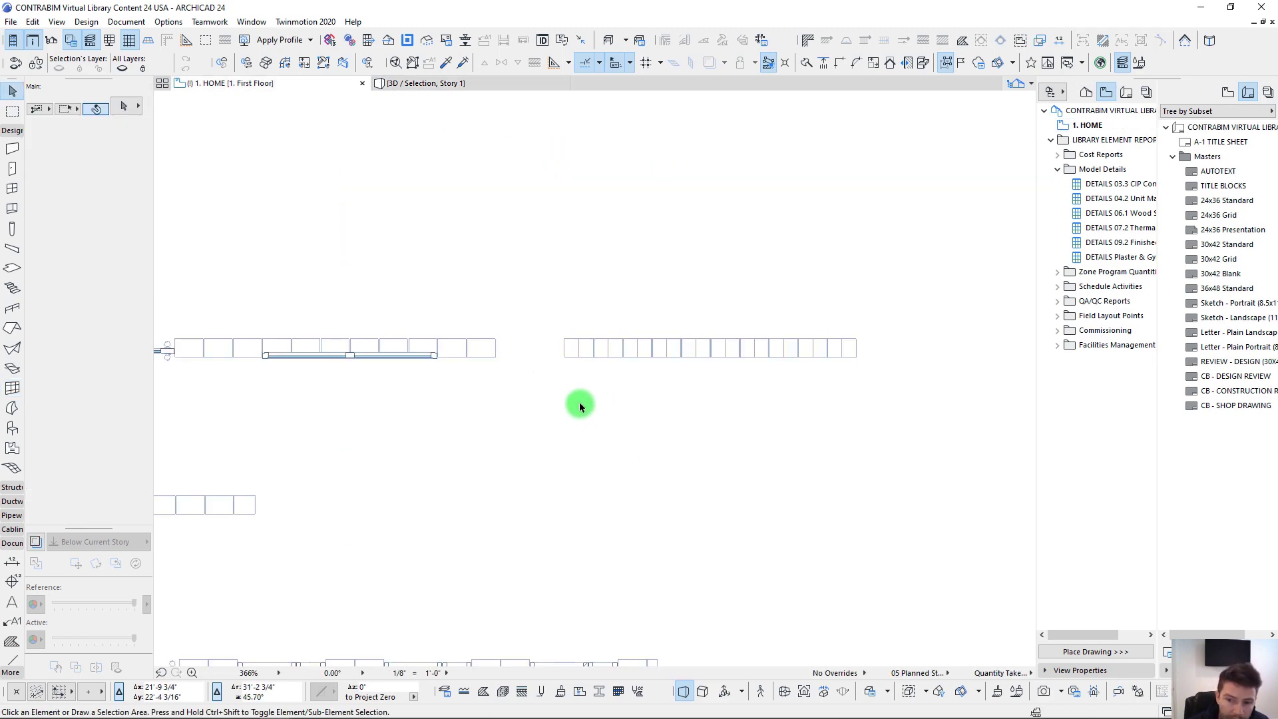
{"action": "scroll", "coordinate": [579, 406], "scroll_direction": "down", "scroll_amount": 3}
{"action": "middle_click_drag", "start_coordinate": [577, 383], "coordinate": [604, 358]}
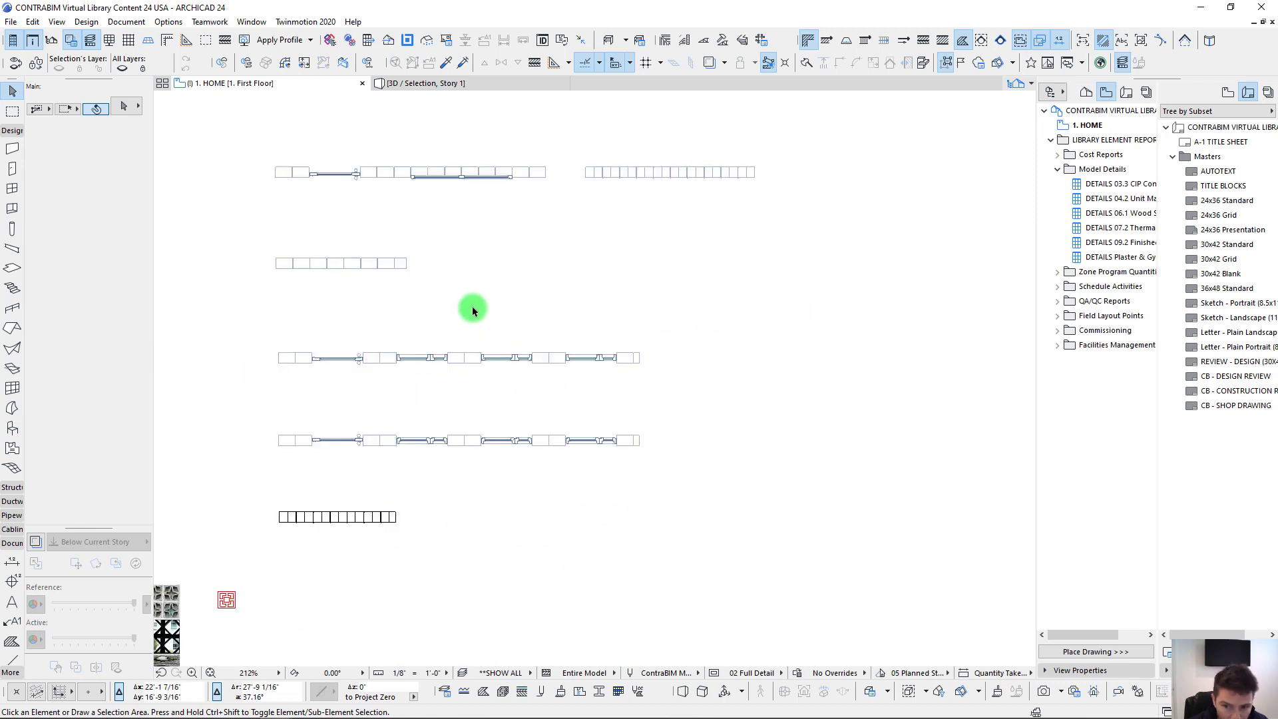
{"action": "middle_click_drag", "start_coordinate": [473, 309], "coordinate": [553, 280]}
{"action": "scroll", "coordinate": [371, 160], "scroll_direction": "up", "scroll_amount": 2}
{"action": "scroll", "coordinate": [369, 163], "scroll_direction": "up", "scroll_amount": 2}
{"action": "middle_click_drag", "start_coordinate": [368, 162], "coordinate": [357, 255]}
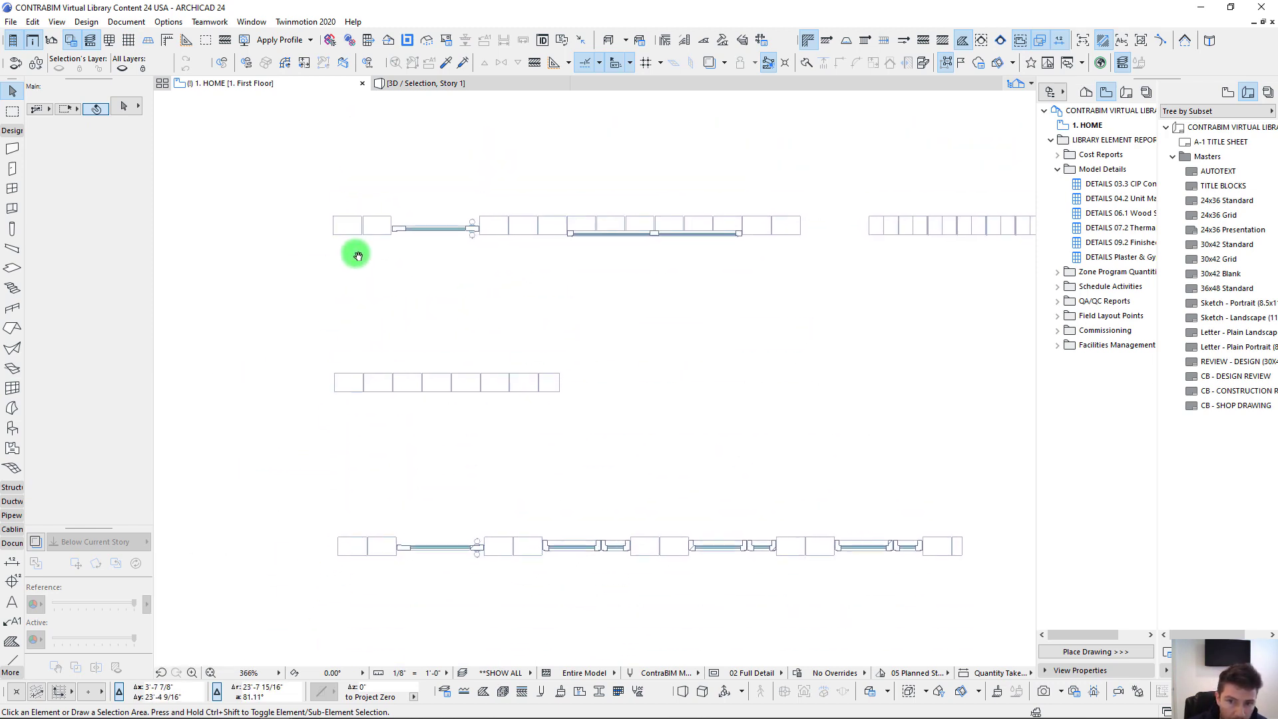
{"action": "left_click", "coordinate": [344, 220]}
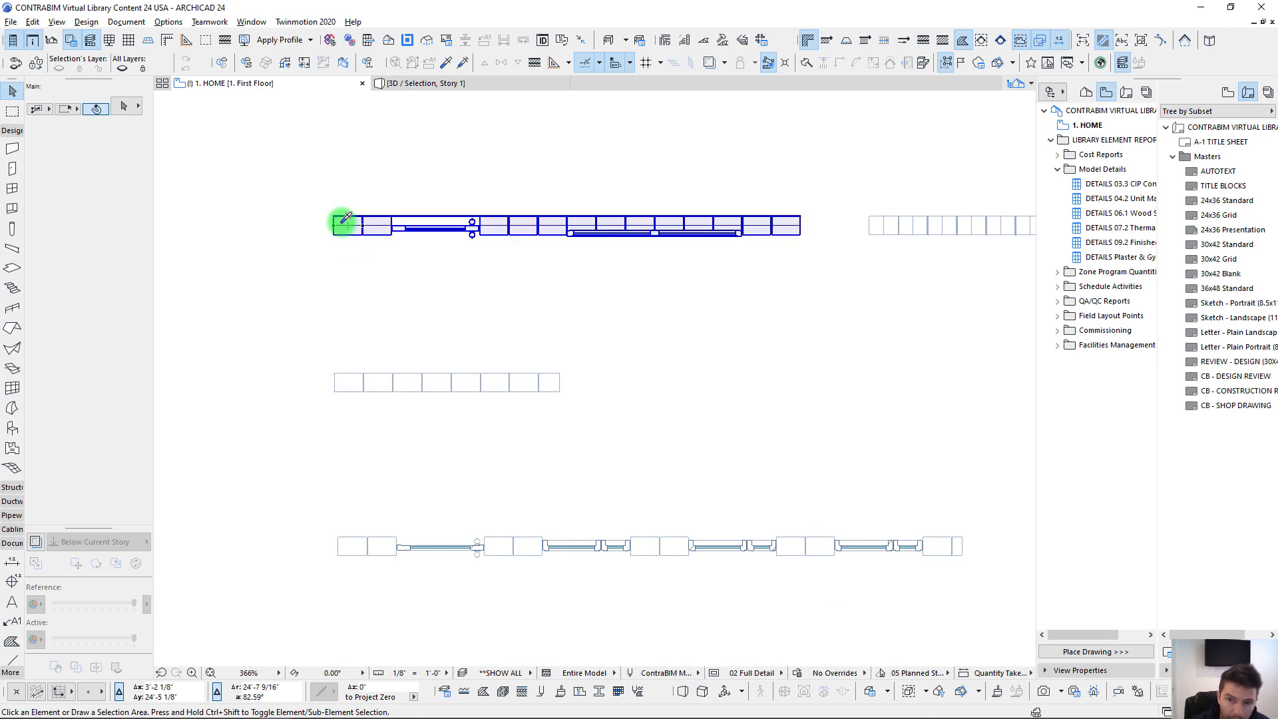
{"action": "left_click", "coordinate": [342, 222], "text": "alt"}
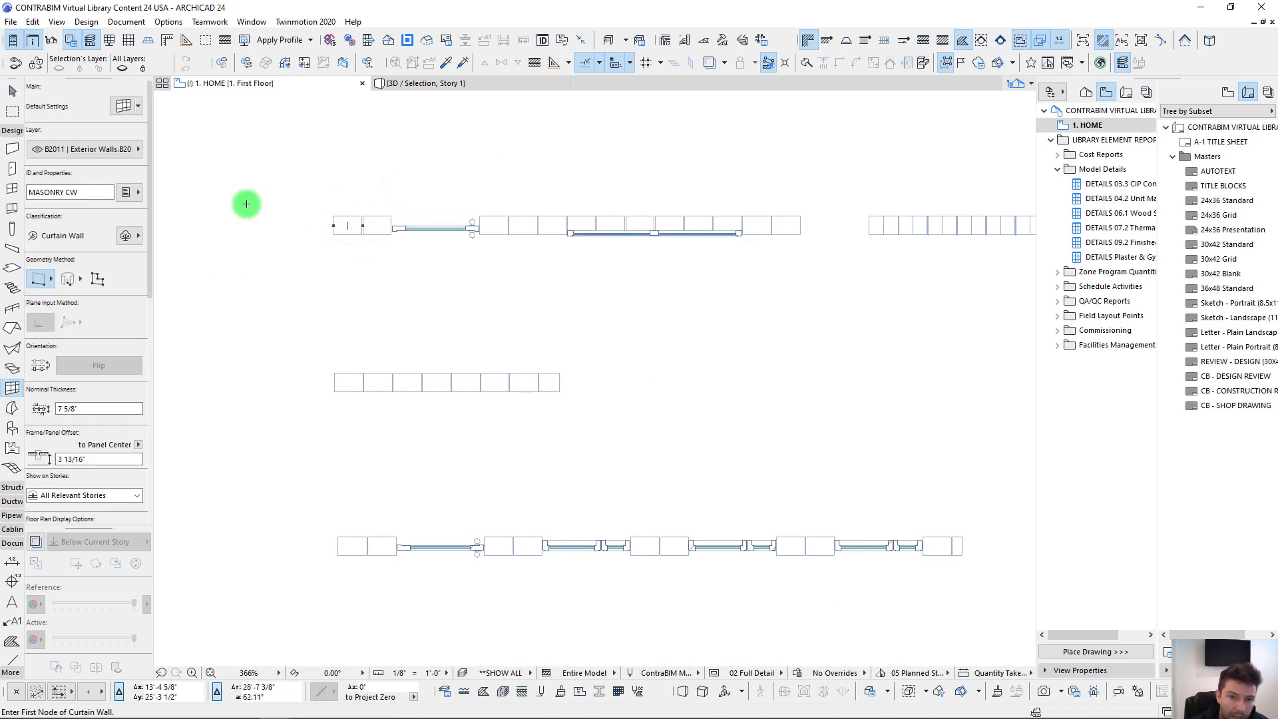
Step: Examine the reference images of decorative breeze block patterns and the block outlines drawn beside them on the floor plan
{"action": "scroll", "coordinate": [638, 339], "scroll_direction": "down", "scroll_amount": 2}
{"action": "middle_click_drag", "start_coordinate": [638, 339], "coordinate": [291, 351]}
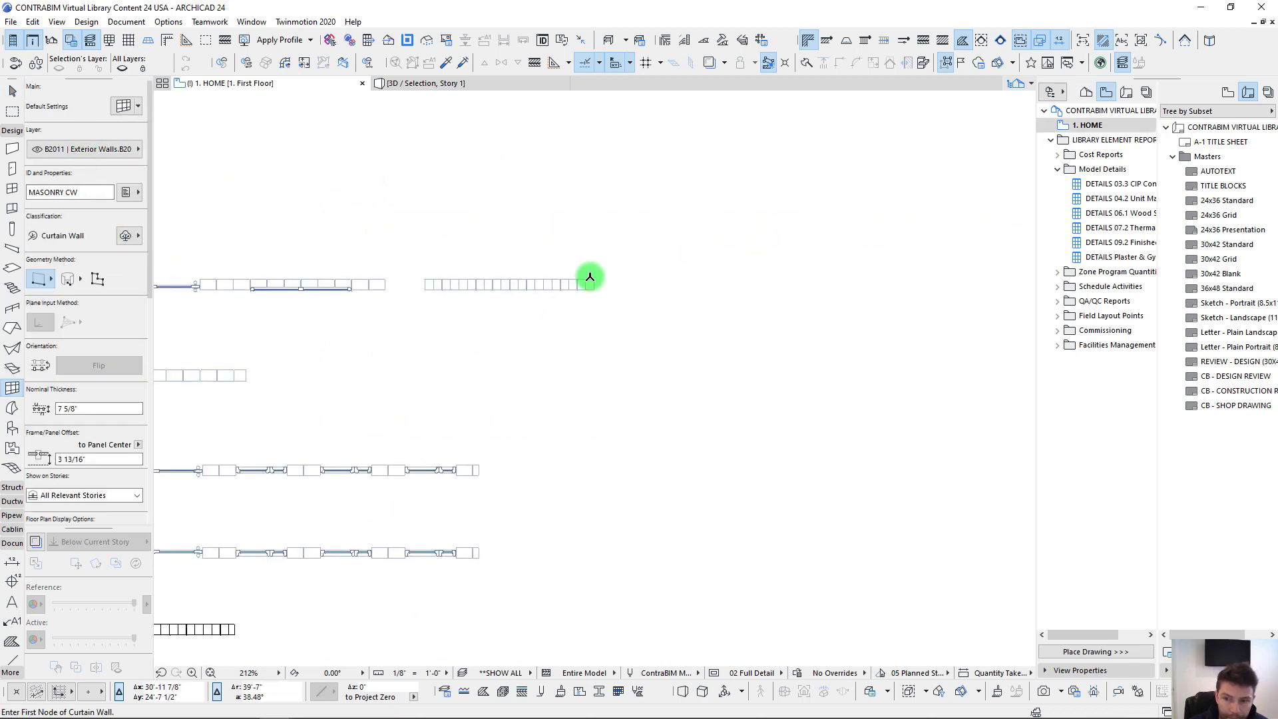
{"action": "middle_click_drag", "start_coordinate": [481, 355], "coordinate": [677, 260]}
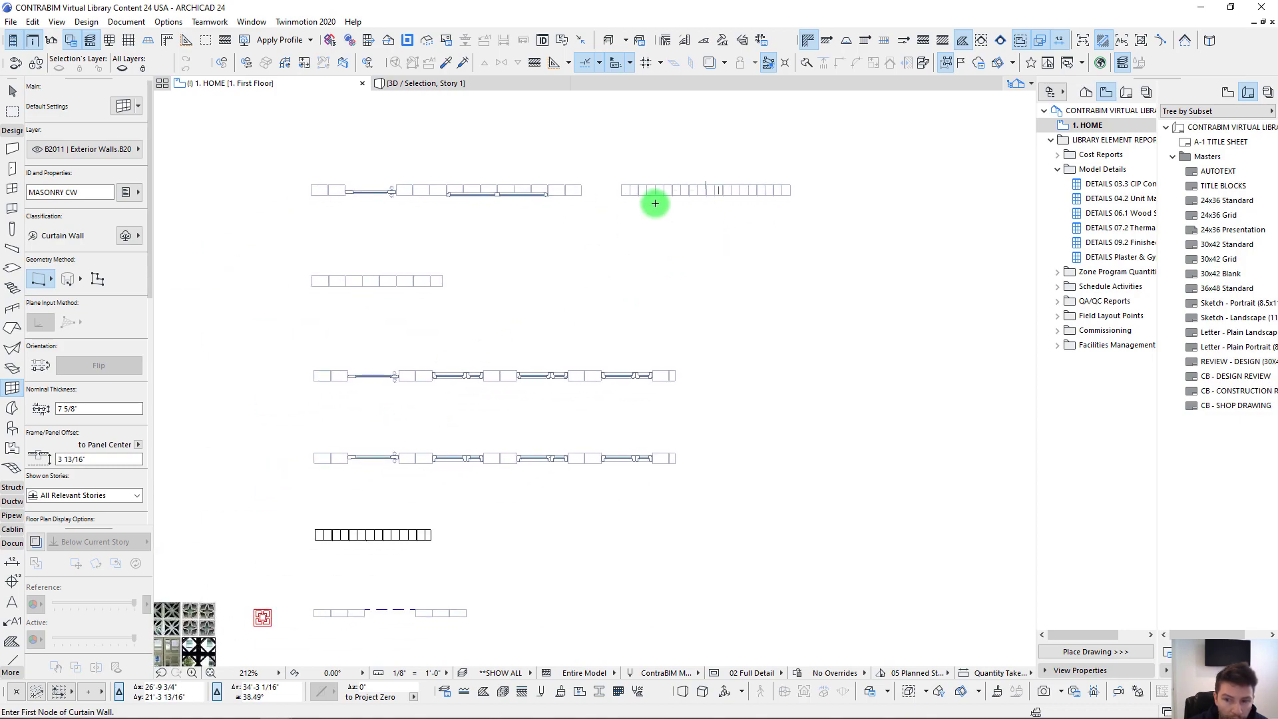
{"action": "middle_click_drag", "start_coordinate": [394, 464], "coordinate": [690, 180]}
{"action": "scroll", "coordinate": [376, 492], "scroll_direction": "up", "scroll_amount": 5}
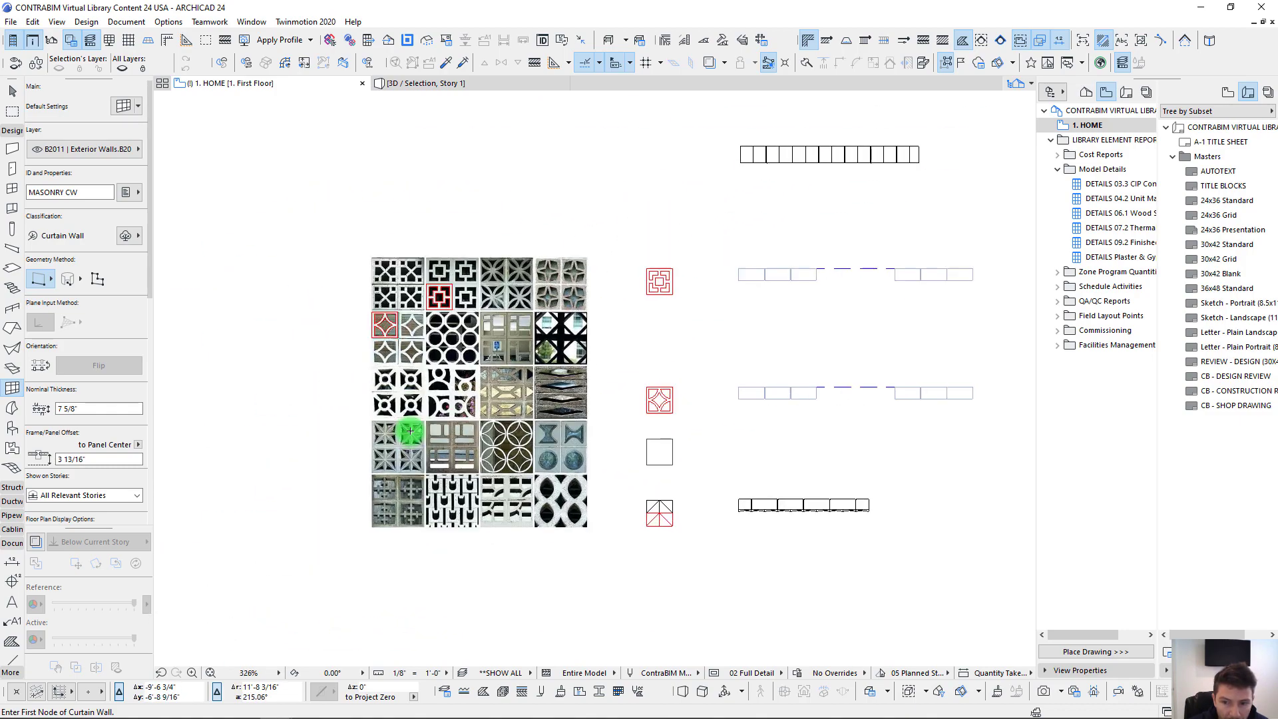
{"action": "scroll", "coordinate": [371, 457], "scroll_direction": "down", "scroll_amount": 2}
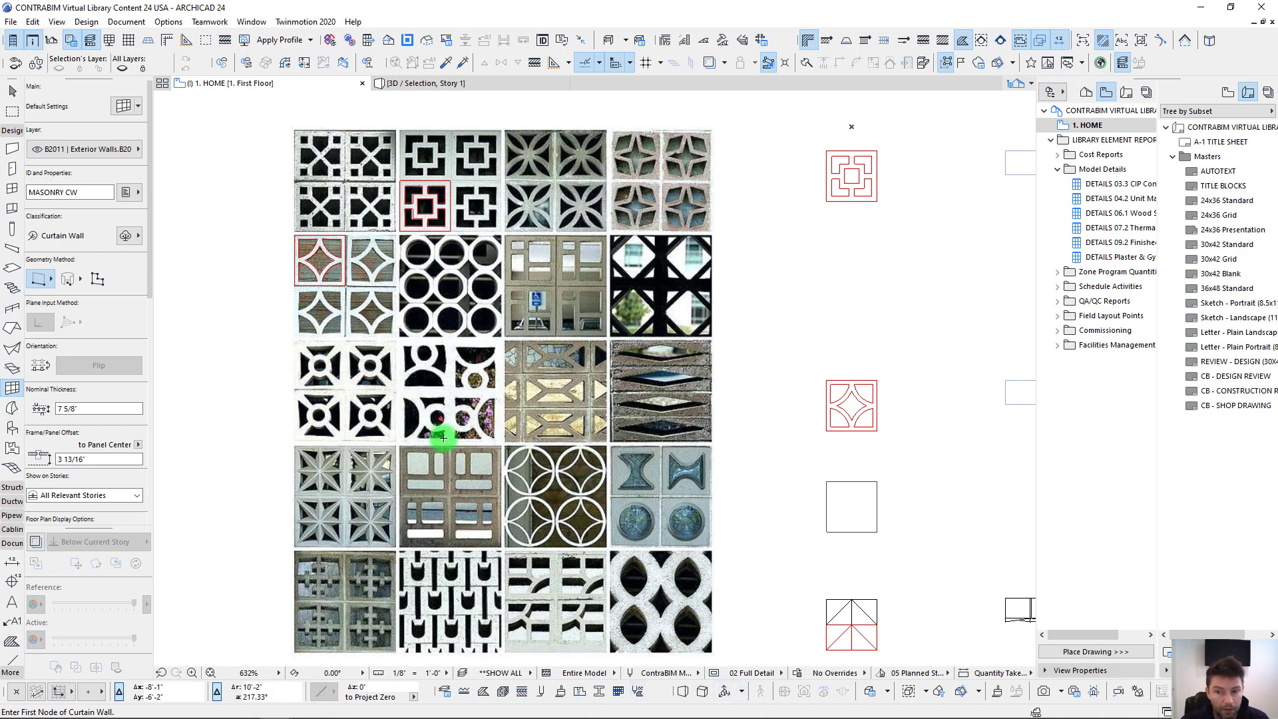
{"action": "scroll", "coordinate": [386, 177], "scroll_direction": "up", "scroll_amount": 3}
{"action": "middle_click_drag", "start_coordinate": [387, 175], "coordinate": [391, 220]}
{"action": "scroll", "coordinate": [677, 290], "scroll_direction": "down", "scroll_amount": 3}
{"action": "middle_click_drag", "start_coordinate": [677, 289], "coordinate": [596, 259]}
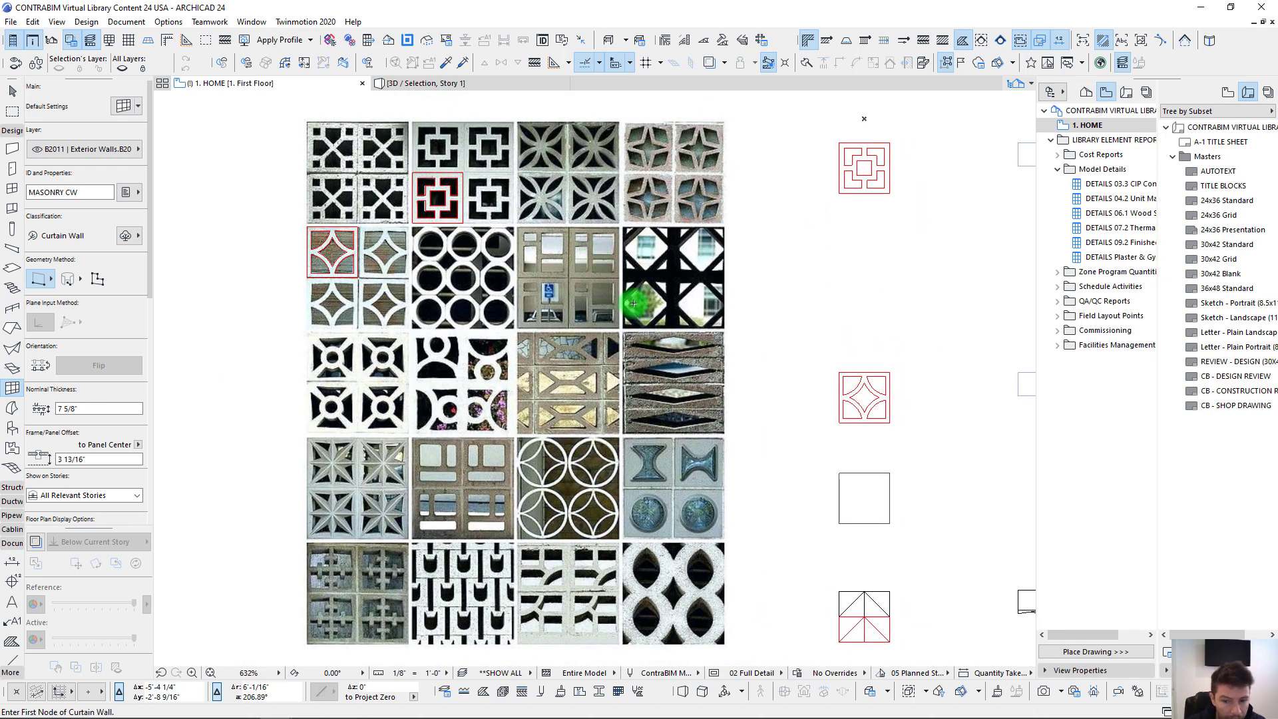
{"action": "middle_click_drag", "start_coordinate": [544, 274], "coordinate": [499, 271]}
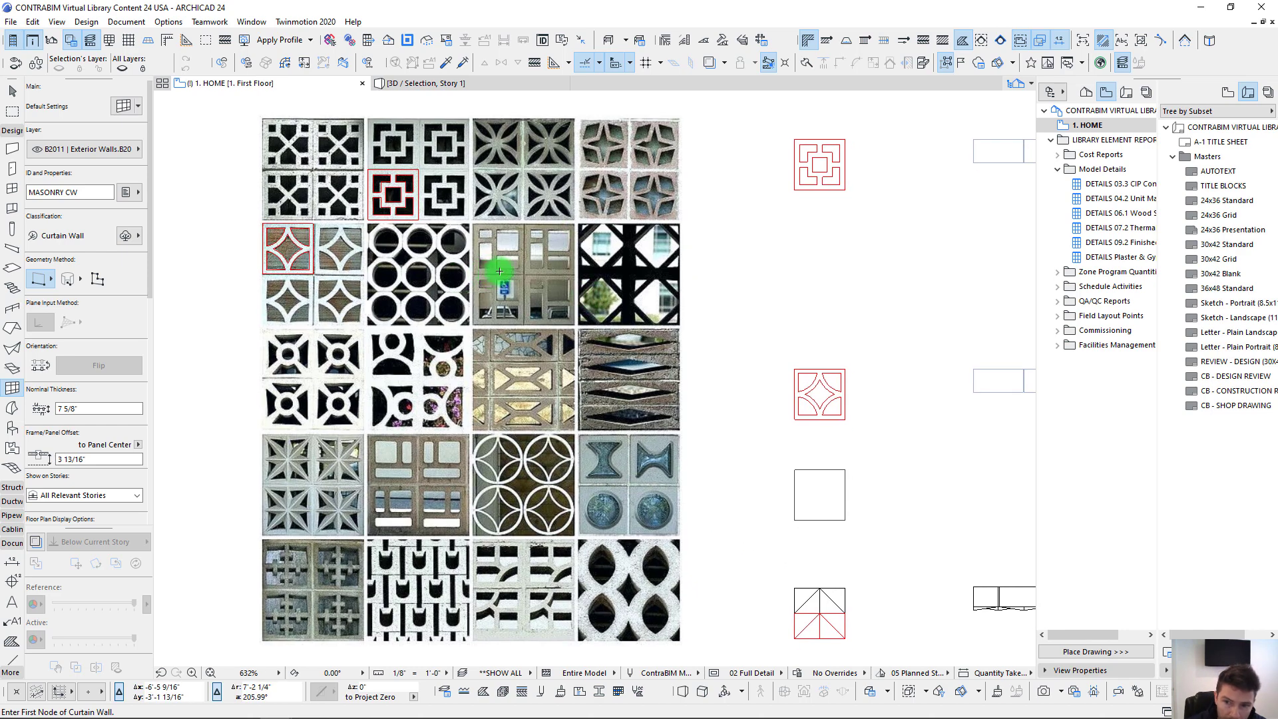
{"action": "key", "text": "shift"}
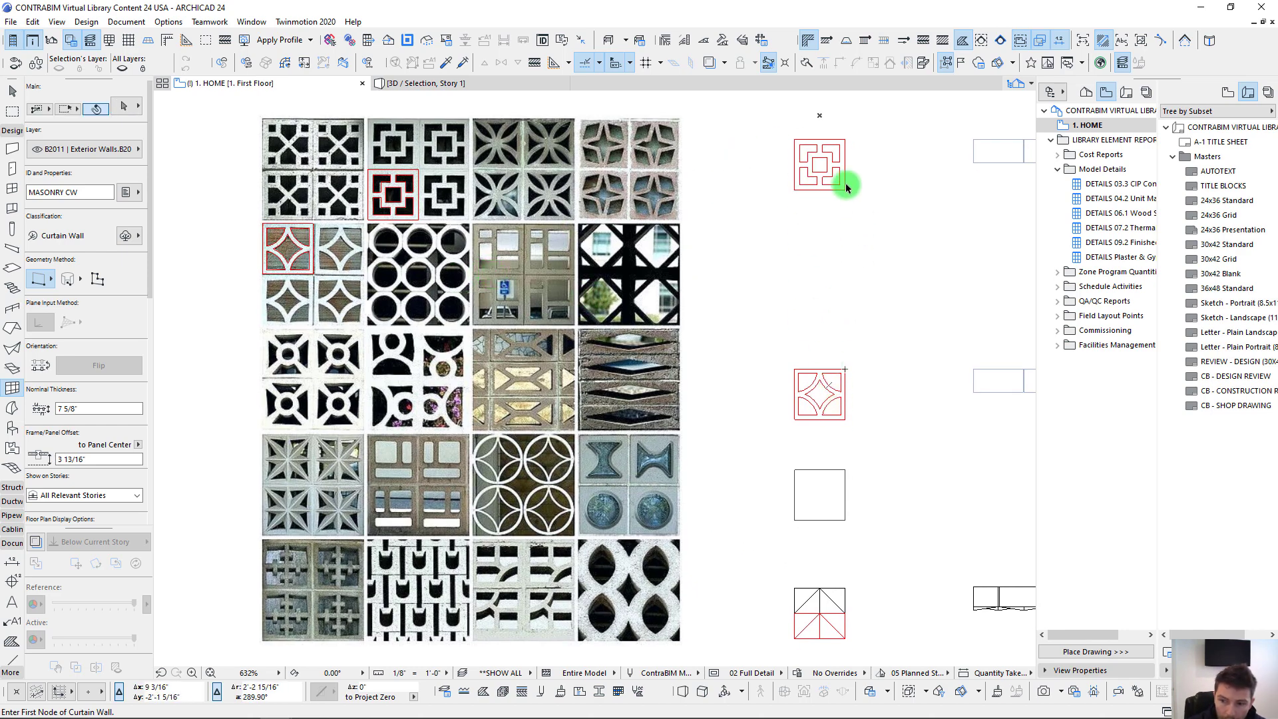
{"action": "scroll", "coordinate": [699, 286], "scroll_direction": "down", "scroll_amount": 3}
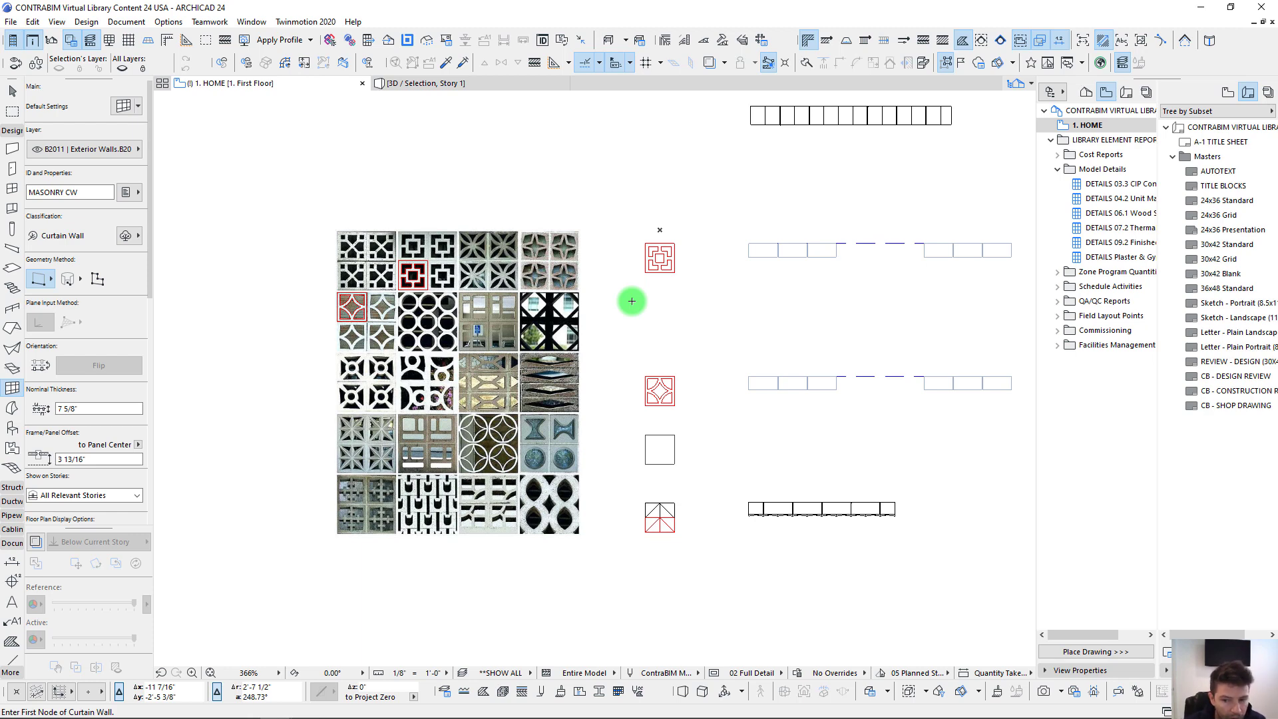
Step: Place a 10' long masonry curtain wall in line with the existing block wall's top edge, leaving a gap beyond its end
{"action": "scroll", "coordinate": [724, 214], "scroll_direction": "down", "scroll_amount": 3}
{"action": "middle_click_drag", "start_coordinate": [961, 196], "coordinate": [567, 322]}
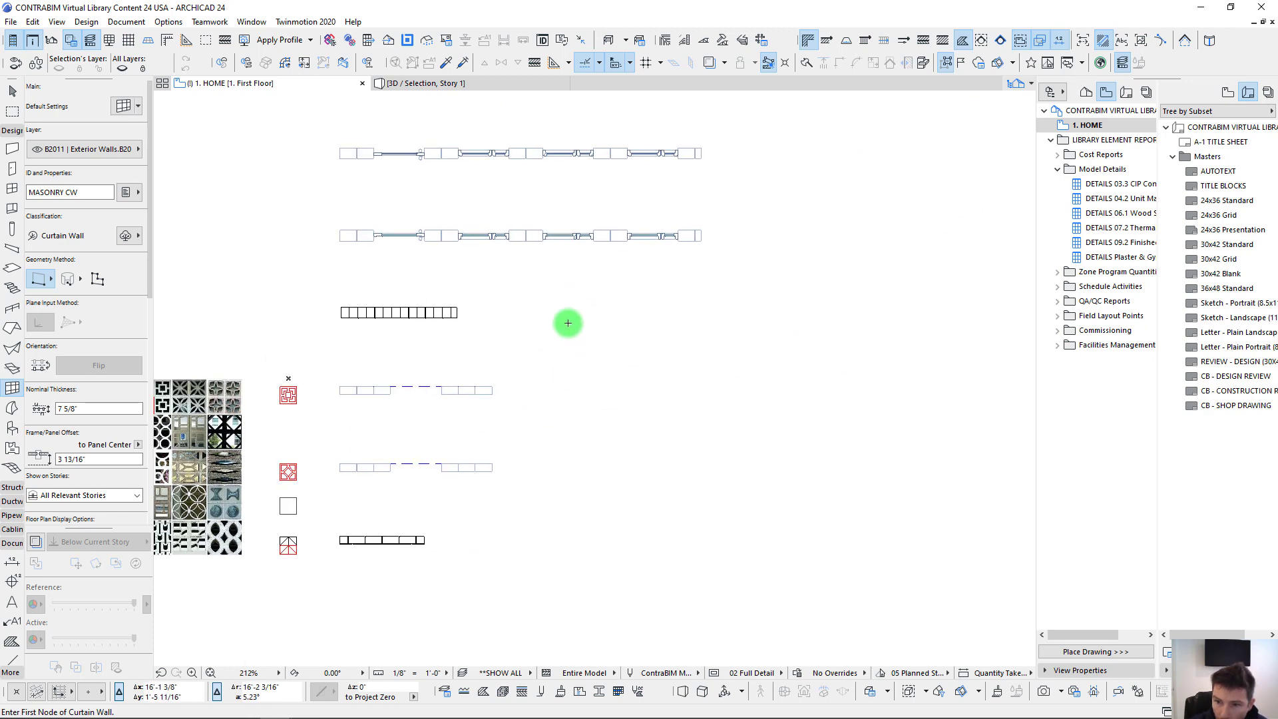
{"action": "scroll", "coordinate": [717, 149], "scroll_direction": "up", "scroll_amount": 1}
{"action": "middle_click_drag", "start_coordinate": [719, 143], "coordinate": [619, 402]}
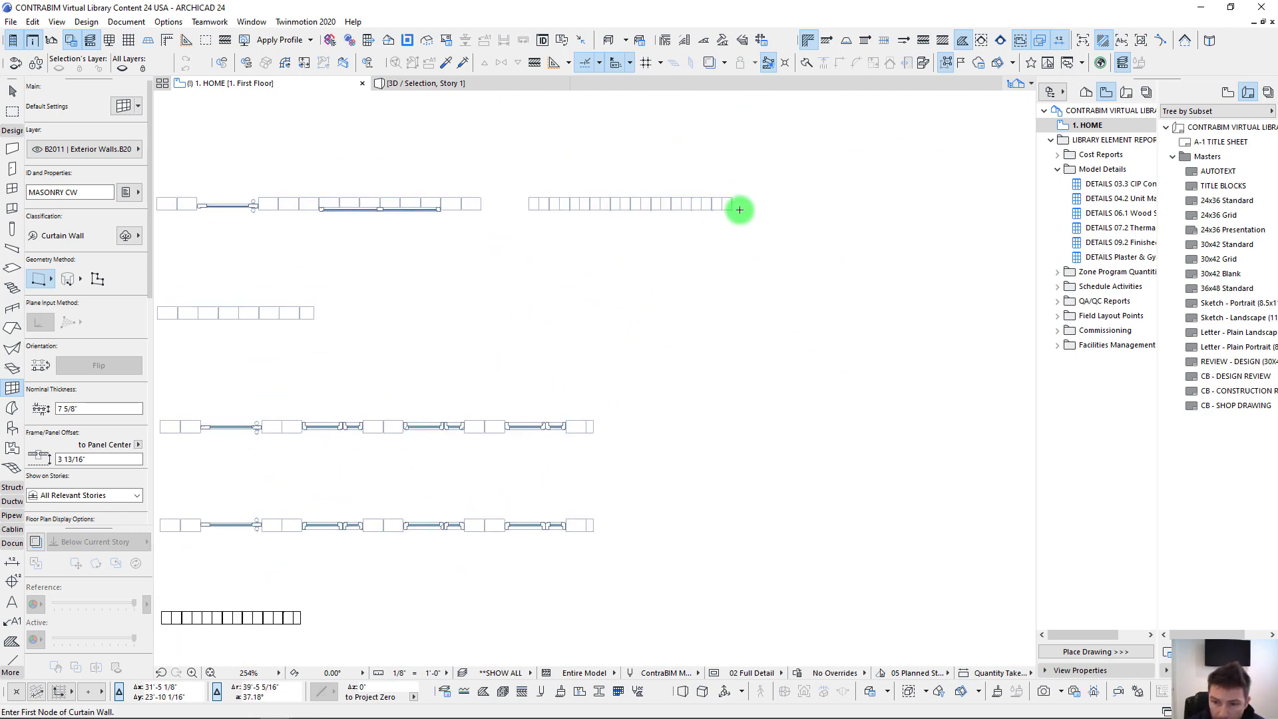
{"action": "scroll", "coordinate": [739, 209], "scroll_direction": "up", "scroll_amount": 4}
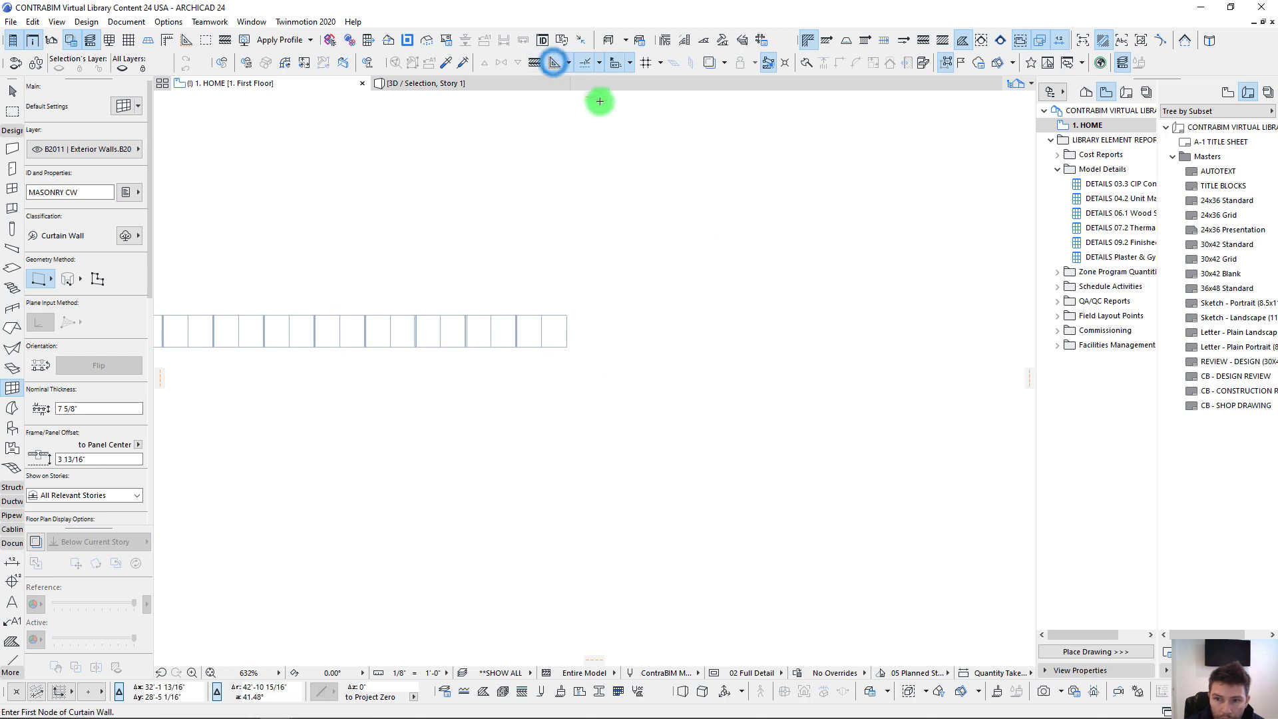
{"action": "left_click_drag", "start_coordinate": [594, 97], "coordinate": [563, 324]}
{"action": "middle_click_drag", "start_coordinate": [765, 356], "coordinate": [651, 382]}
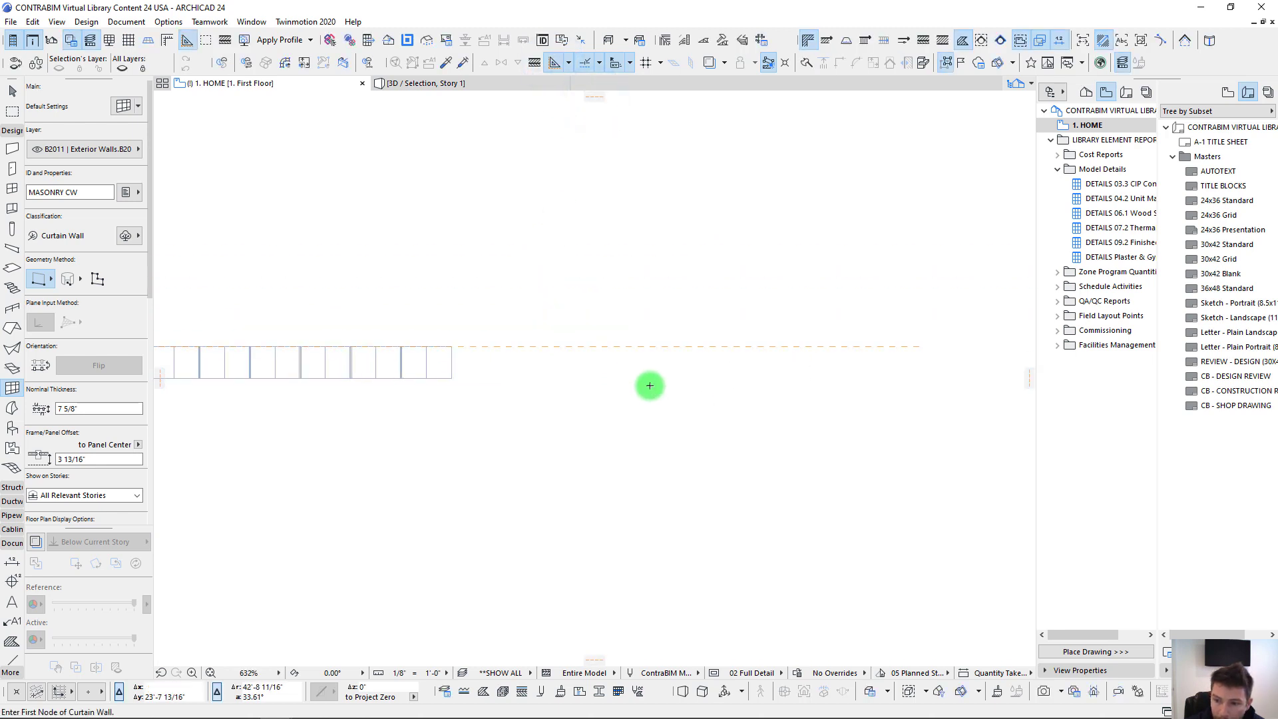
{"action": "left_click", "coordinate": [582, 346]}
{"action": "scroll", "coordinate": [758, 345], "scroll_direction": "down", "scroll_amount": 2}
{"action": "middle_click_drag", "start_coordinate": [843, 362], "coordinate": [717, 361]}
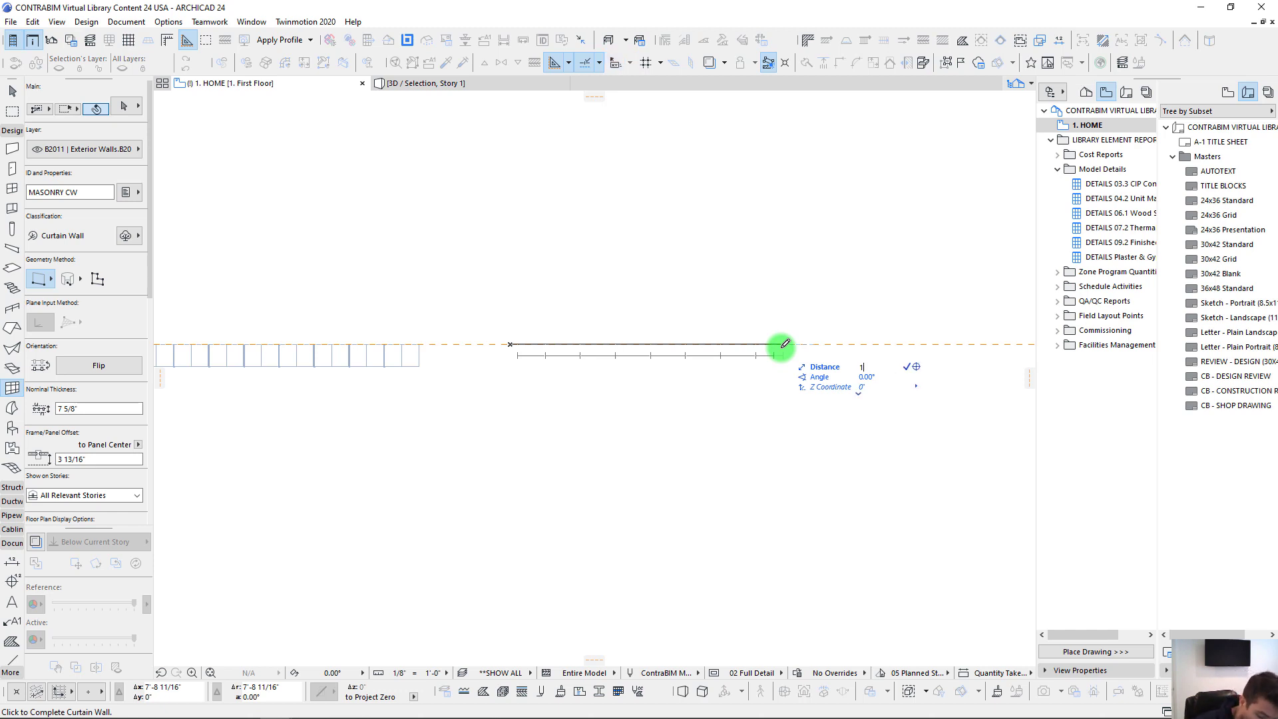
{"action": "key", "text": "Return"}
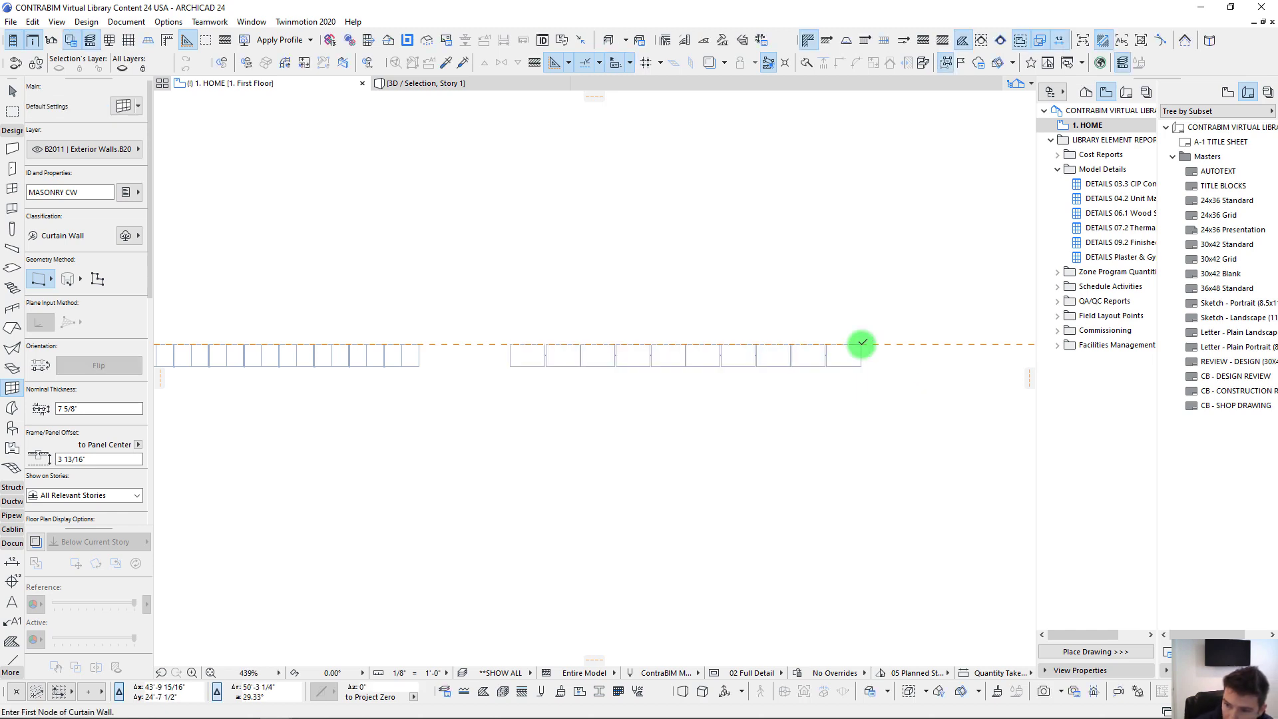
Step: Show only the new curtain wall in 3D and open its panel class settings
{"action": "left_click", "coordinate": [856, 360], "text": "shift"}
{"action": "key", "text": "F5"}
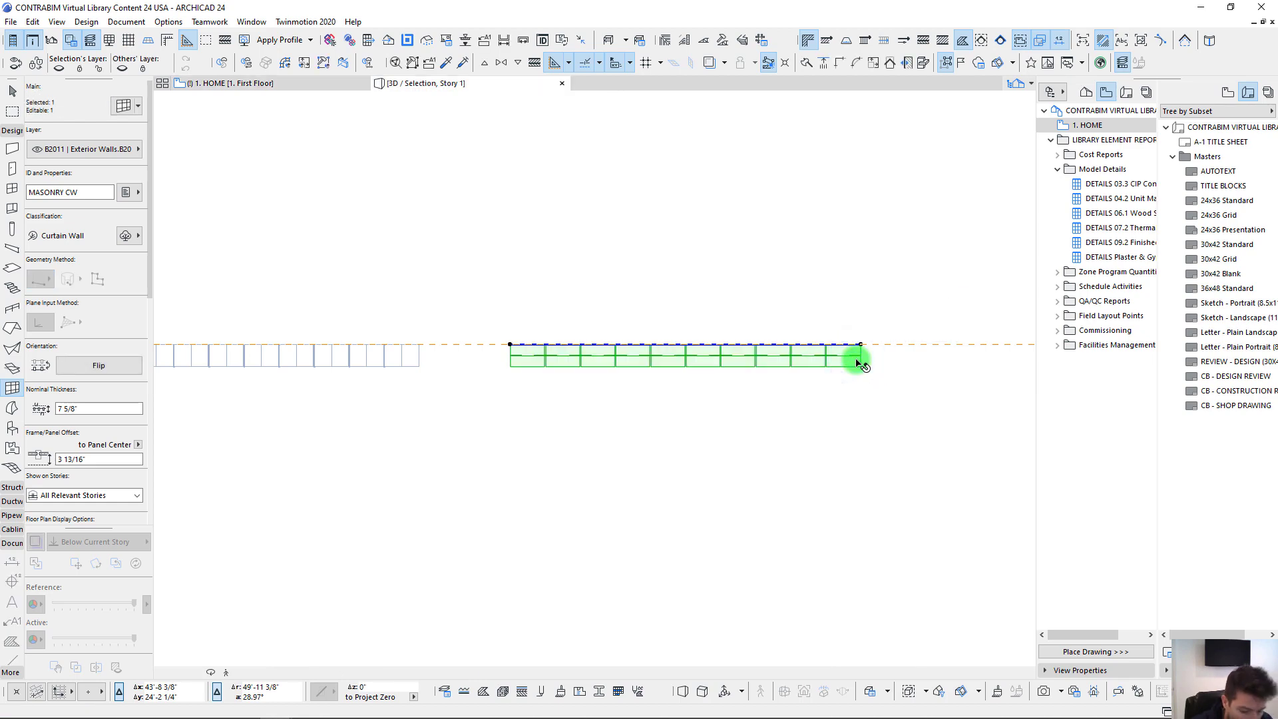
{"action": "middle_click_drag", "start_coordinate": [758, 313], "coordinate": [733, 262], "text": "shift"}
{"action": "scroll", "coordinate": [630, 417], "scroll_direction": "up", "scroll_amount": 1}
{"action": "middle_click_drag", "start_coordinate": [631, 417], "coordinate": [630, 417], "text": "shift"}
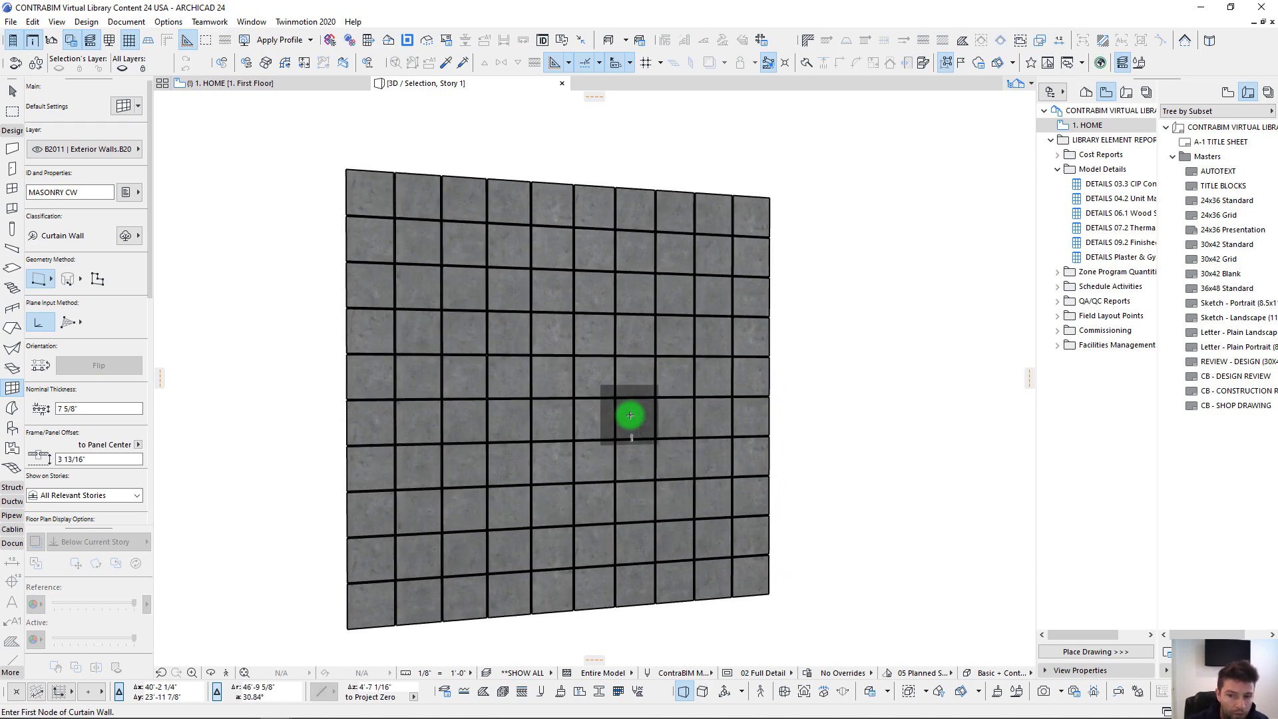
{"action": "left_click", "coordinate": [559, 420], "text": "shift"}
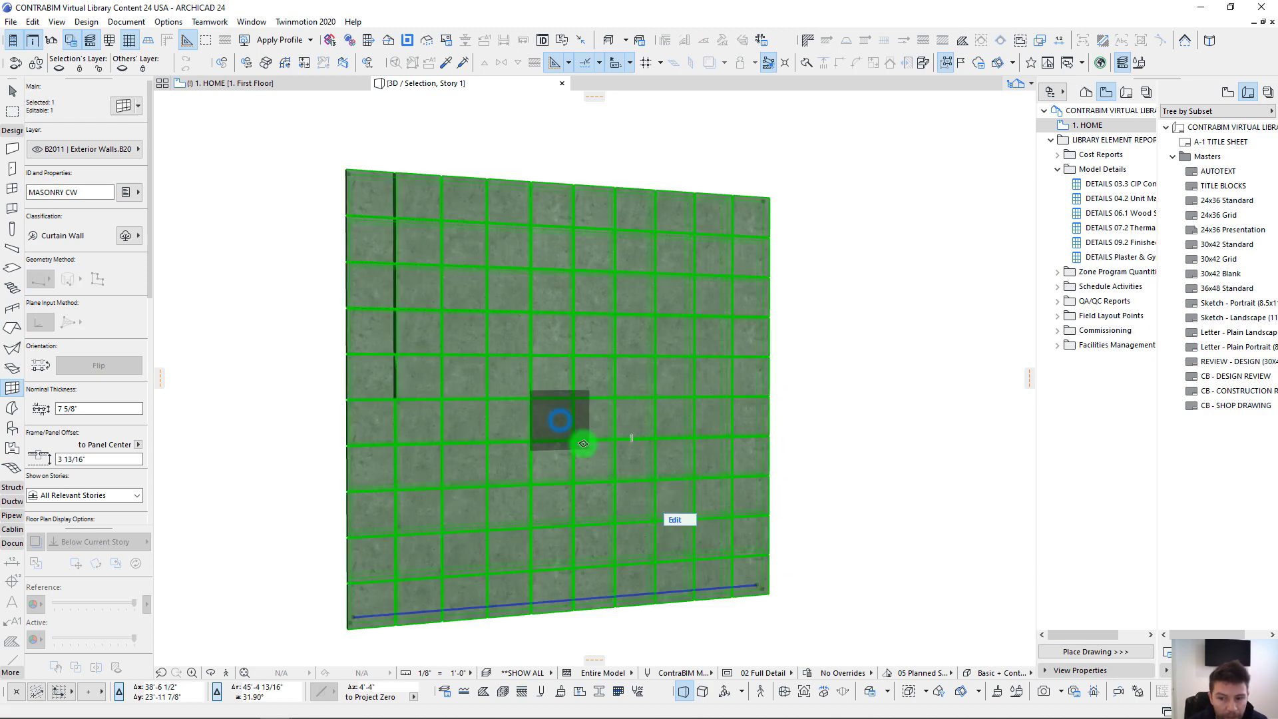
{"action": "left_click", "coordinate": [120, 109]}
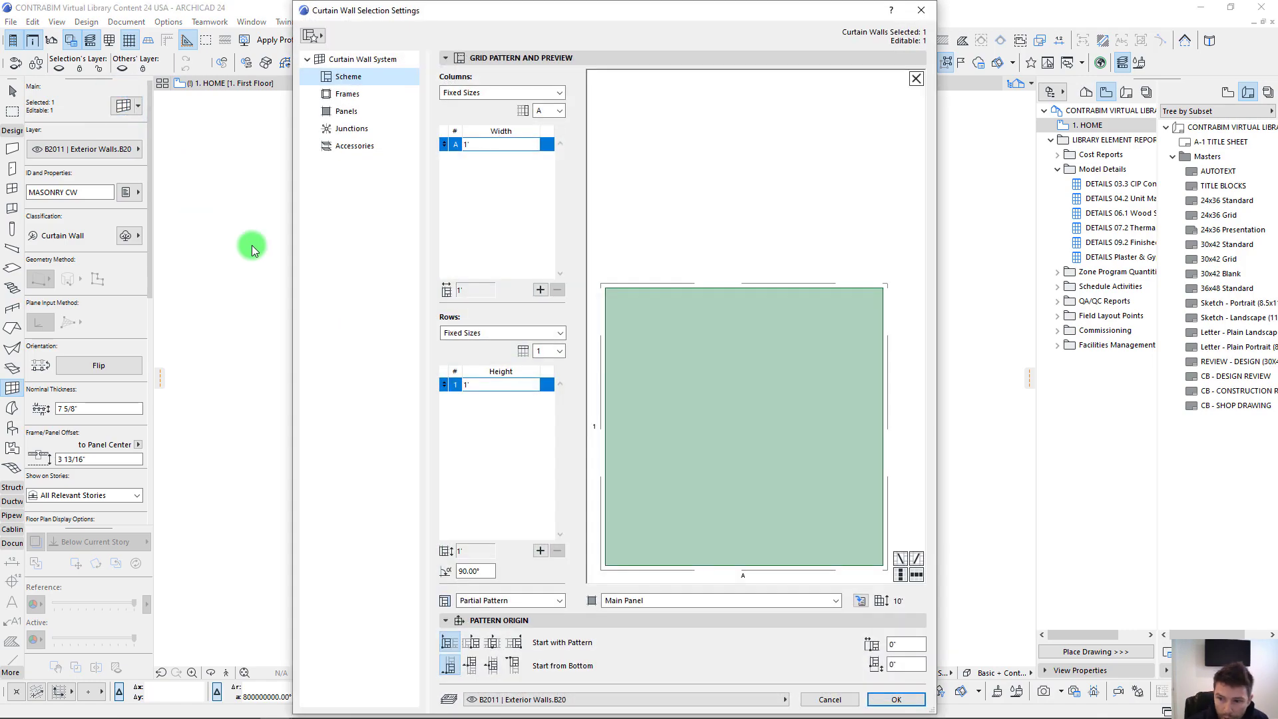
{"action": "left_click", "coordinate": [345, 111]}
{"action": "left_click_drag", "start_coordinate": [619, 13], "coordinate": [604, 37]}
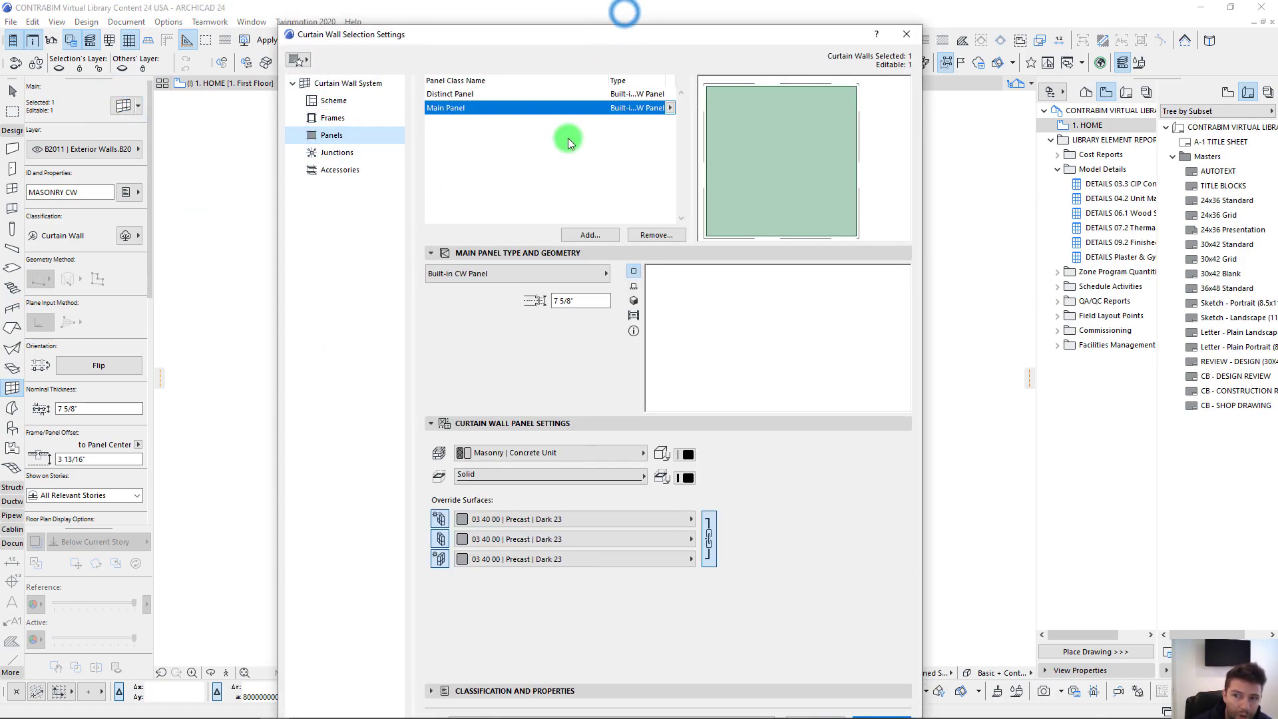
{"action": "left_click", "coordinate": [565, 140]}
{"action": "left_click_drag", "start_coordinate": [498, 38], "coordinate": [476, 40]}
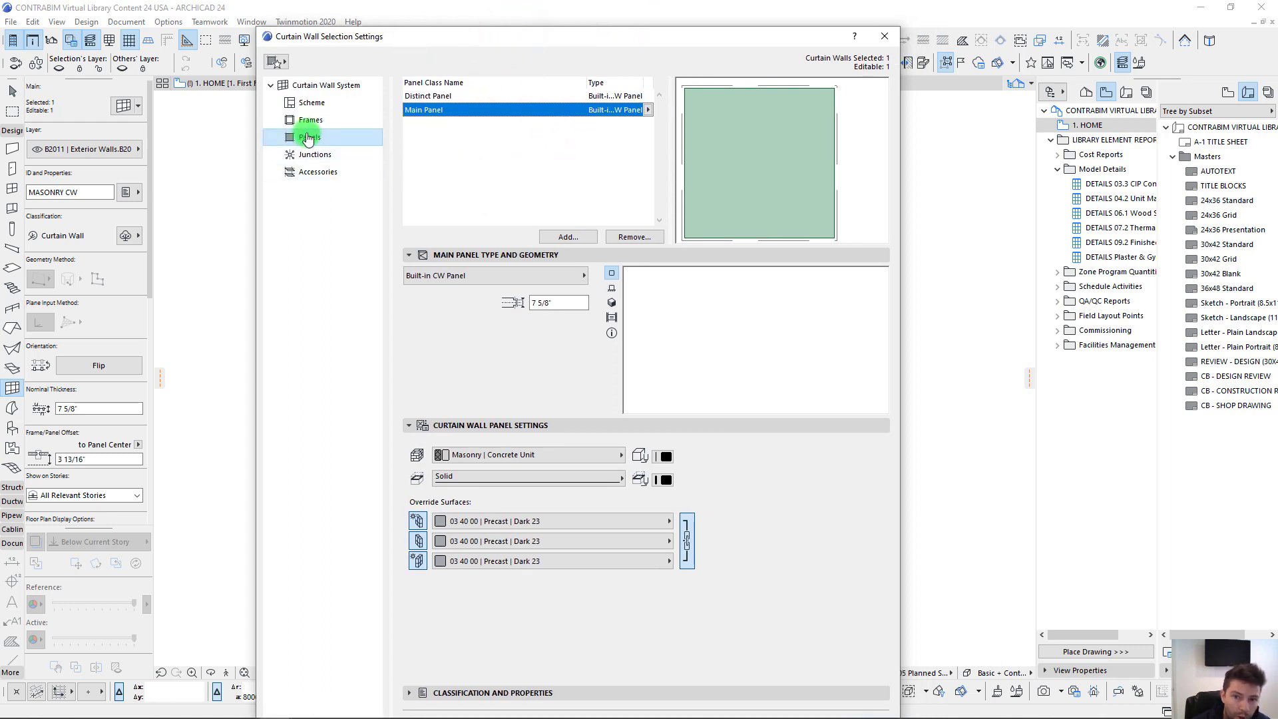
Step: Add a panel class named "Vent Block - Type 1" as a duplicate of Main Panel
{"action": "left_click", "coordinate": [567, 237]}
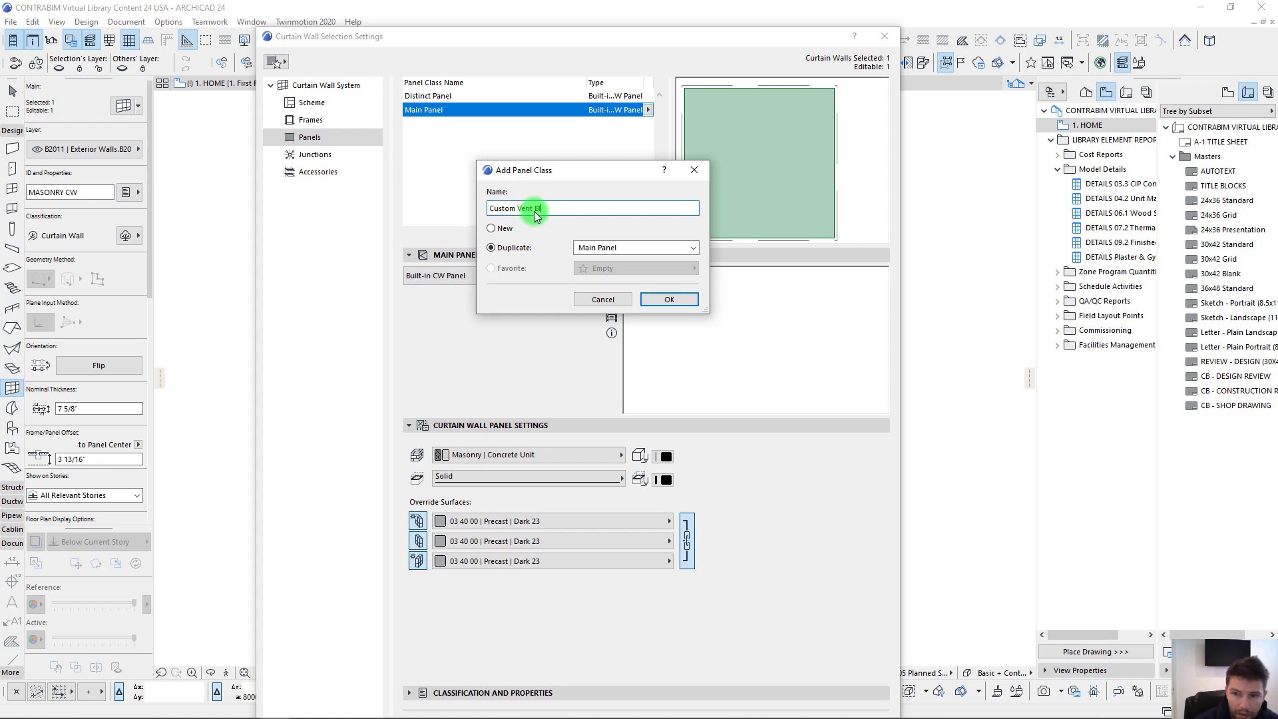
{"action": "key", "text": "BackSpace"}
{"action": "key", "text": "BackSpace"}
{"action": "key", "text": "BackSpace"}
{"action": "key", "text": "BackSpace"}
{"action": "key", "text": "BackSpace"}
{"action": "key", "text": "BackSpace"}
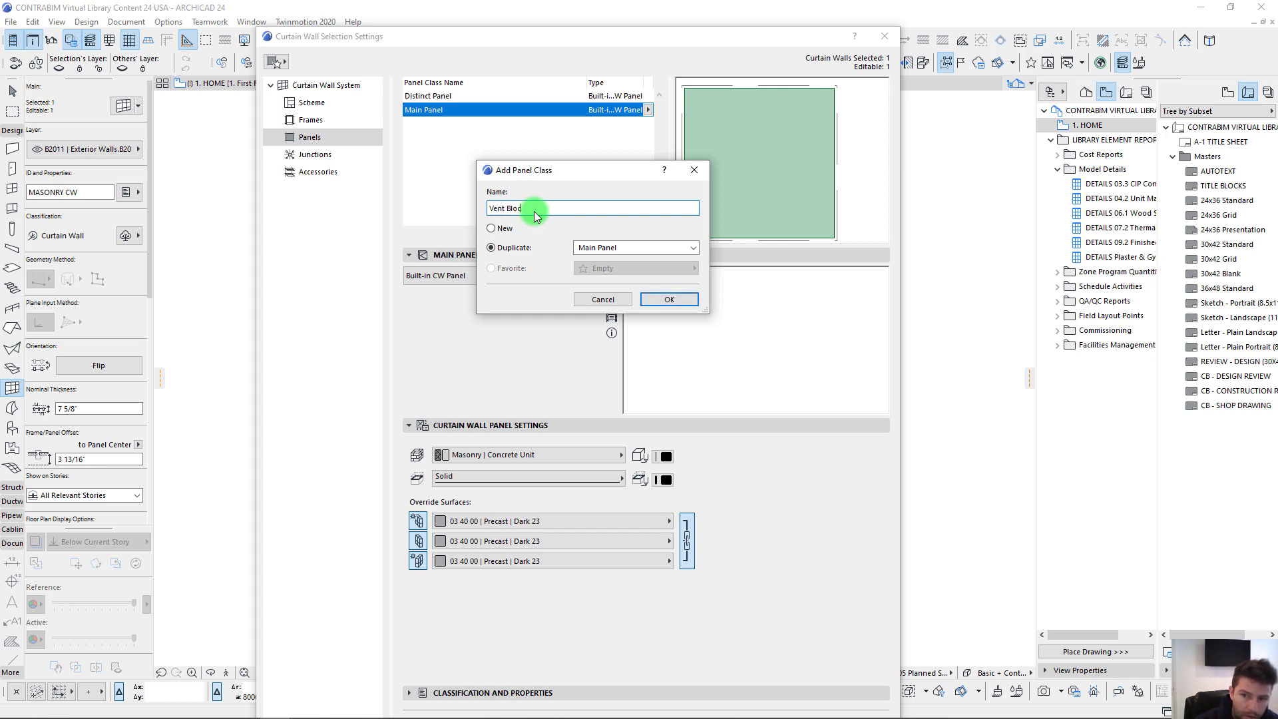
{"action": "type", "text": "1"}
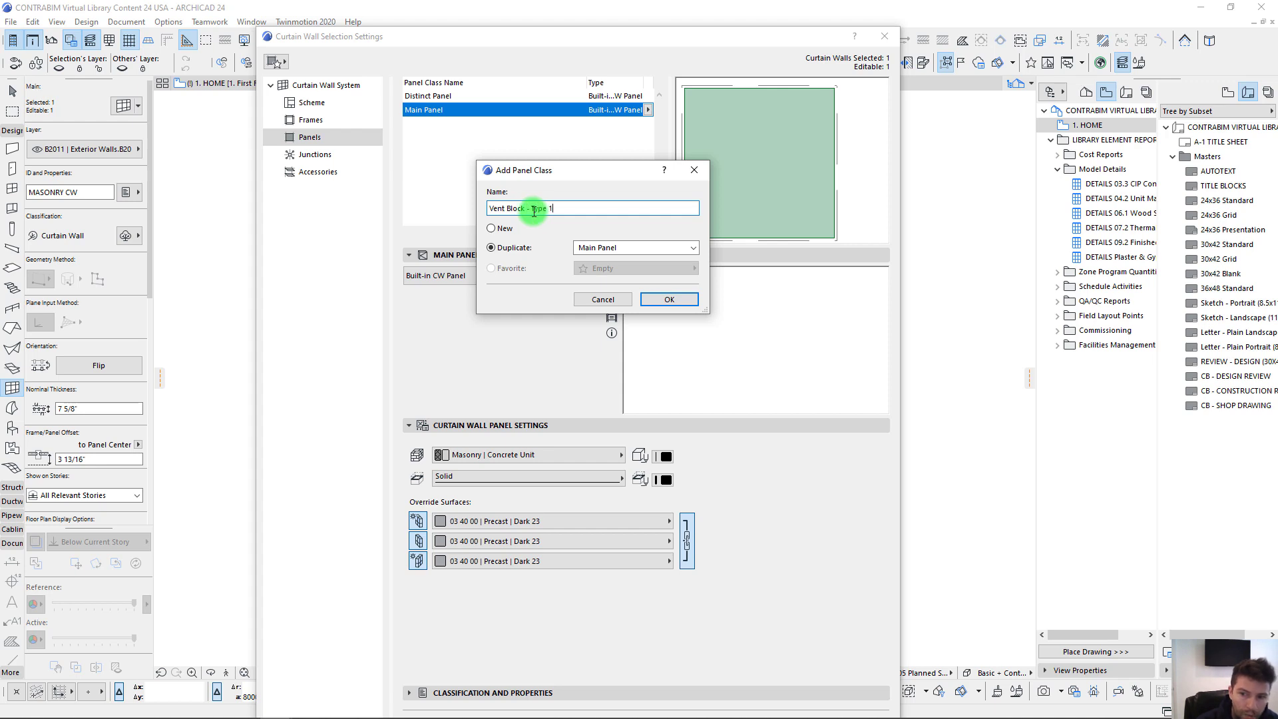
{"action": "left_click_drag", "start_coordinate": [589, 175], "coordinate": [570, 187]}
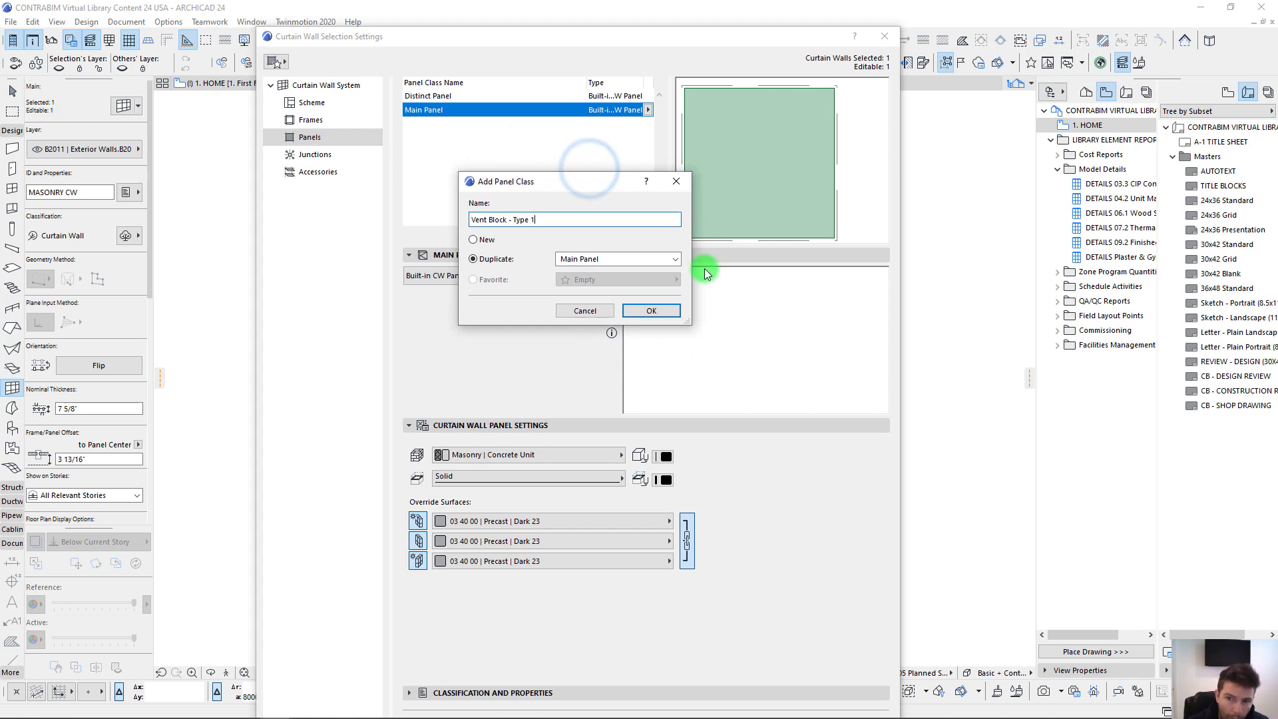
{"action": "left_click", "coordinate": [652, 311]}
{"action": "left_click", "coordinate": [509, 163]}
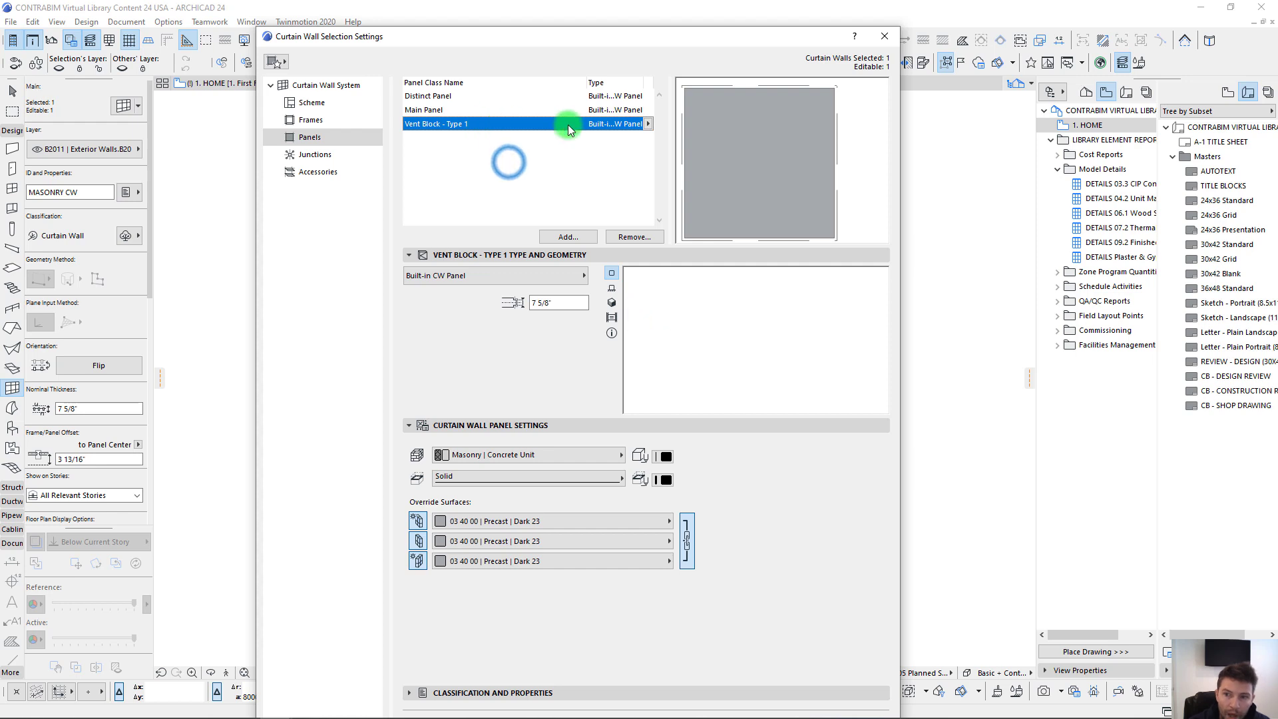
Step: Change the Vent Block - Type 1 class to the CW Custom Panel 24 type and preview it in 3D
{"action": "left_click", "coordinate": [647, 125]}
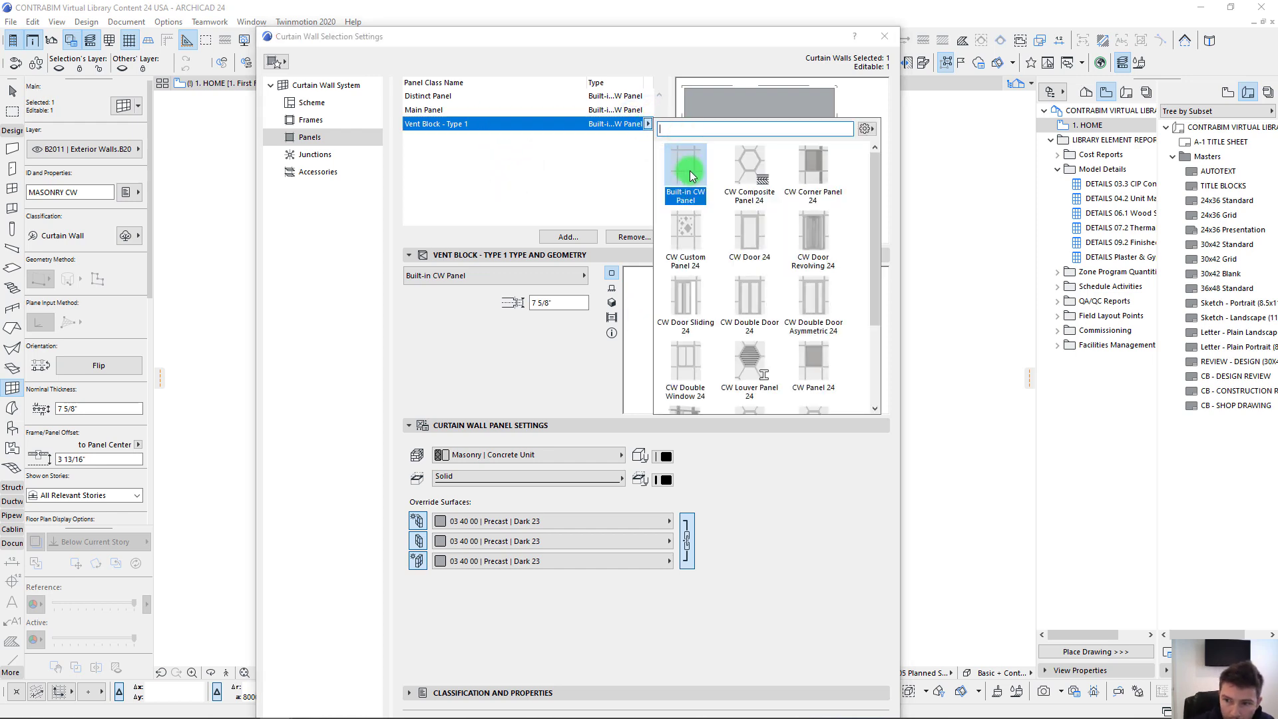
{"action": "left_click", "coordinate": [680, 242]}
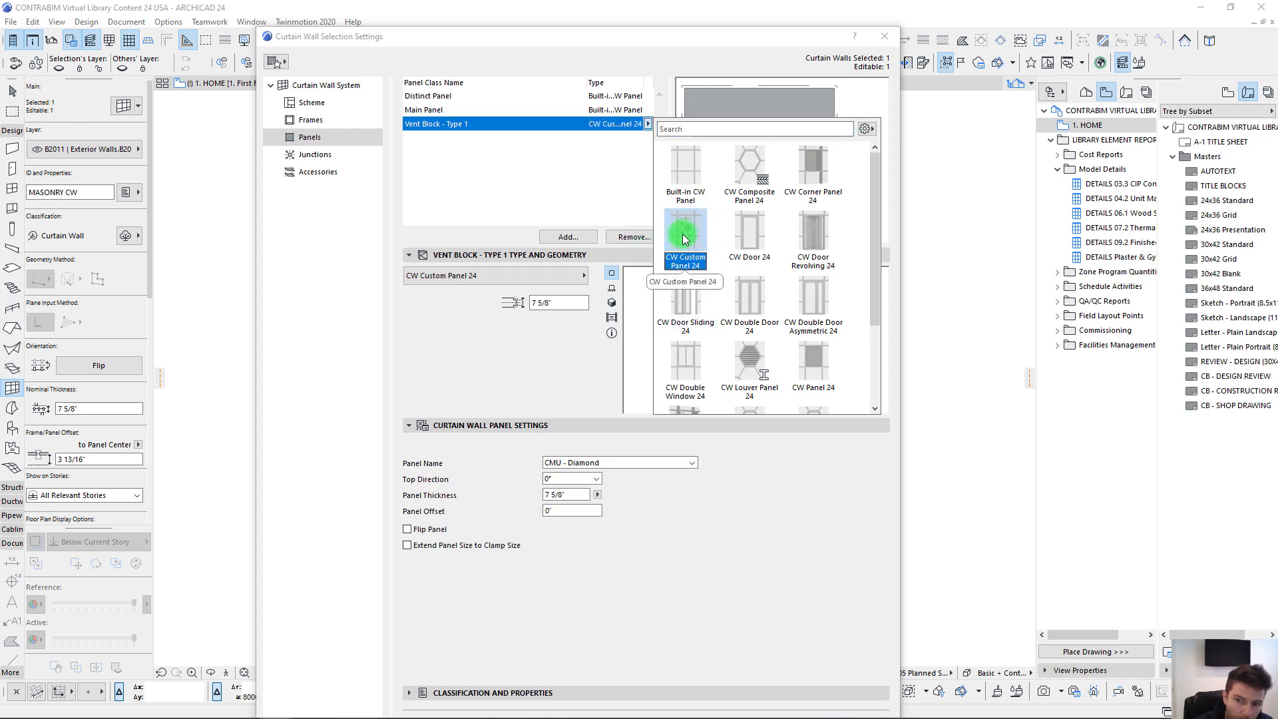
{"action": "left_click", "coordinate": [684, 235]}
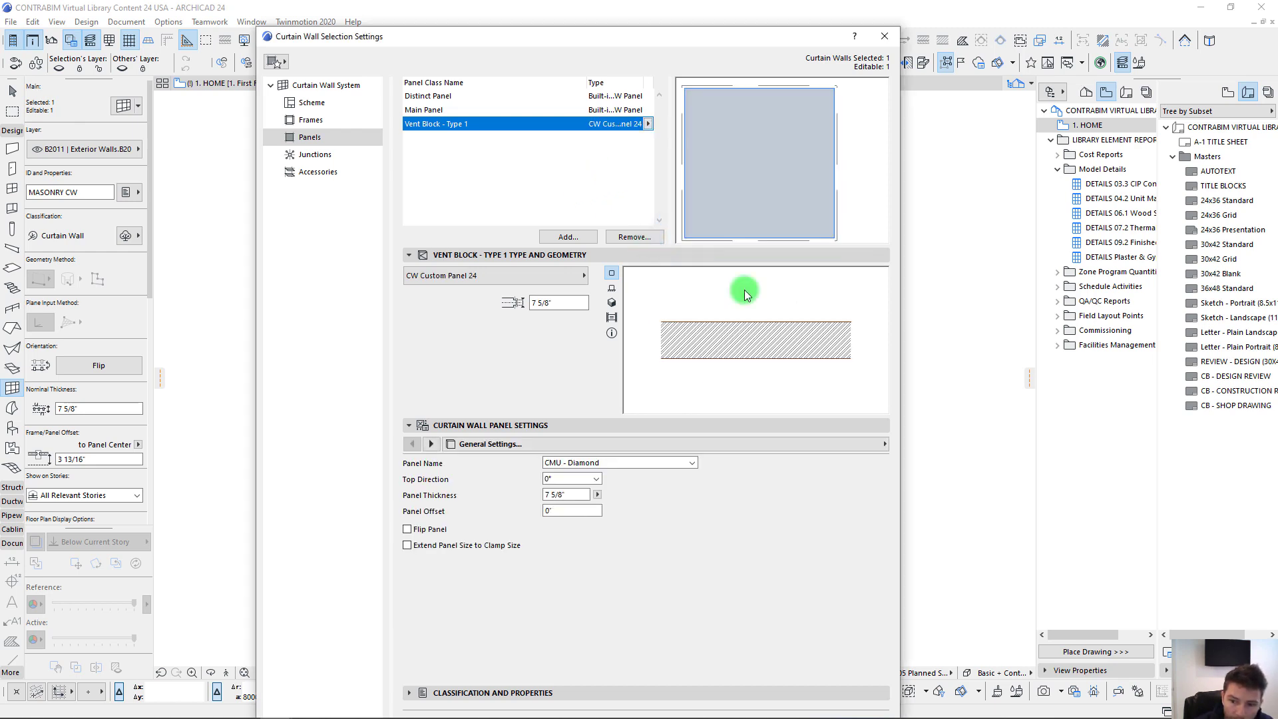
{"action": "left_click", "coordinate": [612, 302]}
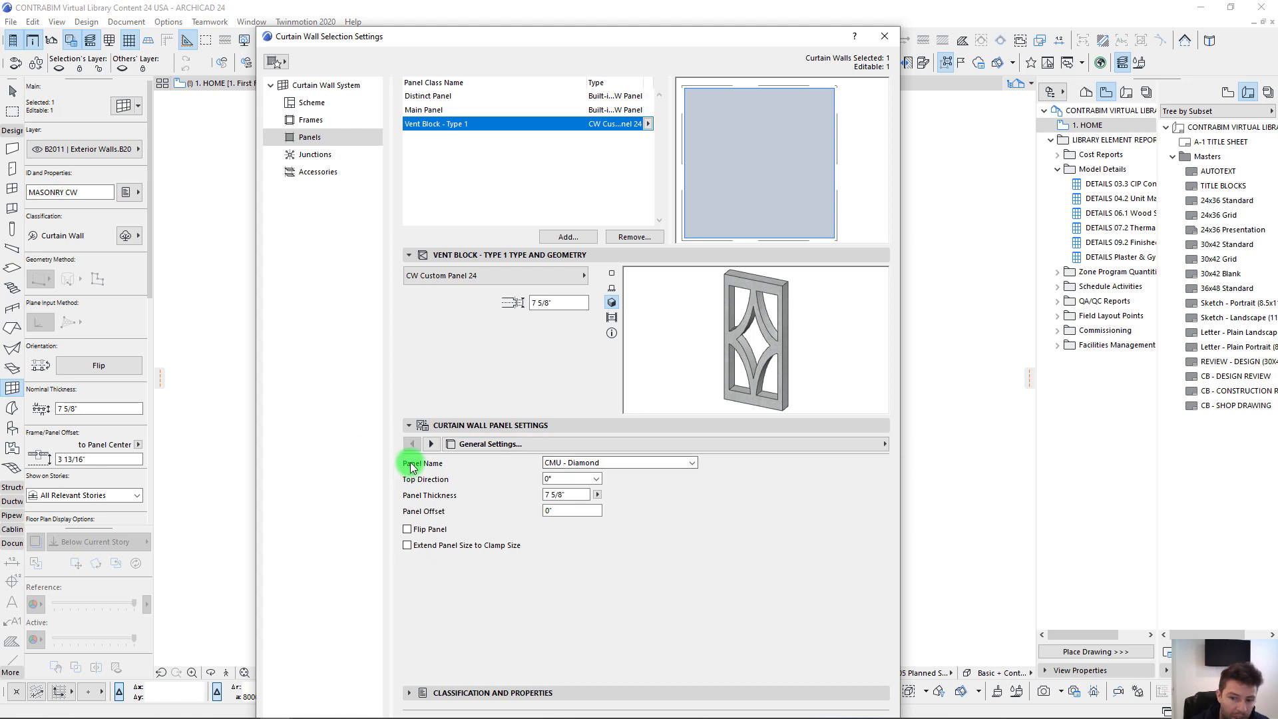
Step: Preview the CMU - Square in Square, CMU - Shadow Triangle and CMU - Diamond shapes for the vent block panel
{"action": "left_click", "coordinate": [605, 458]}
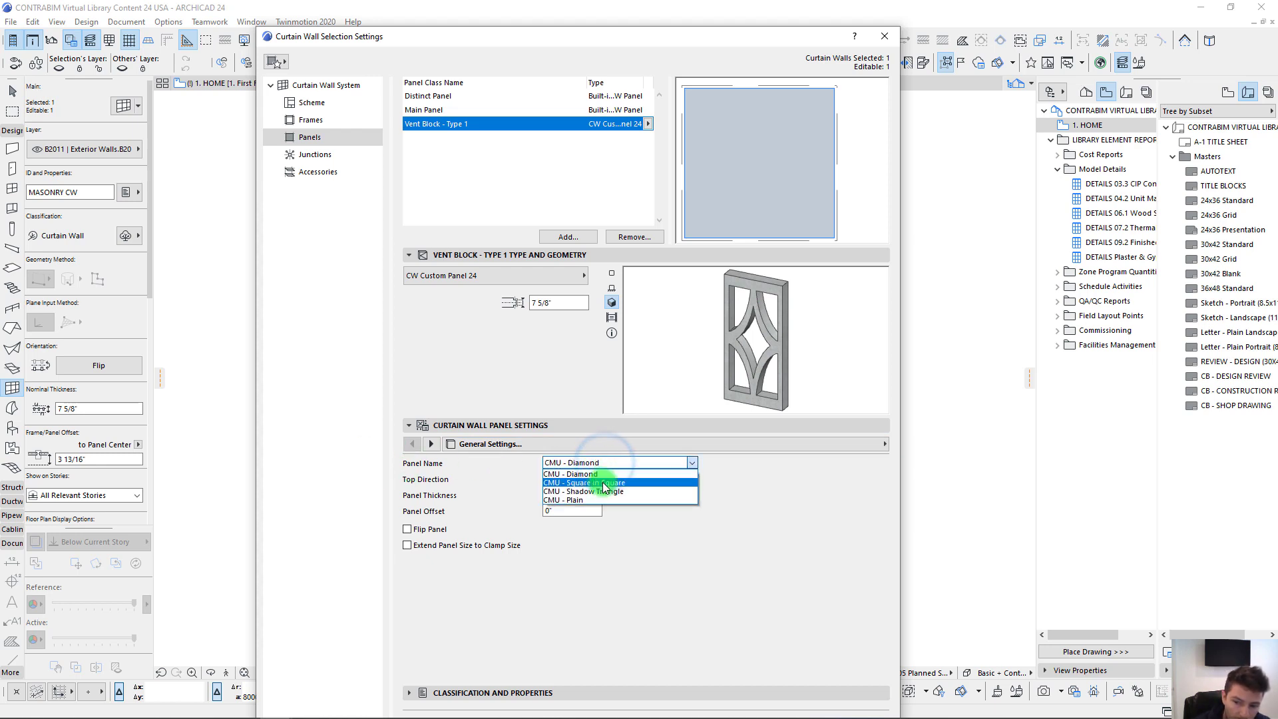
{"action": "left_click", "coordinate": [603, 480]}
{"action": "left_click", "coordinate": [626, 461]}
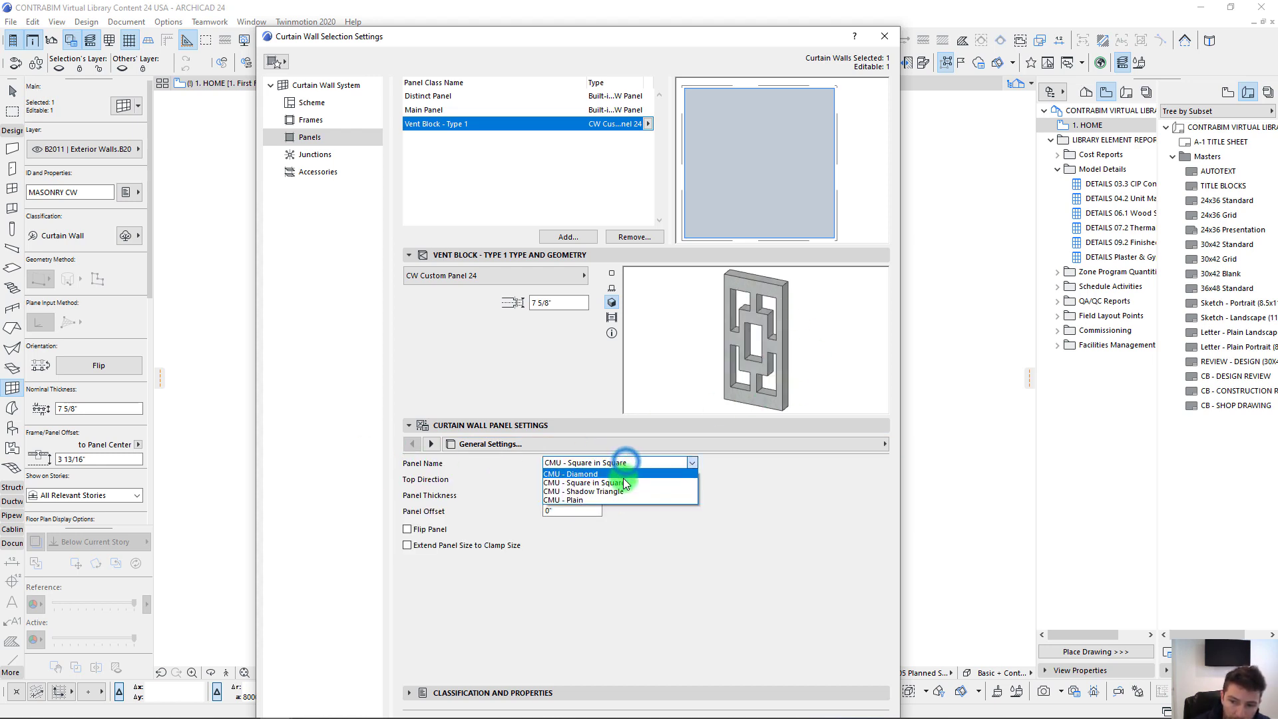
{"action": "left_click", "coordinate": [621, 488]}
{"action": "left_click", "coordinate": [654, 461]}
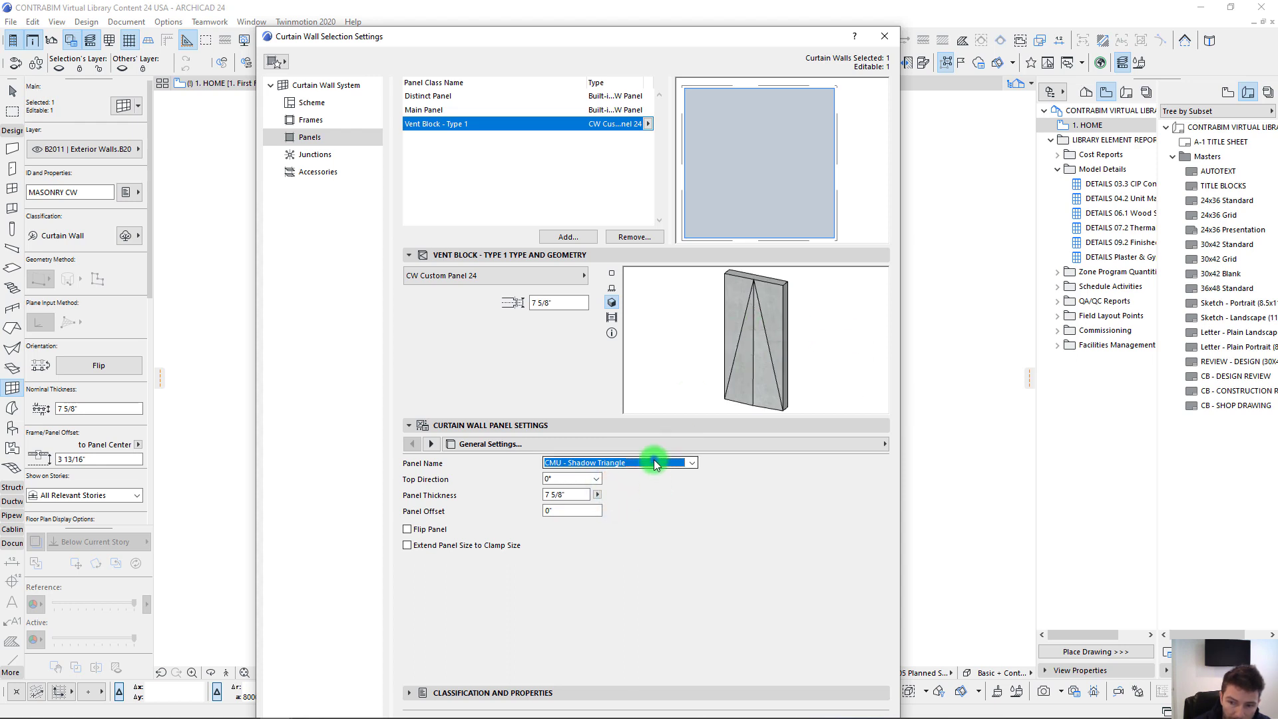
{"action": "left_click", "coordinate": [574, 476]}
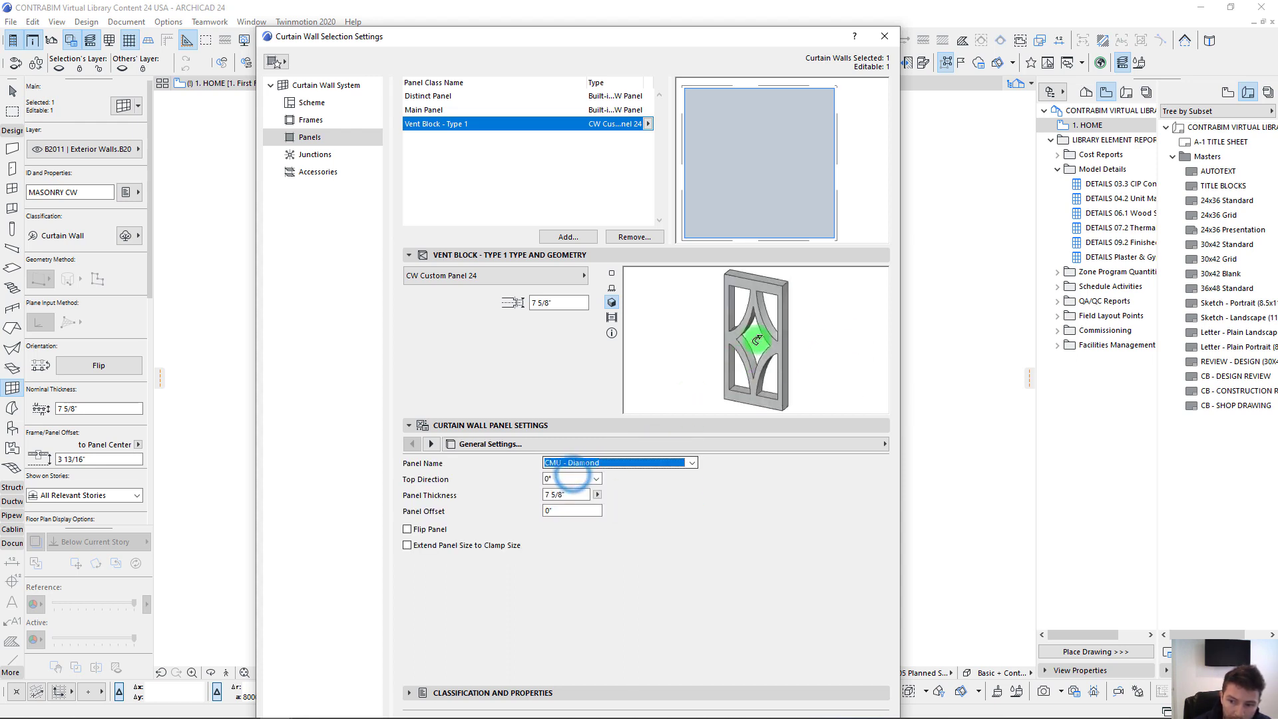
Step: Set the custom panel of Vent Block - Type 1 to CMU - Square in Square
{"action": "left_click", "coordinate": [618, 460]}
{"action": "left_click", "coordinate": [609, 483]}
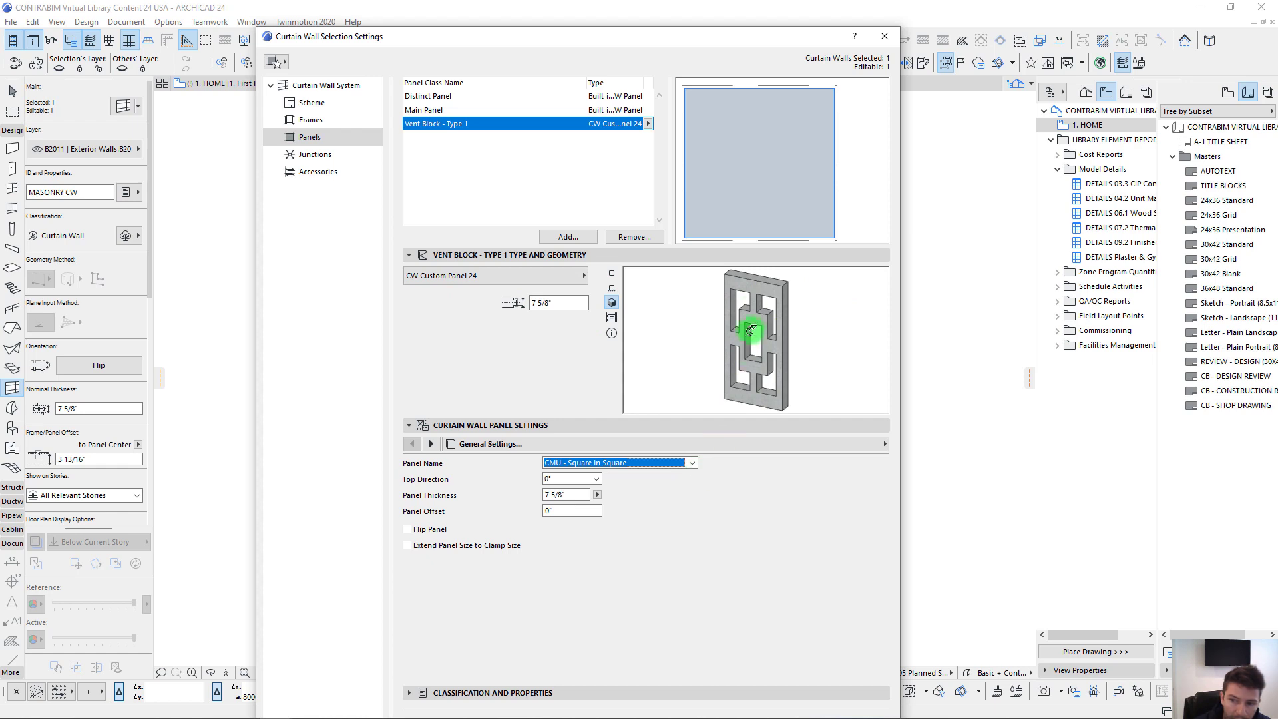
{"action": "left_click", "coordinate": [746, 165]}
Step: Assign Vent Block - Type 1 to the 1' by 1' cell of the wall's grid pattern and apply the settings
{"action": "left_click", "coordinate": [311, 105]}
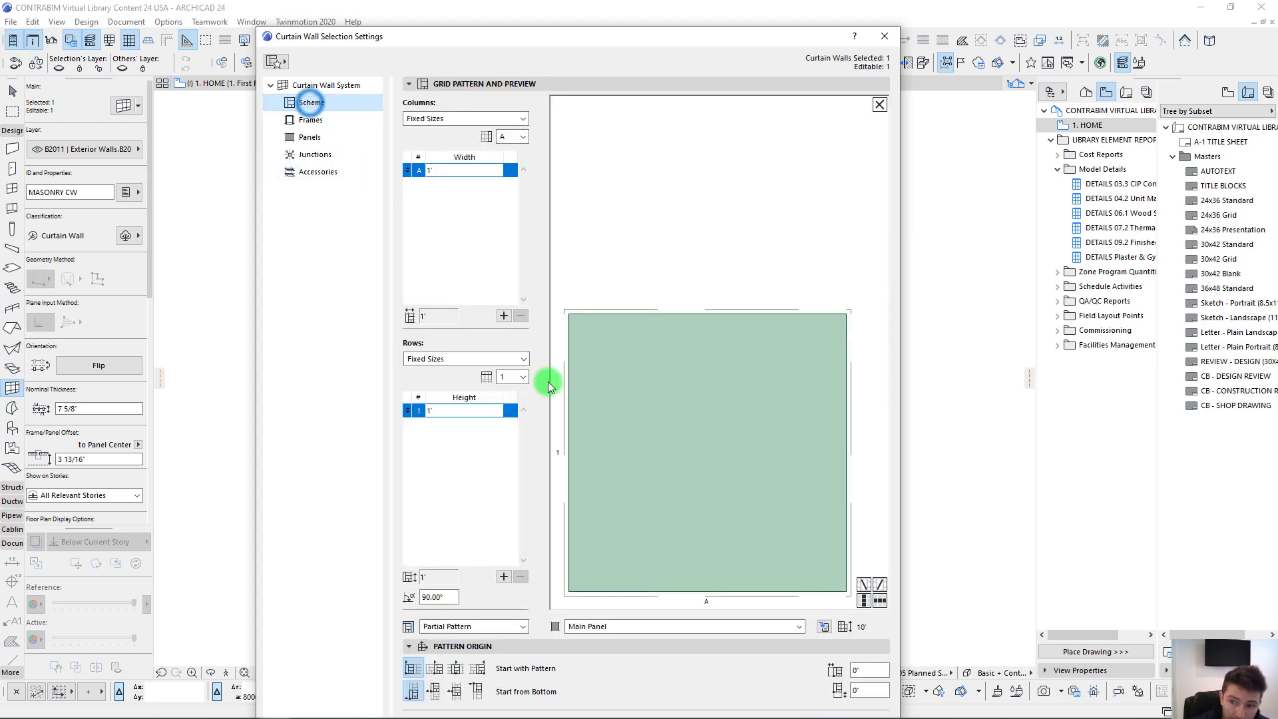
{"action": "left_click", "coordinate": [309, 136]}
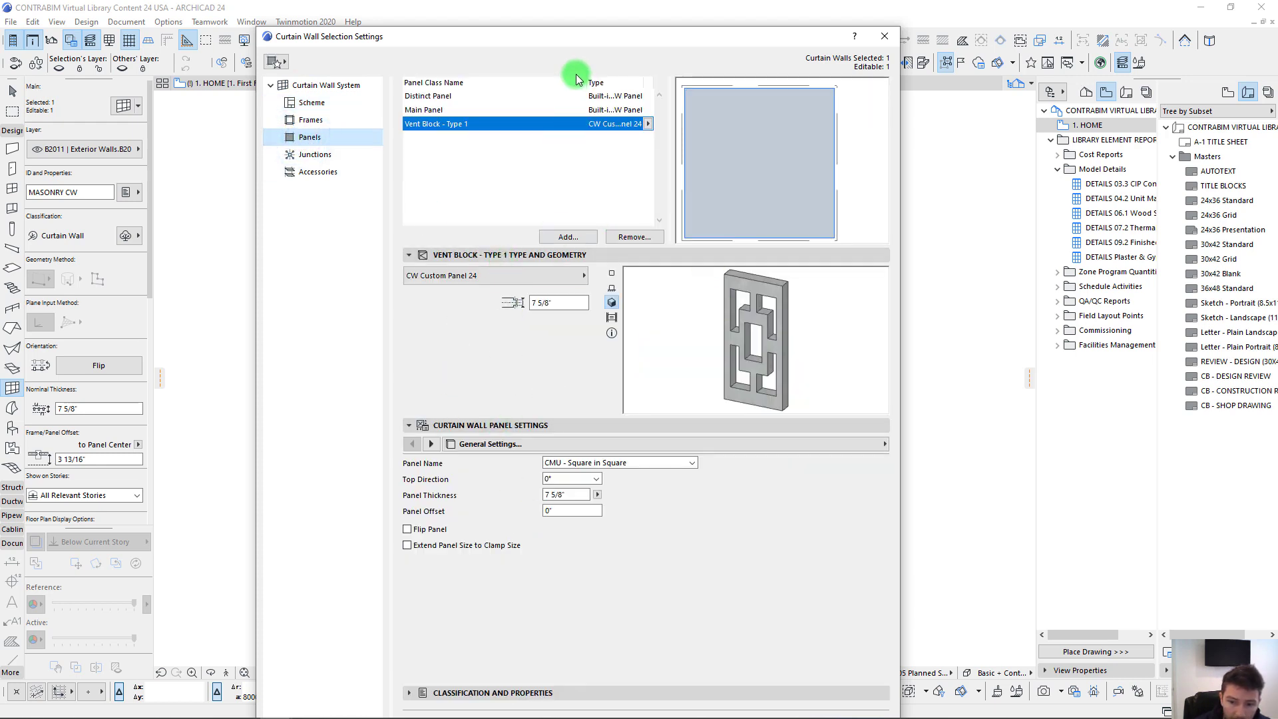
{"action": "left_click_drag", "start_coordinate": [578, 39], "coordinate": [541, 16]}
{"action": "left_click", "coordinate": [289, 85]}
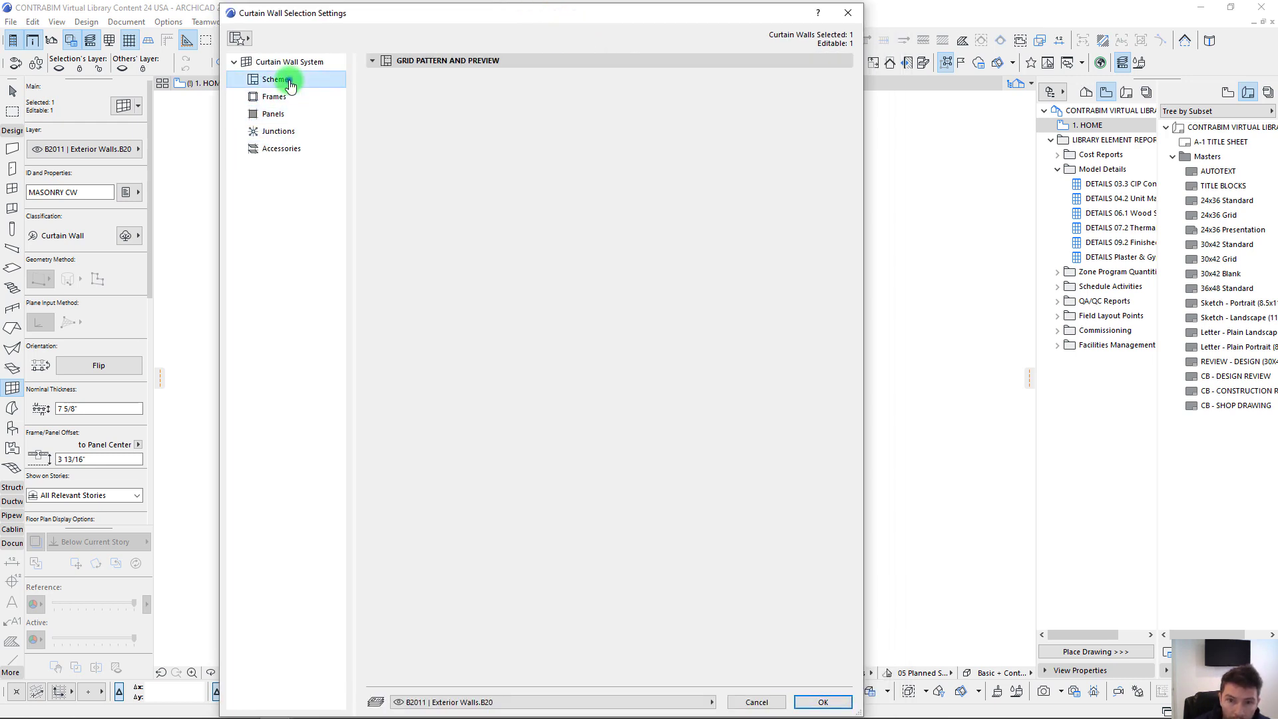
{"action": "left_click", "coordinate": [664, 358]}
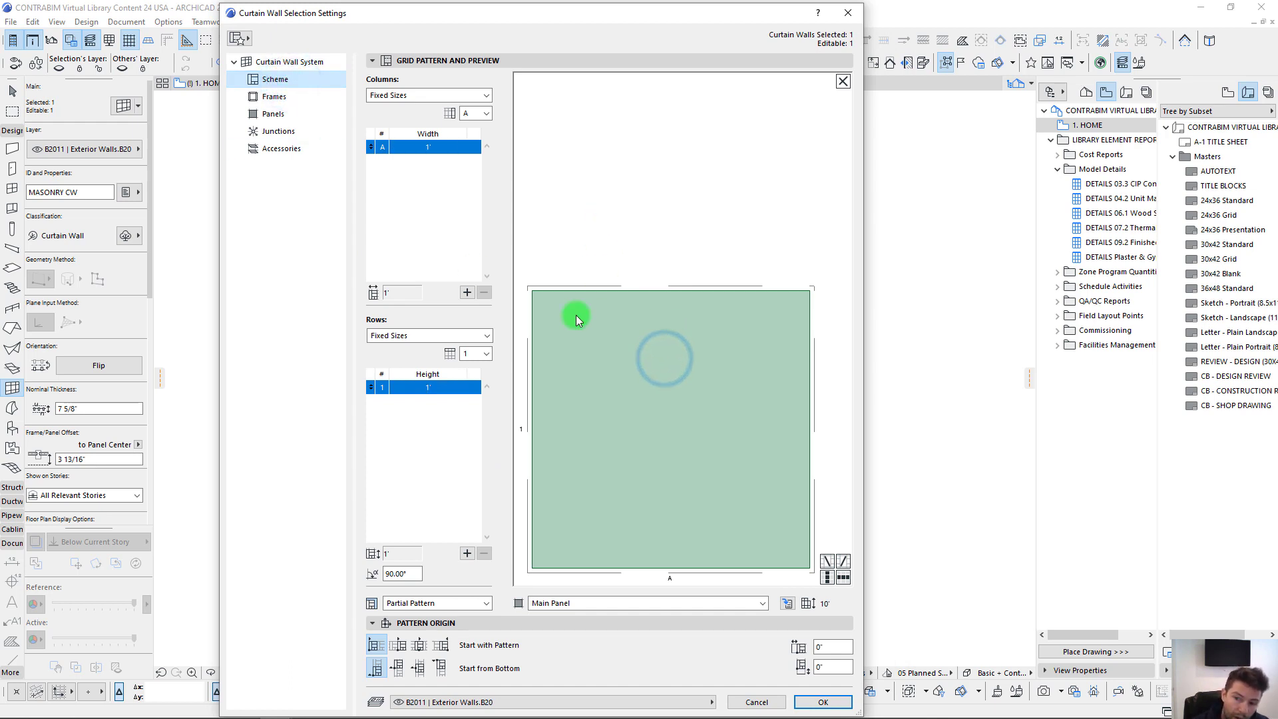
{"action": "left_click", "coordinate": [578, 602]}
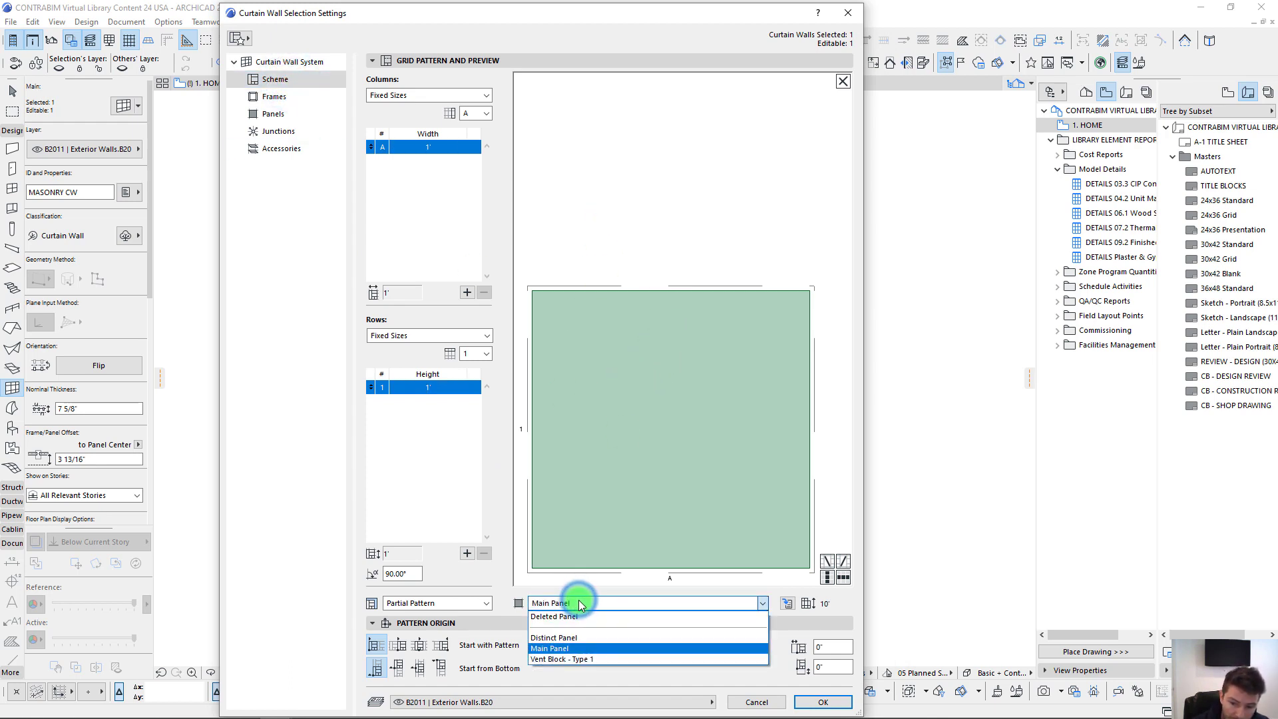
{"action": "left_click", "coordinate": [550, 659]}
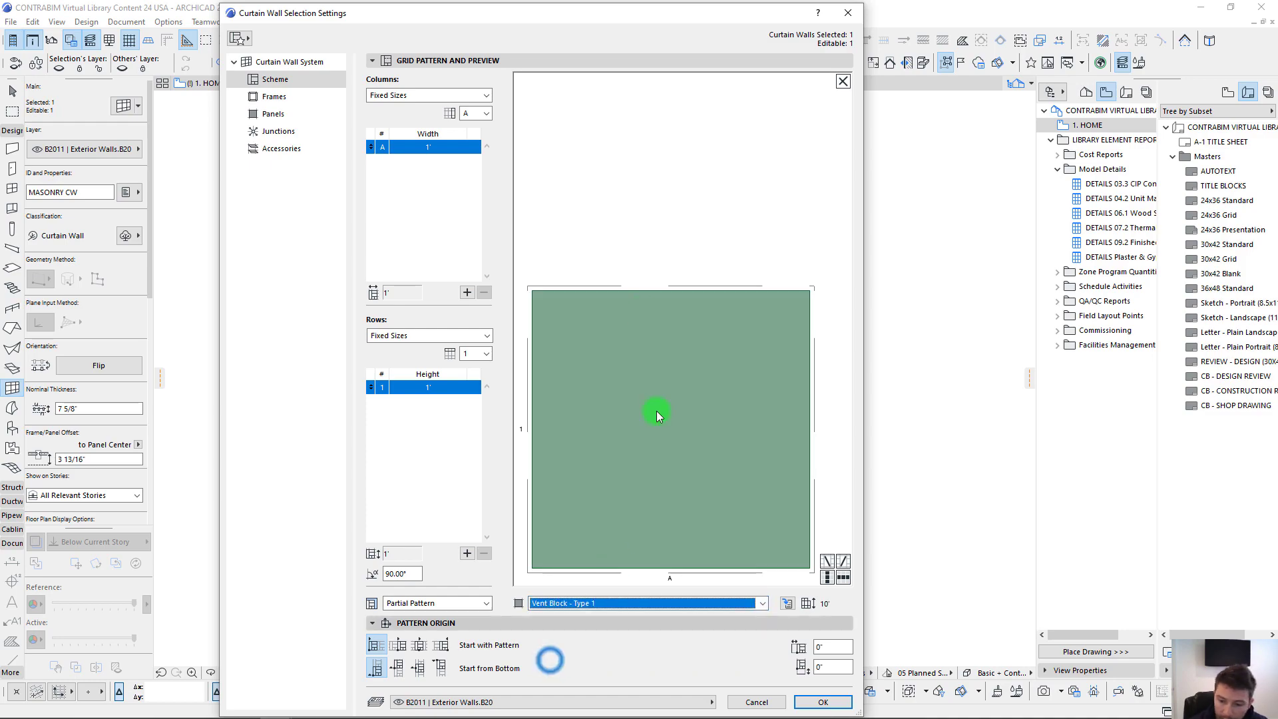
{"action": "left_click", "coordinate": [823, 701]}
Step: Reopen the wall's settings and set the Vent Block - Type 1 panel thickness to 5 5/8"
{"action": "middle_click_drag", "start_coordinate": [664, 437], "coordinate": [486, 303], "text": "shift"}
{"action": "left_click_drag", "start_coordinate": [486, 304], "coordinate": [383, 286]}
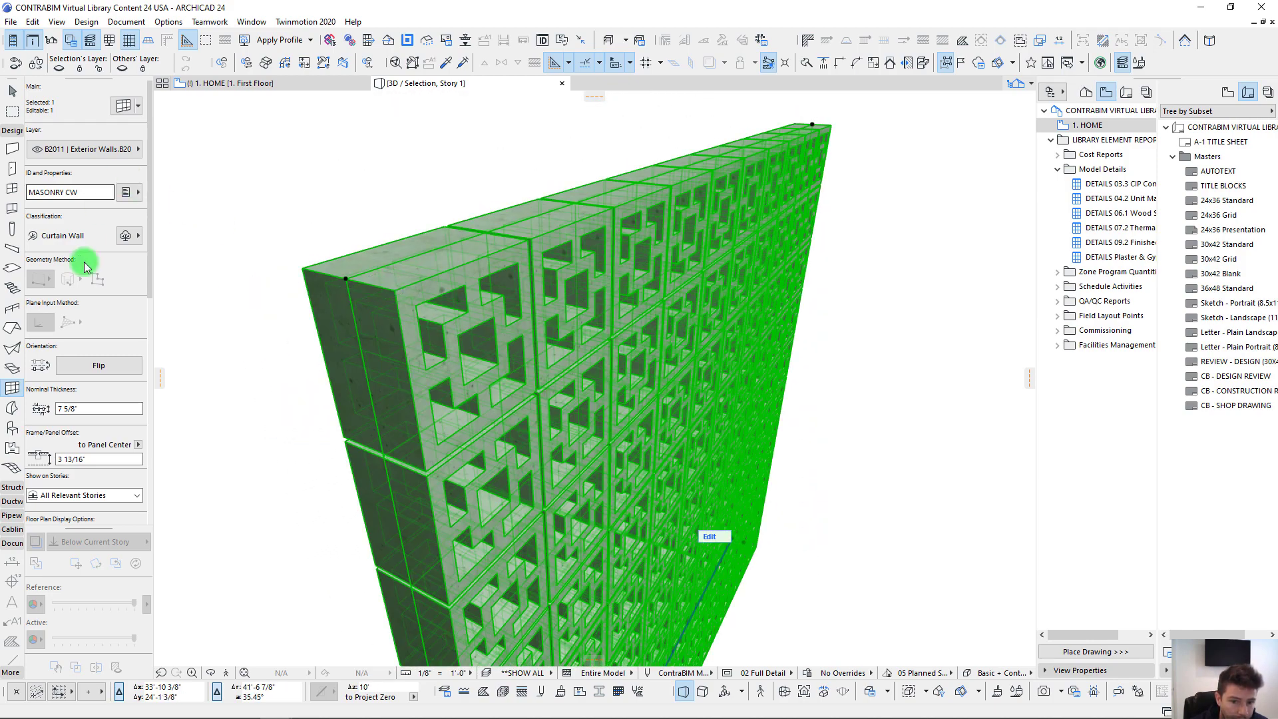
{"action": "double_click", "coordinate": [647, 403]}
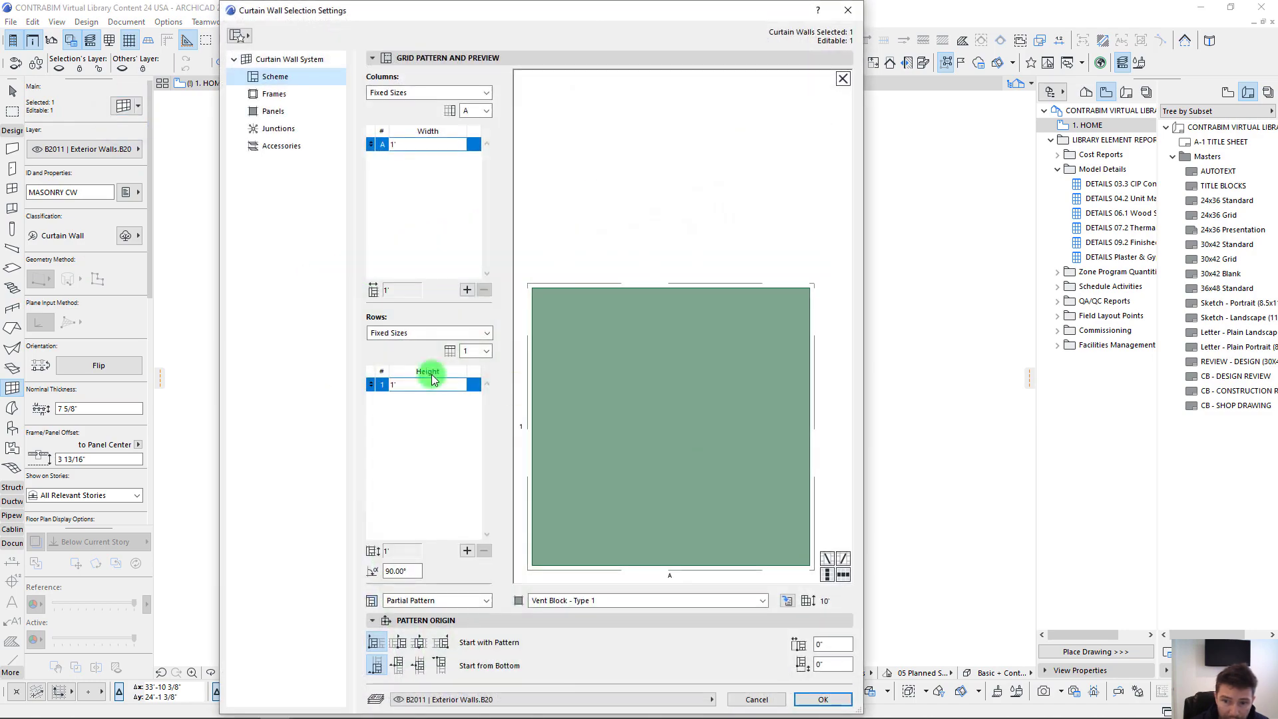
{"action": "left_click", "coordinate": [273, 111]}
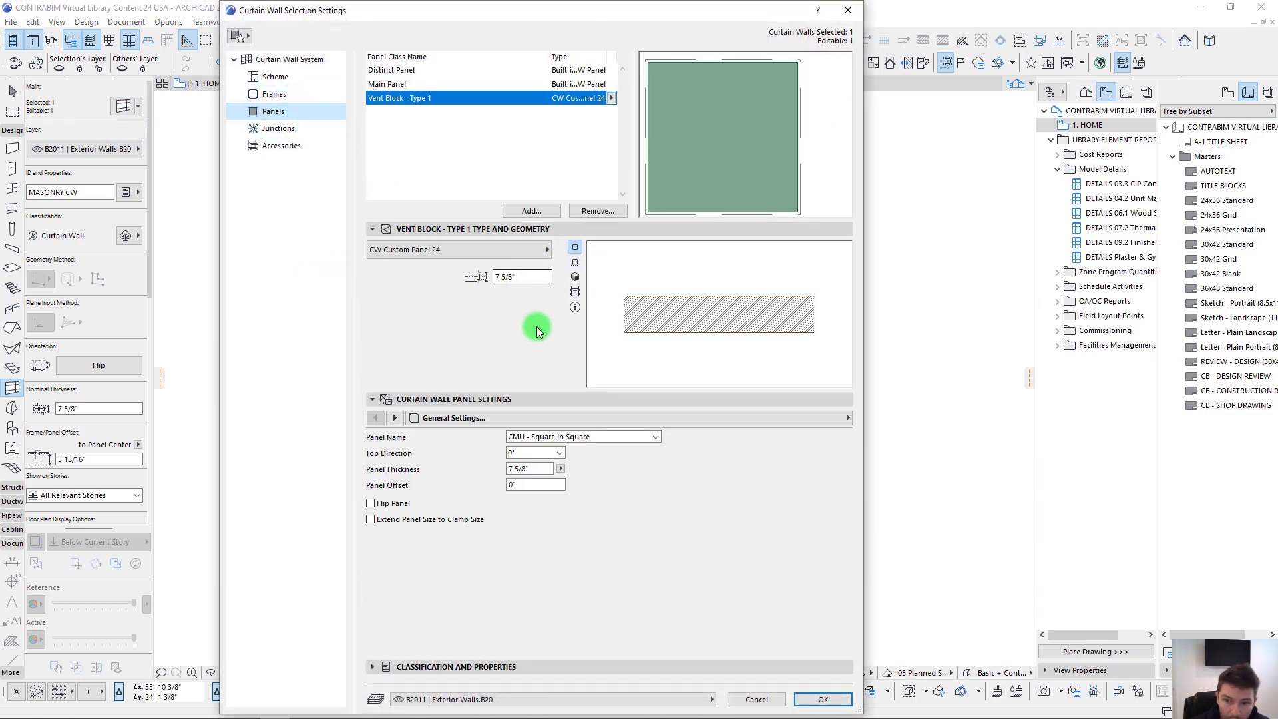
{"action": "left_click", "coordinate": [511, 470]}
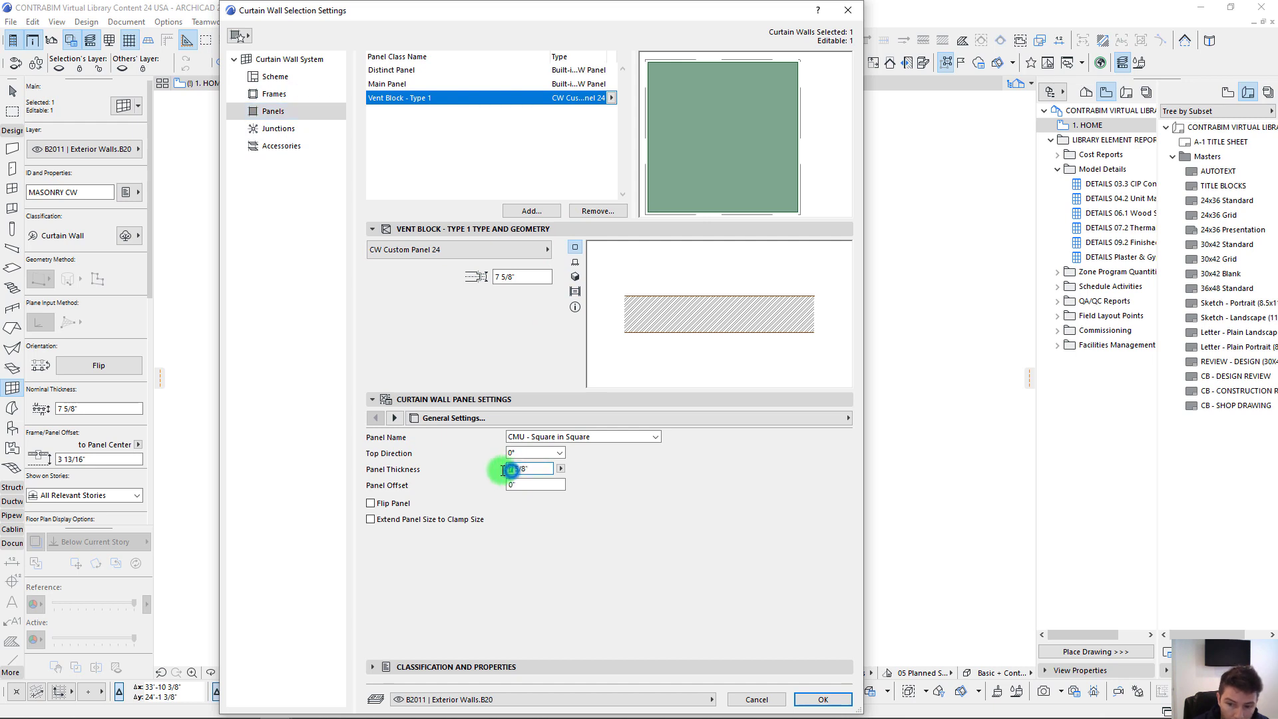
{"action": "type", "text": "5"}
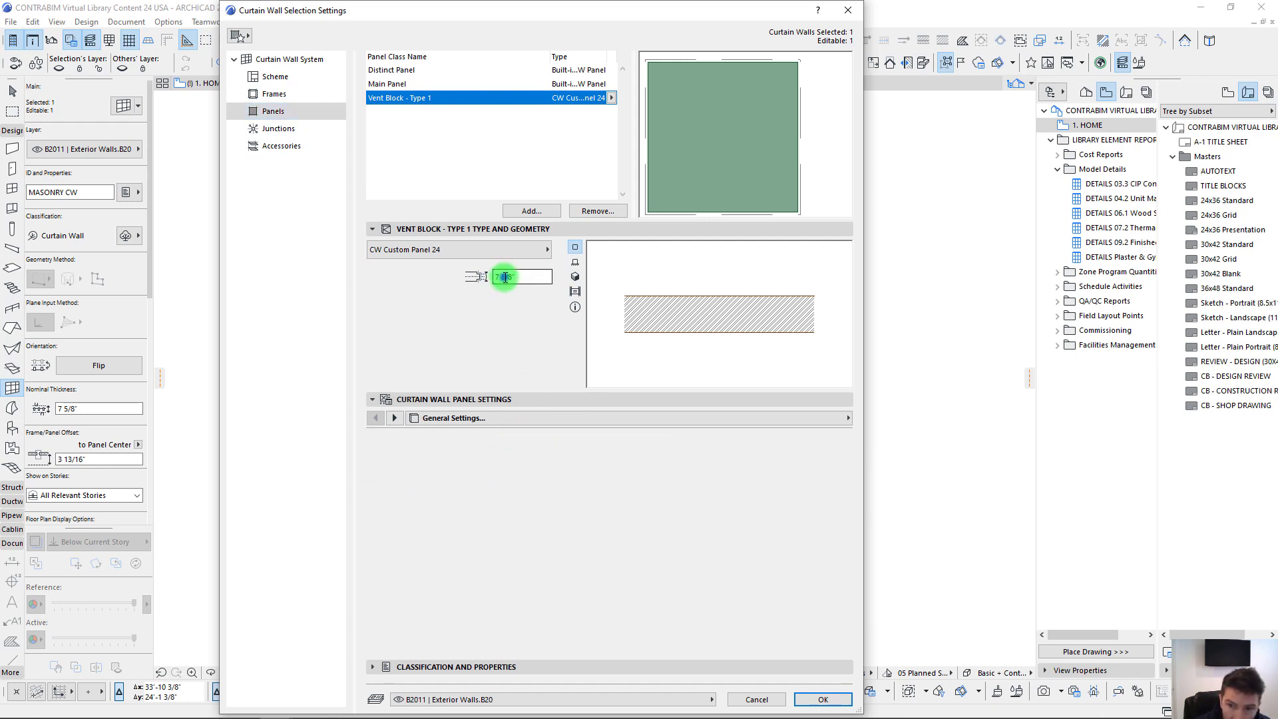
{"action": "left_click_drag", "start_coordinate": [501, 276], "coordinate": [485, 276]}
{"action": "type", "text": "5"}
{"action": "left_click", "coordinate": [505, 473]}
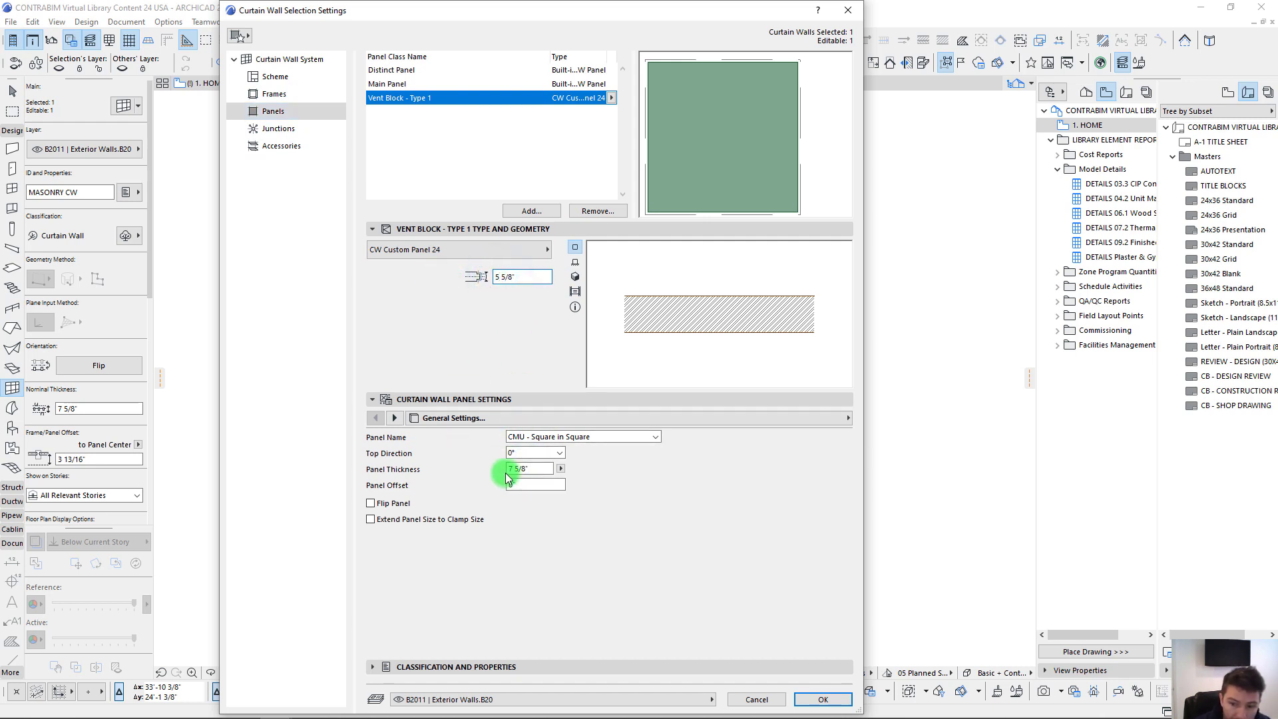
{"action": "type", "text": "5"}
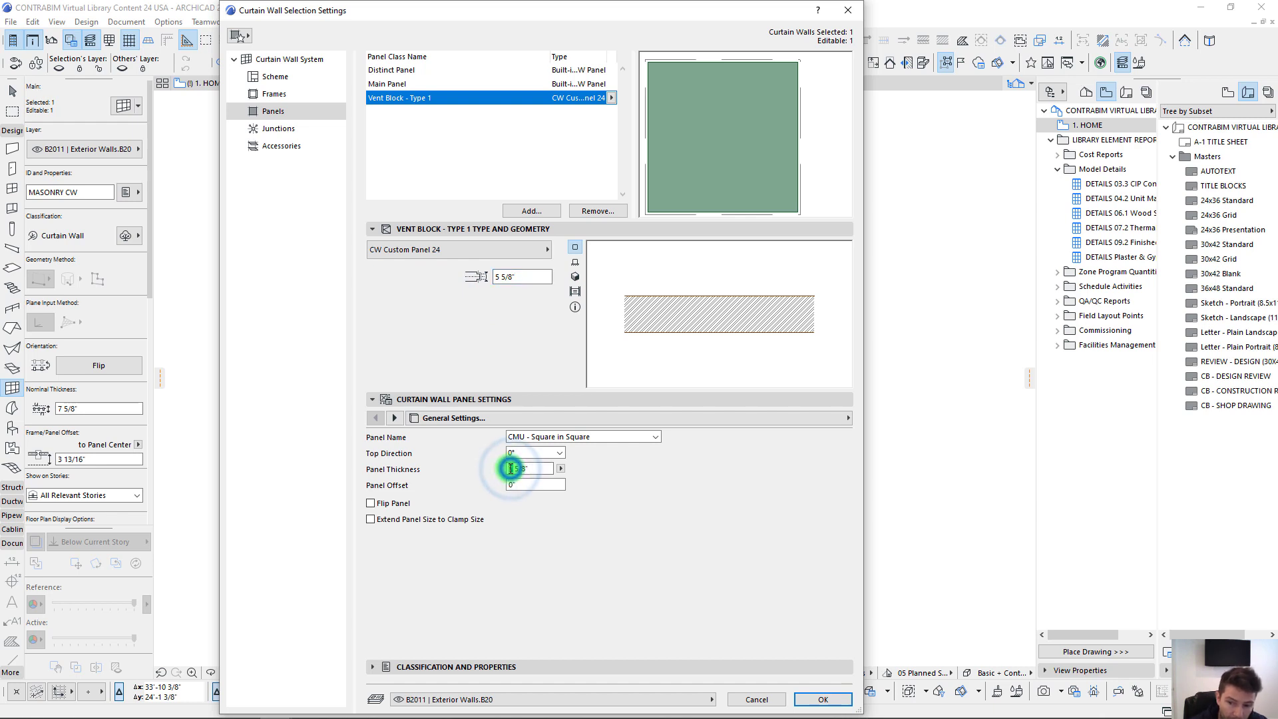
{"action": "left_click", "coordinate": [518, 273]}
{"action": "left_click", "coordinate": [523, 282]}
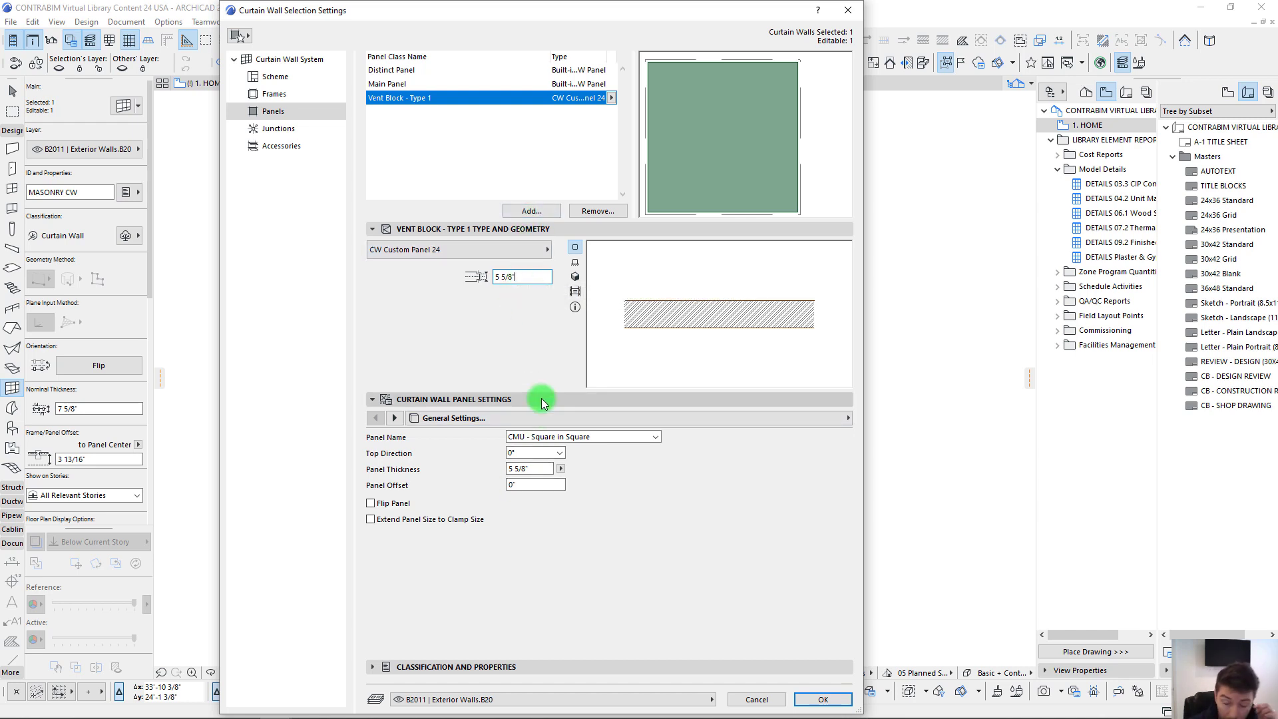
{"action": "left_click", "coordinate": [524, 467]}
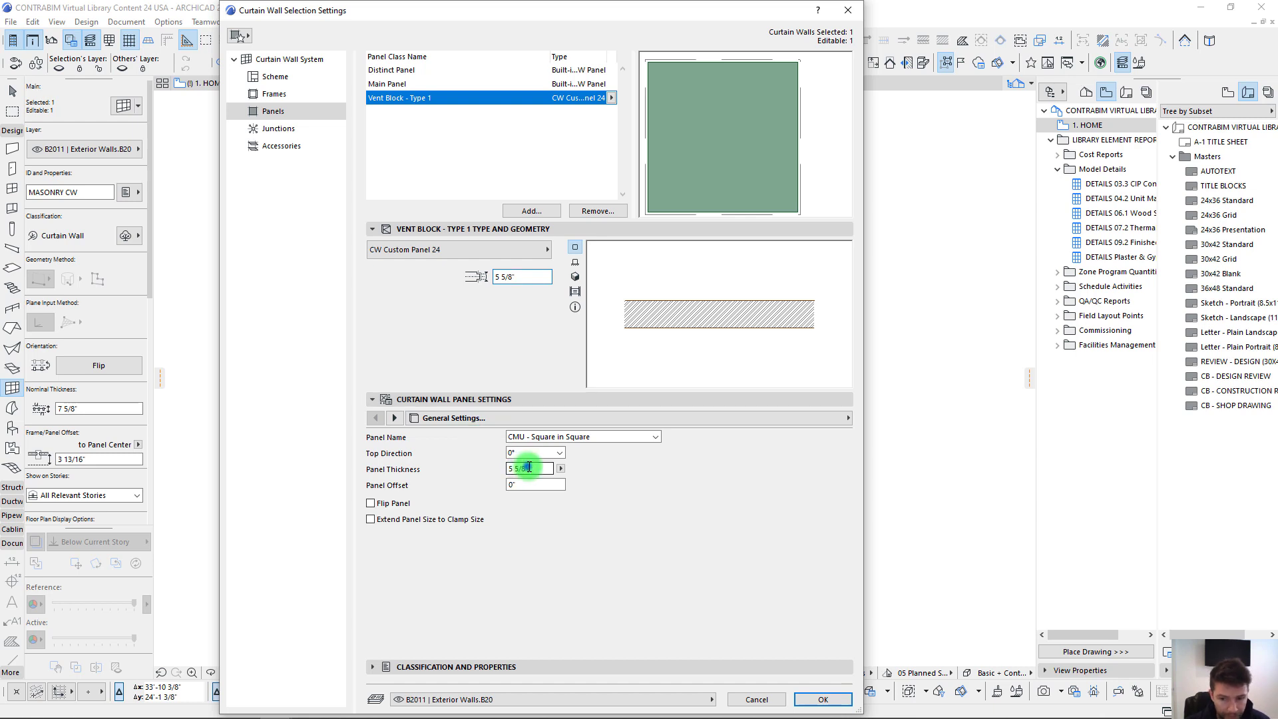
{"action": "left_click", "coordinate": [527, 276]}
{"action": "left_click", "coordinate": [543, 472]}
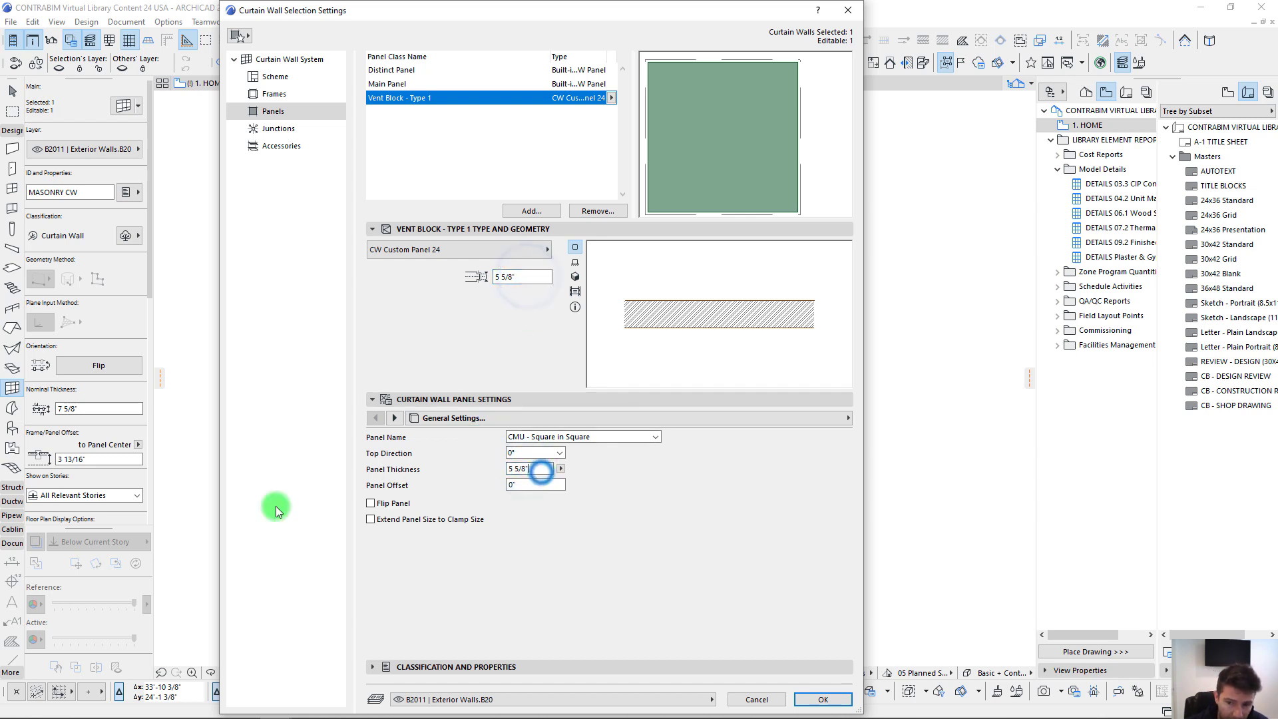
Step: Enable Extend Panel Size to Clamp Size for Vent Block - Type 1 and apply the settings to the wall
{"action": "left_click", "coordinate": [371, 520]}
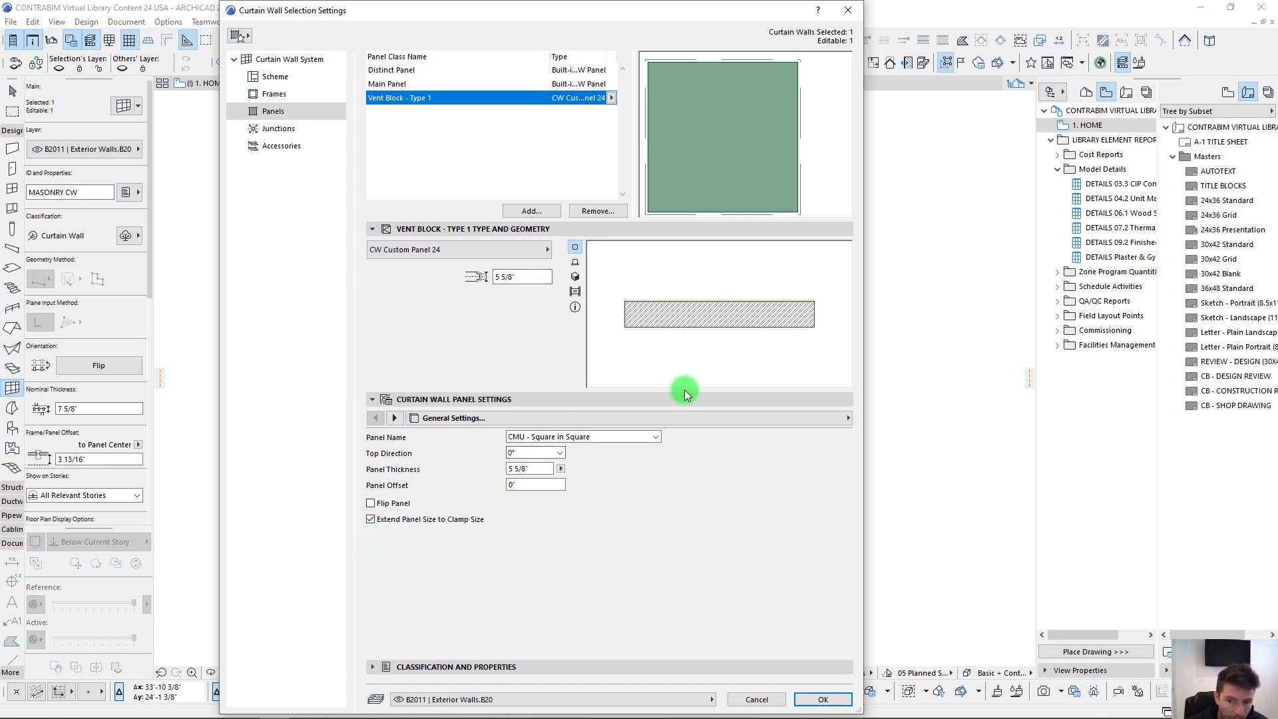
{"action": "left_click", "coordinate": [819, 699]}
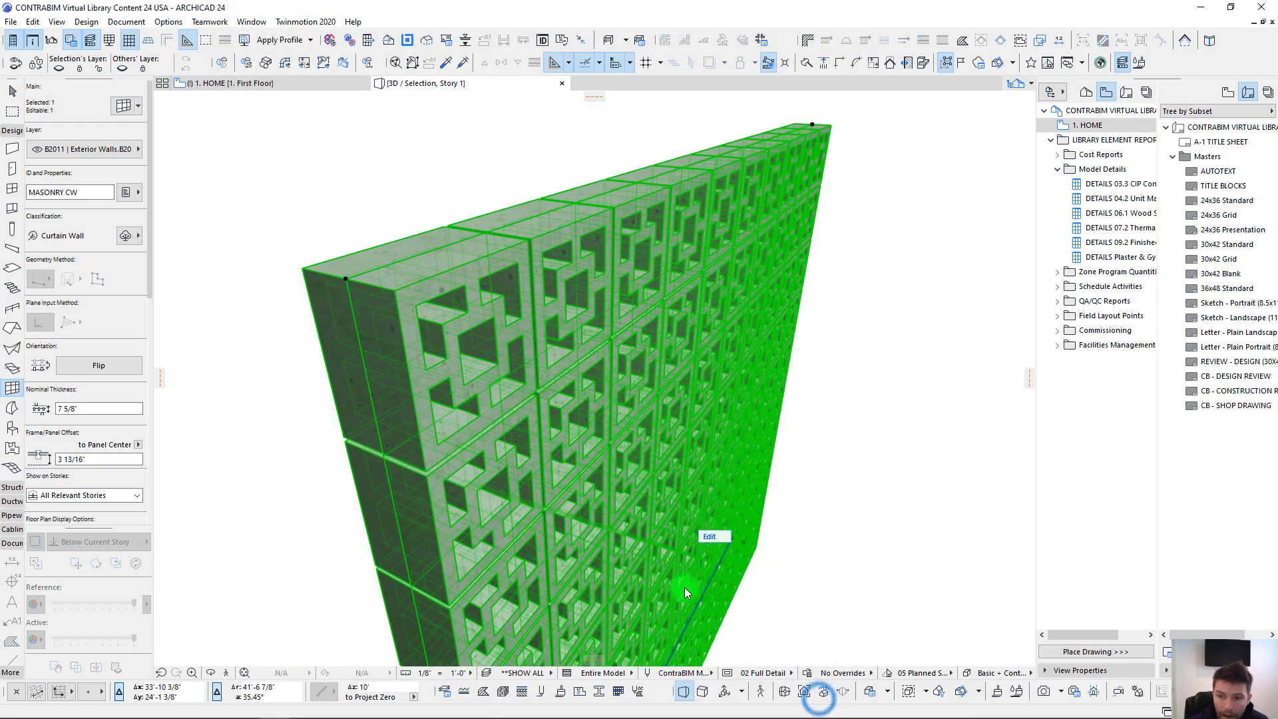
Step: Enter the masonry curtain wall's edit mode and delete the middle blocks to form an opening four blocks wide and seven high
{"action": "middle_click_drag", "start_coordinate": [416, 299], "coordinate": [656, 337], "text": "shift"}
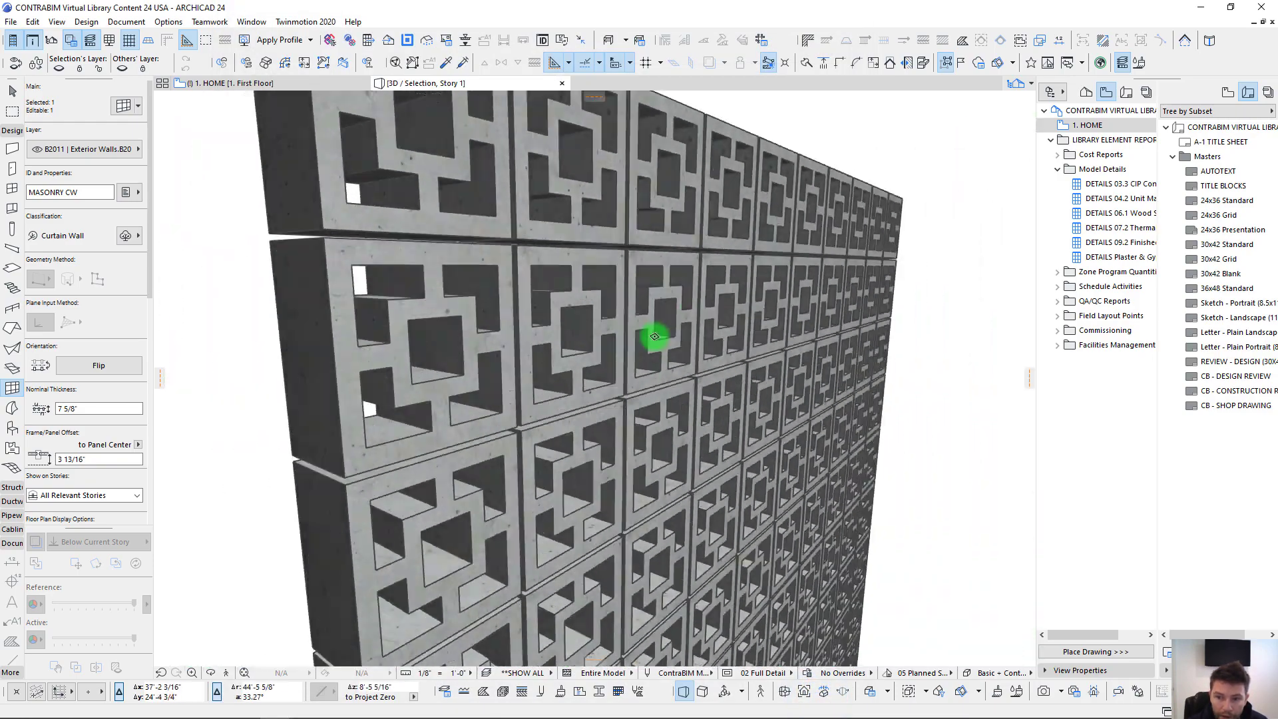
{"action": "scroll", "coordinate": [559, 257], "scroll_direction": "down", "scroll_amount": 3}
{"action": "middle_click_drag", "start_coordinate": [559, 257], "coordinate": [574, 290], "text": "shift"}
{"action": "middle_click_drag", "start_coordinate": [815, 547], "coordinate": [758, 534], "text": "shift"}
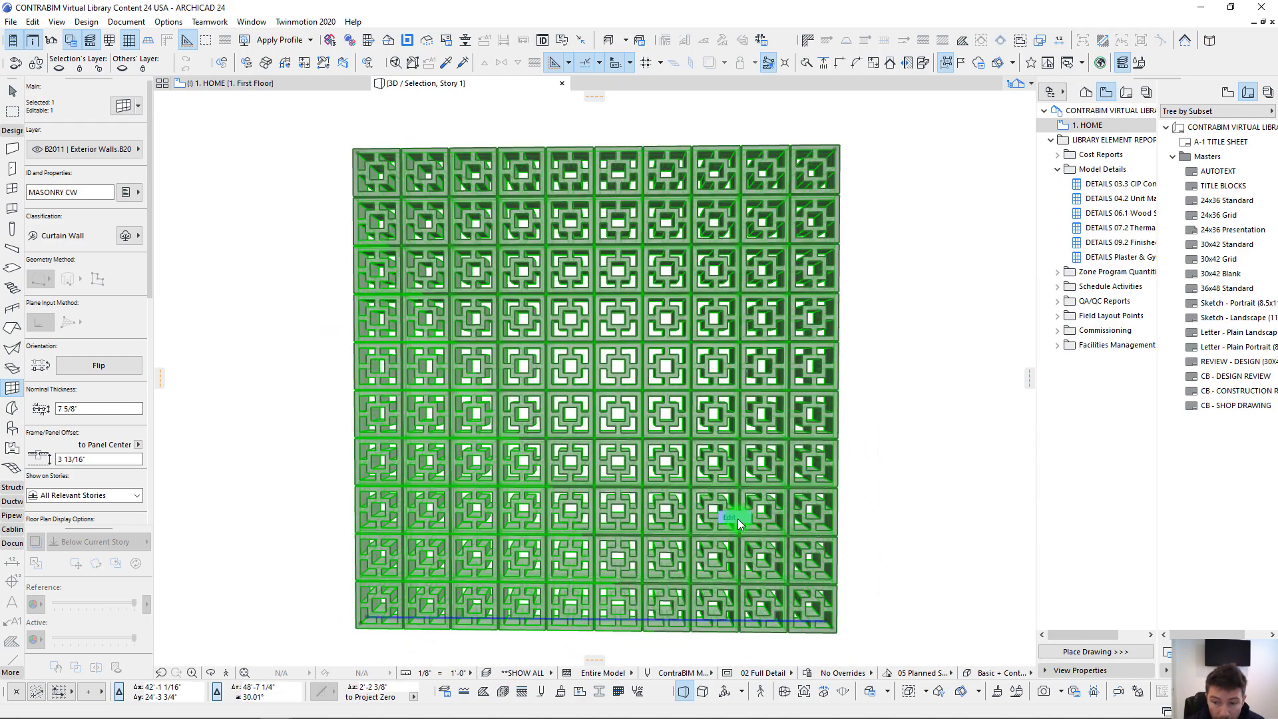
{"action": "left_click", "coordinate": [735, 517]}
{"action": "middle_click_drag", "start_coordinate": [608, 410], "coordinate": [621, 341]}
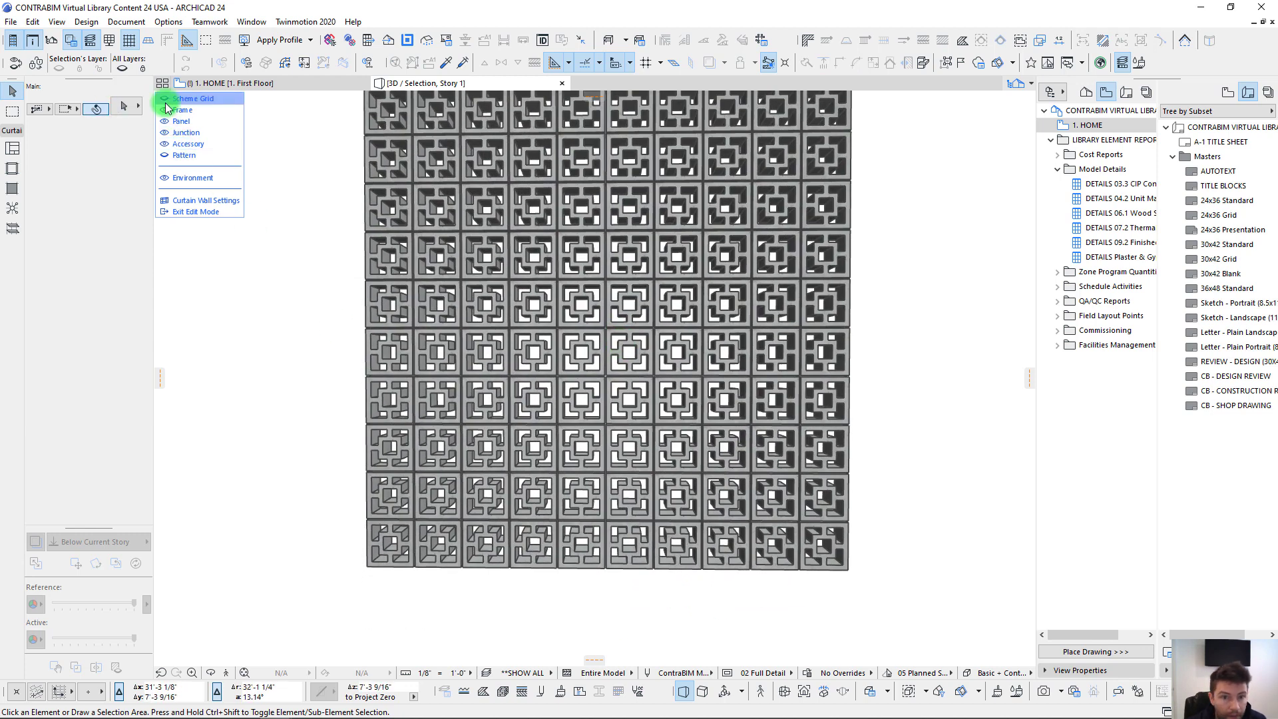
{"action": "left_click_drag", "start_coordinate": [686, 602], "coordinate": [542, 250]}
{"action": "key", "text": "Delete"}
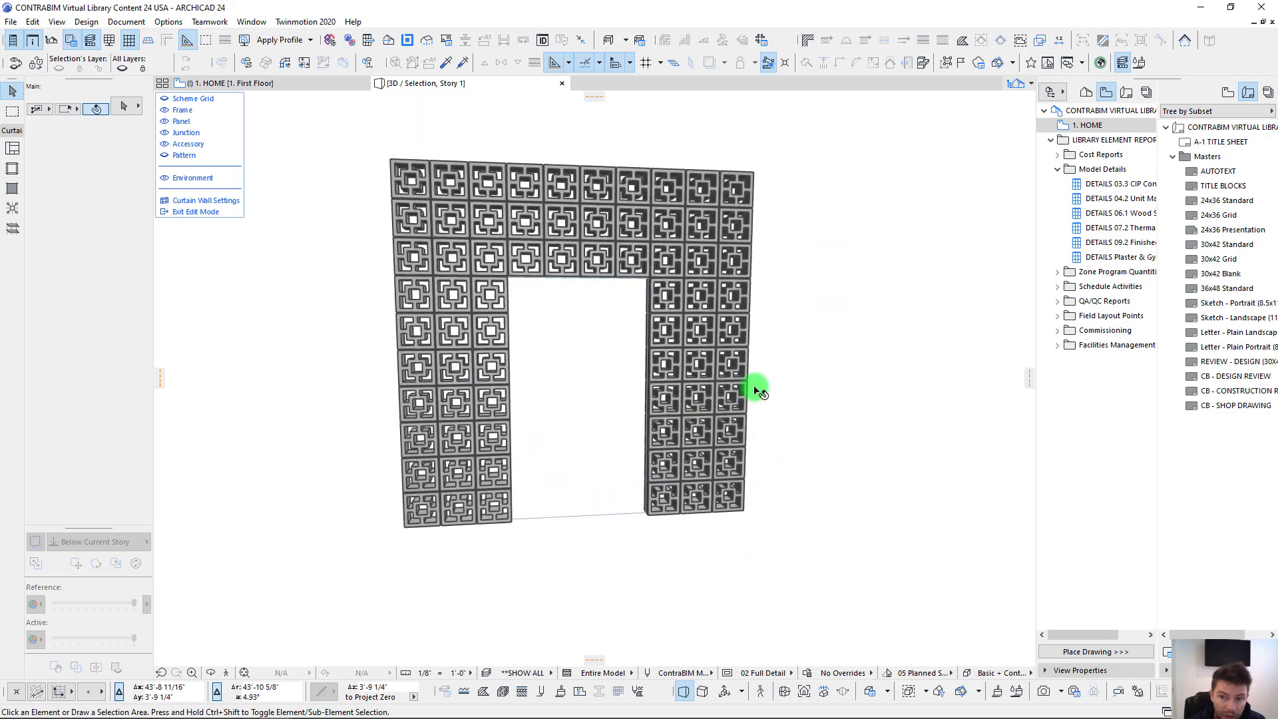
Step: Merge the four blocks directly above the opening into two double-width ones by deleting two vertical mortar gap frames with the panels hidden
{"action": "scroll", "coordinate": [756, 388], "scroll_direction": "up", "scroll_amount": 6}
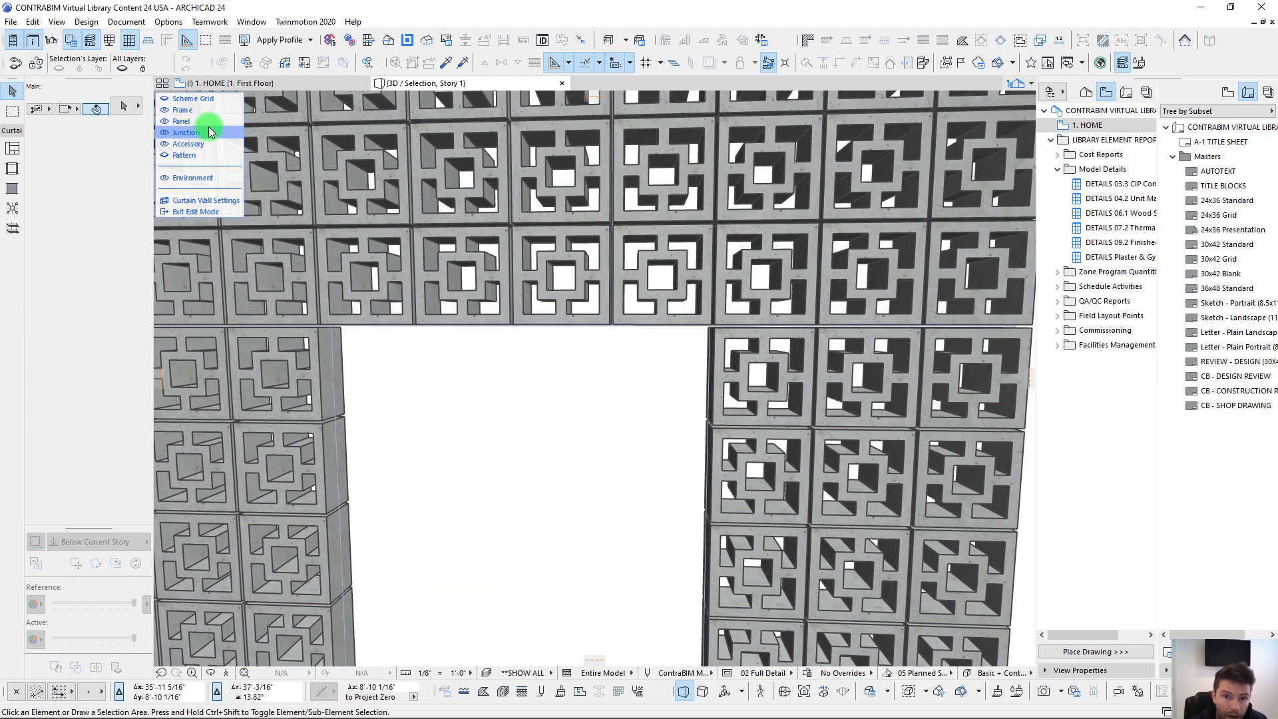
{"action": "left_click", "coordinate": [164, 122]}
{"action": "left_click", "coordinate": [606, 285]}
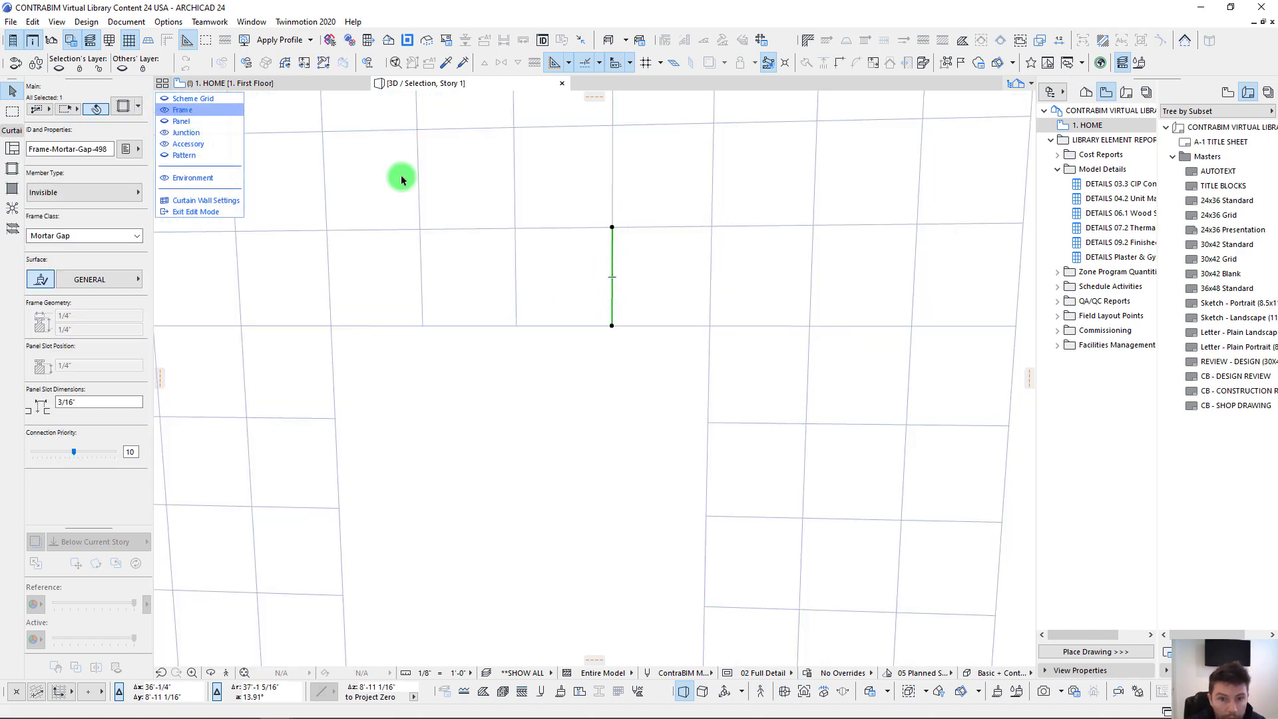
{"action": "left_click", "coordinate": [573, 278]}
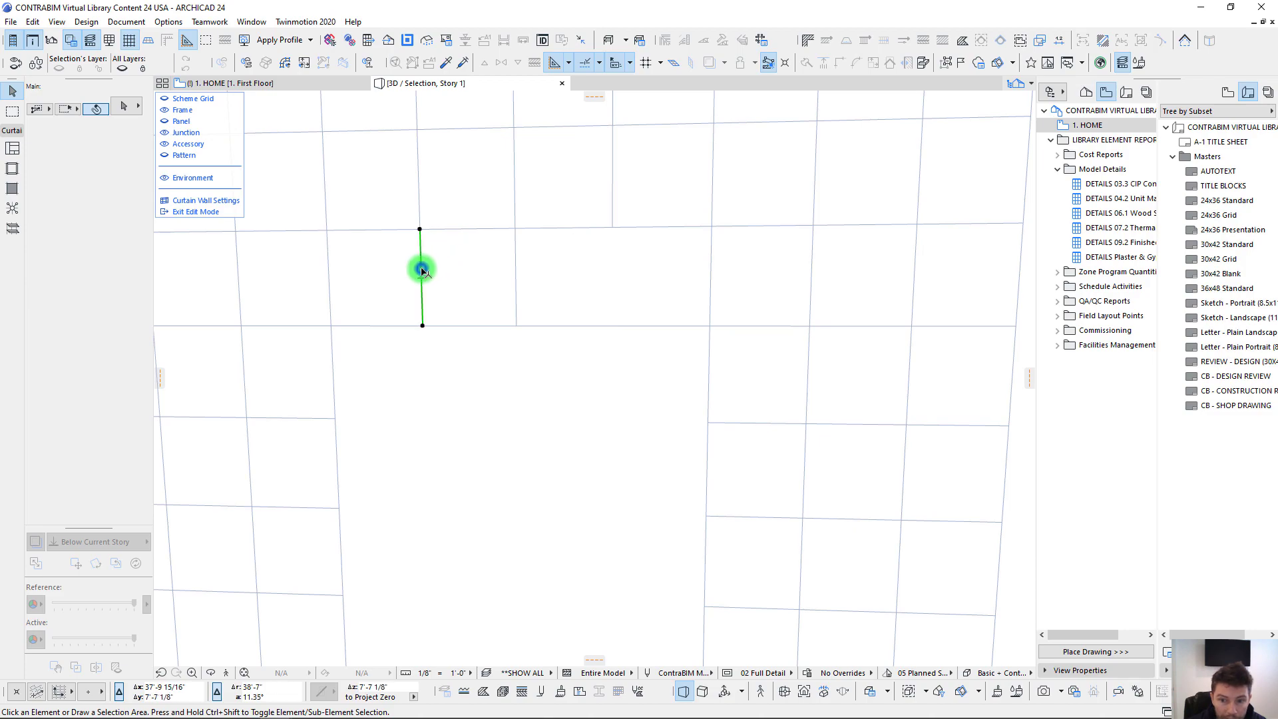
{"action": "left_click", "coordinate": [258, 181]}
{"action": "left_click", "coordinate": [167, 124]}
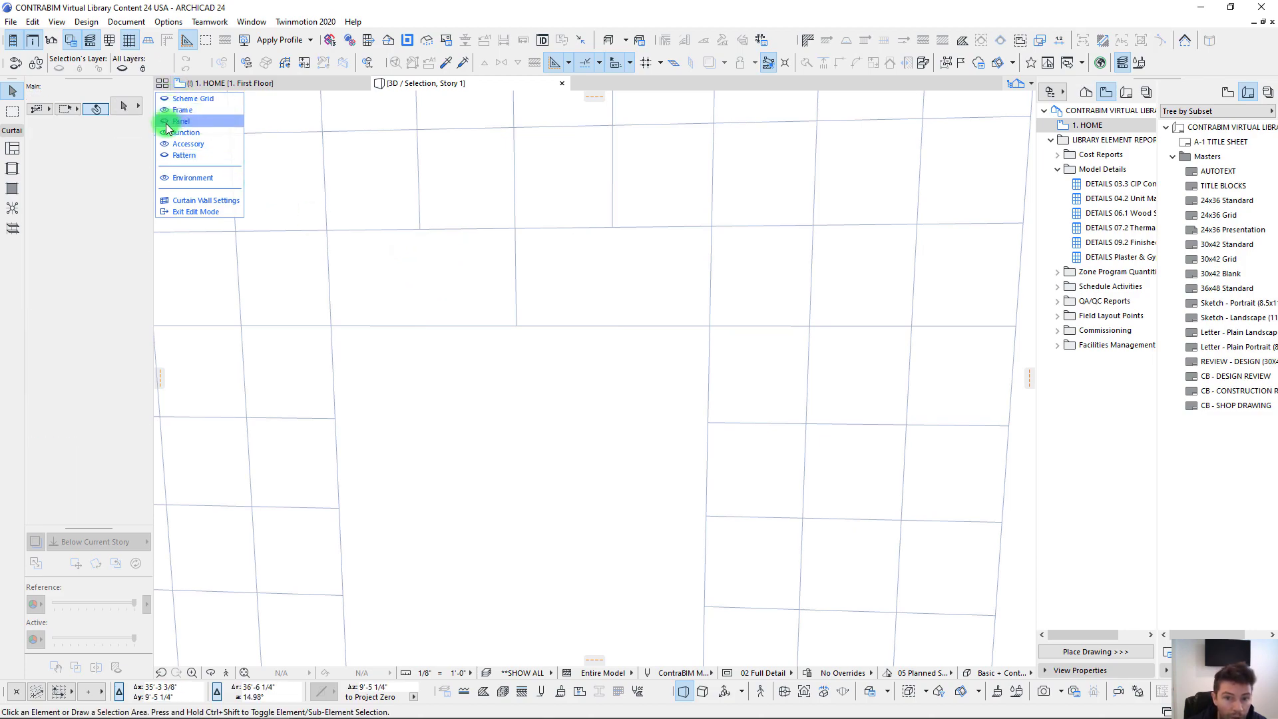
Step: Examine the two double-width blocks above the opening
{"action": "middle_click_drag", "start_coordinate": [654, 388], "coordinate": [546, 301]}
{"action": "scroll", "coordinate": [690, 346], "scroll_direction": "down", "scroll_amount": 4}
{"action": "scroll", "coordinate": [545, 300], "scroll_direction": "up", "scroll_amount": 3}
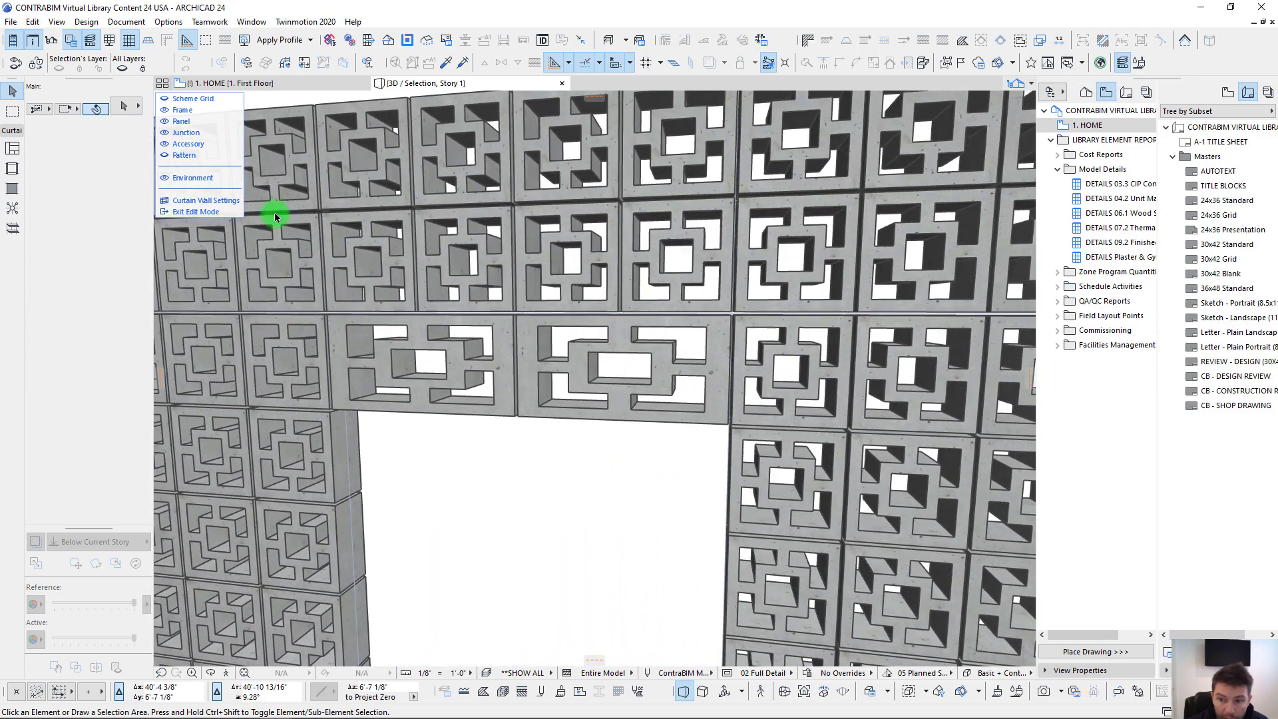
{"action": "scroll", "coordinate": [708, 342], "scroll_direction": "up", "scroll_amount": 5}
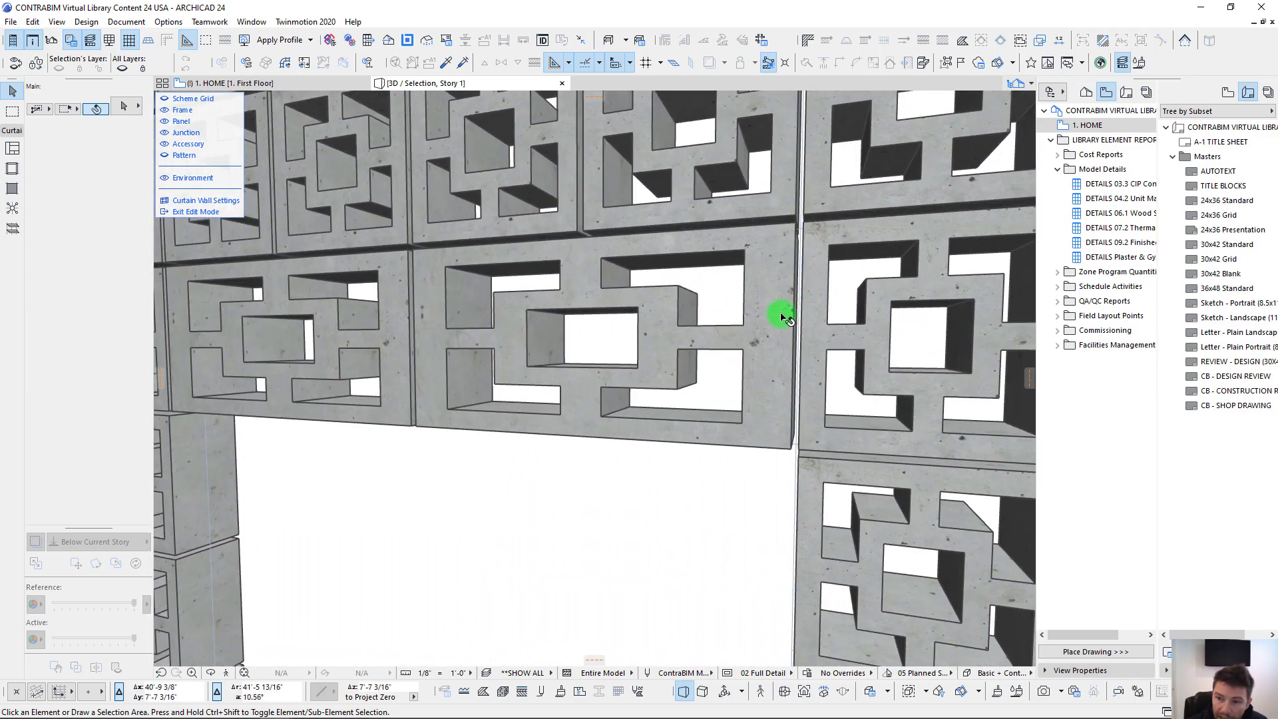
{"action": "middle_click_drag", "start_coordinate": [411, 322], "coordinate": [731, 338], "text": "shift"}
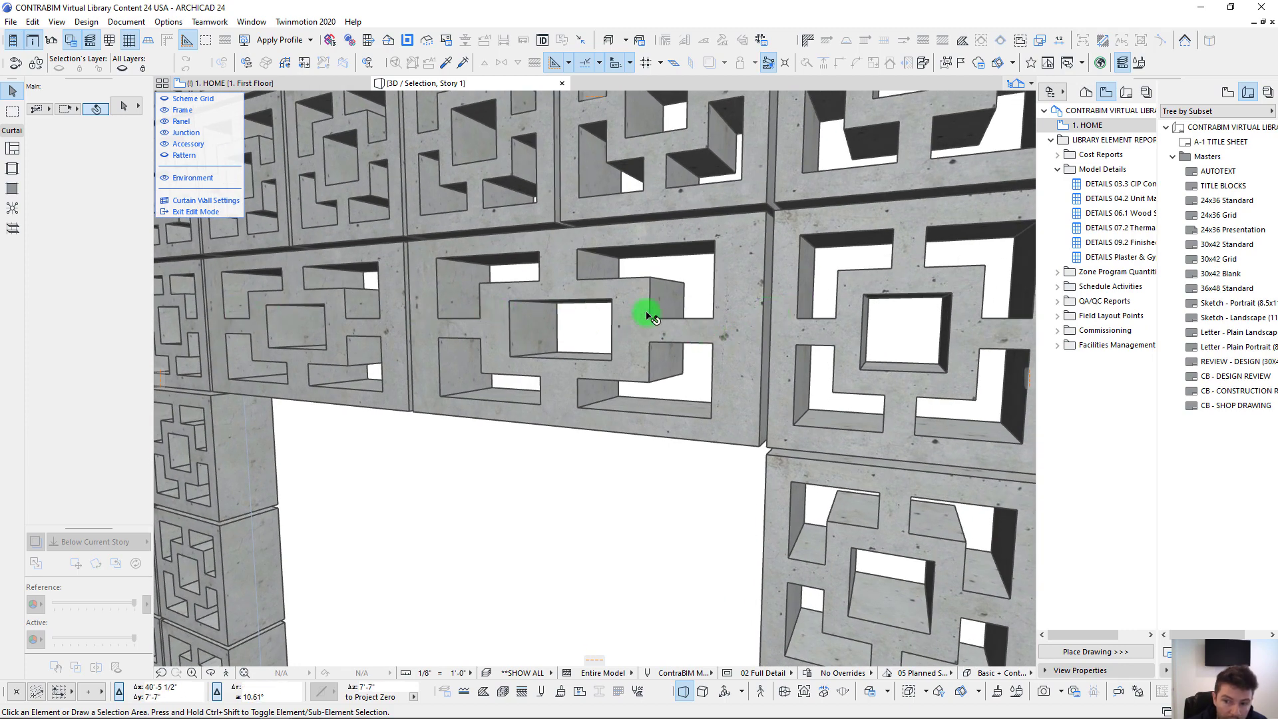
{"action": "scroll", "coordinate": [649, 316], "scroll_direction": "up", "scroll_amount": 5}
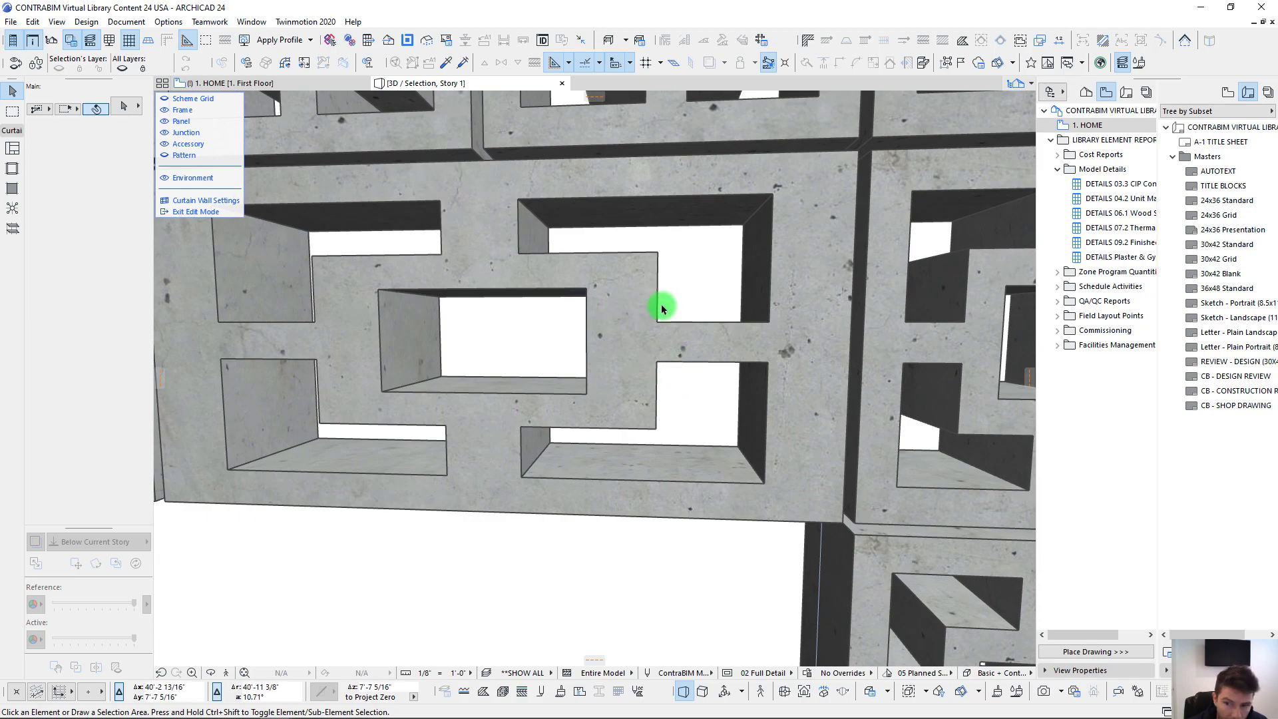
{"action": "scroll", "coordinate": [666, 313], "scroll_direction": "down", "scroll_amount": 5}
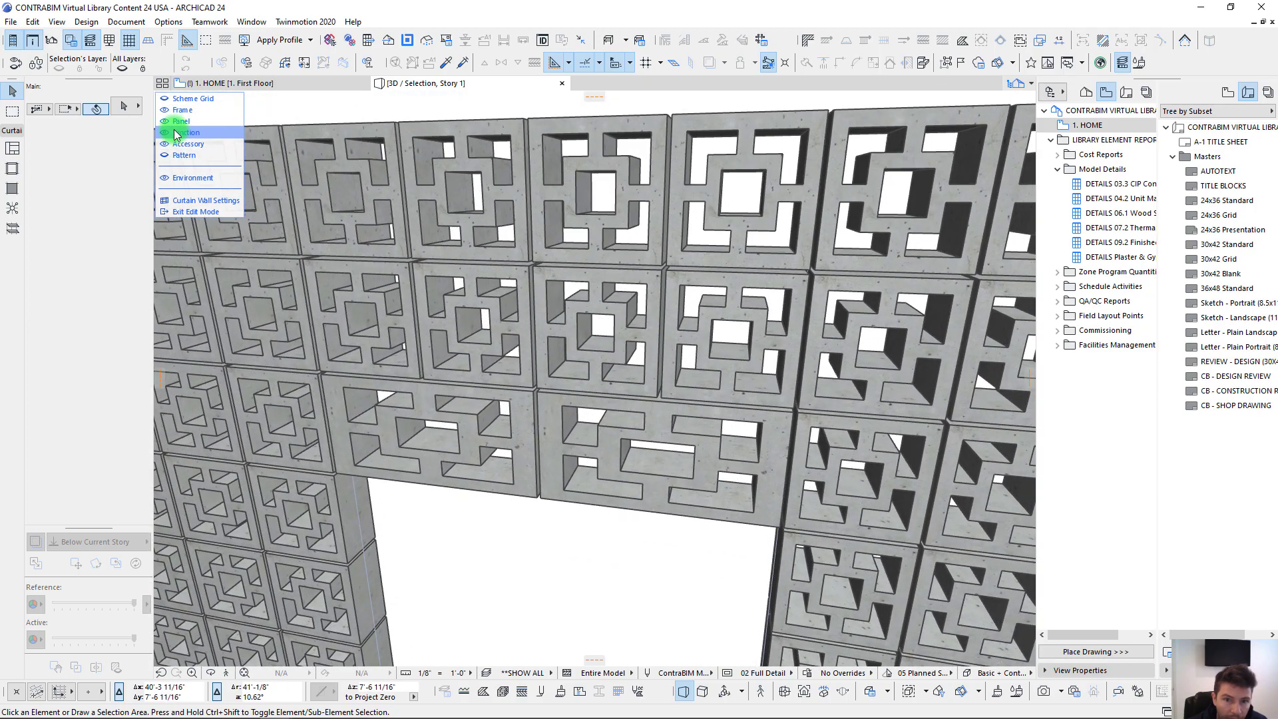
Step: Extend the mortar gap frames from the row above down to the opening's head, splitting the two double-width blocks back into four single blocks
{"action": "left_click", "coordinate": [166, 123]}
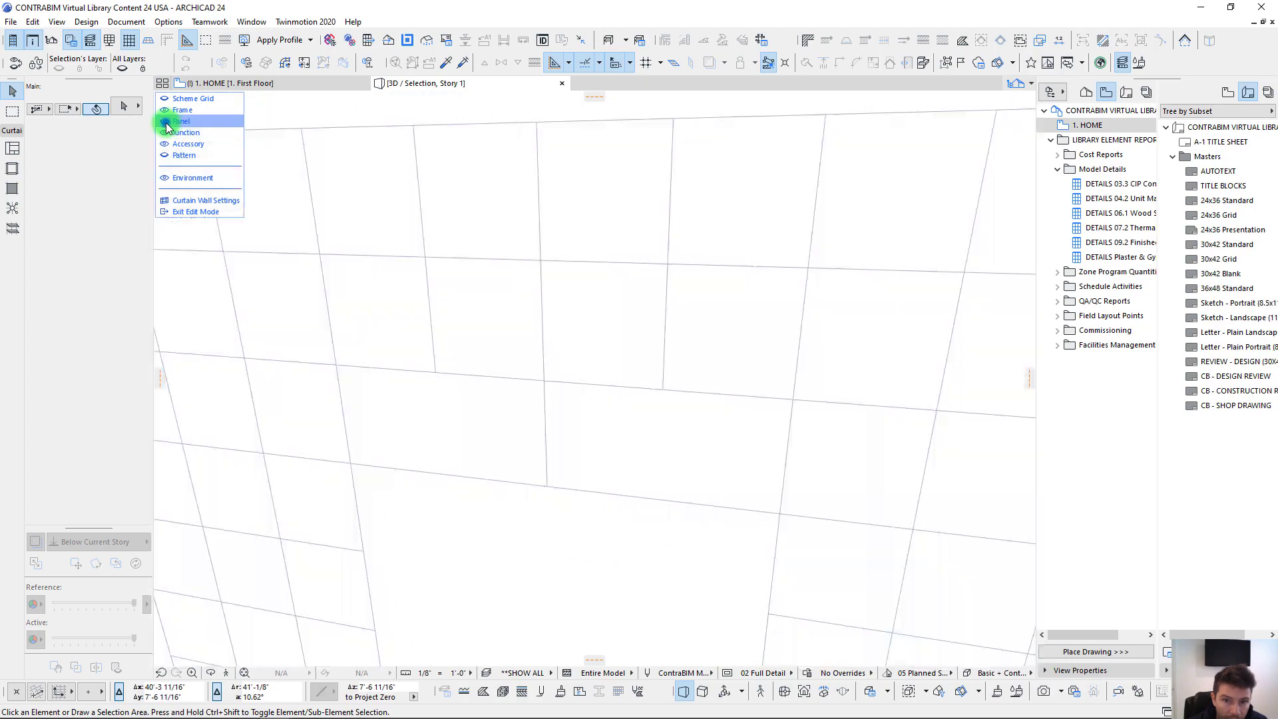
{"action": "left_click", "coordinate": [666, 367]}
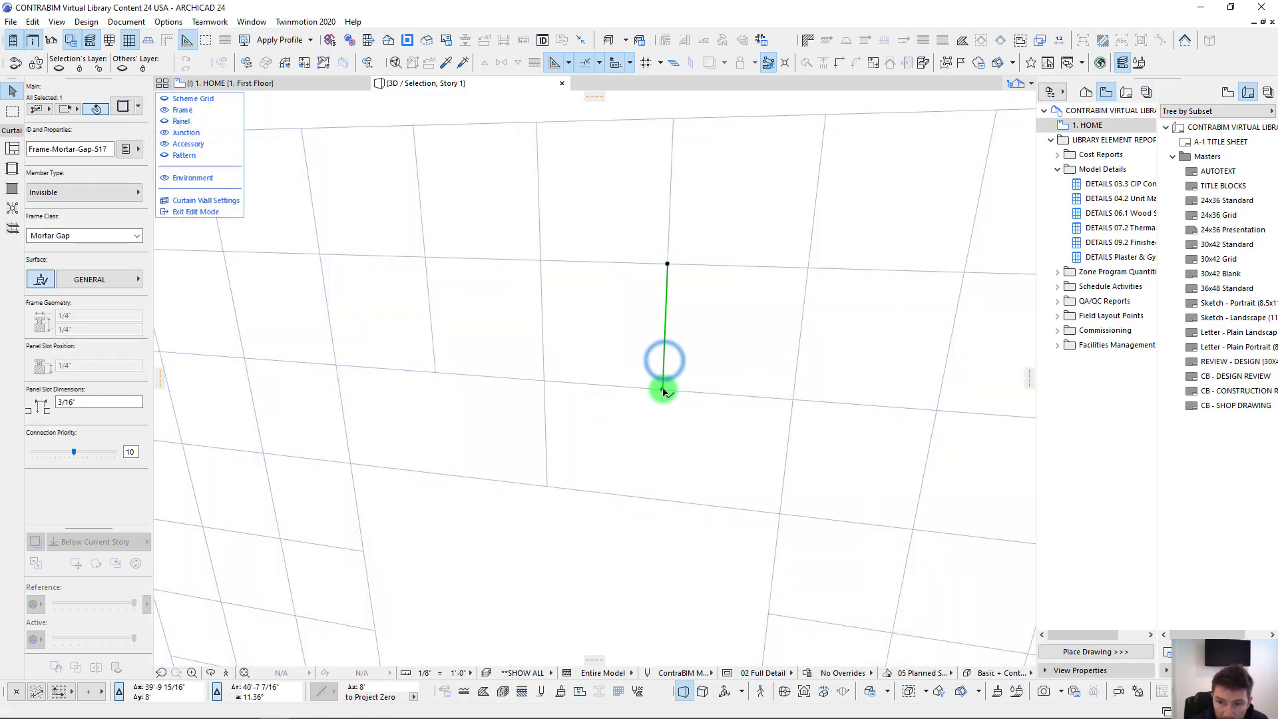
{"action": "left_click", "coordinate": [662, 389]}
{"action": "left_click", "coordinate": [659, 499]}
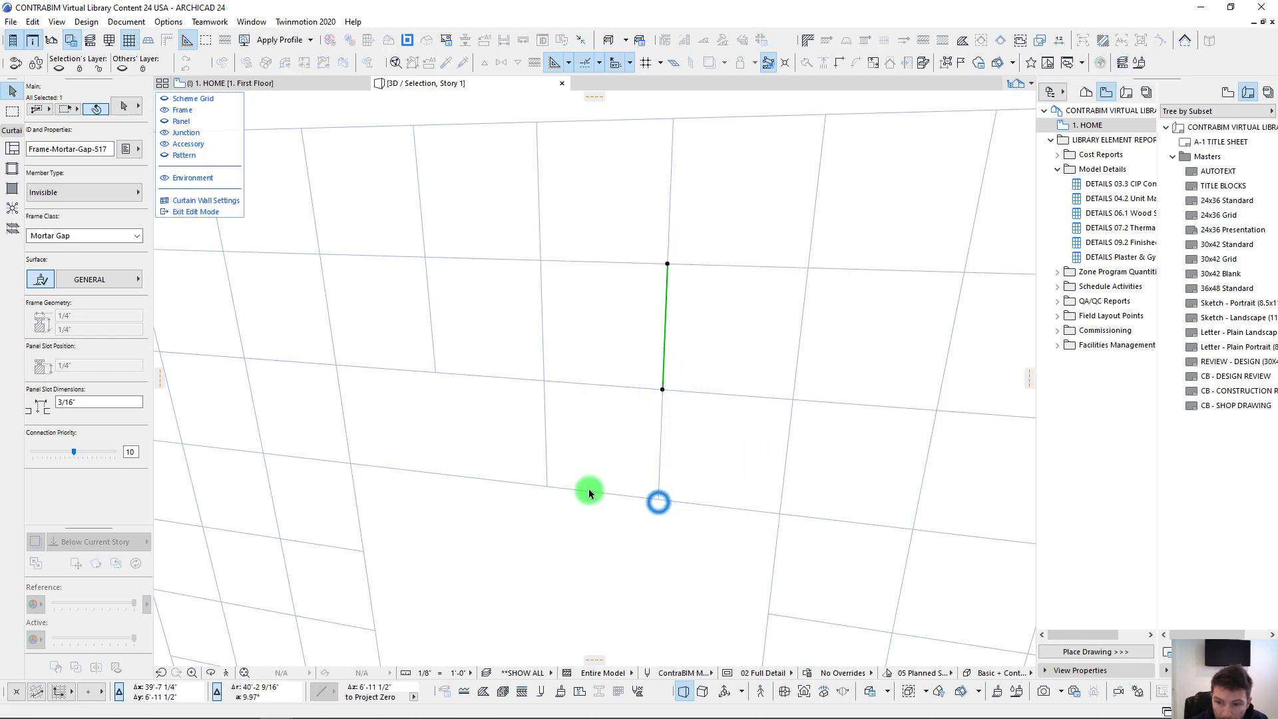
{"action": "left_click", "coordinate": [434, 373]}
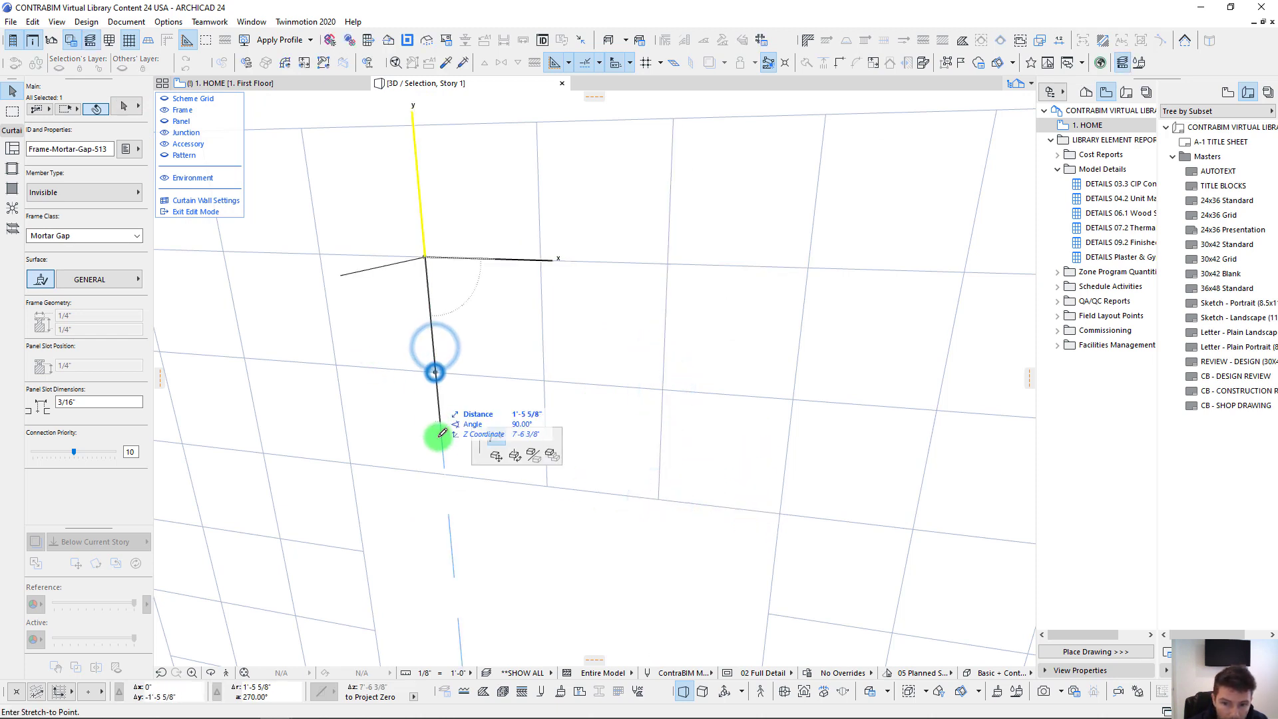
{"action": "left_click", "coordinate": [546, 486]}
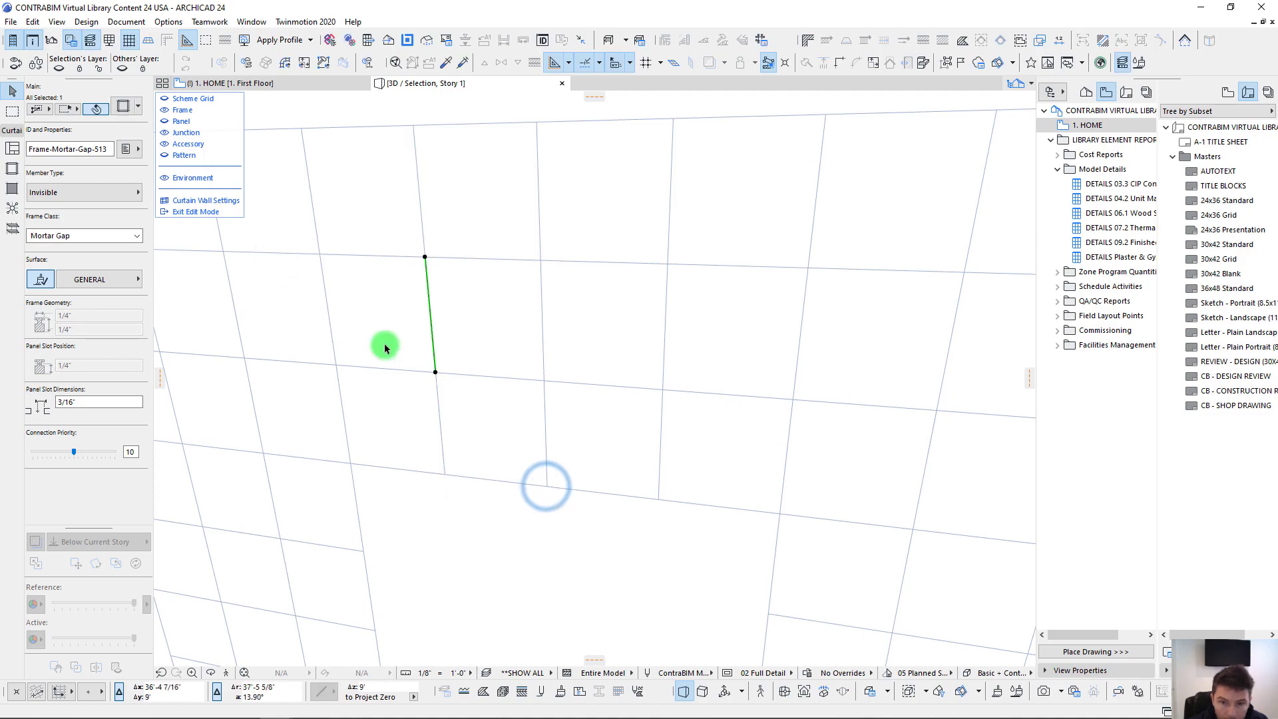
{"action": "key", "text": "Escape"}
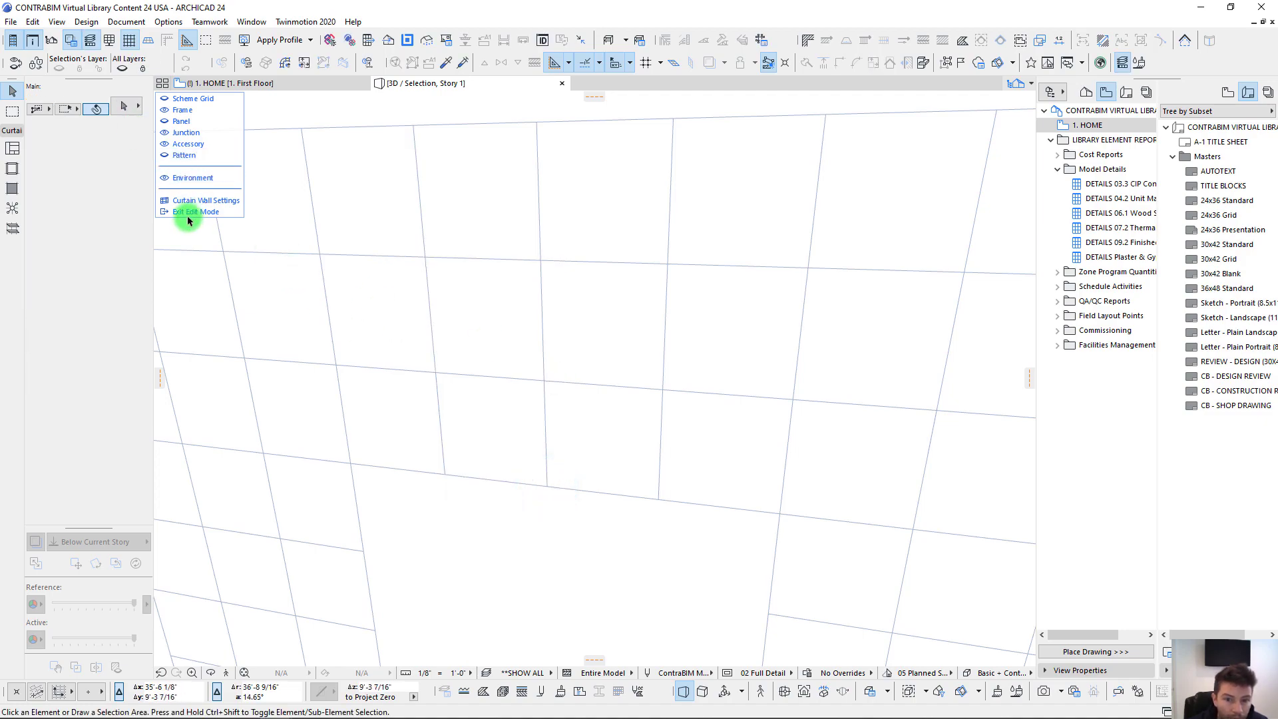
{"action": "left_click", "coordinate": [165, 122]}
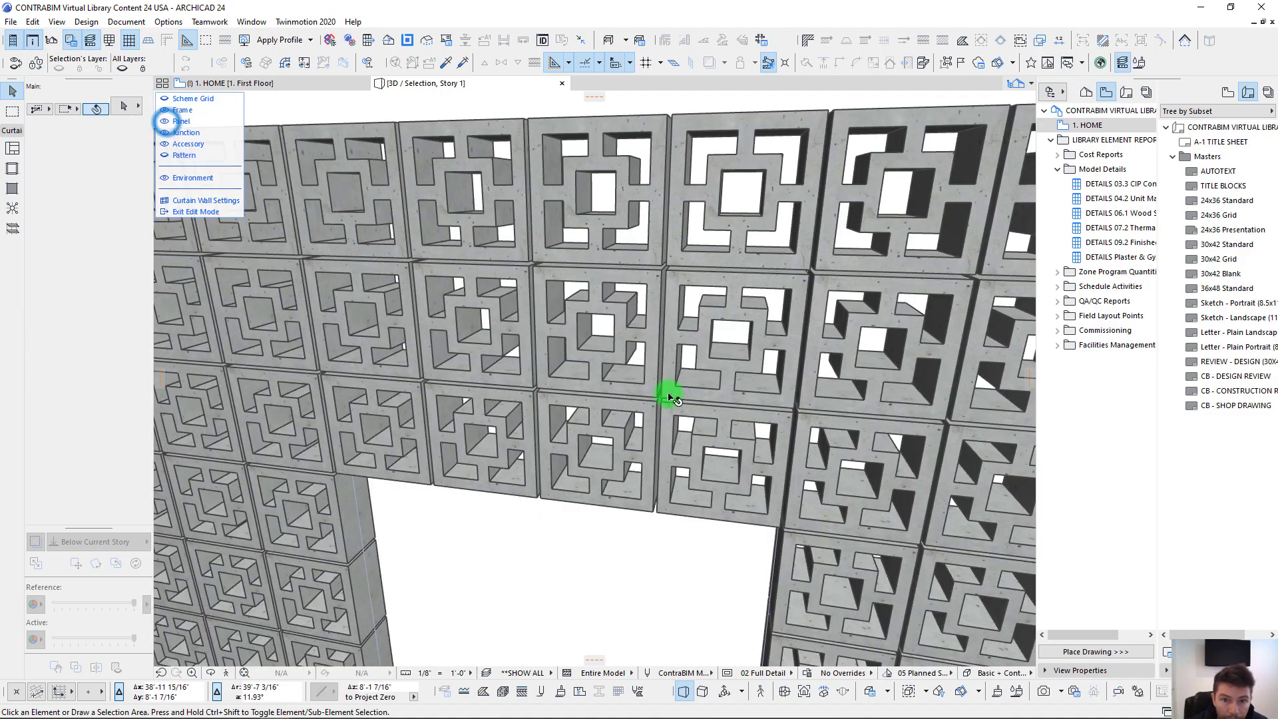
Step: Exit the curtain wall's edit mode, switch to the First Floor plan and deselect the wall
{"action": "scroll", "coordinate": [597, 380], "scroll_direction": "down", "scroll_amount": 5}
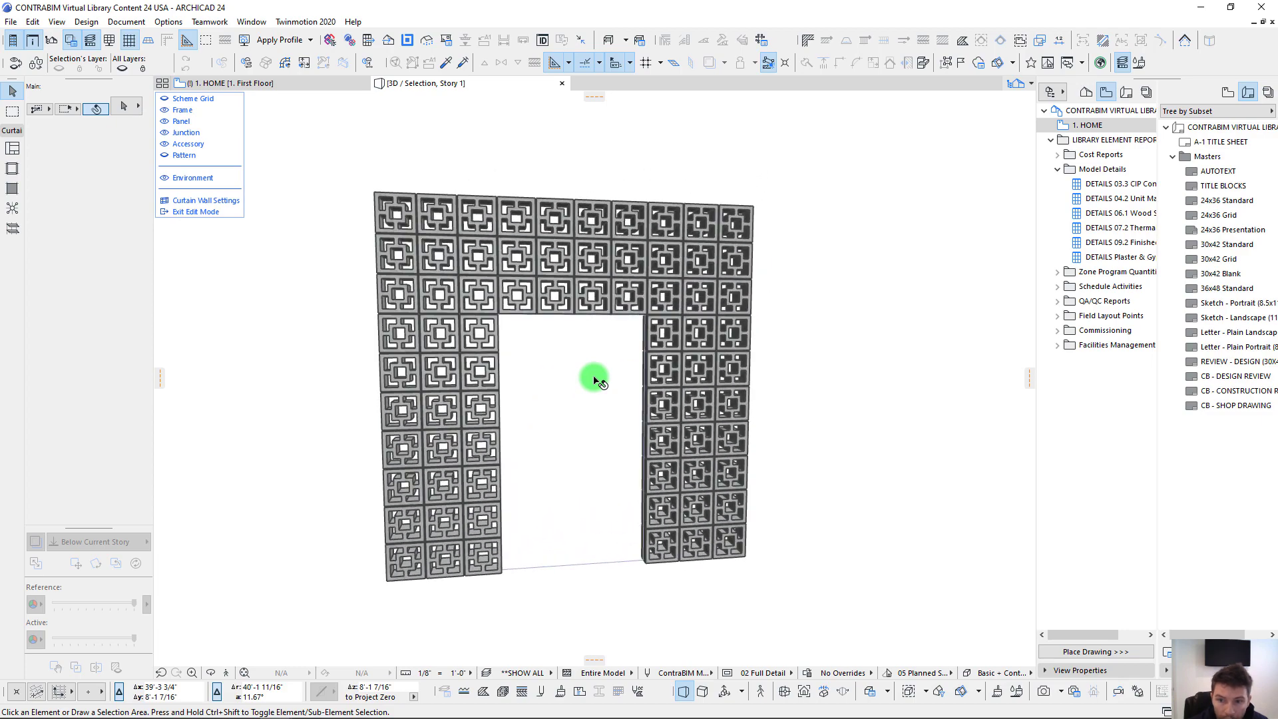
{"action": "middle_click_drag", "start_coordinate": [591, 360], "coordinate": [596, 436]}
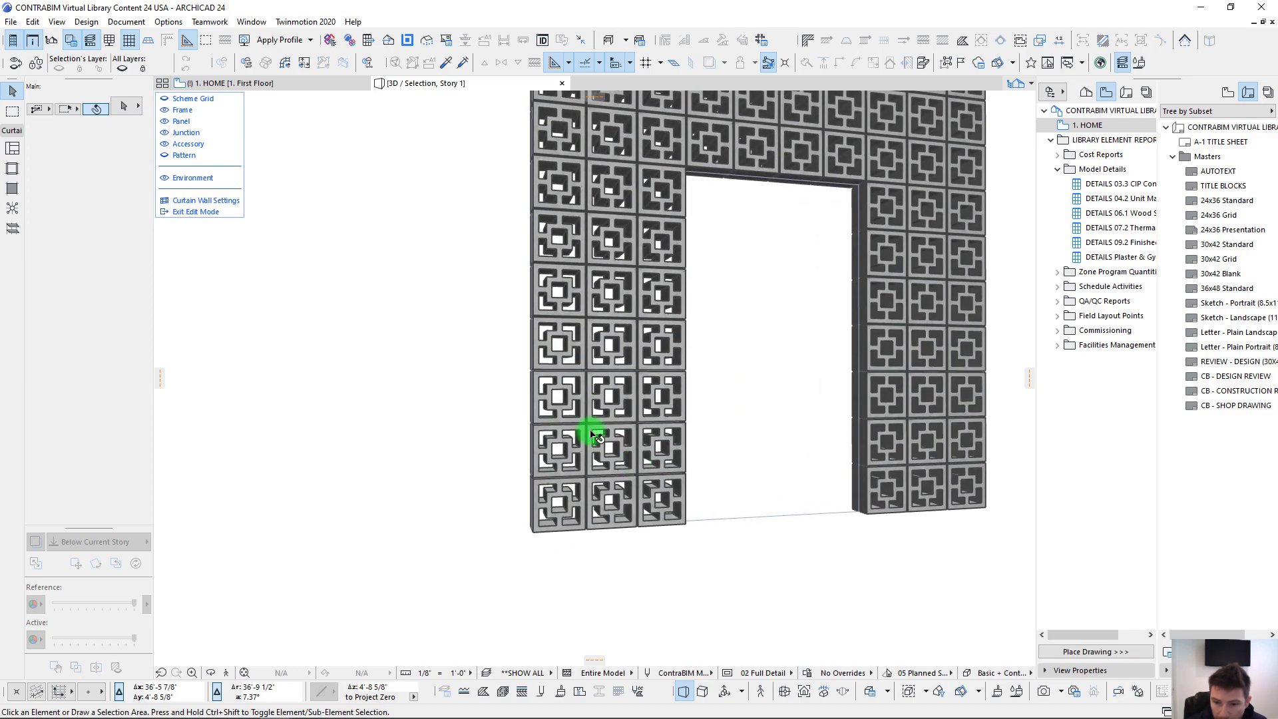
{"action": "left_click", "coordinate": [208, 215]}
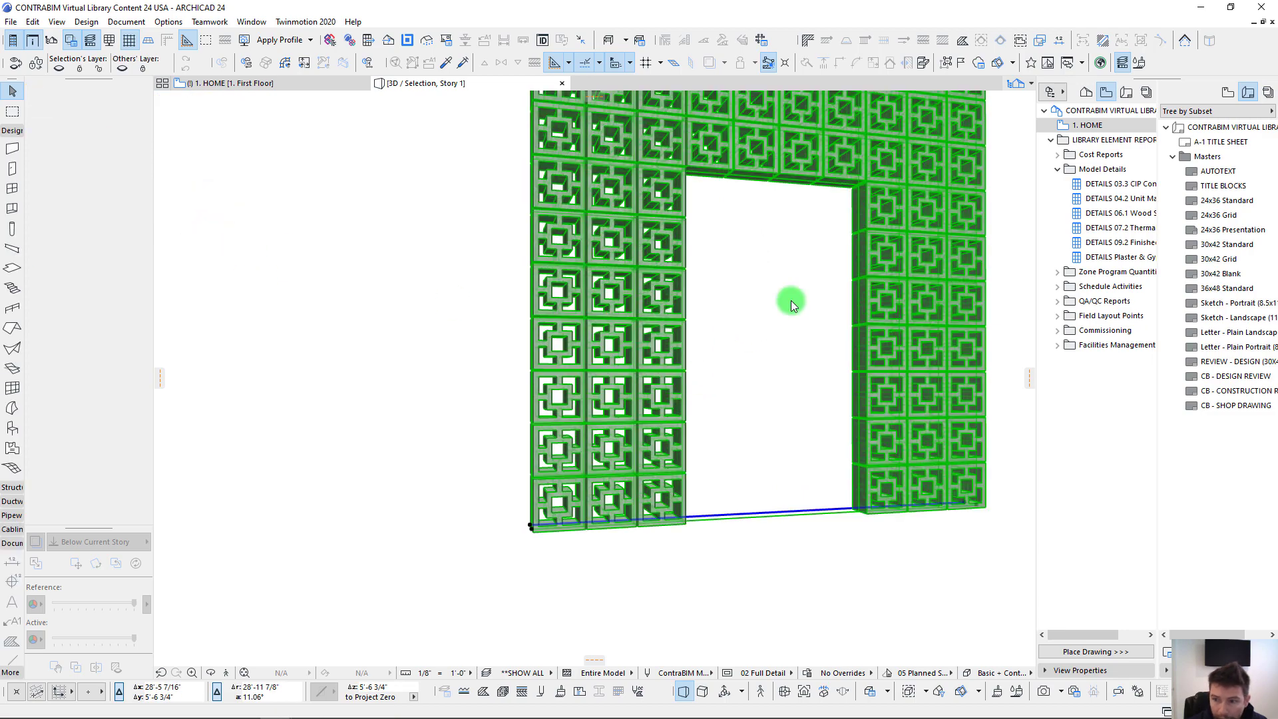
{"action": "middle_click_drag", "start_coordinate": [753, 323], "coordinate": [486, 336], "text": "shift"}
{"action": "key", "text": "F2"}
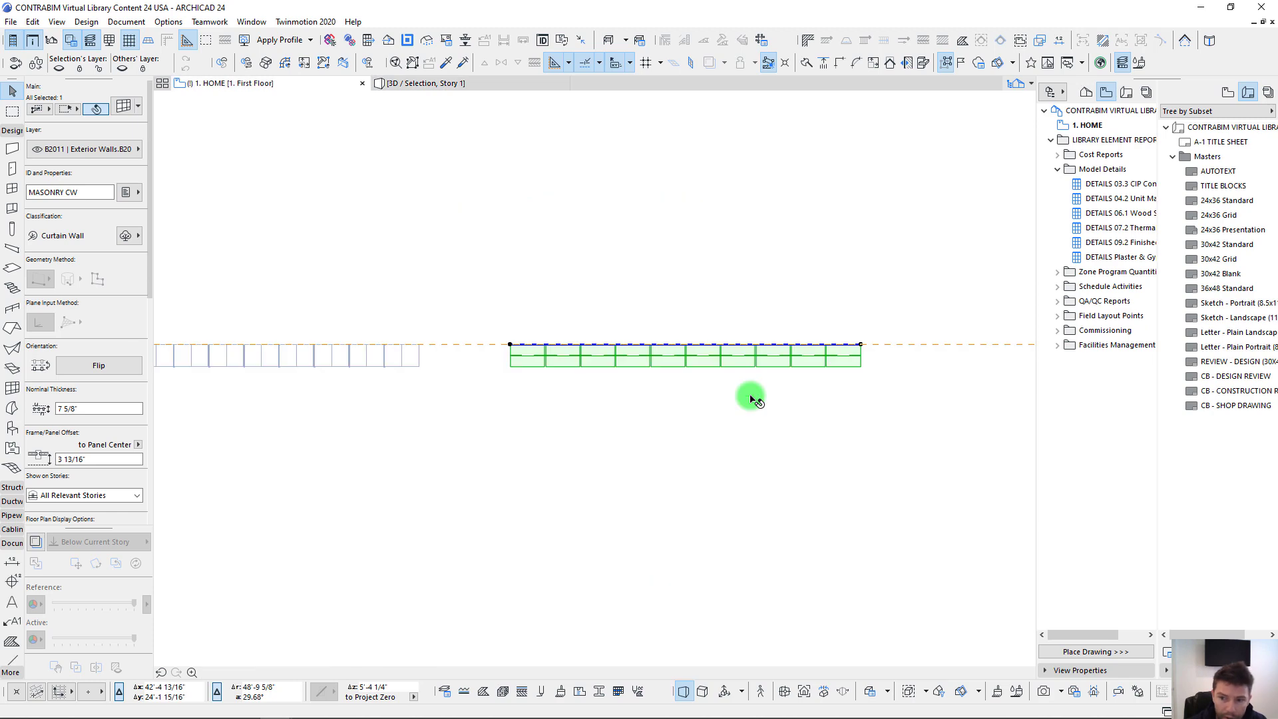
{"action": "left_click", "coordinate": [750, 396]}
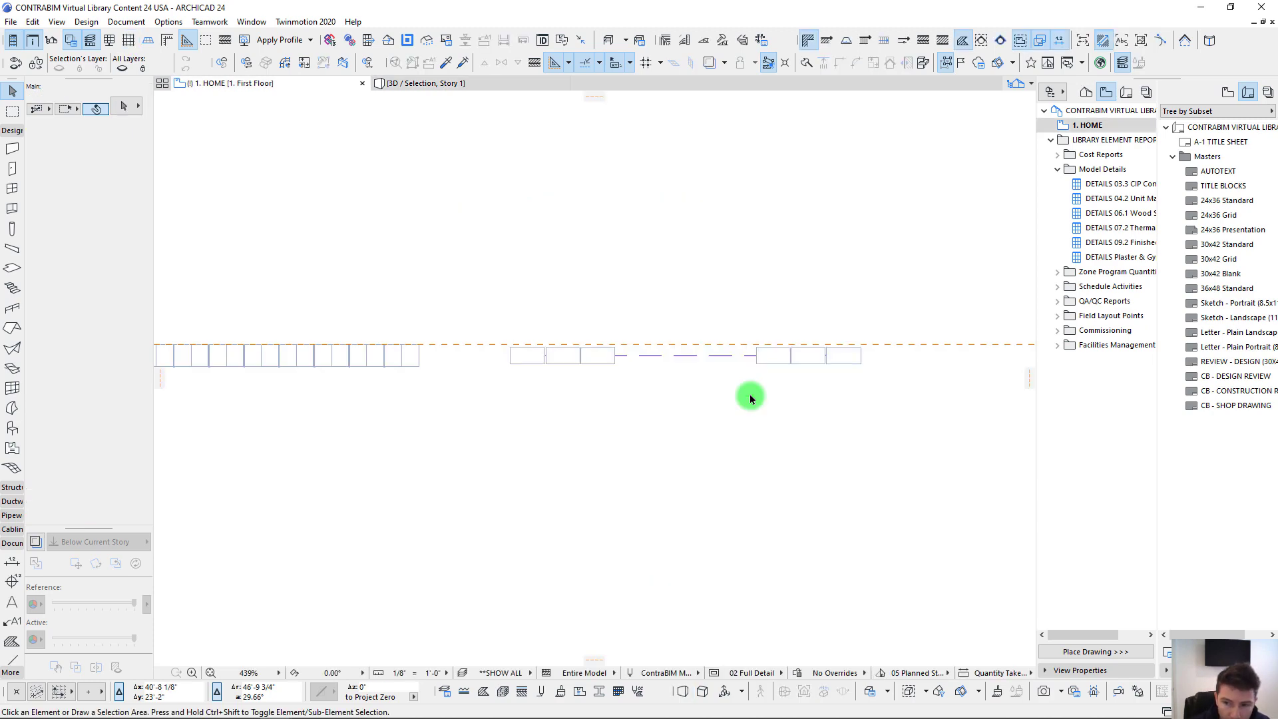
Step: Examine the breeze block reference image on the plan and the red block outlines traced over it
{"action": "scroll", "coordinate": [479, 373], "scroll_direction": "down", "scroll_amount": 4}
{"action": "middle_click_drag", "start_coordinate": [677, 351], "coordinate": [761, 374]}
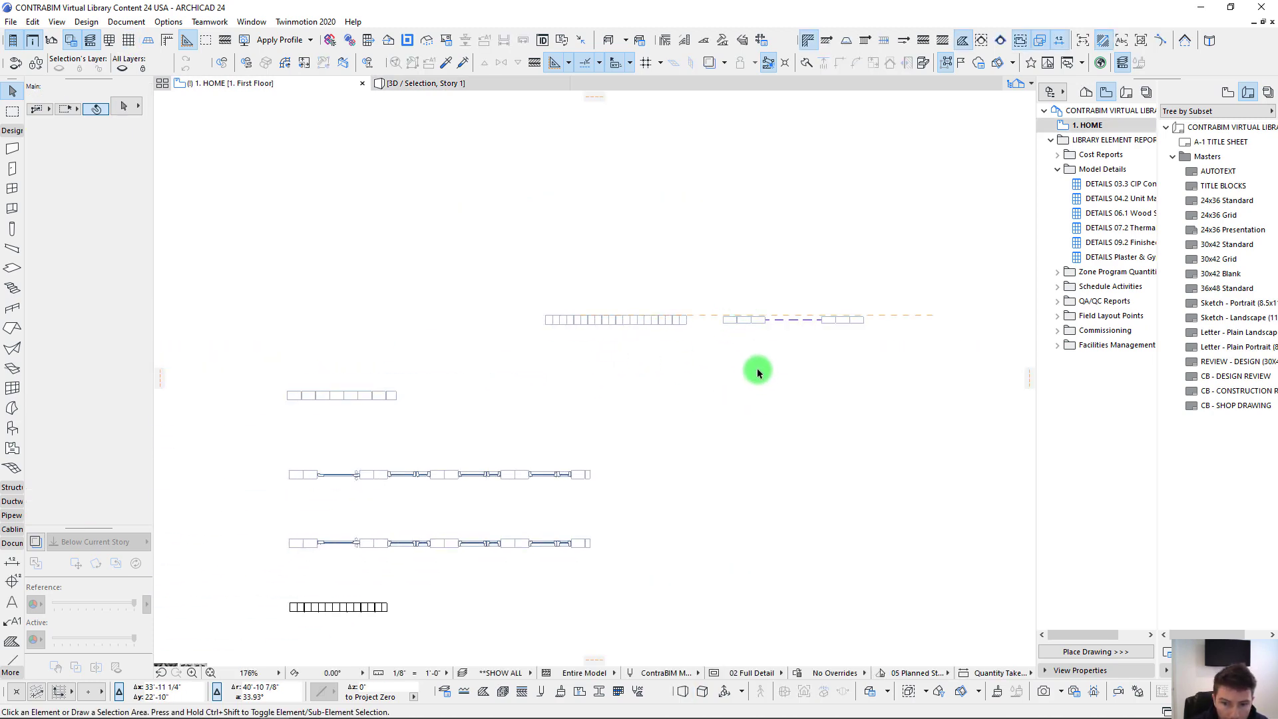
{"action": "middle_click_drag", "start_coordinate": [444, 423], "coordinate": [795, 150]}
{"action": "scroll", "coordinate": [464, 468], "scroll_direction": "up", "scroll_amount": 5}
{"action": "middle_click_drag", "start_coordinate": [469, 469], "coordinate": [454, 386]}
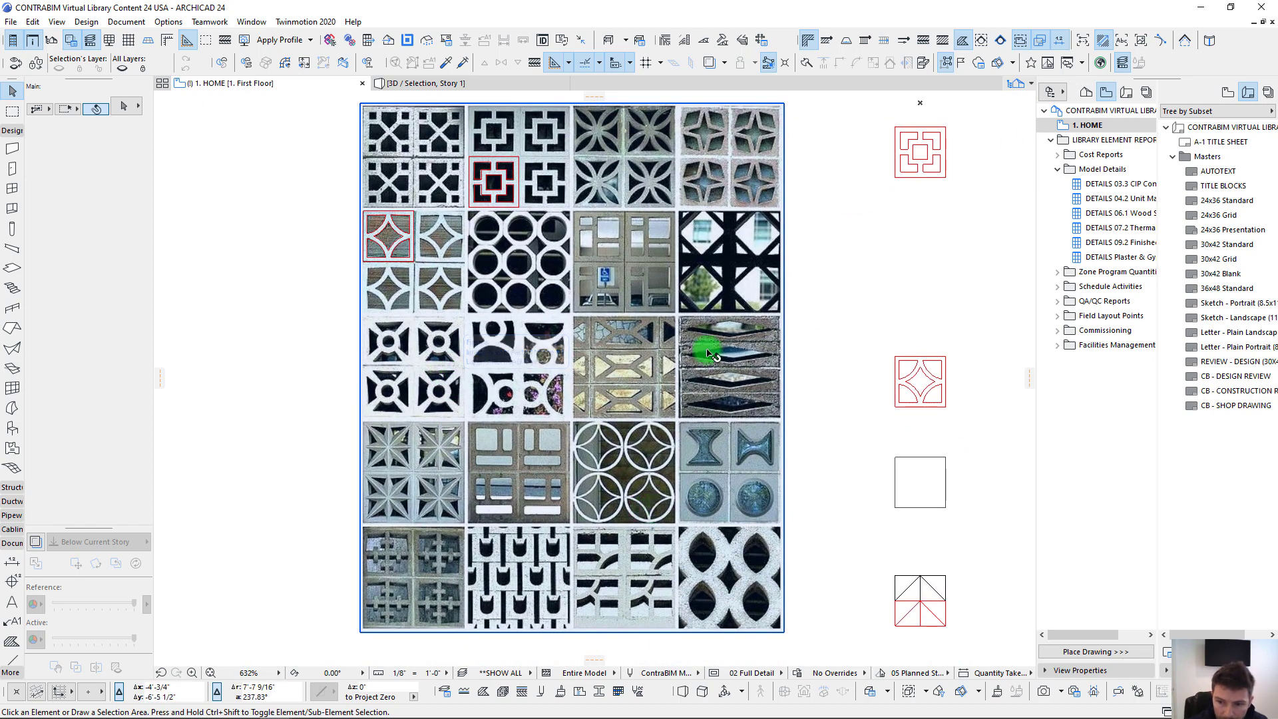
{"action": "middle_click_drag", "start_coordinate": [456, 477], "coordinate": [487, 394]}
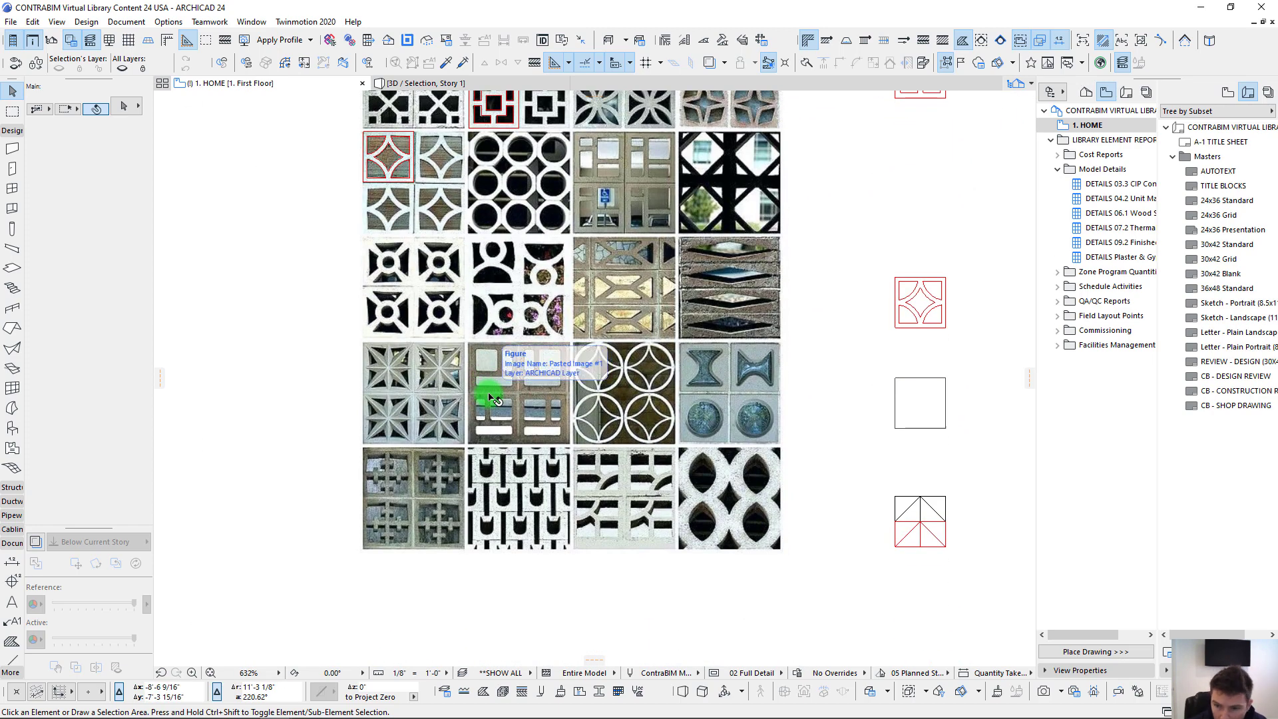
{"action": "middle_click_drag", "start_coordinate": [730, 315], "coordinate": [694, 503]}
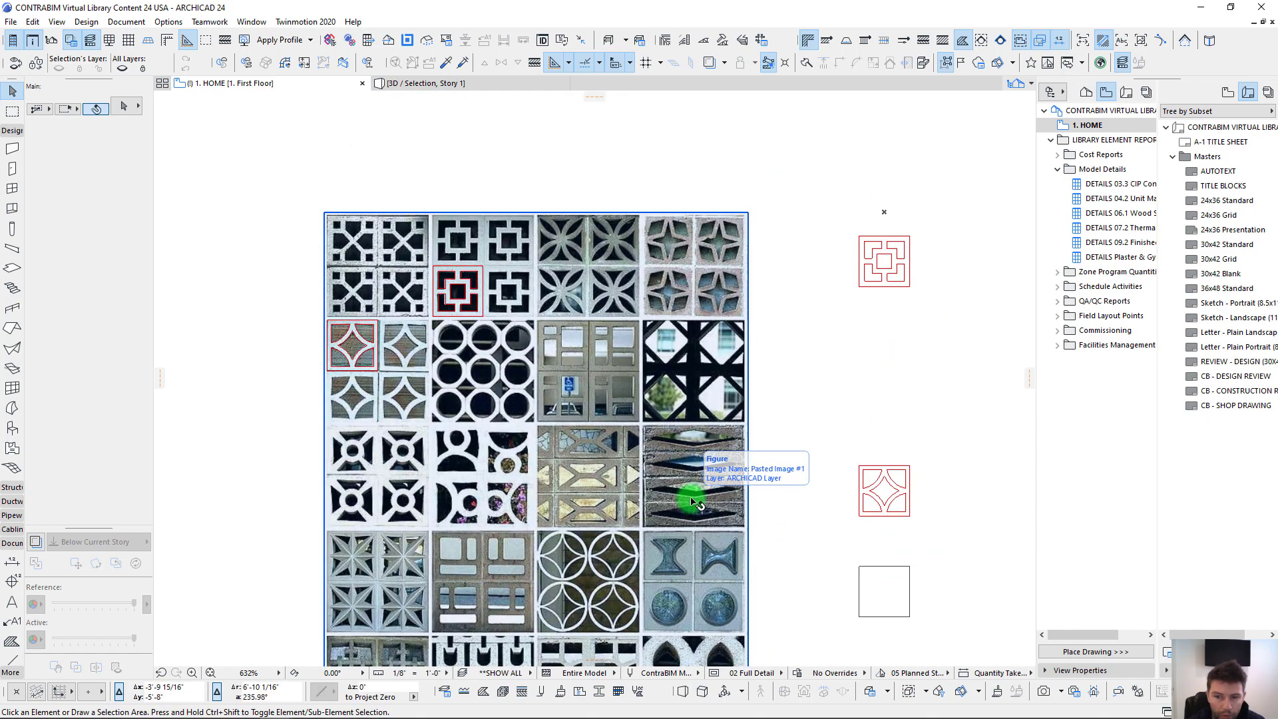
{"action": "middle_click_drag", "start_coordinate": [496, 331], "coordinate": [382, 322]}
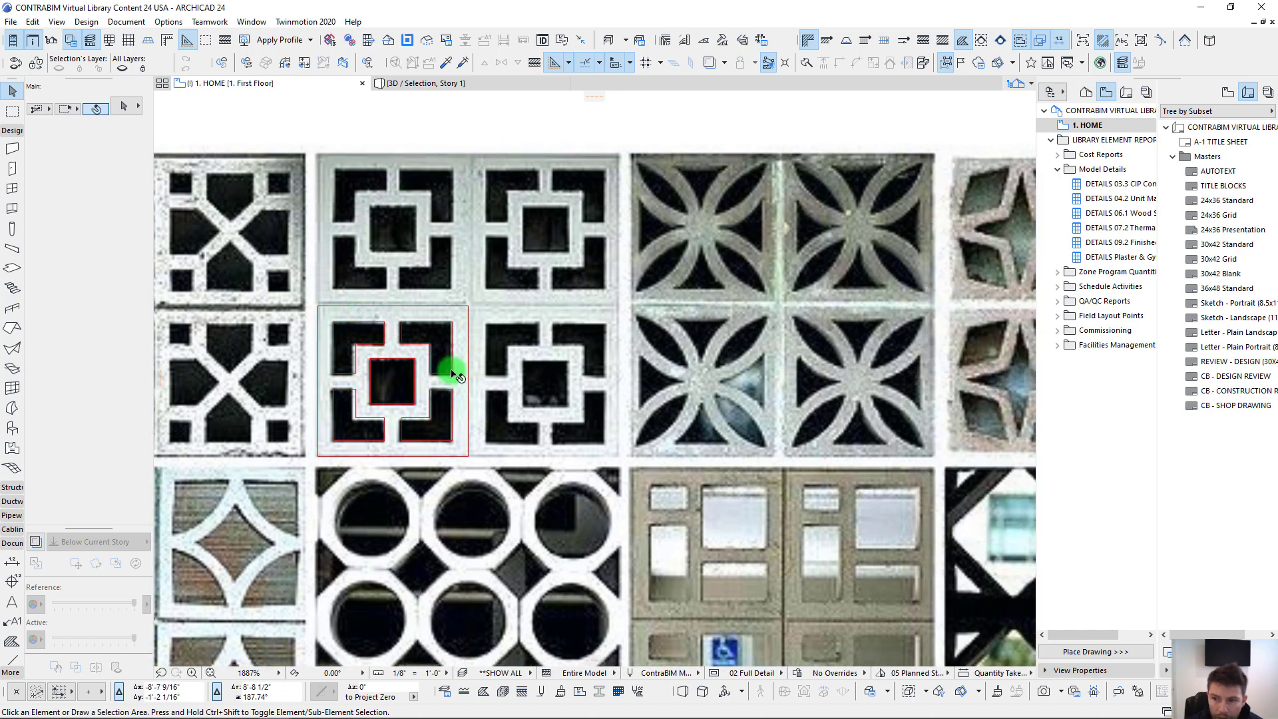
{"action": "scroll", "coordinate": [546, 431], "scroll_direction": "down", "scroll_amount": 2}
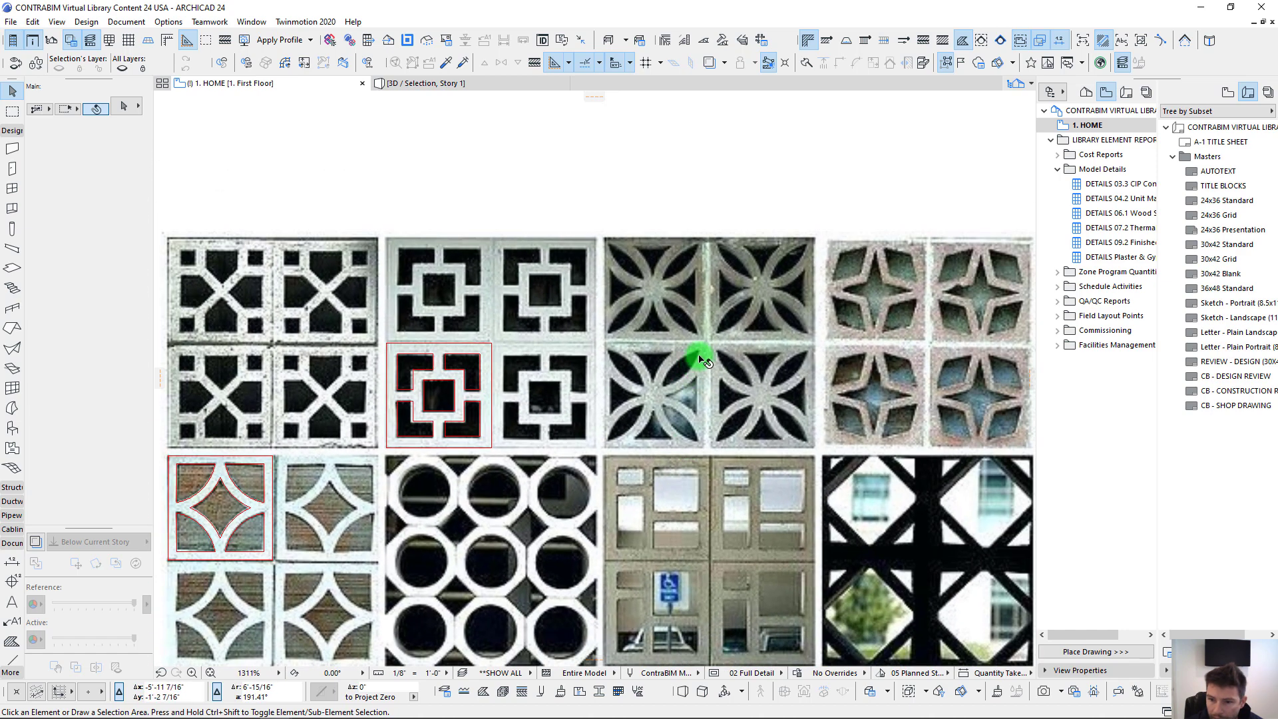
{"action": "middle_click_drag", "start_coordinate": [640, 444], "coordinate": [639, 312]}
{"action": "scroll", "coordinate": [625, 288], "scroll_direction": "down", "scroll_amount": 3}
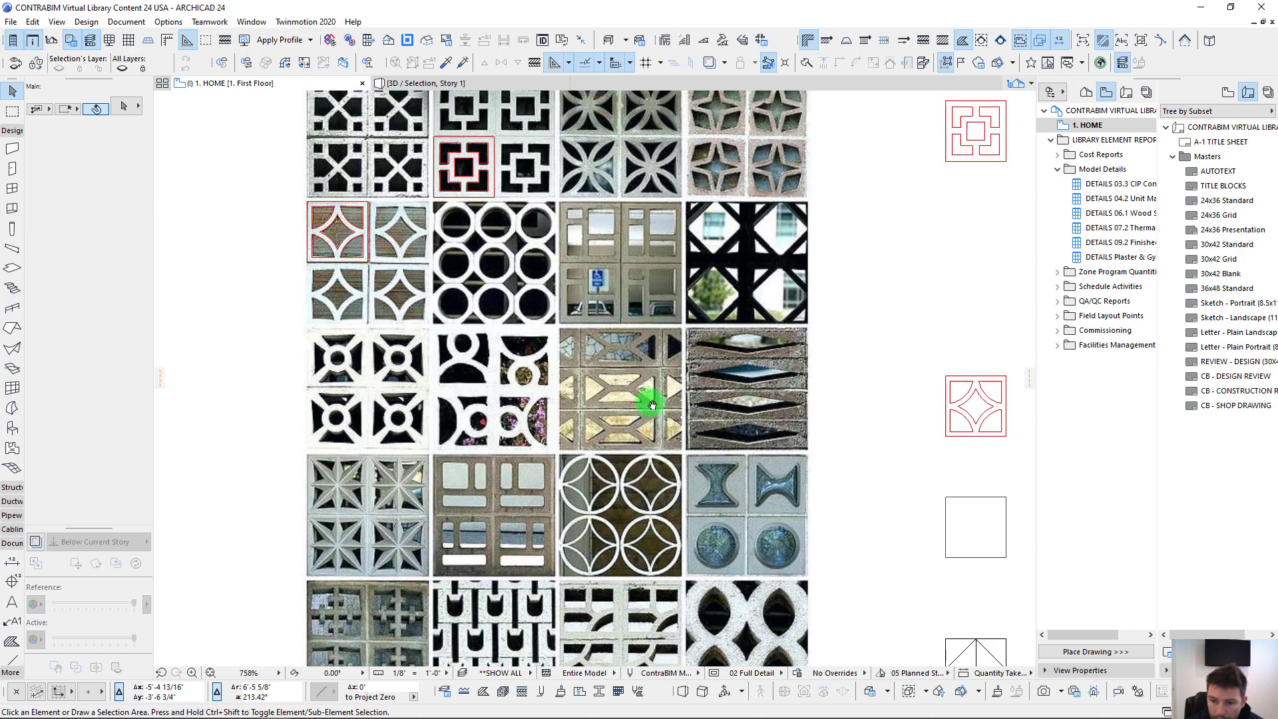
{"action": "scroll", "coordinate": [596, 243], "scroll_direction": "up", "scroll_amount": 7}
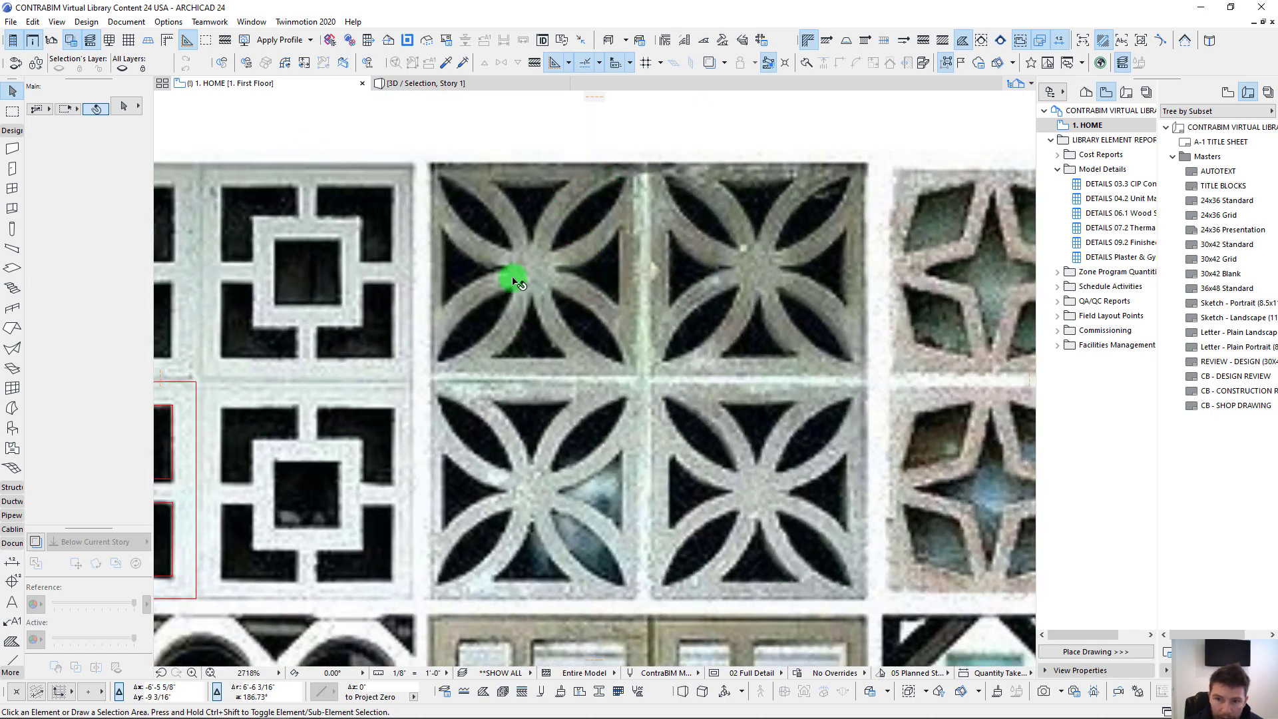
{"action": "middle_click_drag", "start_coordinate": [450, 371], "coordinate": [678, 338]}
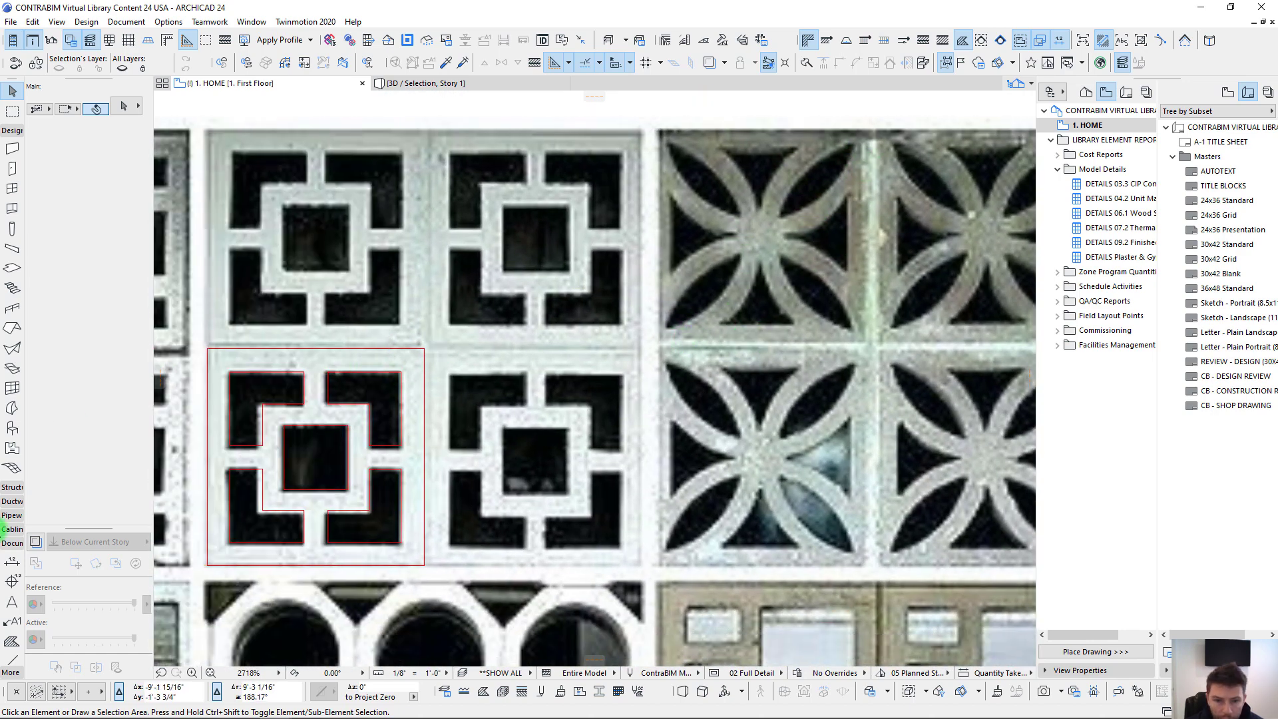
Step: Draw a 1' by 1' rectangle with the Line tool from the upper-left corner of the first petal-pattern block in the reference image
{"action": "left_click", "coordinate": [12, 658]}
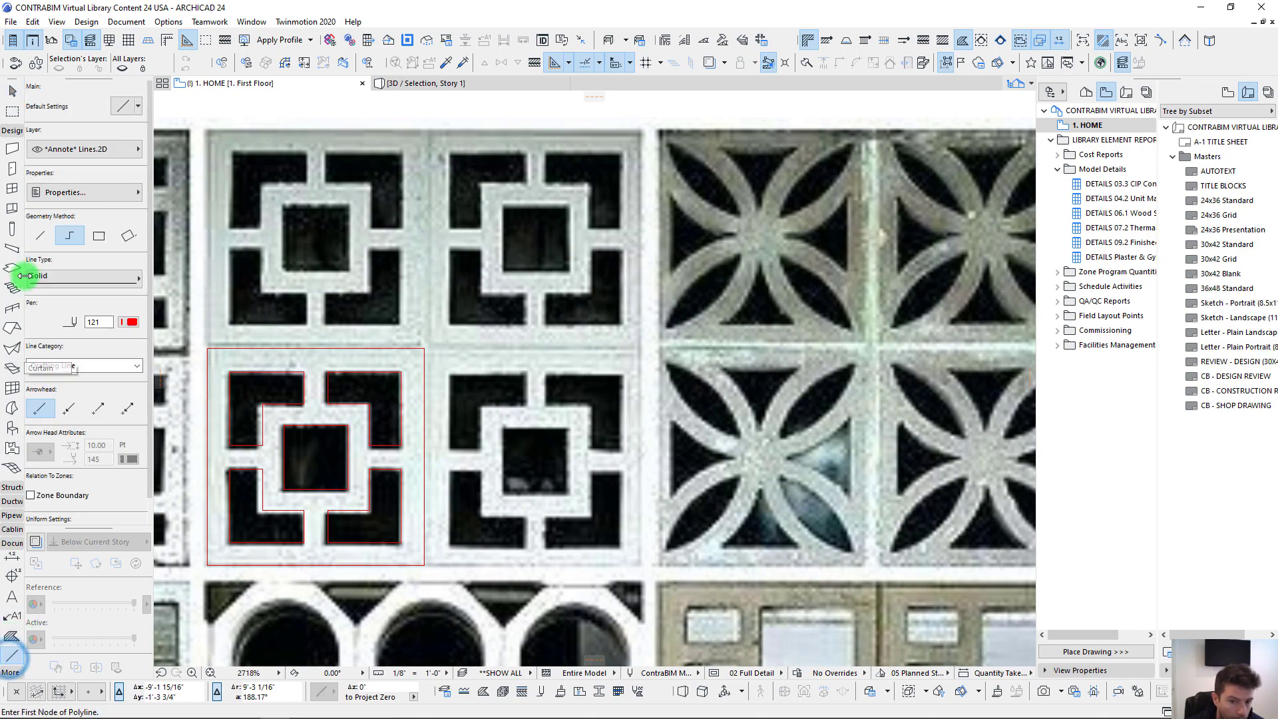
{"action": "left_click", "coordinate": [99, 236]}
{"action": "middle_click_drag", "start_coordinate": [713, 365], "coordinate": [426, 452]}
{"action": "scroll", "coordinate": [392, 233], "scroll_direction": "up", "scroll_amount": 3}
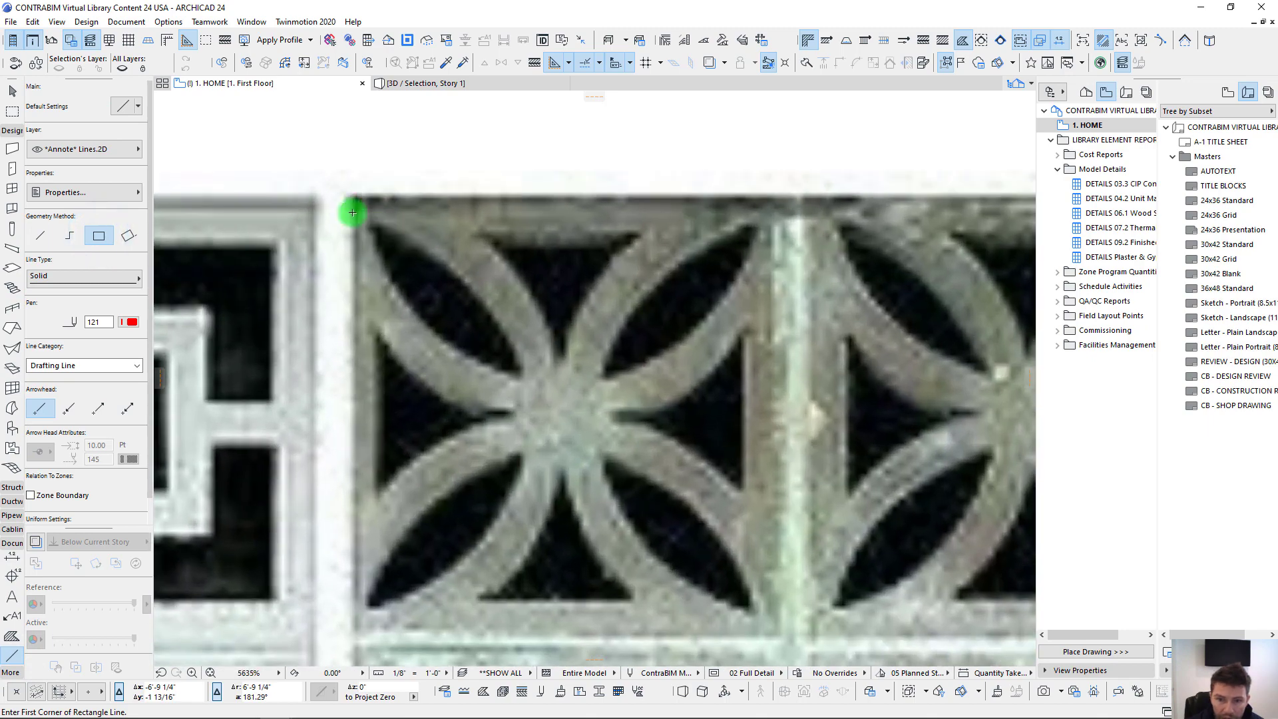
{"action": "left_click", "coordinate": [349, 196]}
{"action": "middle_click_drag", "start_coordinate": [736, 608], "coordinate": [605, 428]}
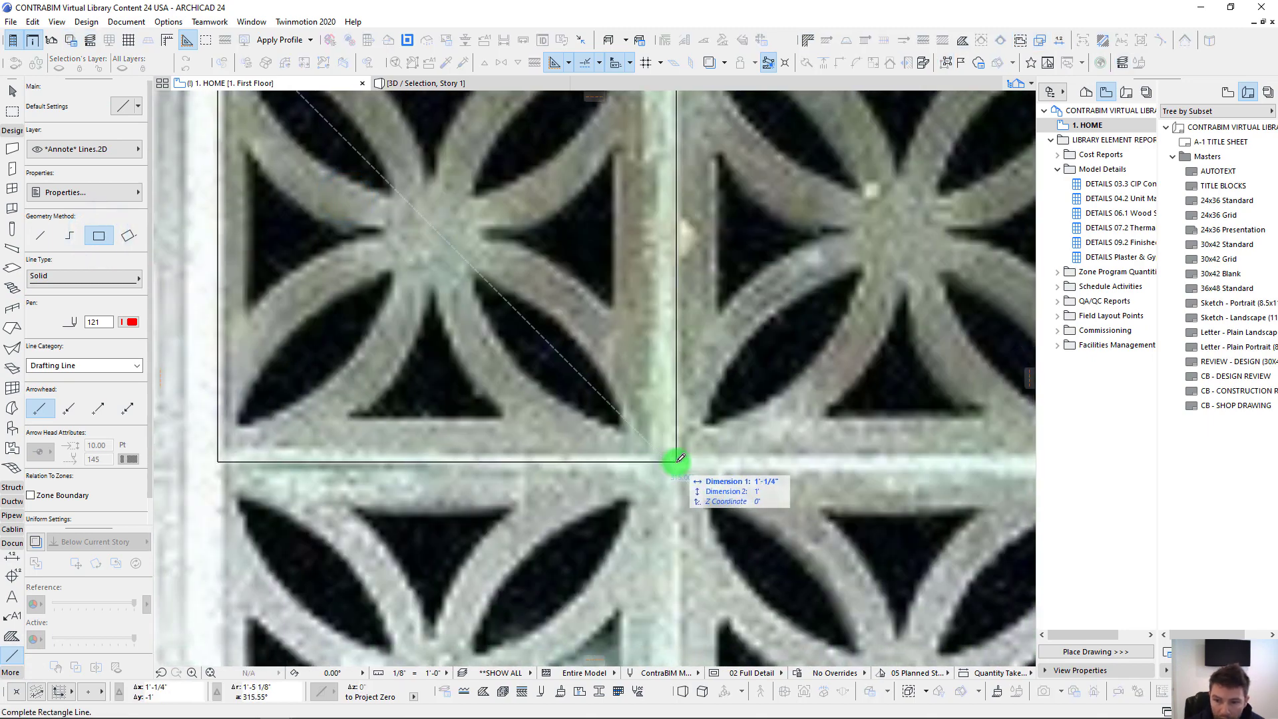
{"action": "type", "text": "x"}
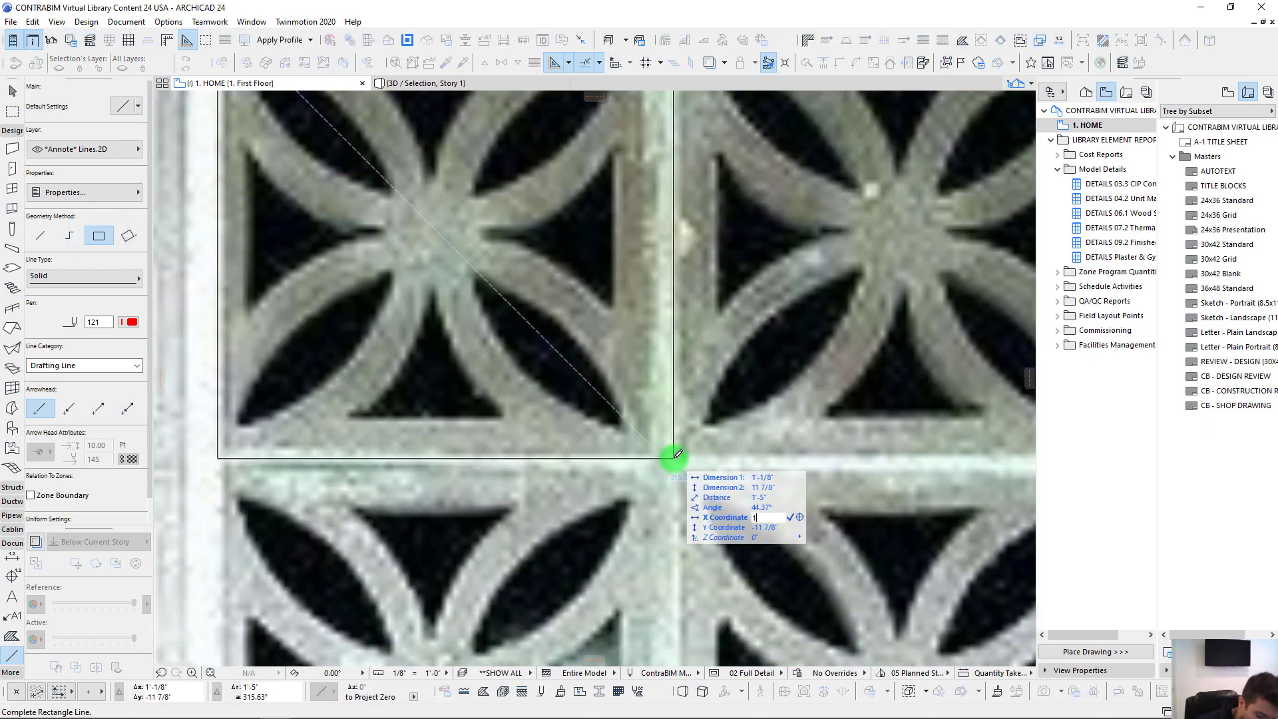
{"action": "type", "text": "1'"}
{"action": "key", "text": "Tab"}
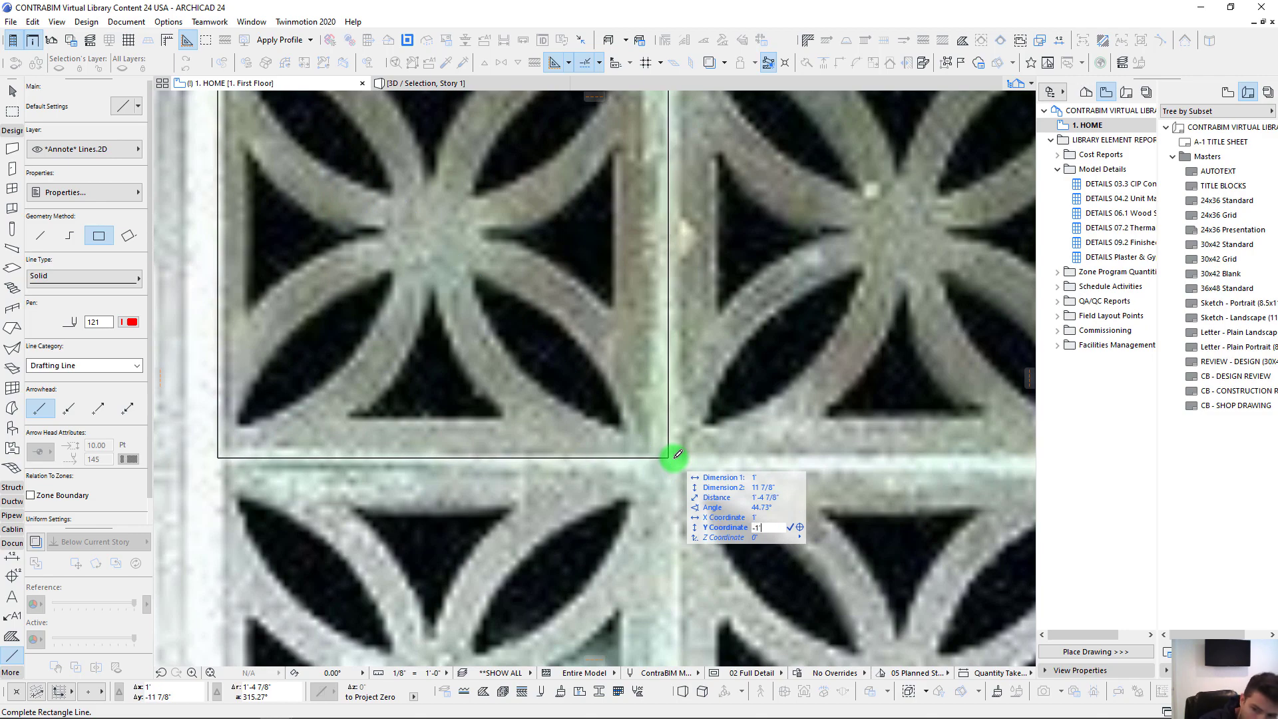
{"action": "type", "text": "-1'"}
{"action": "key", "text": "Return"}
{"action": "scroll", "coordinate": [668, 460], "scroll_direction": "down", "scroll_amount": 3}
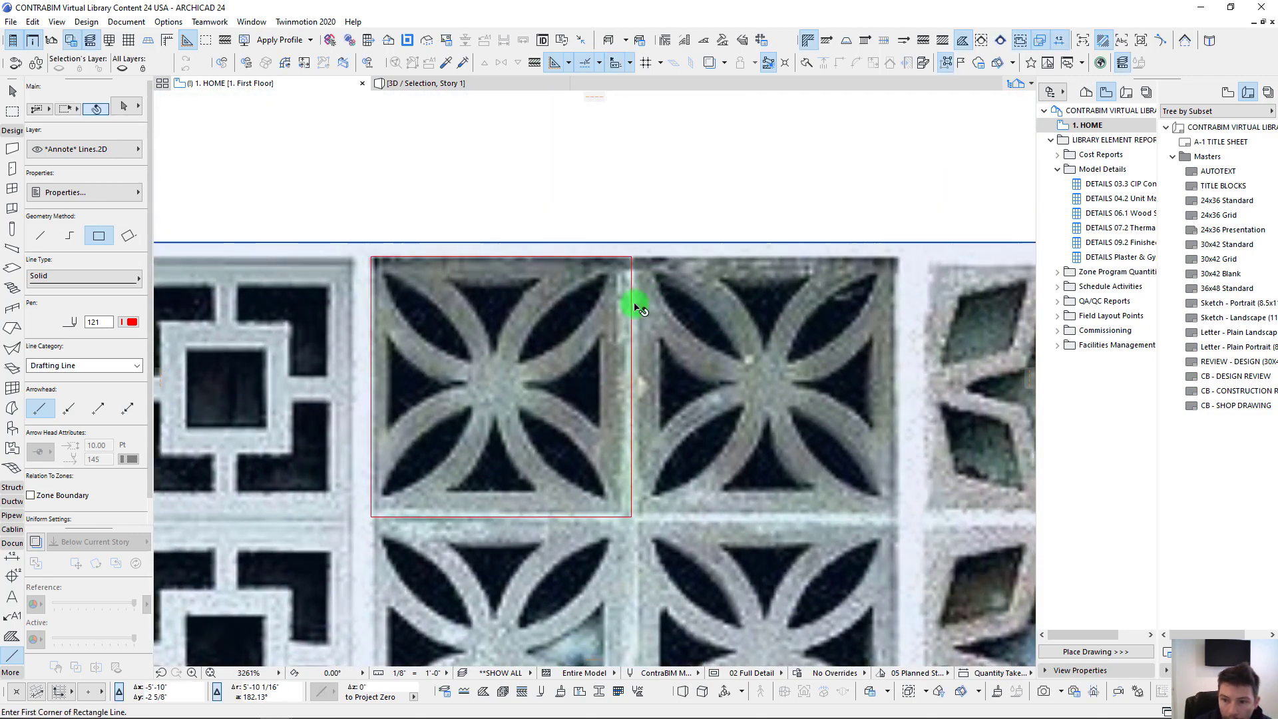
Step: Select the four lines of the new square and move them slightly up and to the right over the petal block
{"action": "left_click", "coordinate": [632, 303], "text": "shift"}
{"action": "key", "text": "ctrl+a"}
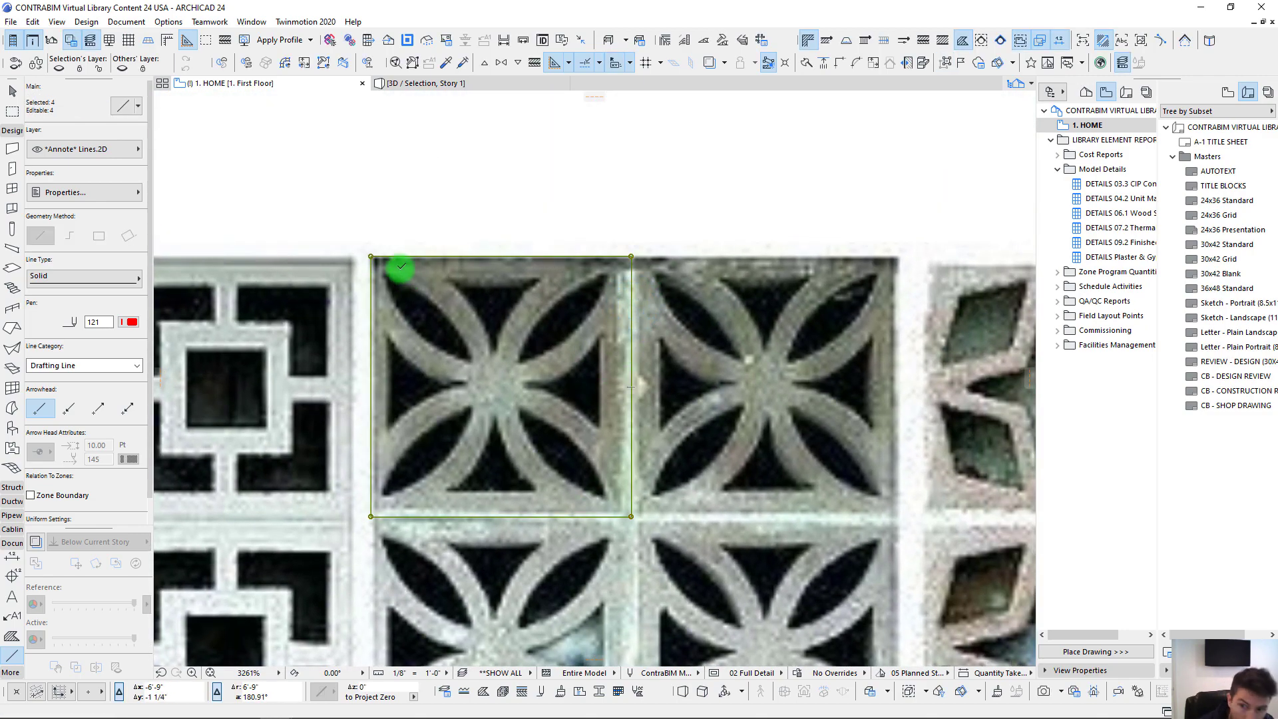
{"action": "scroll", "coordinate": [316, 220], "scroll_direction": "up", "scroll_amount": 2}
{"action": "middle_click_drag", "start_coordinate": [485, 331], "coordinate": [411, 163]}
{"action": "key", "text": "ctrl+d"}
{"action": "left_click", "coordinate": [321, 213]}
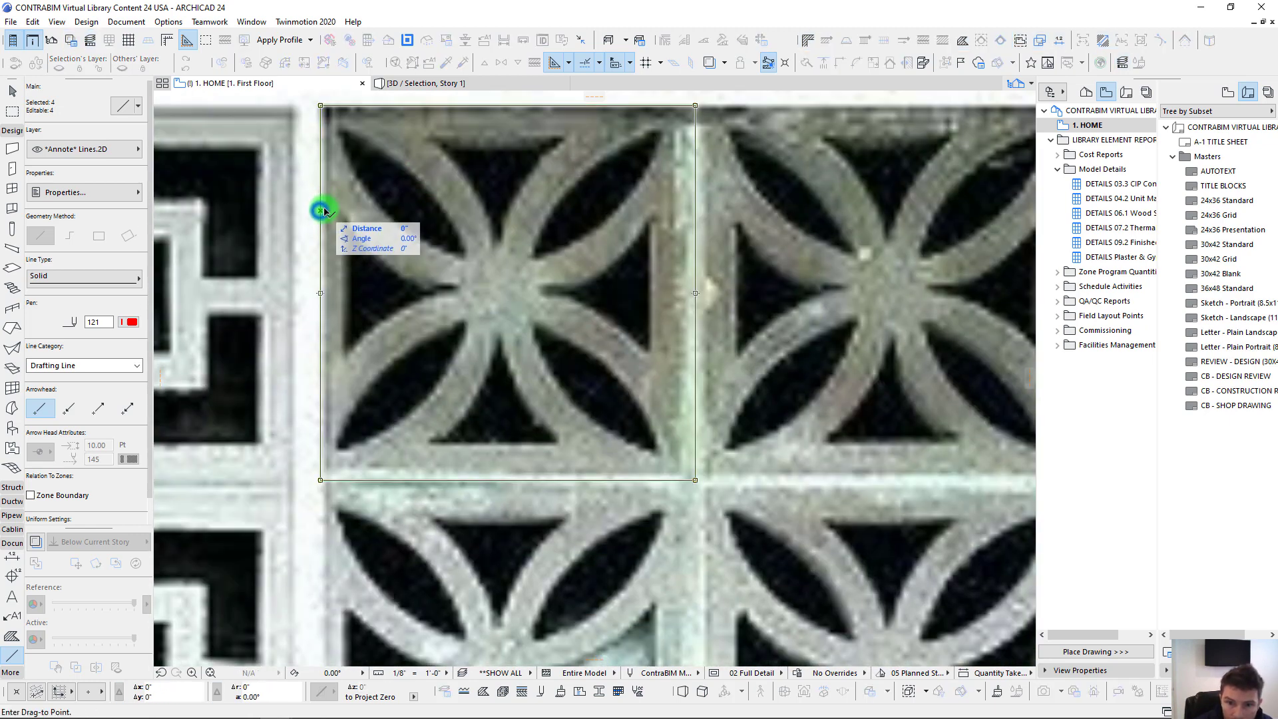
{"action": "left_click", "coordinate": [503, 101]}
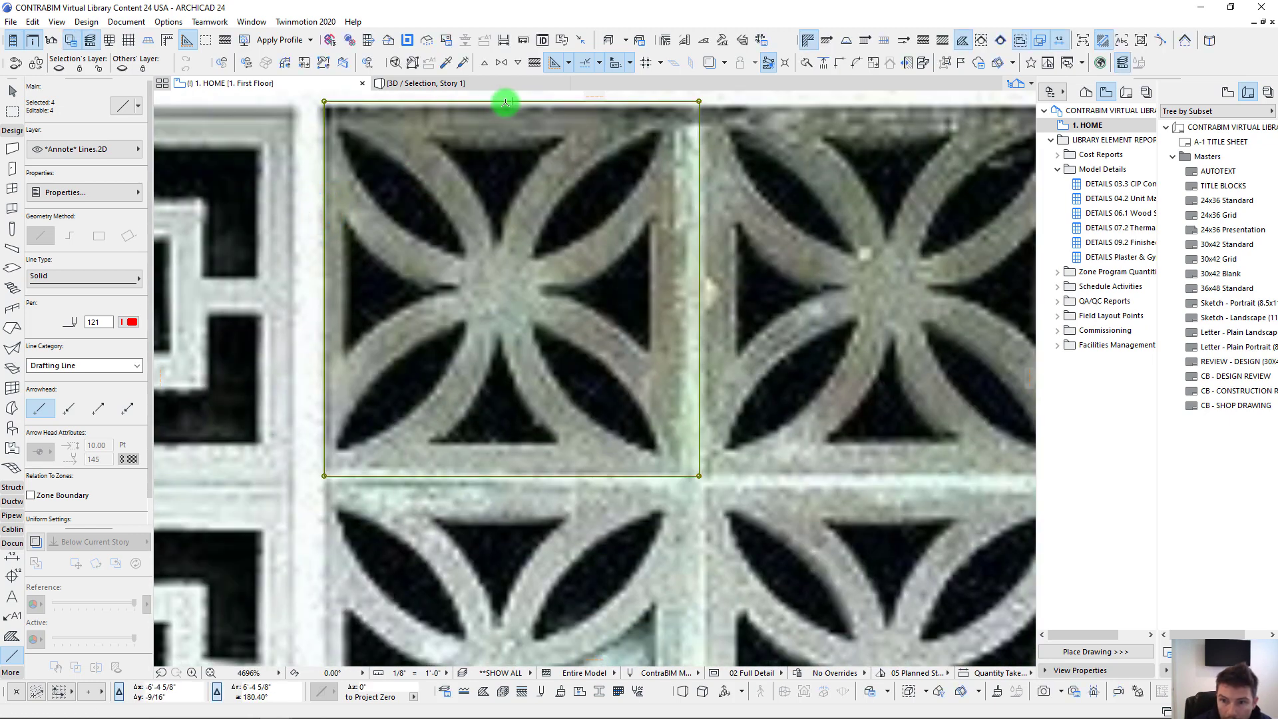
Step: Move the selected square sideways so its vertical centre line runs through the middle of the petal pattern
{"action": "key", "text": "ctrl+d"}
{"action": "left_click", "coordinate": [511, 101]}
{"action": "left_click", "coordinate": [498, 243], "text": "shift"}
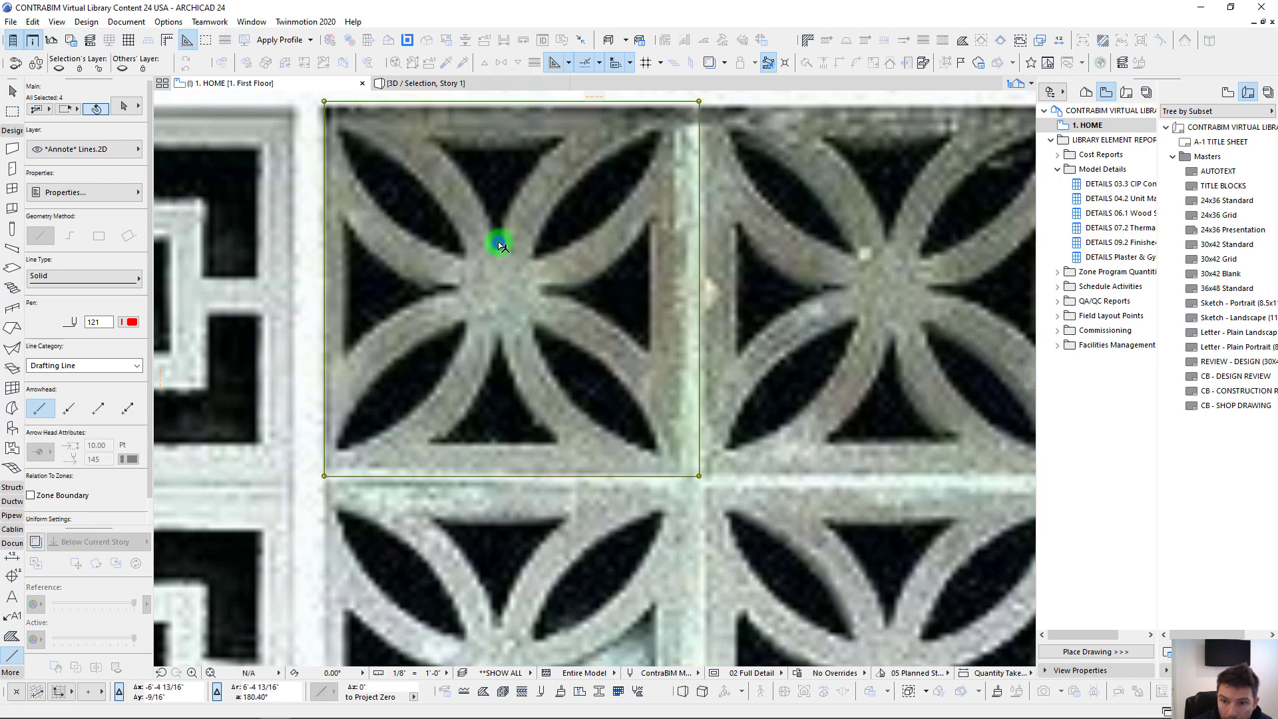
{"action": "middle_click_drag", "start_coordinate": [527, 276], "coordinate": [544, 257]}
{"action": "middle_click_drag", "start_coordinate": [636, 302], "coordinate": [609, 385]}
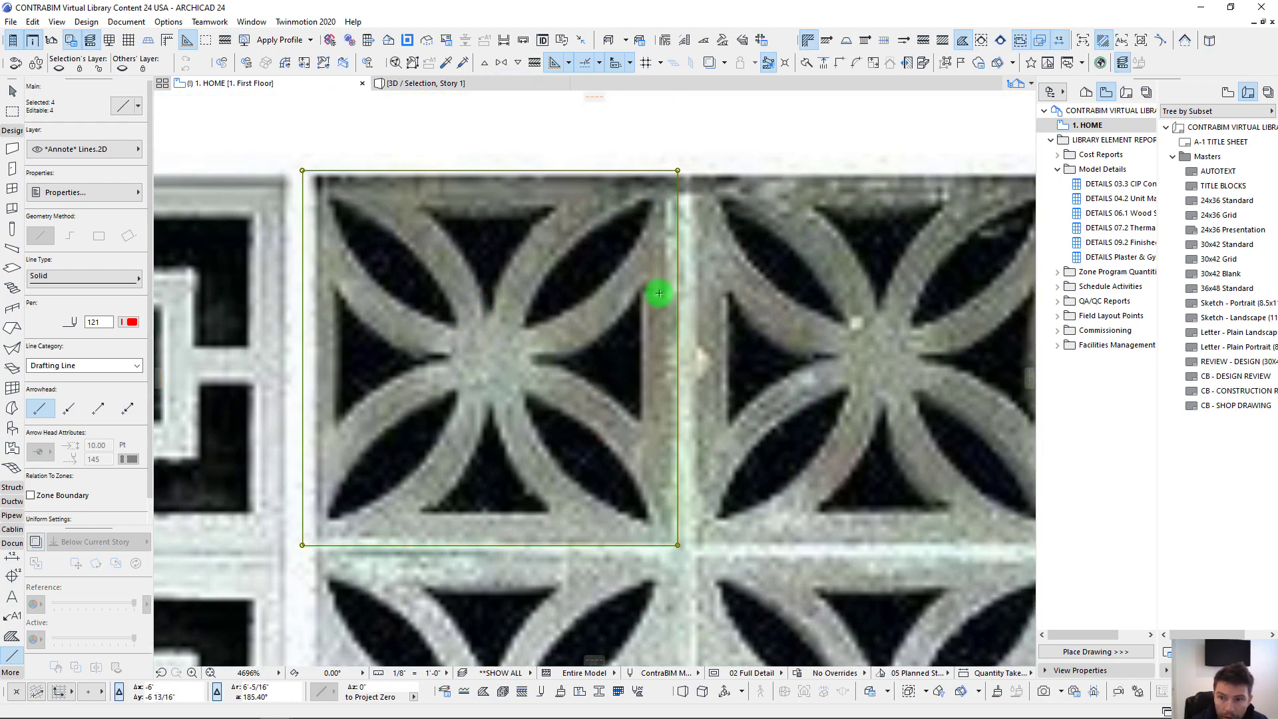
{"action": "key", "text": "Escape"}
Step: Offset the square inward about 1 1/4" to outline the block's inner opening, keeping the outer square, and deselect it
{"action": "left_click", "coordinate": [507, 172]}
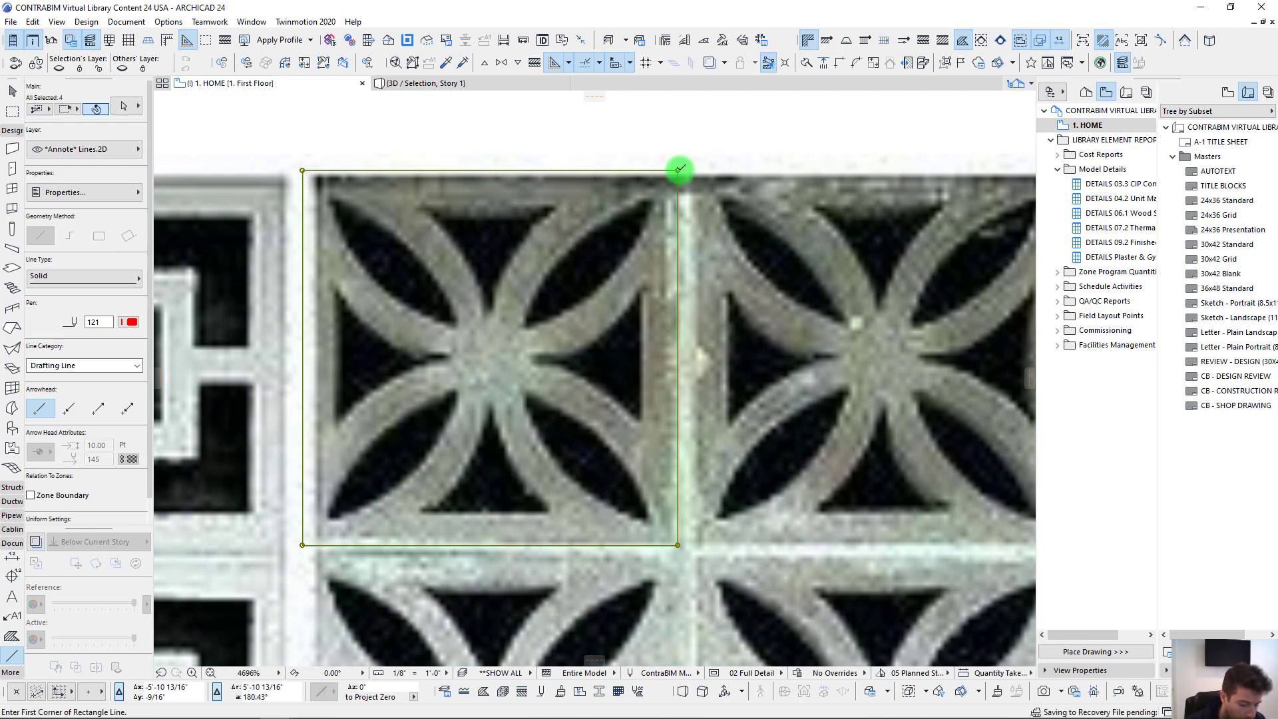
{"action": "left_click", "coordinate": [677, 171]}
{"action": "left_click", "coordinate": [546, 248]}
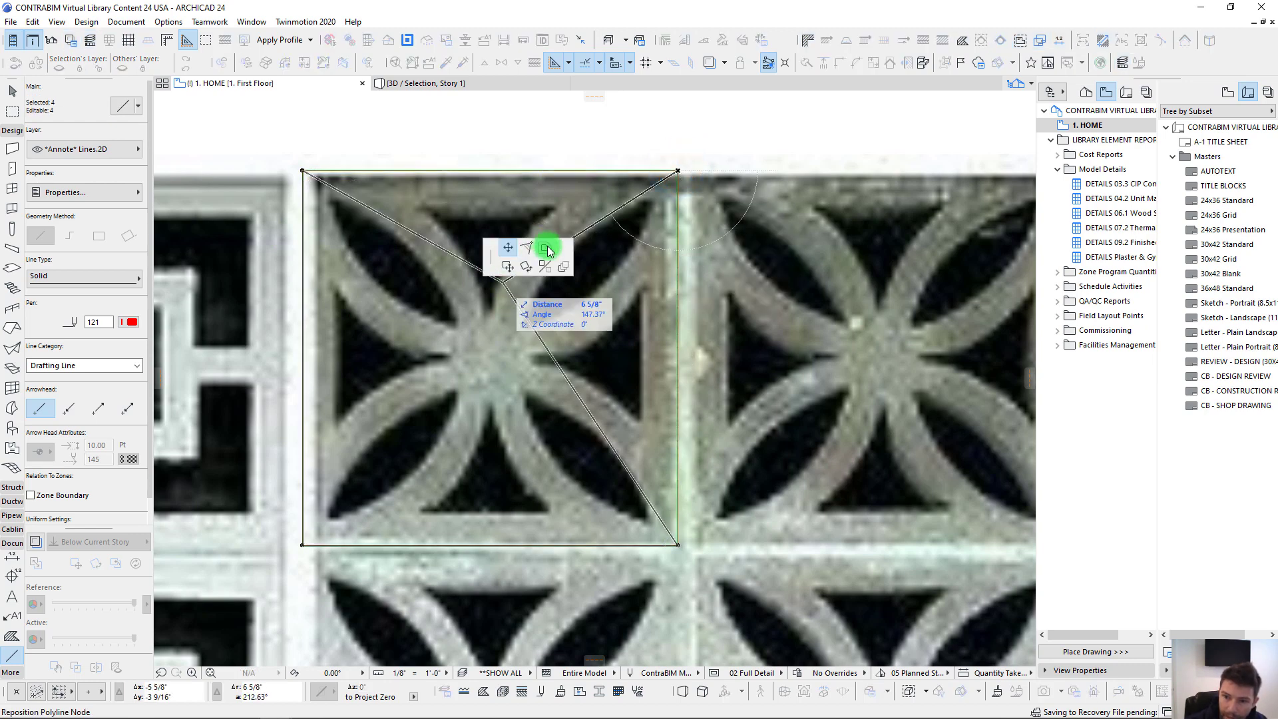
{"action": "left_click", "coordinate": [547, 248]}
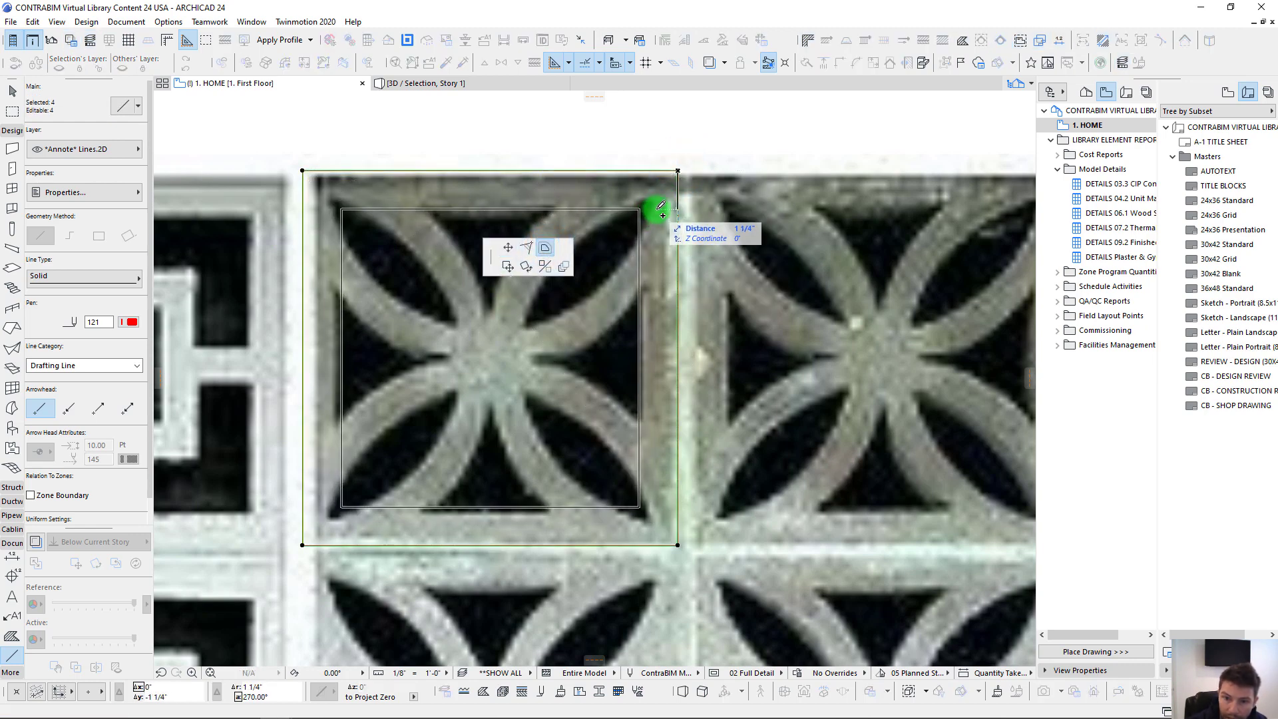
{"action": "left_click_drag", "start_coordinate": [661, 207], "coordinate": [662, 207]}
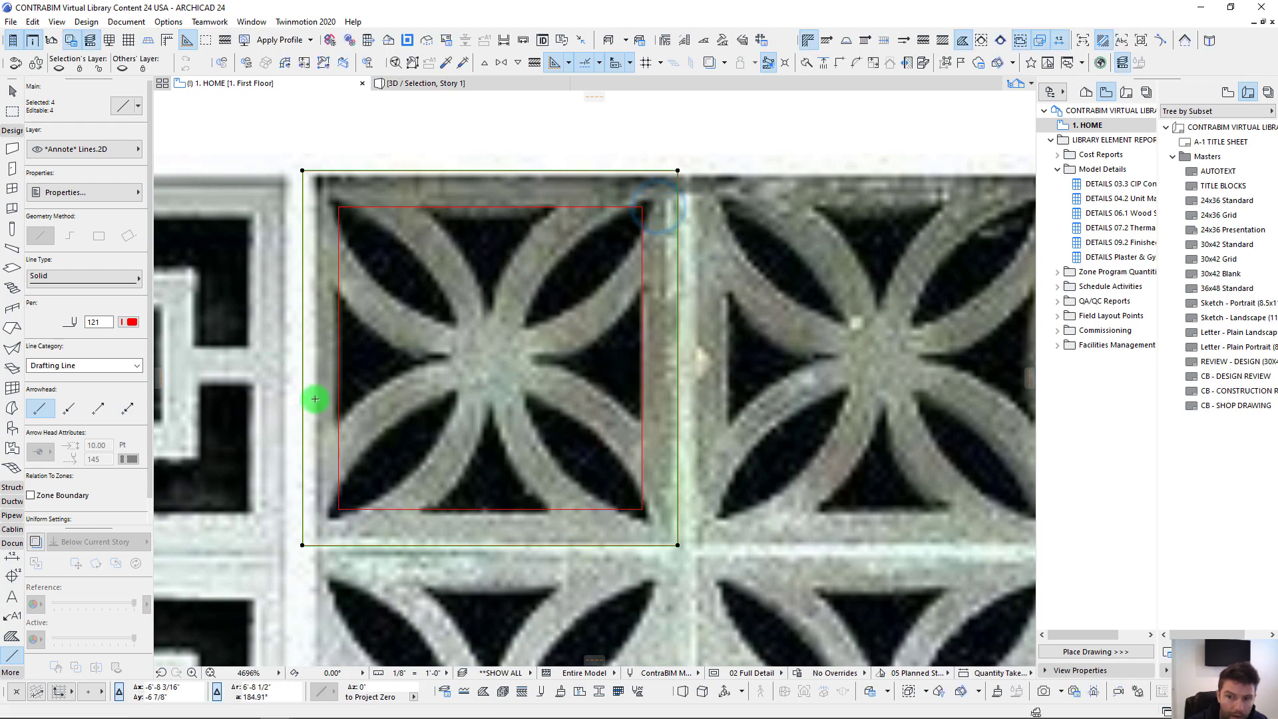
{"action": "key", "text": "Escape"}
Step: Draw an arc of about 5" radius centred on the outer square's lower edge midpoint, spanning the inner square's two lower corners
{"action": "scroll", "coordinate": [10, 612], "scroll_direction": "down", "scroll_amount": 3}
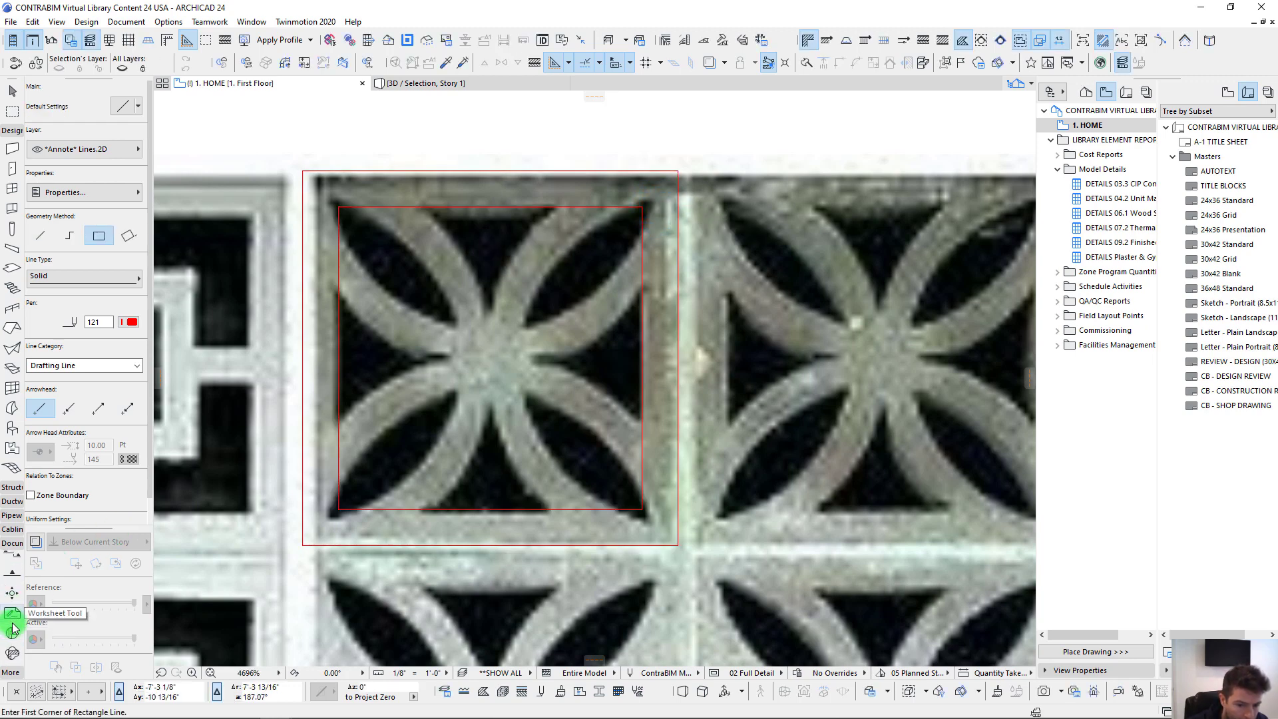
{"action": "left_click", "coordinate": [12, 600]}
{"action": "middle_click_drag", "start_coordinate": [548, 459], "coordinate": [554, 405]}
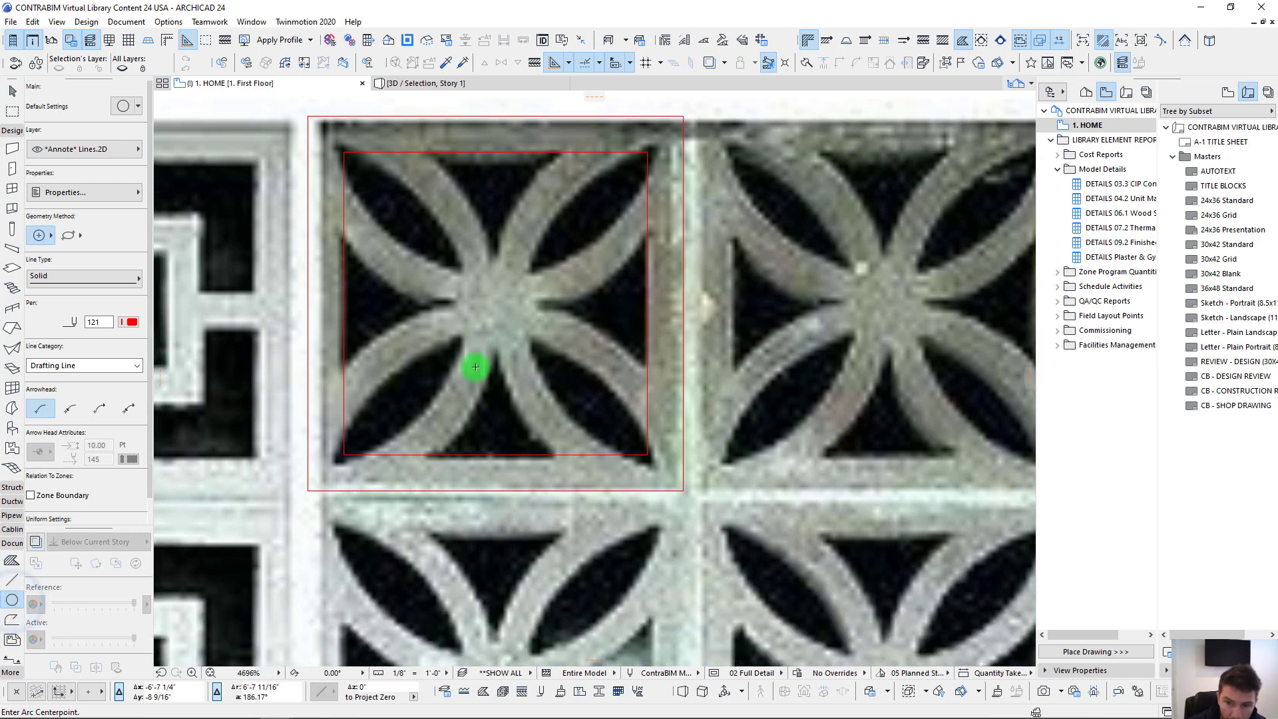
{"action": "left_click", "coordinate": [496, 490]}
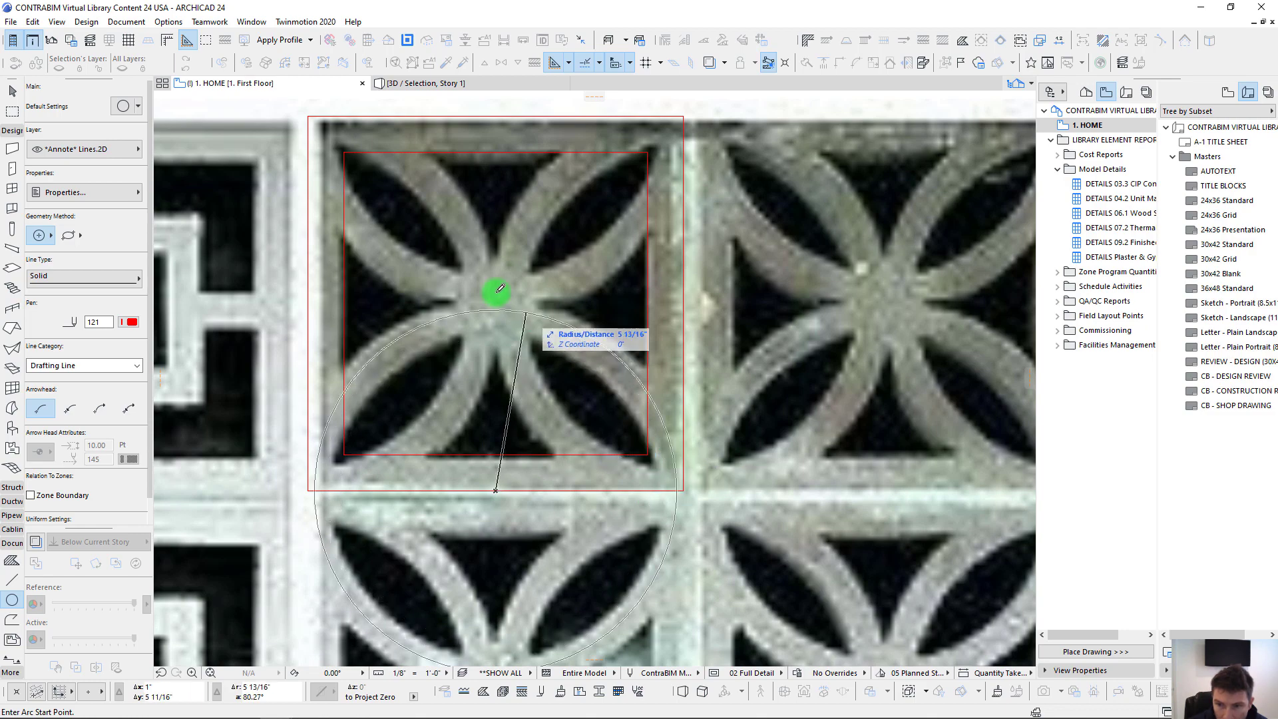
{"action": "left_click", "coordinate": [650, 451]}
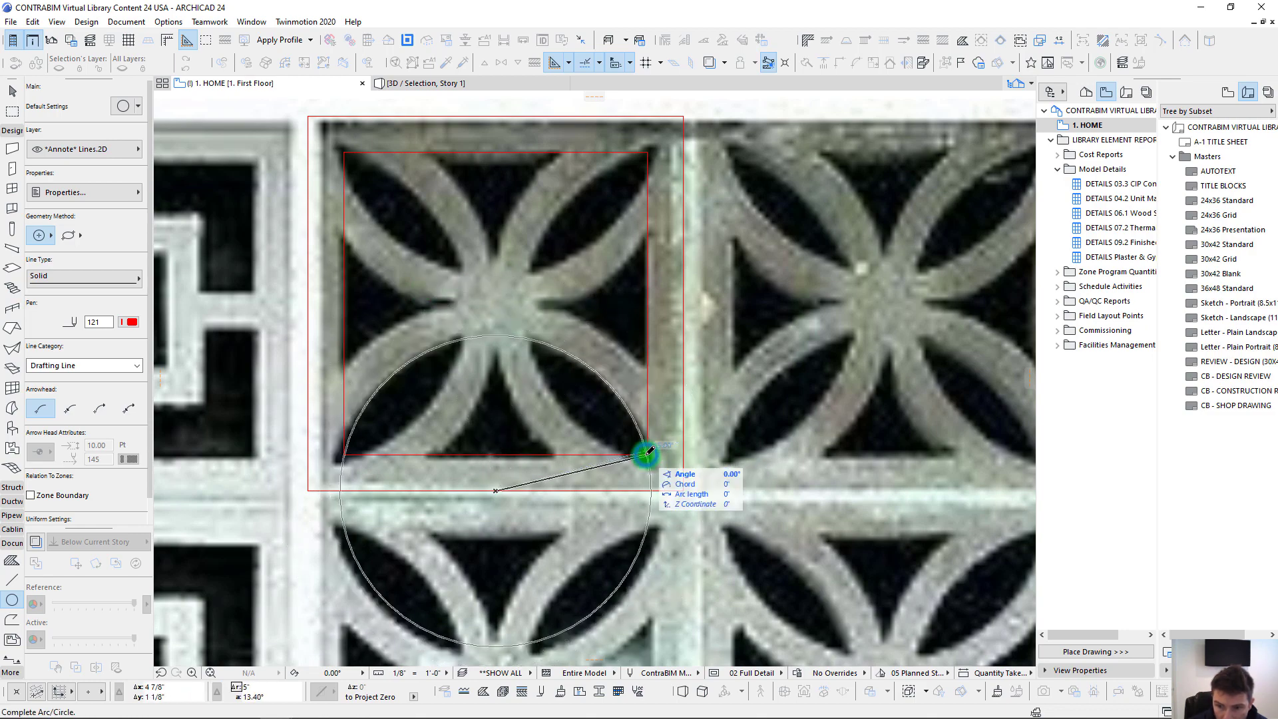
{"action": "left_click", "coordinate": [344, 452]}
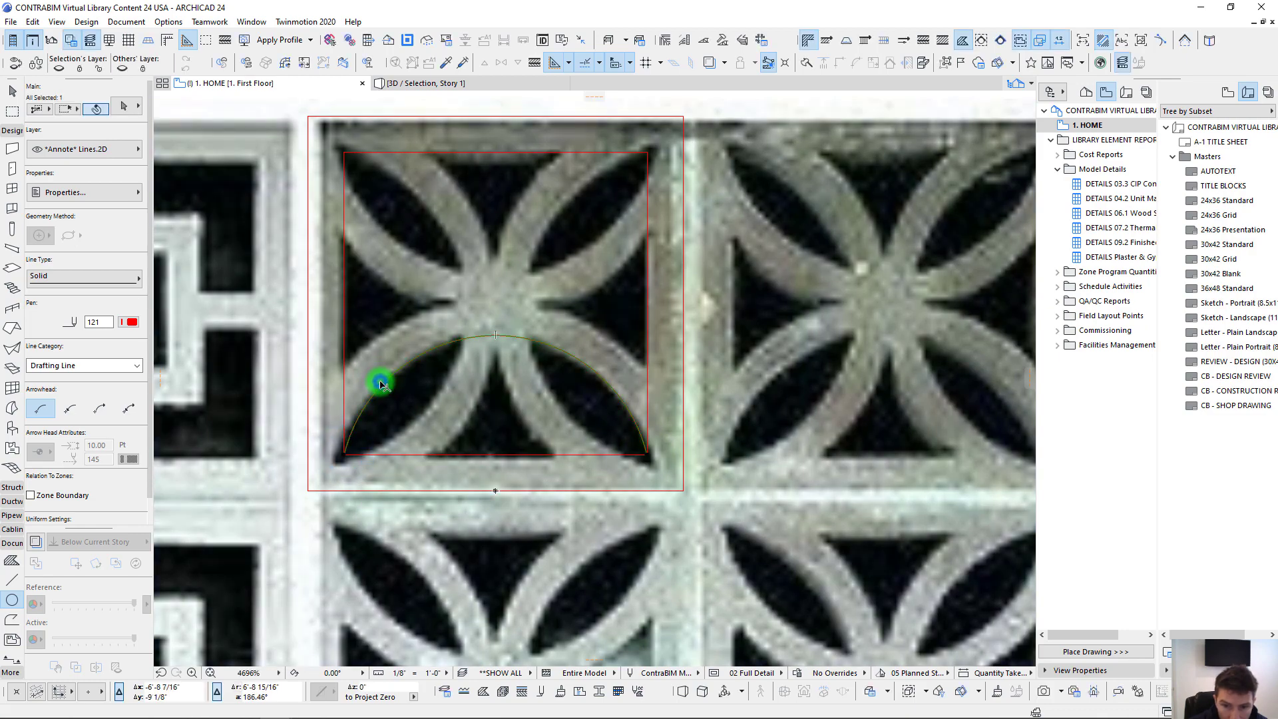
Step: Mirror a copy of the arc about the diagonal rising from the inner square's lower-left corner
{"action": "left_click", "coordinate": [381, 384]}
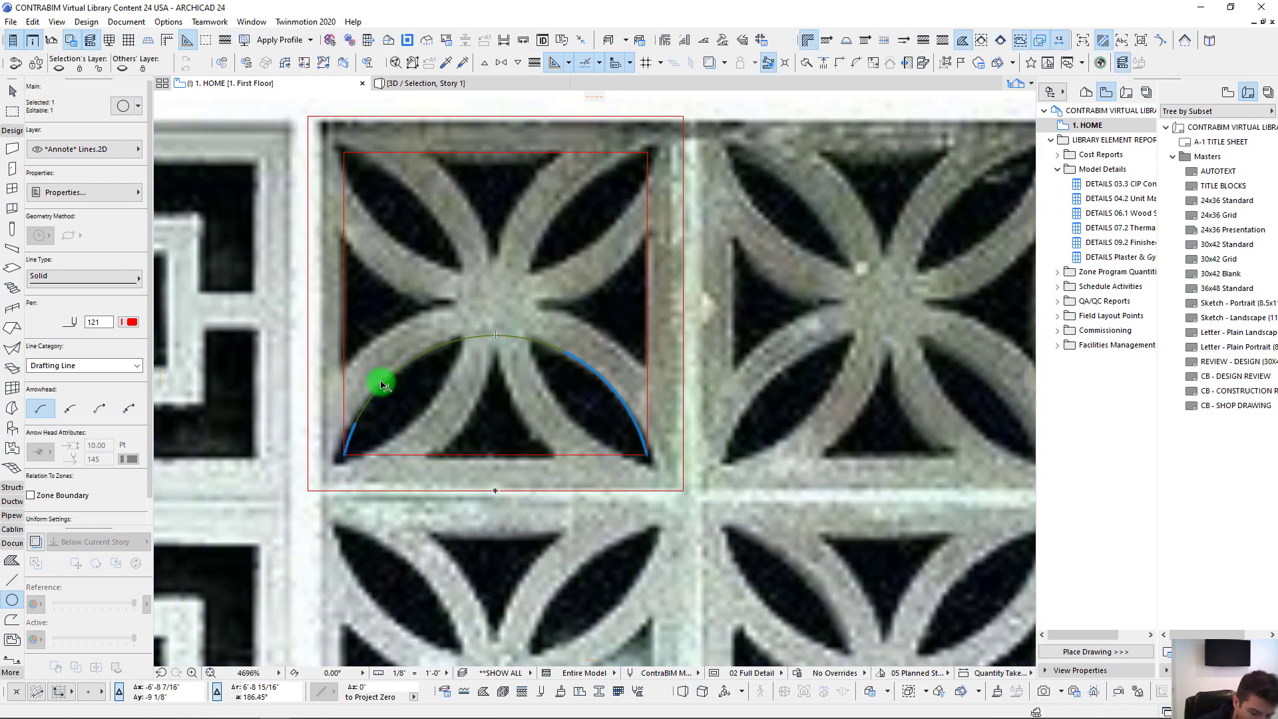
{"action": "key", "text": "ctrl+alt+m"}
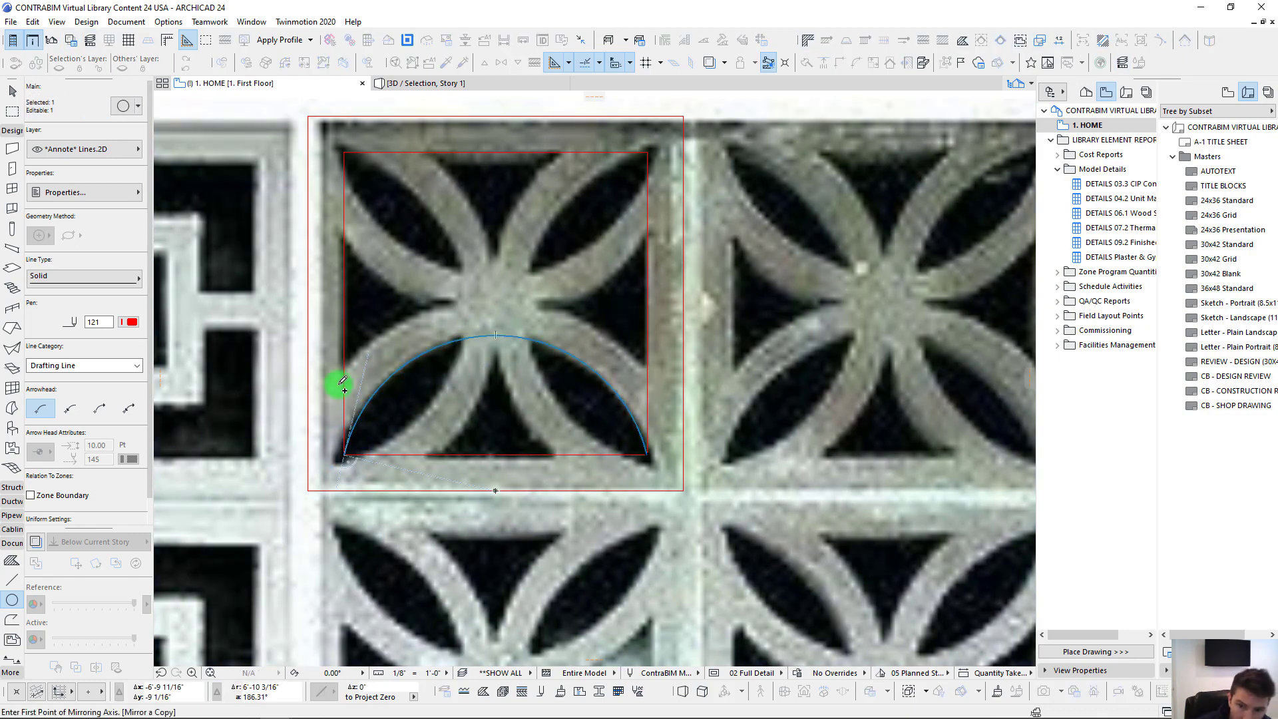
{"action": "left_click", "coordinate": [345, 456]}
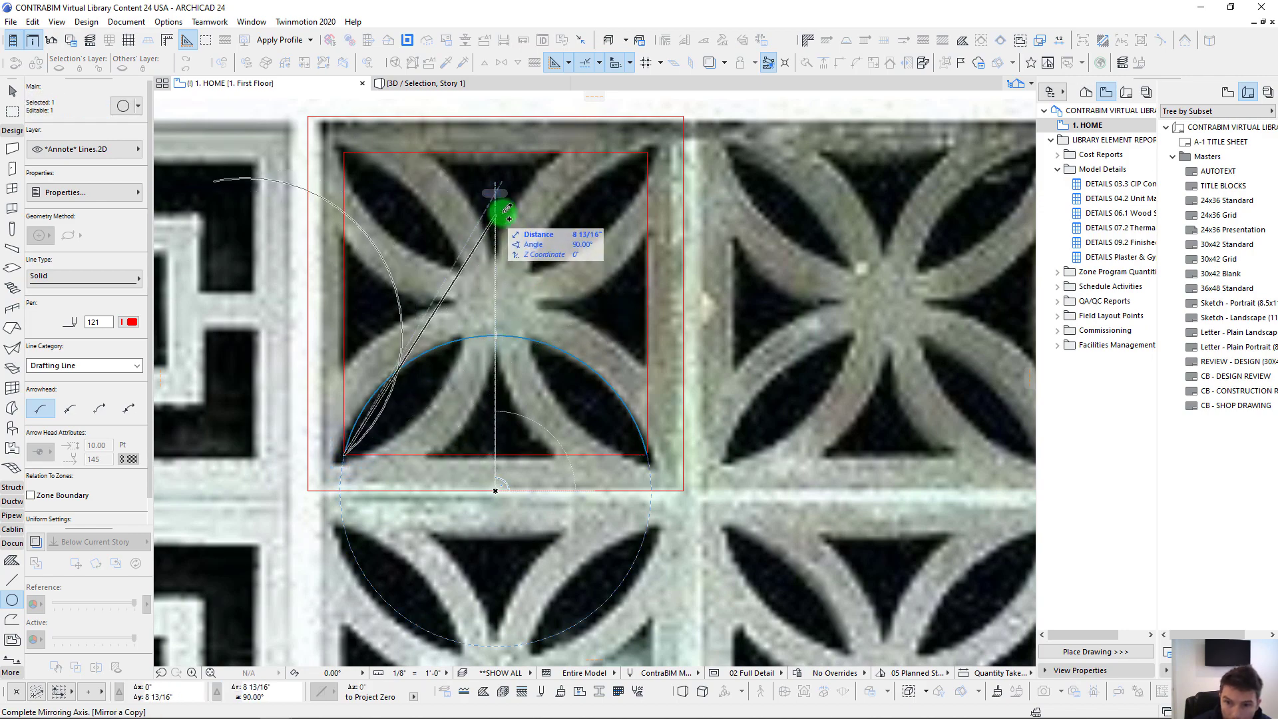
{"action": "left_click", "coordinate": [540, 244]}
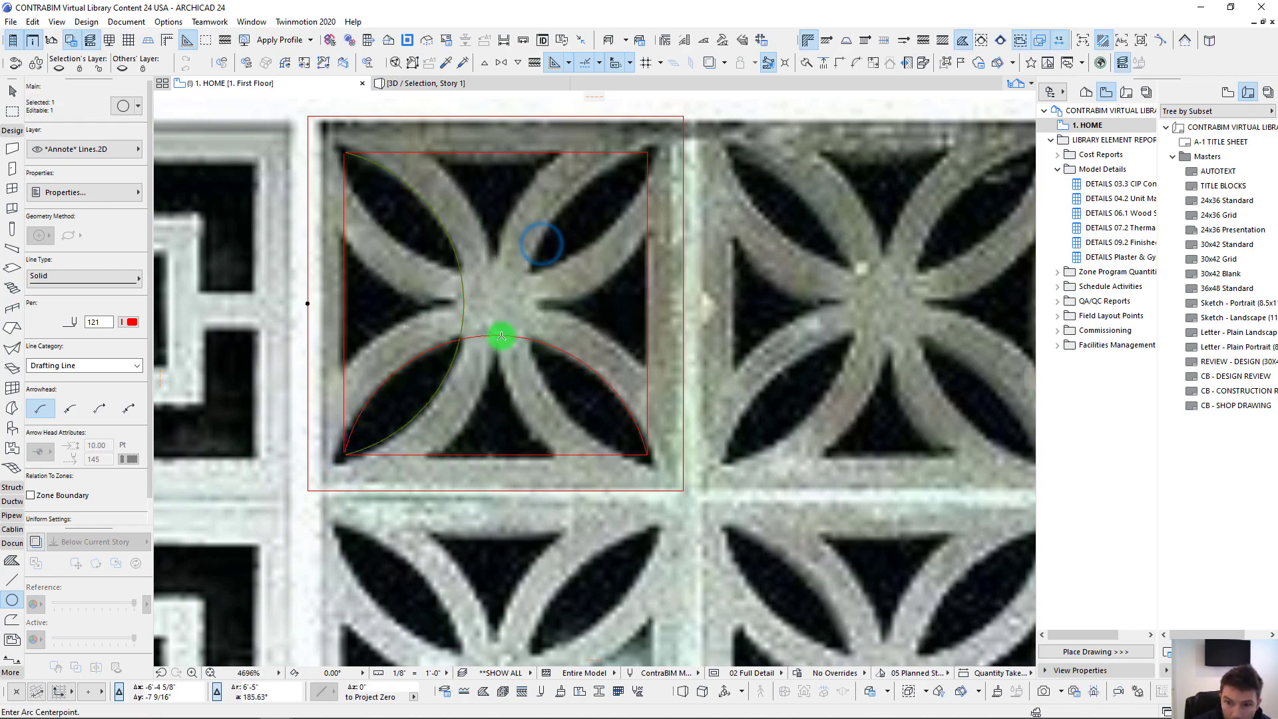
Step: Select both arcs, mirror copies of them about the inner square's other diagonal to complete the four petals, and deselect everything
{"action": "left_click", "coordinate": [502, 336], "text": "shift"}
{"action": "key", "text": "ctrl+alt+m"}
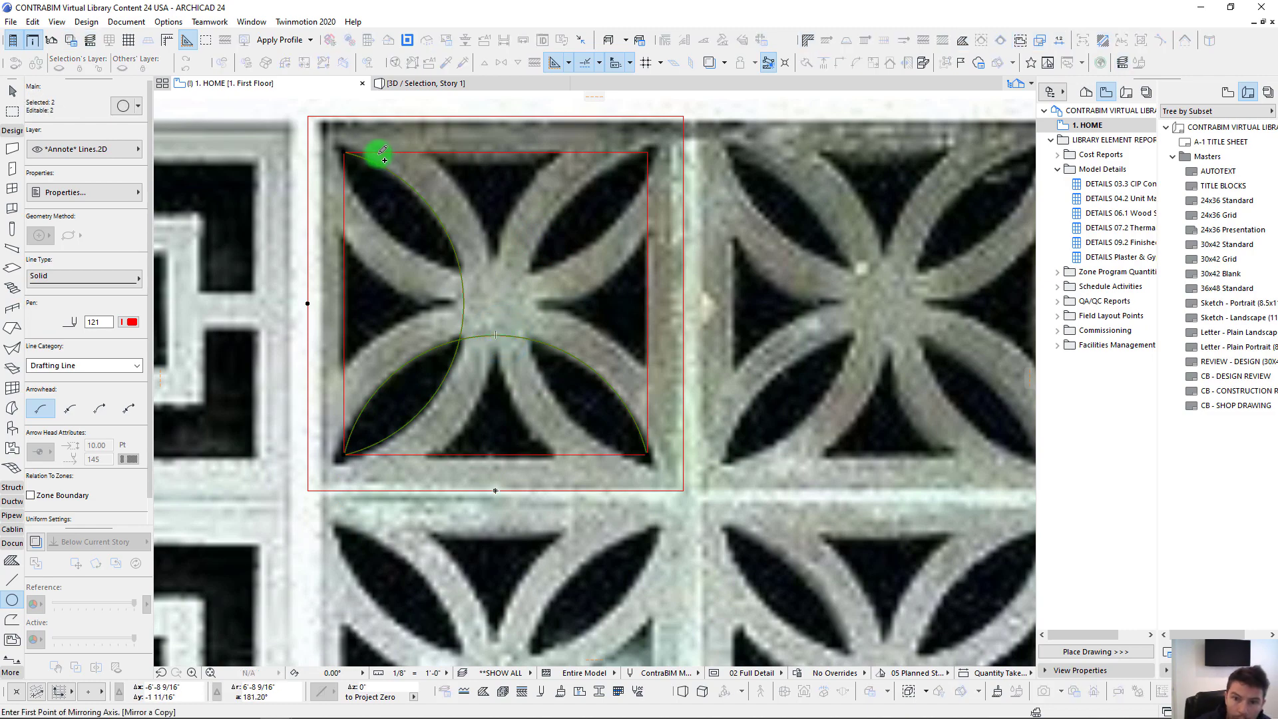
{"action": "left_click", "coordinate": [345, 154]}
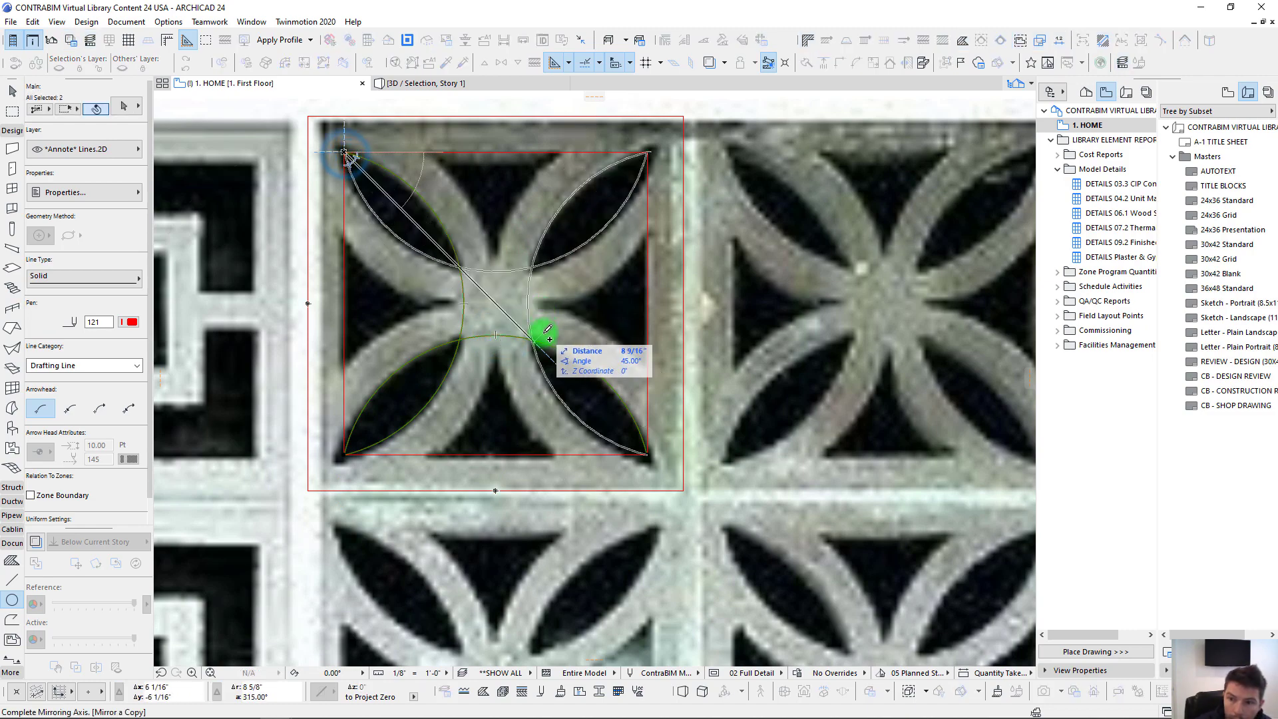
{"action": "left_click", "coordinate": [546, 337]}
{"action": "middle_click_drag", "start_coordinate": [543, 400], "coordinate": [527, 408]}
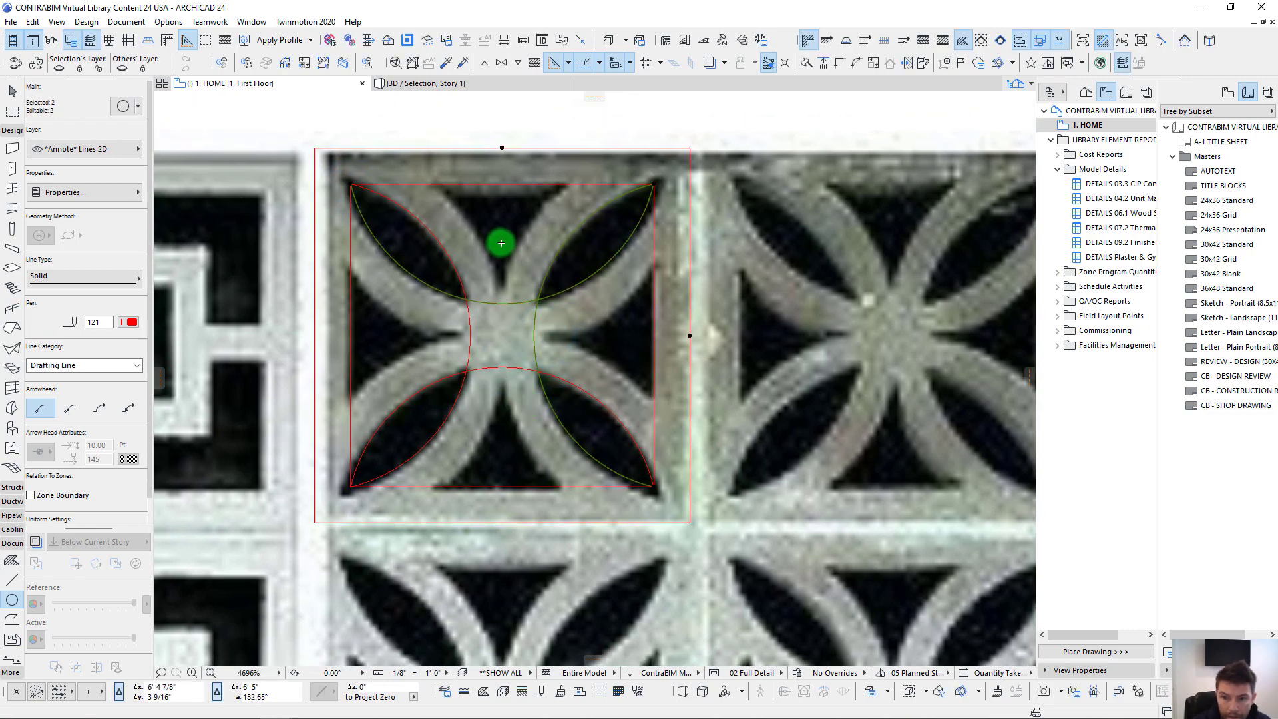
{"action": "key", "text": "Escape"}
{"action": "key", "text": "Escape"}
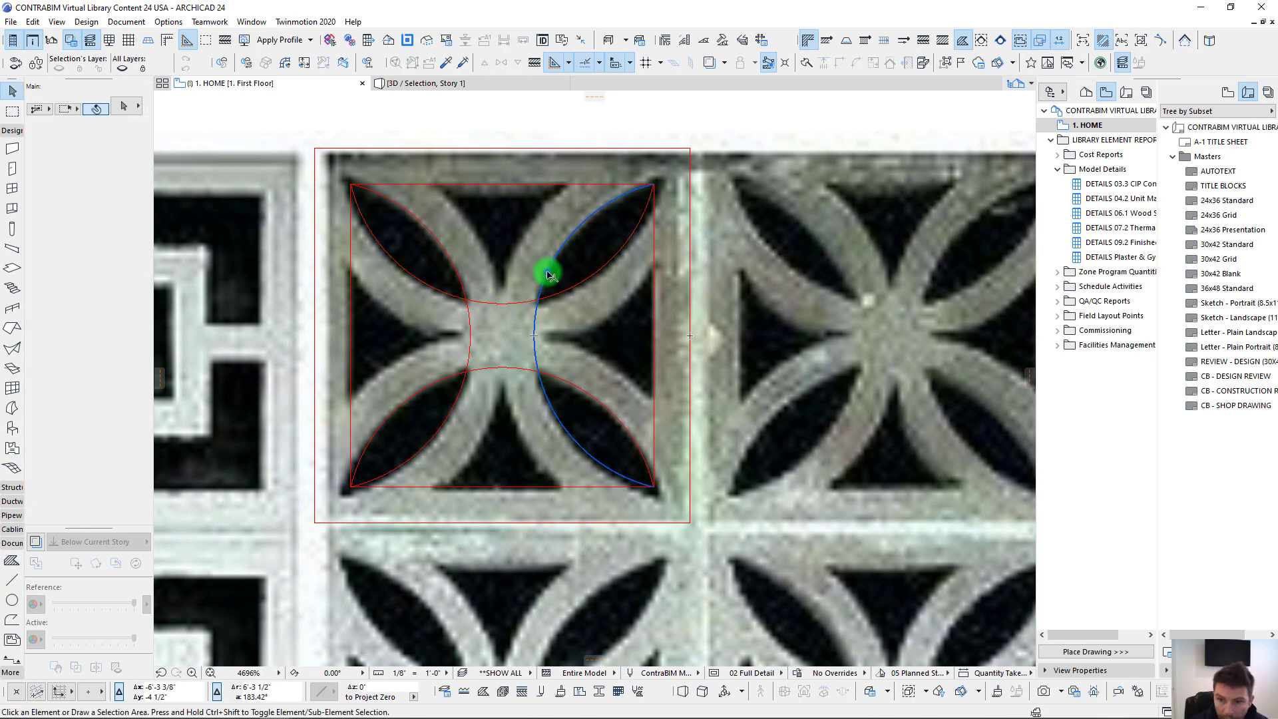
Step: Offset a copy of the right-hand petal arc outward to the square's vertical centre line, giving a radius of about 6"
{"action": "left_click", "coordinate": [546, 272]}
{"action": "left_click", "coordinate": [546, 273]}
{"action": "left_click", "coordinate": [526, 268]}
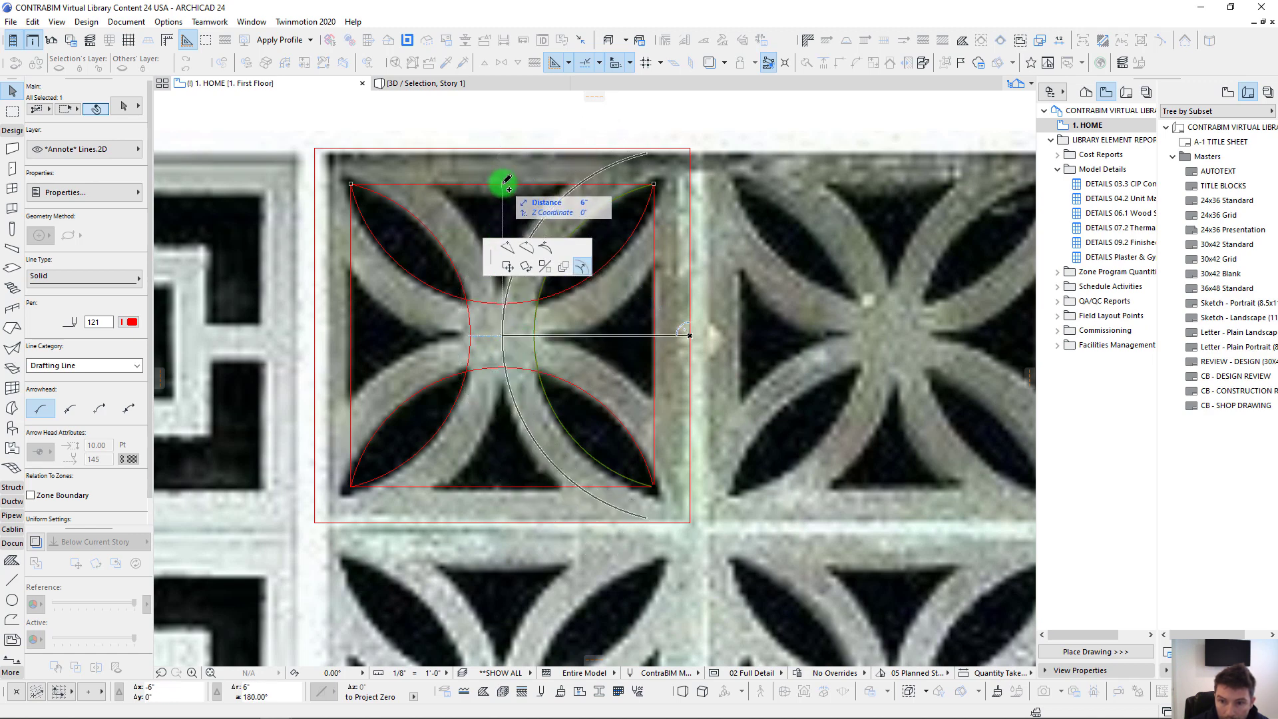
{"action": "left_click", "coordinate": [507, 181]}
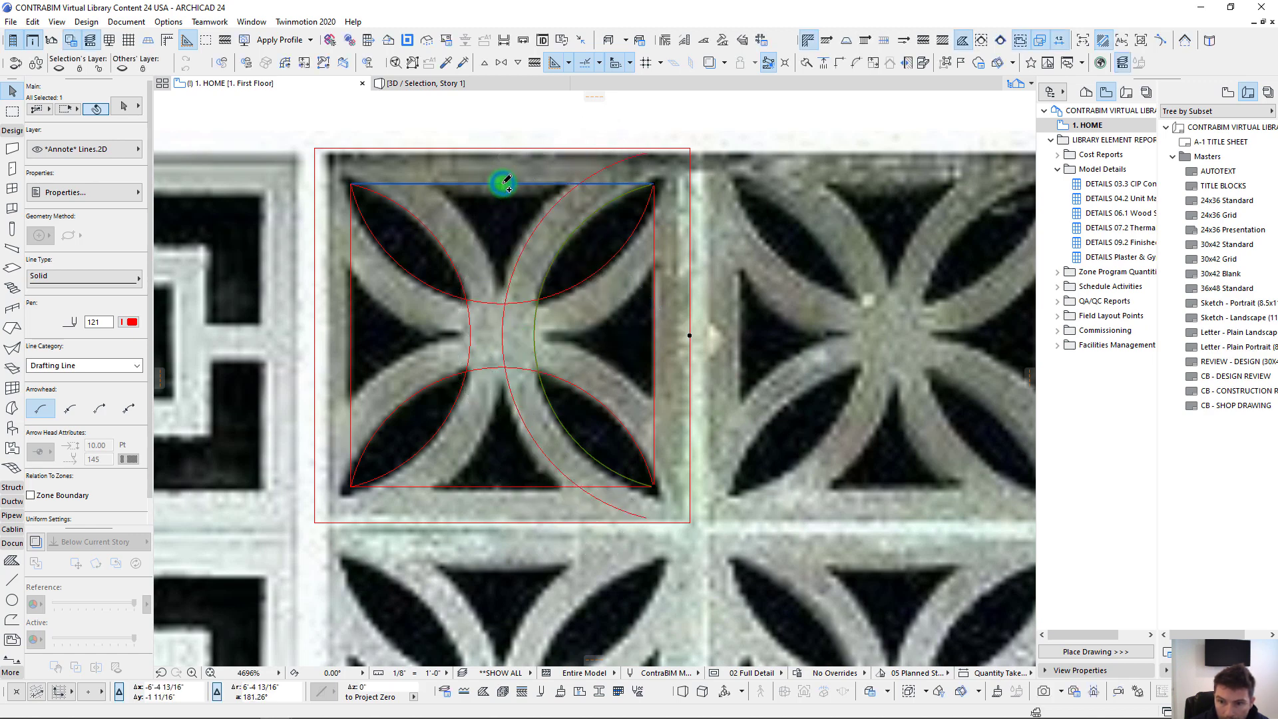
Step: Enlarge the new outer arc to a radius of about 6 1/16", passing through the upper arc's lowest point on the centre line
{"action": "left_click", "coordinate": [522, 249]}
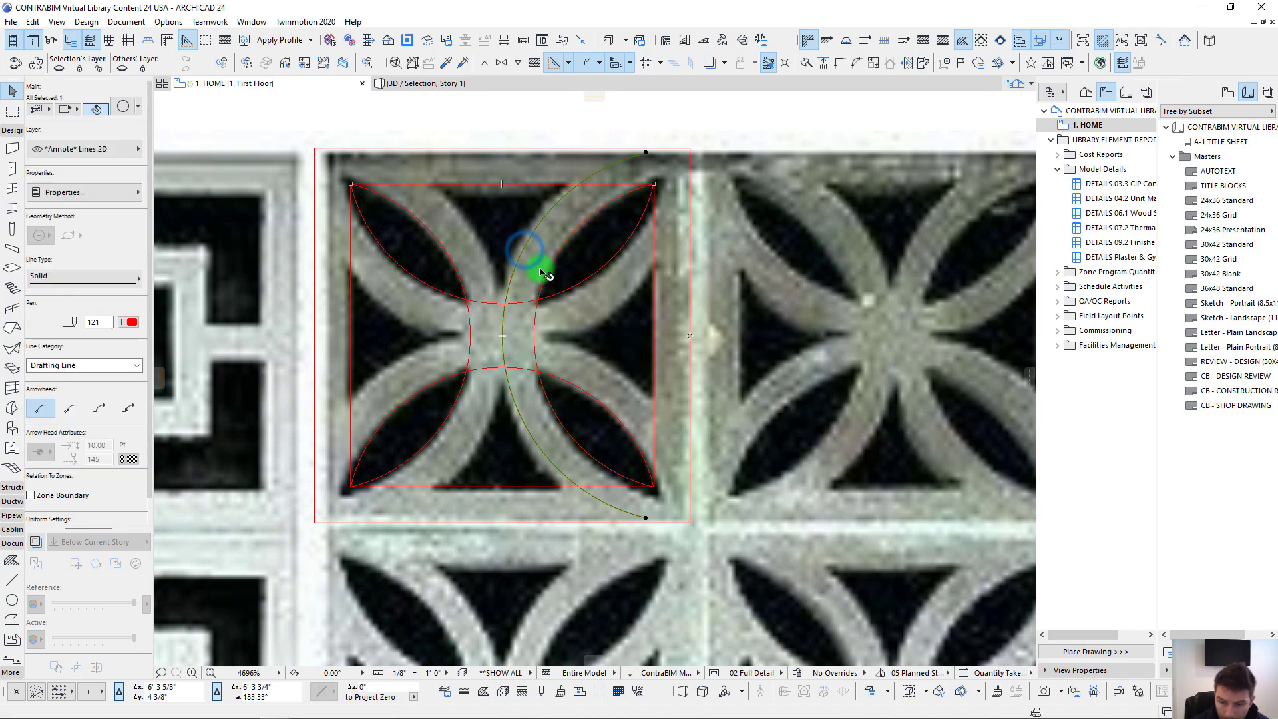
{"action": "scroll", "coordinate": [414, 314], "scroll_direction": "up", "scroll_amount": 3}
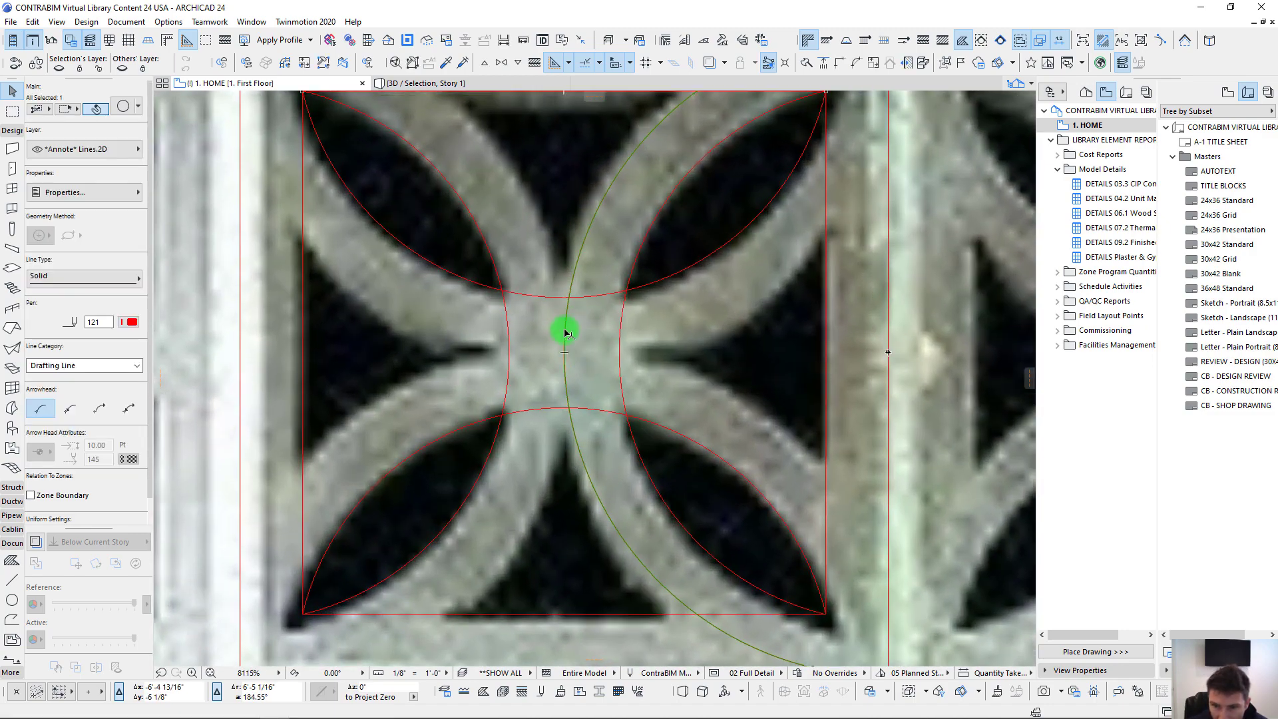
{"action": "left_click", "coordinate": [564, 332]}
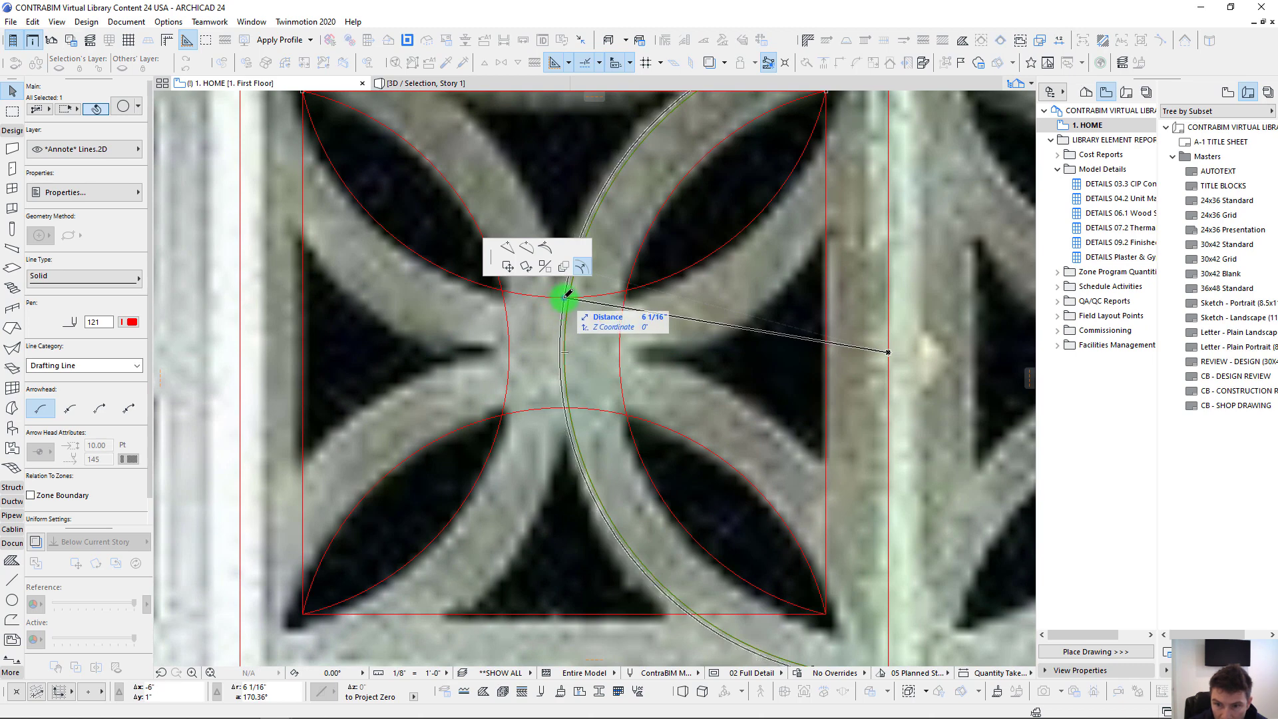
{"action": "left_click", "coordinate": [565, 297]}
Step: Mirror a copy of the enlarged outer arc about the square's vertical centre line
{"action": "scroll", "coordinate": [559, 311], "scroll_direction": "down", "scroll_amount": 2}
{"action": "key", "text": "ctrl+shift+m"}
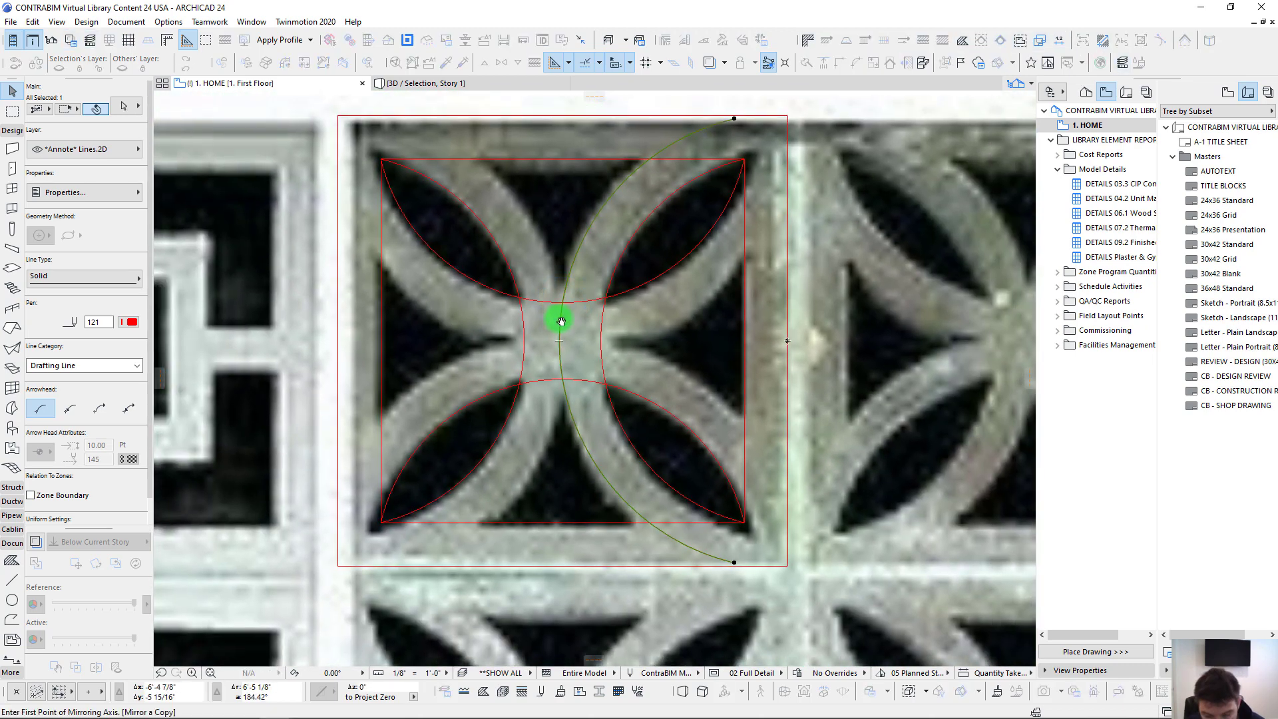
{"action": "left_click", "coordinate": [563, 160]}
{"action": "left_click", "coordinate": [569, 419]}
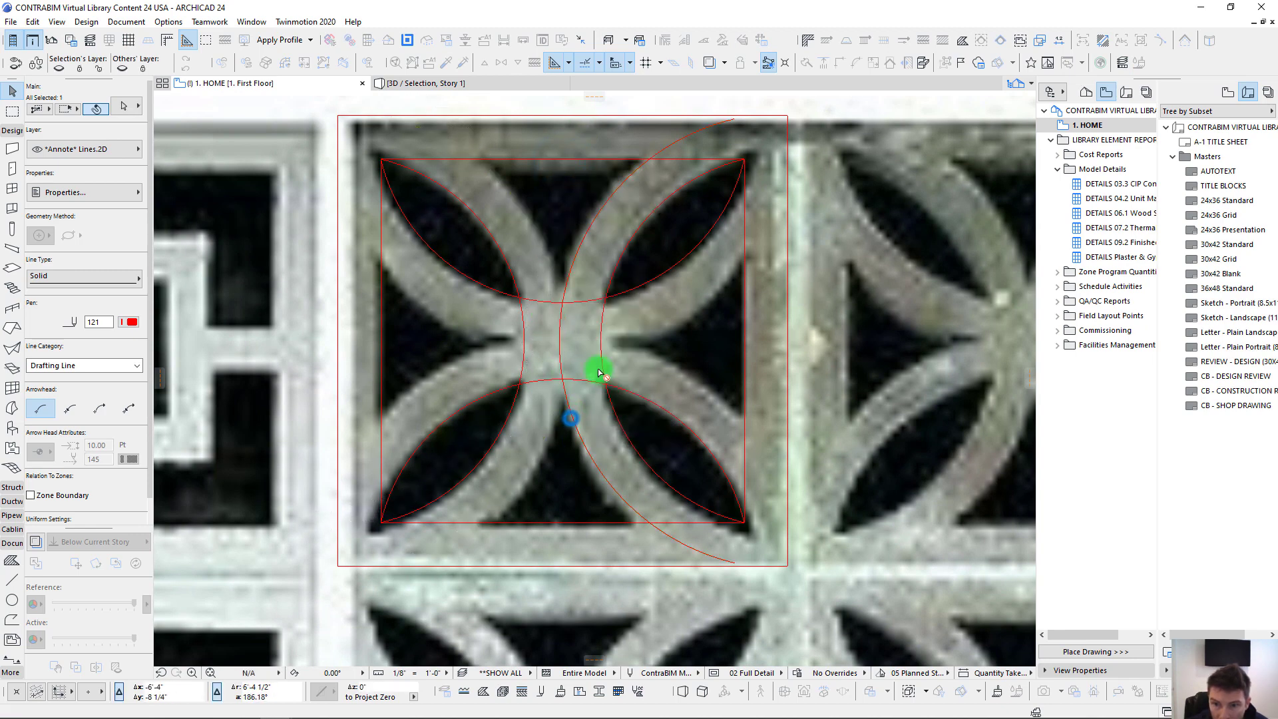
Step: Select both enlarged outer arcs, mirror copies of them about the inner square's diagonal from its upper-left corner, and deselect everything
{"action": "left_click", "coordinate": [571, 269], "text": "shift"}
{"action": "key", "text": "ctrl+alt+m"}
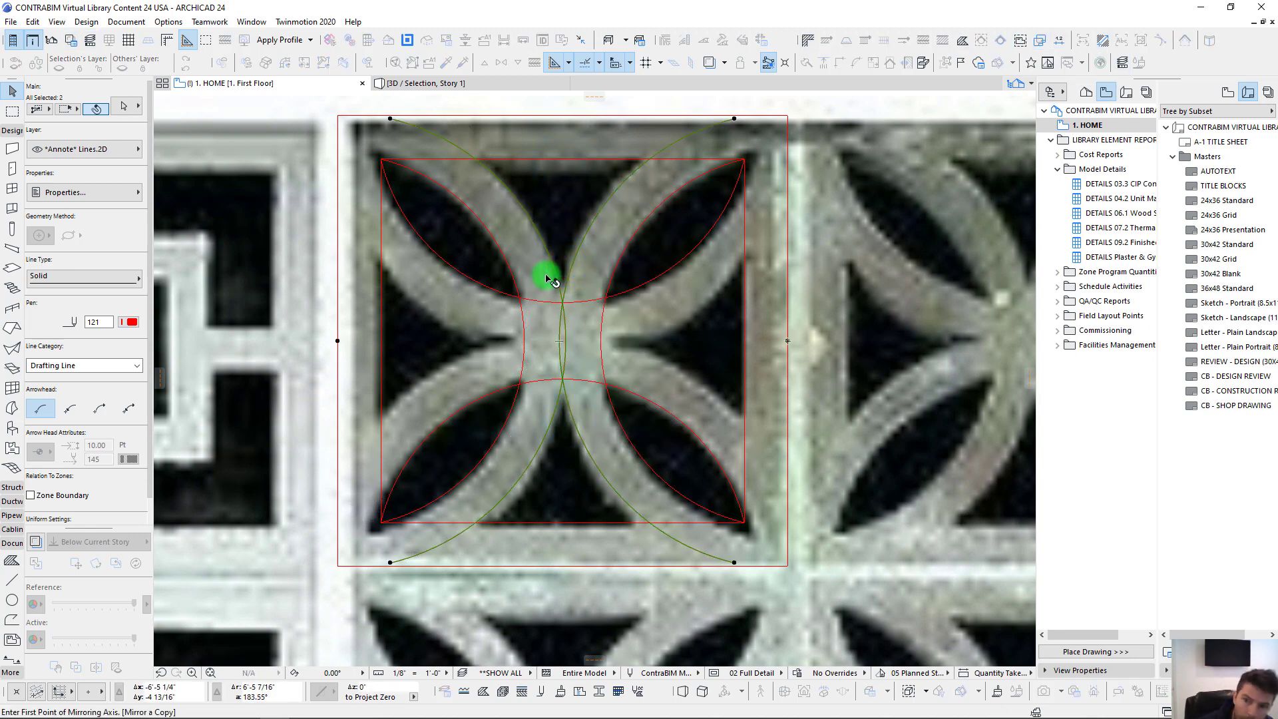
{"action": "left_click", "coordinate": [381, 160]}
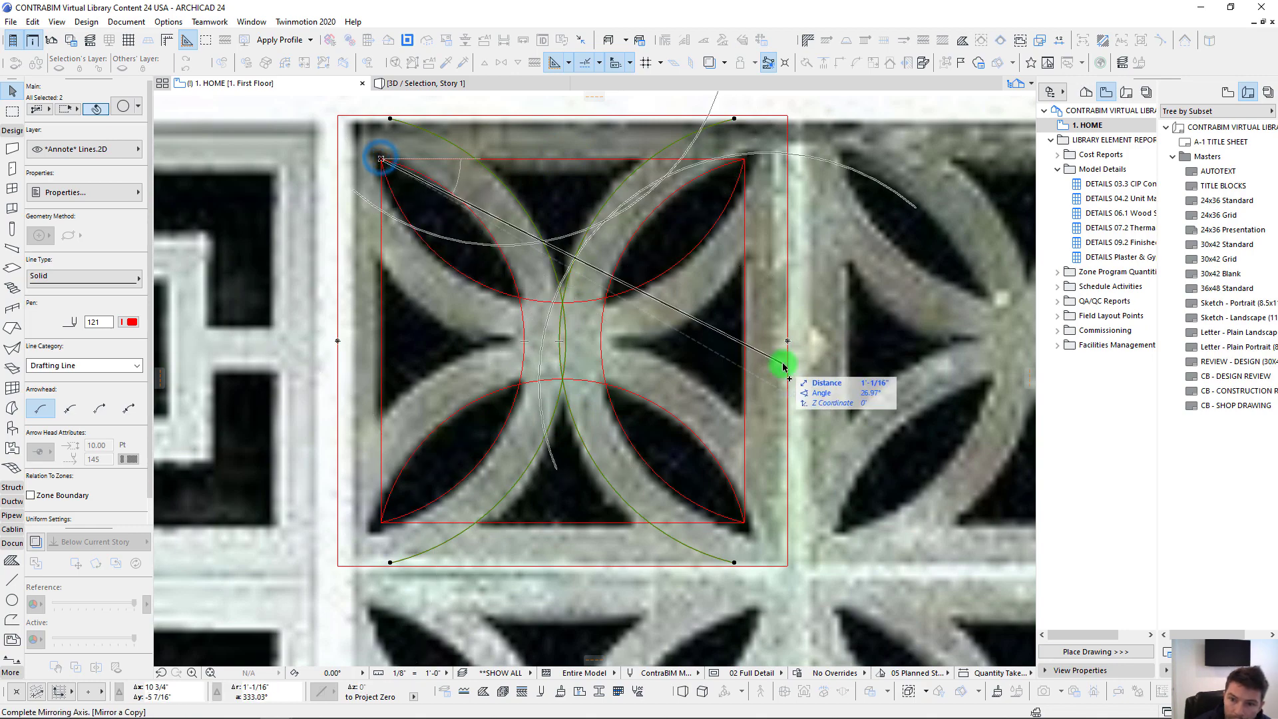
{"action": "left_click", "coordinate": [660, 458]}
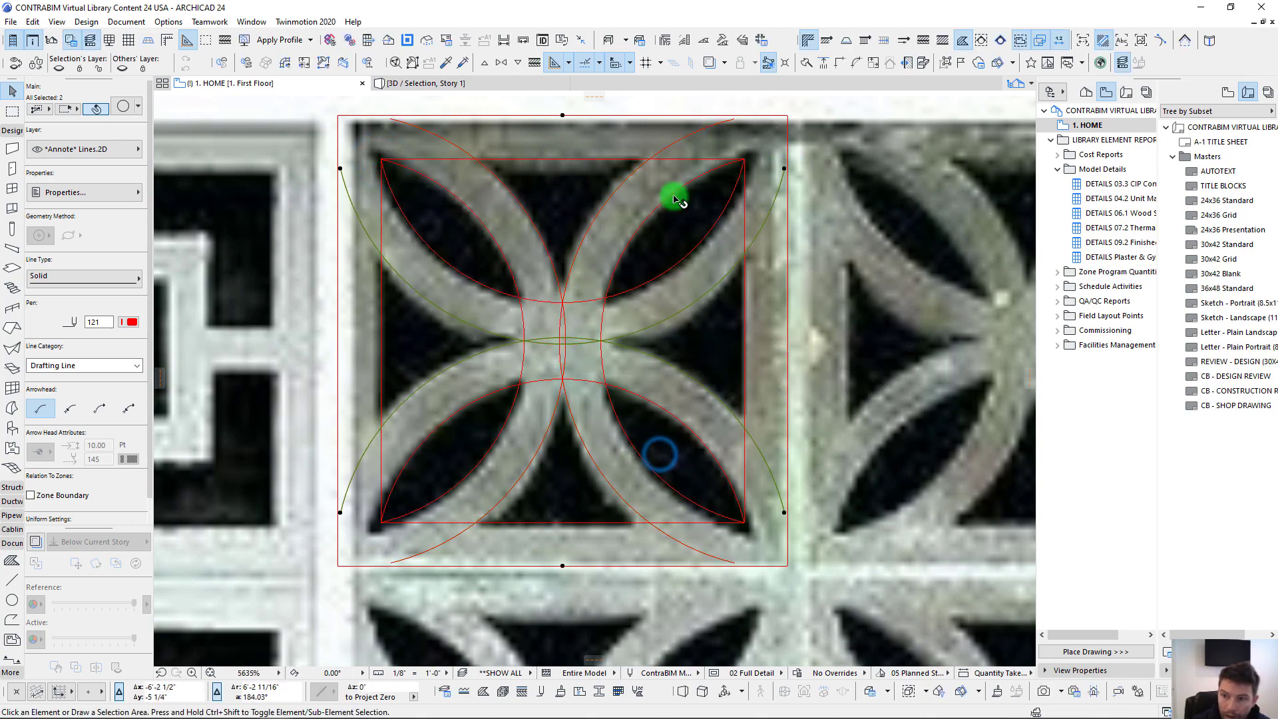
{"action": "key", "text": "Escape"}
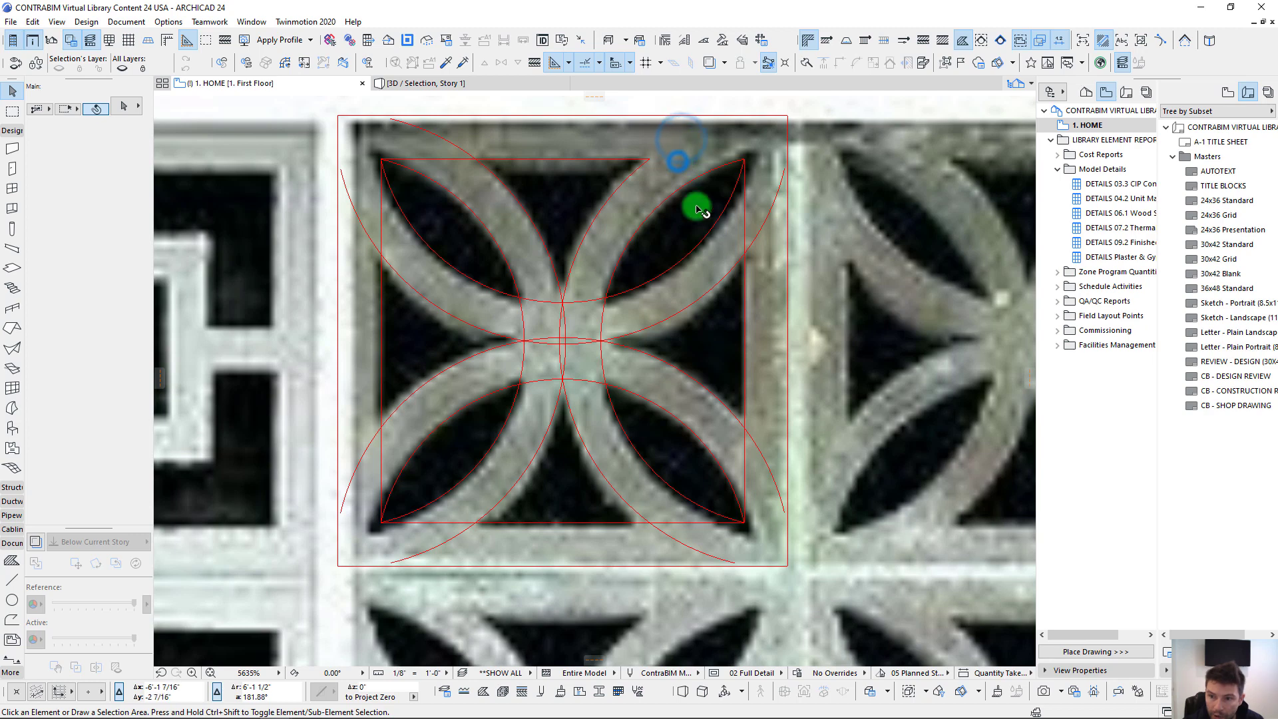
Step: Trim the arc overhangs and inner square edge pieces at the two upper corners, plus overlapping arc segments across the pattern's centre
{"action": "left_click", "coordinate": [744, 222], "text": "ctrl"}
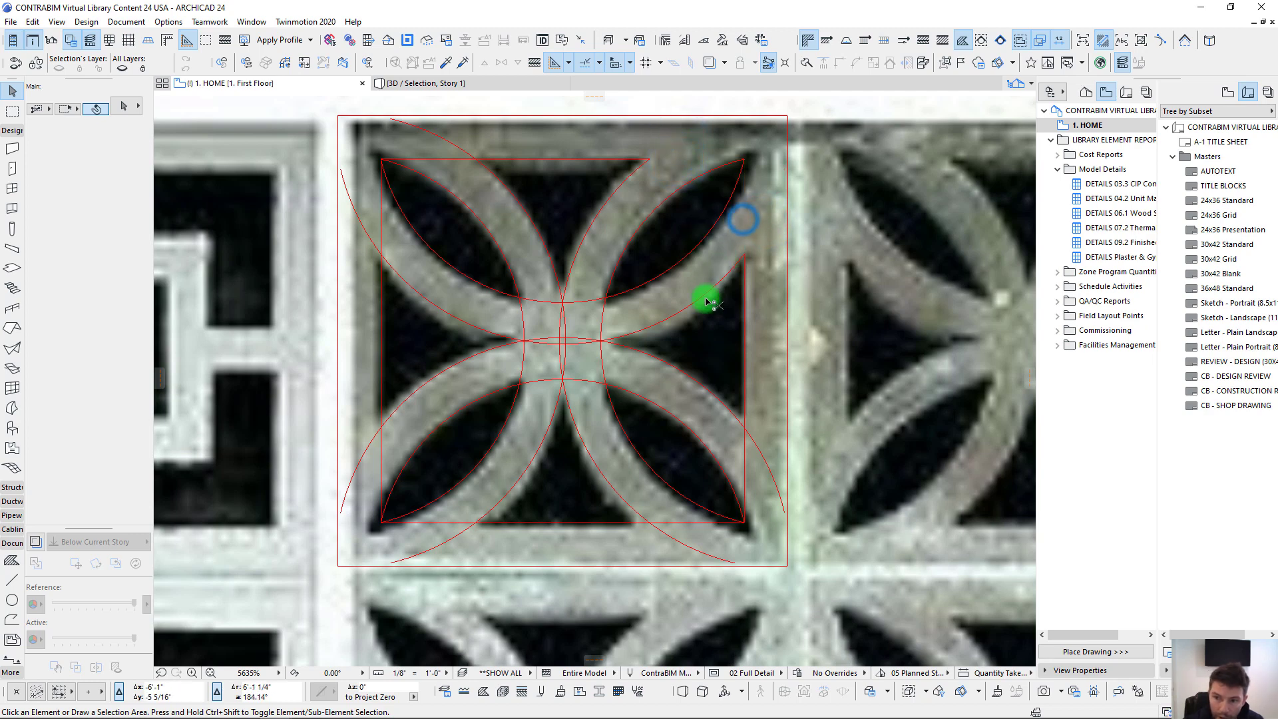
{"action": "left_click", "coordinate": [586, 346], "text": "ctrl"}
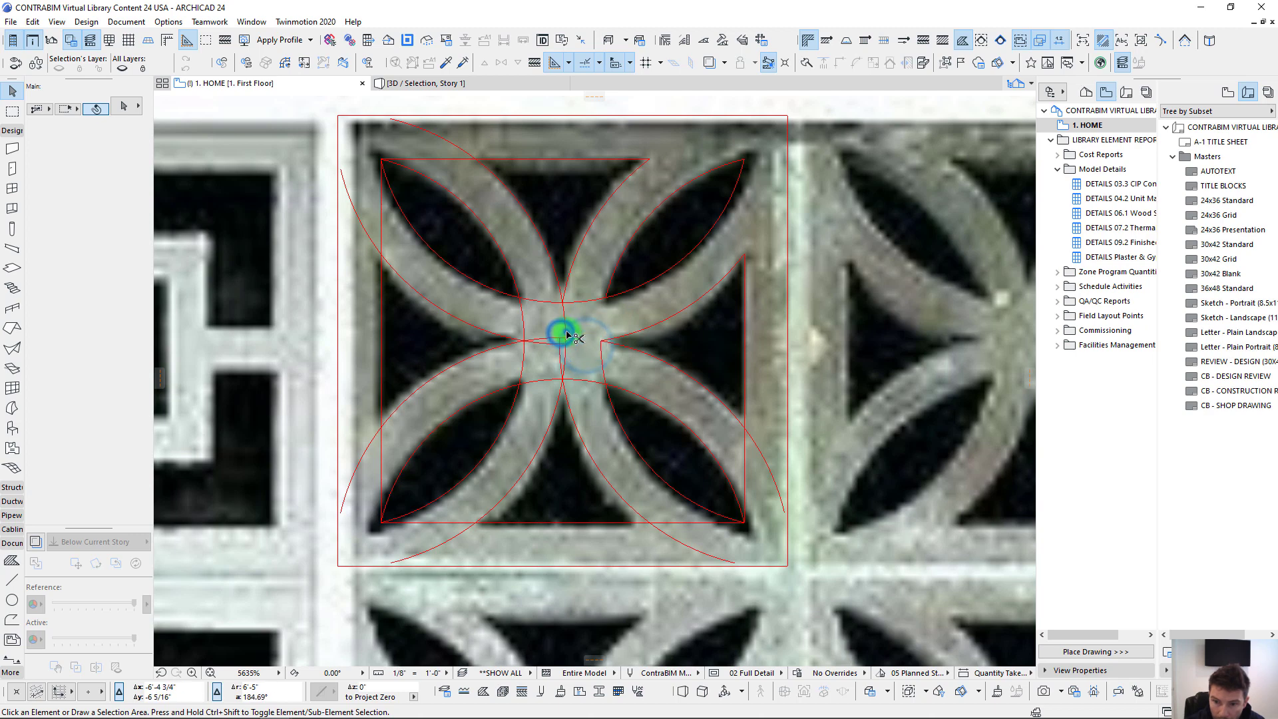
{"action": "left_click", "coordinate": [563, 338], "text": "ctrl"}
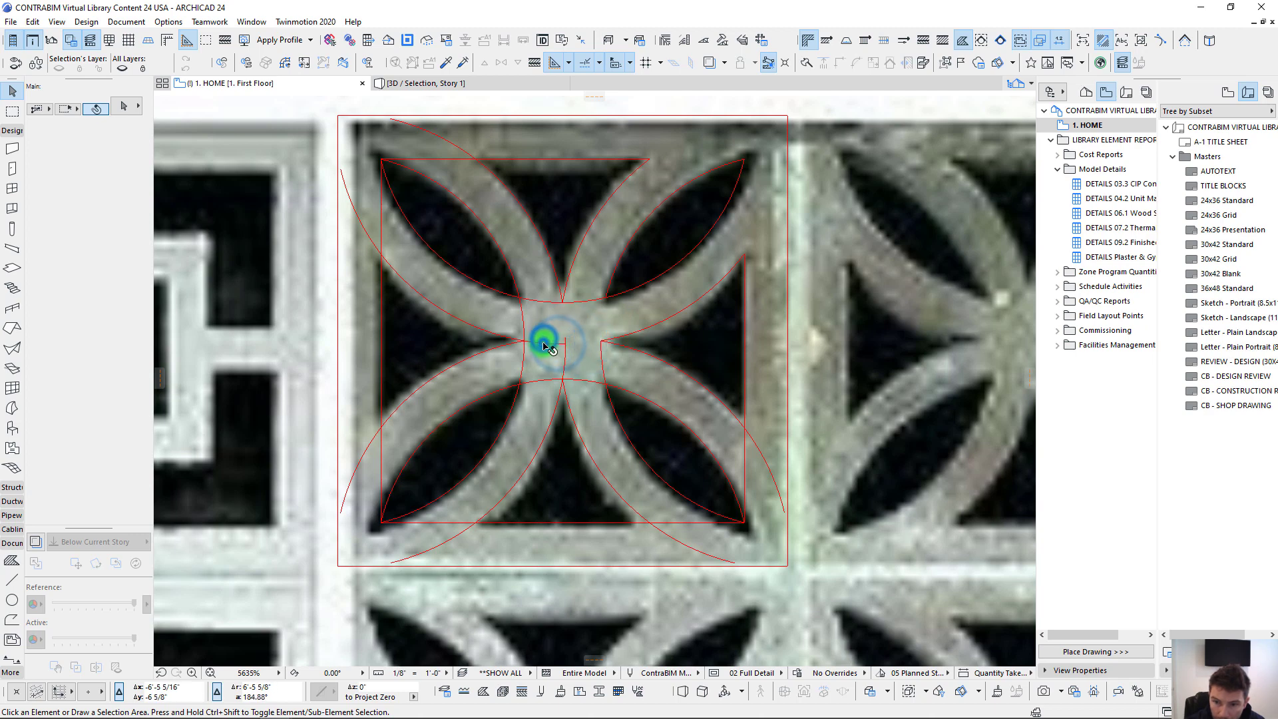
{"action": "left_click", "coordinate": [522, 357], "text": "ctrl"}
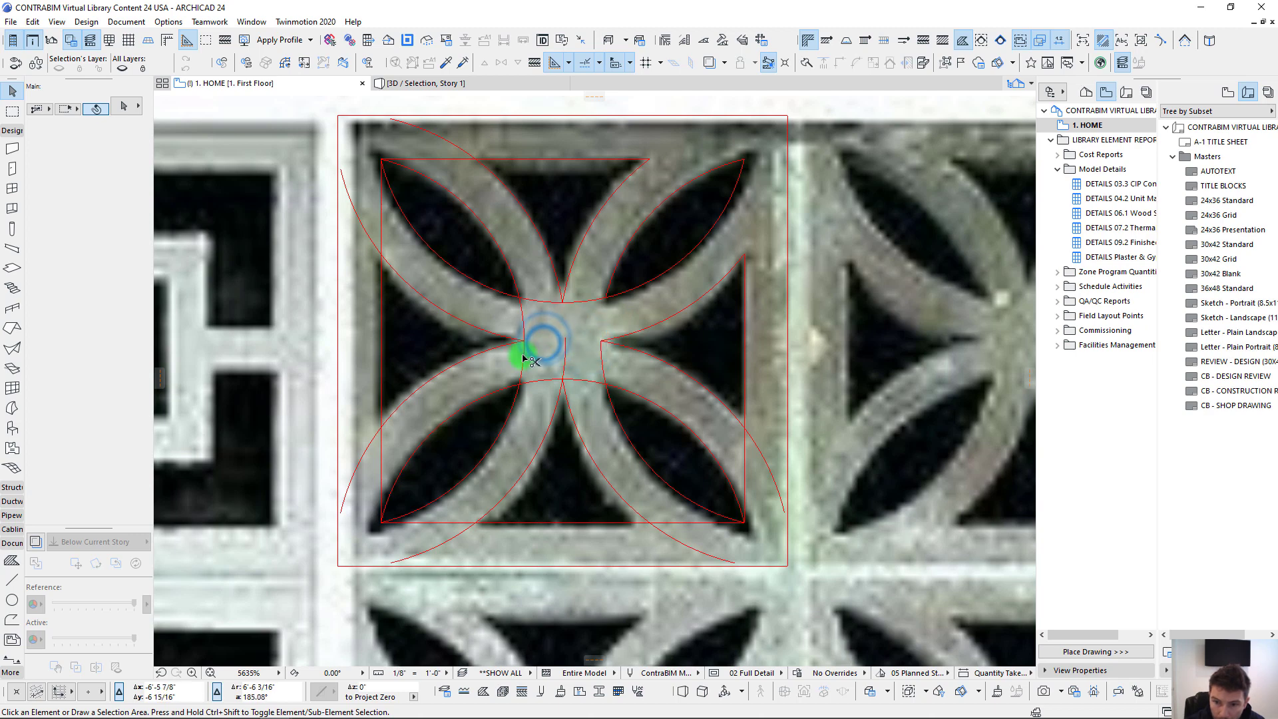
{"action": "left_click", "coordinate": [583, 301], "text": "ctrl"}
{"action": "left_click", "coordinate": [443, 154], "text": "ctrl"}
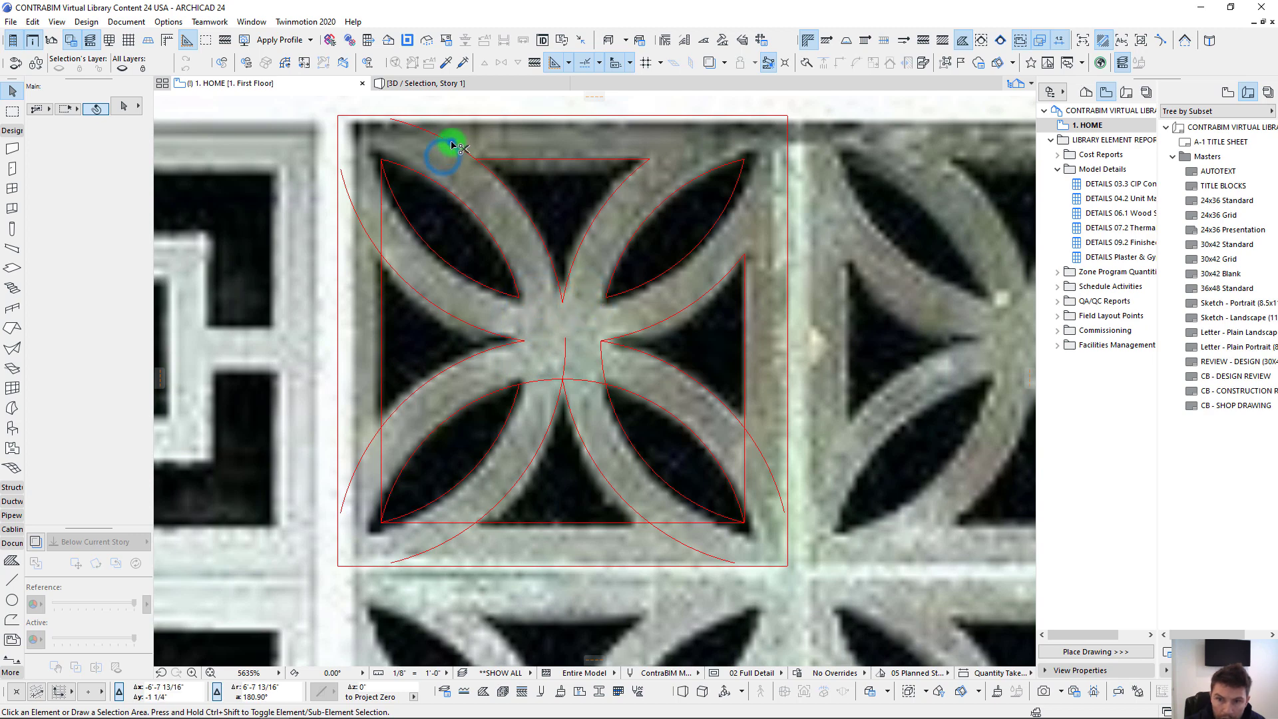
{"action": "left_click", "coordinate": [384, 229], "text": "ctrl"}
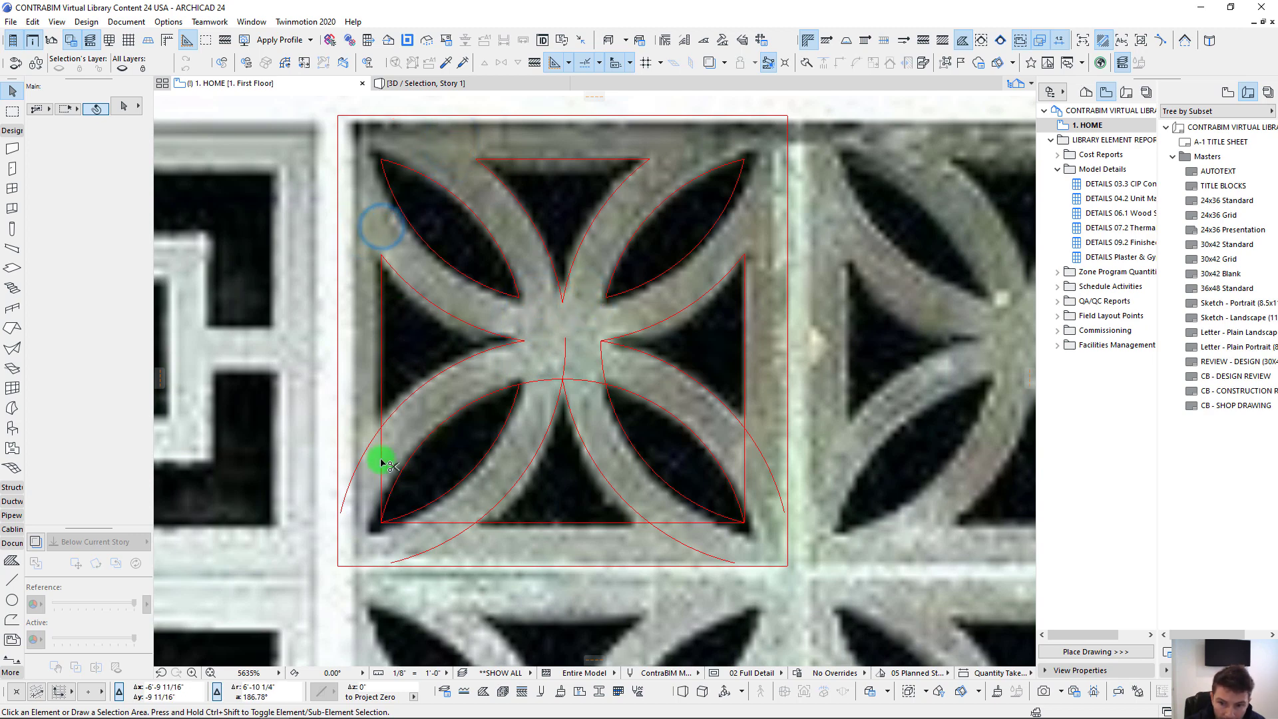
Step: Trim the arc overhangs and square edge pieces at the two lower corners, along with the leftover arc segments at the centre
{"action": "left_click", "coordinate": [360, 458], "text": "ctrl"}
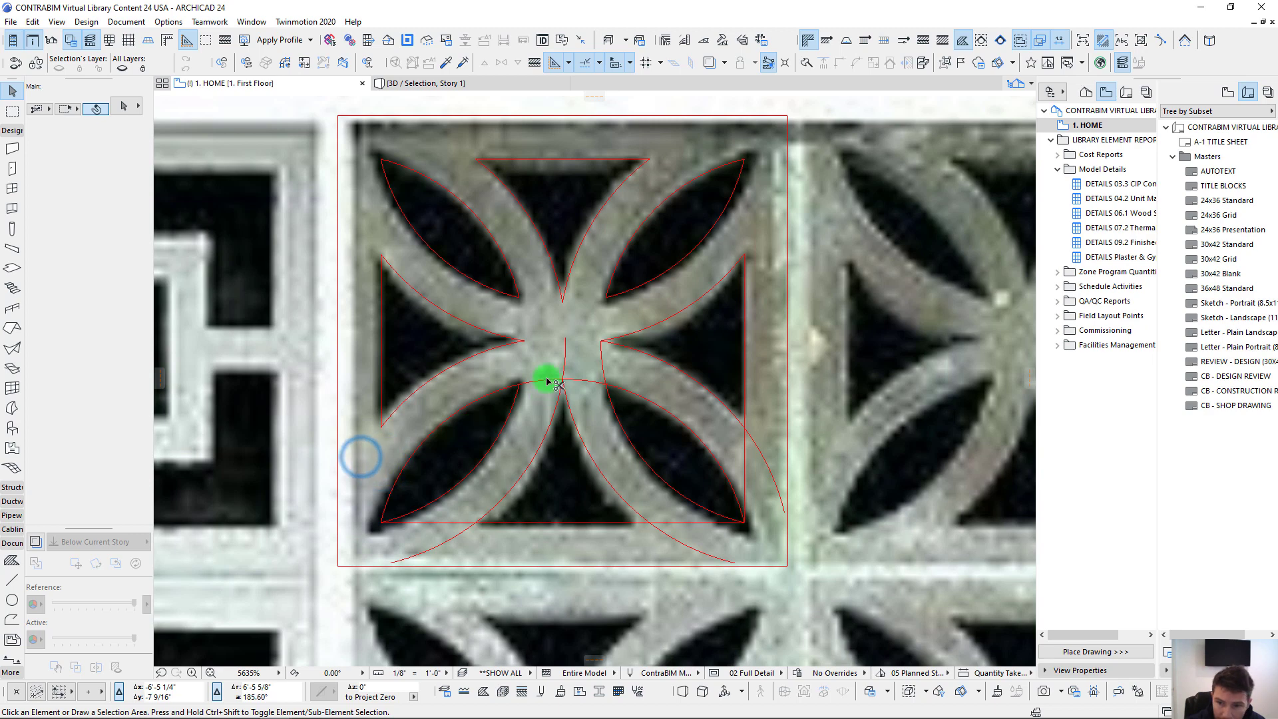
{"action": "left_click", "coordinate": [576, 379], "text": "ctrl"}
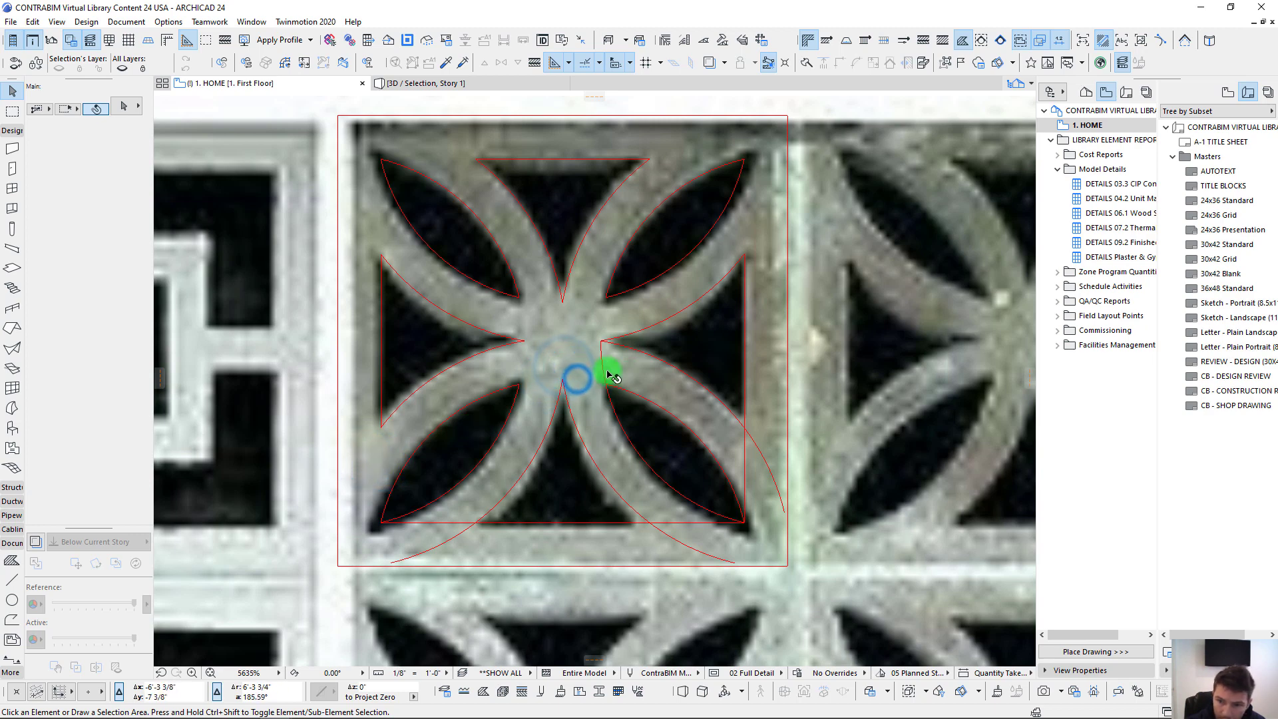
{"action": "left_click", "coordinate": [745, 466], "text": "ctrl"}
{"action": "left_click", "coordinate": [680, 543], "text": "ctrl"}
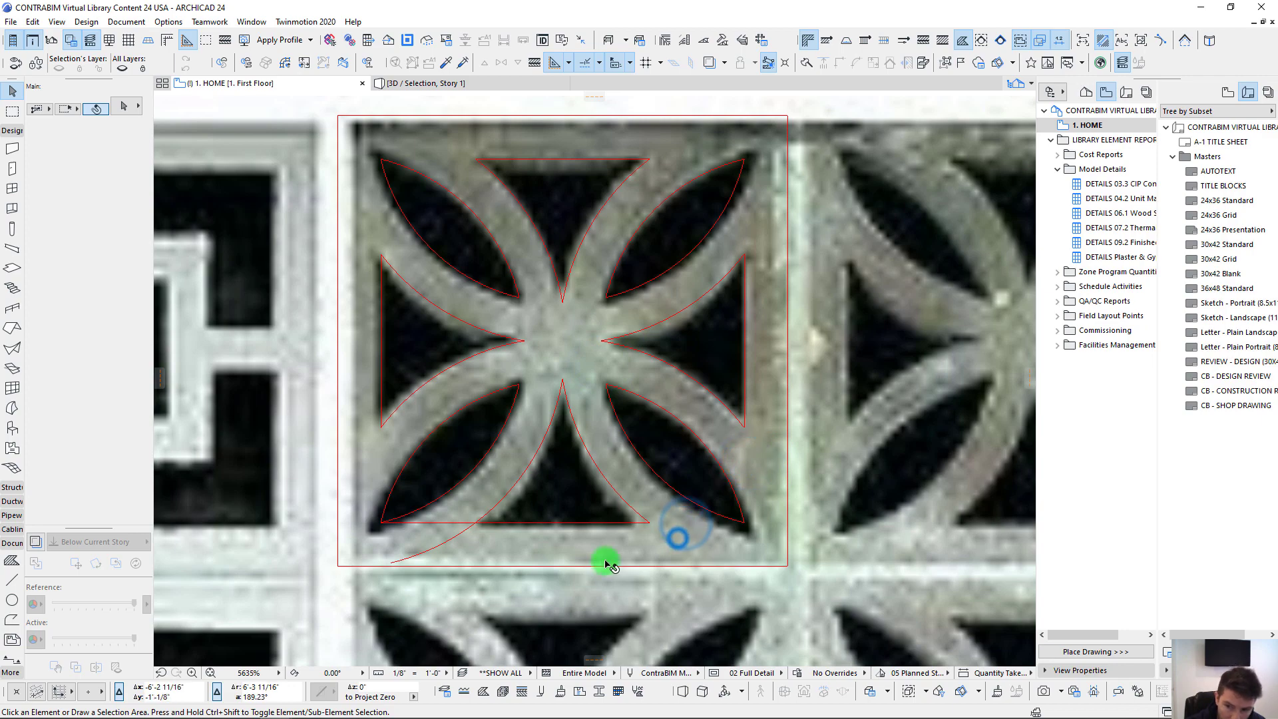
{"action": "left_click", "coordinate": [444, 525], "text": "ctrl"}
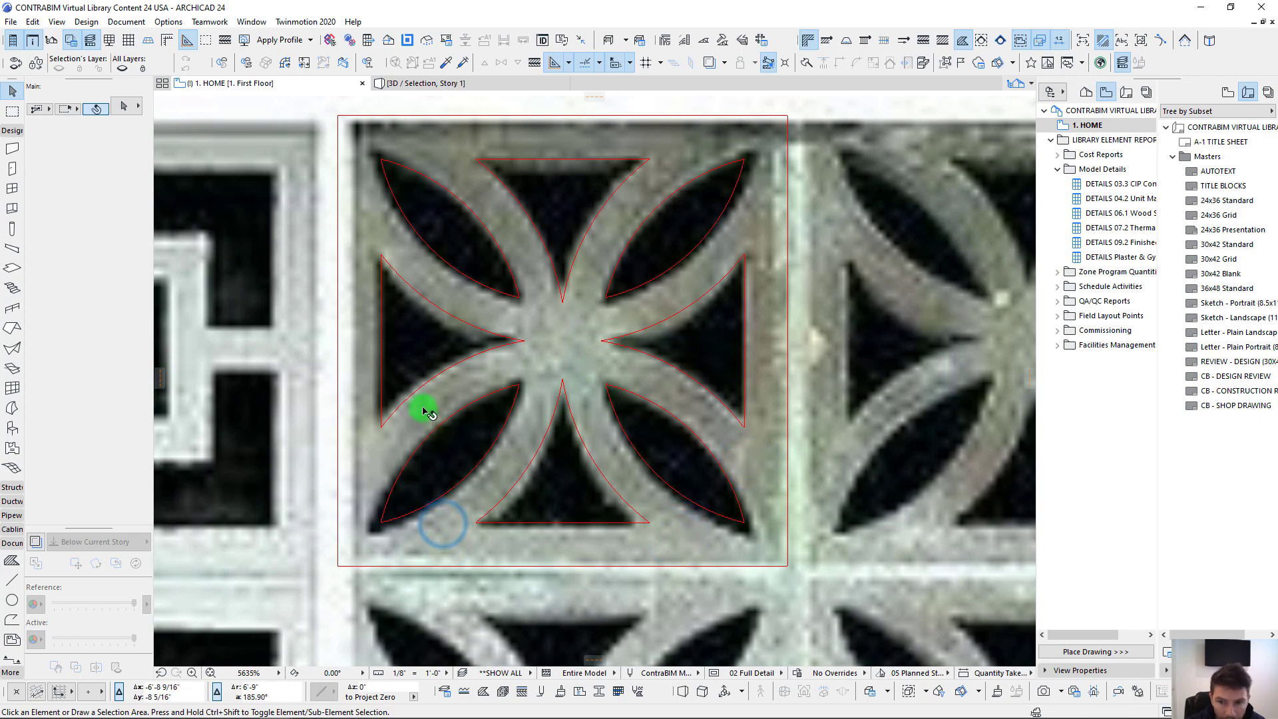
Step: Pick up the settings of the plain square slab beside the image and create a slab from the petal block's outer square outline
{"action": "scroll", "coordinate": [486, 373], "scroll_direction": "down", "scroll_amount": 2}
{"action": "middle_click_drag", "start_coordinate": [637, 351], "coordinate": [639, 369]}
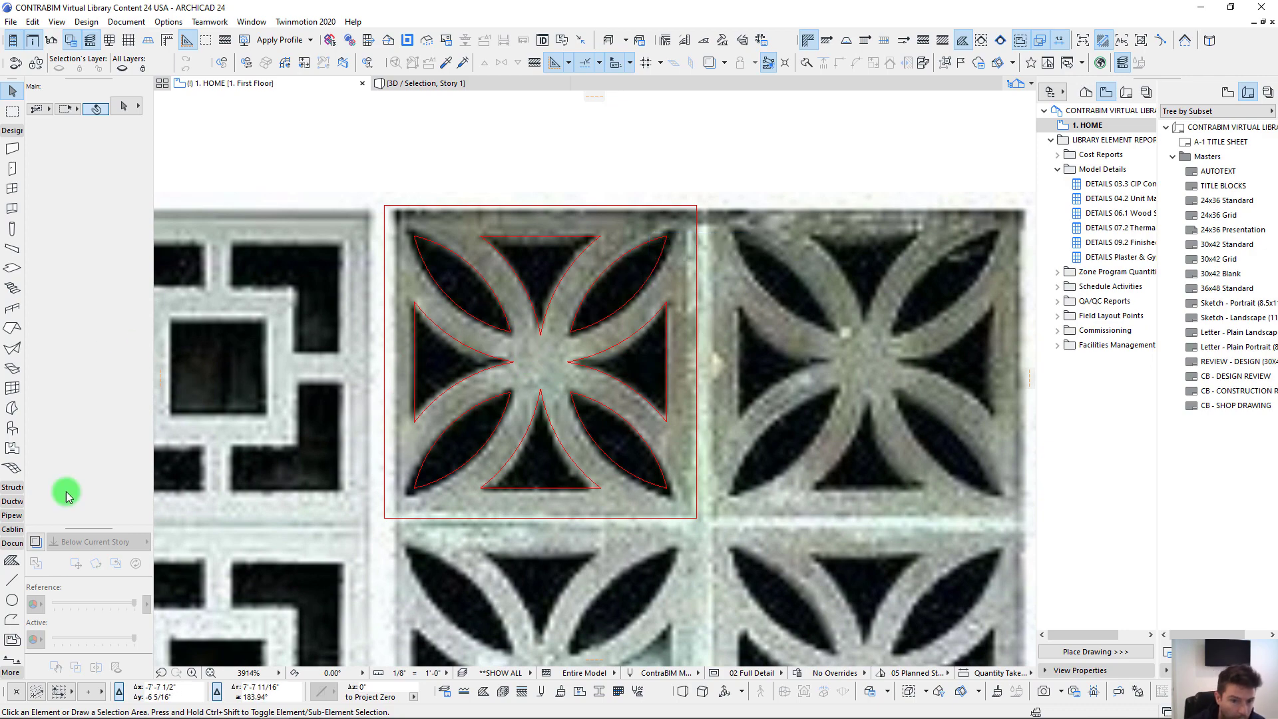
{"action": "scroll", "coordinate": [422, 390], "scroll_direction": "down", "scroll_amount": 5}
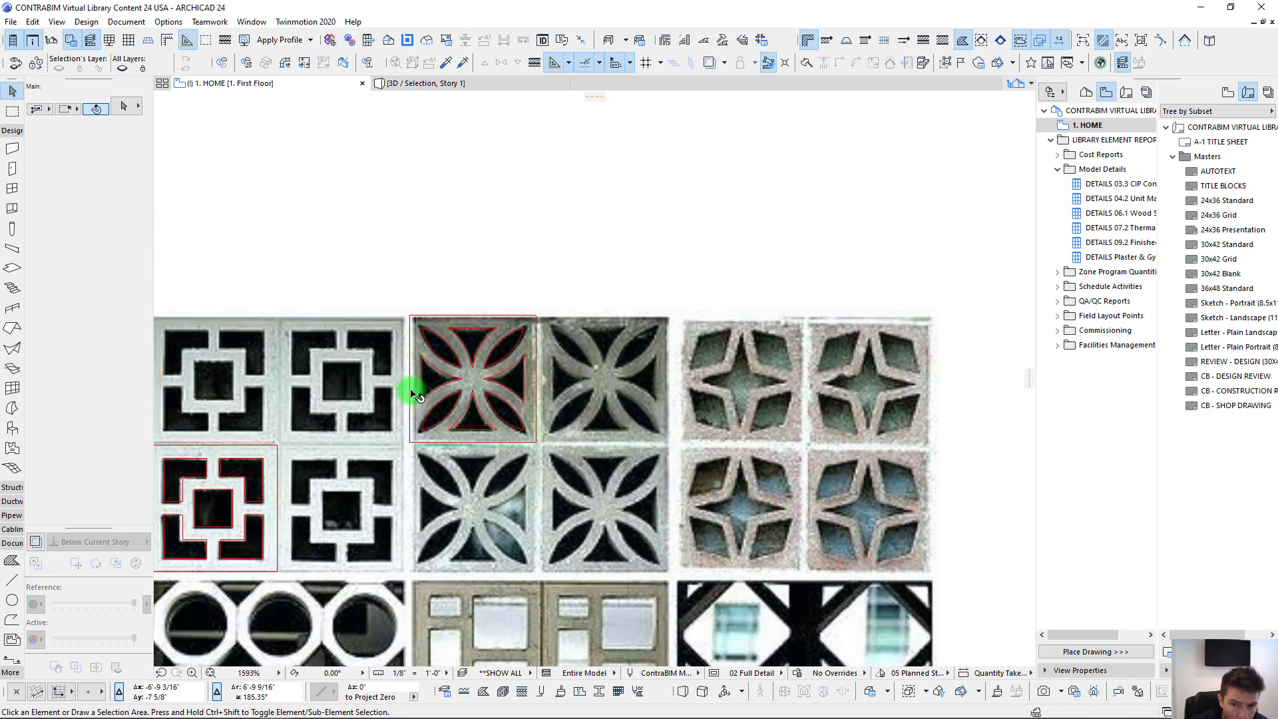
{"action": "scroll", "coordinate": [384, 452], "scroll_direction": "down", "scroll_amount": 6}
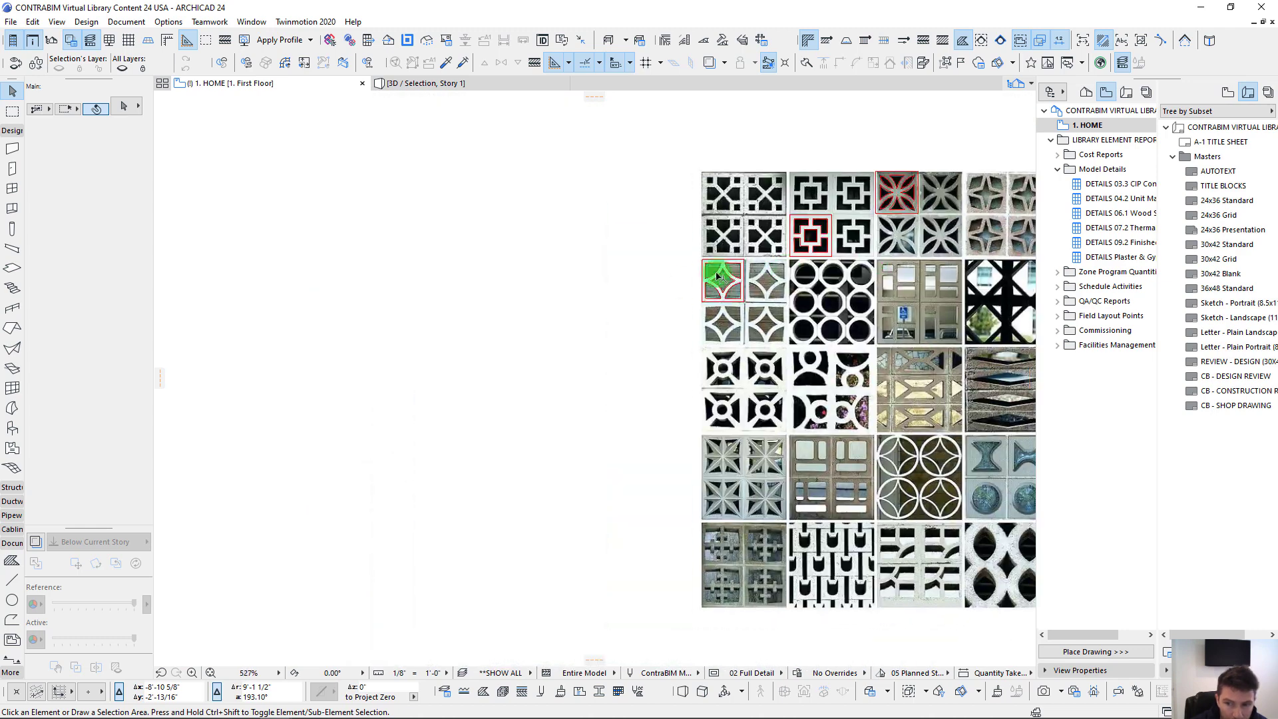
{"action": "scroll", "coordinate": [791, 421], "scroll_direction": "up", "scroll_amount": 2}
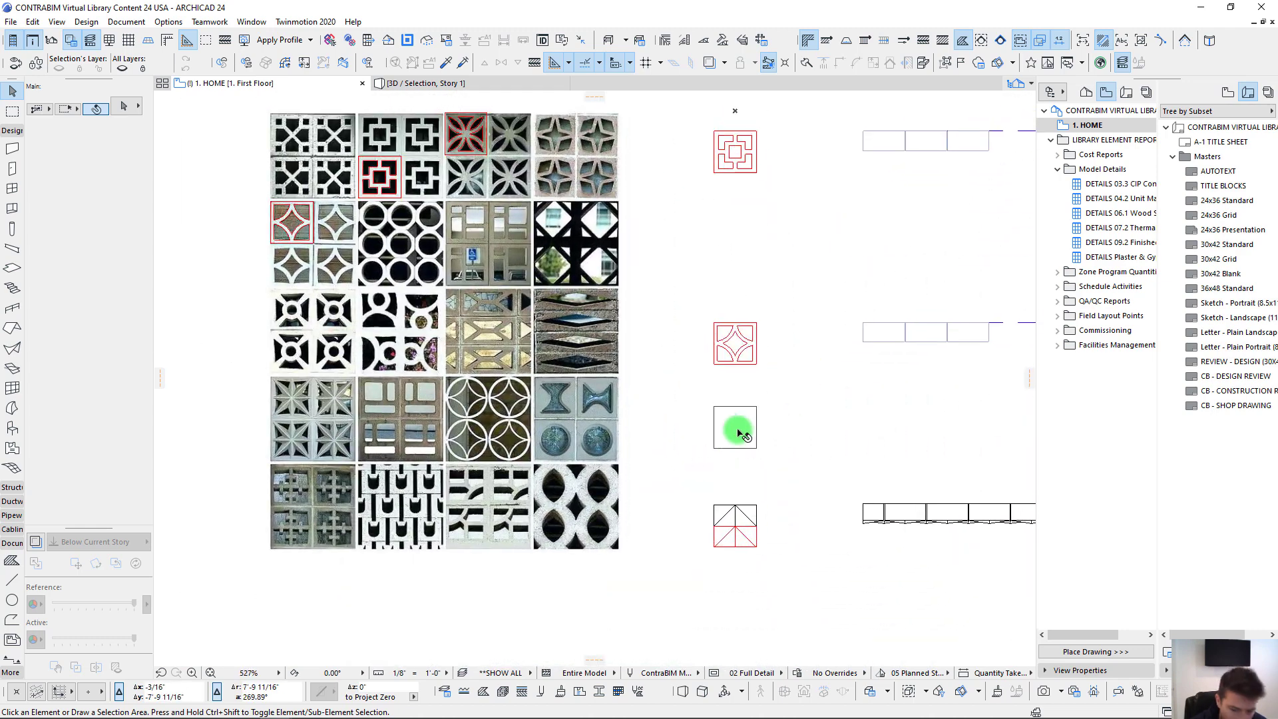
{"action": "left_click", "coordinate": [739, 427], "text": "alt"}
{"action": "middle_click_drag", "start_coordinate": [676, 383], "coordinate": [670, 431]}
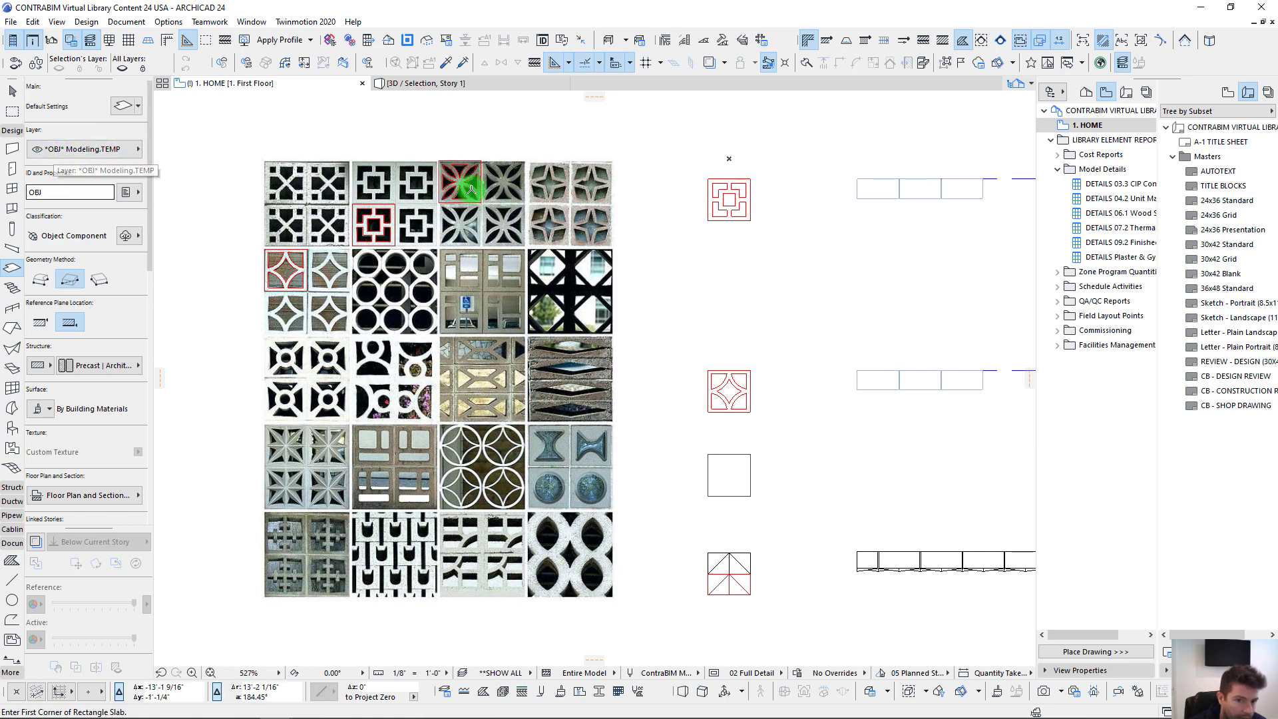
{"action": "scroll", "coordinate": [461, 187], "scroll_direction": "up", "scroll_amount": 7}
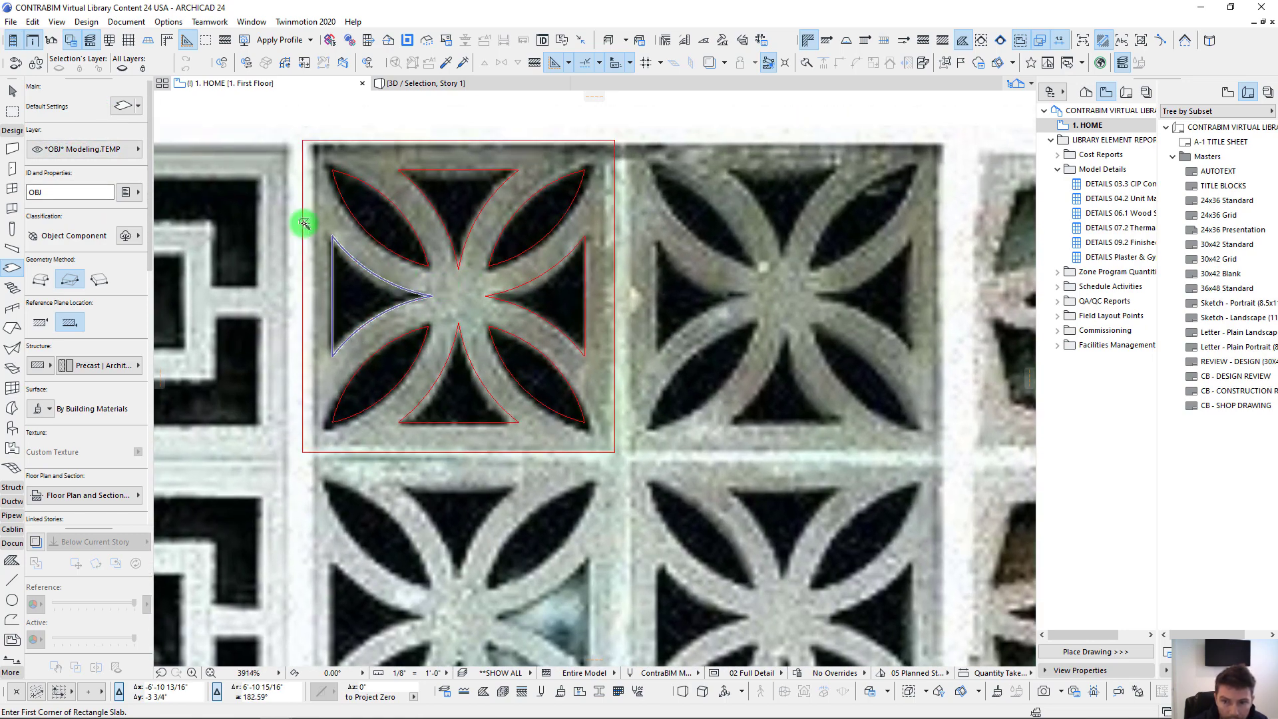
{"action": "left_click", "coordinate": [319, 206]}
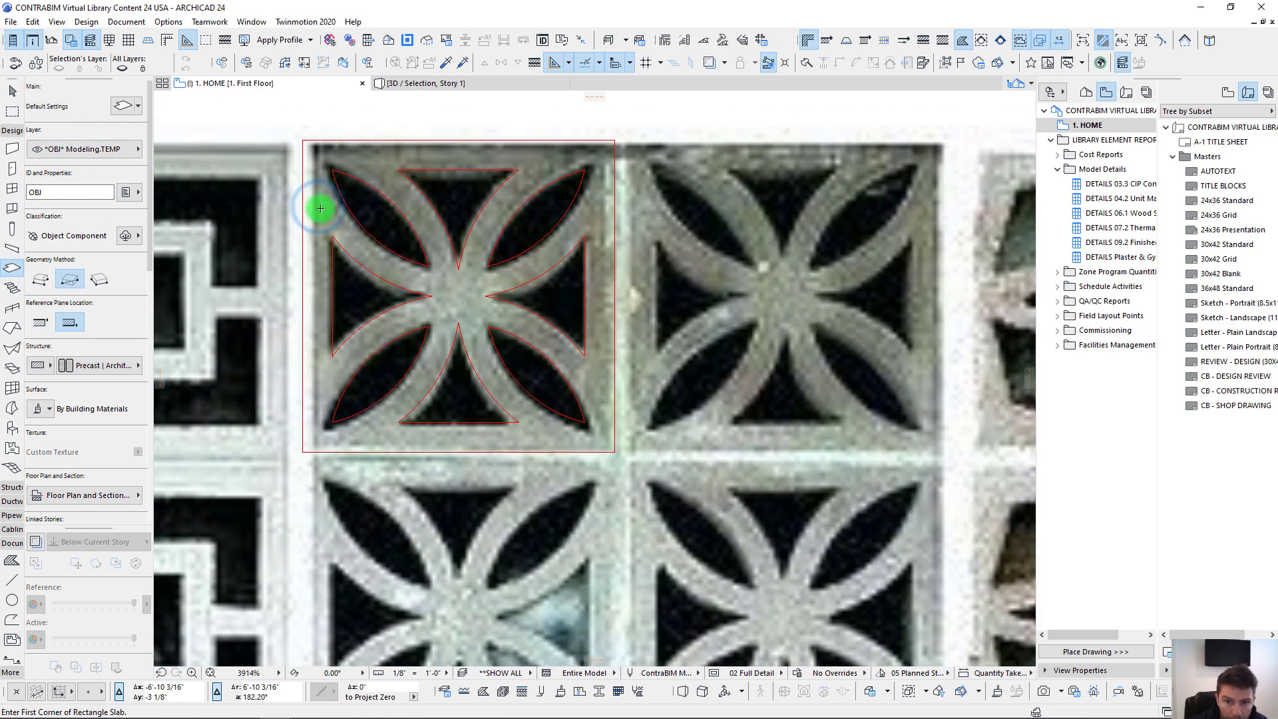
Step: Cut the four petal openings and four triangular openings out of the slab by following their traced outlines
{"action": "left_click", "coordinate": [343, 275]}
{"action": "left_click", "coordinate": [374, 210]}
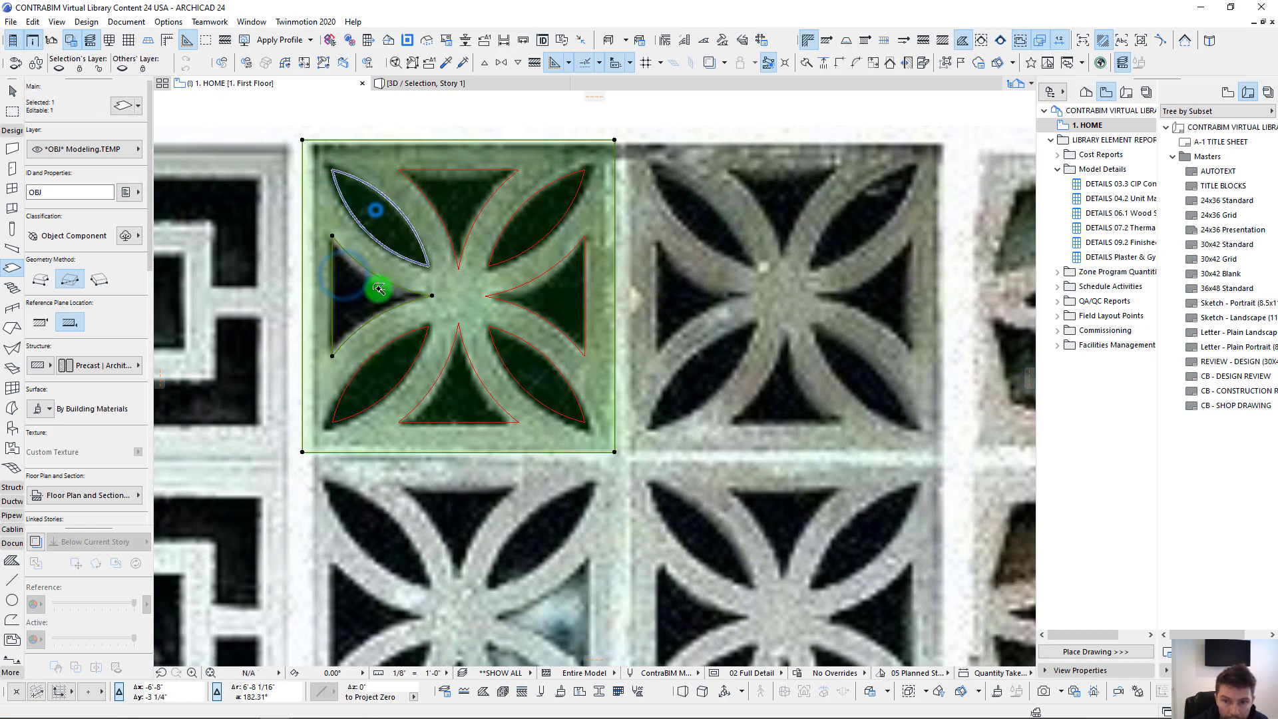
{"action": "left_click", "coordinate": [382, 365]}
{"action": "left_click", "coordinate": [454, 395]}
{"action": "left_click", "coordinate": [530, 368]}
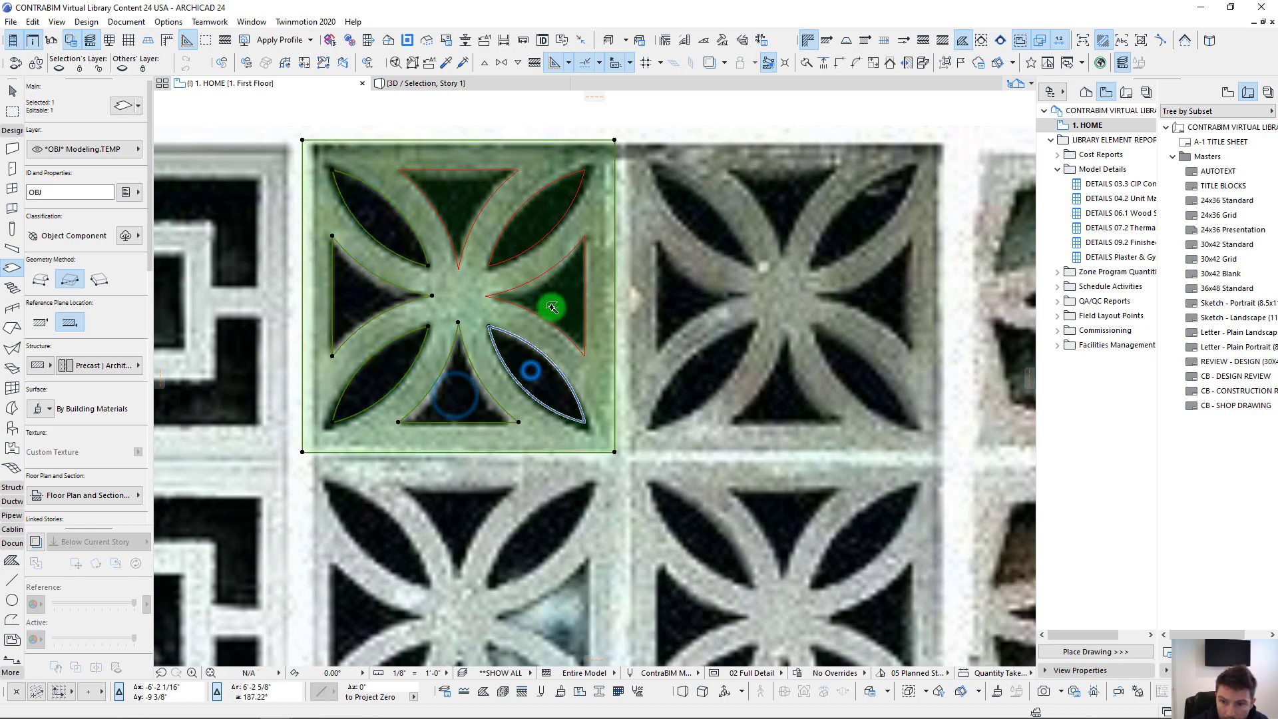
{"action": "left_click", "coordinate": [558, 297]}
{"action": "left_click", "coordinate": [544, 209]}
{"action": "left_click", "coordinate": [462, 195]}
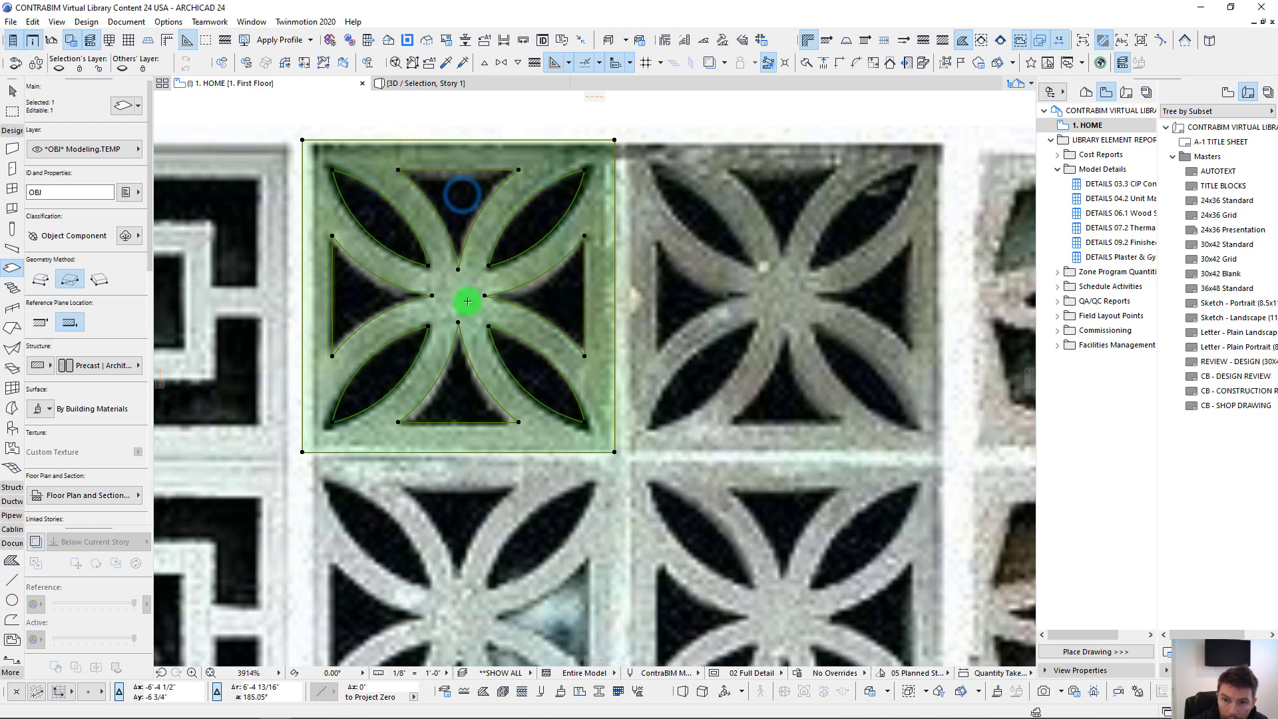
Step: Show the perforated slab in 3D and move it straight up from its near lower corner
{"action": "key", "text": "F5"}
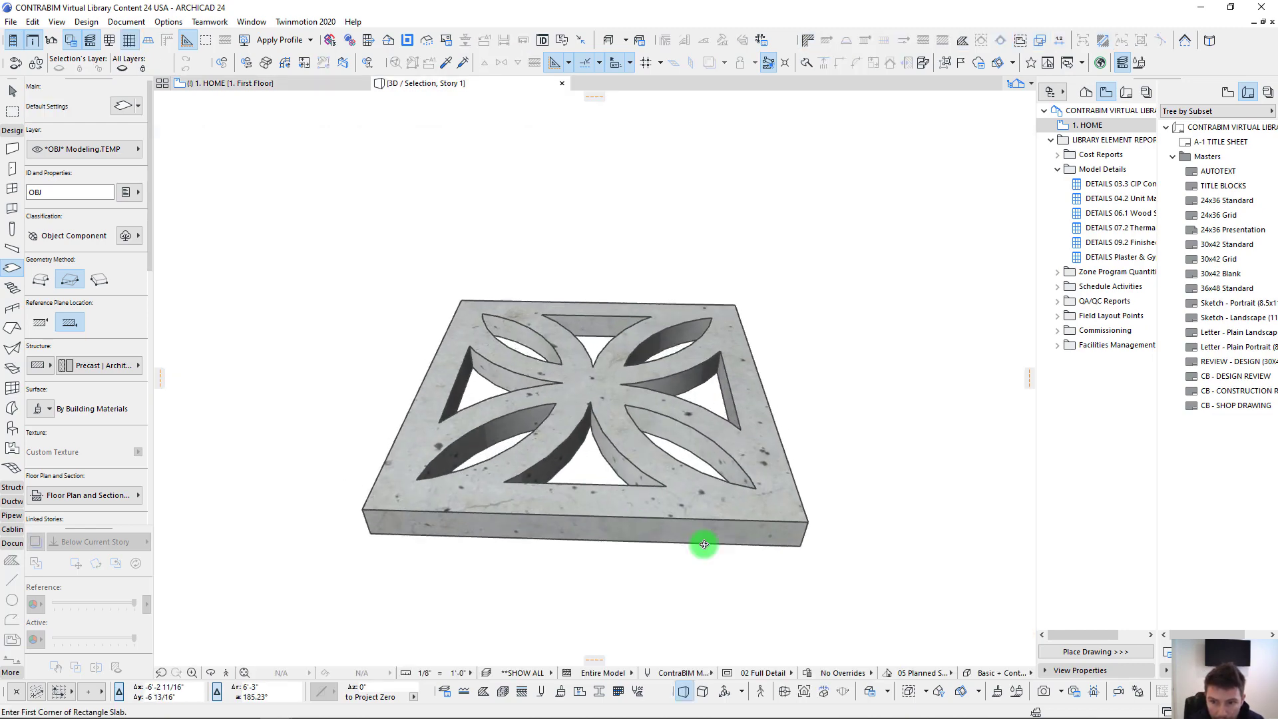
{"action": "middle_click_drag", "start_coordinate": [704, 544], "coordinate": [362, 422], "text": "shift"}
{"action": "left_click", "coordinate": [599, 499]}
{"action": "left_click", "coordinate": [368, 421]}
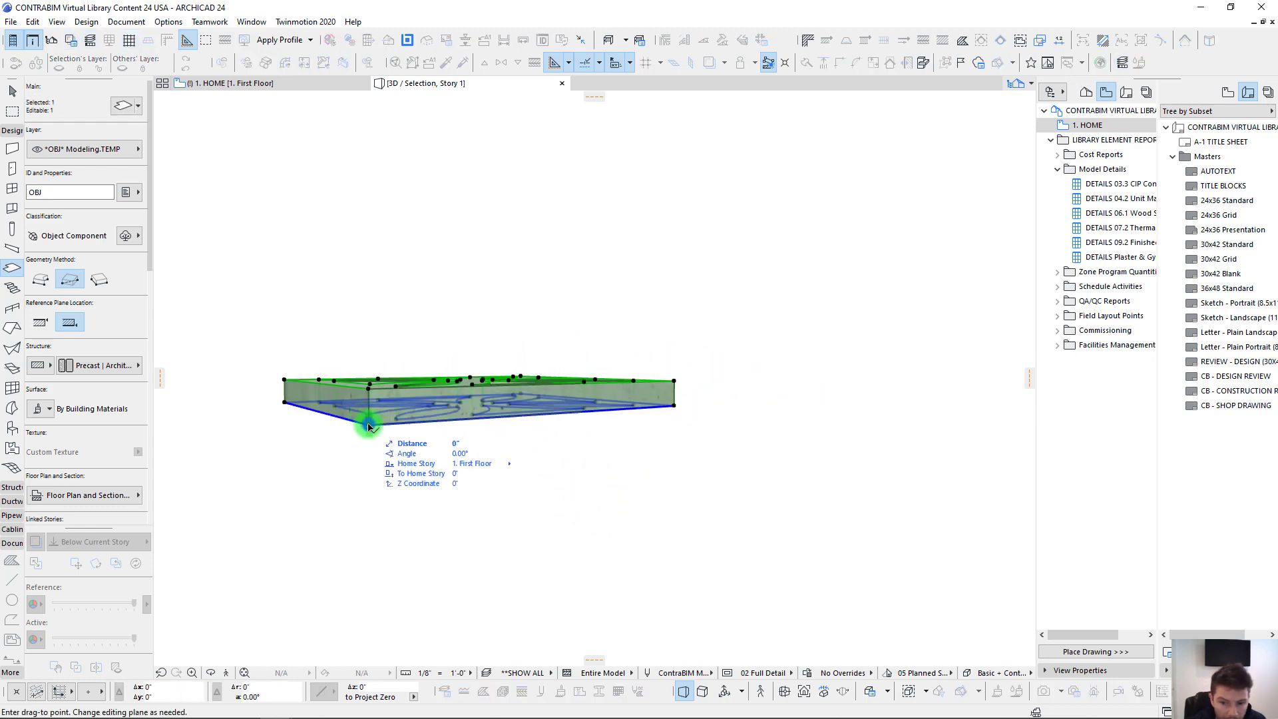
{"action": "left_click", "coordinate": [366, 220]}
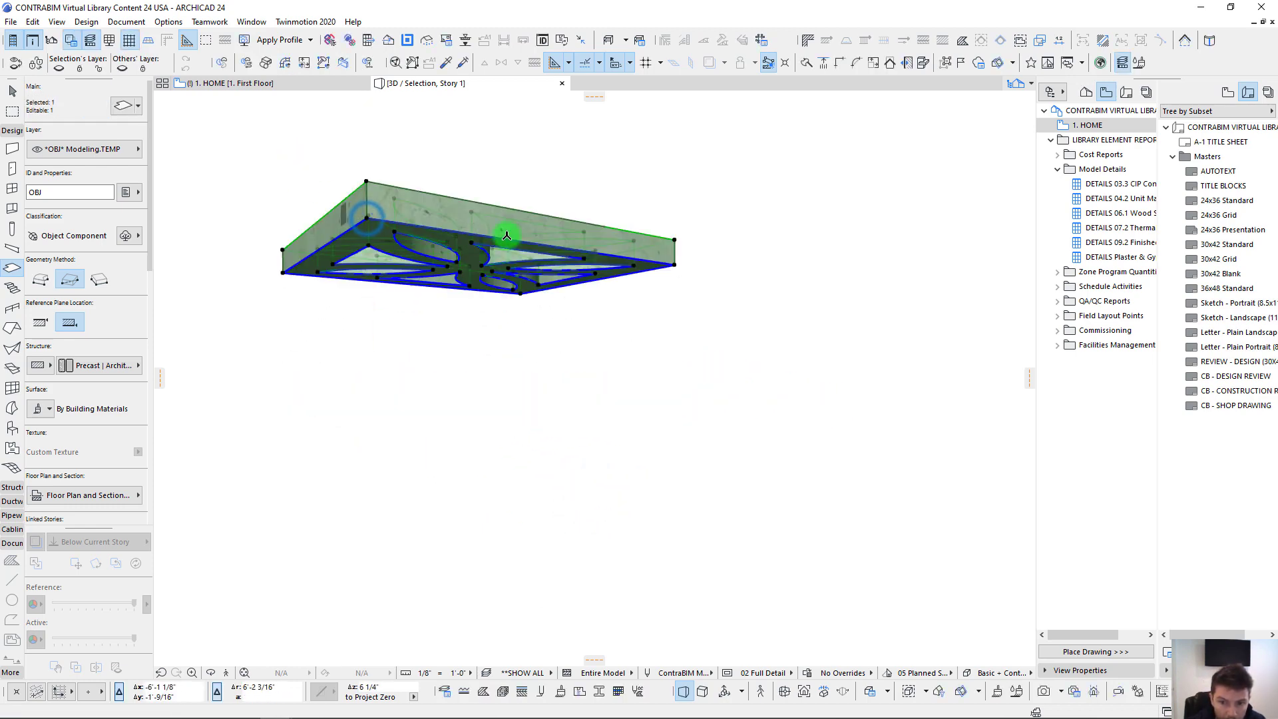
Step: Move the raised slab straight down by its near lower corner, back to the First Floor level
{"action": "middle_click_drag", "start_coordinate": [507, 237], "coordinate": [561, 323], "text": "shift"}
{"action": "left_click", "coordinate": [482, 328]}
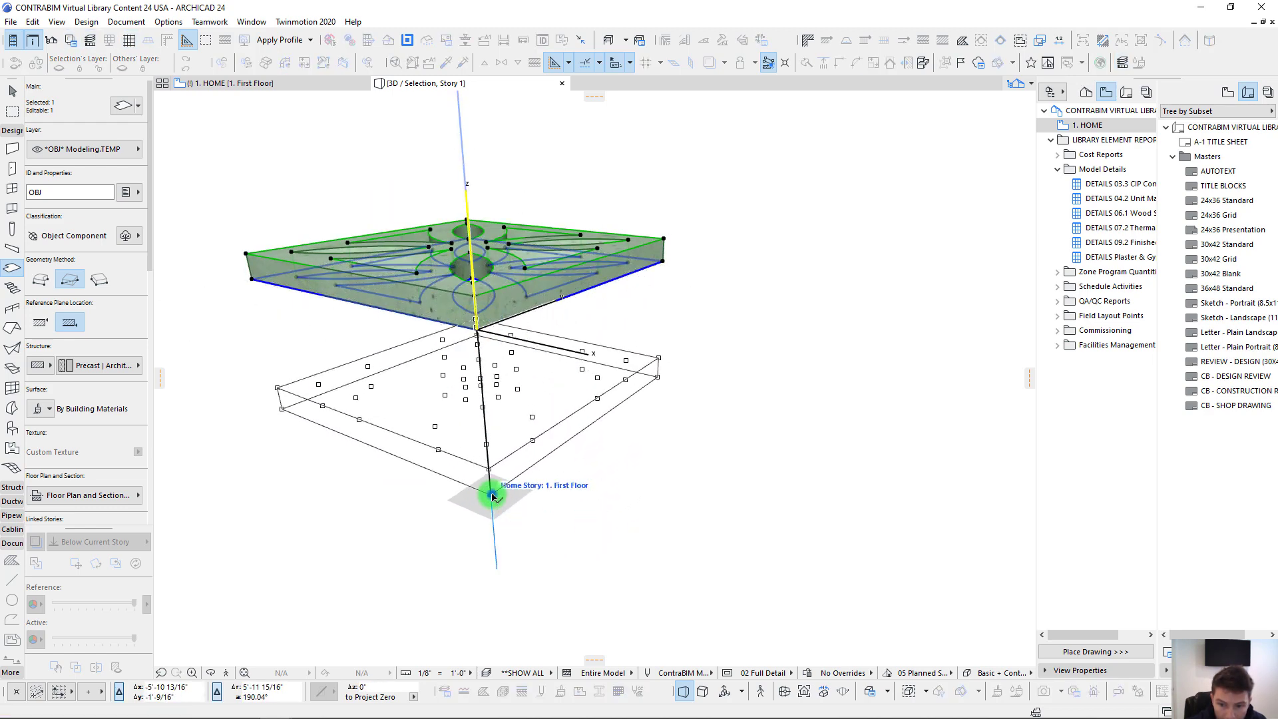
{"action": "left_click", "coordinate": [491, 491]}
{"action": "middle_click_drag", "start_coordinate": [512, 475], "coordinate": [601, 451], "text": "shift"}
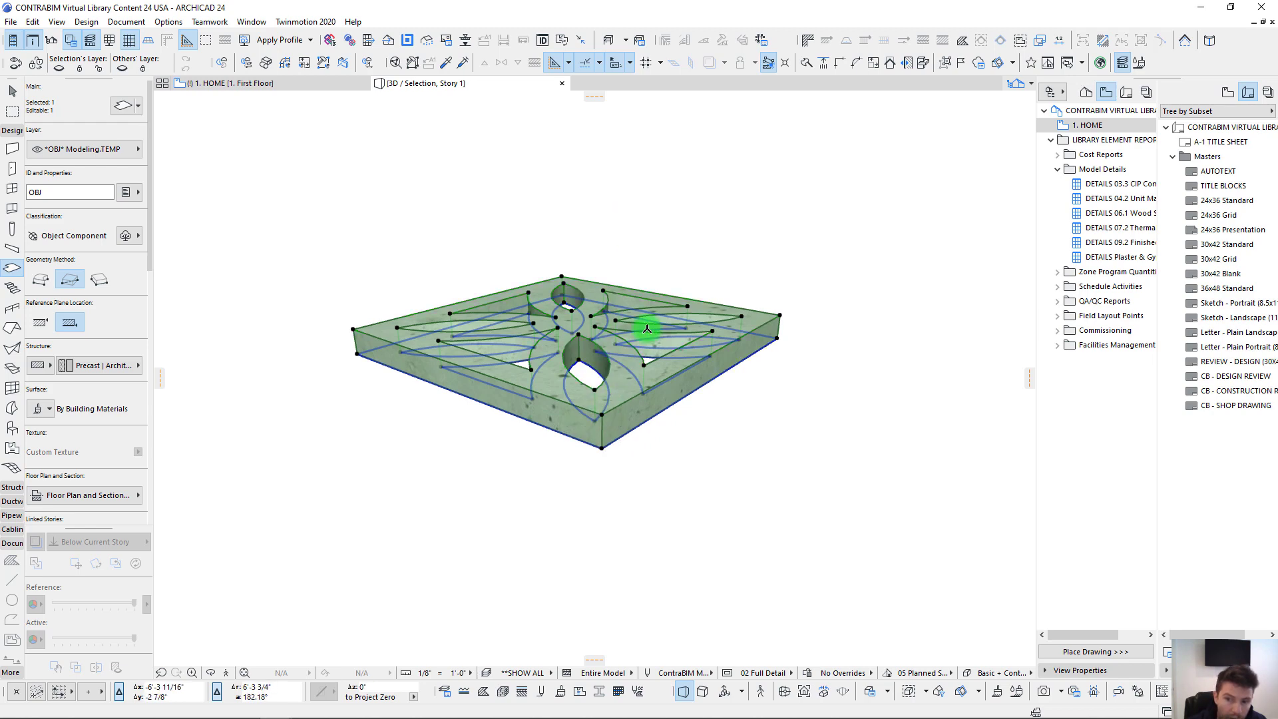
Step: Switch the 3D view to axonometry and look perpendicular to the slab's perforated face, with the whole block framed
{"action": "middle_click_drag", "start_coordinate": [646, 328], "coordinate": [524, 419], "text": "shift"}
{"action": "left_click", "coordinate": [656, 248]}
{"action": "middle_click_drag", "start_coordinate": [538, 374], "coordinate": [674, 322], "text": "shift"}
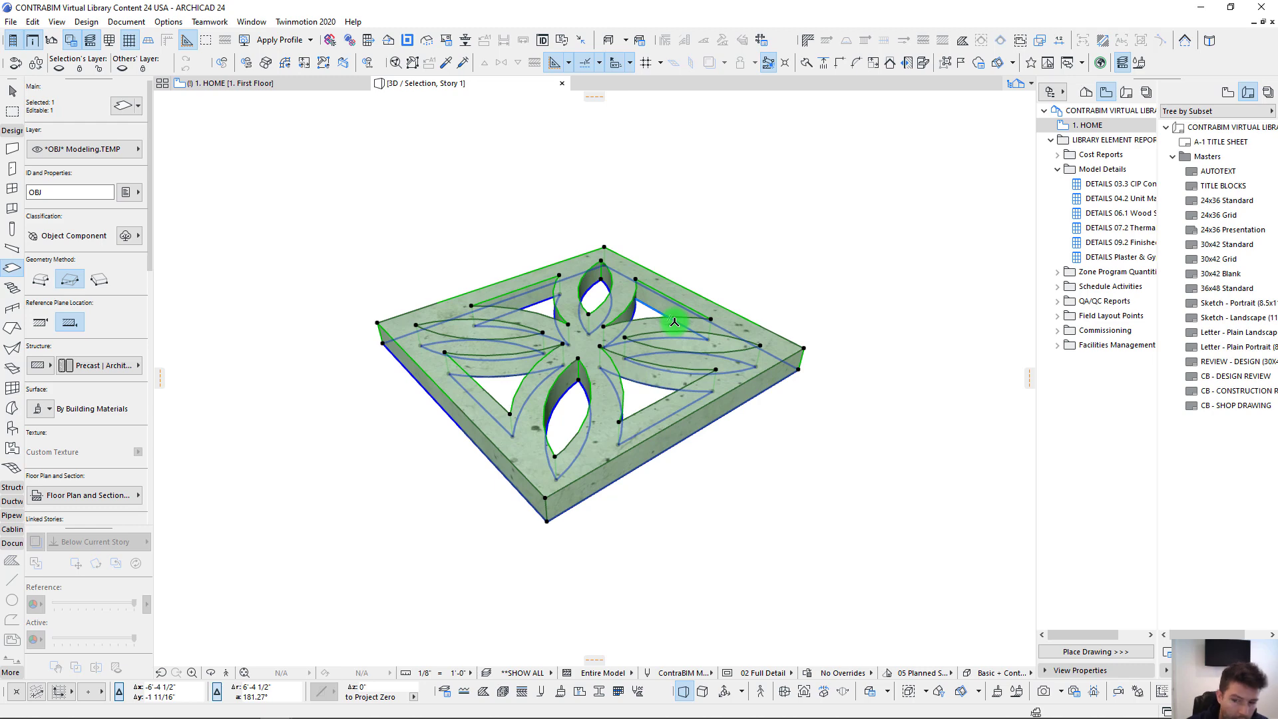
{"action": "middle_click_drag", "start_coordinate": [847, 388], "coordinate": [640, 373], "text": "shift"}
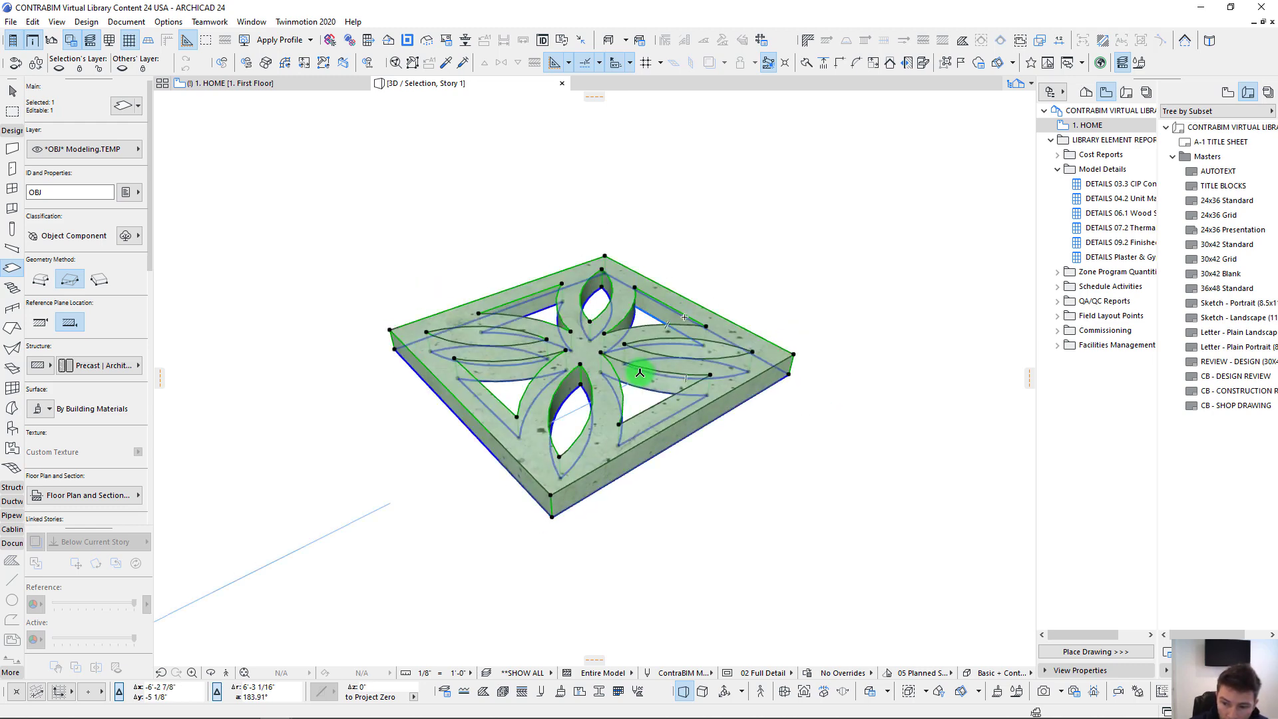
{"action": "key", "text": "Escape"}
{"action": "left_click", "coordinate": [591, 350], "text": "shift"}
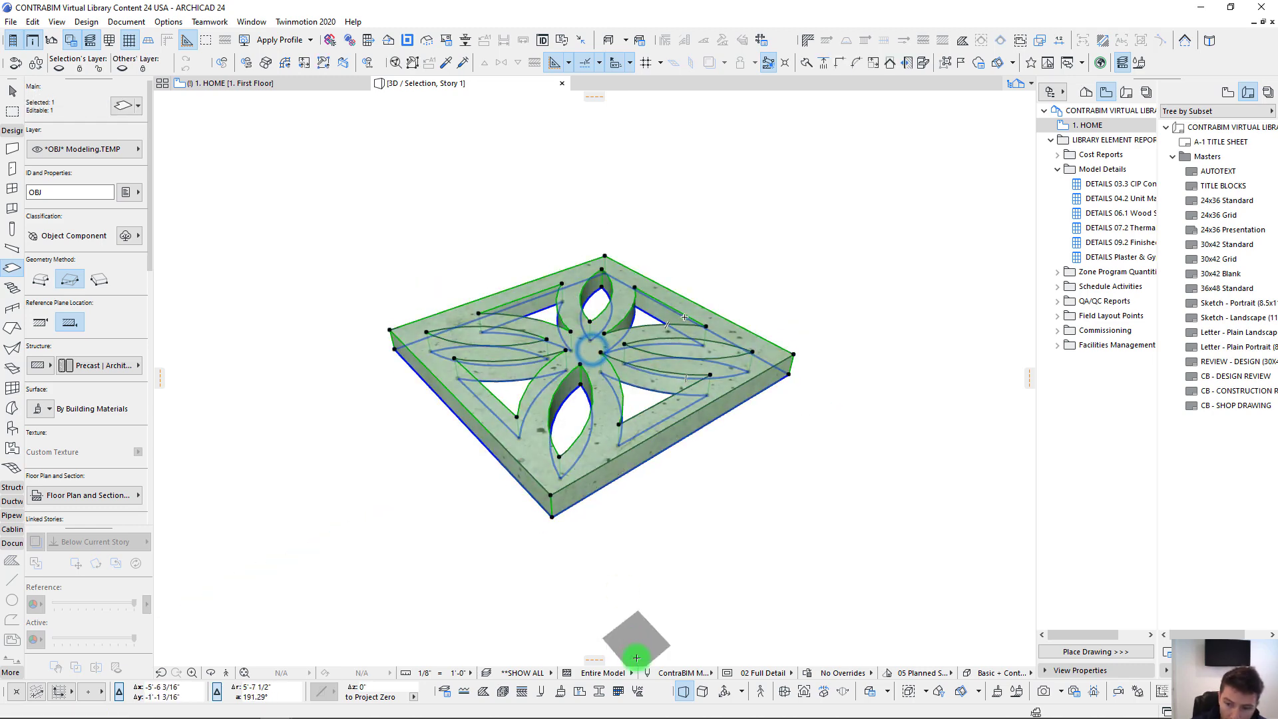
{"action": "middle_click_drag", "start_coordinate": [636, 657], "coordinate": [780, 700], "text": "shift"}
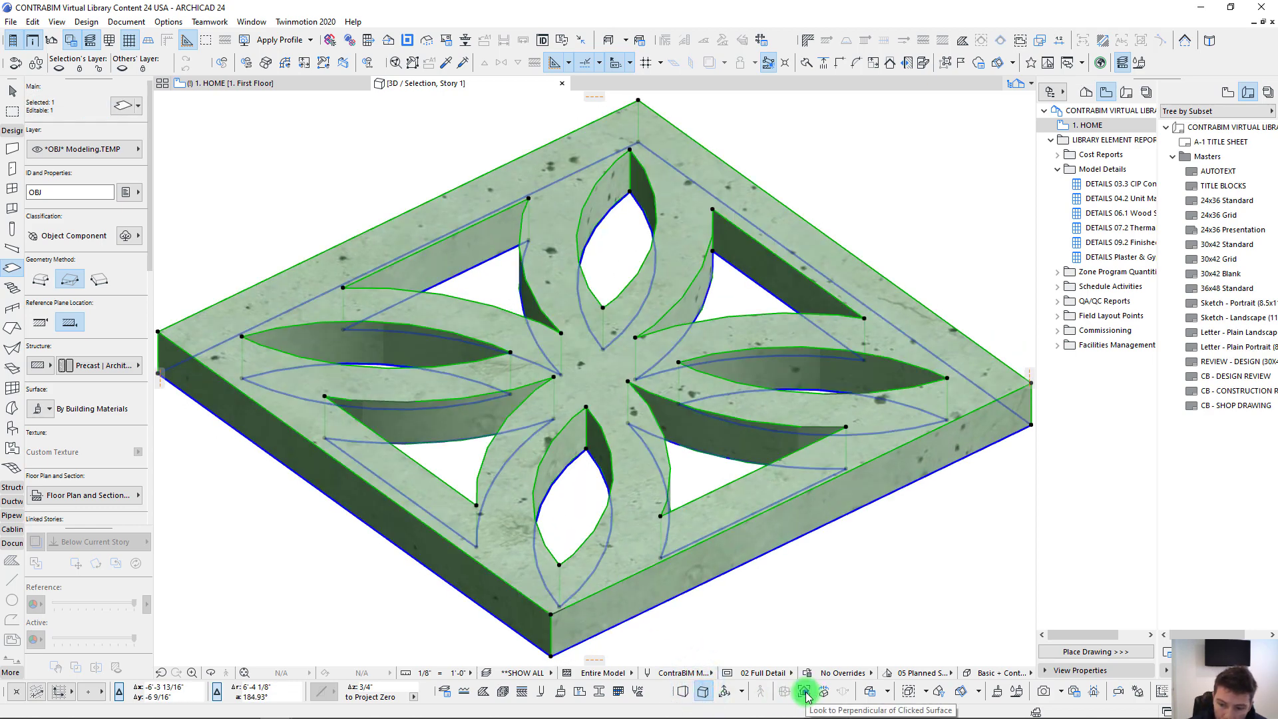
{"action": "left_click", "coordinate": [805, 692]}
{"action": "left_click", "coordinate": [632, 448]}
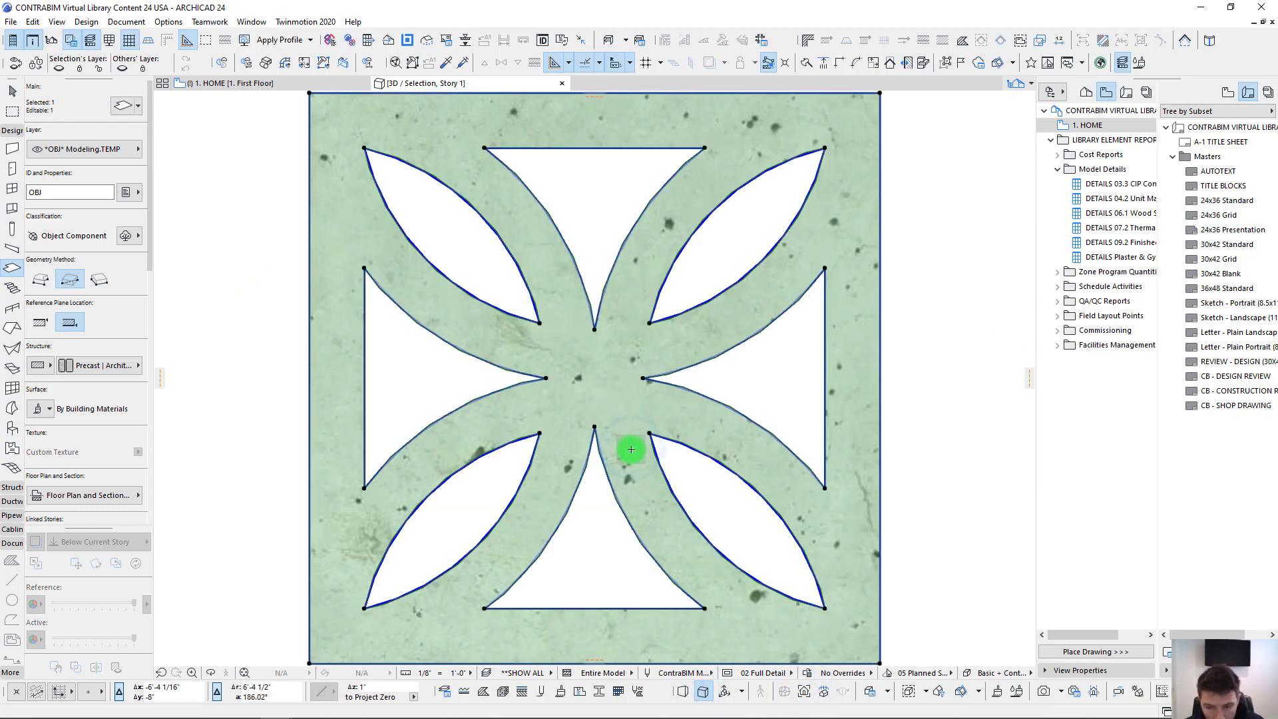
{"action": "scroll", "coordinate": [597, 237], "scroll_direction": "down", "scroll_amount": 2}
{"action": "middle_click_drag", "start_coordinate": [596, 242], "coordinate": [586, 307]}
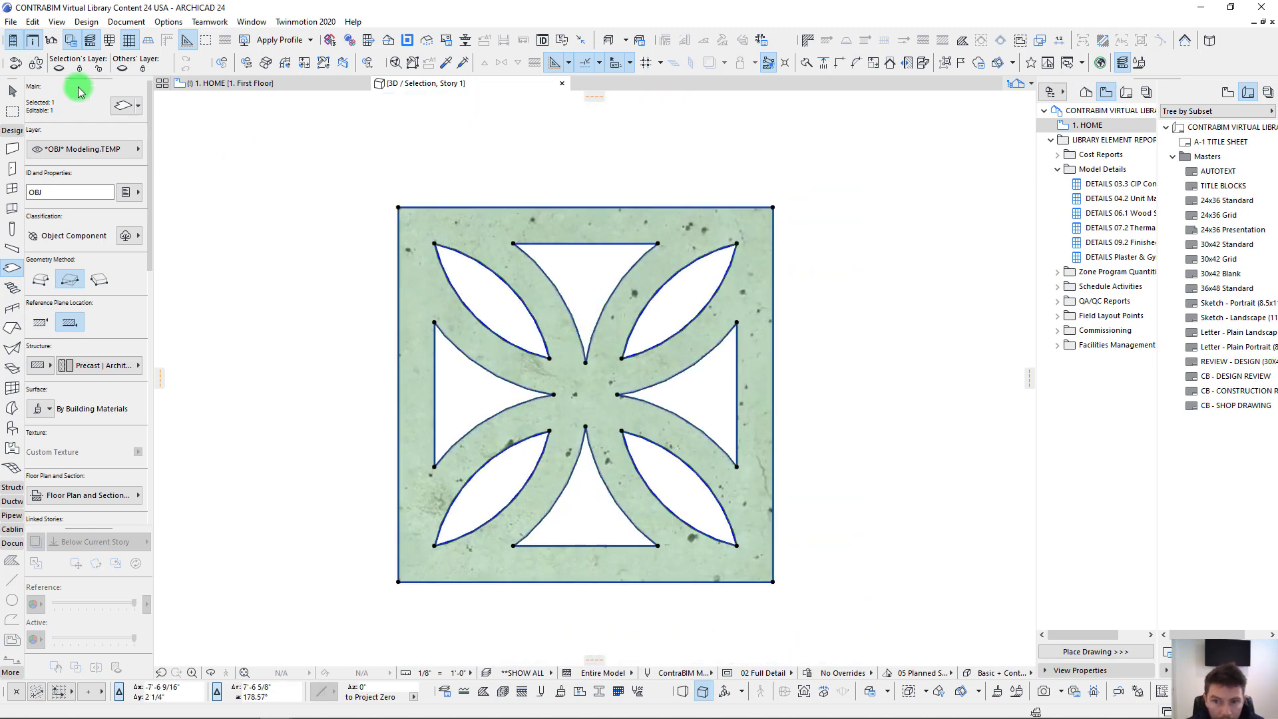
Step: Save the selected perforated slab as a curtain wall panel, with the Horizontal Plane as its parallel reference plane
{"action": "left_click", "coordinate": [12, 24]}
{"action": "mouse_move", "coordinate": [65, 248]}
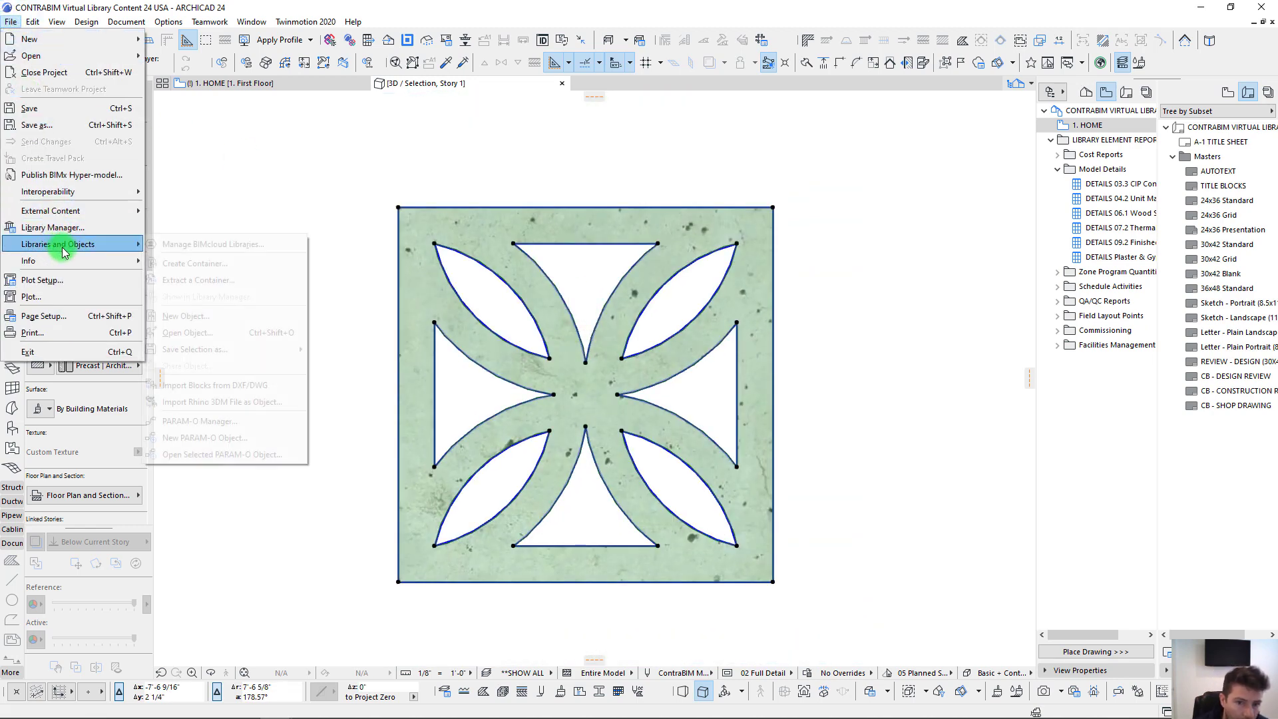
{"action": "mouse_move", "coordinate": [234, 350]}
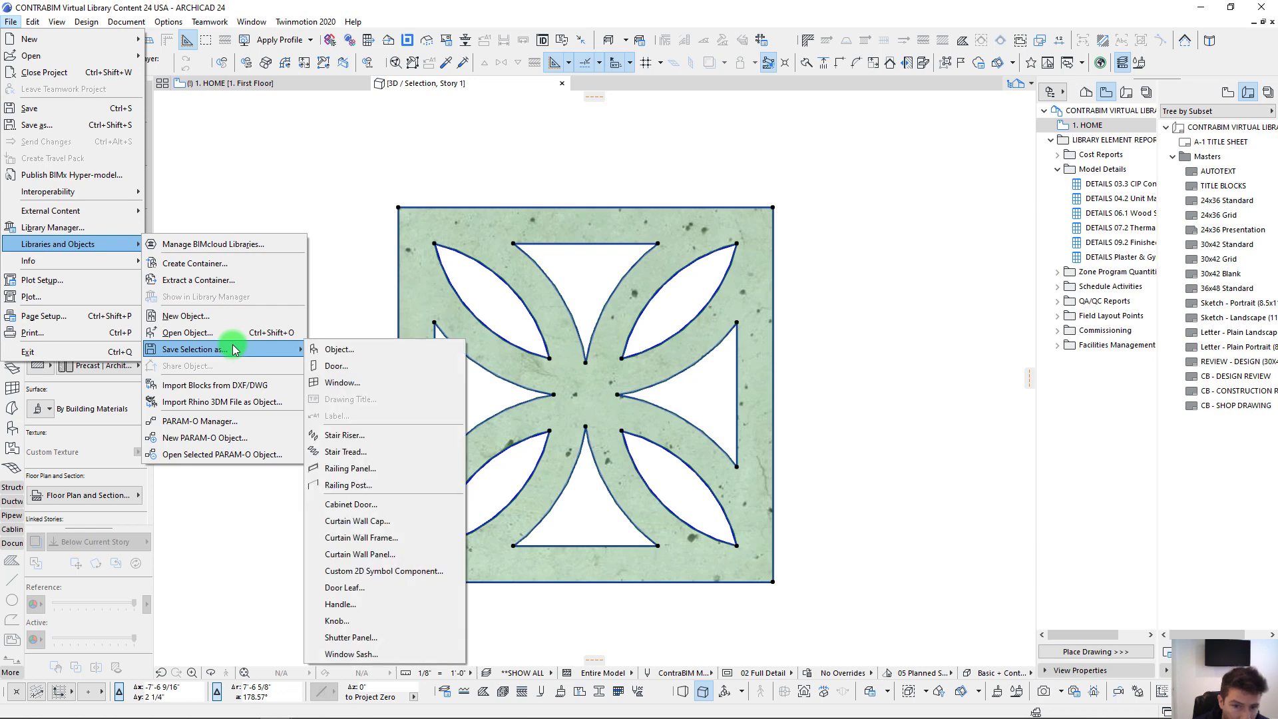
{"action": "left_click", "coordinate": [331, 556]}
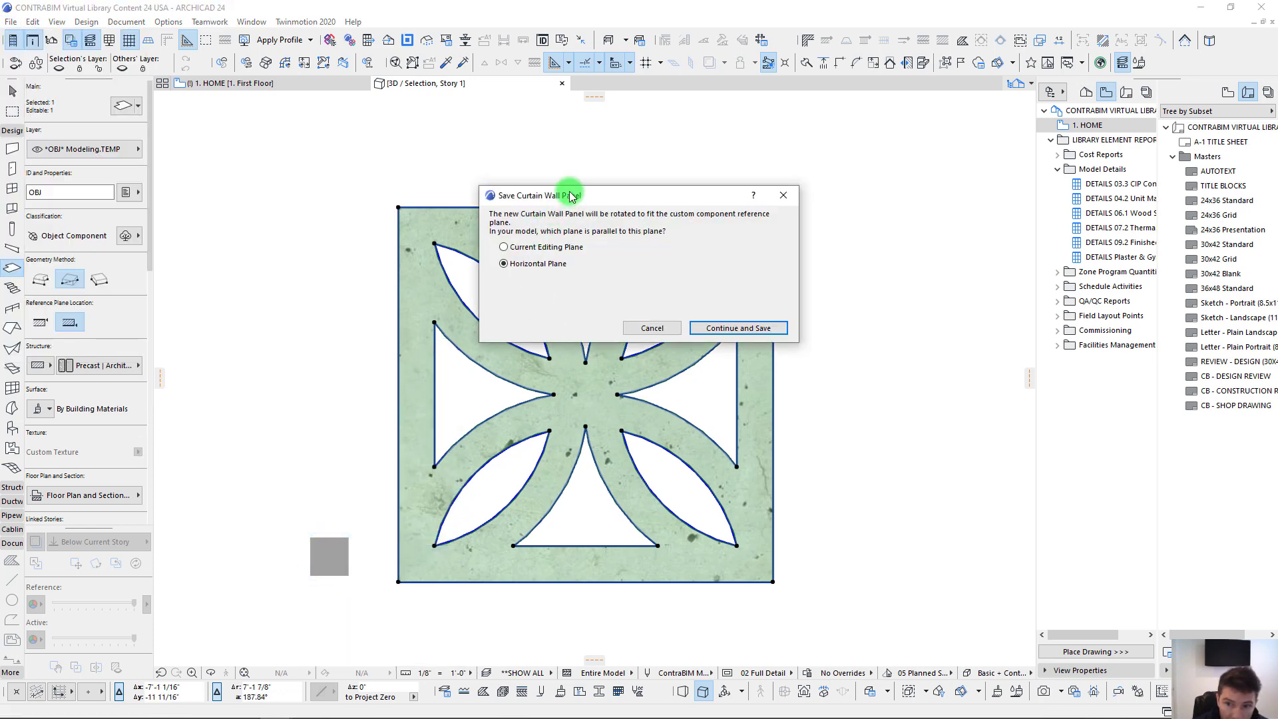
{"action": "left_click_drag", "start_coordinate": [579, 203], "coordinate": [615, 170]}
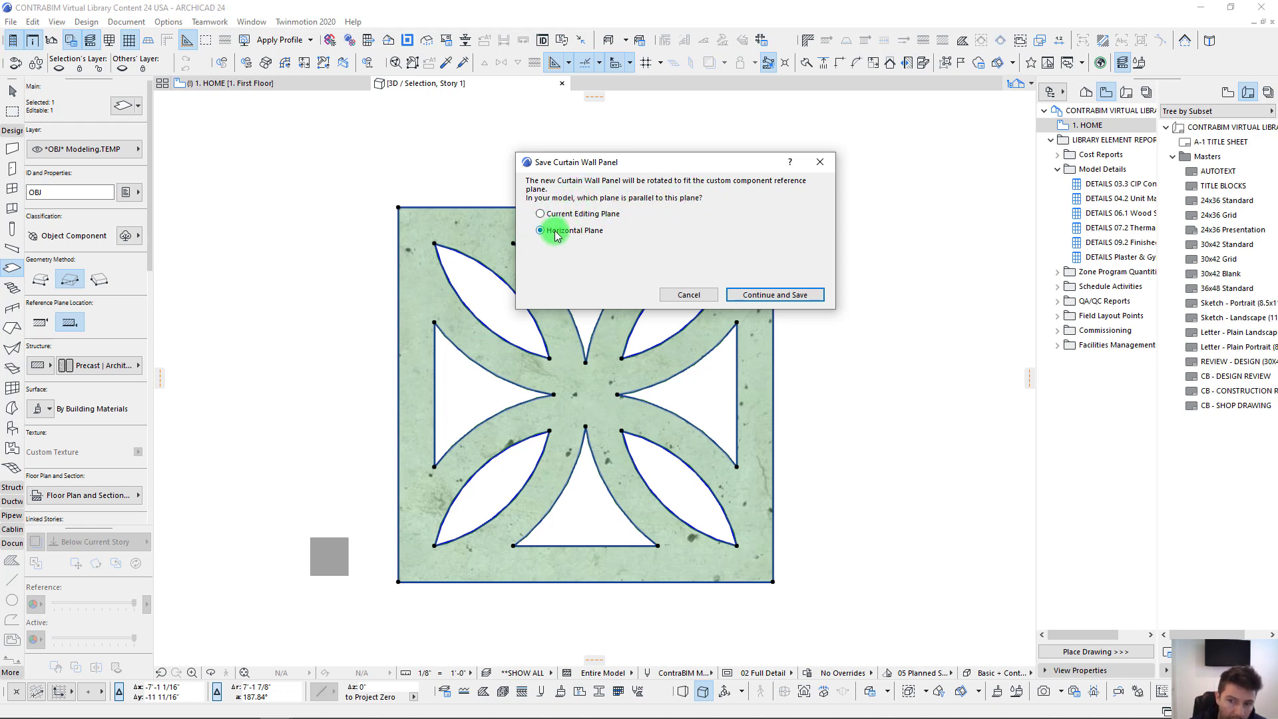
{"action": "left_click_drag", "start_coordinate": [602, 168], "coordinate": [542, 191]}
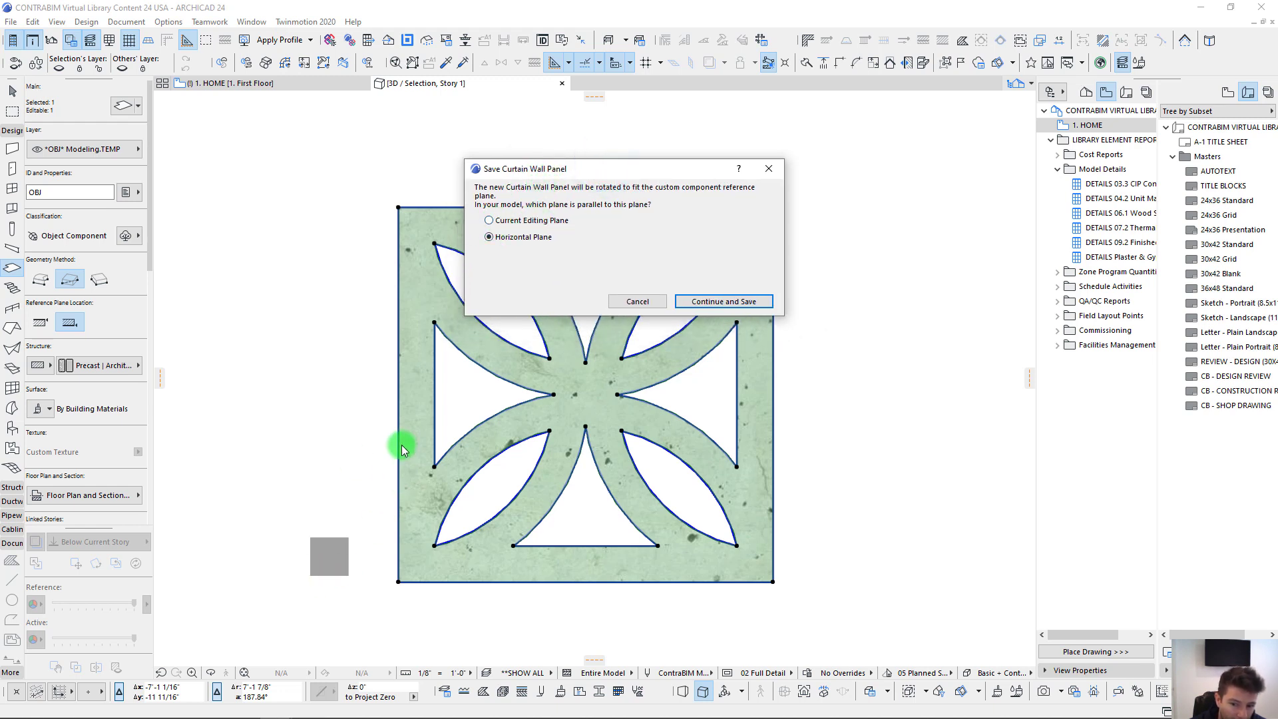
{"action": "left_click_drag", "start_coordinate": [580, 171], "coordinate": [616, 163]}
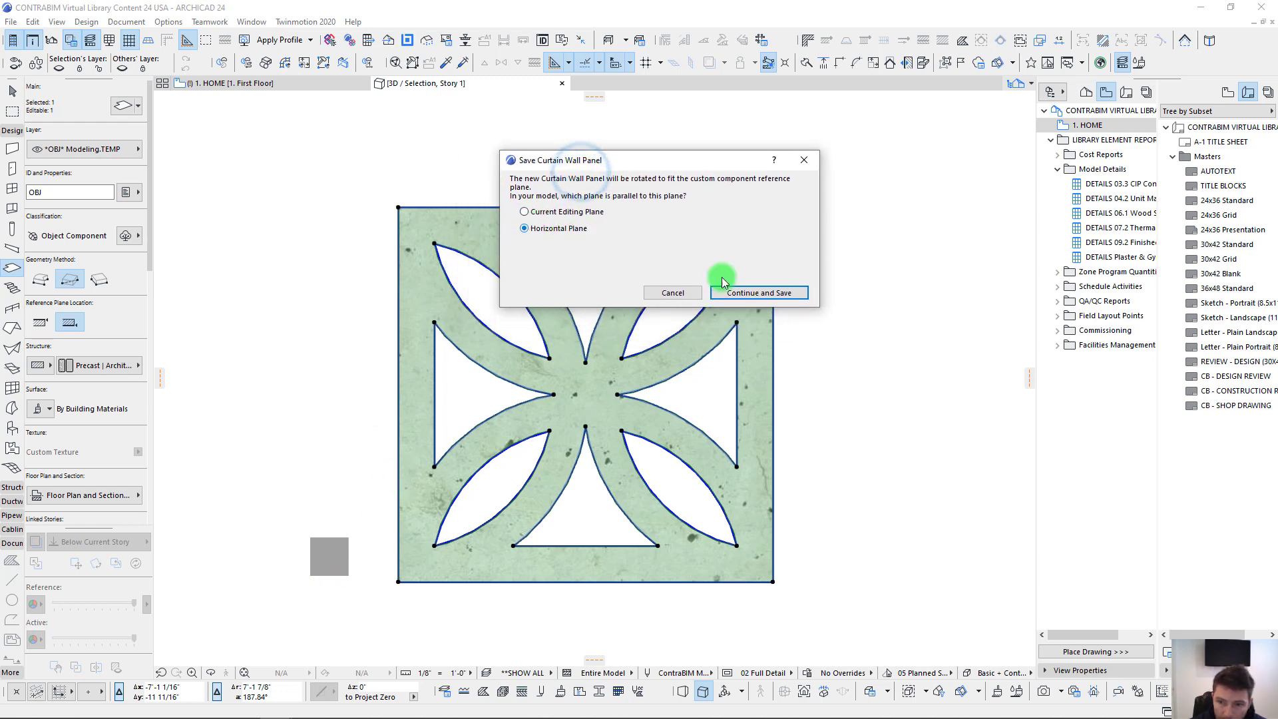
{"action": "left_click", "coordinate": [755, 294]}
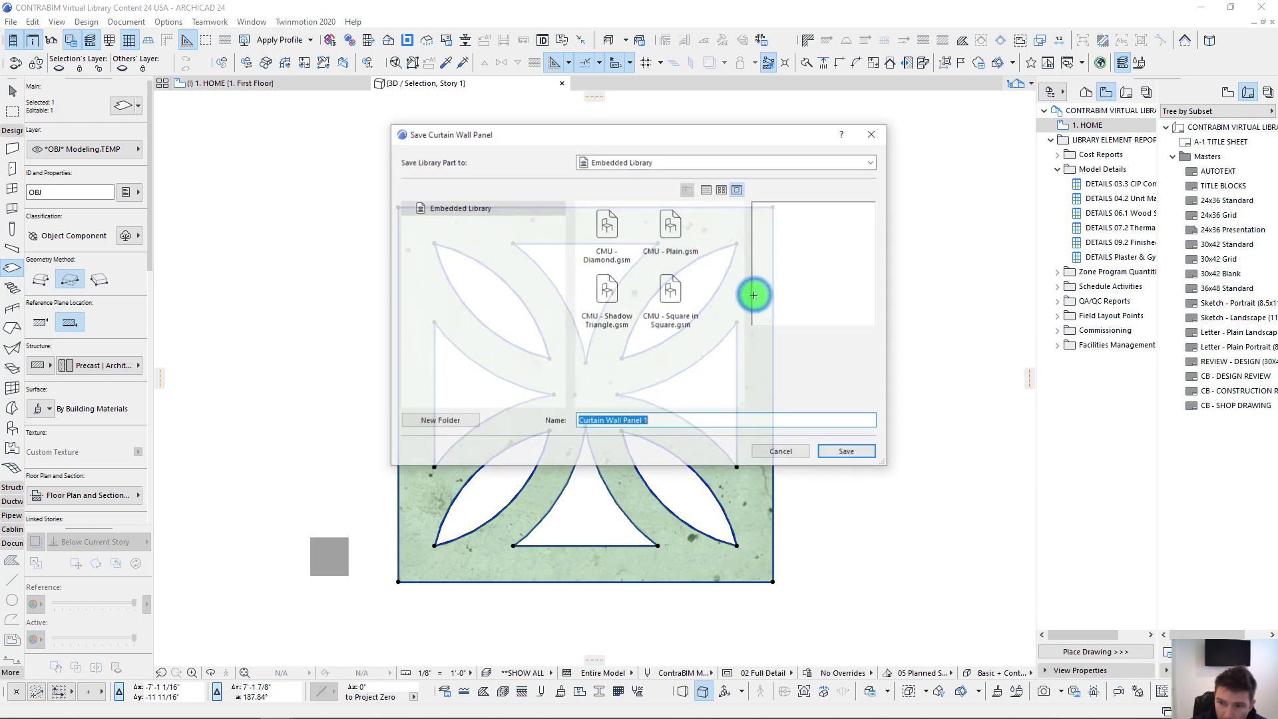
Step: Name the new curtain wall panel "CMU - Flower" and save it to the Embedded Library
{"action": "left_click_drag", "start_coordinate": [676, 422], "coordinate": [521, 420]}
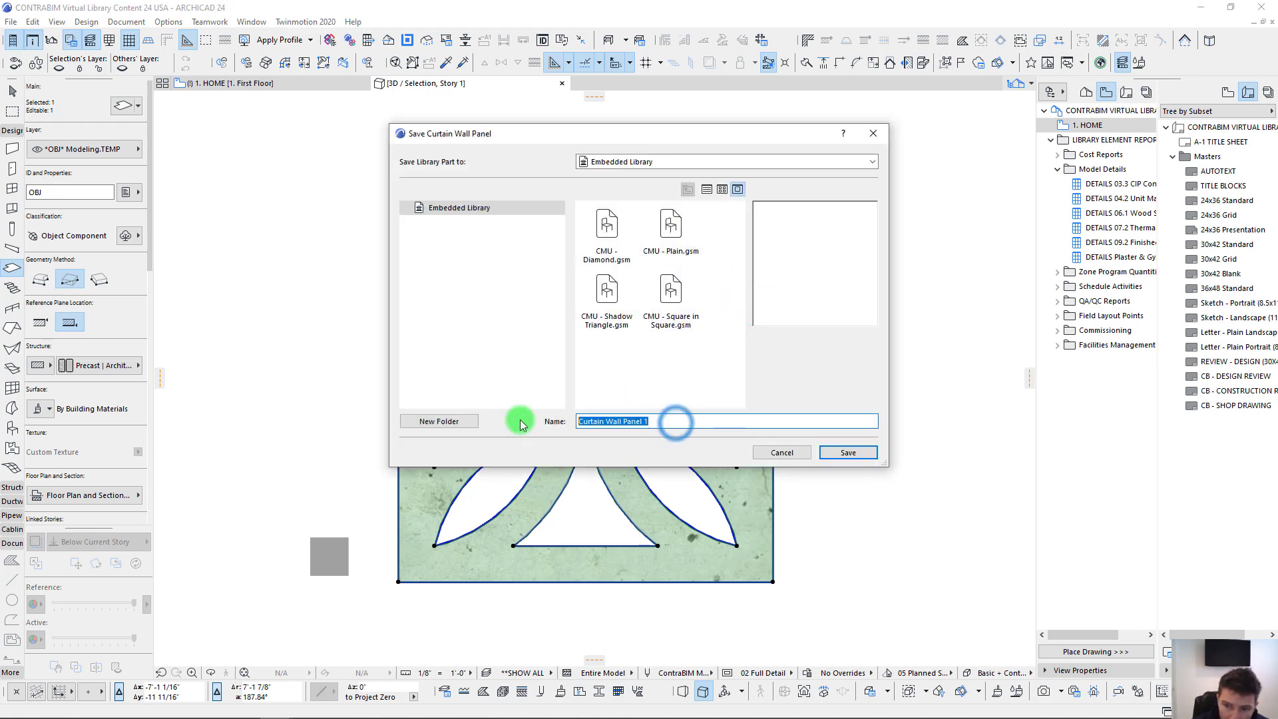
{"action": "type", "text": "CMU "}
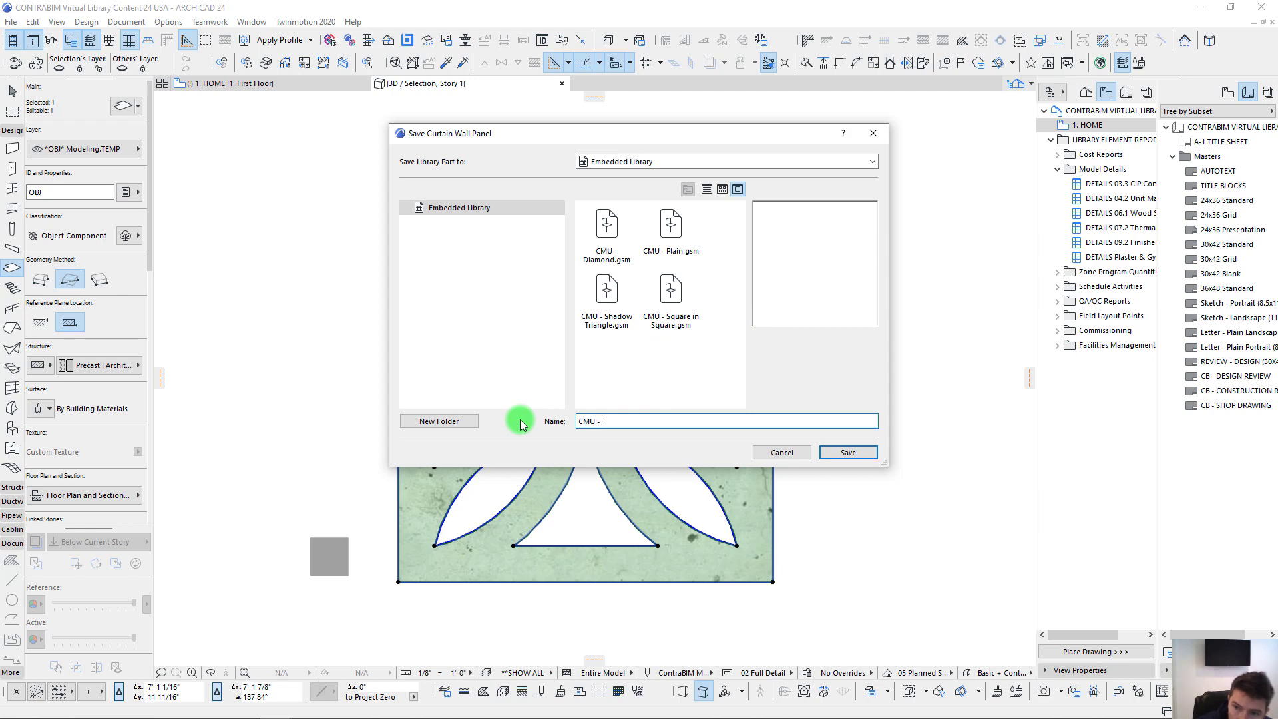
{"action": "type", "text": "- Flower"}
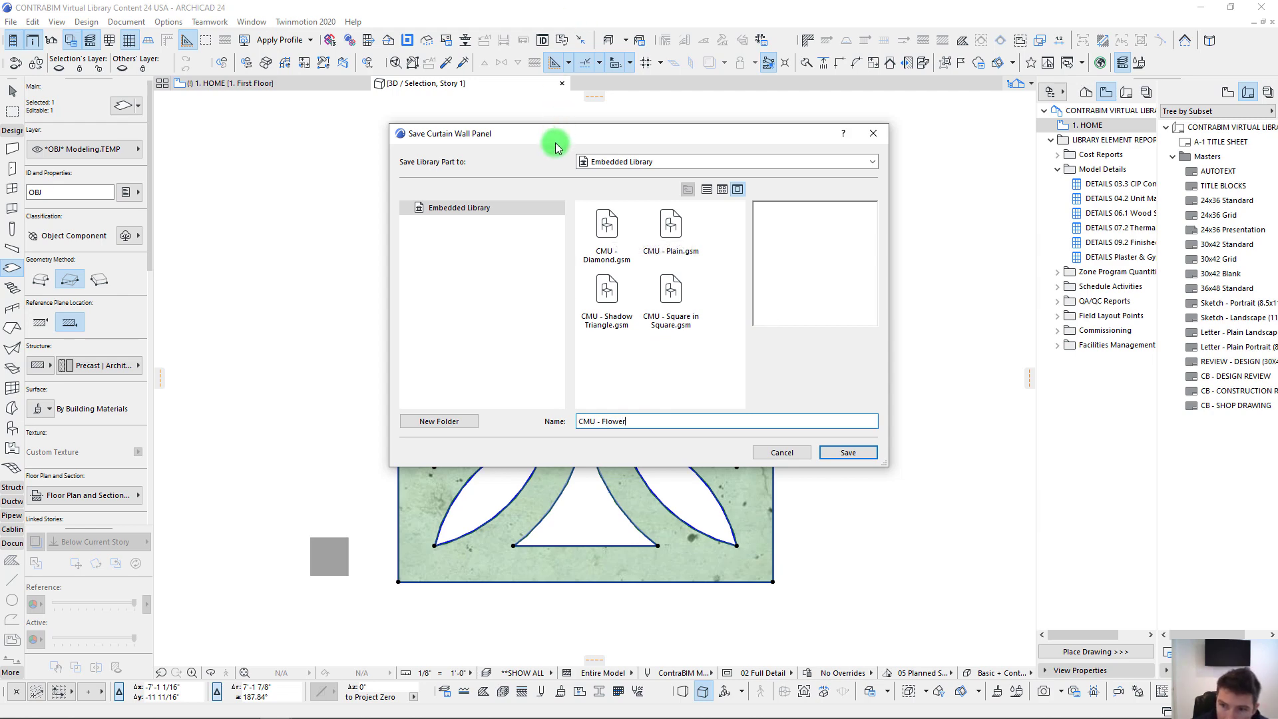
{"action": "left_click_drag", "start_coordinate": [557, 143], "coordinate": [475, 142]}
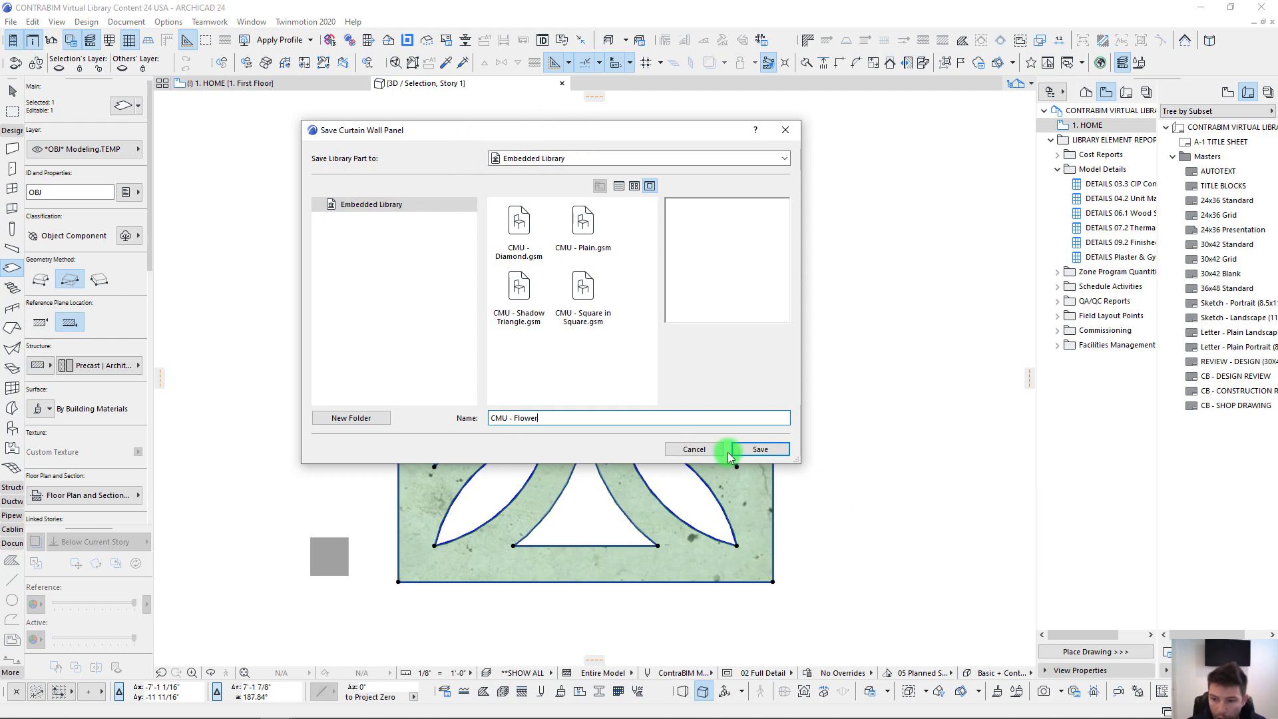
{"action": "left_click", "coordinate": [760, 450]}
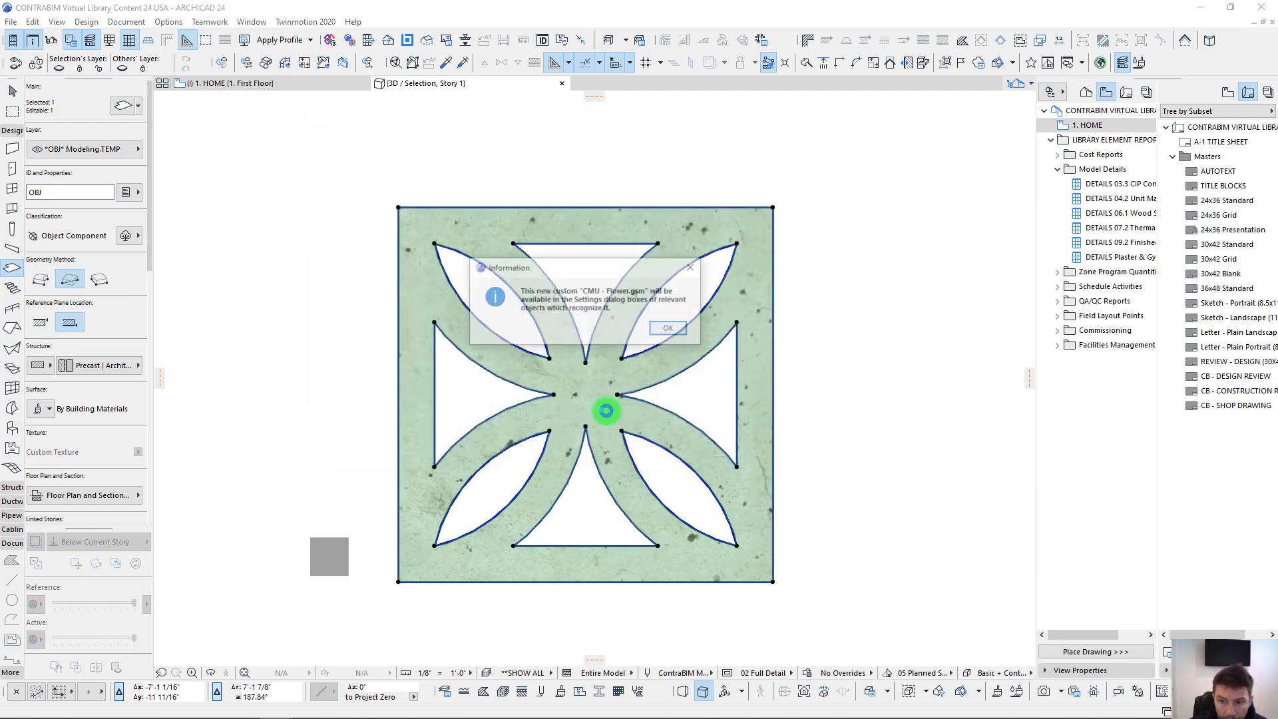
{"action": "left_click", "coordinate": [670, 328]}
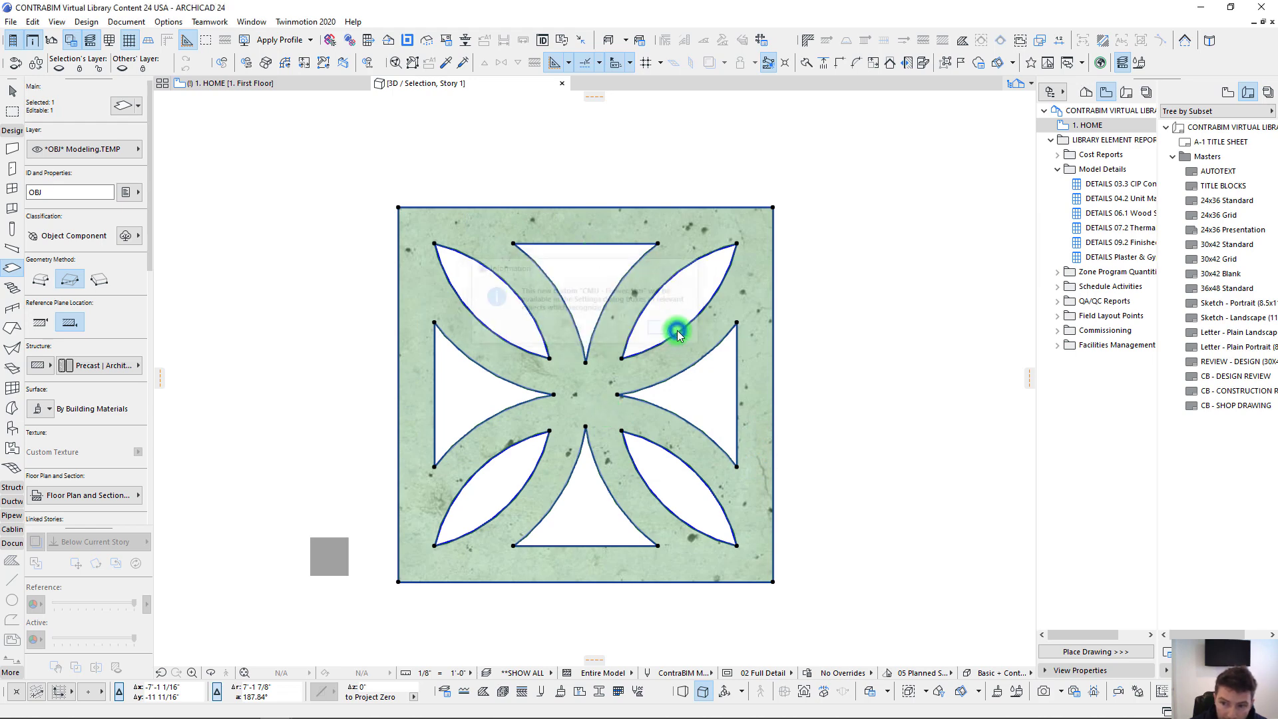
Step: Clear the slab selection in the 3D view and return to the First Floor plan
{"action": "mouse_move", "coordinate": [239, 83]}
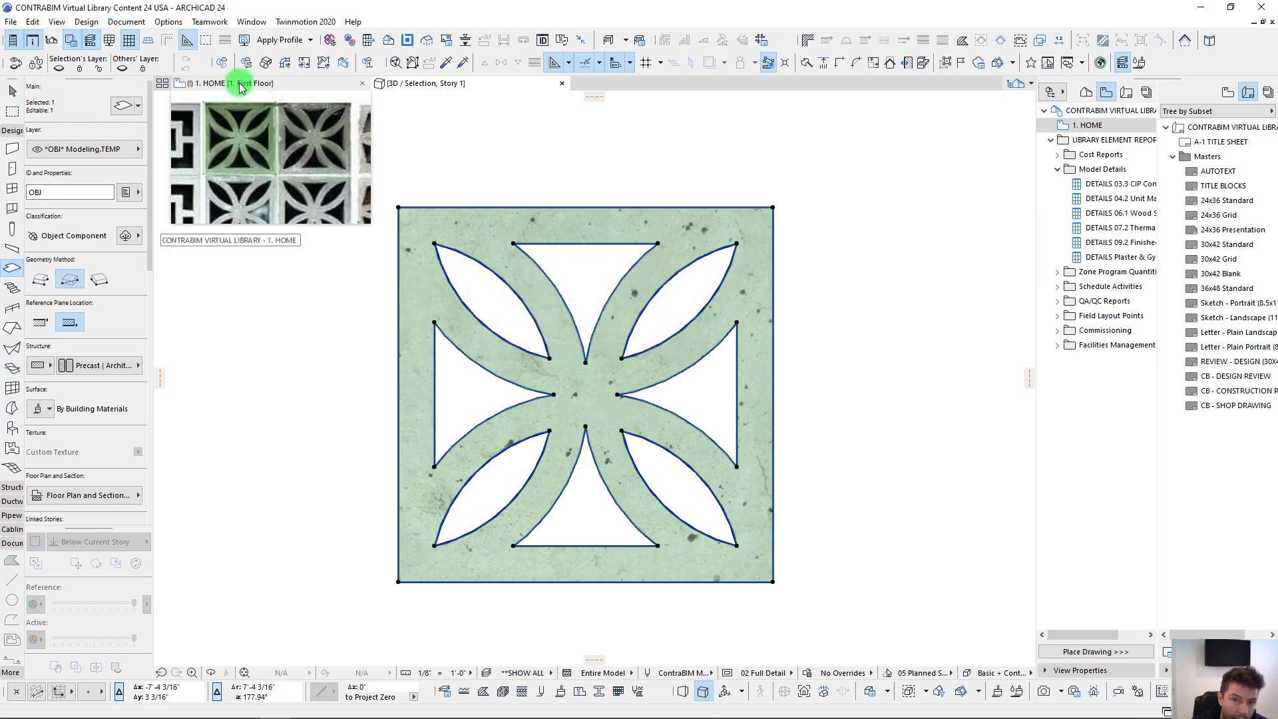
{"action": "scroll", "coordinate": [457, 257], "scroll_direction": "down", "scroll_amount": 6}
{"action": "scroll", "coordinate": [752, 409], "scroll_direction": "down", "scroll_amount": 3}
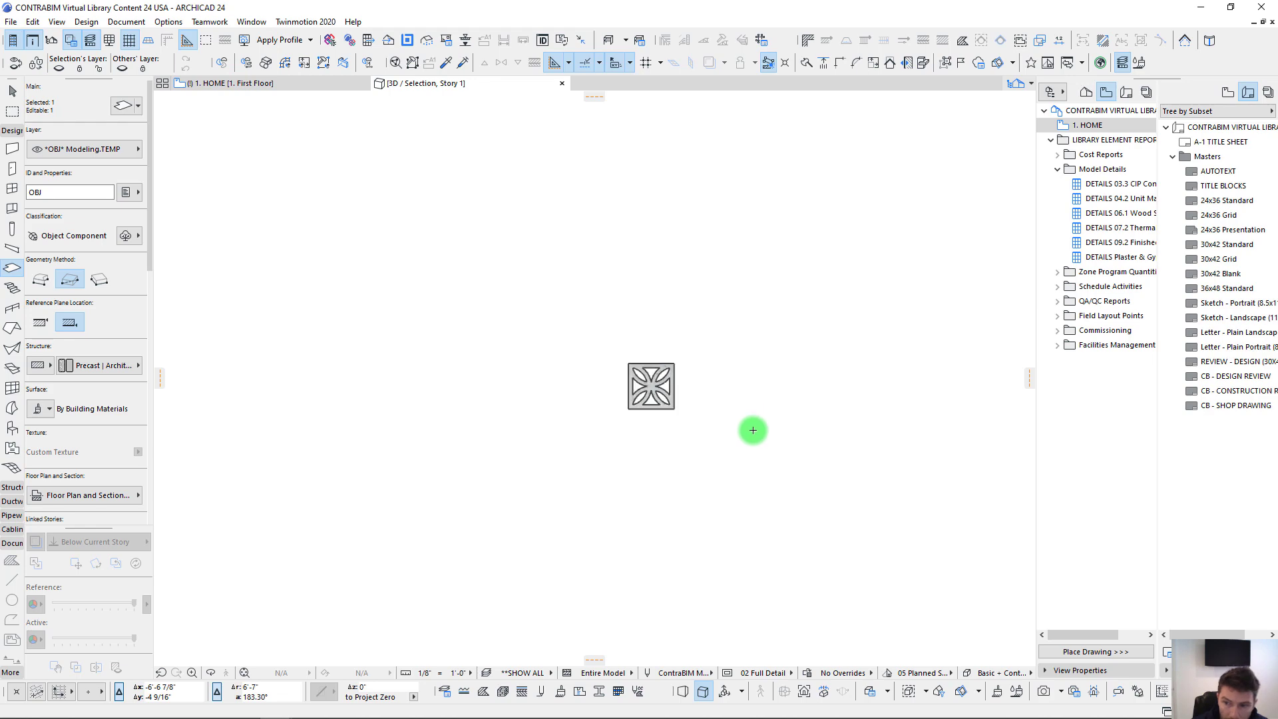
{"action": "key", "text": "Escape"}
{"action": "key", "text": "F2"}
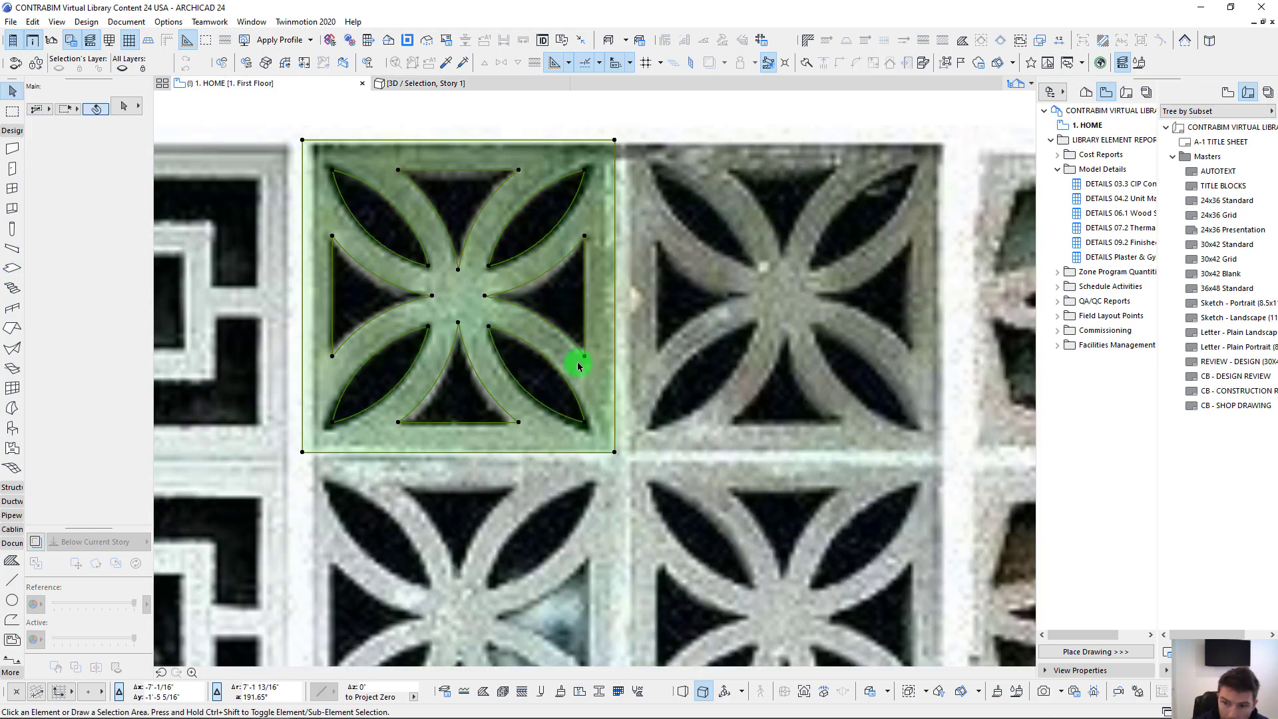
{"action": "left_click", "coordinate": [509, 356]}
Step: Copy the masonry curtain wall with the door opening along its own line, placing the copy just beyond its far end
{"action": "scroll", "coordinate": [509, 359], "scroll_direction": "down", "scroll_amount": 12}
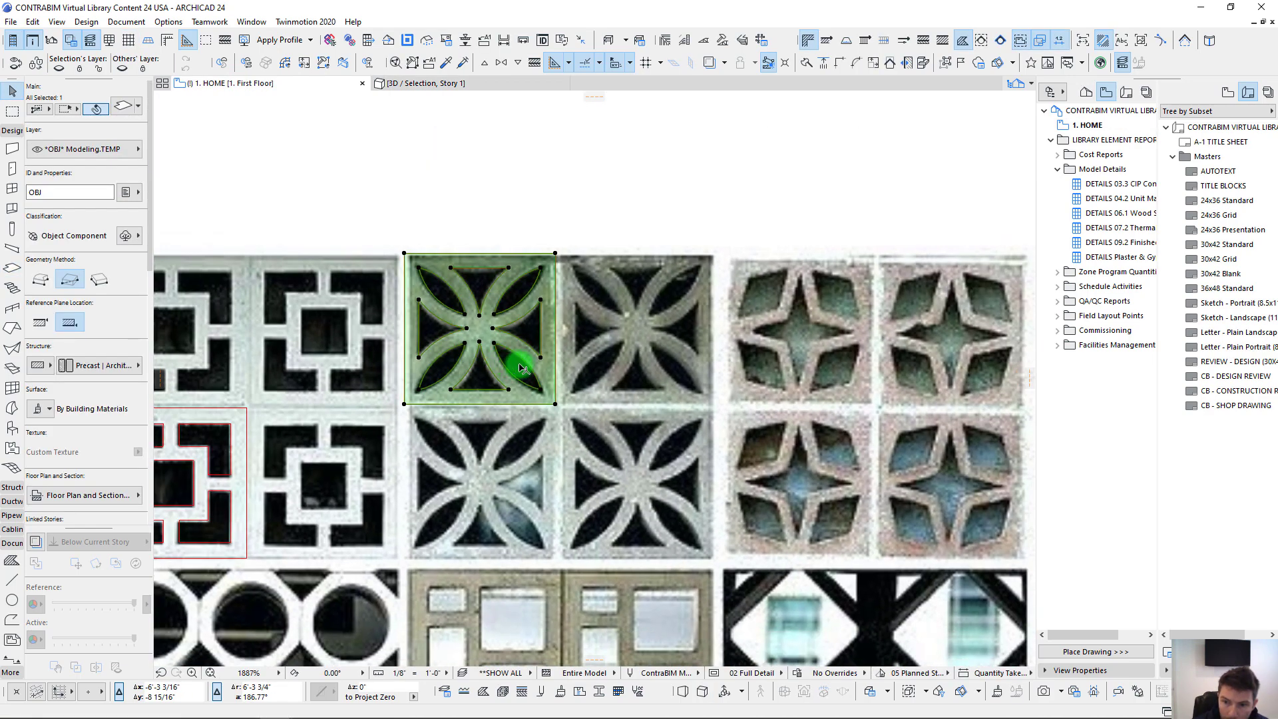
{"action": "scroll", "coordinate": [626, 416], "scroll_direction": "up", "scroll_amount": 3}
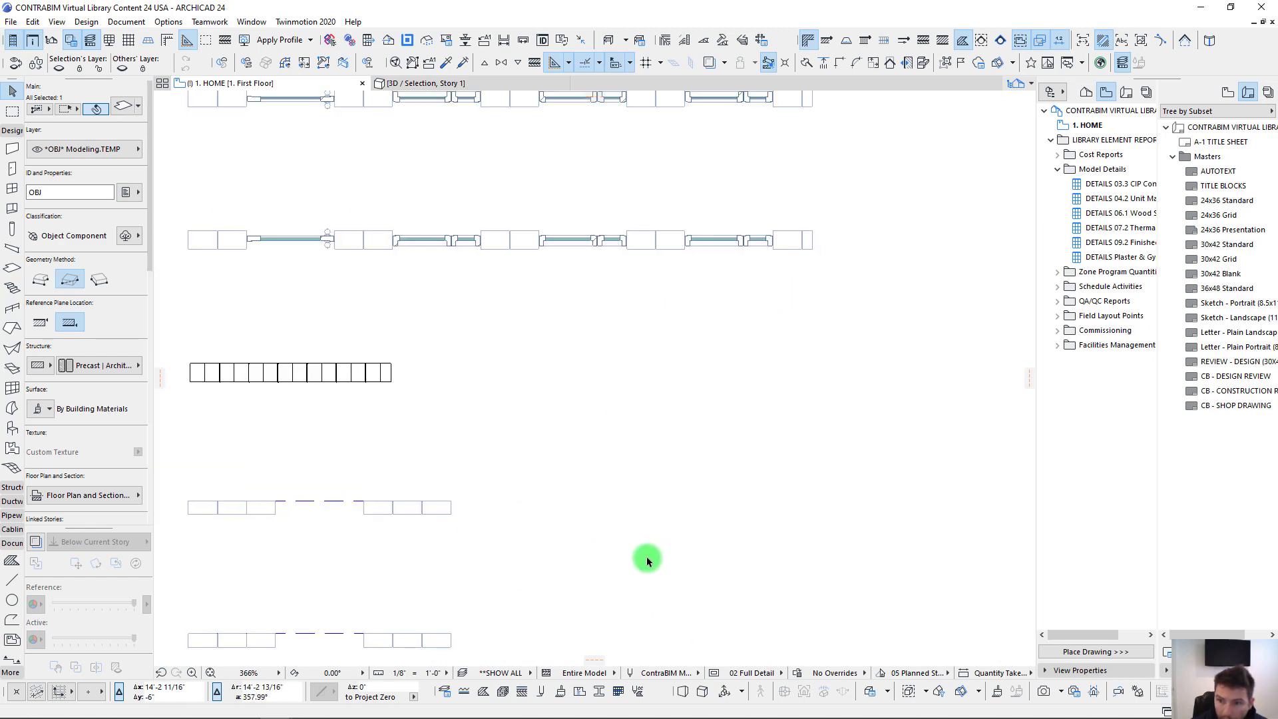
{"action": "scroll", "coordinate": [647, 561], "scroll_direction": "down", "scroll_amount": 5}
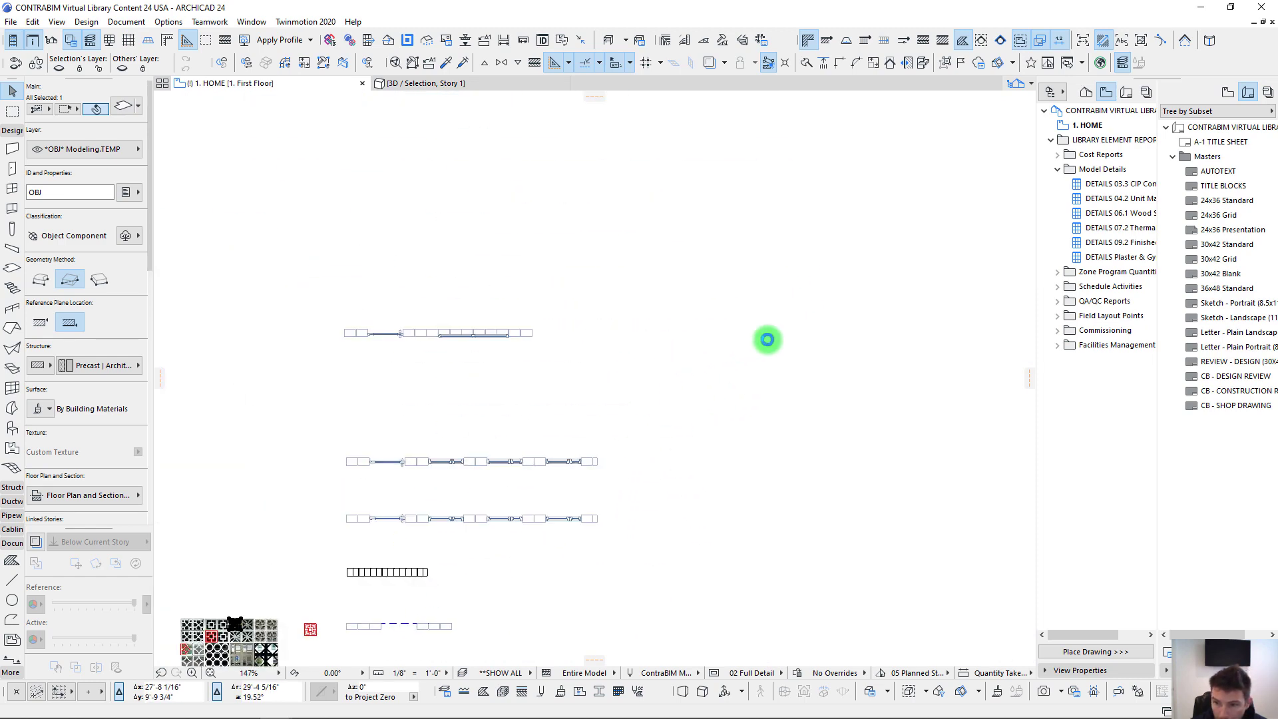
{"action": "scroll", "coordinate": [583, 359], "scroll_direction": "up", "scroll_amount": 4}
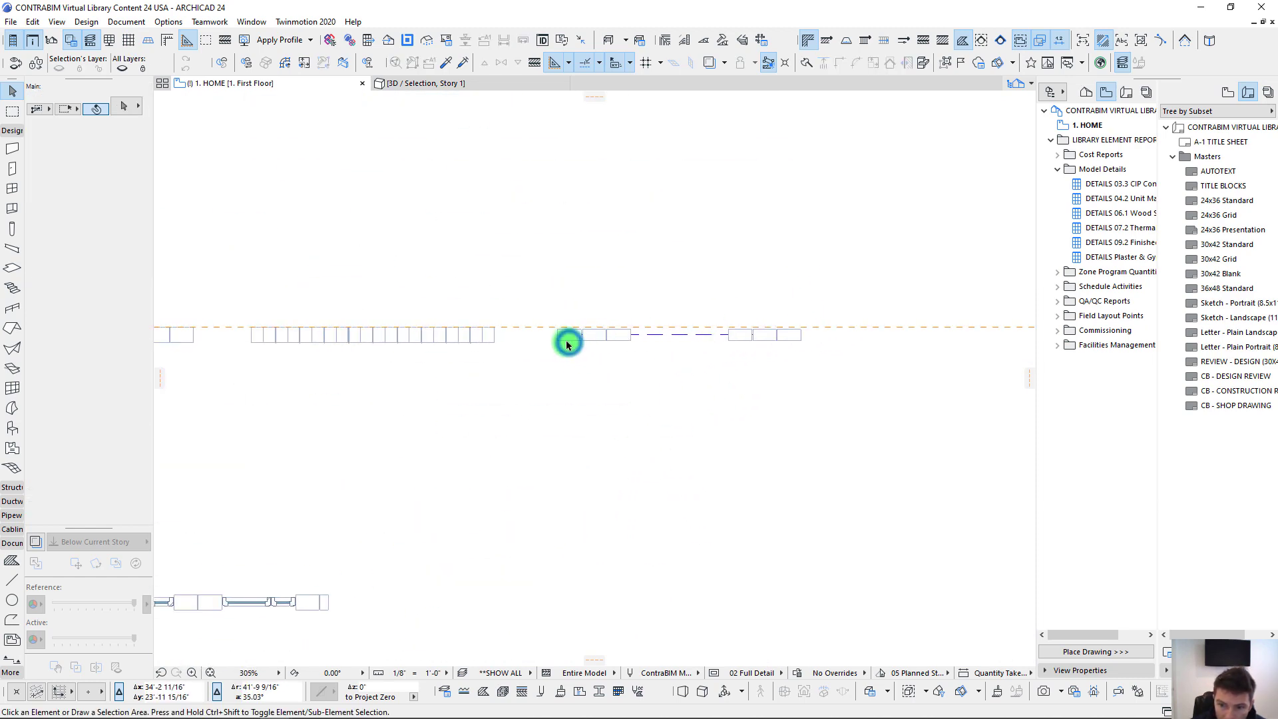
{"action": "left_click", "coordinate": [564, 341]}
{"action": "key", "text": "ctrl+shift+d"}
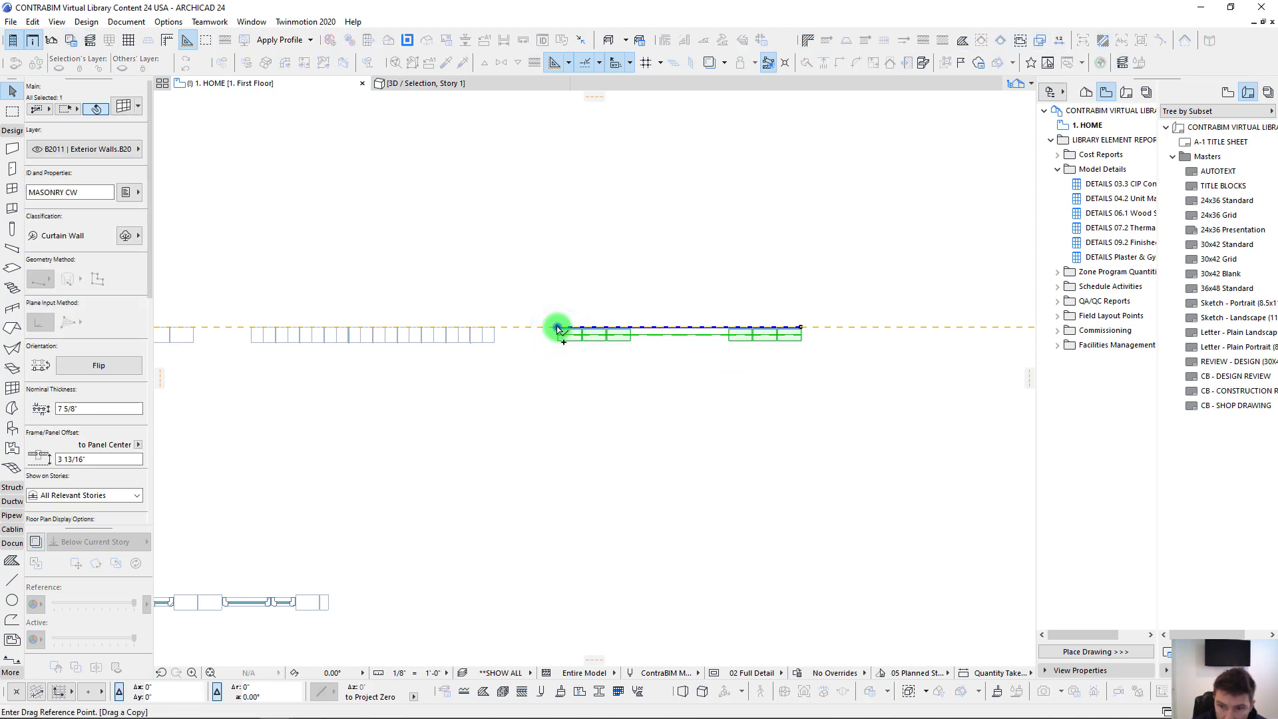
{"action": "left_click", "coordinate": [557, 326]}
{"action": "left_click", "coordinate": [884, 328]}
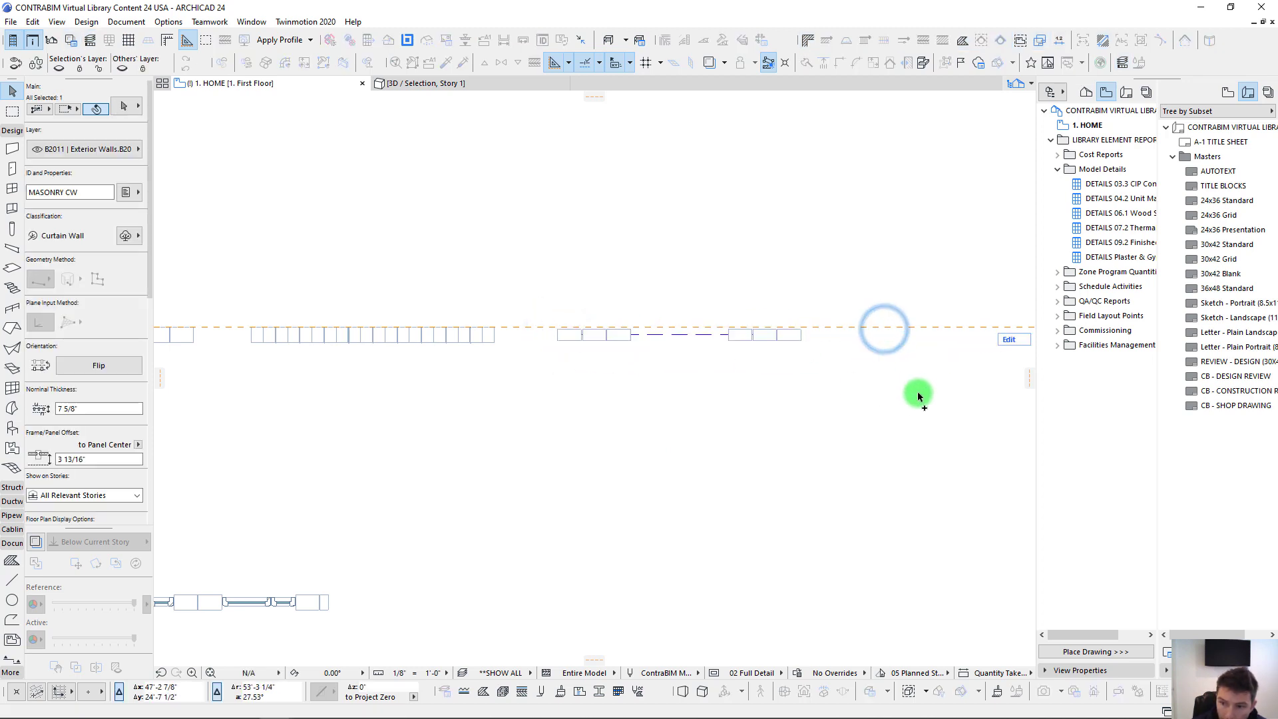
{"action": "middle_click_drag", "start_coordinate": [935, 390], "coordinate": [678, 451]}
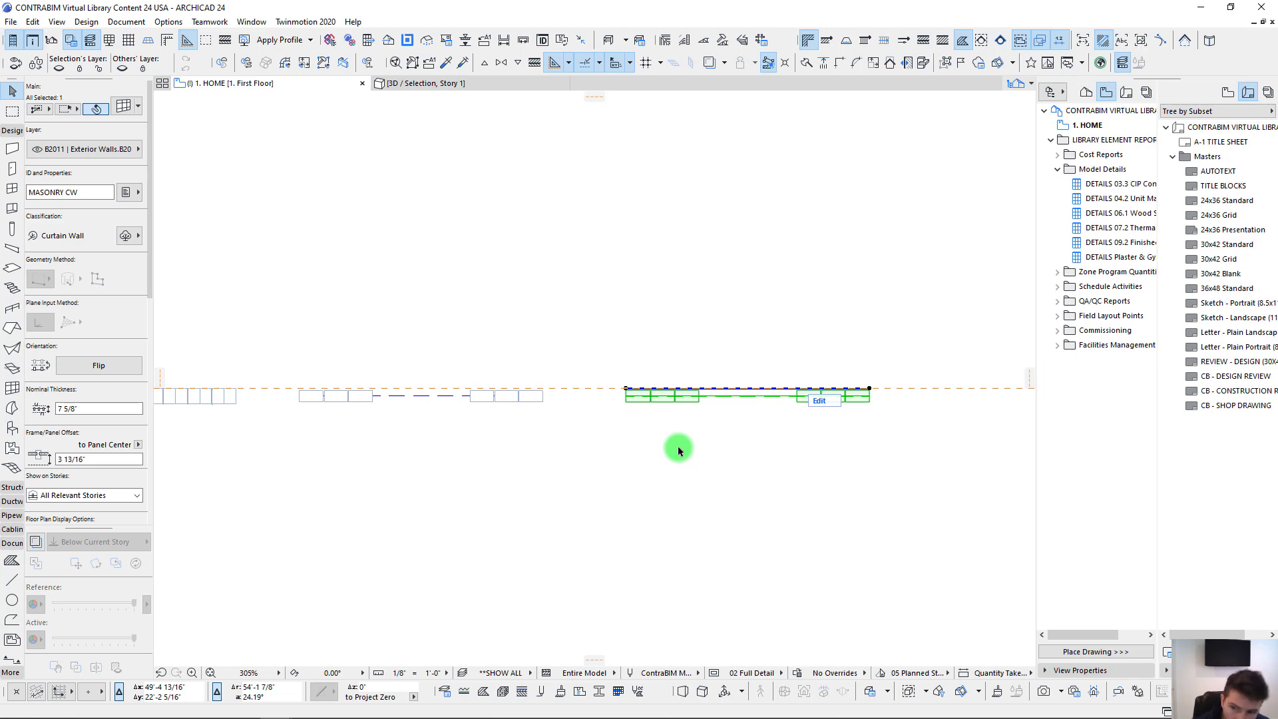
Step: Show the copied curtain wall alone in 3D perspective, turn to its perforated face and select it
{"action": "key", "text": "F5"}
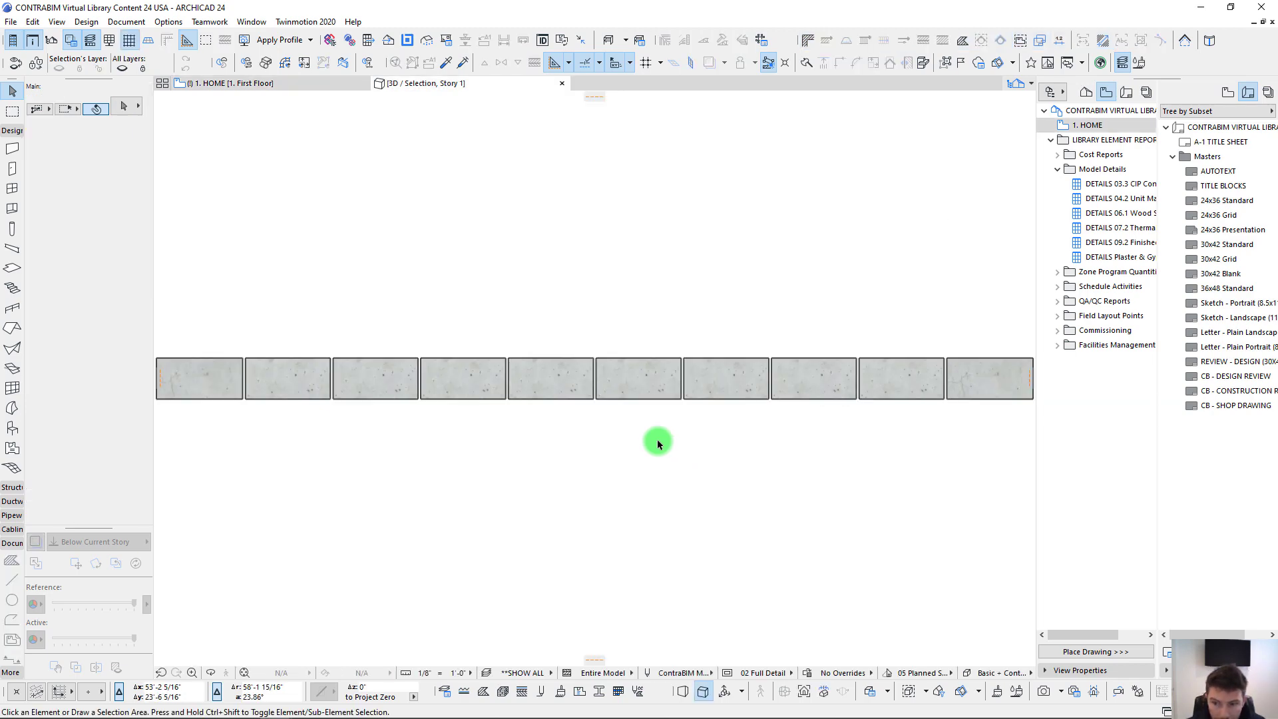
{"action": "left_click", "coordinate": [673, 692]}
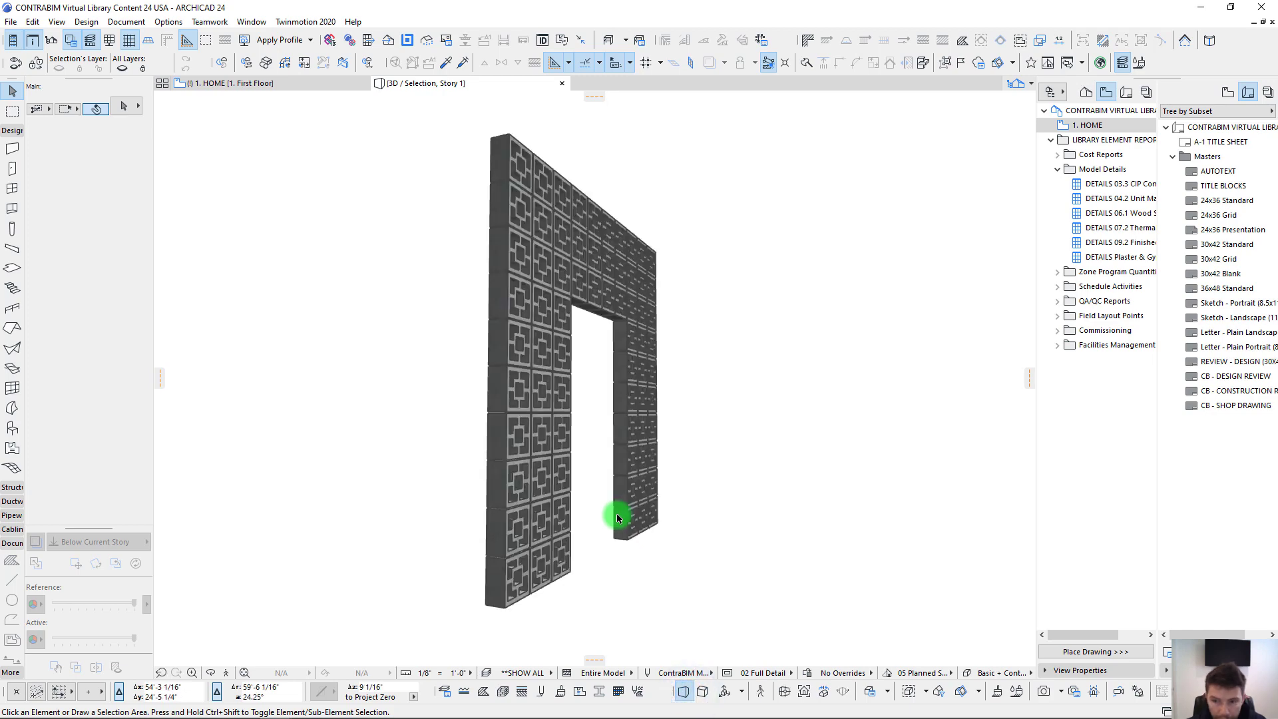
{"action": "middle_click_drag", "start_coordinate": [618, 518], "coordinate": [537, 206], "text": "shift"}
{"action": "left_click", "coordinate": [543, 208]}
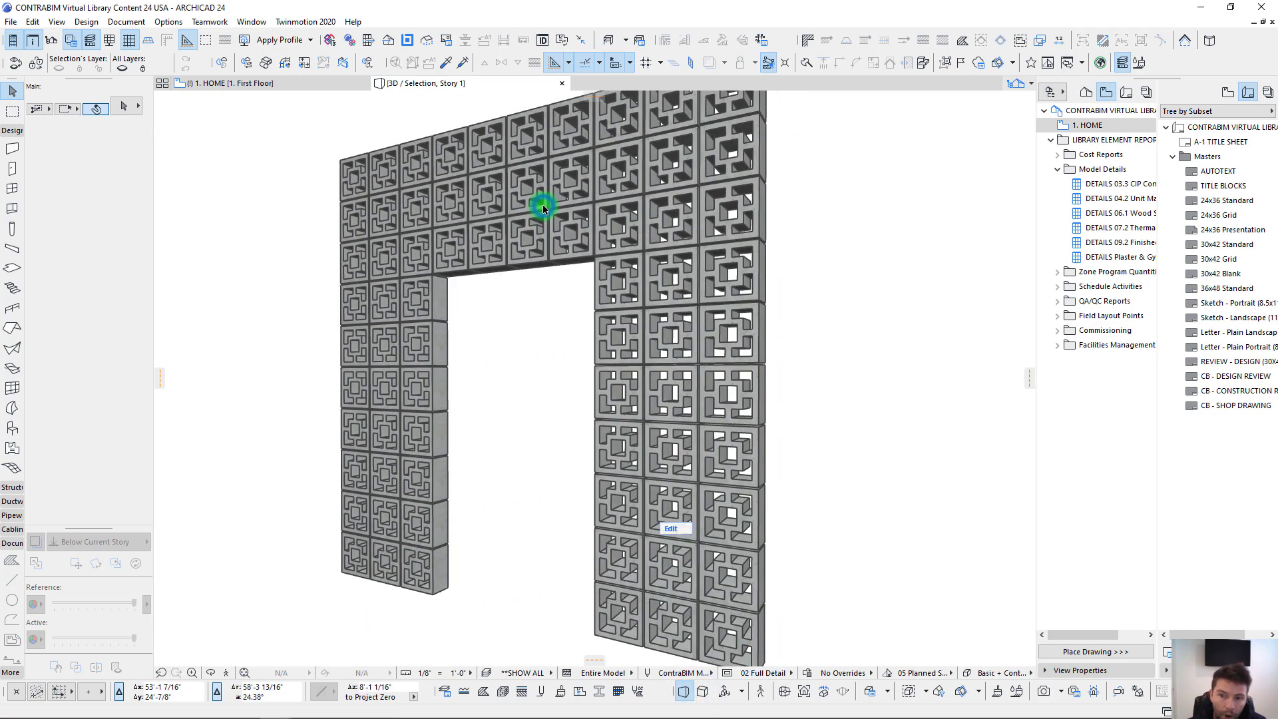
Step: Add a panel class named "Vent Block - Type 2" to the curtain wall as a duplicate of "Vent Block - Type 1"
{"action": "left_click", "coordinate": [134, 108]}
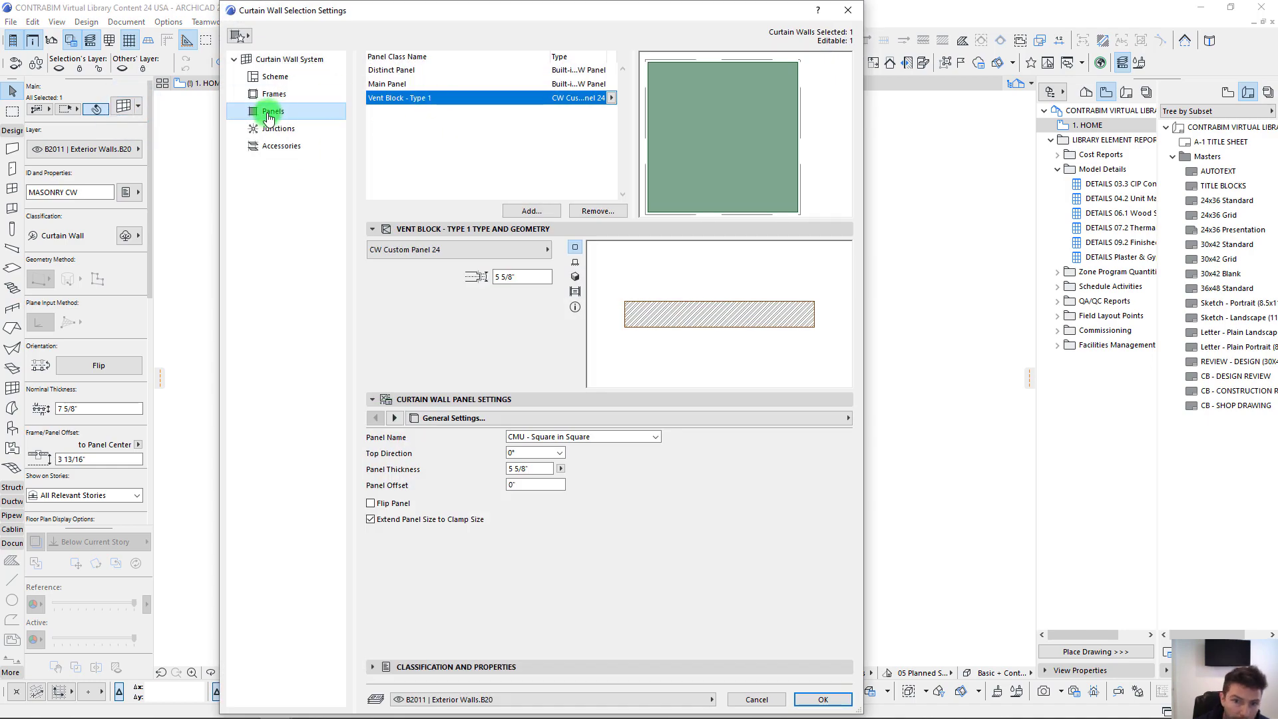
{"action": "left_click", "coordinate": [268, 114]}
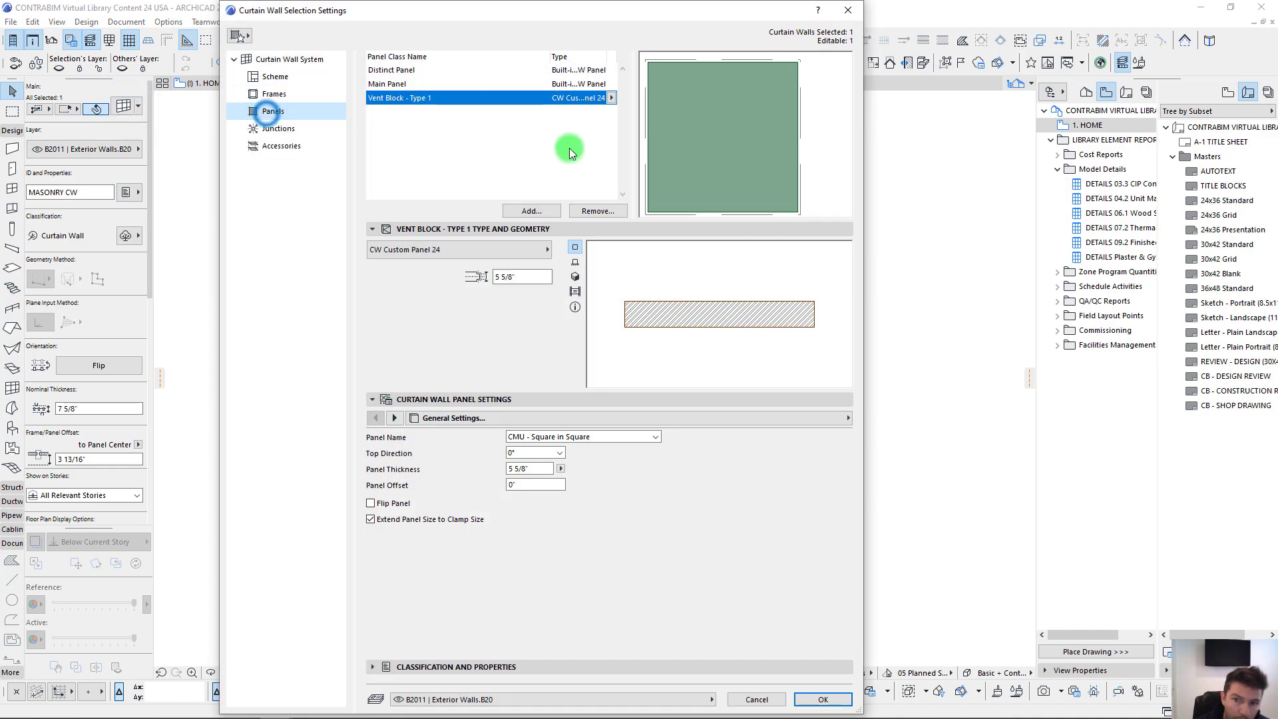
{"action": "left_click", "coordinate": [531, 211]}
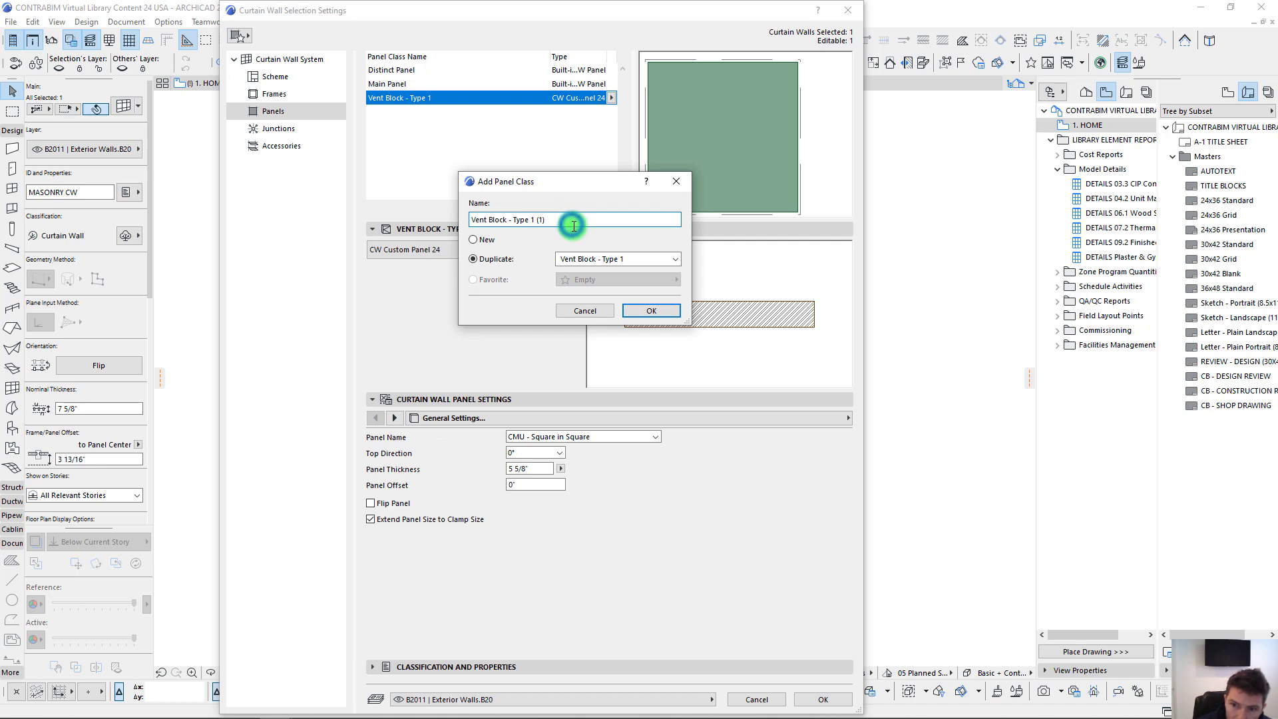
{"action": "key", "text": "BackSpace"}
{"action": "key", "text": "BackSpace"}
{"action": "key", "text": "BackSpace"}
{"action": "key", "text": "BackSpace"}
{"action": "type", "text": "2"}
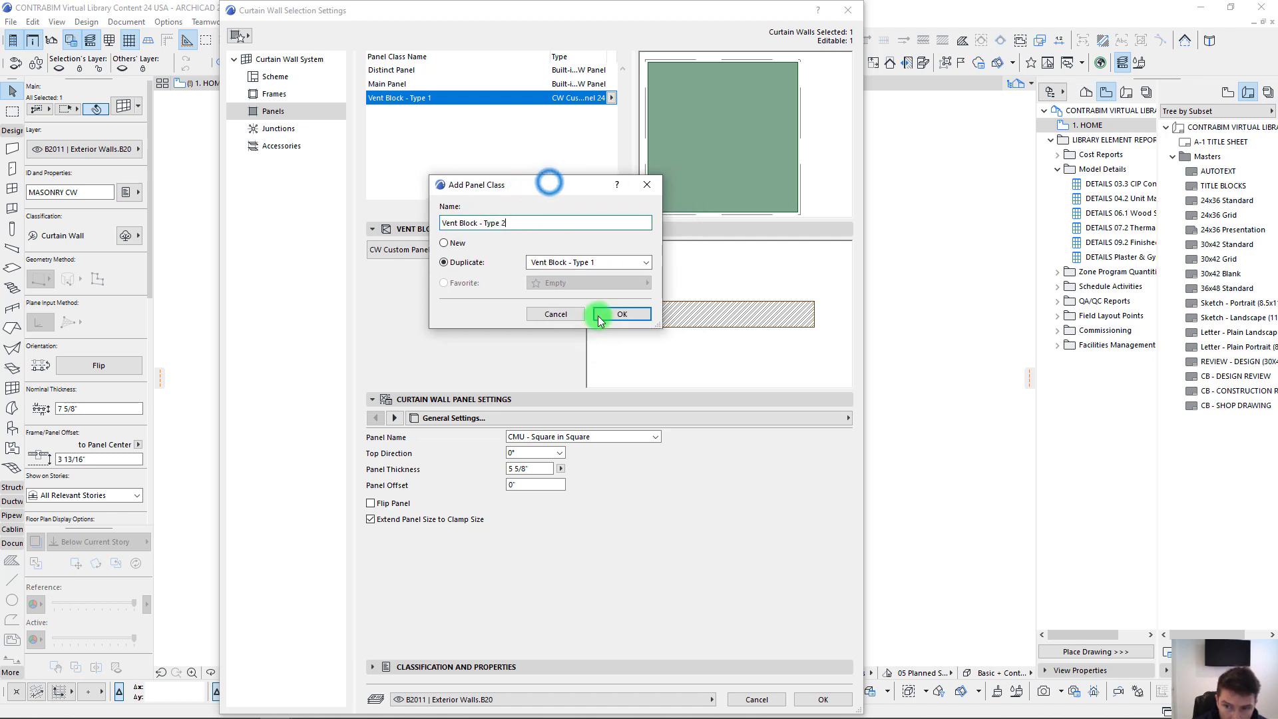
{"action": "left_click", "coordinate": [639, 311]}
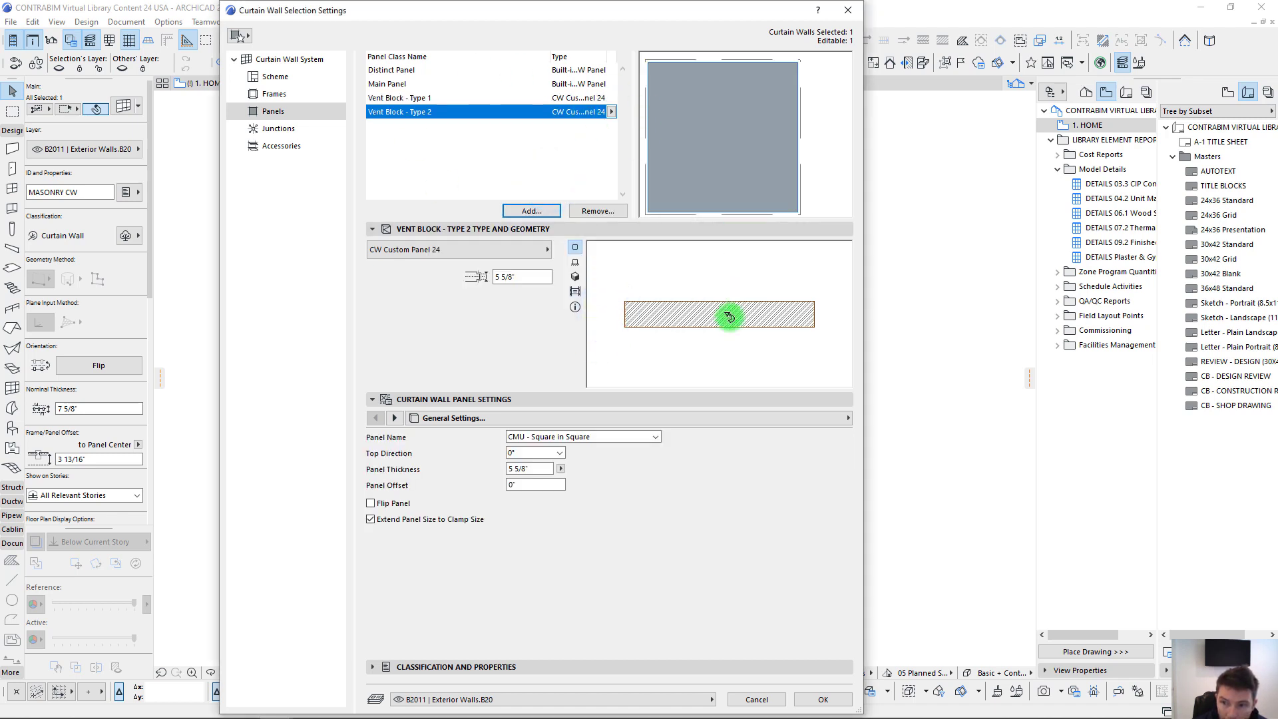
Step: Assign the "CMU - Flower" panel to the Vent Block - Type 2 class, preview it in 3D and apply the curtain wall settings
{"action": "left_click", "coordinate": [613, 436]}
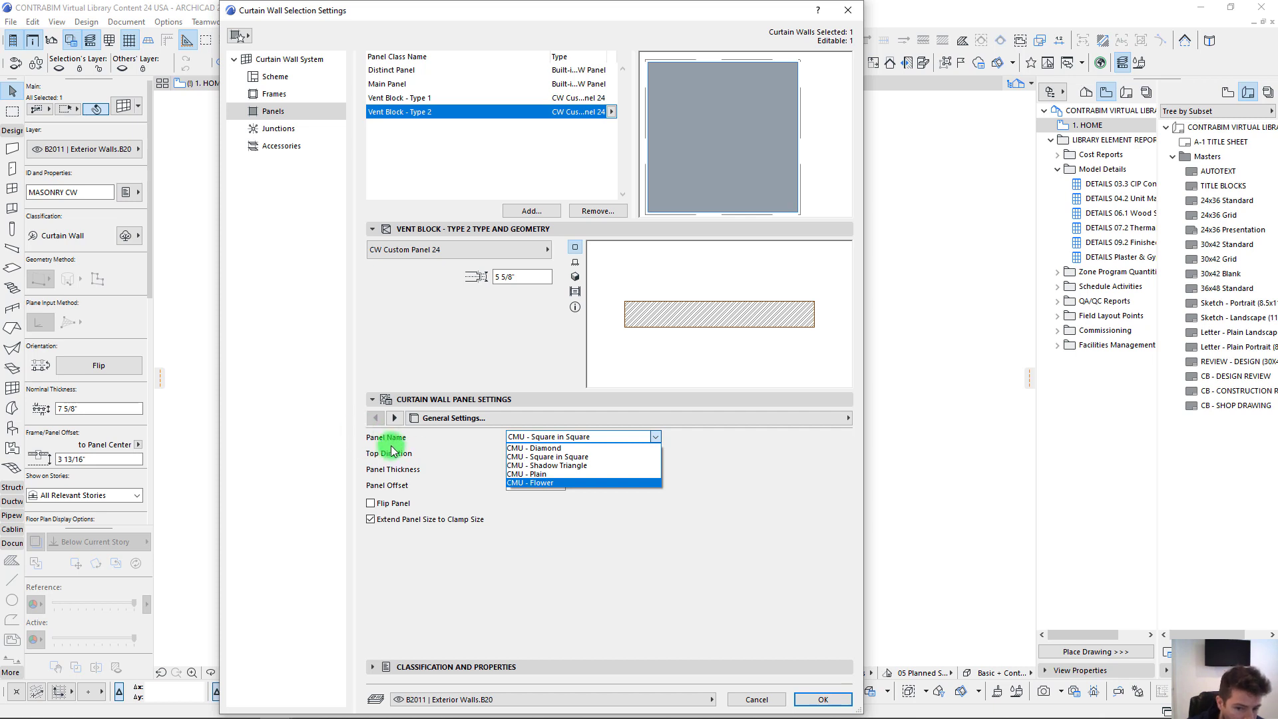
{"action": "left_click", "coordinate": [539, 483]}
{"action": "left_click", "coordinate": [575, 276]}
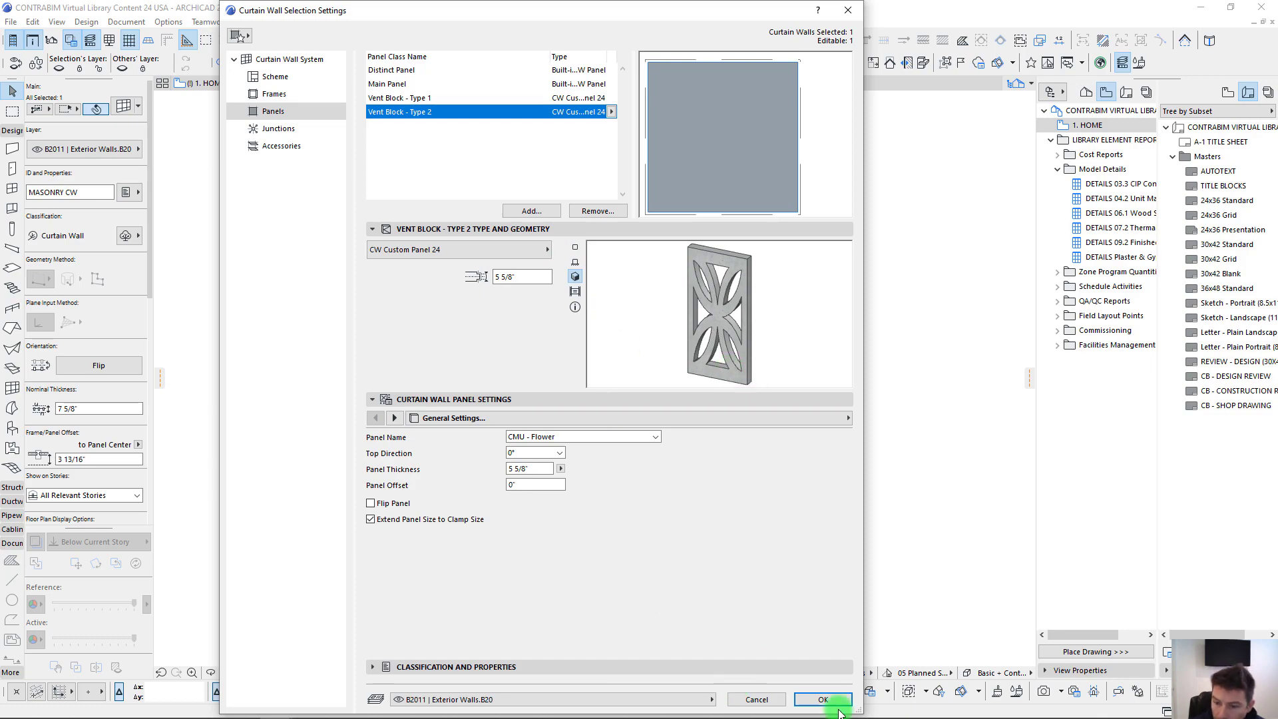
{"action": "left_click", "coordinate": [837, 703]}
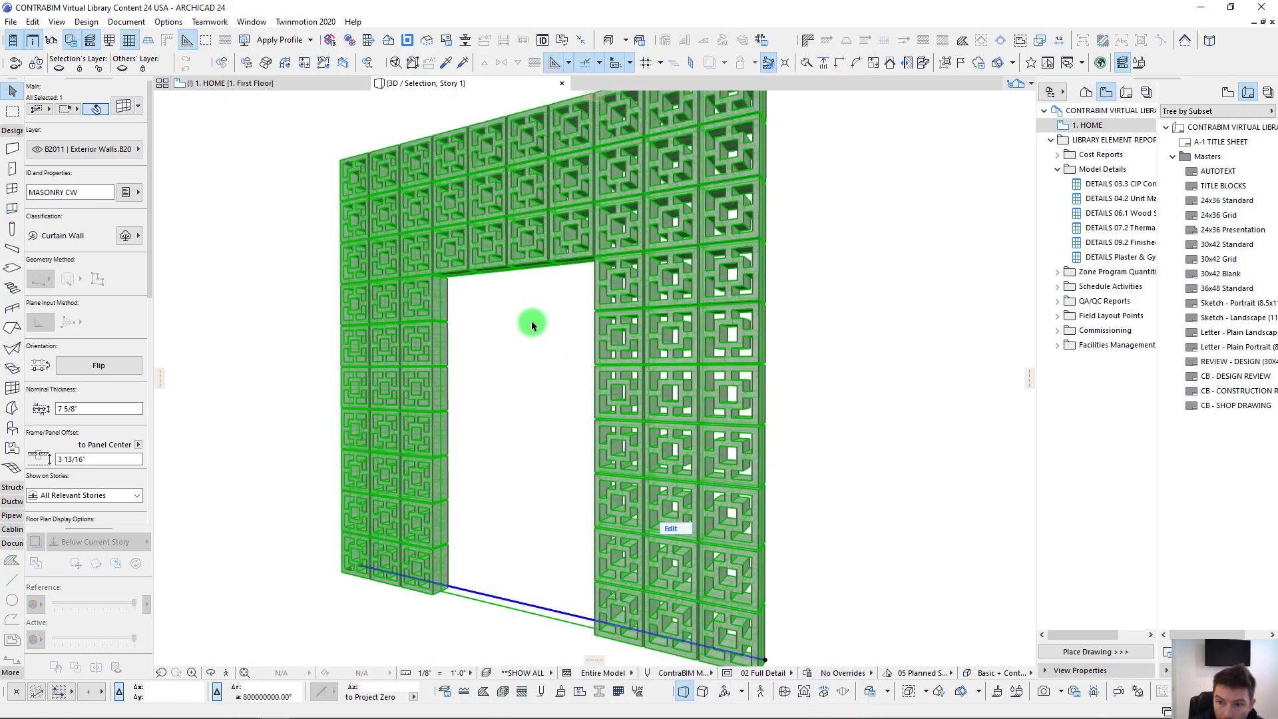
{"action": "middle_click_drag", "start_coordinate": [607, 319], "coordinate": [629, 331]}
{"action": "scroll", "coordinate": [629, 331], "scroll_direction": "down", "scroll_amount": 3}
{"action": "scroll", "coordinate": [476, 257], "scroll_direction": "up", "scroll_amount": 2}
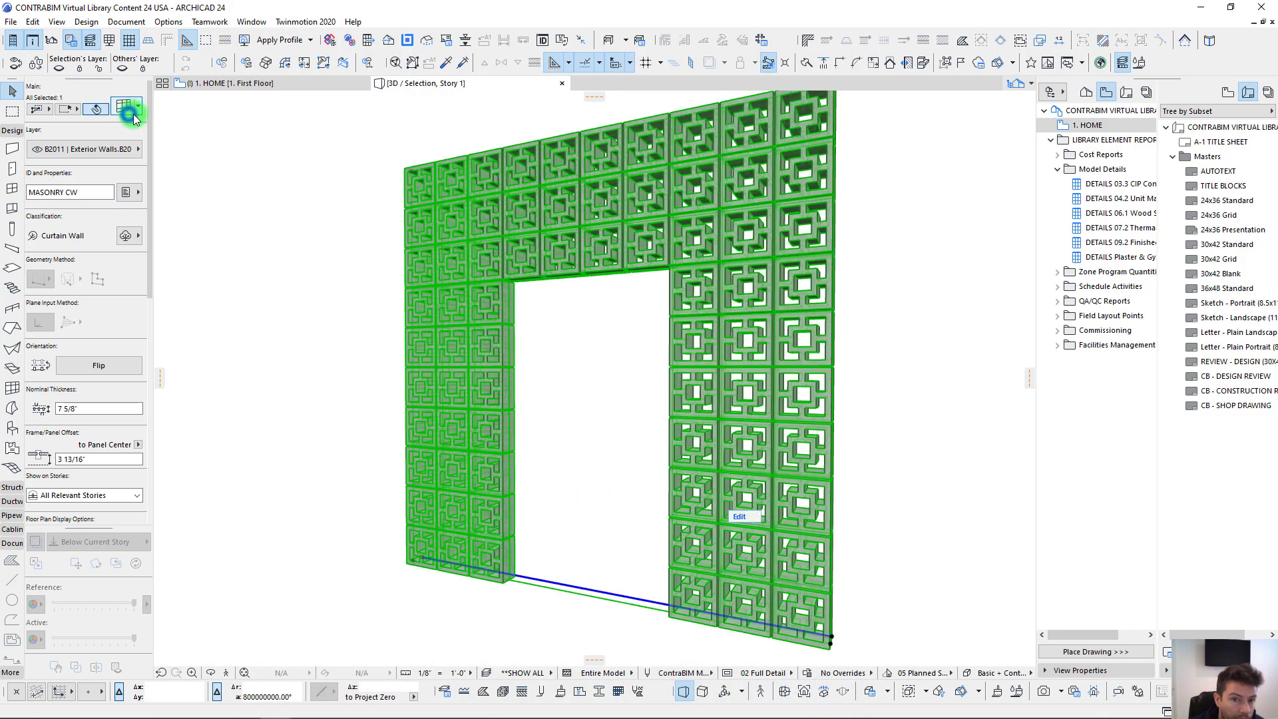
Step: Assign the Vent Block - Type 2 panel class to the cell in the curtain wall's scheme pattern and apply the settings
{"action": "left_click", "coordinate": [132, 116]}
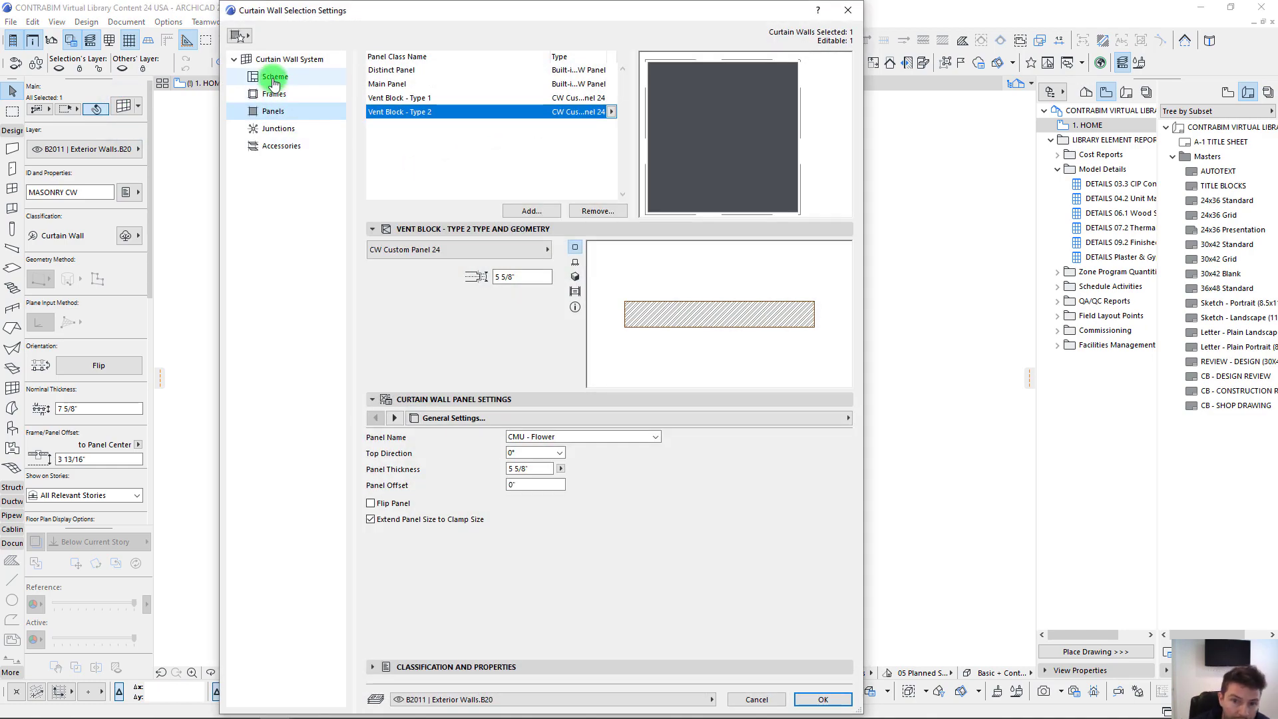
{"action": "left_click", "coordinate": [274, 81]}
{"action": "left_click", "coordinate": [655, 413]}
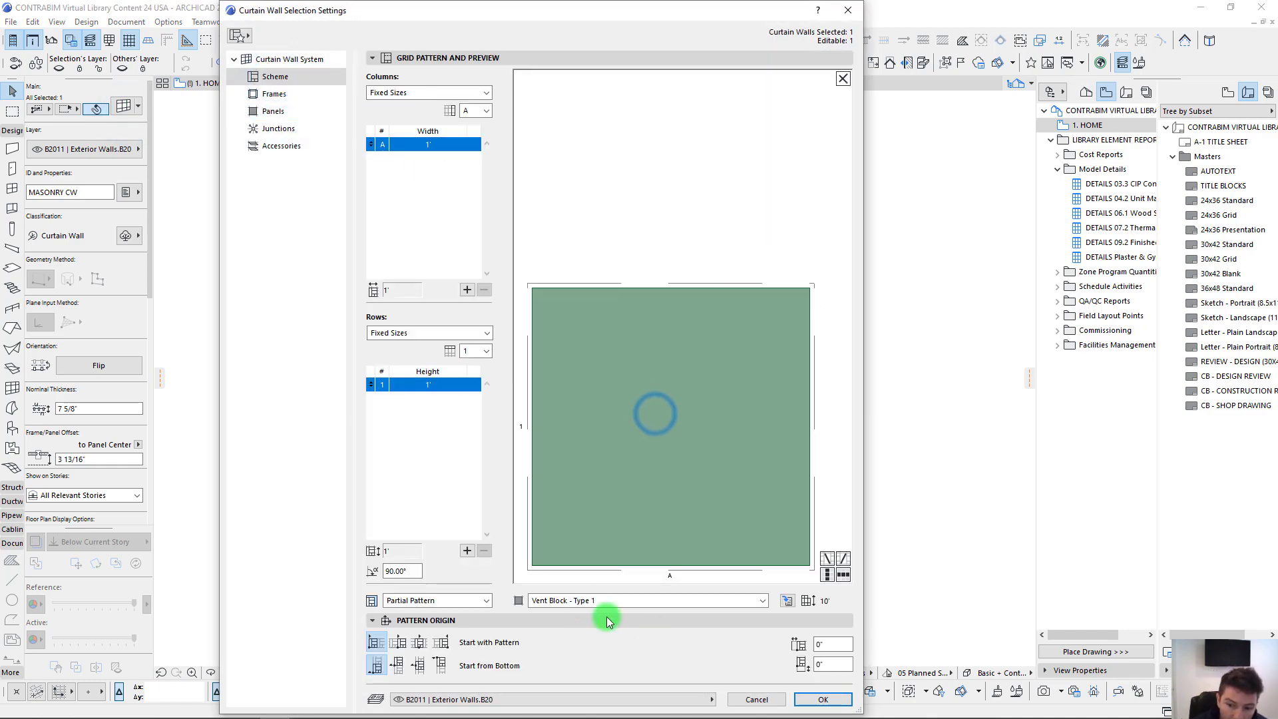
{"action": "left_click", "coordinate": [622, 602]}
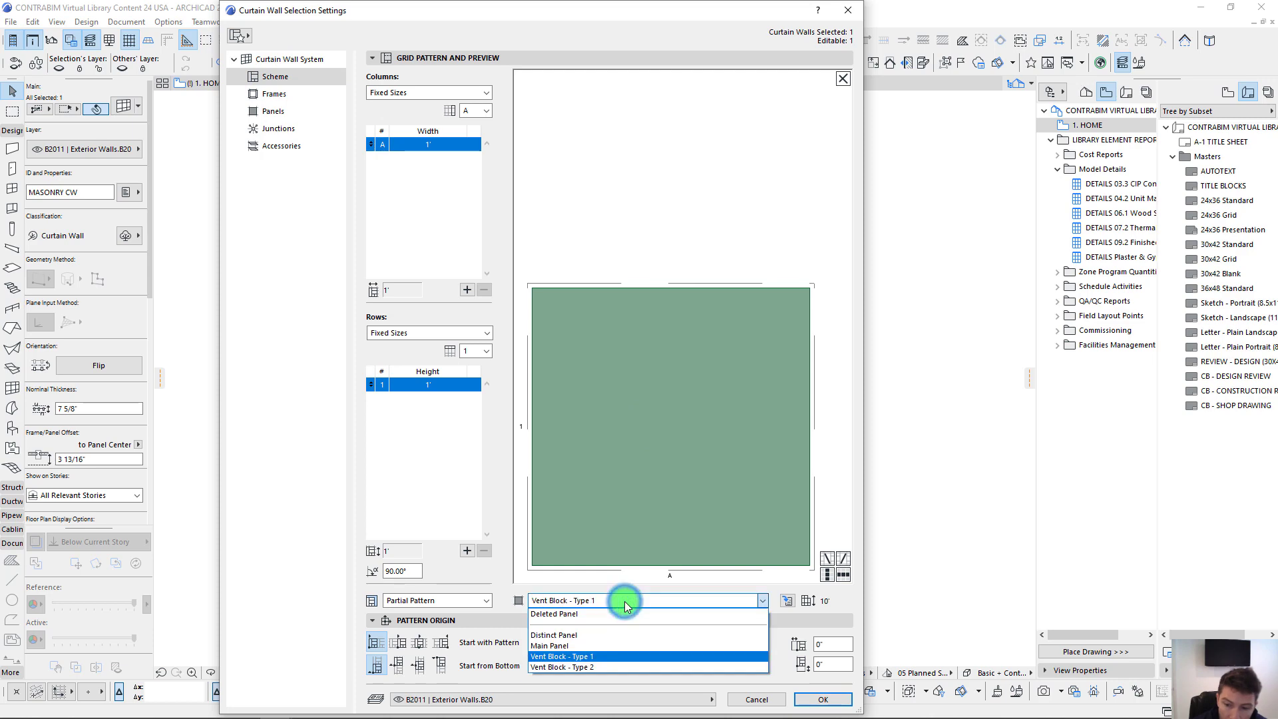
{"action": "left_click", "coordinate": [589, 664]}
{"action": "left_click", "coordinate": [823, 699]}
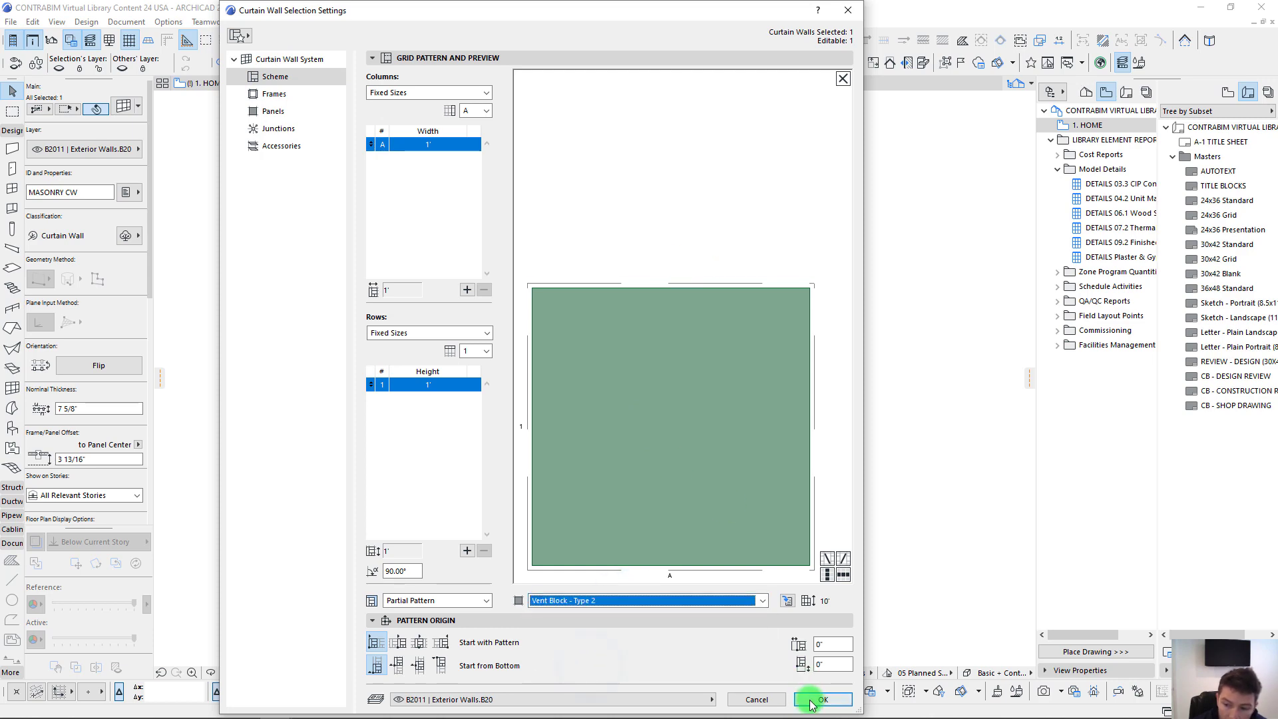
Step: Examine the panel patterns across the curtain wall, especially the row directly above the door opening
{"action": "middle_click_drag", "start_coordinate": [493, 393], "coordinate": [487, 408]}
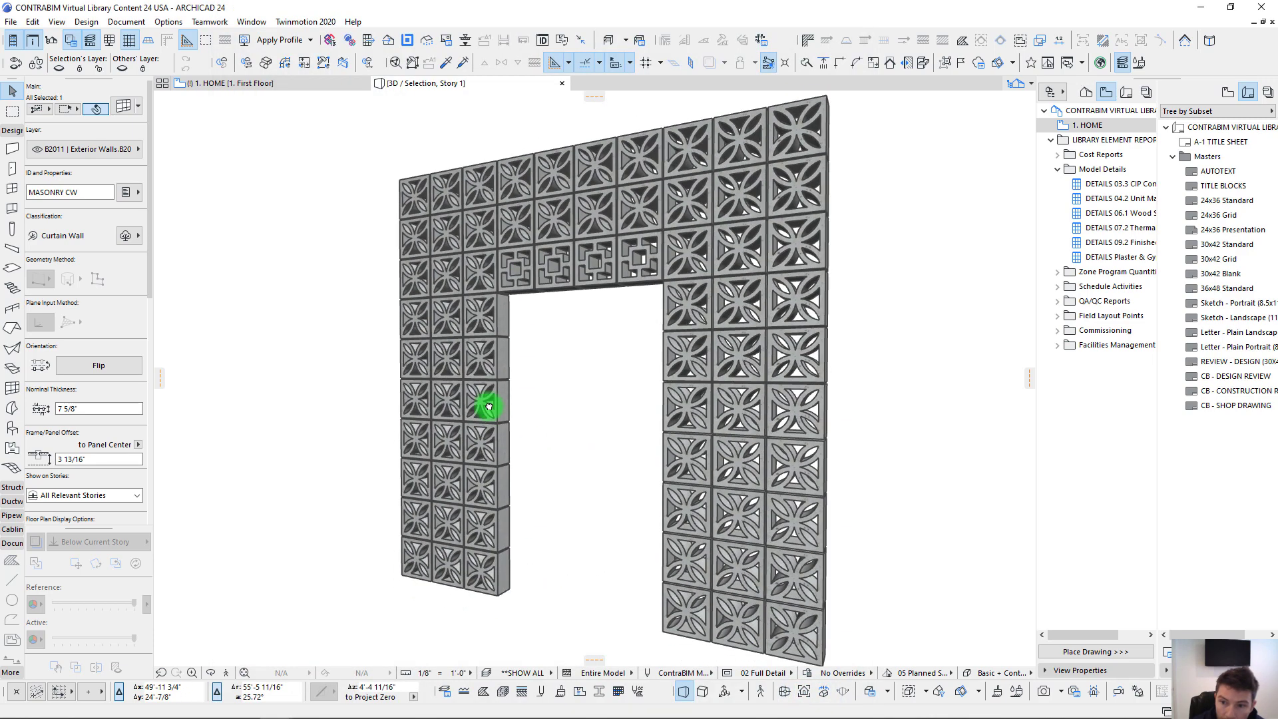
{"action": "middle_click_drag", "start_coordinate": [787, 228], "coordinate": [685, 308], "text": "shift"}
{"action": "scroll", "coordinate": [630, 316], "scroll_direction": "up", "scroll_amount": 6}
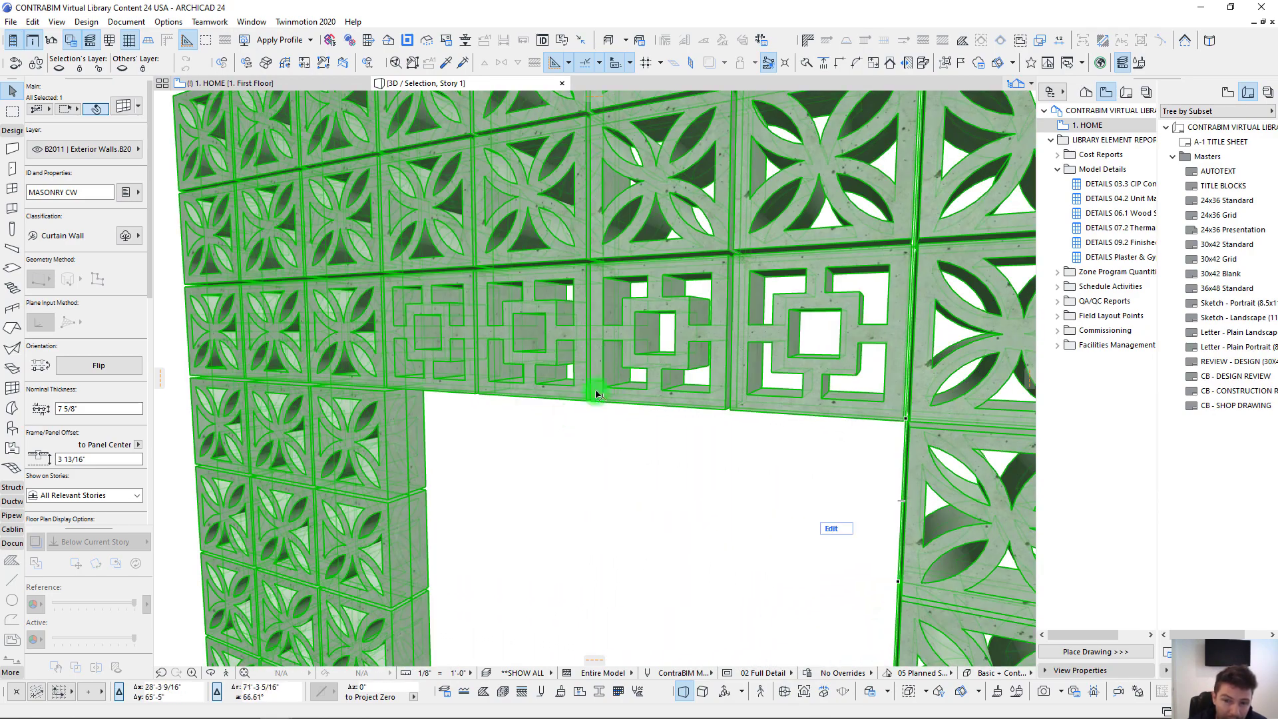
{"action": "key", "text": "Escape"}
{"action": "scroll", "coordinate": [844, 343], "scroll_direction": "down", "scroll_amount": 5}
{"action": "middle_click_drag", "start_coordinate": [798, 334], "coordinate": [499, 284], "text": "shift"}
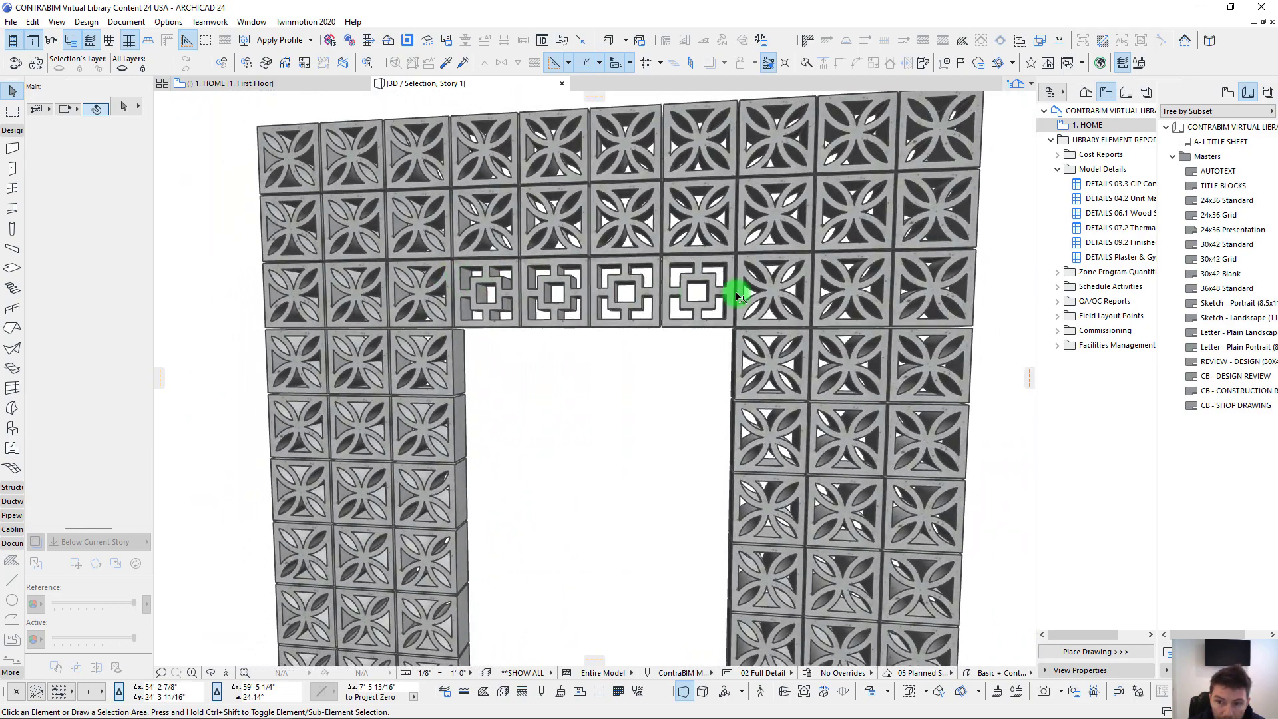
{"action": "scroll", "coordinate": [736, 291], "scroll_direction": "down", "scroll_amount": 3}
{"action": "middle_click_drag", "start_coordinate": [733, 286], "coordinate": [647, 306], "text": "shift"}
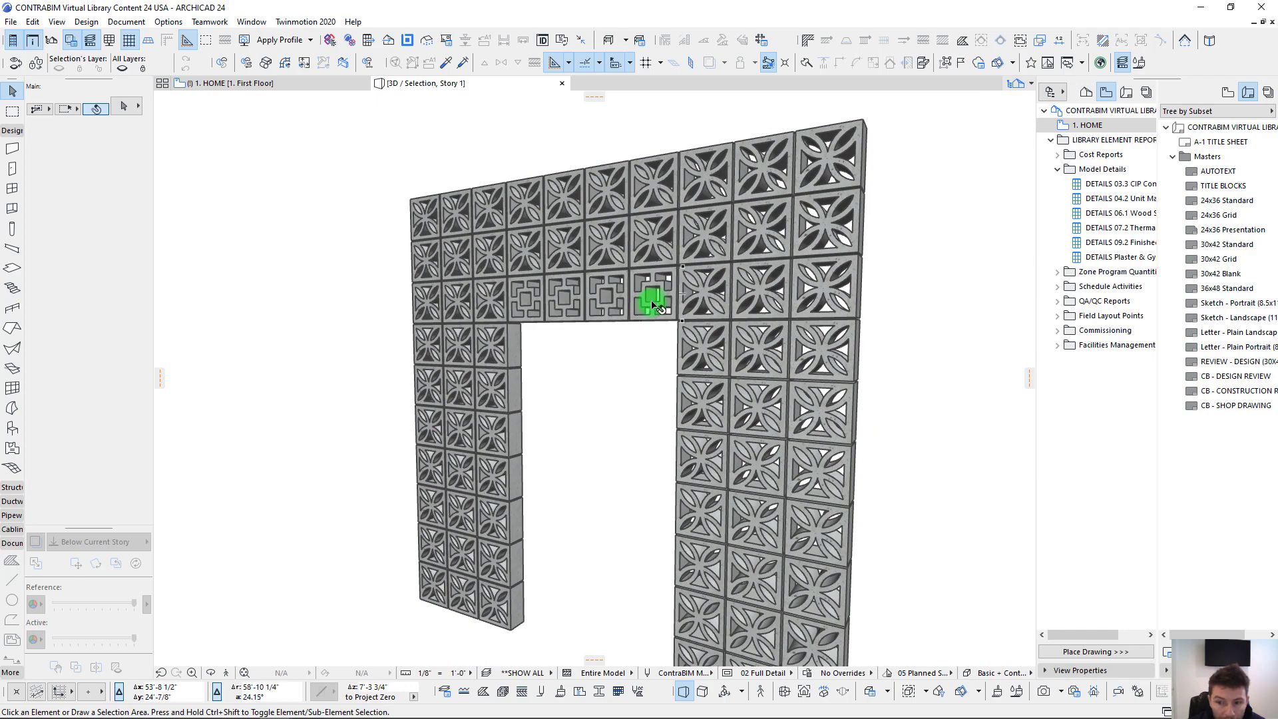
Step: Enter the curtain wall's edit mode and transfer the flower panel's settings to the four square-patterned panels directly above the door opening
{"action": "left_click", "coordinate": [662, 298]}
{"action": "scroll", "coordinate": [767, 322], "scroll_direction": "down", "scroll_amount": 2}
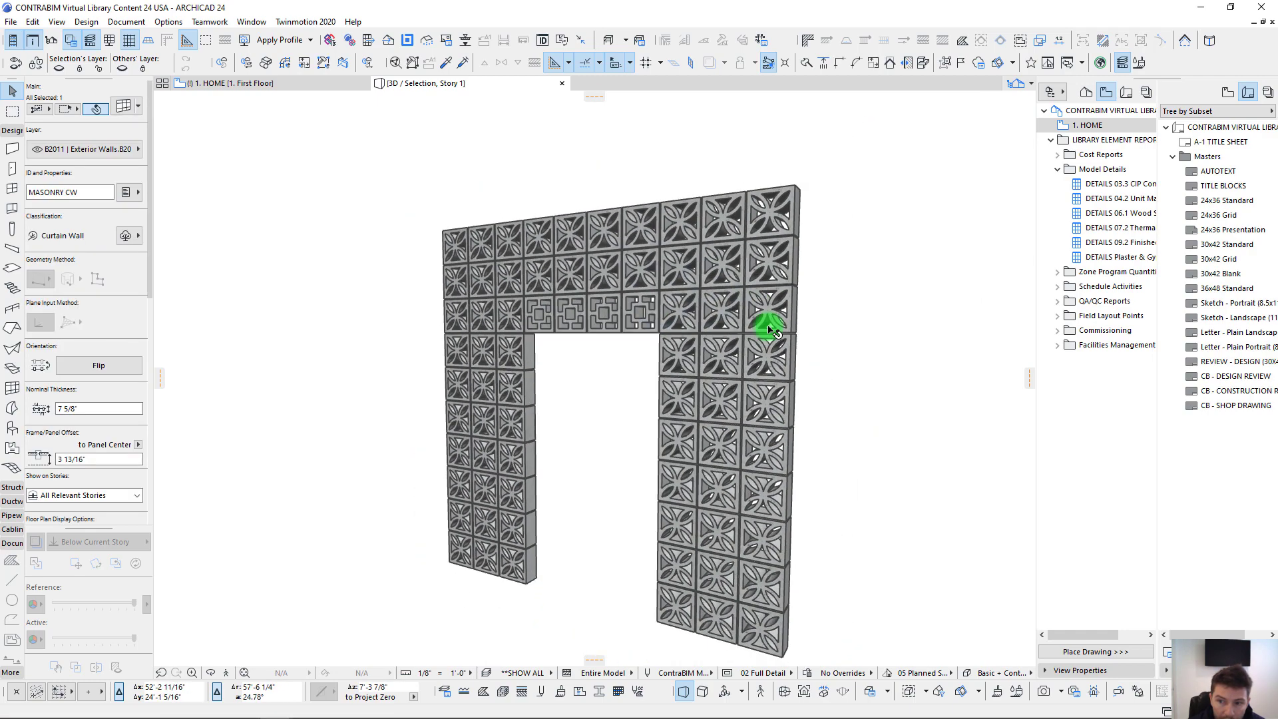
{"action": "scroll", "coordinate": [711, 282], "scroll_direction": "up", "scroll_amount": 2}
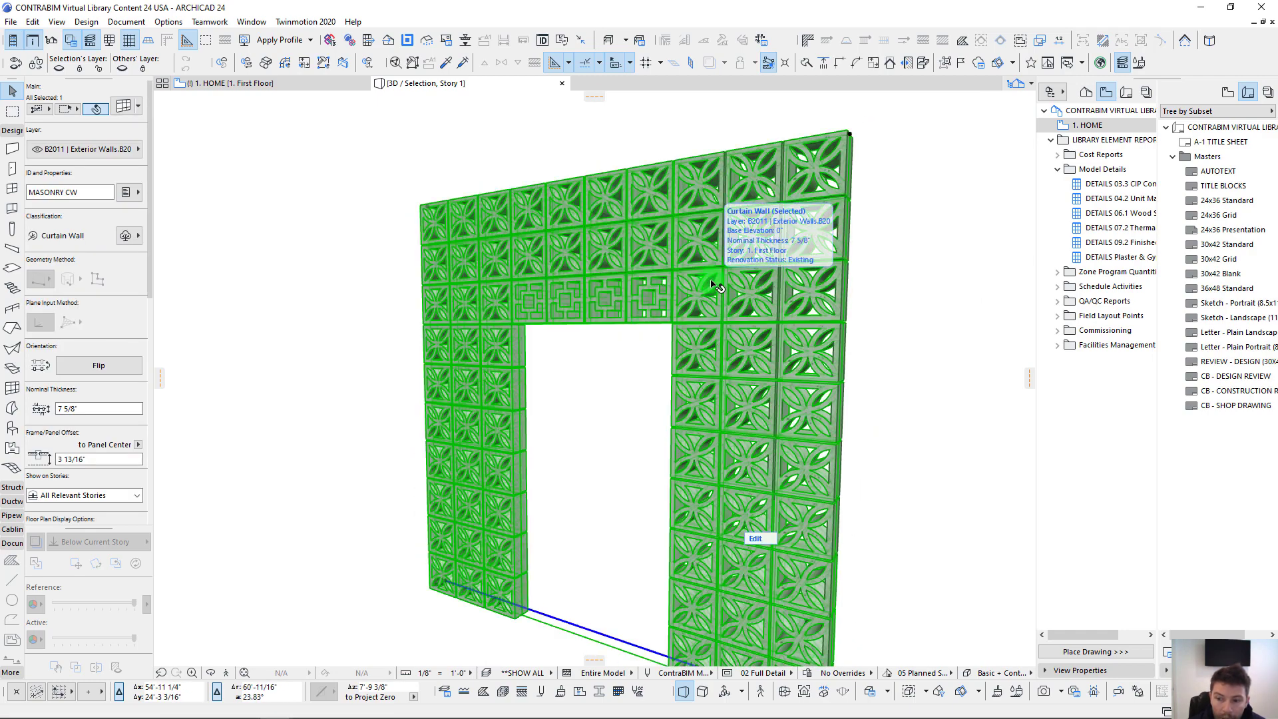
{"action": "left_click", "coordinate": [760, 539]}
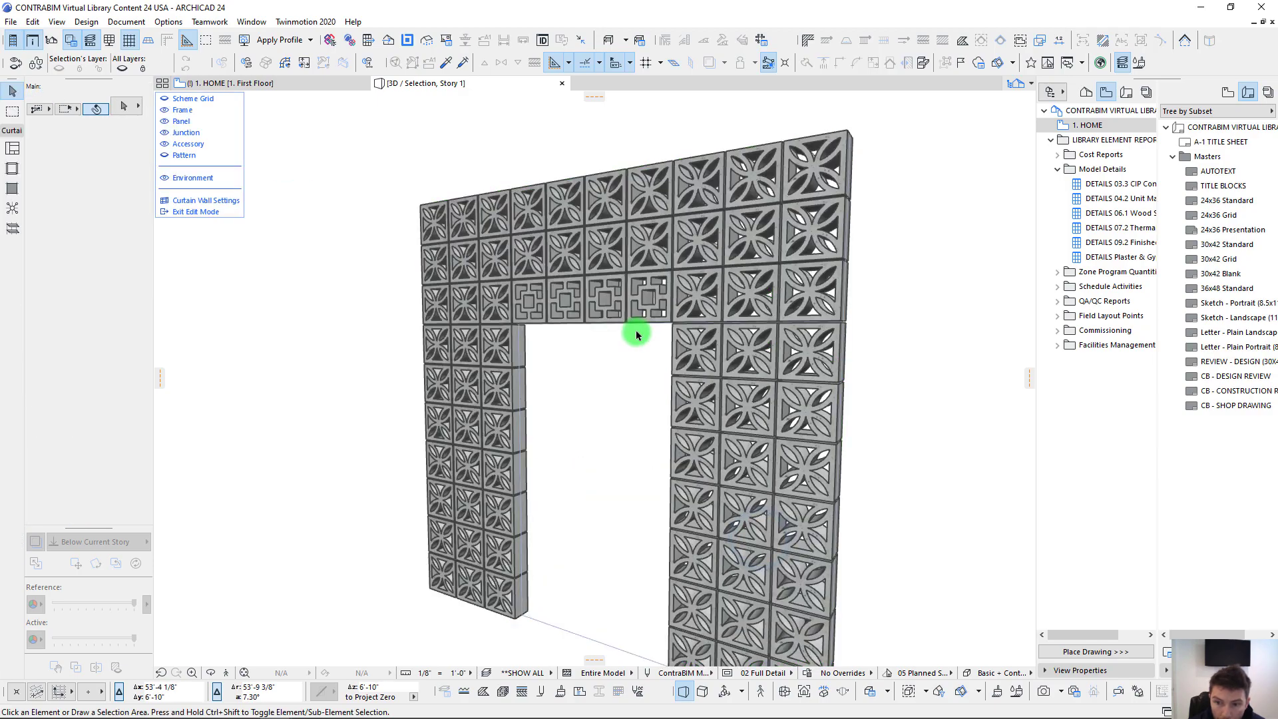
{"action": "scroll", "coordinate": [760, 343], "scroll_direction": "up", "scroll_amount": 5}
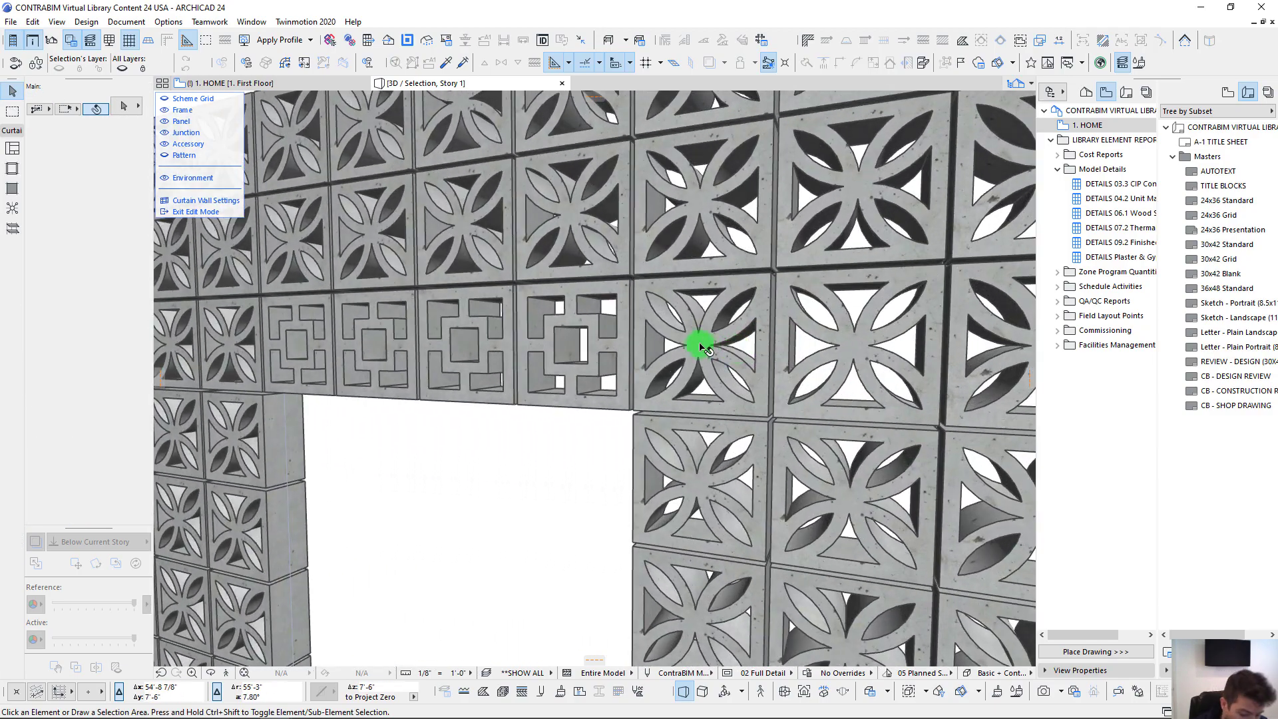
{"action": "left_click", "coordinate": [702, 346], "text": "alt"}
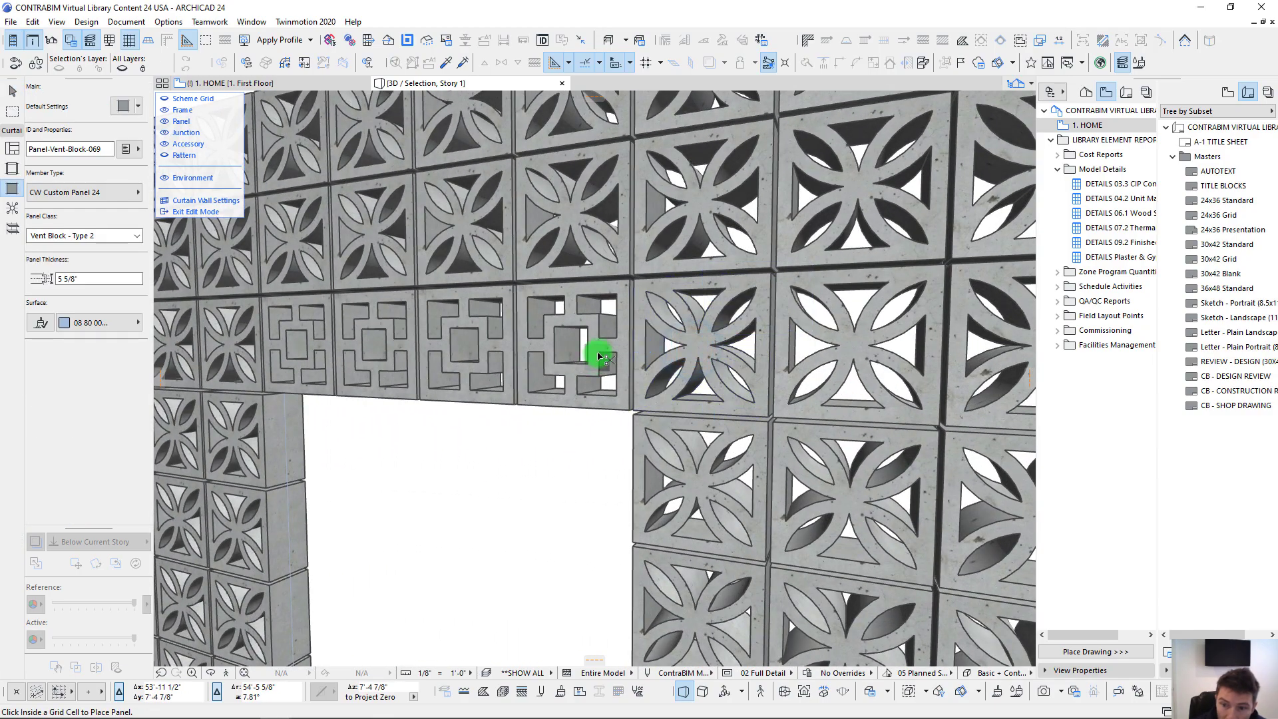
{"action": "left_click", "coordinate": [597, 351], "text": "ctrl+alt"}
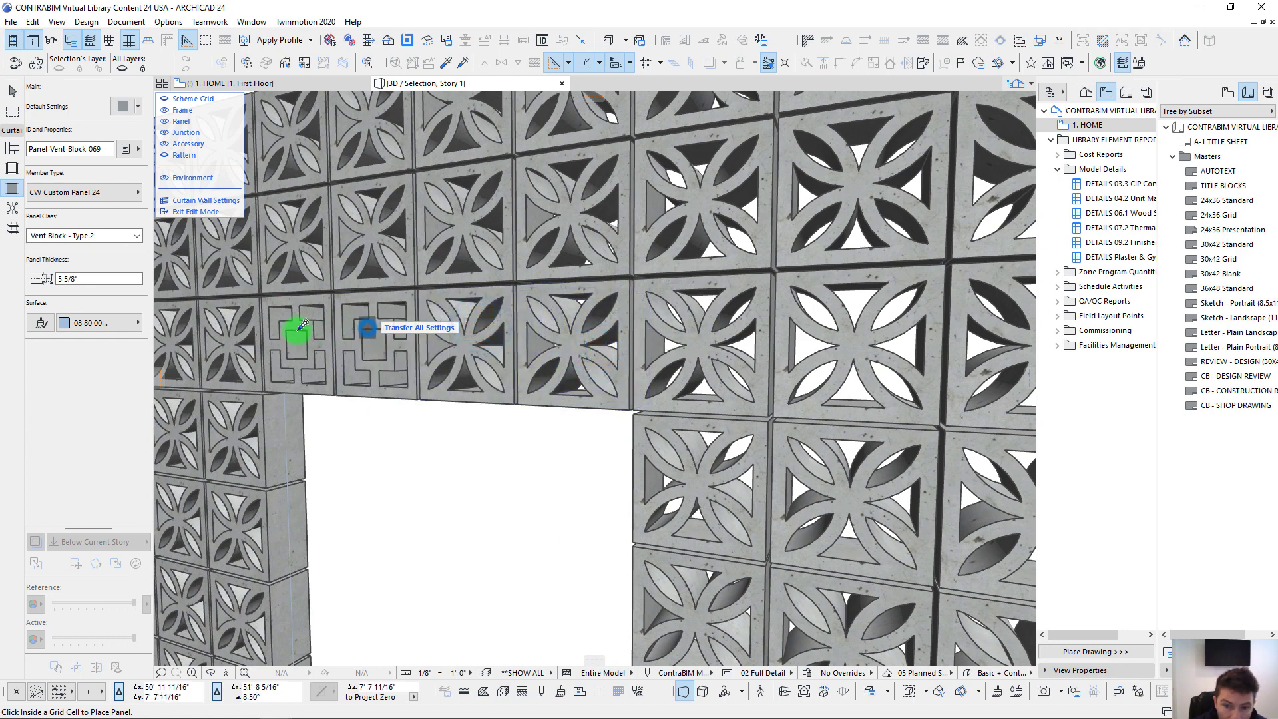
{"action": "left_click", "coordinate": [299, 330], "text": "ctrl+alt"}
Step: Change the panel in the second column, second row from the base, to "CMU - Diamond", previewing it in 3D
{"action": "scroll", "coordinate": [503, 378], "scroll_direction": "down", "scroll_amount": 3}
{"action": "middle_click_drag", "start_coordinate": [586, 379], "coordinate": [496, 427], "text": "shift"}
{"action": "scroll", "coordinate": [503, 376], "scroll_direction": "down", "scroll_amount": 2}
{"action": "key", "text": "shift"}
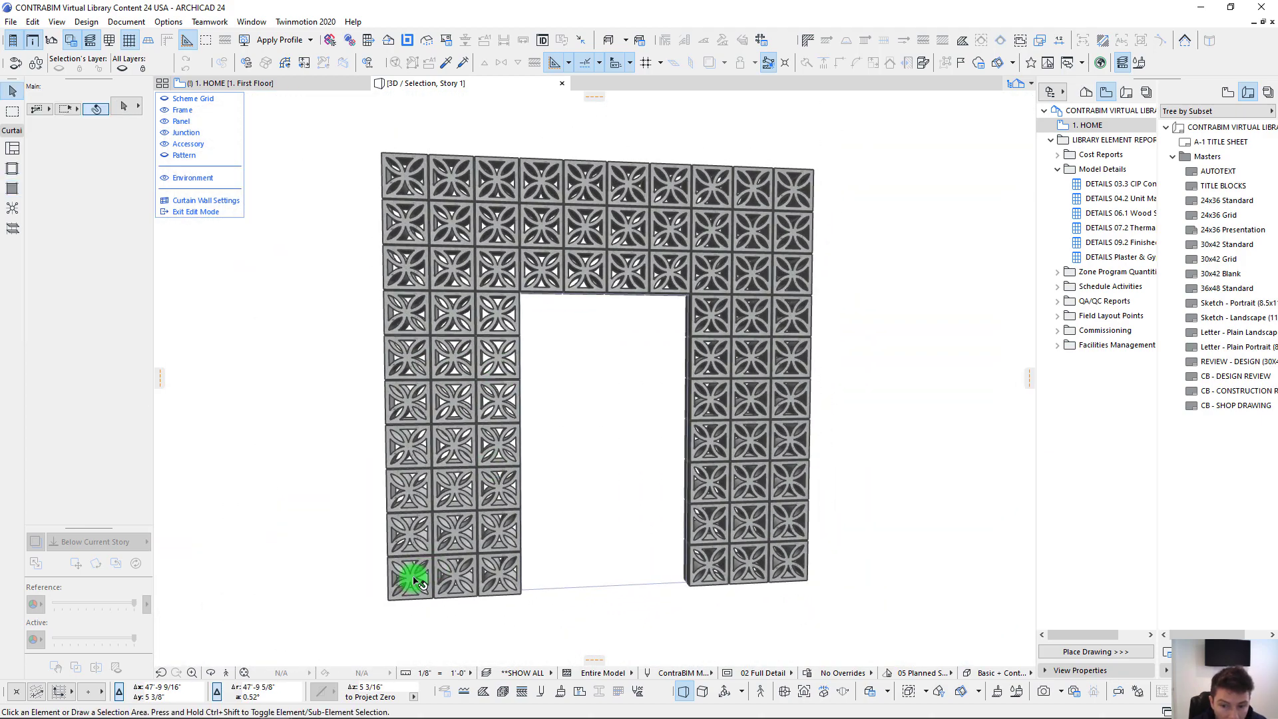
{"action": "left_click", "coordinate": [453, 537]}
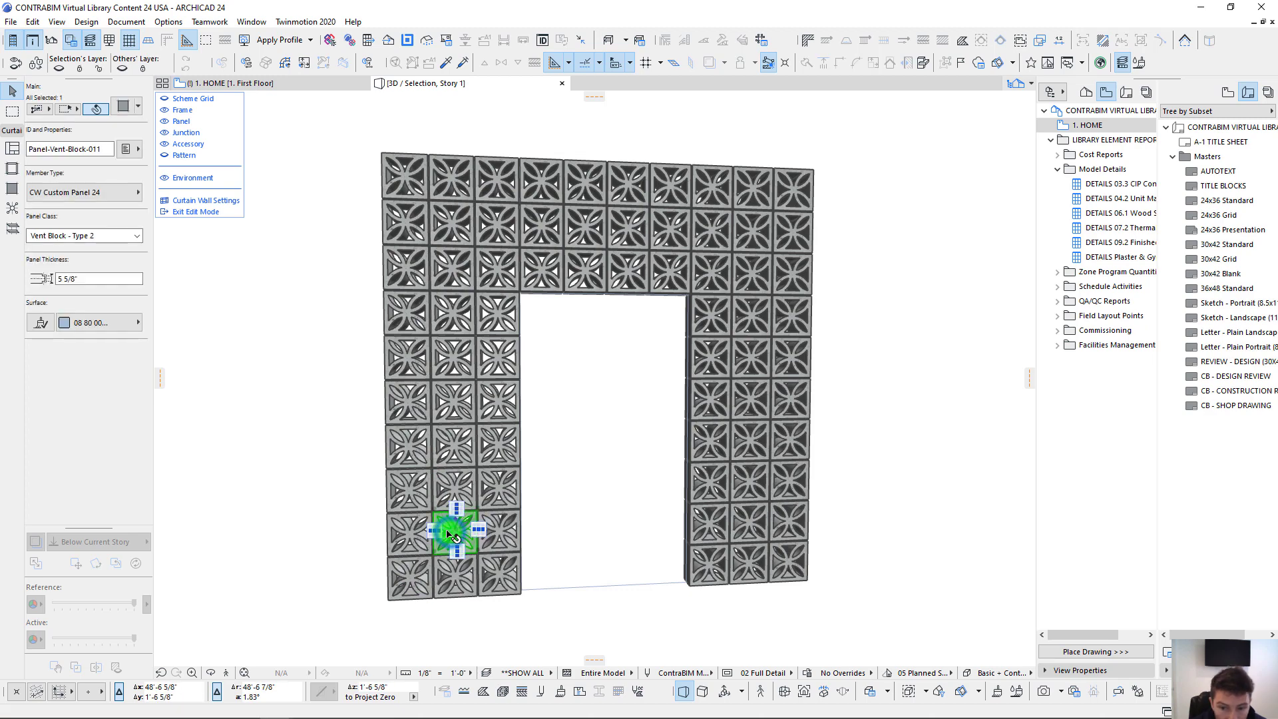
{"action": "left_click", "coordinate": [123, 108]}
{"action": "left_click", "coordinate": [122, 110]}
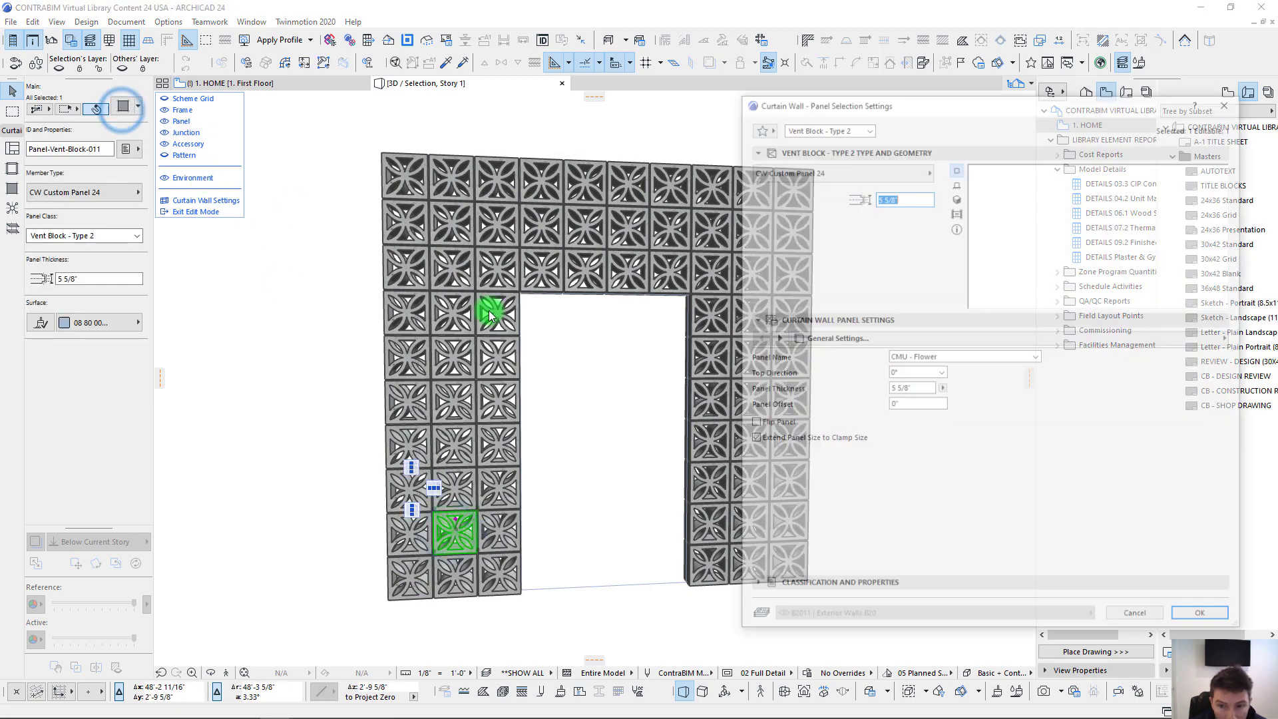
{"action": "left_click", "coordinate": [956, 359]}
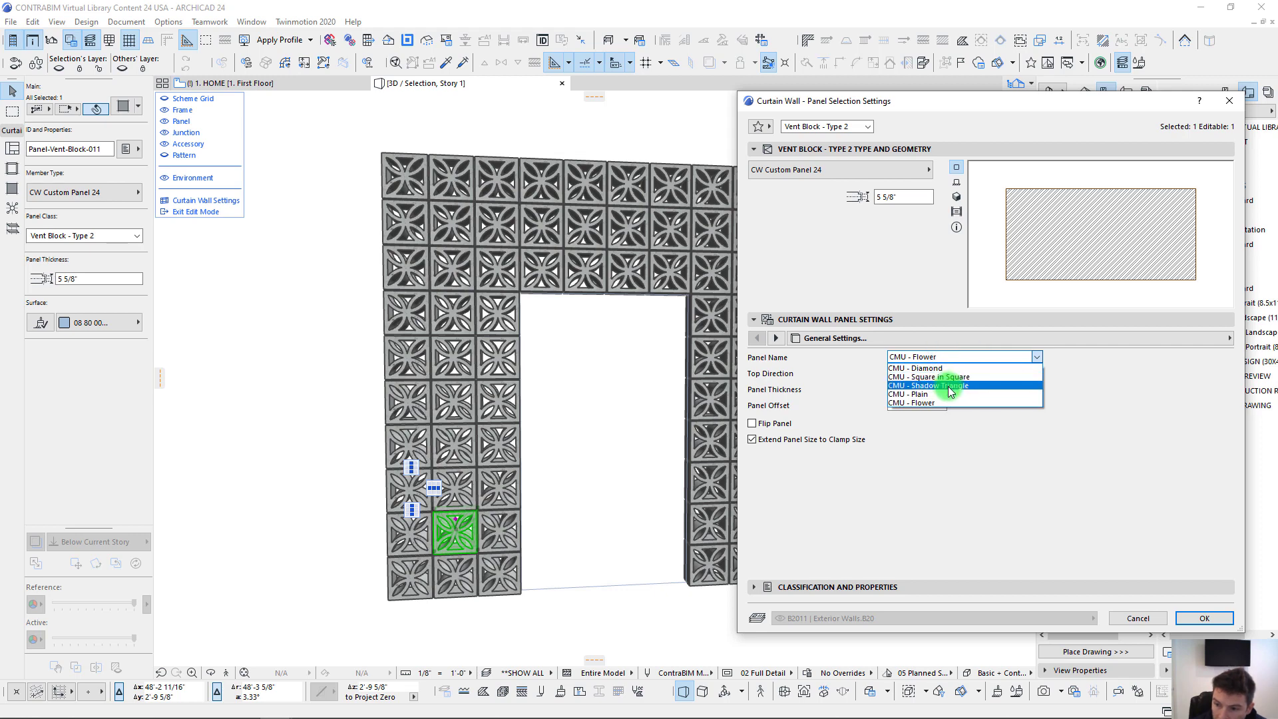
{"action": "left_click", "coordinate": [928, 368]}
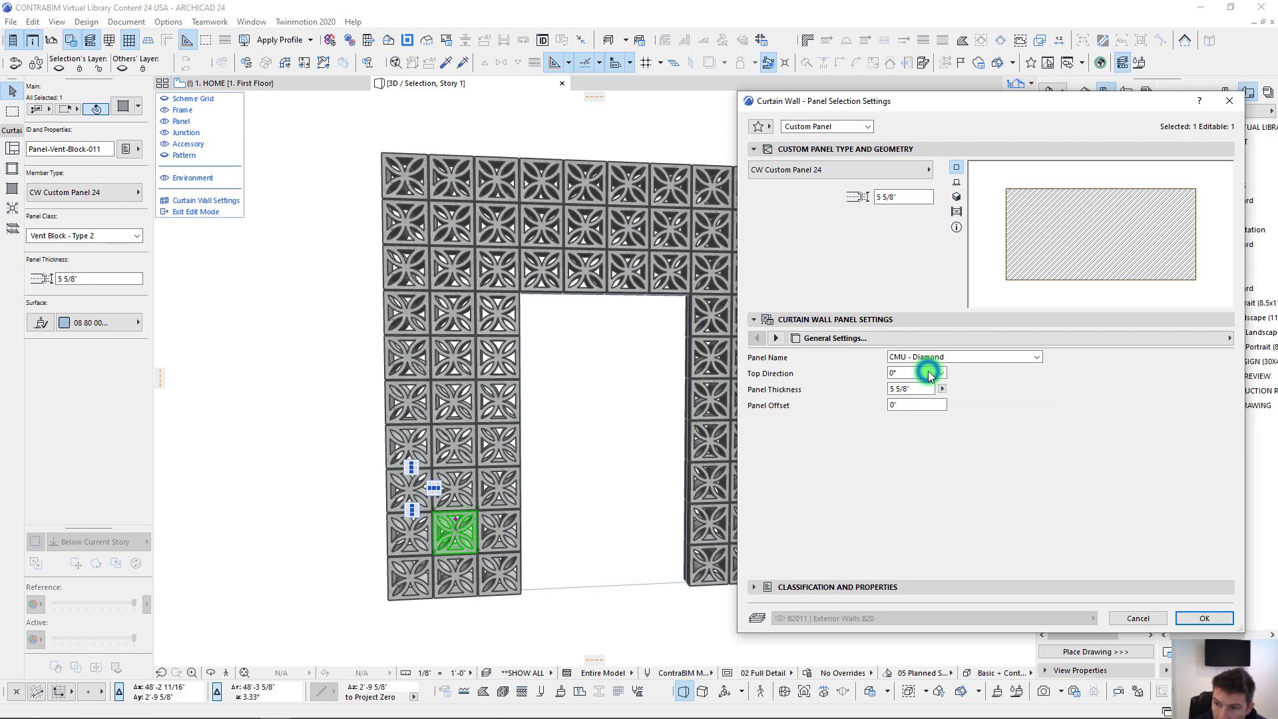
{"action": "left_click", "coordinate": [957, 199]}
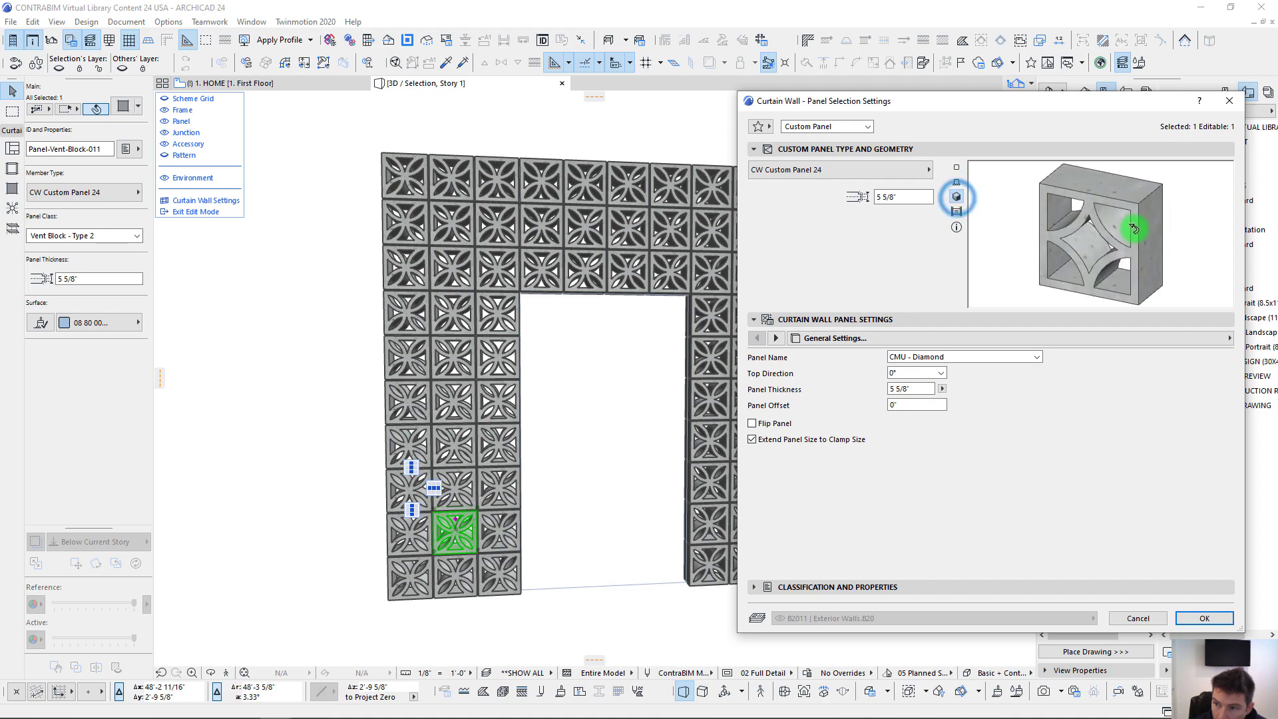
{"action": "left_click", "coordinate": [1209, 618]}
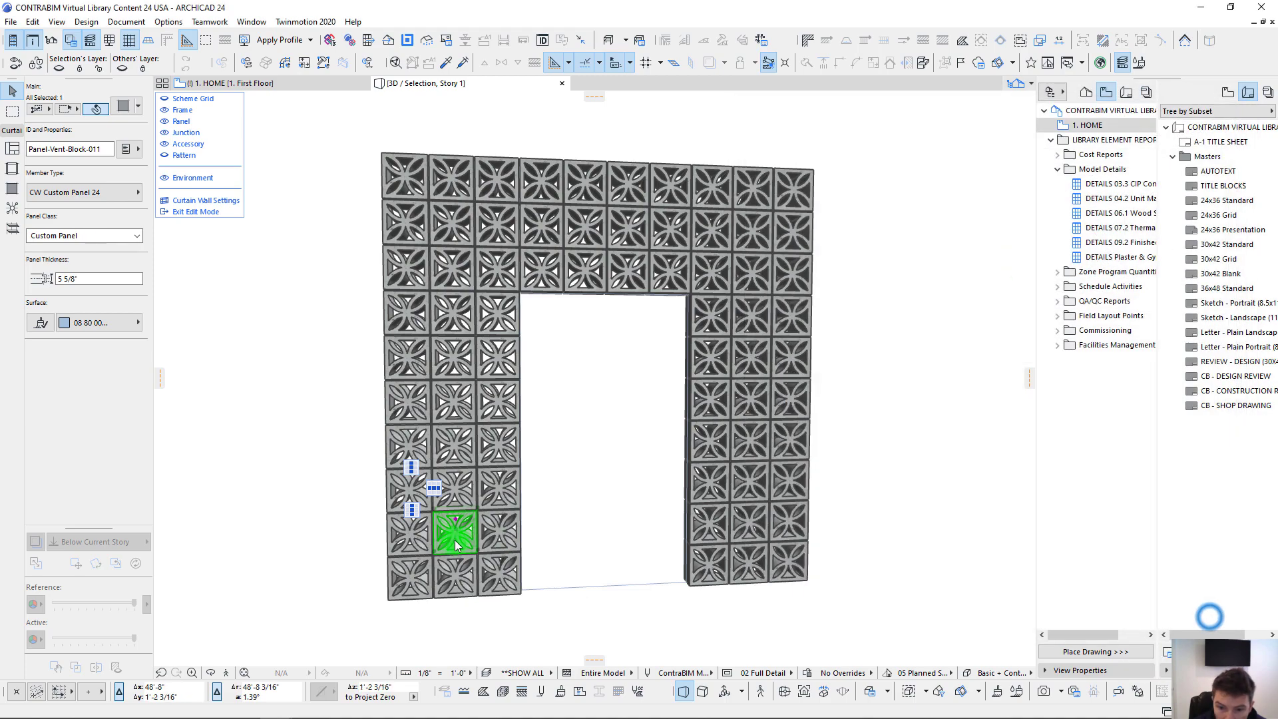
Step: Turn to the side of the diamond panel and enable Flip Panel in its settings
{"action": "middle_click_drag", "start_coordinate": [501, 540], "coordinate": [556, 522], "text": "shift"}
{"action": "scroll", "coordinate": [507, 539], "scroll_direction": "up", "scroll_amount": 3}
{"action": "scroll", "coordinate": [490, 522], "scroll_direction": "up", "scroll_amount": 5}
{"action": "middle_click_drag", "start_coordinate": [426, 525], "coordinate": [538, 457], "text": "shift"}
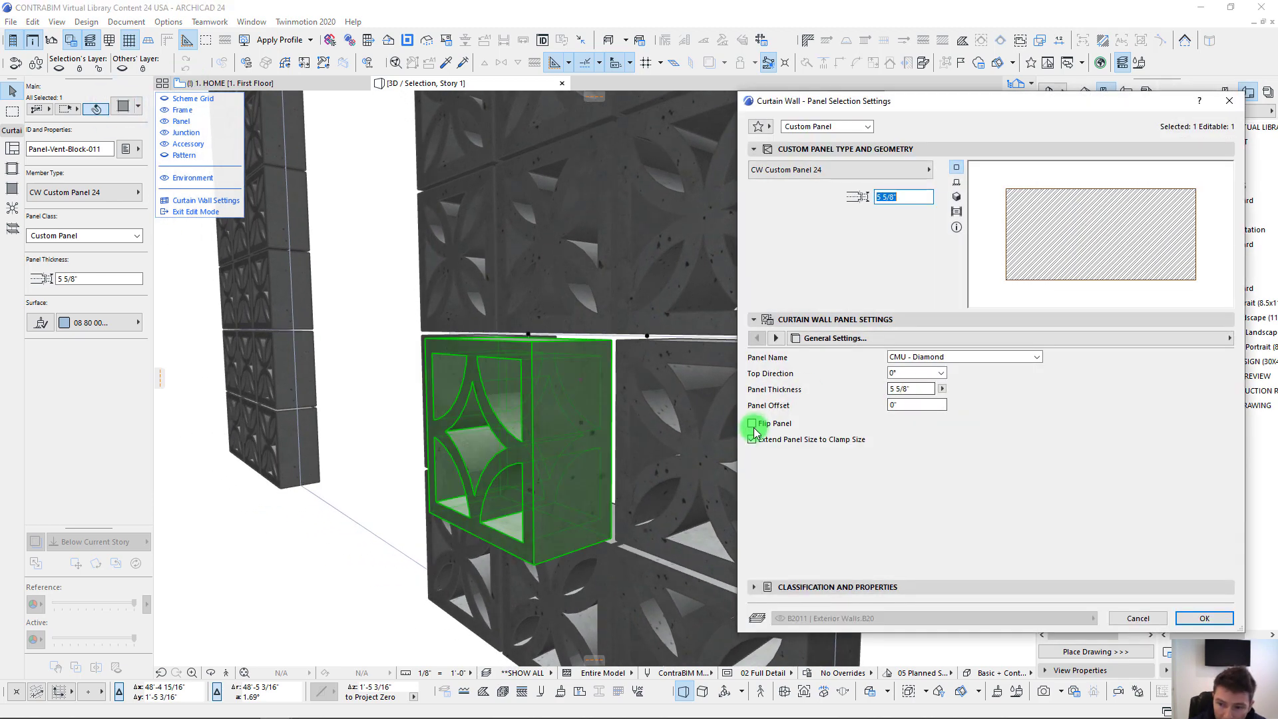
{"action": "left_click", "coordinate": [754, 423]}
{"action": "left_click", "coordinate": [1201, 626]}
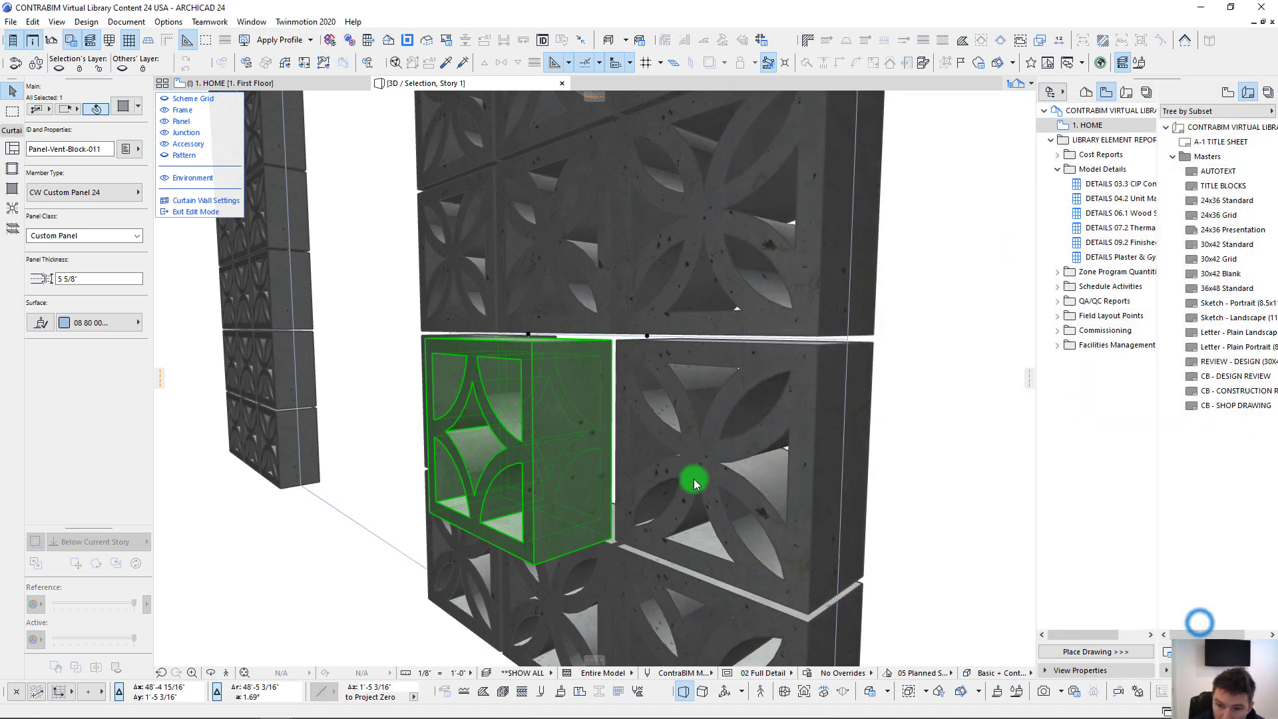
Step: Try a panel offset of -5 5/8" on the flipped diamond panel
{"action": "middle_click_drag", "start_coordinate": [547, 422], "coordinate": [202, 275], "text": "shift"}
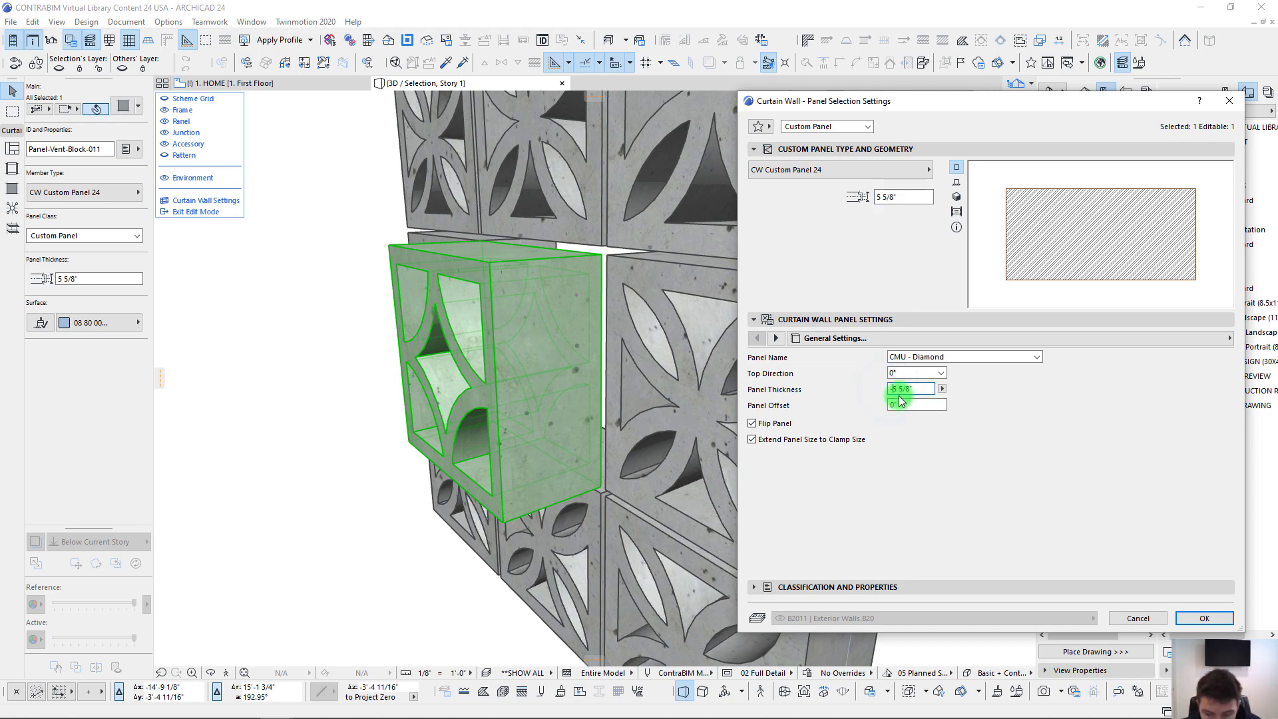
{"action": "key", "text": "Tab"}
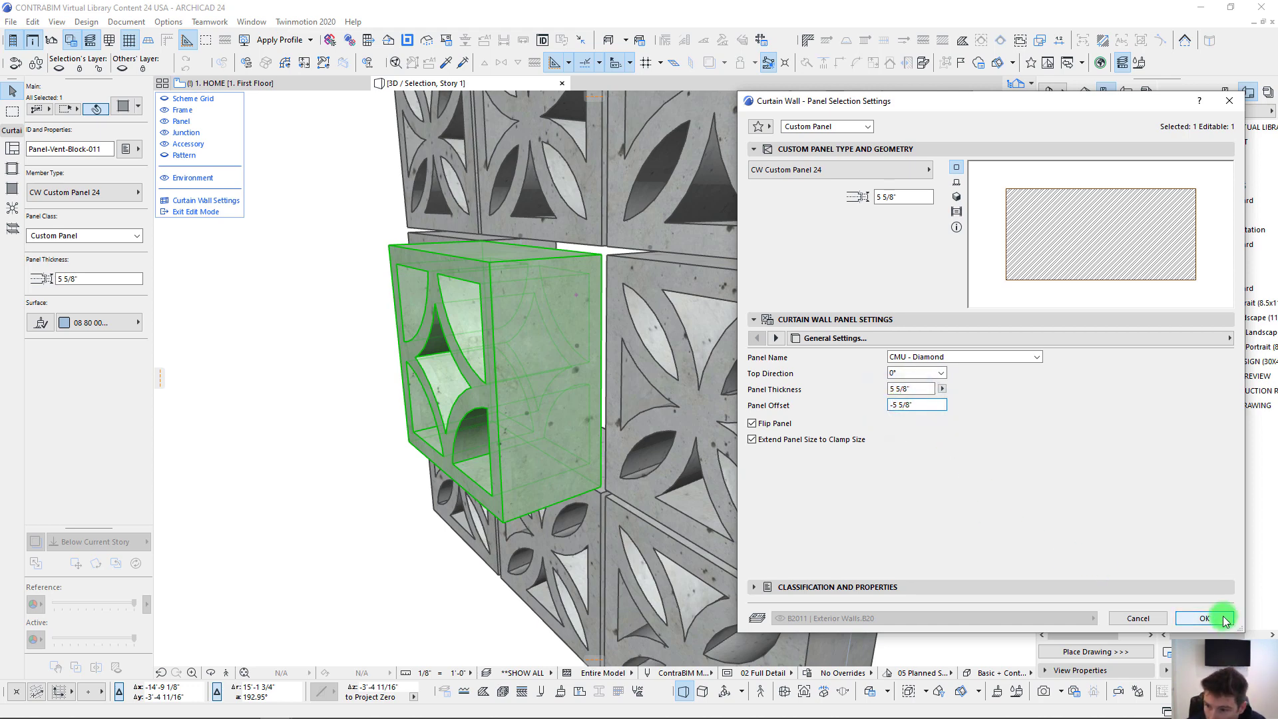
{"action": "left_click", "coordinate": [1204, 617]}
Step: Set the flipped diamond panel's offset to 5 5/8"
{"action": "scroll", "coordinate": [535, 395], "scroll_direction": "up", "scroll_amount": 3}
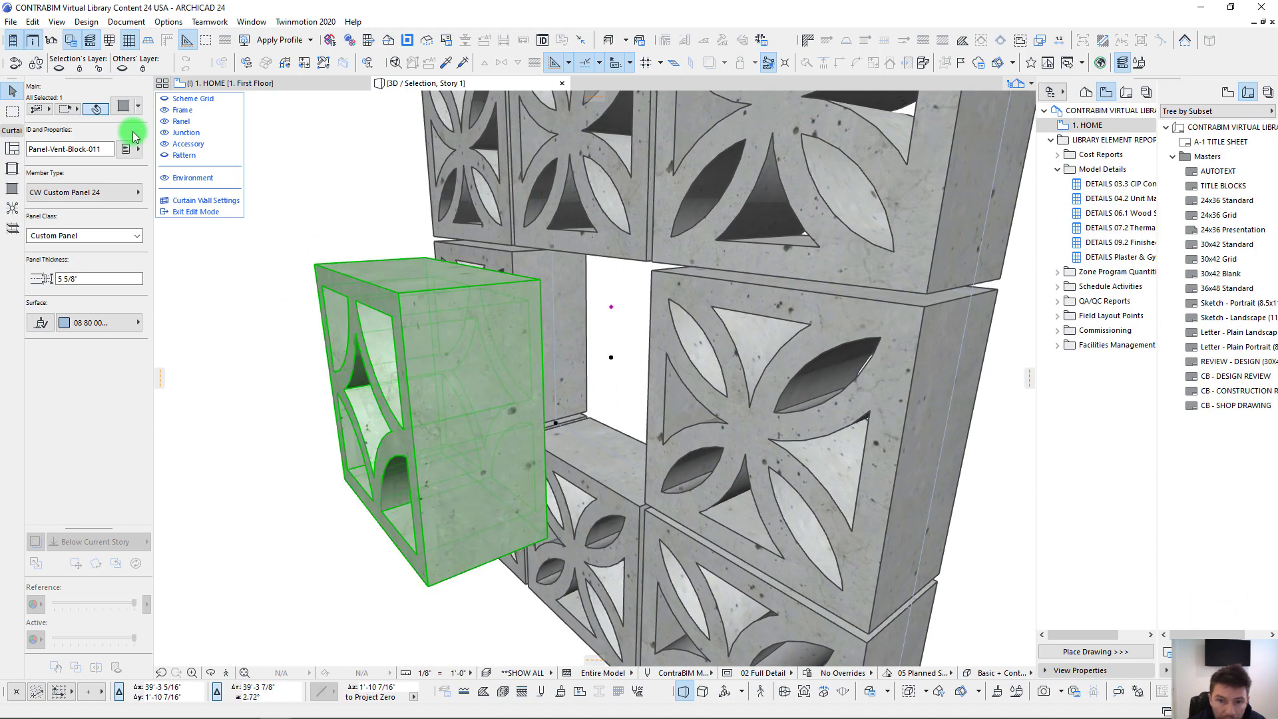
{"action": "key", "text": "ctrl+t"}
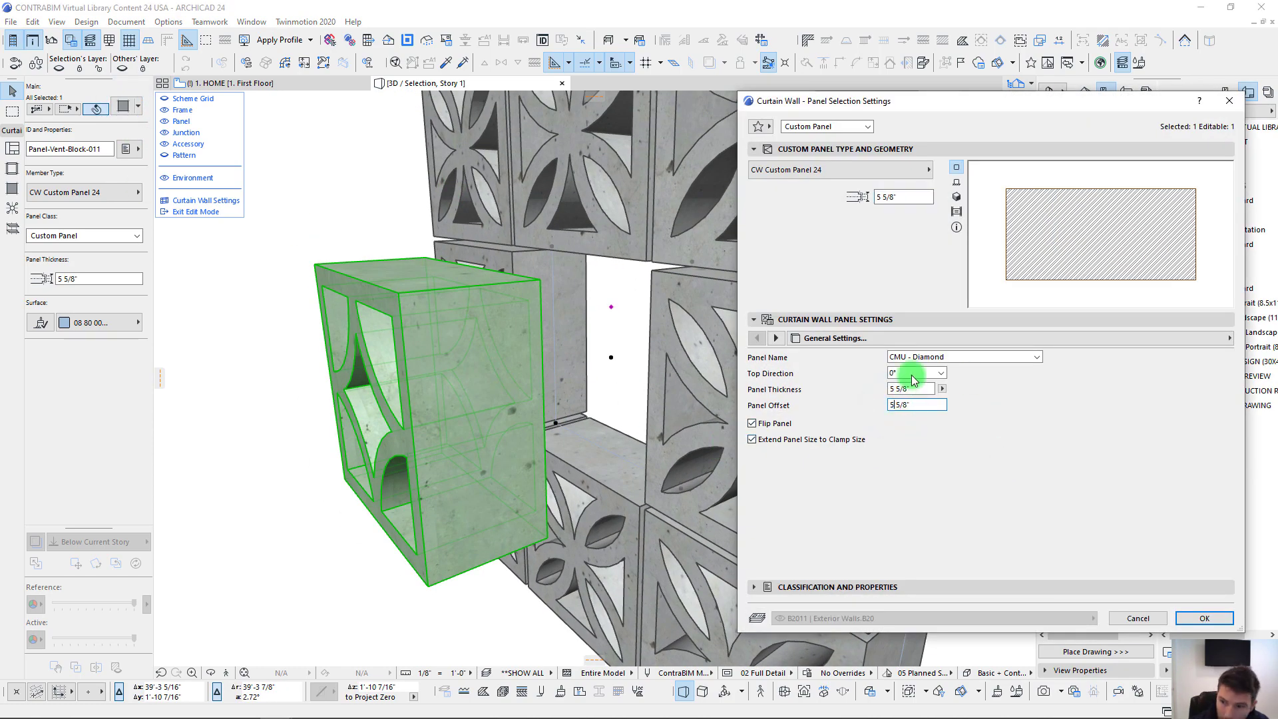
{"action": "left_click", "coordinate": [1204, 618]}
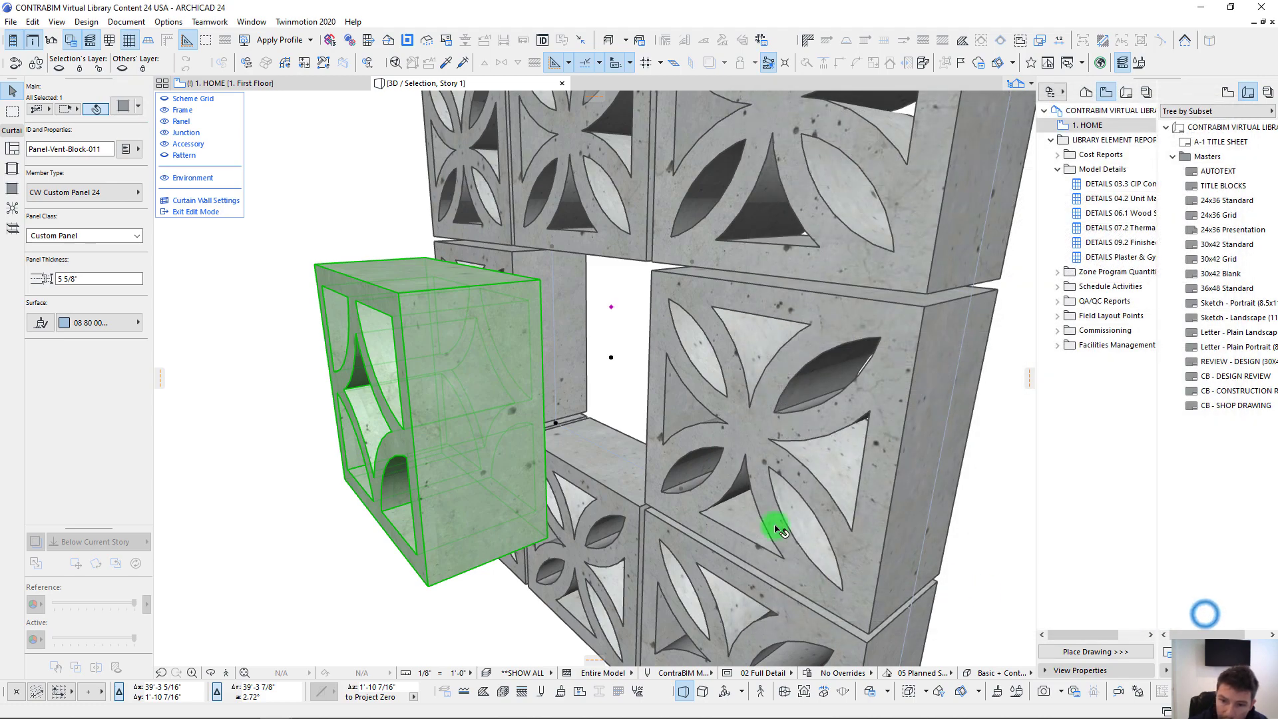
Step: Review the building materials offered in the diamond panel's Schematic and Simplified Representation settings
{"action": "scroll", "coordinate": [653, 442], "scroll_direction": "down", "scroll_amount": 3}
{"action": "middle_click_drag", "start_coordinate": [653, 442], "coordinate": [559, 388], "text": "shift"}
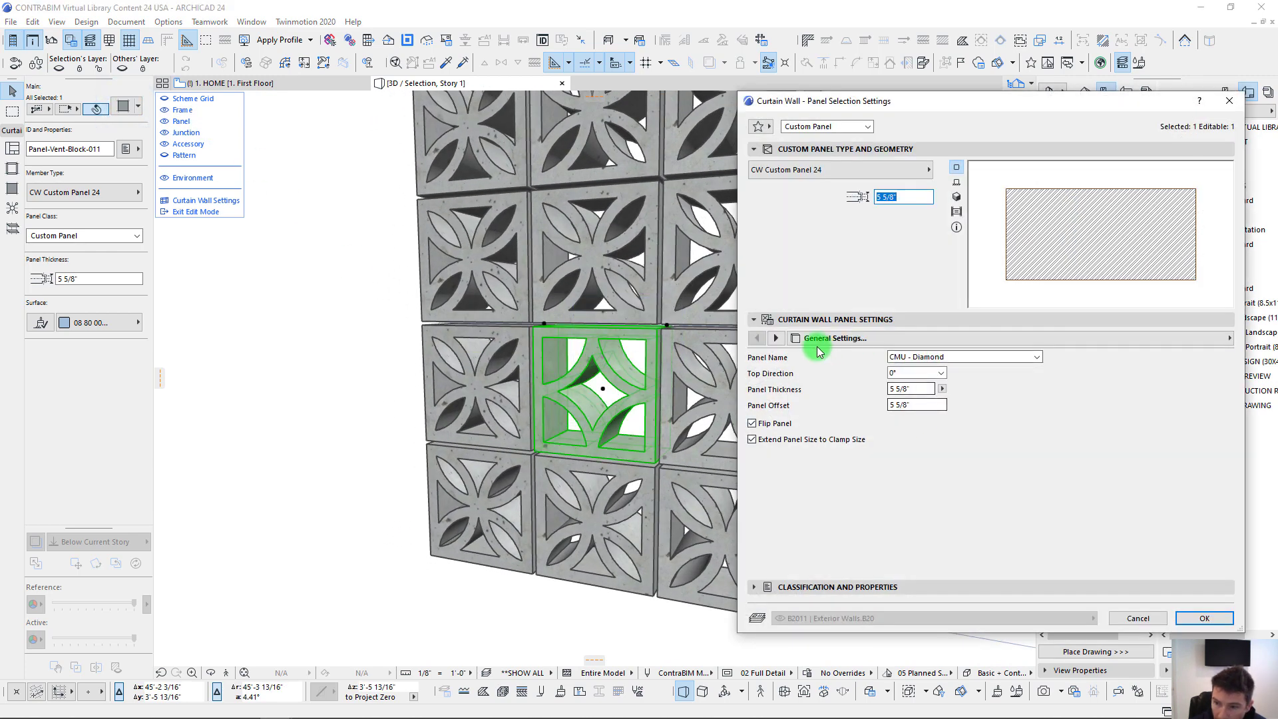
{"action": "left_click", "coordinate": [776, 338]}
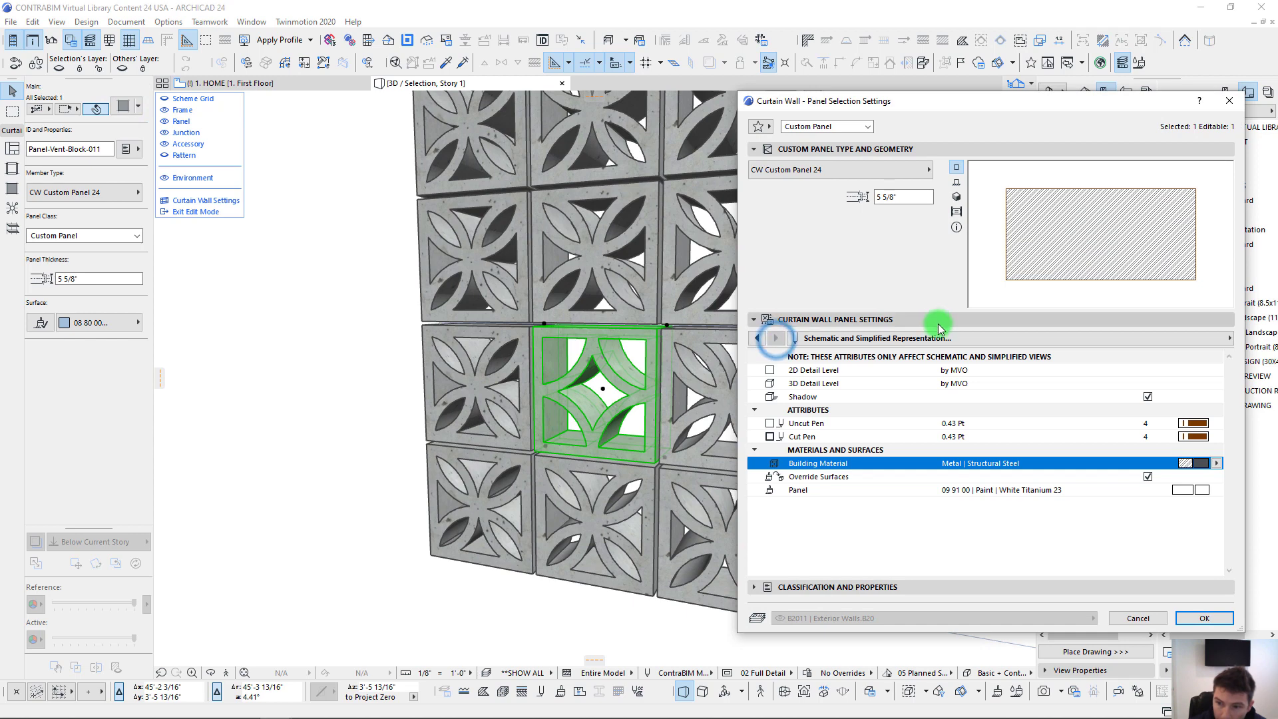
{"action": "left_click", "coordinate": [1217, 464]}
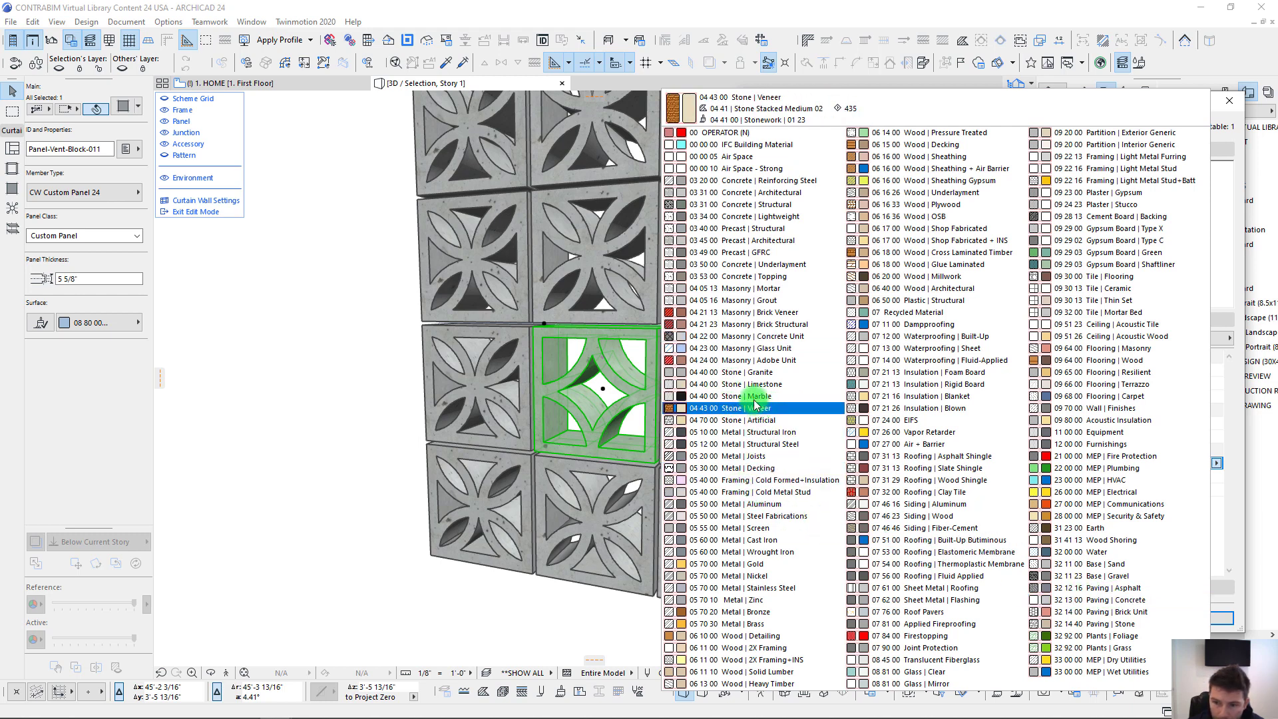
{"action": "left_click", "coordinate": [426, 599]}
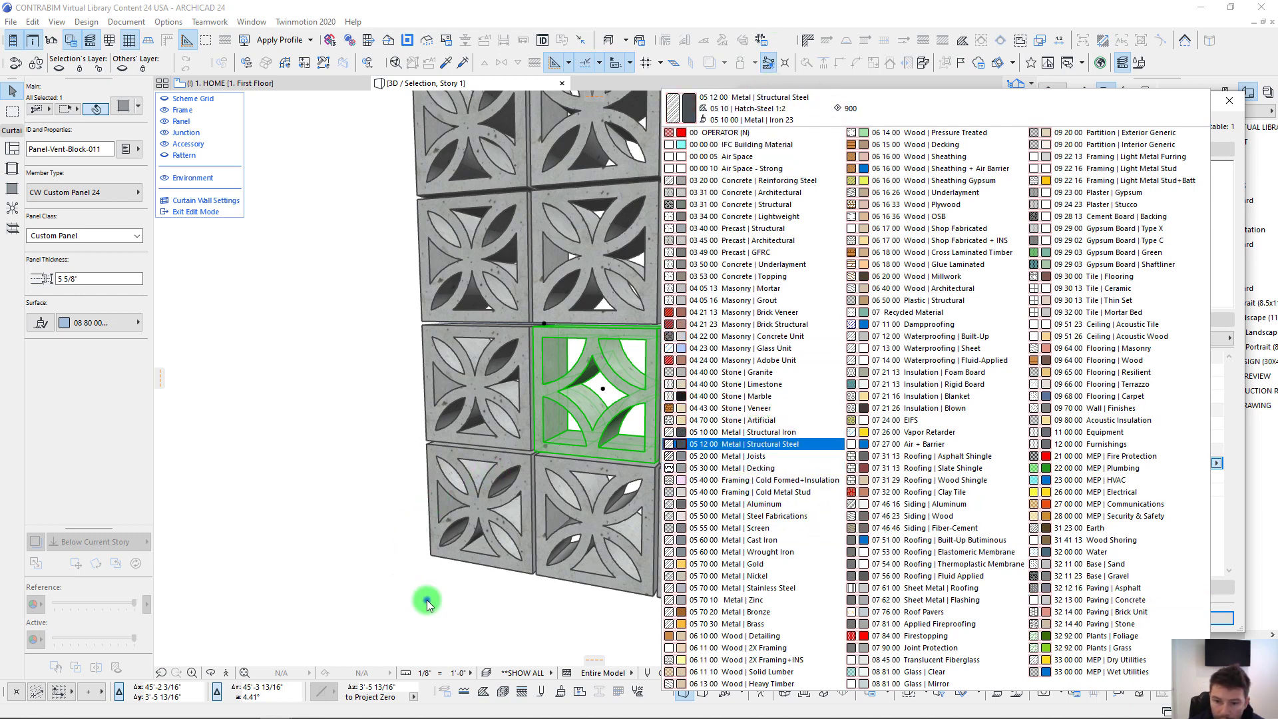
Step: Pick "09 91 00 | Paint | White Titanium 23" as the diamond panel's schematic surface, and try Override Surfaces off and on
{"action": "left_click", "coordinate": [1216, 489]}
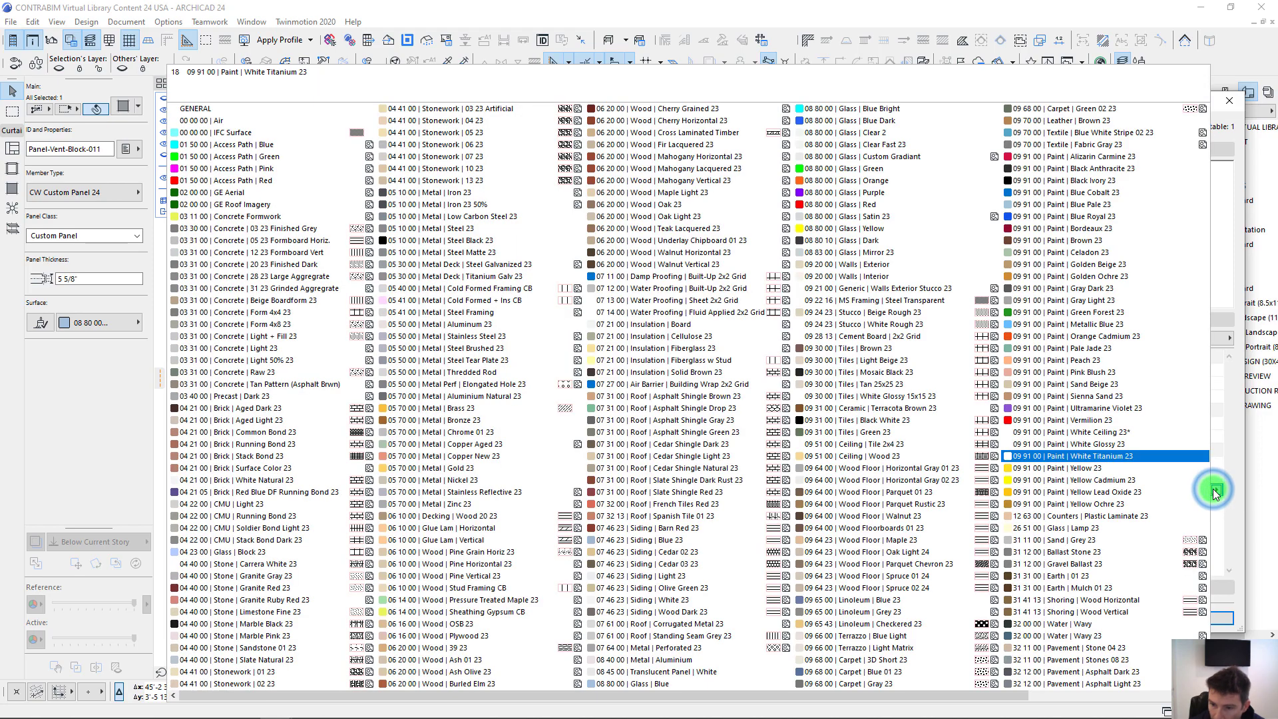
{"action": "left_click", "coordinate": [1108, 458]}
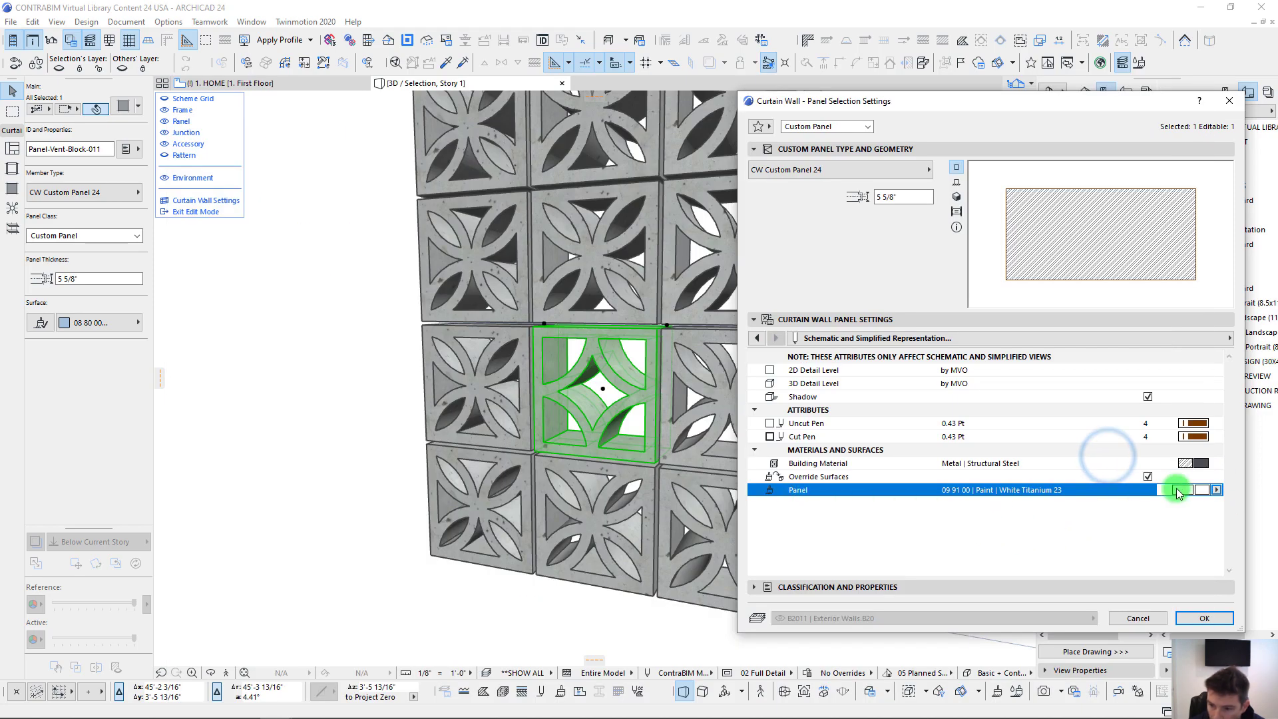
{"action": "left_click", "coordinate": [1148, 477]}
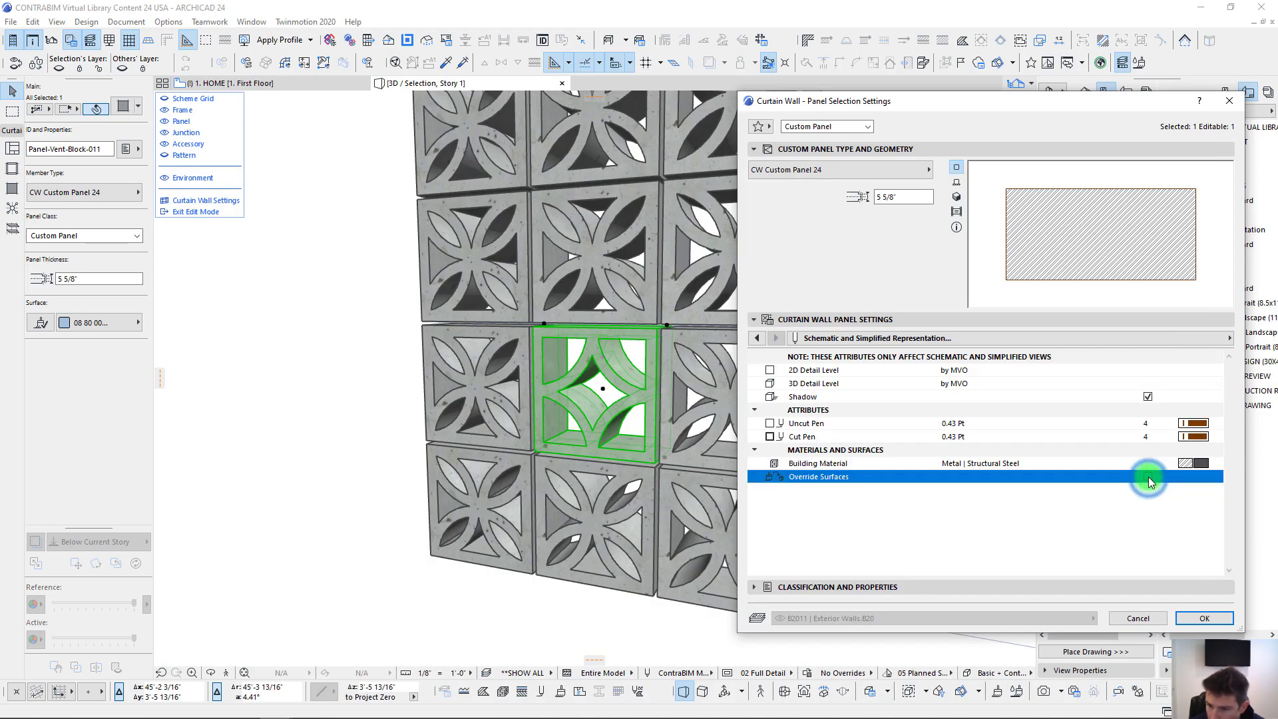
{"action": "left_click", "coordinate": [1149, 479]}
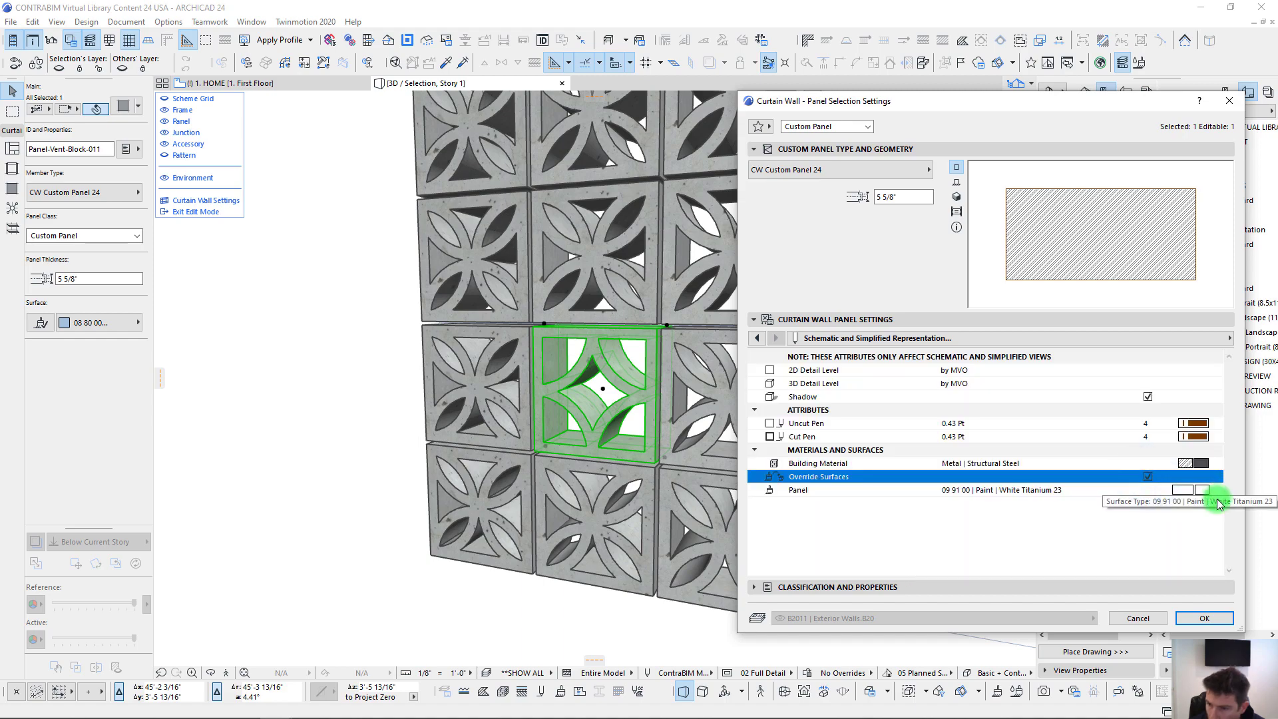
{"action": "left_click", "coordinate": [1208, 619]}
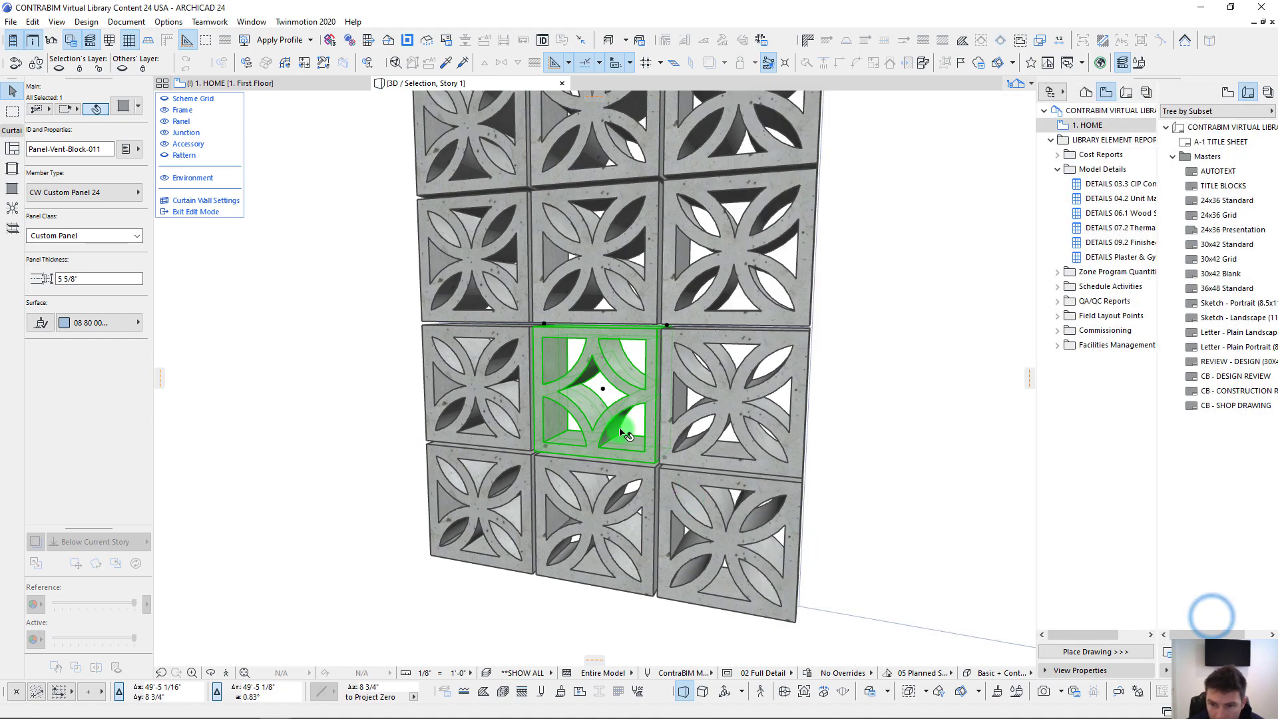
Step: Enable the diamond panel's actual surface override and assign it a white 09 91 00 paint
{"action": "middle_click_drag", "start_coordinate": [619, 431], "coordinate": [616, 433], "text": "shift"}
{"action": "scroll", "coordinate": [616, 434], "scroll_direction": "up", "scroll_amount": 3}
{"action": "left_click", "coordinate": [129, 108]}
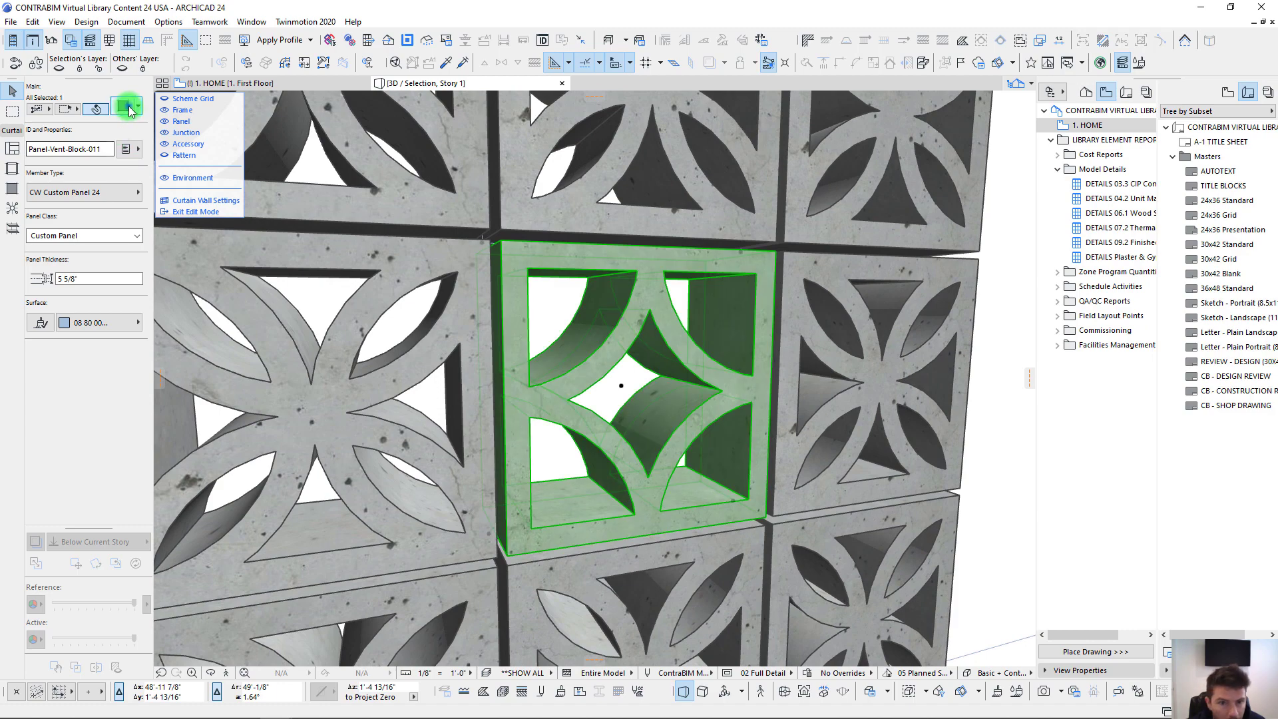
{"action": "left_click", "coordinate": [1229, 101]}
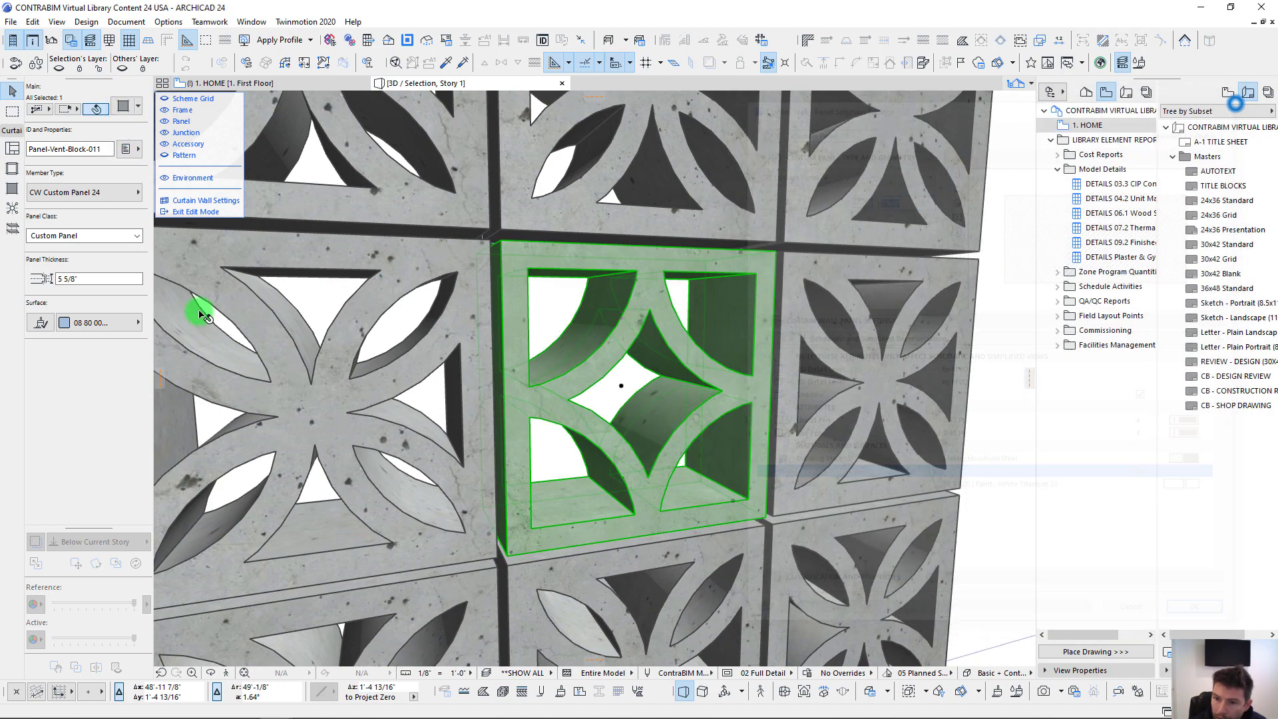
{"action": "left_click", "coordinate": [41, 323]}
{"action": "left_click", "coordinate": [101, 324]}
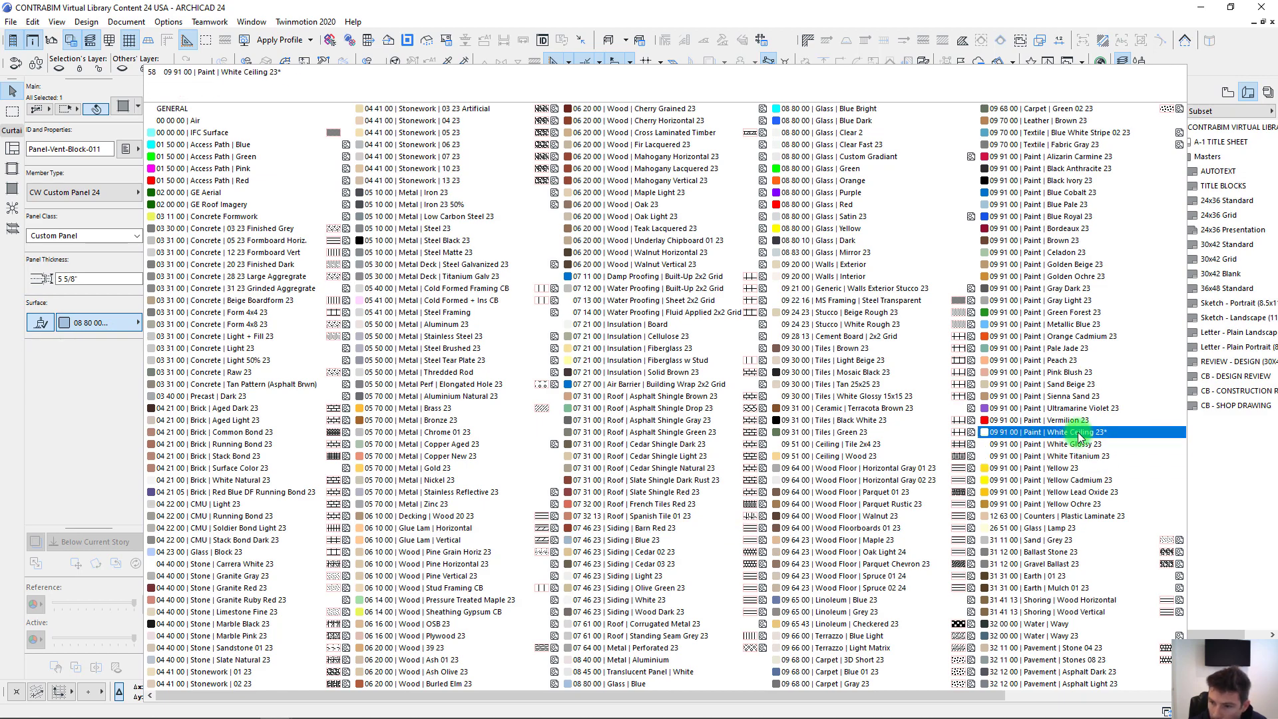
{"action": "left_click", "coordinate": [1077, 450]}
{"action": "scroll", "coordinate": [637, 470], "scroll_direction": "up", "scroll_amount": 2}
{"action": "scroll", "coordinate": [637, 470], "scroll_direction": "down", "scroll_amount": 8}
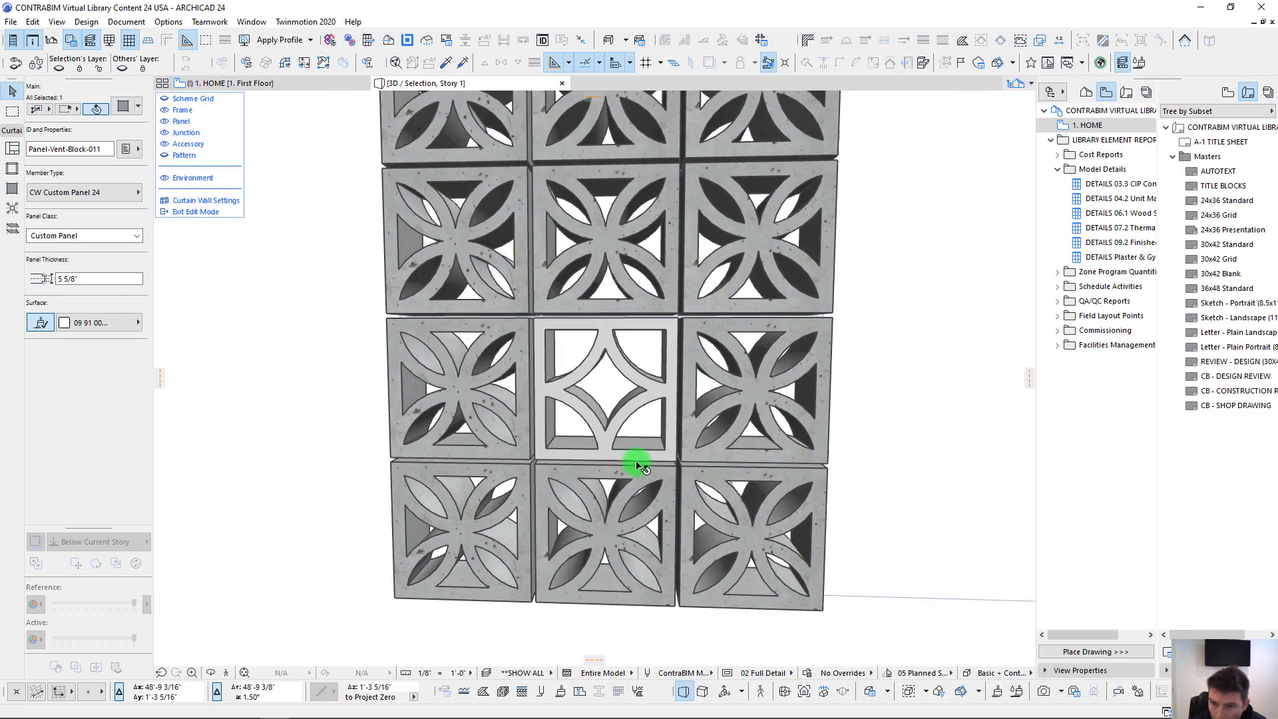
{"action": "scroll", "coordinate": [533, 415], "scroll_direction": "up", "scroll_amount": 3}
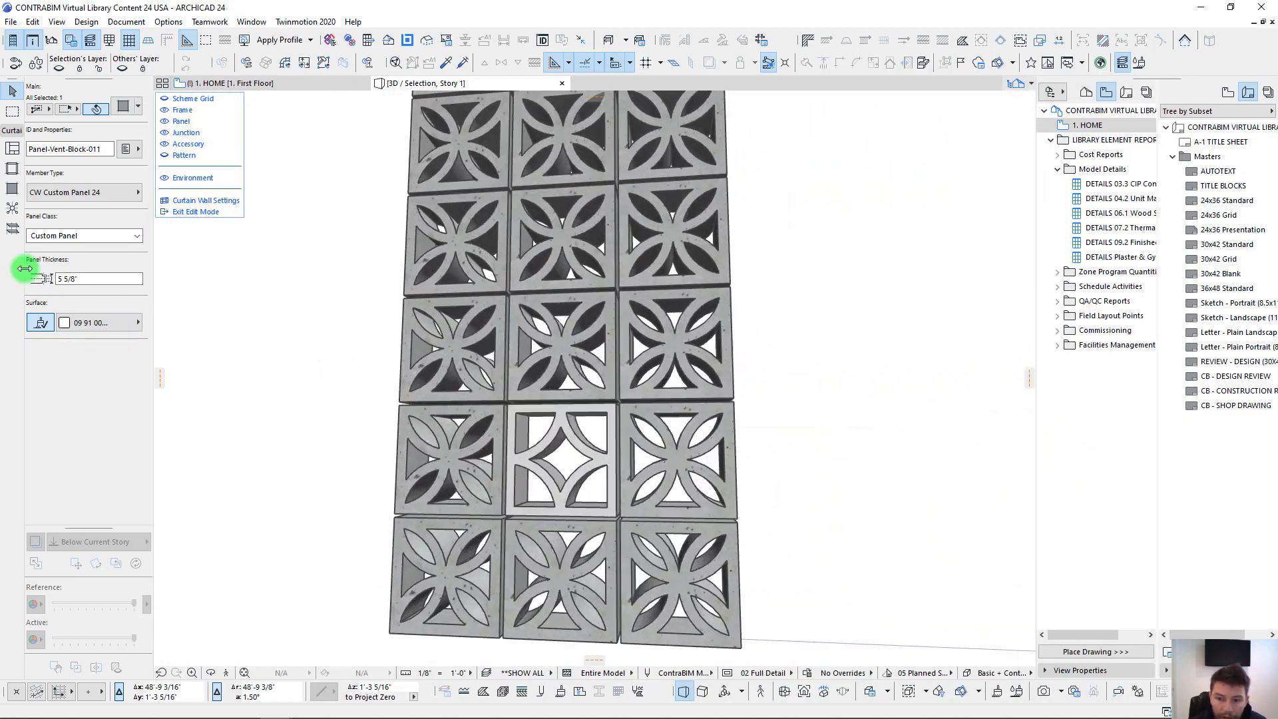
Step: Set the diamond panel's override surface to "09 91 00 | Paint | Orange Cadmium 23"
{"action": "left_click", "coordinate": [99, 323]}
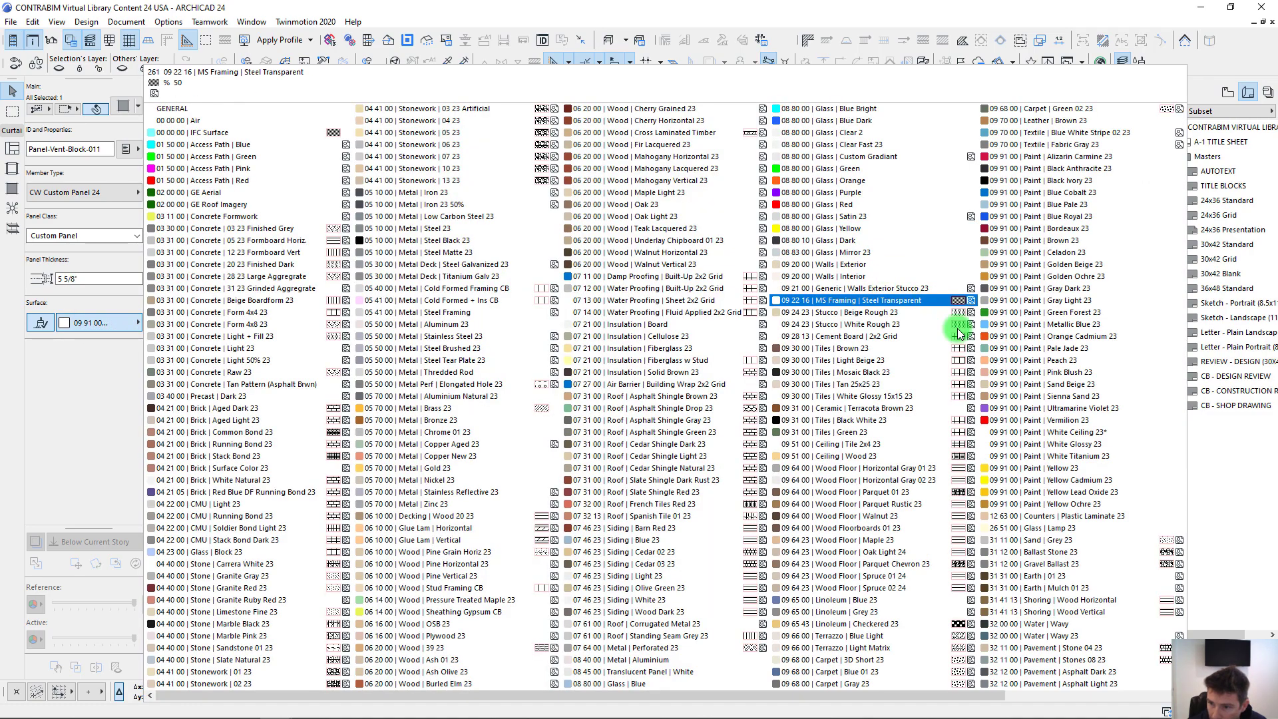
{"action": "left_click", "coordinate": [1039, 336]}
{"action": "scroll", "coordinate": [601, 365], "scroll_direction": "up", "scroll_amount": 5}
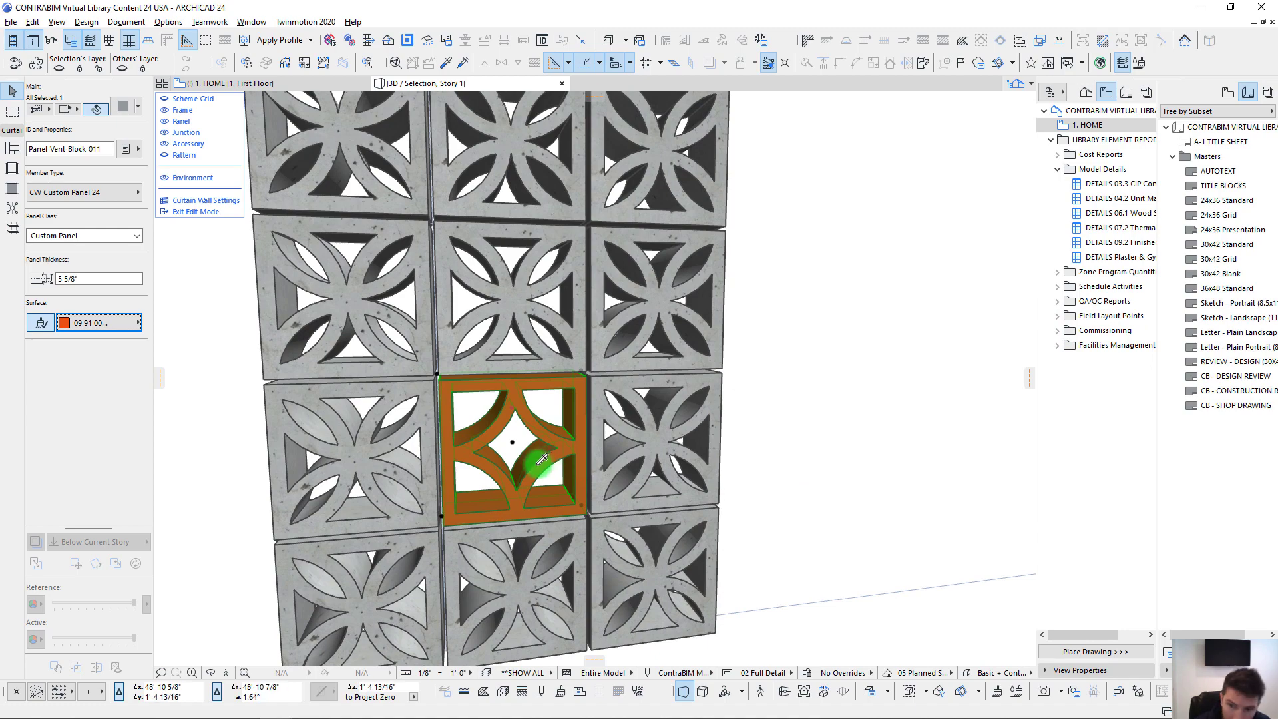
Step: Transfer the orange diamond panel's settings to the panels above it in the second column, up to the second row from the top
{"action": "left_click", "coordinate": [542, 459], "text": "alt"}
{"action": "left_click", "coordinate": [524, 304], "text": "ctrl+alt"}
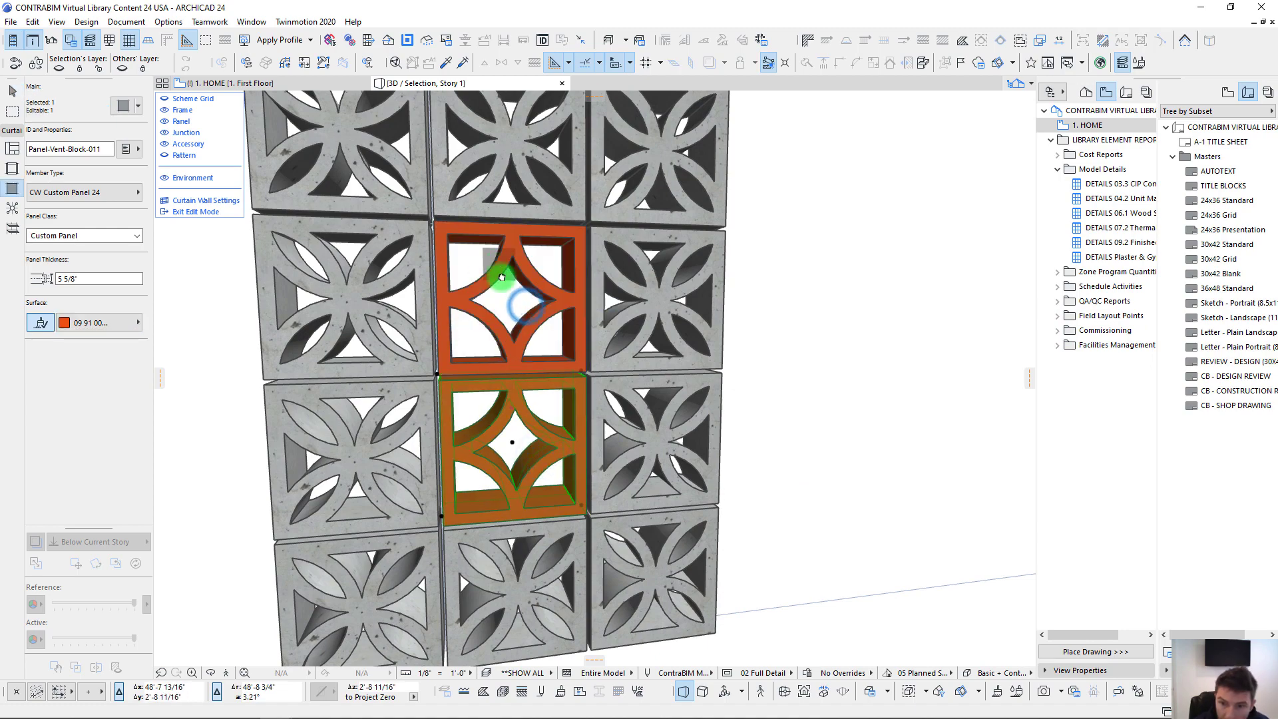
{"action": "middle_click_drag", "start_coordinate": [501, 276], "coordinate": [527, 362]}
{"action": "left_click", "coordinate": [527, 309], "text": "ctrl+alt"}
{"action": "left_click", "coordinate": [525, 176], "text": "ctrl+alt"}
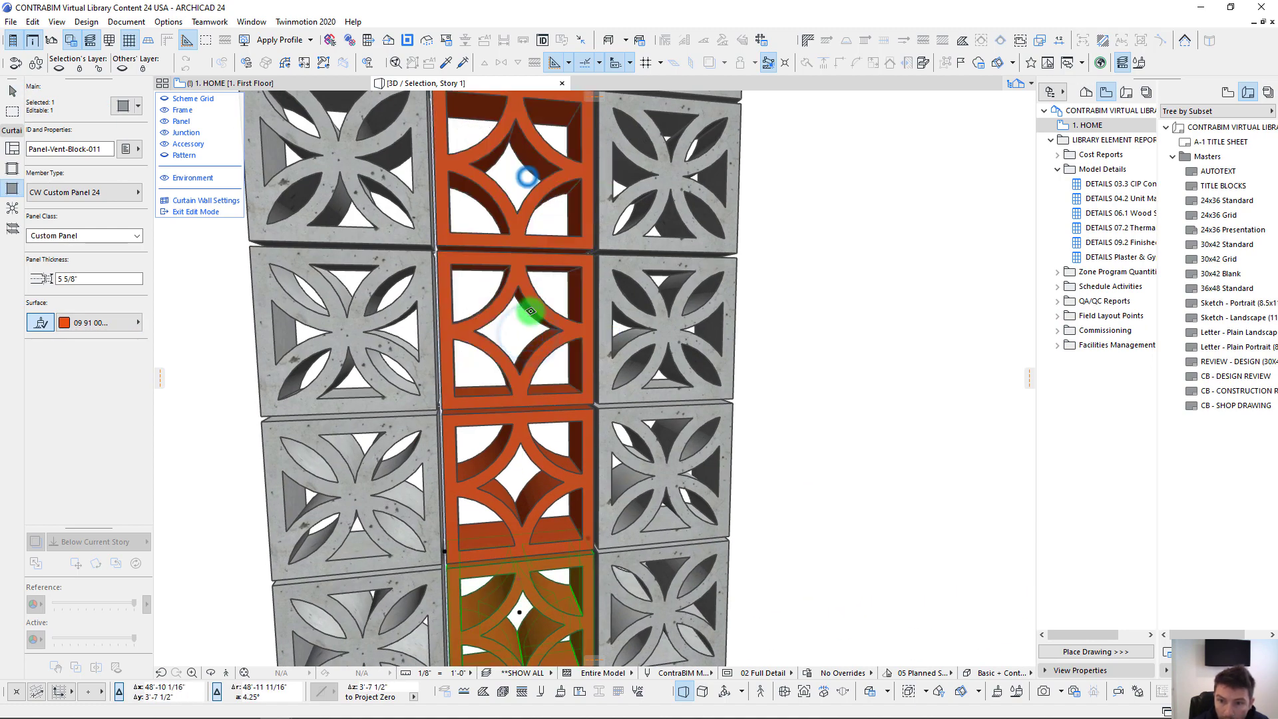
{"action": "scroll", "coordinate": [530, 310], "scroll_direction": "down", "scroll_amount": 8}
{"action": "scroll", "coordinate": [584, 297], "scroll_direction": "up", "scroll_amount": 2}
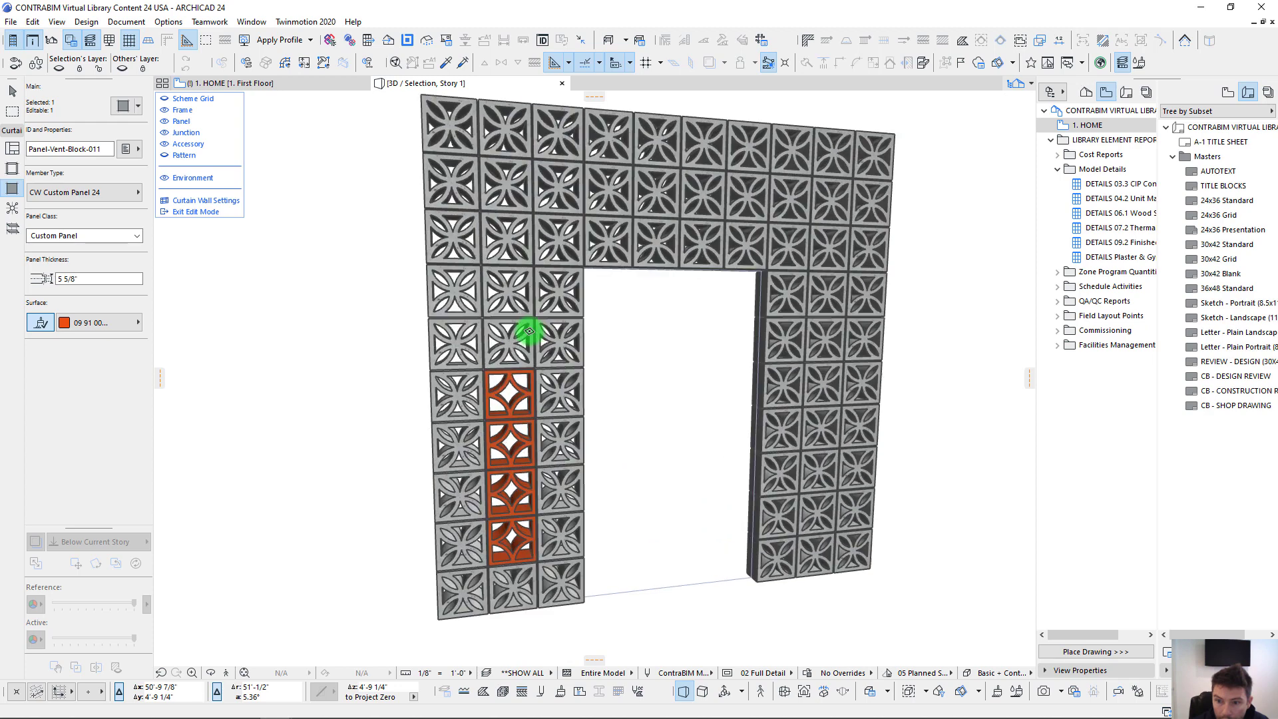
{"action": "left_click", "coordinate": [509, 289], "text": "ctrl+alt"}
{"action": "left_click", "coordinate": [509, 241], "text": "ctrl+alt"}
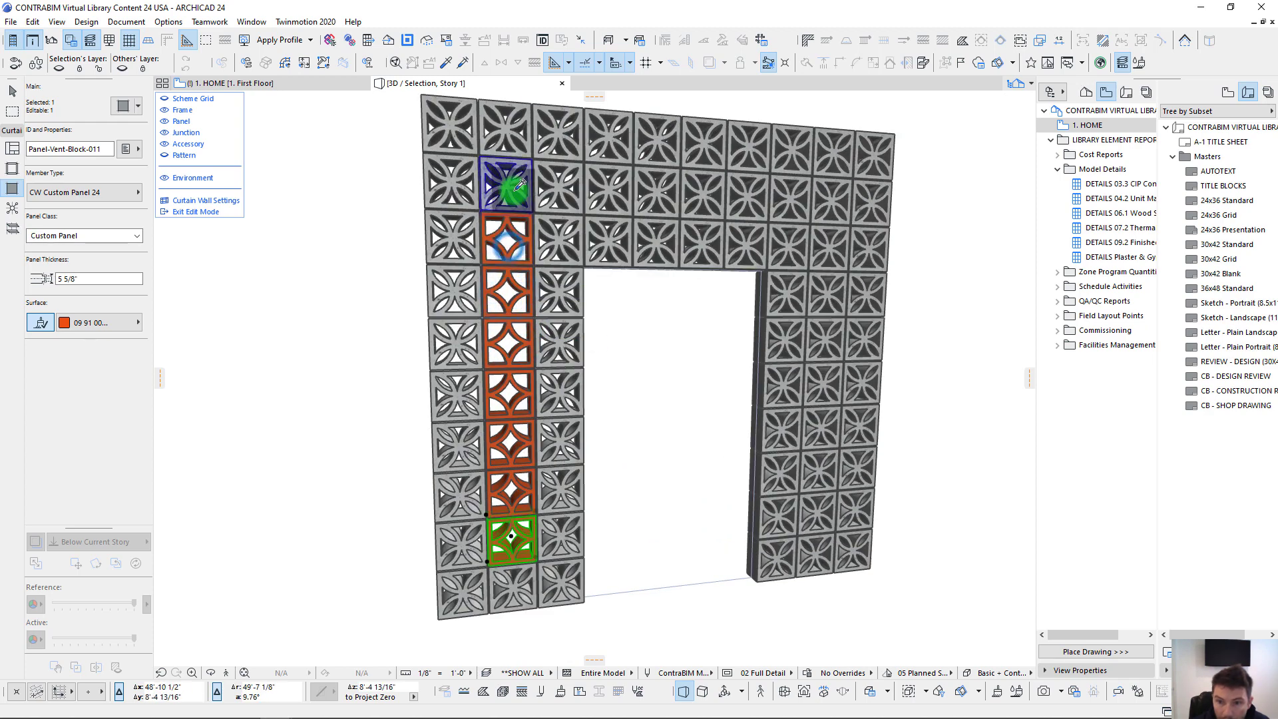
{"action": "left_click", "coordinate": [520, 183], "text": "ctrl+alt"}
Step: Transfer the orange diamond settings along the second row, down the opposite second column and to the remaining base panel, and leave curtain wall editing
{"action": "left_click", "coordinate": [561, 187], "text": "ctrl+alt"}
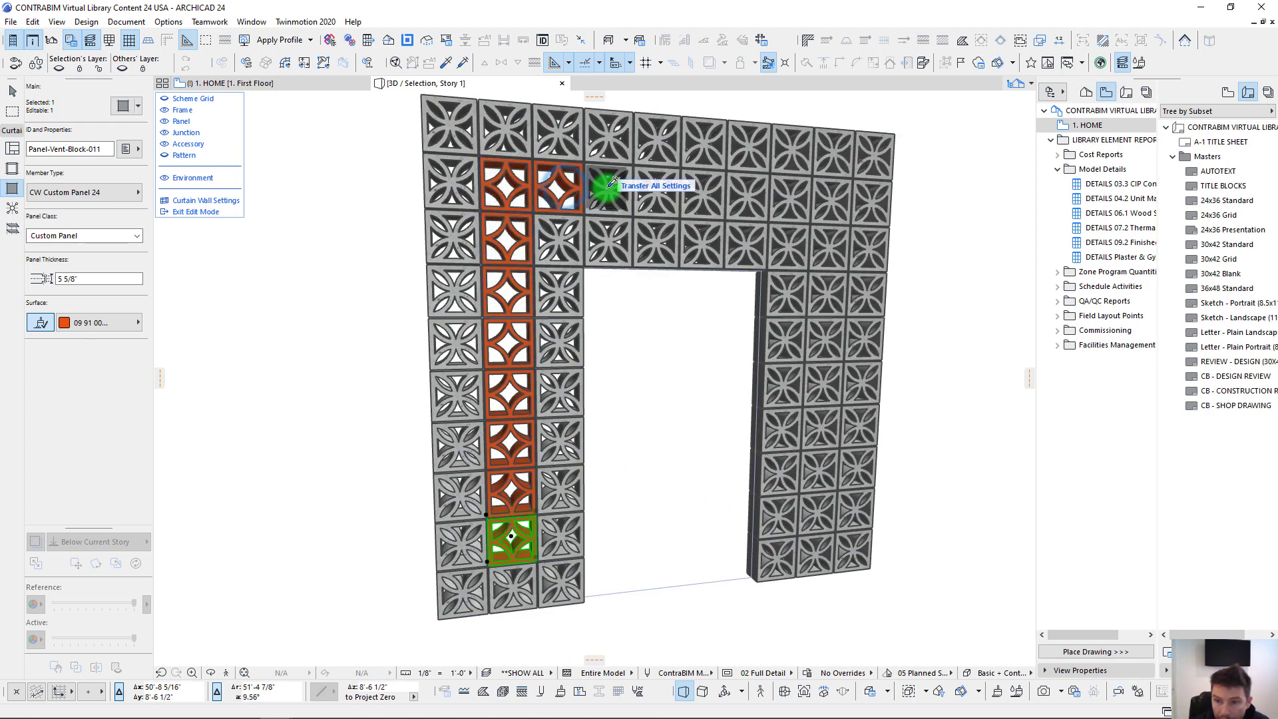
{"action": "left_click", "coordinate": [608, 185], "text": "ctrl+alt"}
{"action": "left_click", "coordinate": [666, 185], "text": "ctrl+alt"}
{"action": "left_click", "coordinate": [702, 192], "text": "ctrl+alt"}
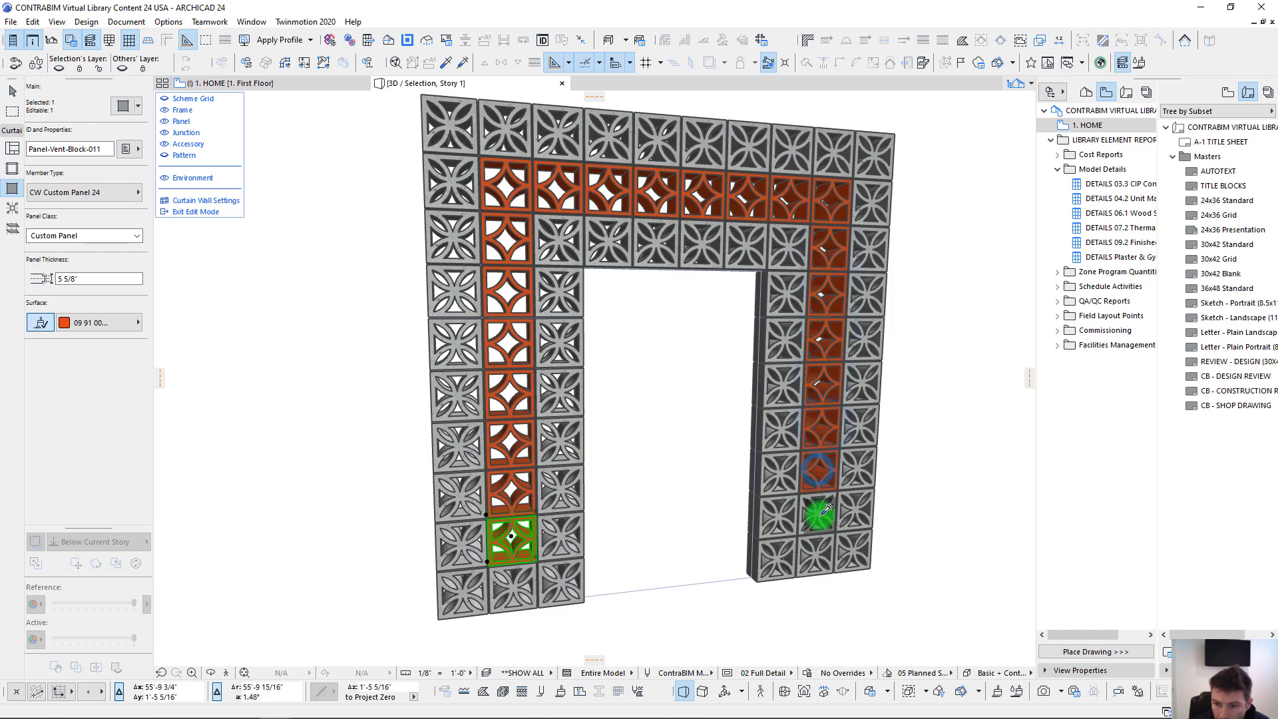
{"action": "left_click", "coordinate": [516, 587], "text": "ctrl+alt"}
{"action": "scroll", "coordinate": [623, 502], "scroll_direction": "down", "scroll_amount": 2}
{"action": "middle_click_drag", "start_coordinate": [678, 479], "coordinate": [549, 515], "text": "shift"}
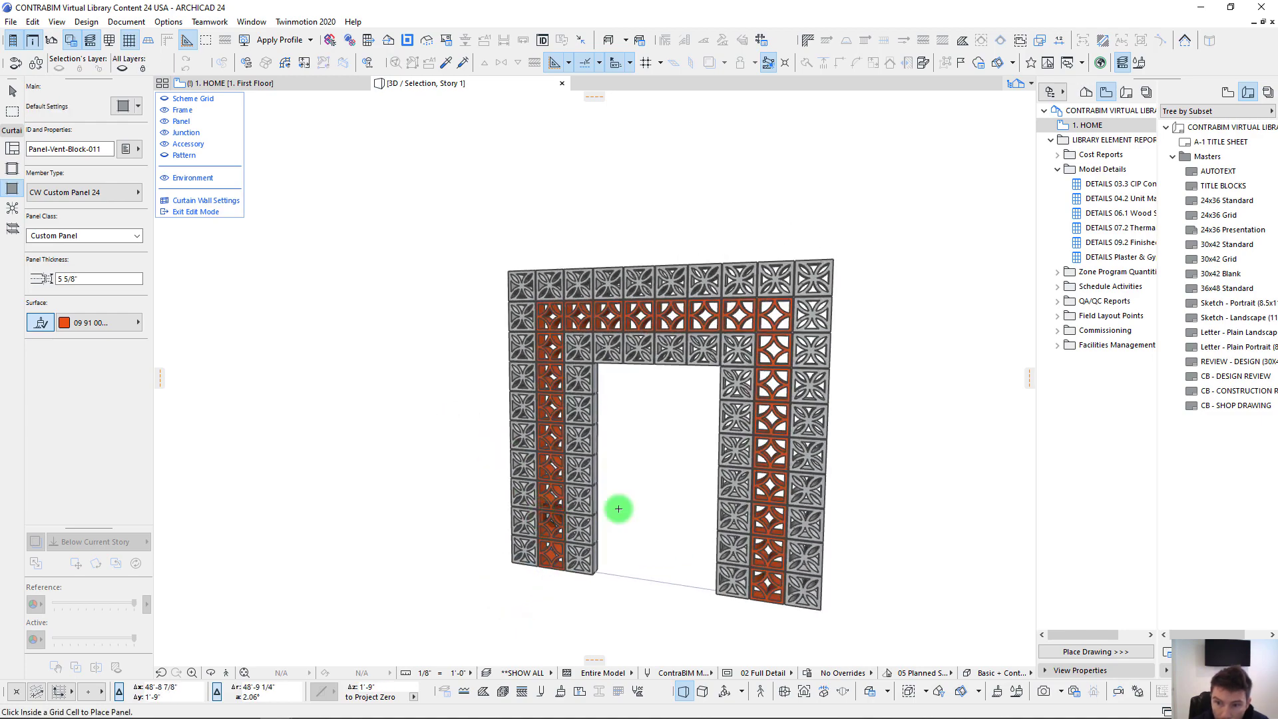
{"action": "key", "text": "Escape"}
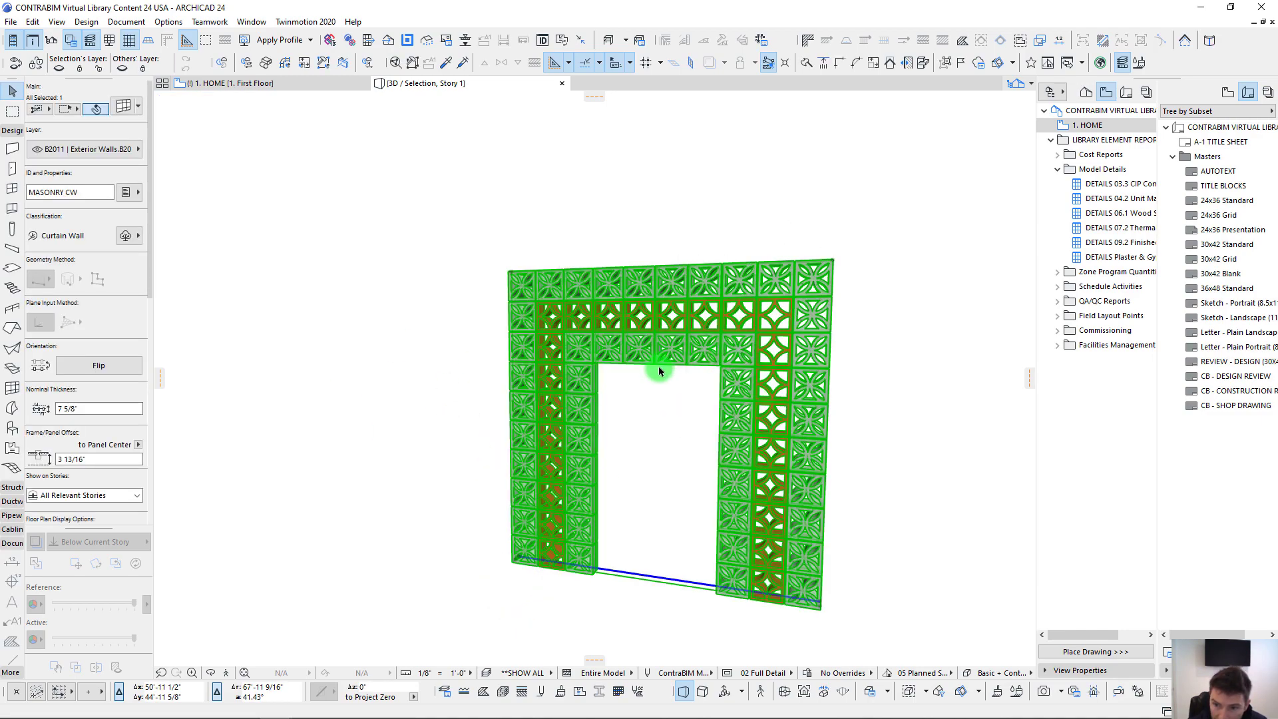
Step: Draw a marquee about 81' by 47' around all the sample walls on the floor plan and show its contents in 3D
{"action": "scroll", "coordinate": [606, 397], "scroll_direction": "up", "scroll_amount": 5}
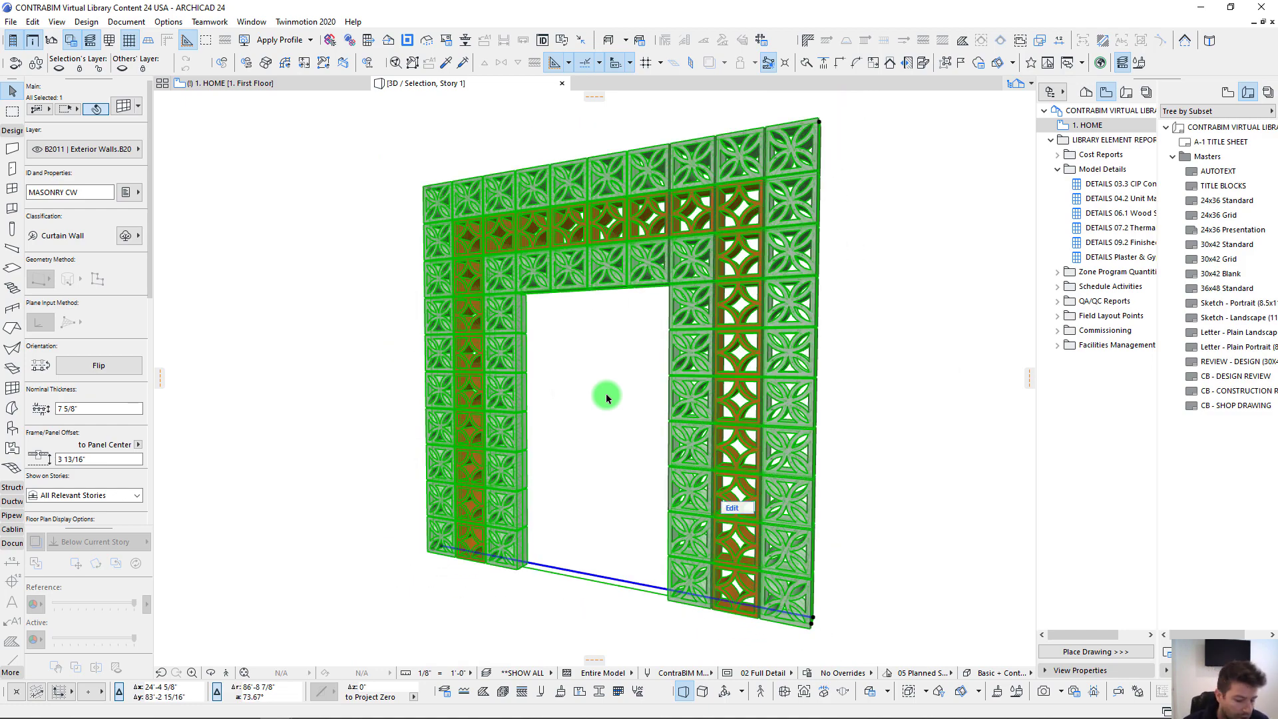
{"action": "key", "text": "F2"}
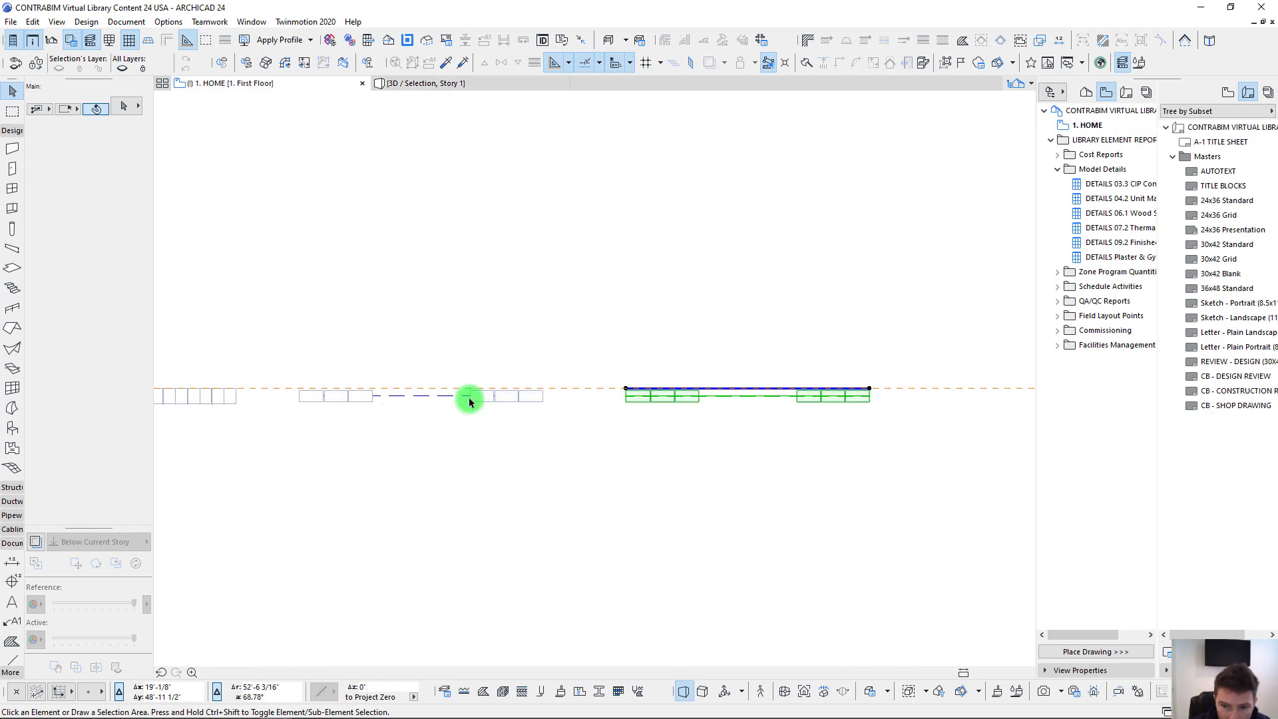
{"action": "key", "text": "Escape"}
{"action": "scroll", "coordinate": [563, 504], "scroll_direction": "down", "scroll_amount": 8}
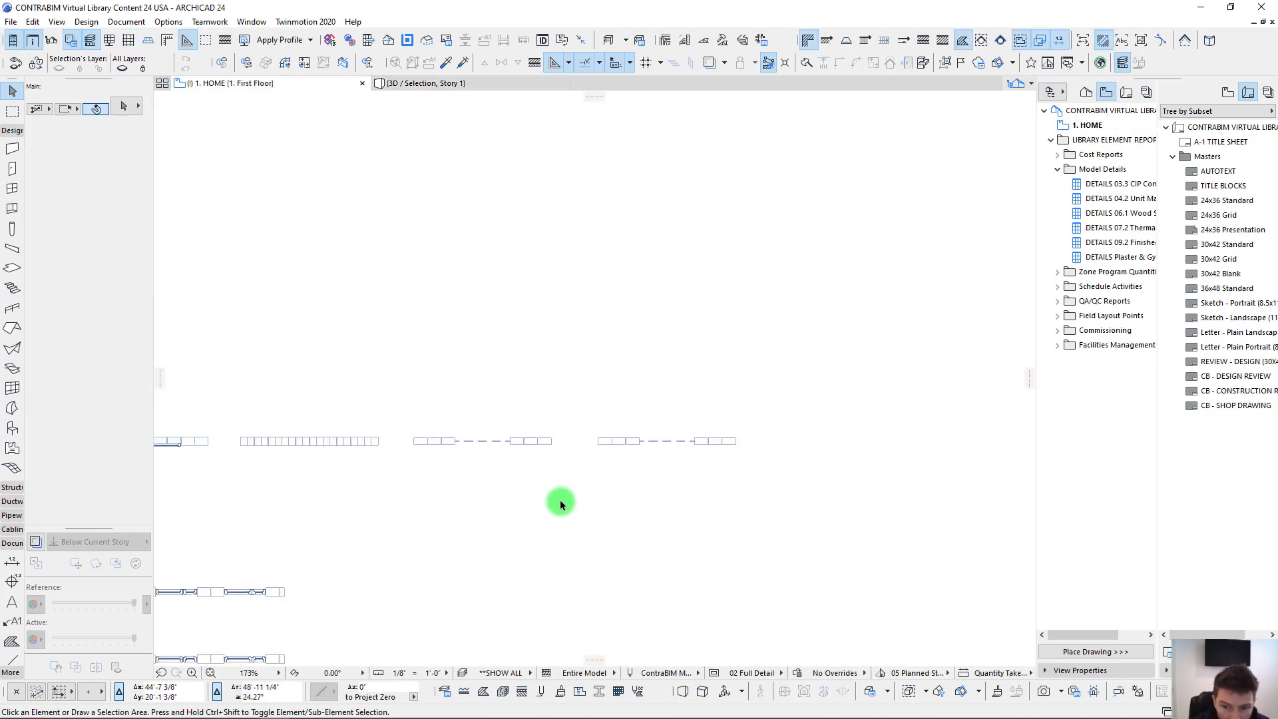
{"action": "middle_click_drag", "start_coordinate": [558, 509], "coordinate": [628, 268]}
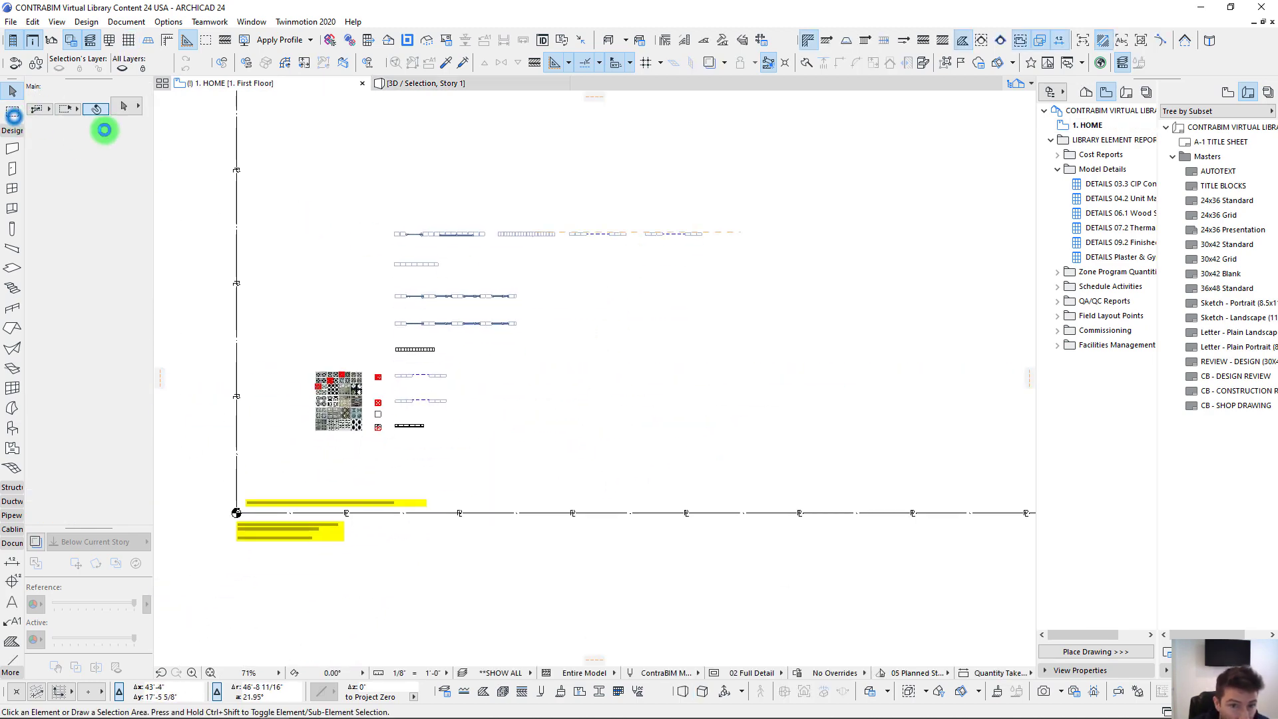
{"action": "left_click", "coordinate": [12, 115]}
{"action": "left_click", "coordinate": [301, 203]}
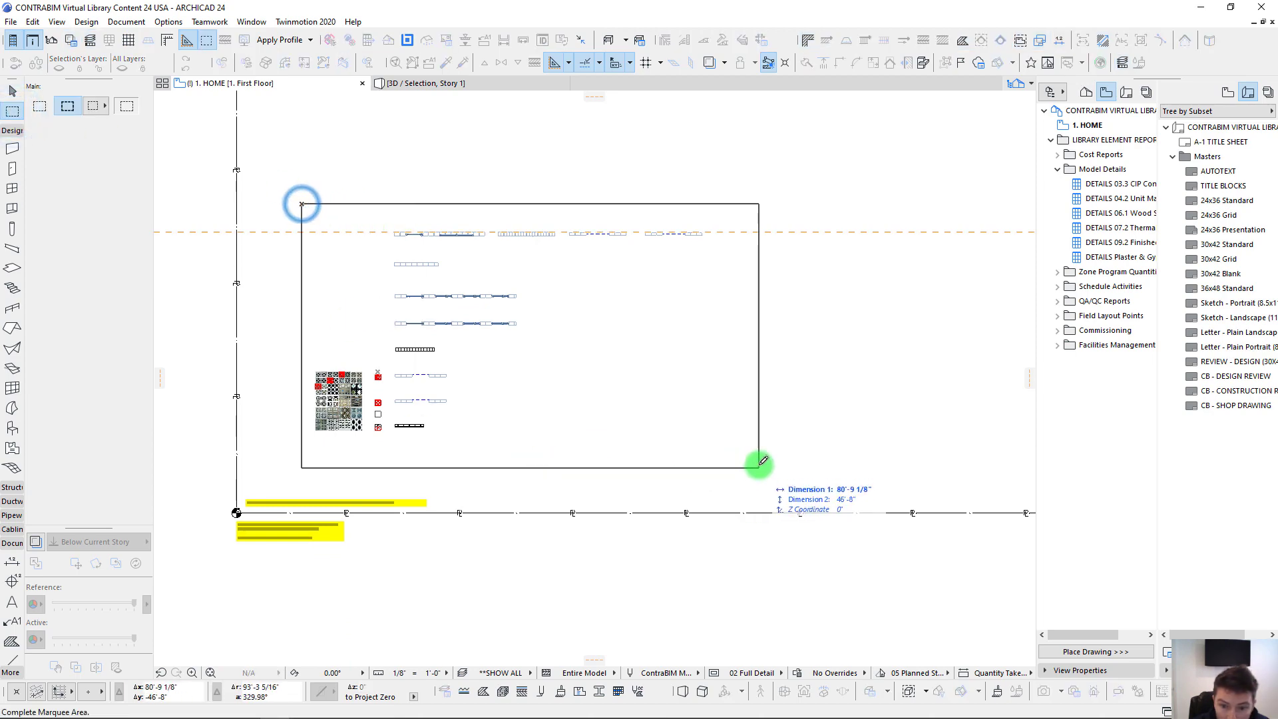
{"action": "left_click", "coordinate": [756, 465]}
{"action": "key", "text": "F5"}
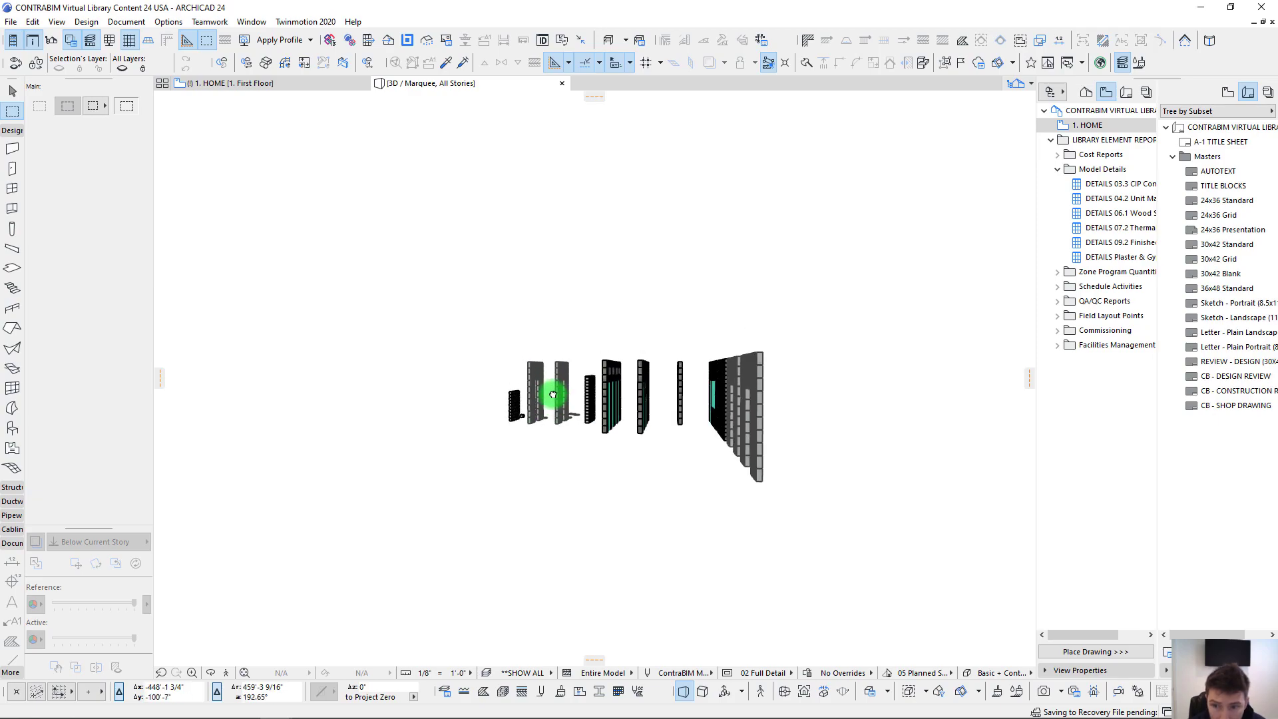
Step: Select the running-bond masonry curtain wall beside the stacked-block wall with the door and window in 3D
{"action": "scroll", "coordinate": [553, 394], "scroll_direction": "up", "scroll_amount": 10}
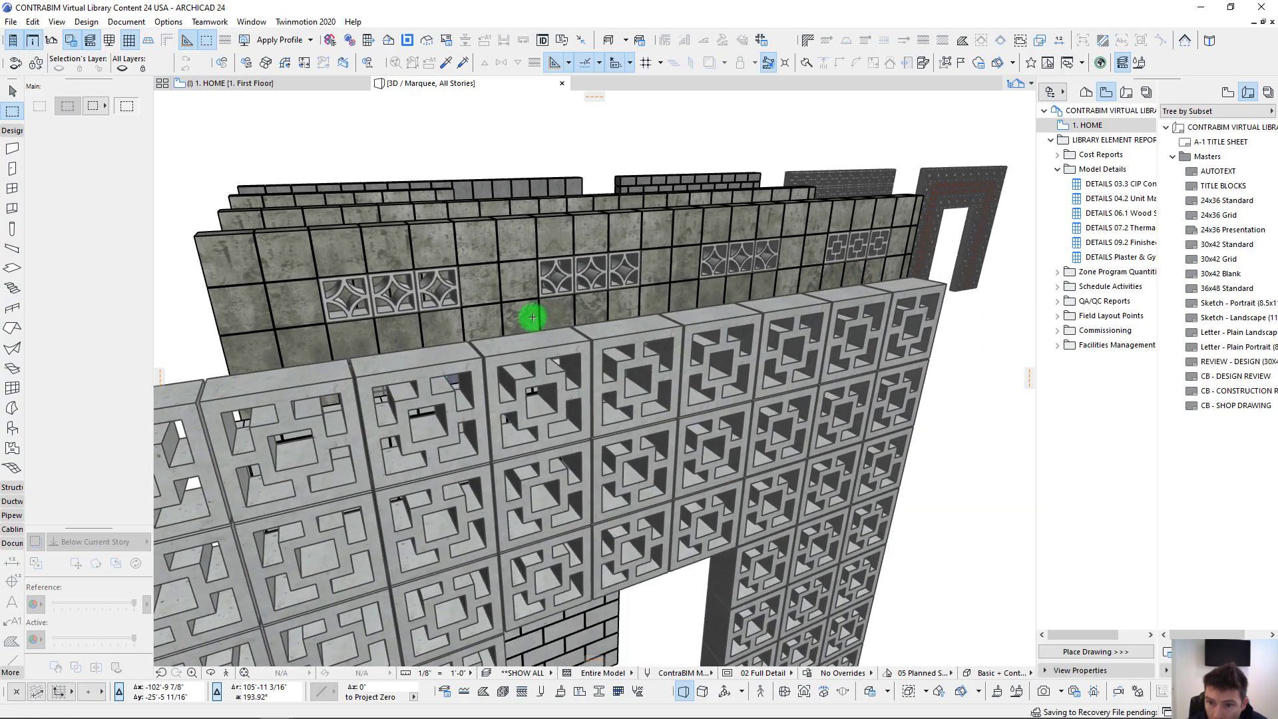
{"action": "scroll", "coordinate": [574, 330], "scroll_direction": "down", "scroll_amount": 3}
{"action": "middle_click_drag", "start_coordinate": [573, 331], "coordinate": [622, 371]}
{"action": "scroll", "coordinate": [635, 410], "scroll_direction": "up", "scroll_amount": 6}
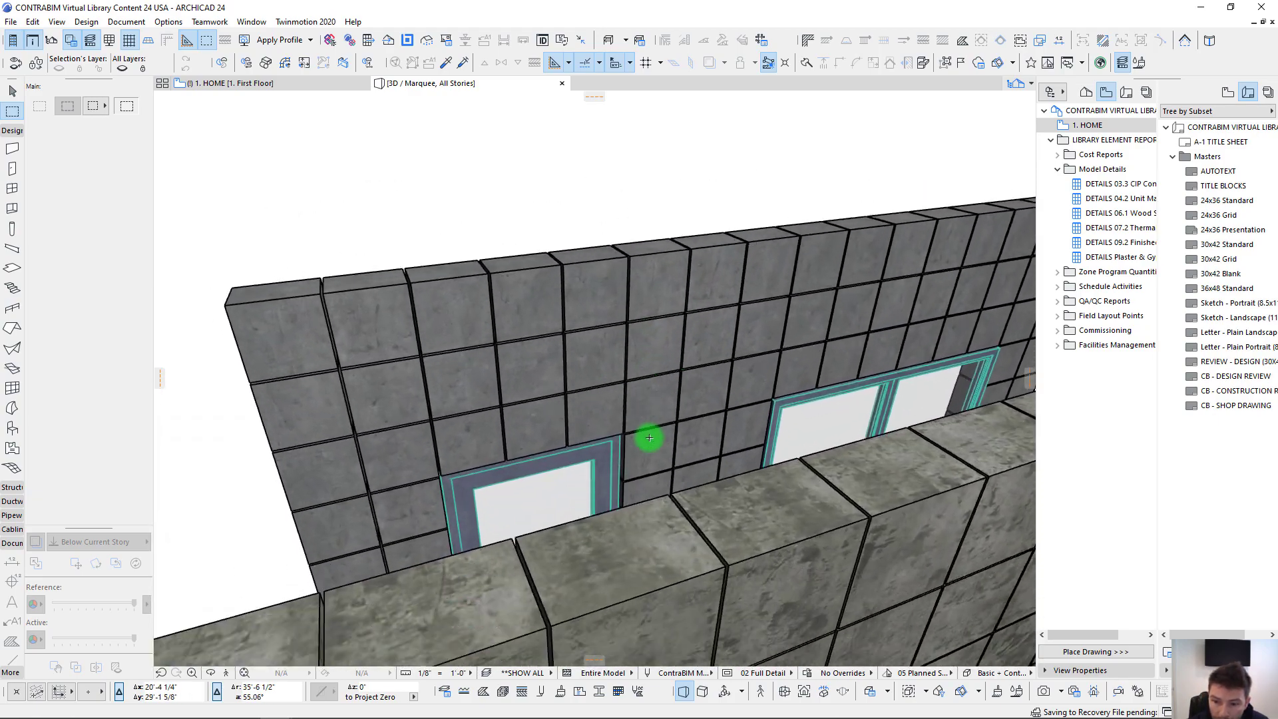
{"action": "middle_click_drag", "start_coordinate": [650, 438], "coordinate": [666, 318], "text": "shift"}
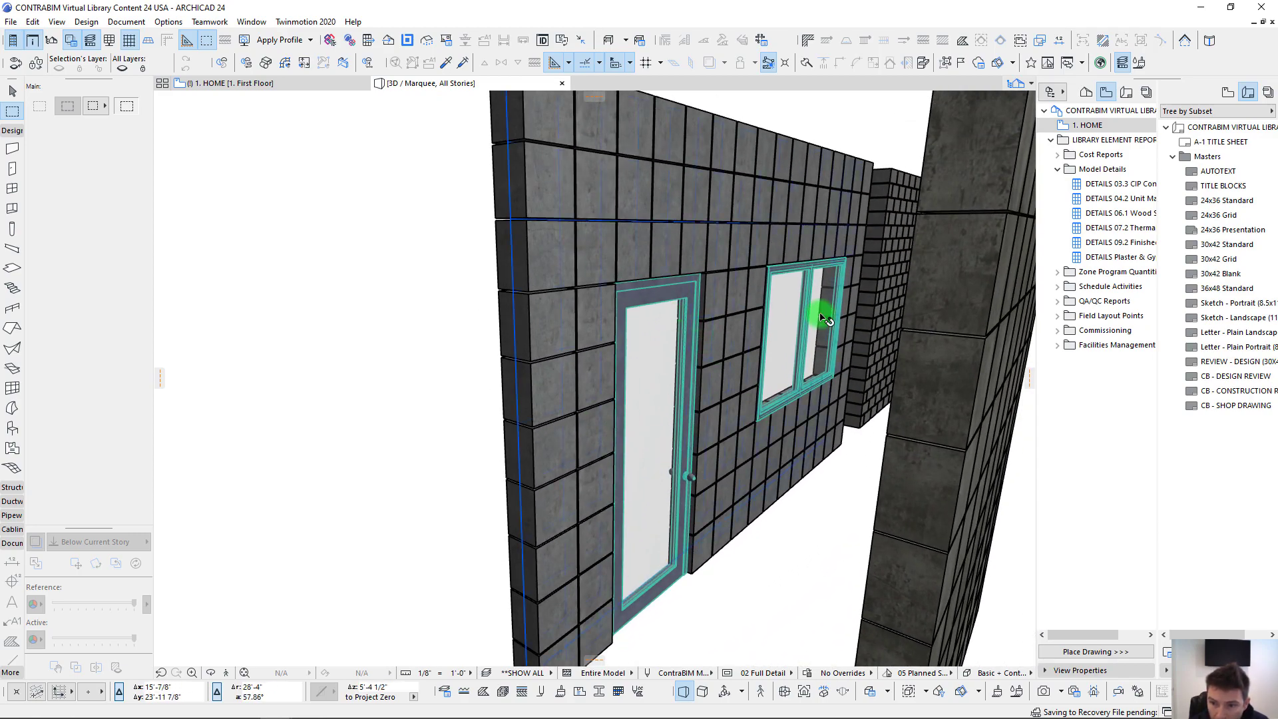
{"action": "middle_click_drag", "start_coordinate": [825, 319], "coordinate": [590, 331], "text": "shift"}
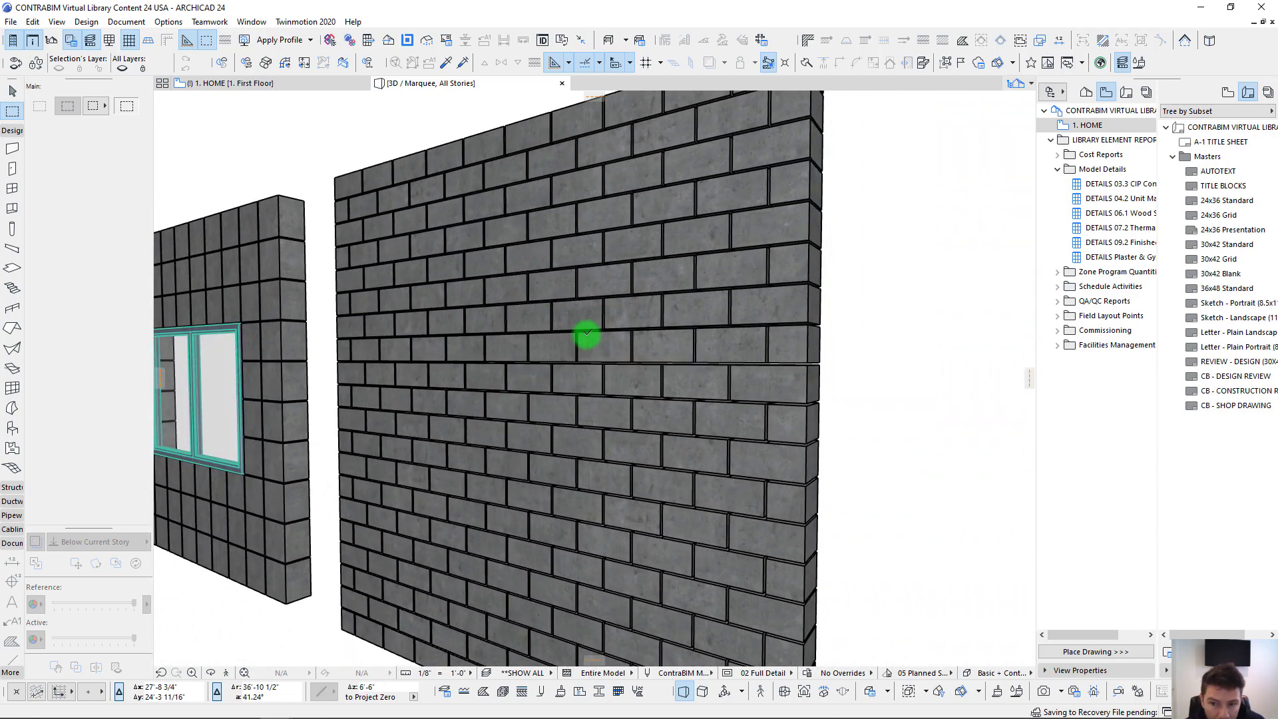
{"action": "left_click", "coordinate": [586, 332]}
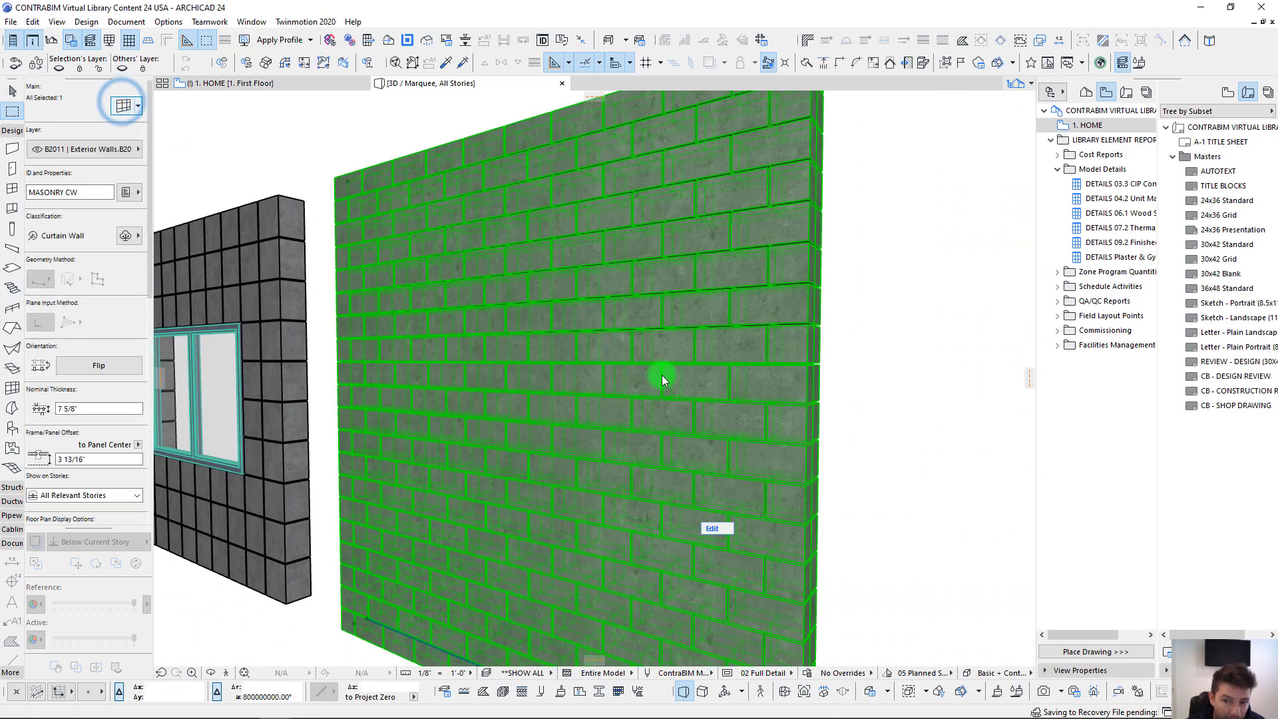
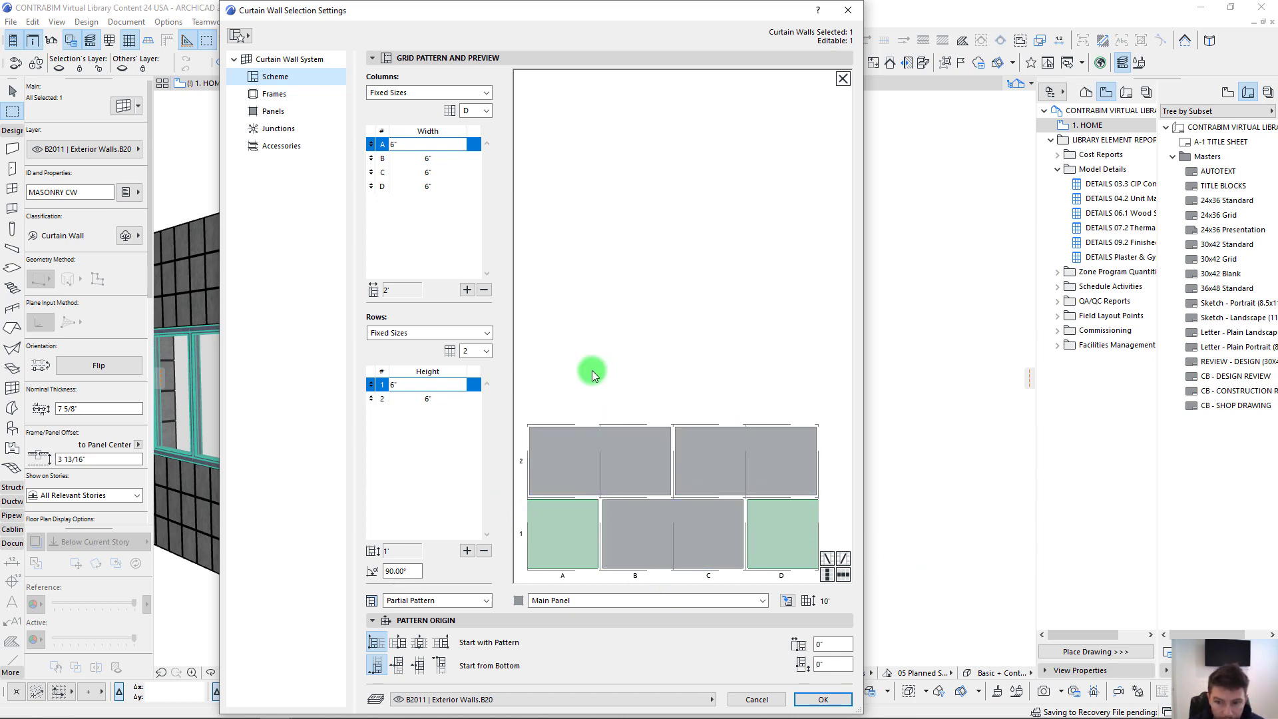
Step: Set the height of row 2 in the running-bond curtain wall's grid pattern to 4" and apply the settings
{"action": "left_click", "coordinate": [446, 399]}
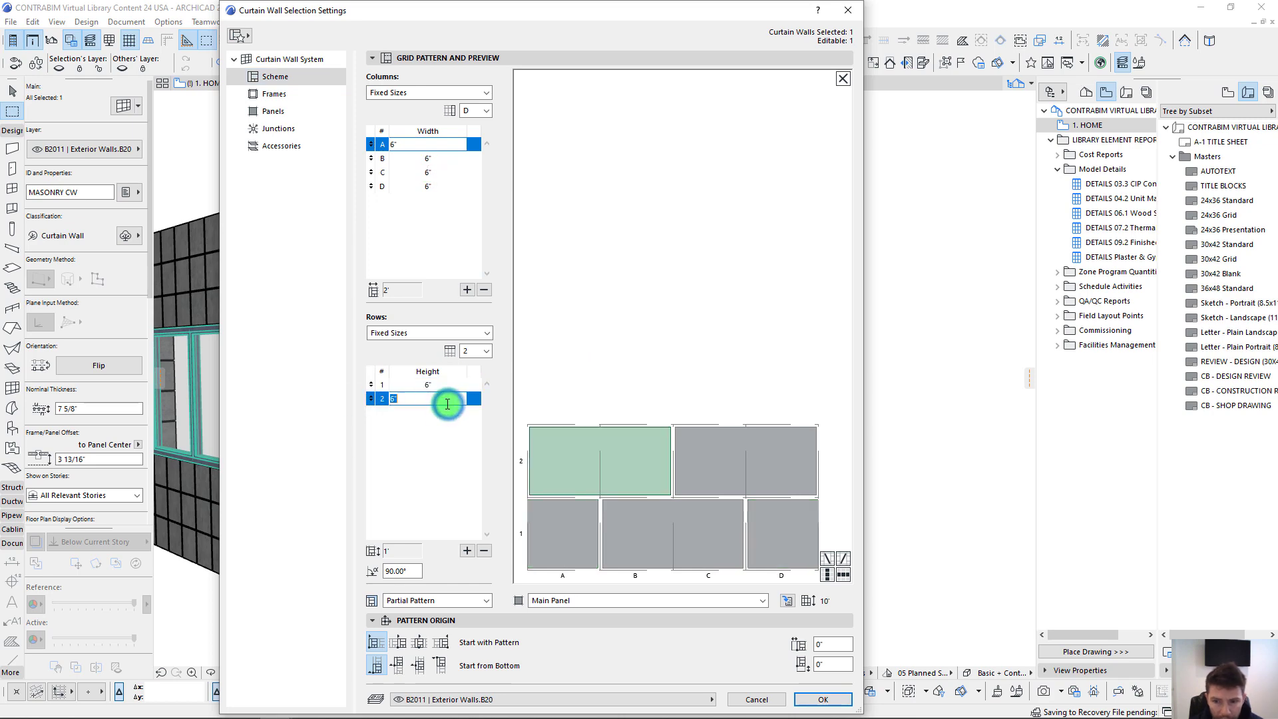
{"action": "type", "text": "4\""}
{"action": "left_click", "coordinate": [370, 451]}
{"action": "left_click", "coordinate": [819, 698]}
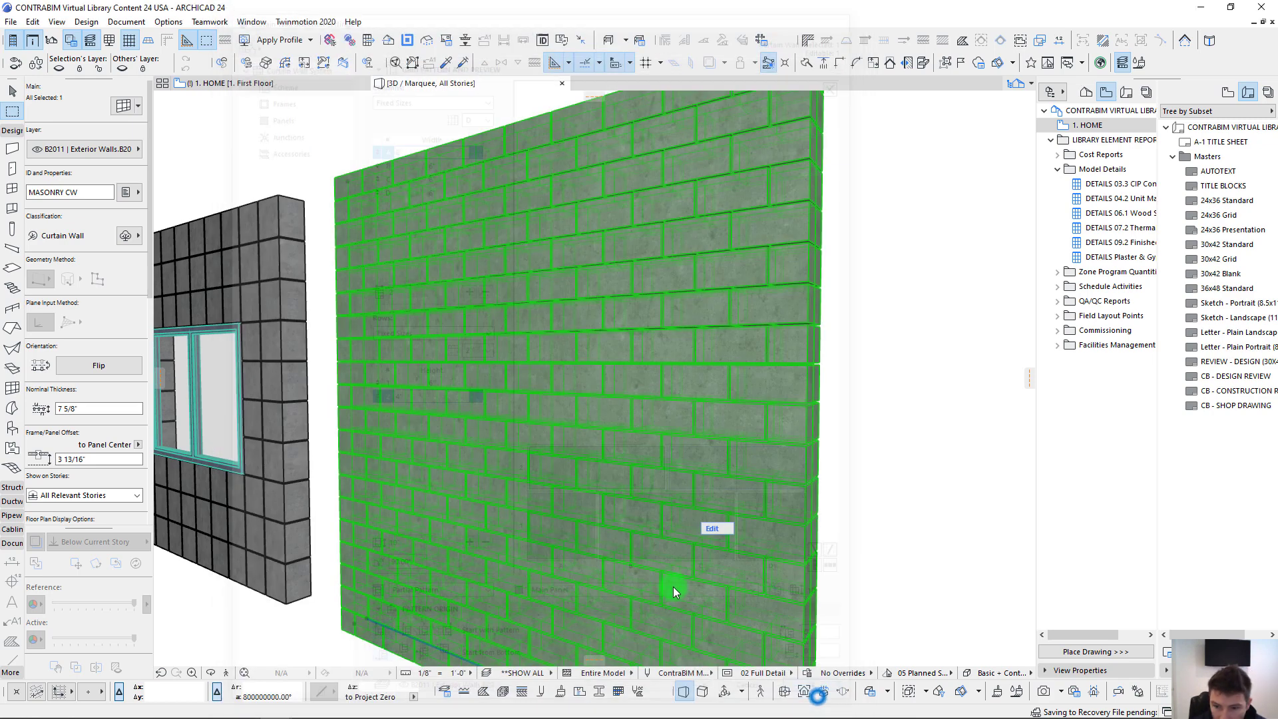
Step: Open the selection settings of the square-pattern breeze block curtain wall with the doorway opening
{"action": "left_click", "coordinate": [483, 389]}
{"action": "middle_click_drag", "start_coordinate": [482, 388], "coordinate": [345, 266], "text": "shift"}
{"action": "scroll", "coordinate": [346, 266], "scroll_direction": "down", "scroll_amount": 3}
{"action": "middle_click_drag", "start_coordinate": [432, 301], "coordinate": [433, 299], "text": "shift"}
{"action": "scroll", "coordinate": [432, 300], "scroll_direction": "down", "scroll_amount": 2}
{"action": "scroll", "coordinate": [432, 301], "scroll_direction": "down", "scroll_amount": 3}
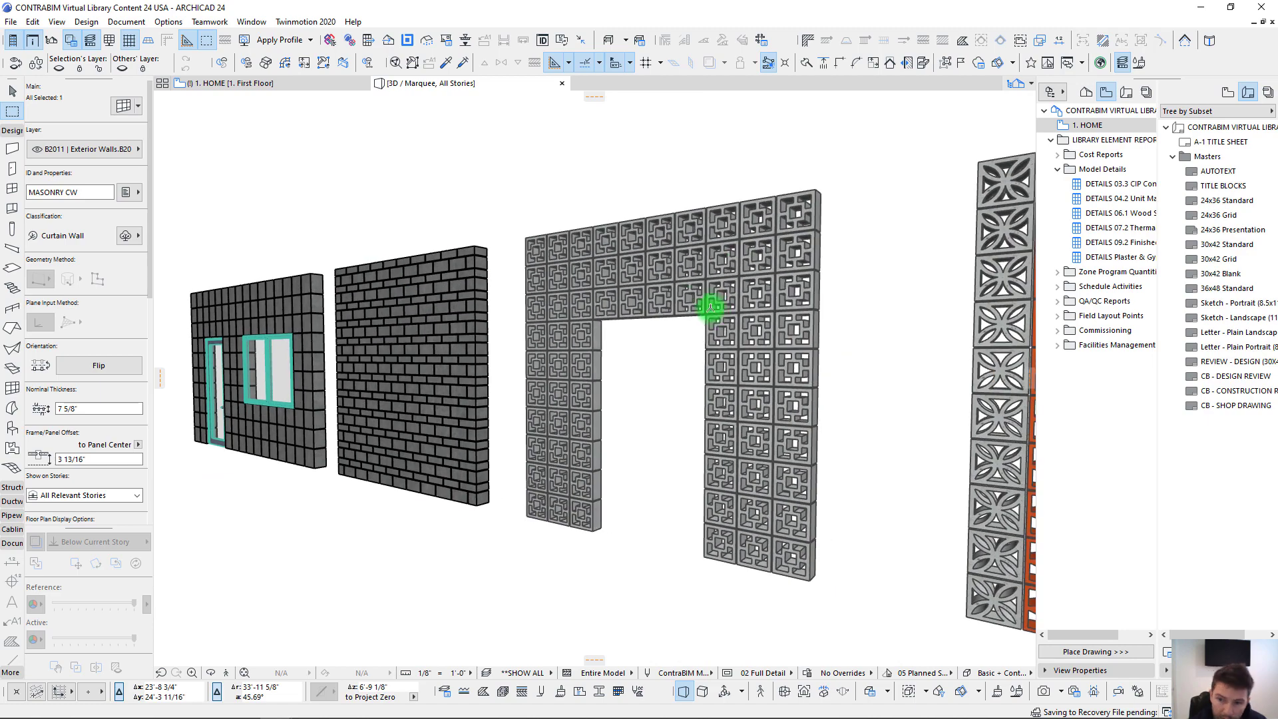
{"action": "key", "text": "Escape"}
{"action": "left_click", "coordinate": [648, 270]}
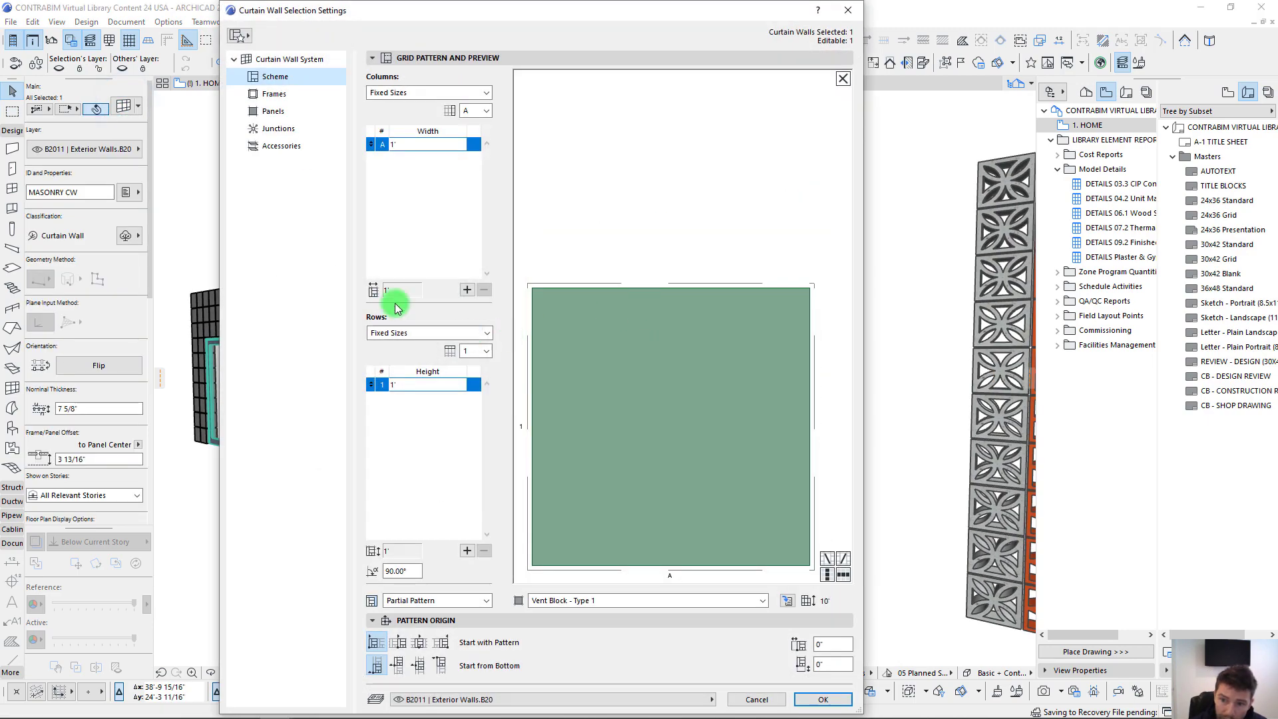
Step: Examine the Vent Block - Type 1 panel class and its available panel types, and close the settings unchanged
{"action": "left_click", "coordinate": [272, 111]}
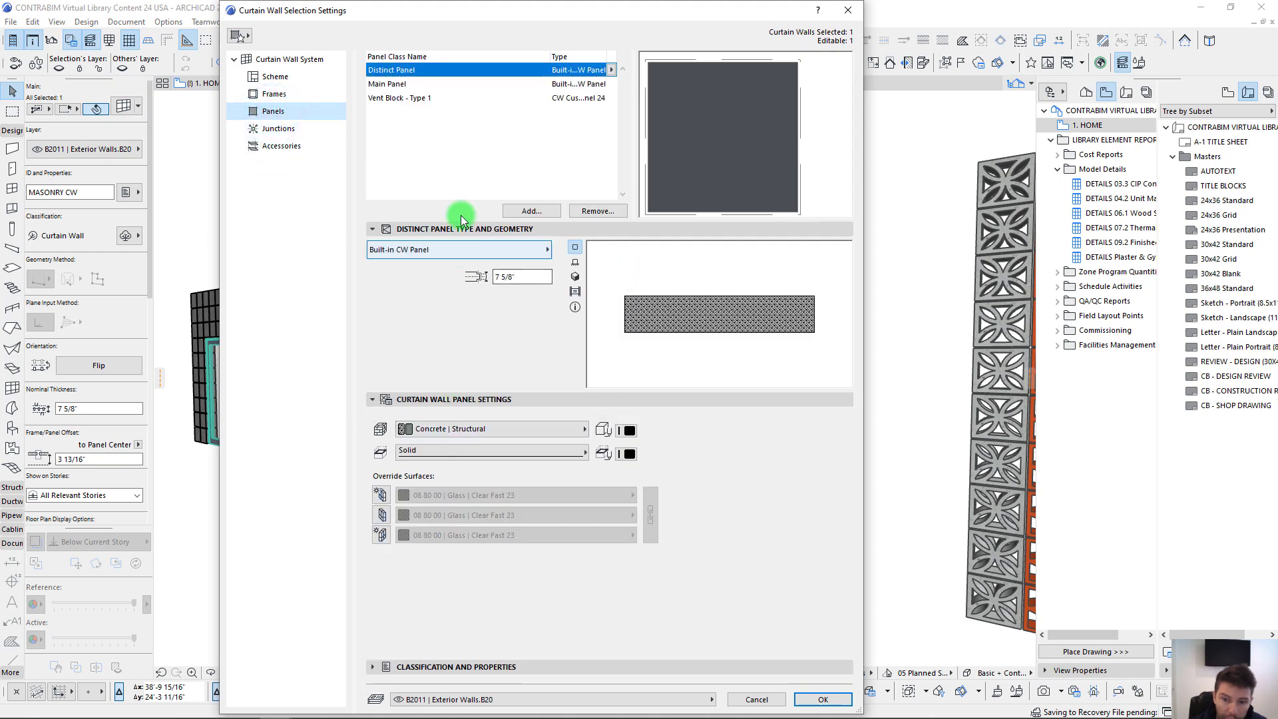
{"action": "left_click", "coordinate": [393, 99]}
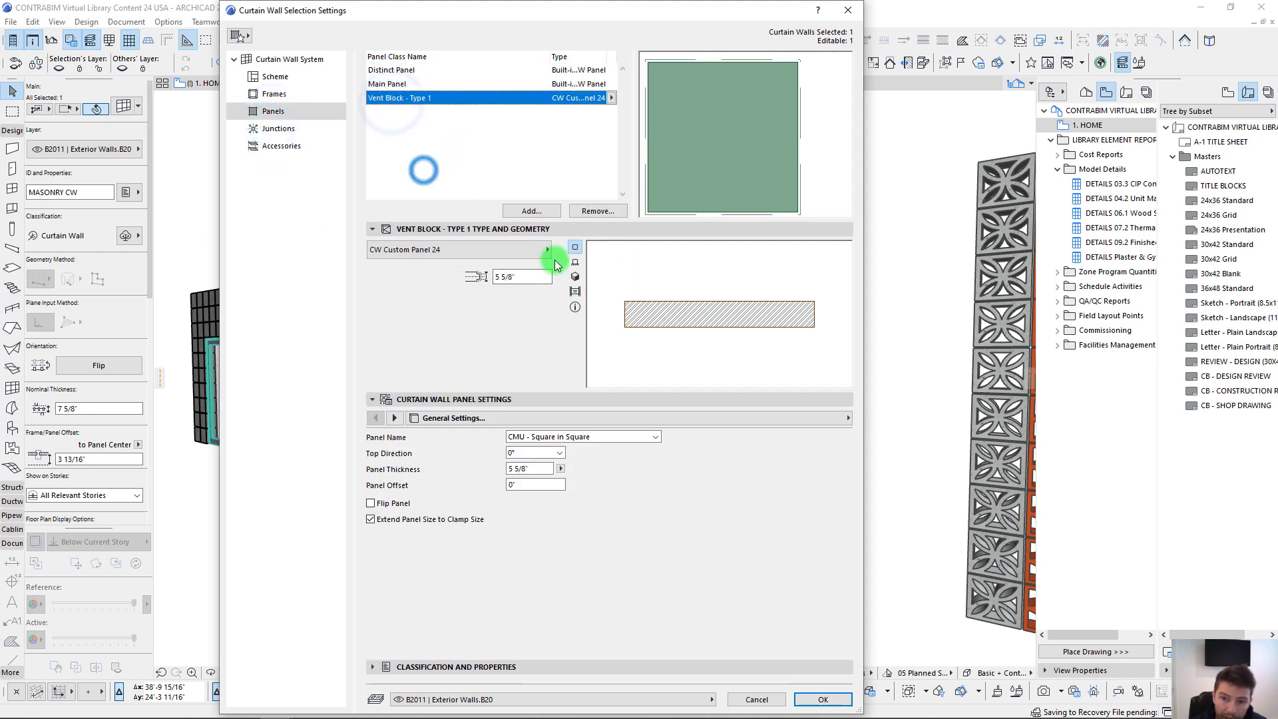
{"action": "left_click", "coordinate": [466, 250]}
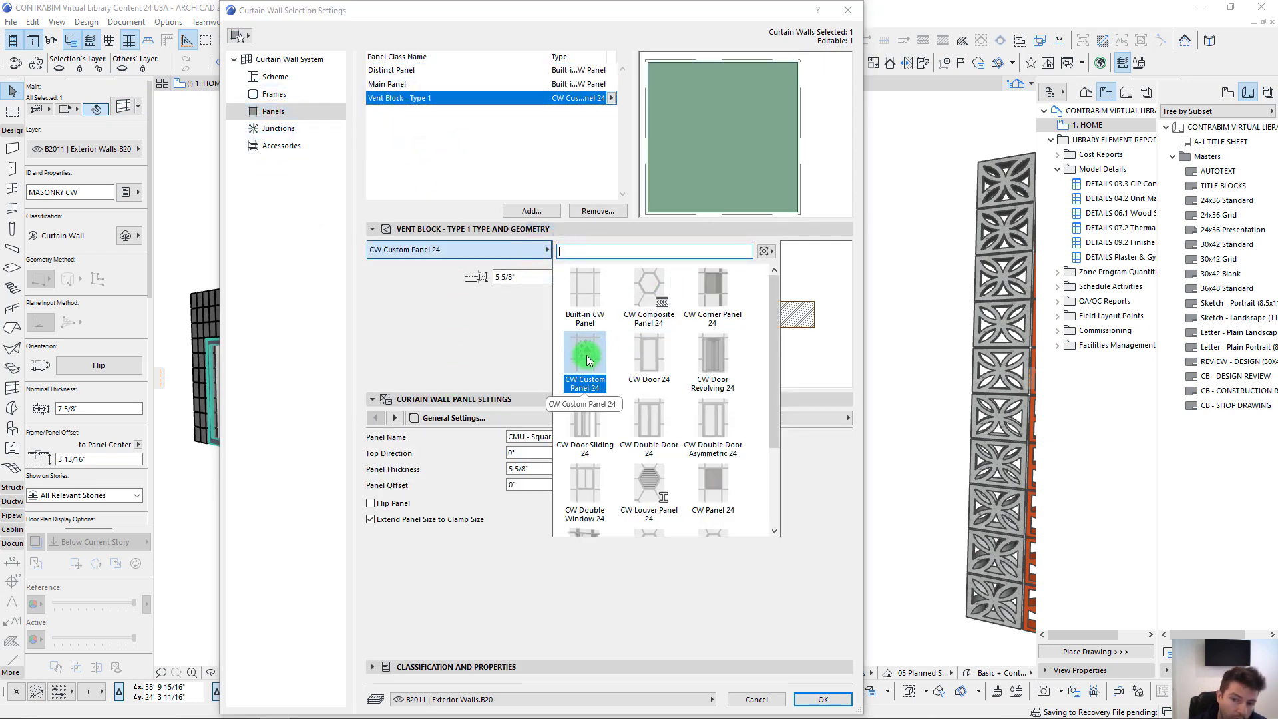
{"action": "left_click", "coordinate": [472, 338]}
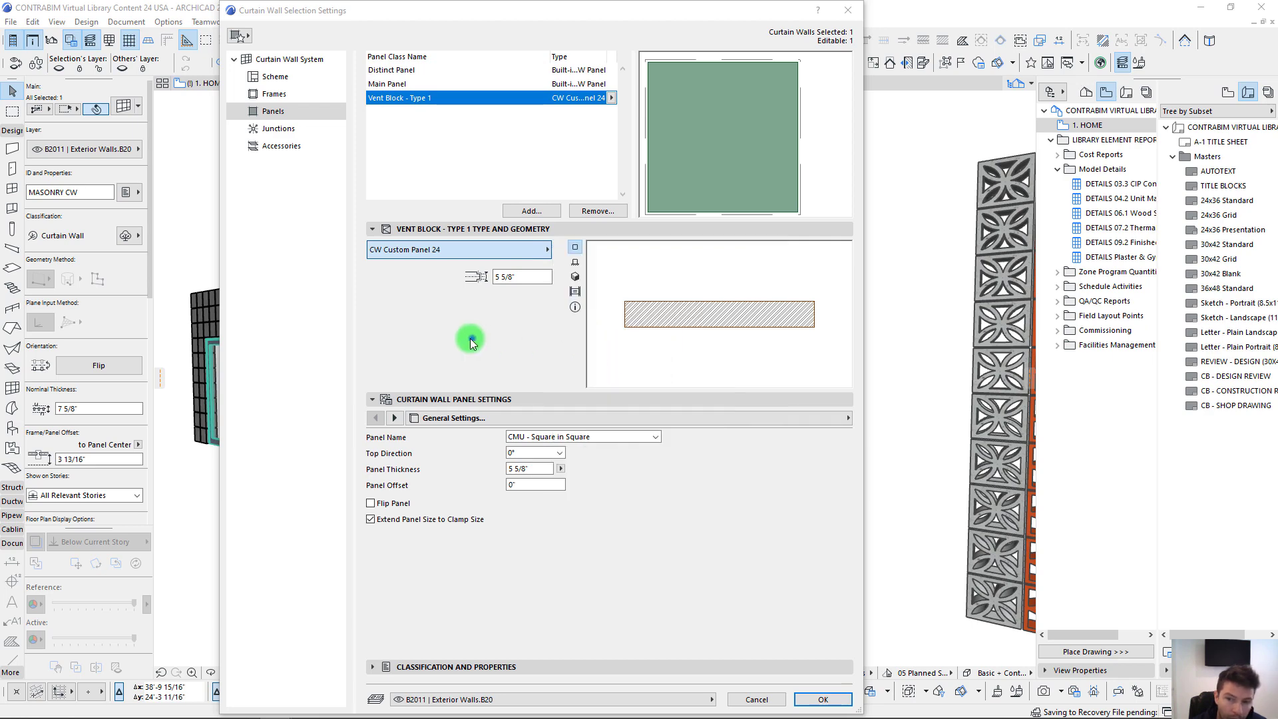
{"action": "left_click", "coordinate": [502, 138]}
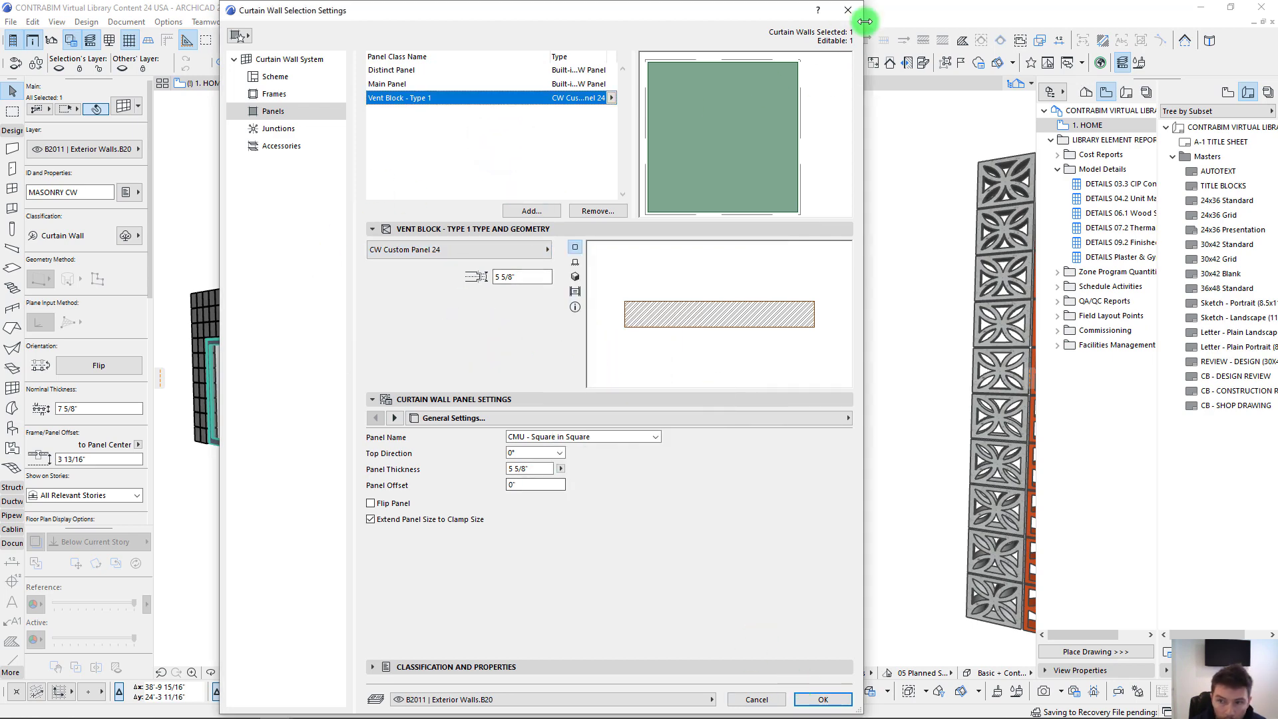
{"action": "left_click", "coordinate": [842, 16]}
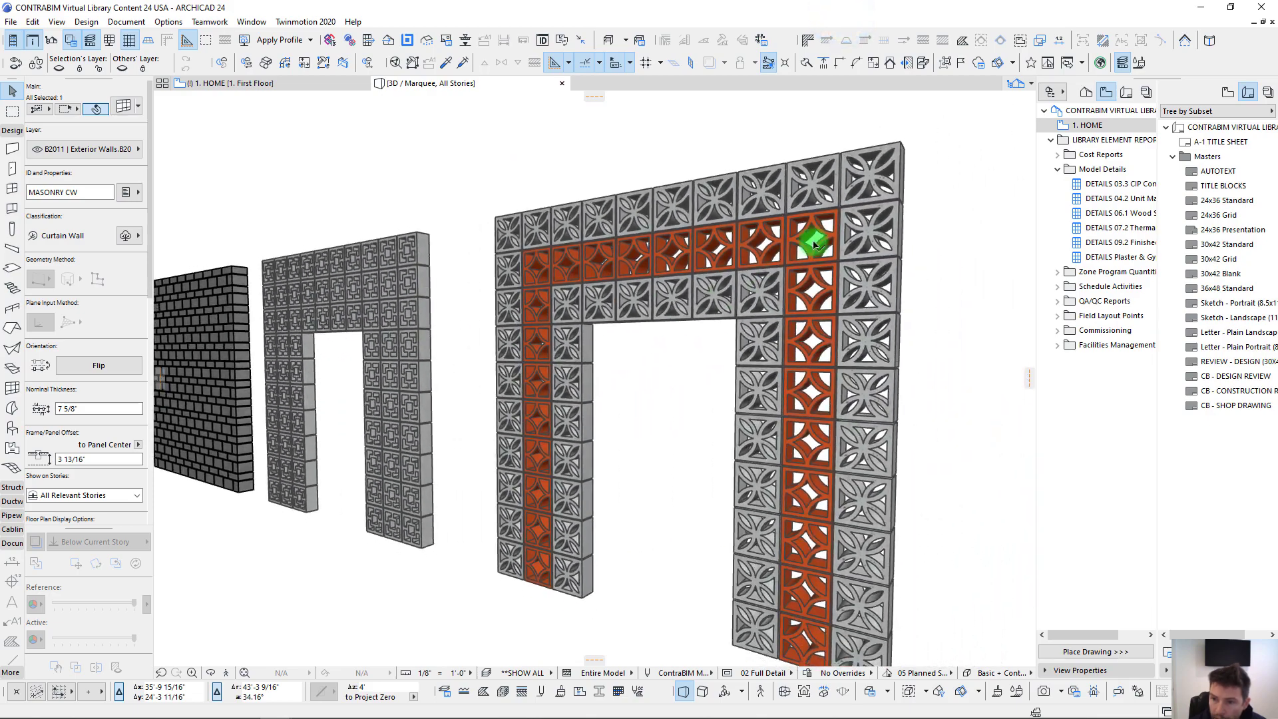
Step: Select the shadow block curtain wall with the faceted blocks and show only that wall in 3D
{"action": "middle_click_drag", "start_coordinate": [815, 244], "coordinate": [496, 240], "text": "shift"}
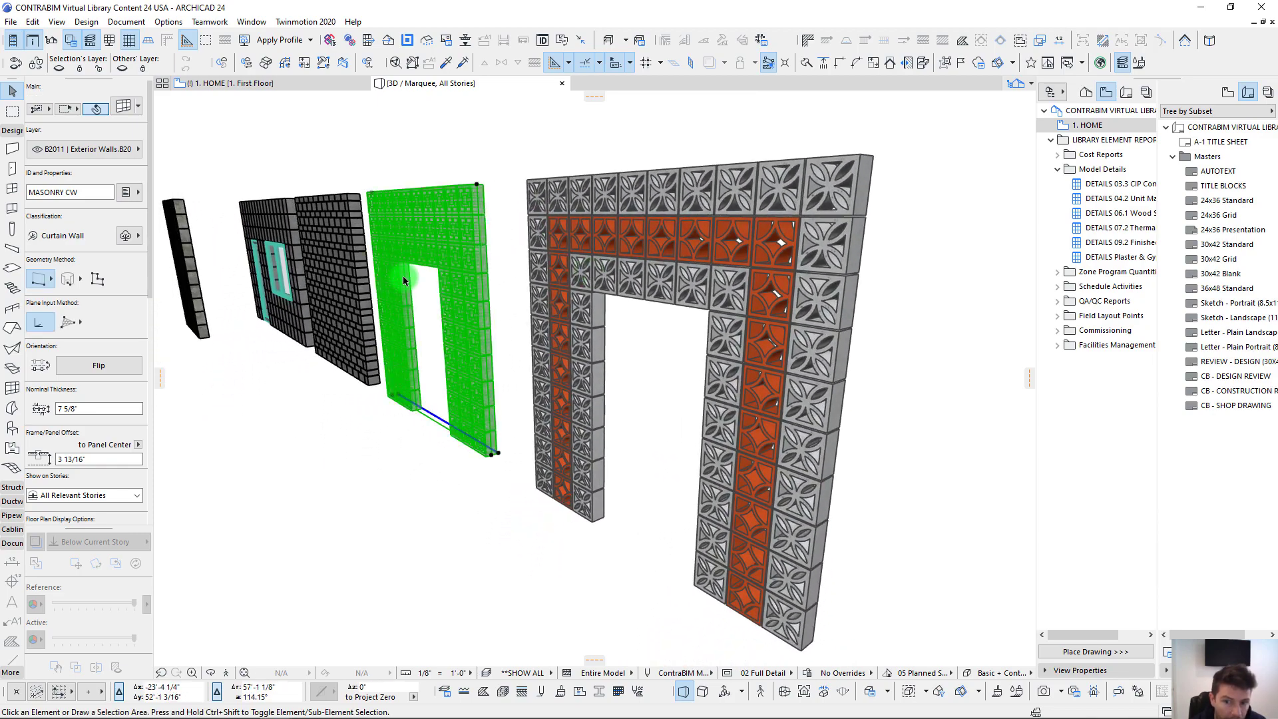
{"action": "key", "text": "Escape"}
{"action": "middle_click_drag", "start_coordinate": [404, 280], "coordinate": [403, 280], "text": "shift"}
{"action": "scroll", "coordinate": [573, 370], "scroll_direction": "up", "scroll_amount": 3}
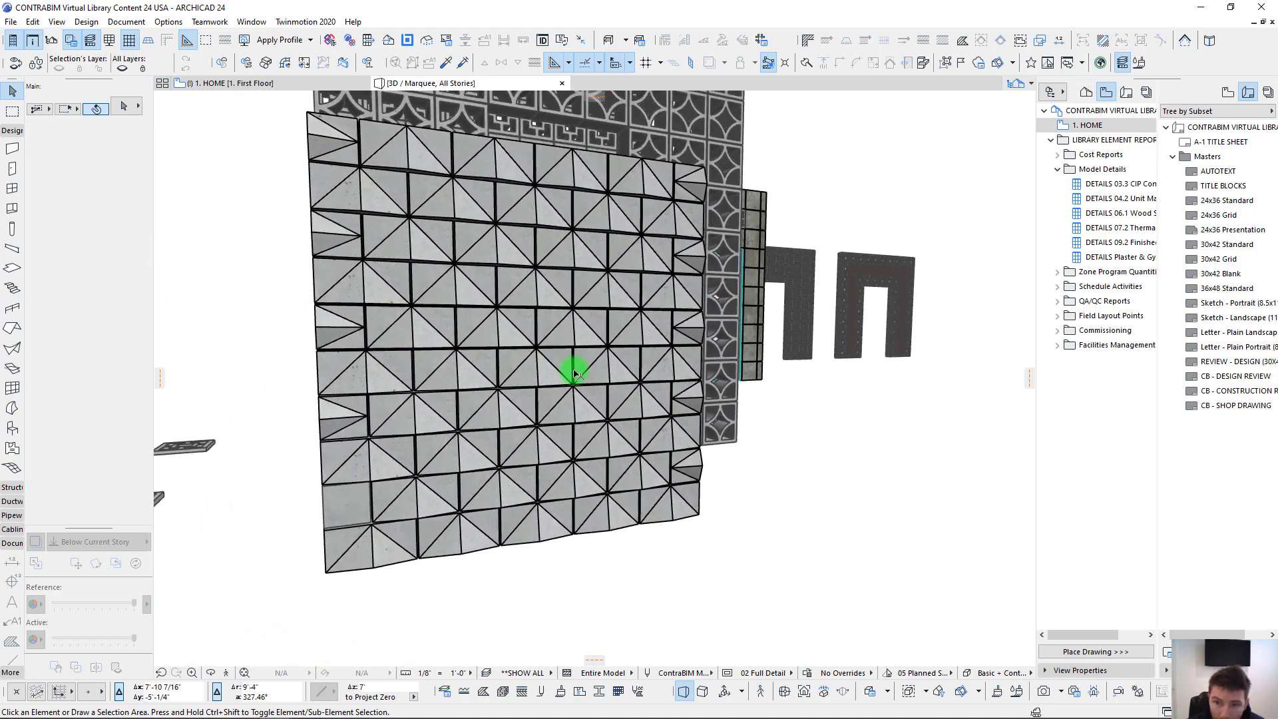
{"action": "left_click", "coordinate": [528, 434]}
{"action": "middle_click_drag", "start_coordinate": [527, 434], "coordinate": [404, 181], "text": "shift"}
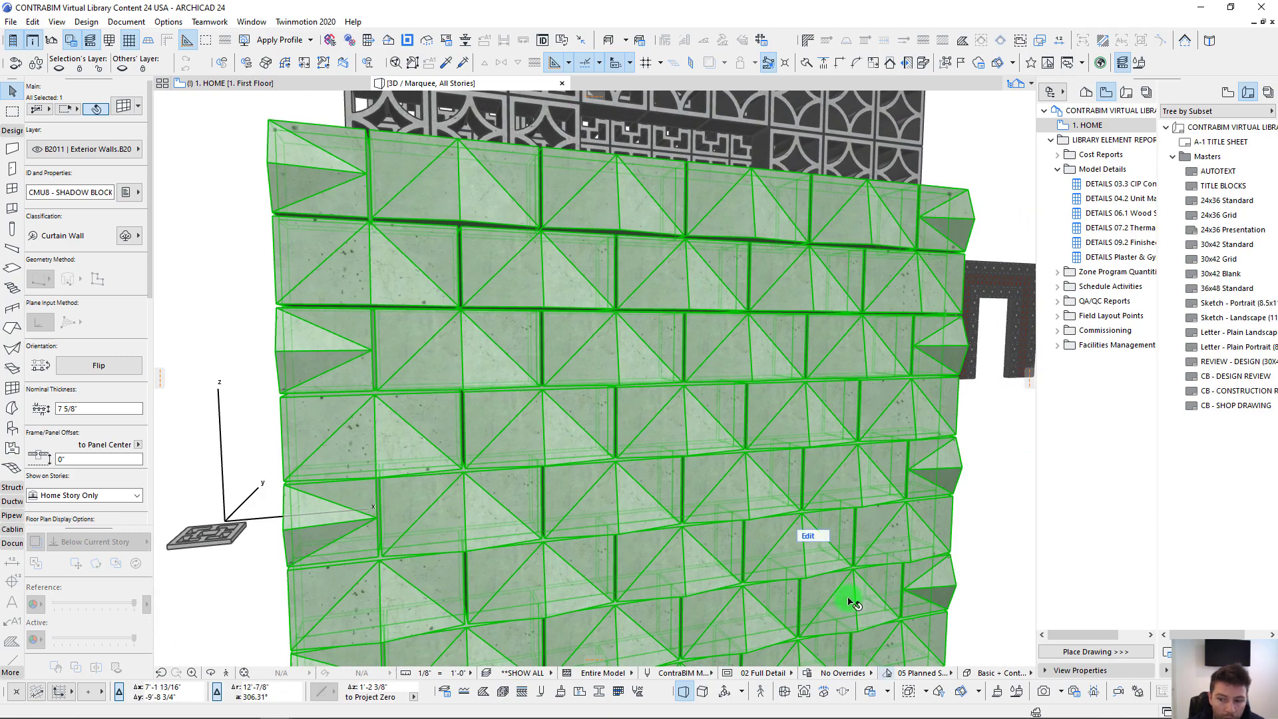
{"action": "key", "text": "F5"}
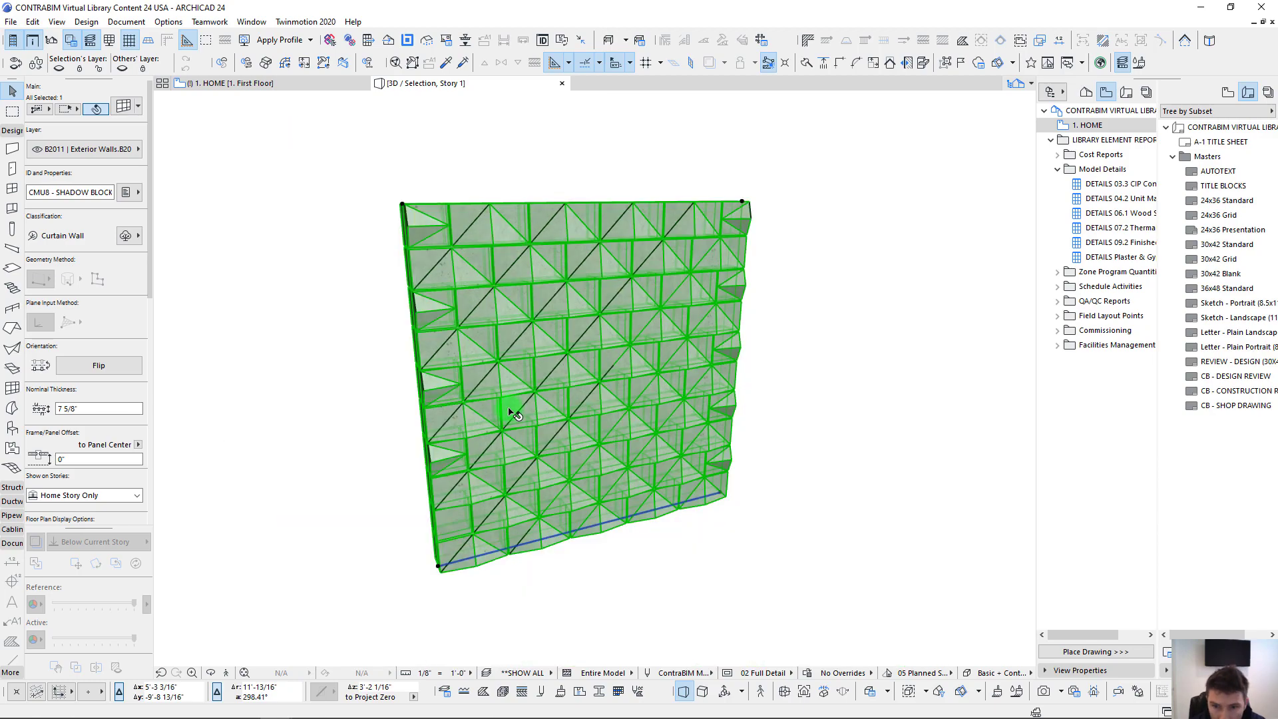
{"action": "left_click", "coordinate": [956, 494]}
Step: Enter edit mode for the shadow block curtain wall and select one of its full-width Shadow - Triangle panels
{"action": "scroll", "coordinate": [574, 302], "scroll_direction": "up", "scroll_amount": 6}
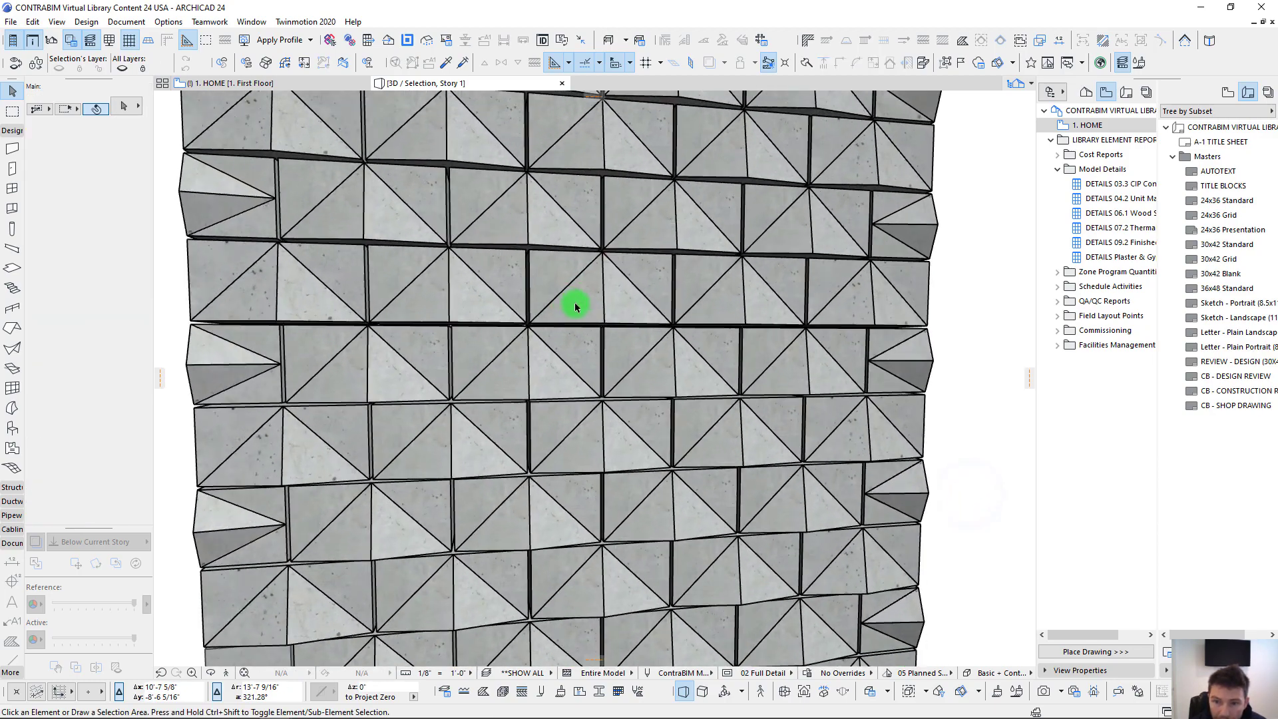
{"action": "scroll", "coordinate": [561, 268], "scroll_direction": "down", "scroll_amount": 5}
{"action": "middle_click_drag", "start_coordinate": [399, 362], "coordinate": [784, 313], "text": "shift"}
{"action": "middle_click_drag", "start_coordinate": [419, 217], "coordinate": [576, 520], "text": "shift"}
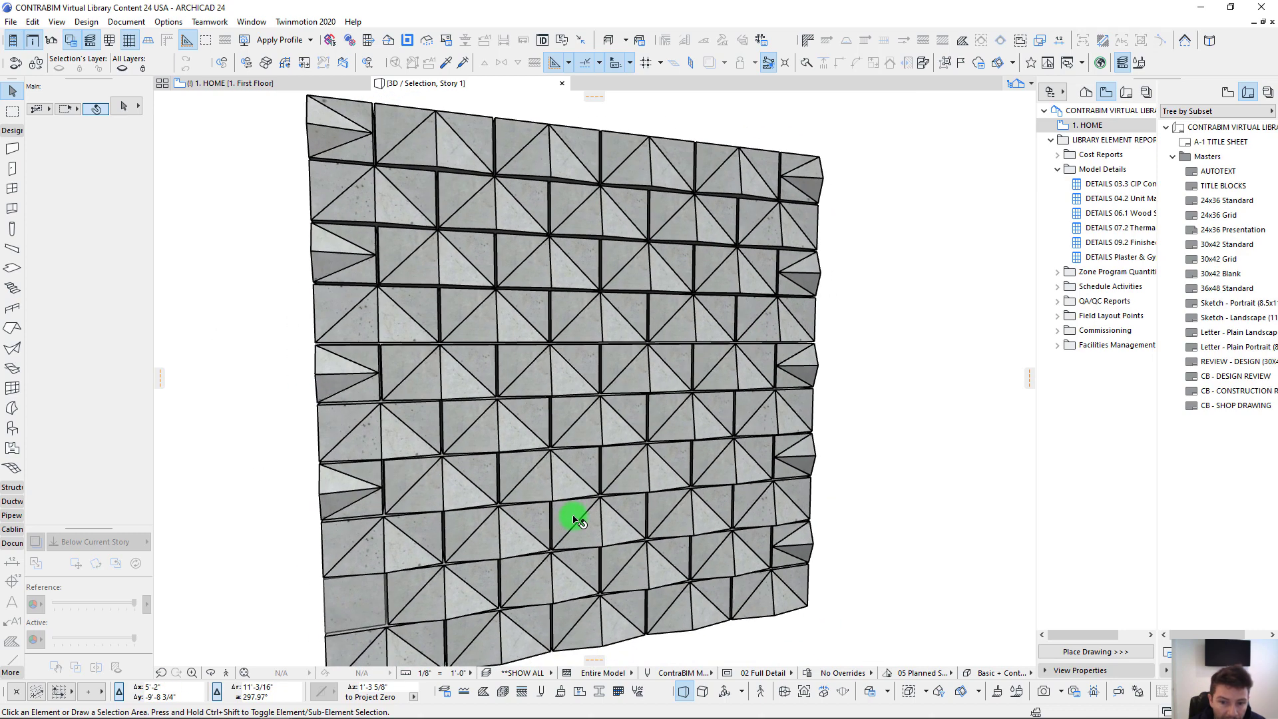
{"action": "scroll", "coordinate": [542, 362], "scroll_direction": "up", "scroll_amount": 8}
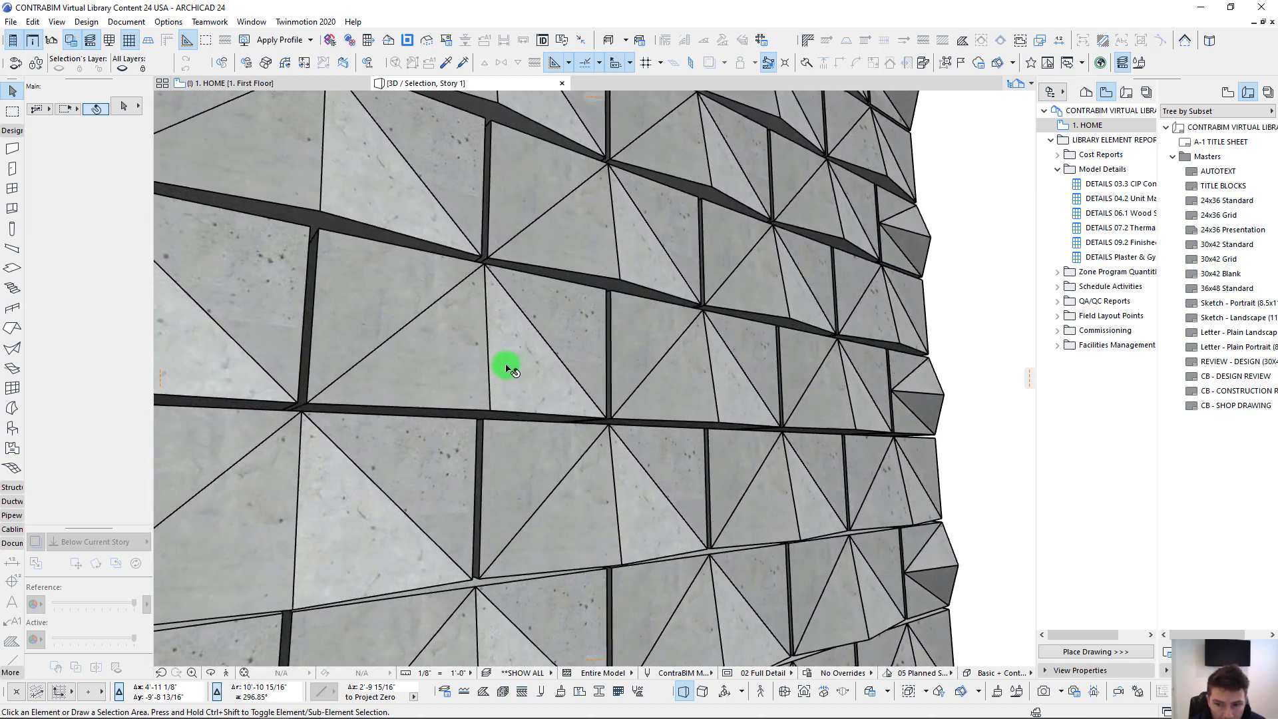
{"action": "left_click", "coordinate": [516, 359]}
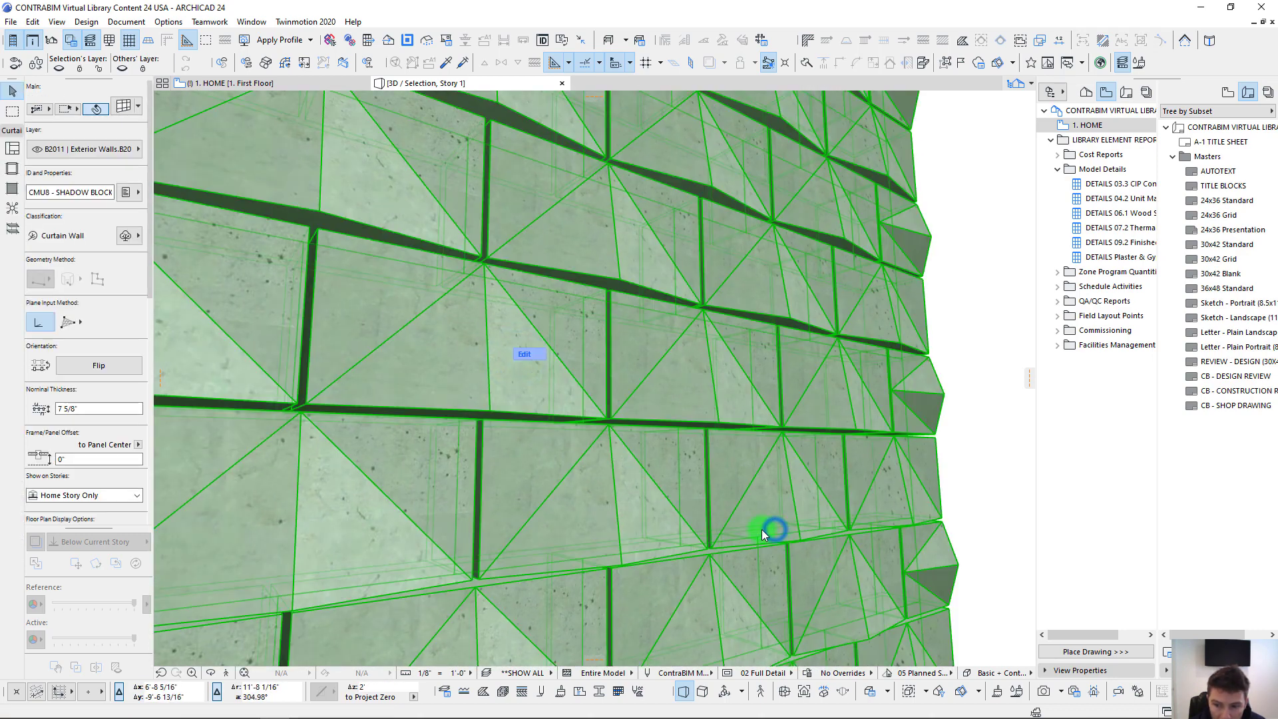
{"action": "middle_click_drag", "start_coordinate": [510, 388], "coordinate": [483, 230], "text": "shift"}
{"action": "left_click", "coordinate": [498, 353]}
{"action": "middle_click_drag", "start_coordinate": [374, 420], "coordinate": [501, 424], "text": "shift"}
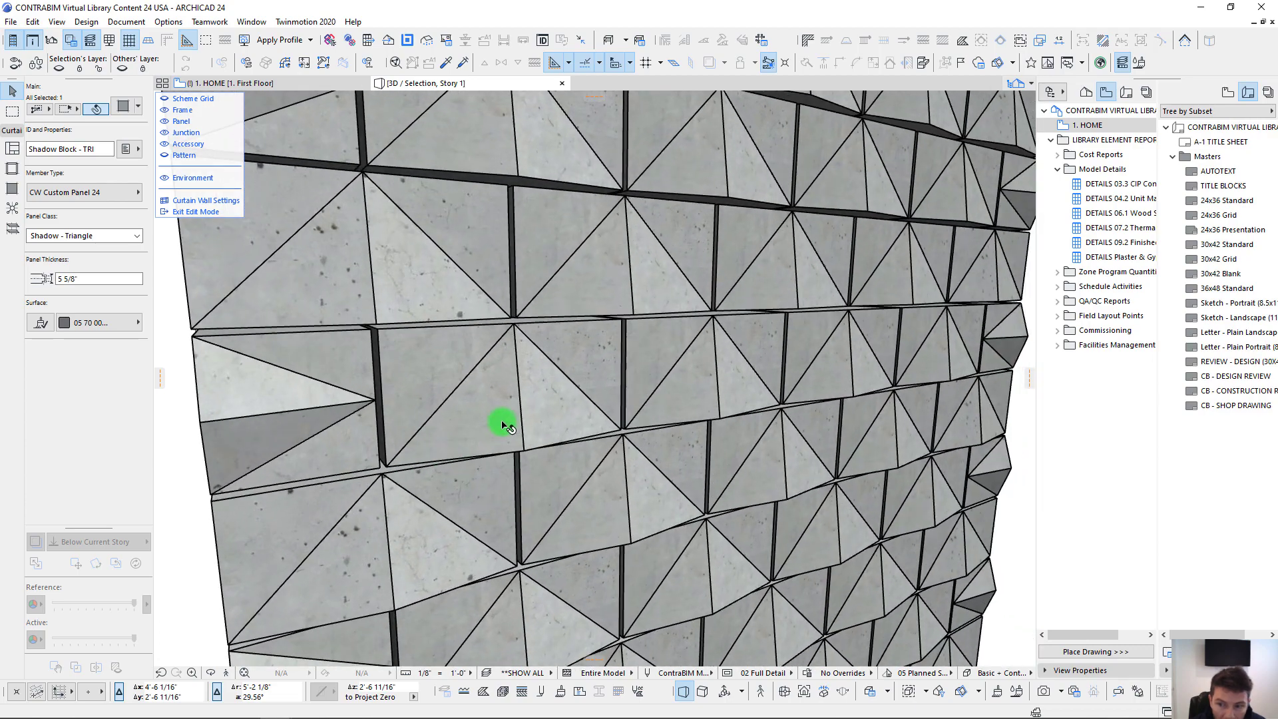
{"action": "middle_click_drag", "start_coordinate": [670, 366], "coordinate": [649, 390], "text": "shift"}
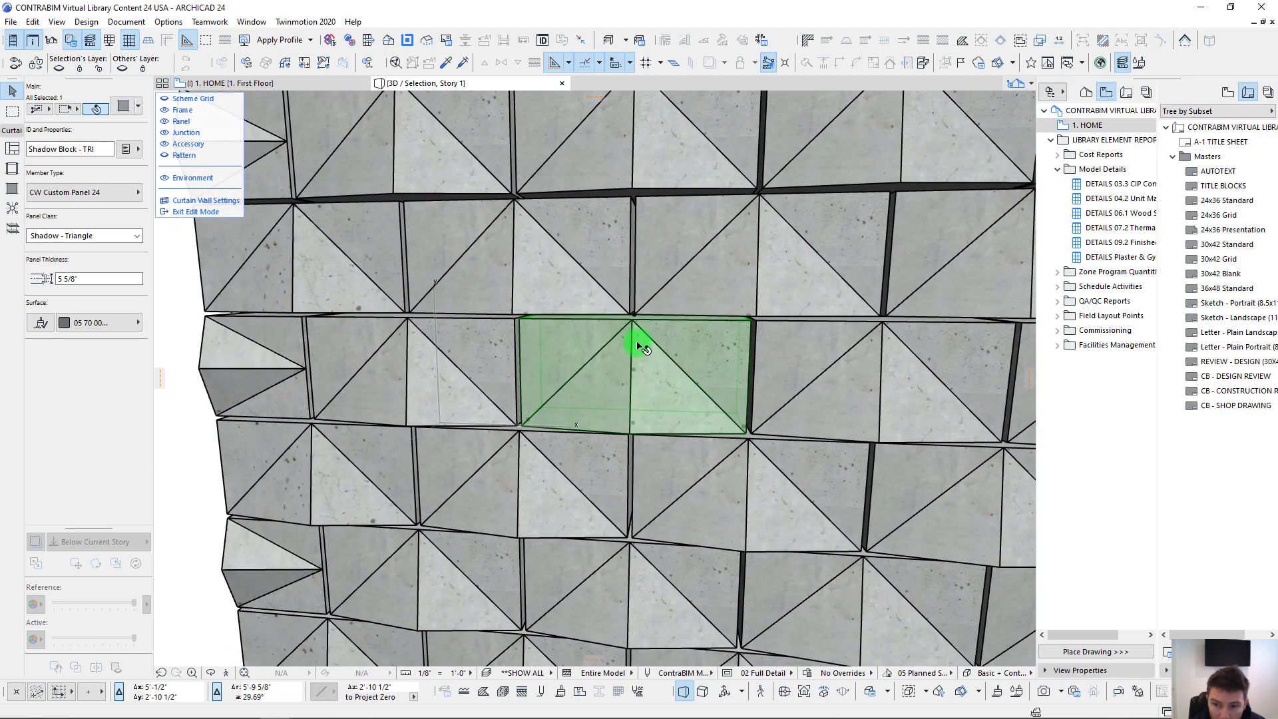
Step: Try rotating the selected full-width triangle panel by changing its Top Direction graphically, and undo the rotation
{"action": "scroll", "coordinate": [635, 345], "scroll_direction": "down", "scroll_amount": 3}
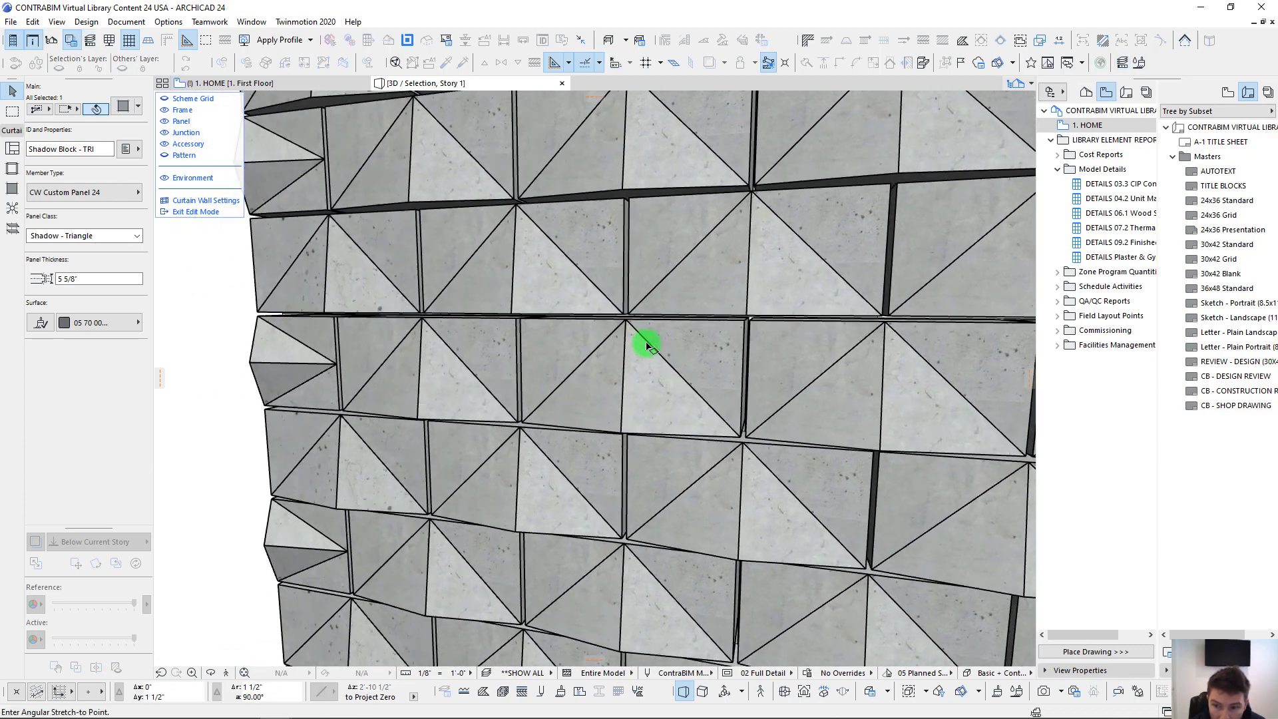
{"action": "scroll", "coordinate": [645, 342], "scroll_direction": "up", "scroll_amount": 6}
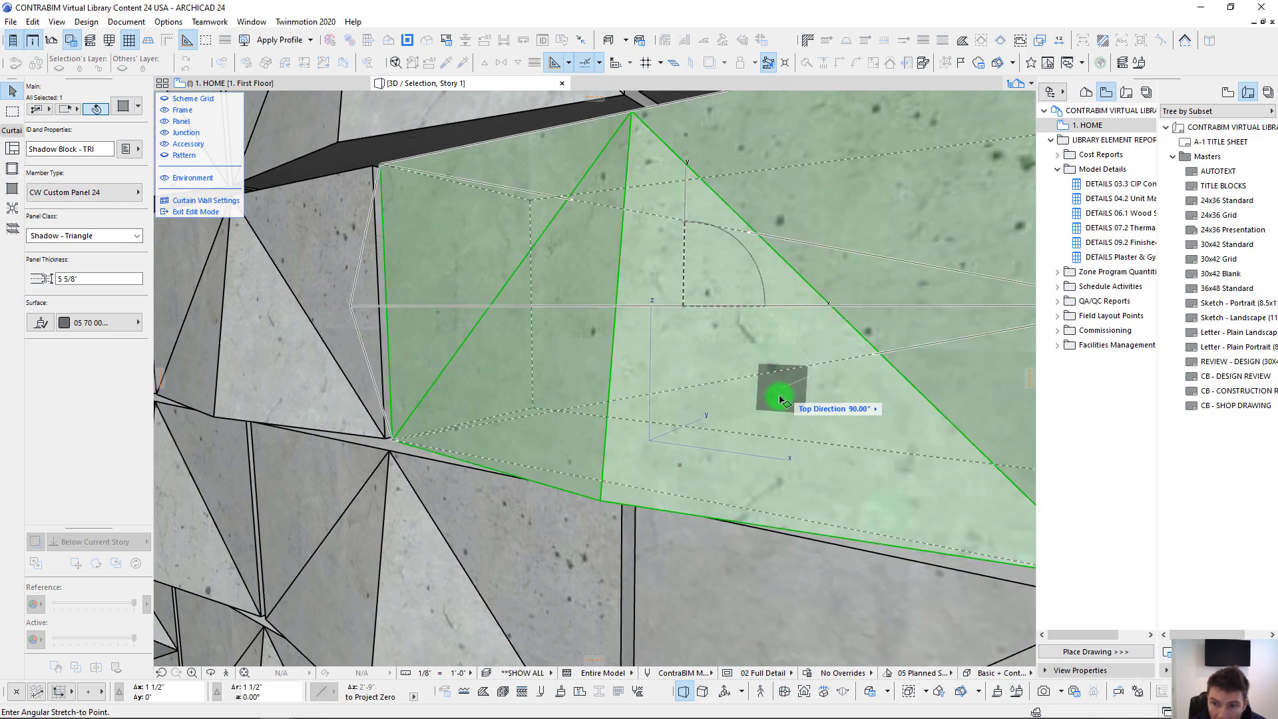
{"action": "left_click", "coordinate": [762, 420]}
{"action": "scroll", "coordinate": [729, 424], "scroll_direction": "down", "scroll_amount": 5}
{"action": "scroll", "coordinate": [503, 346], "scroll_direction": "up", "scroll_amount": 2}
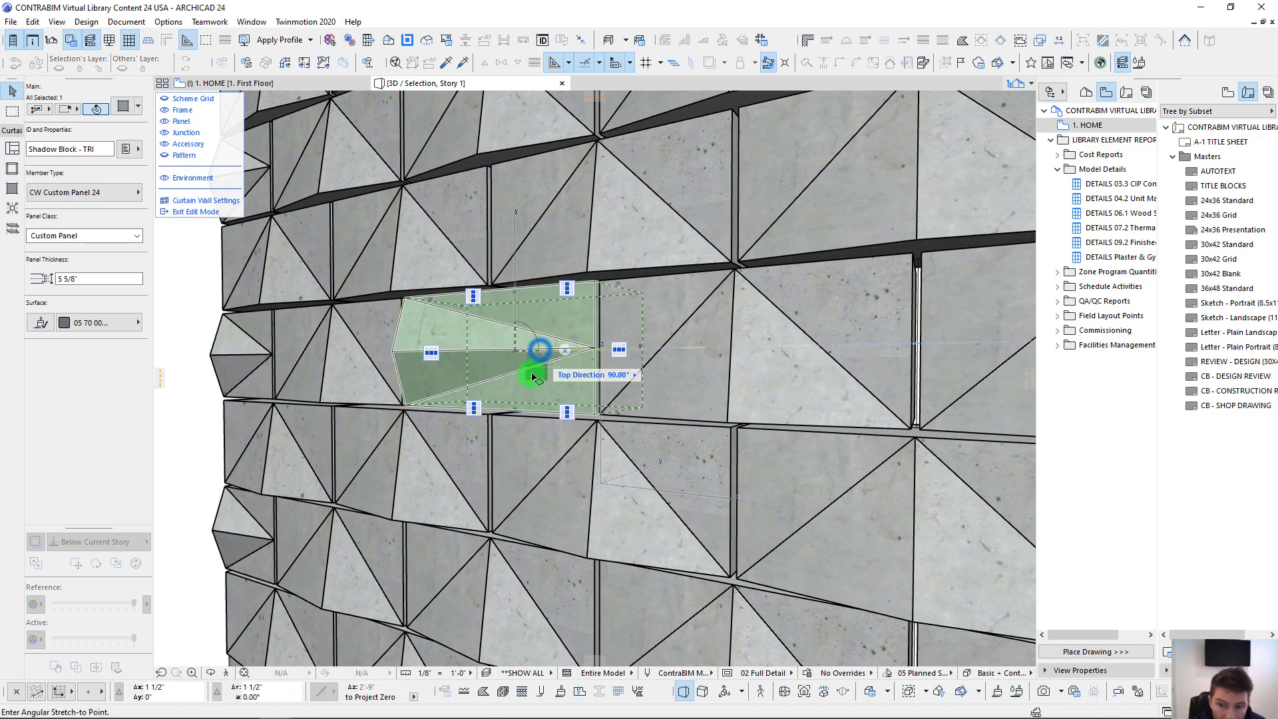
{"action": "left_click", "coordinate": [496, 389]}
{"action": "scroll", "coordinate": [499, 385], "scroll_direction": "down", "scroll_amount": 4}
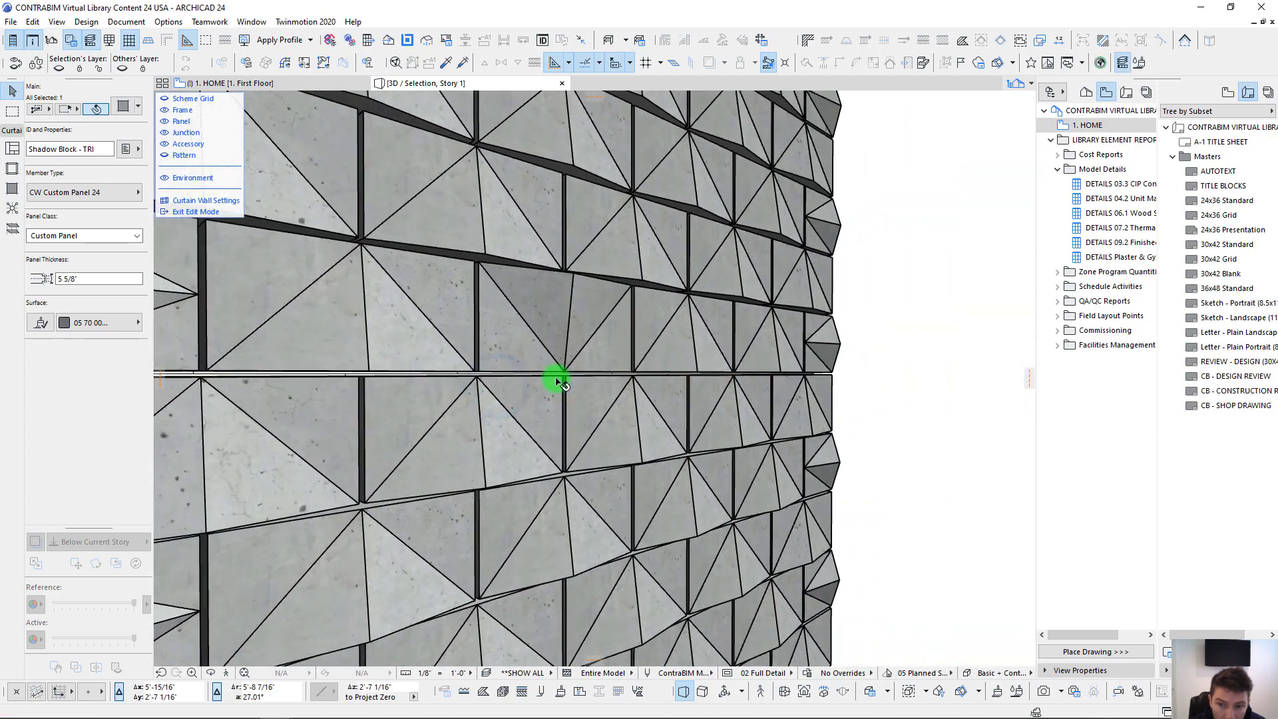
{"action": "scroll", "coordinate": [579, 319], "scroll_direction": "up", "scroll_amount": 4}
{"action": "middle_click_drag", "start_coordinate": [541, 336], "coordinate": [648, 367], "text": "shift"}
{"action": "scroll", "coordinate": [579, 346], "scroll_direction": "up", "scroll_amount": 3}
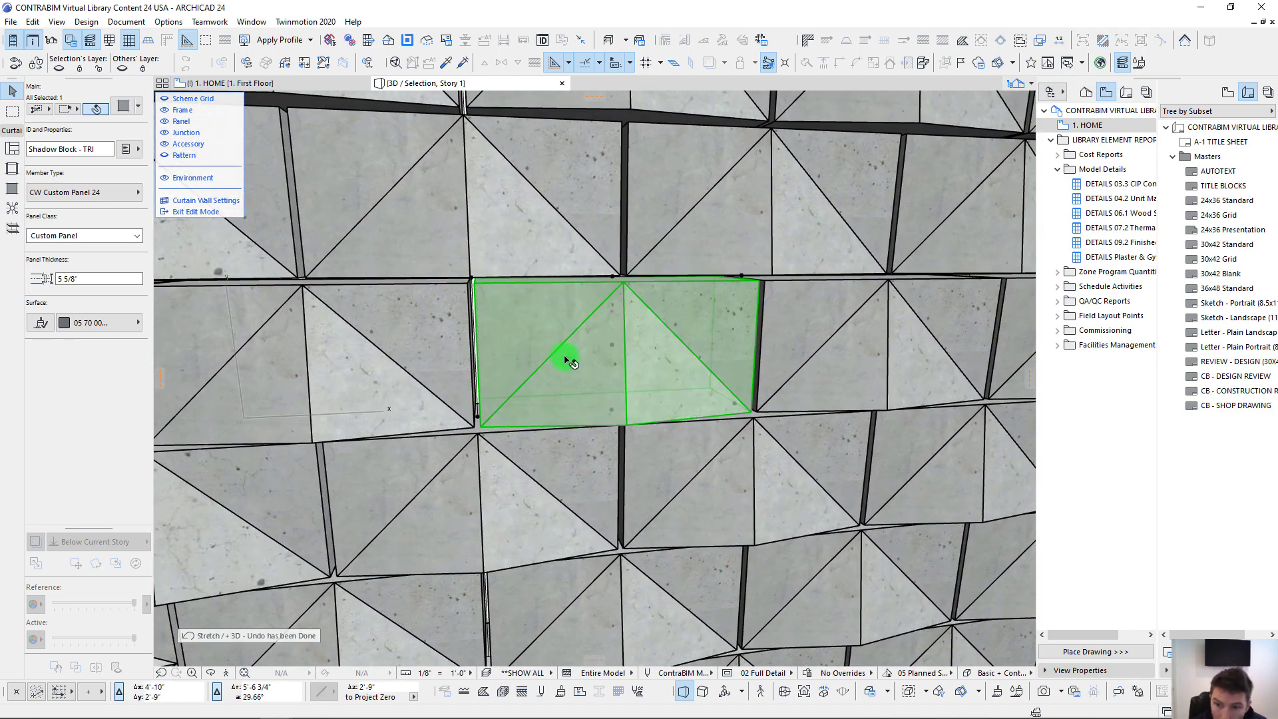
Step: Select the half-width shadow block at the wall's upper corner and try rotating its Top Direction graphically
{"action": "middle_click_drag", "start_coordinate": [553, 363], "coordinate": [655, 412]}
{"action": "key", "text": "Escape"}
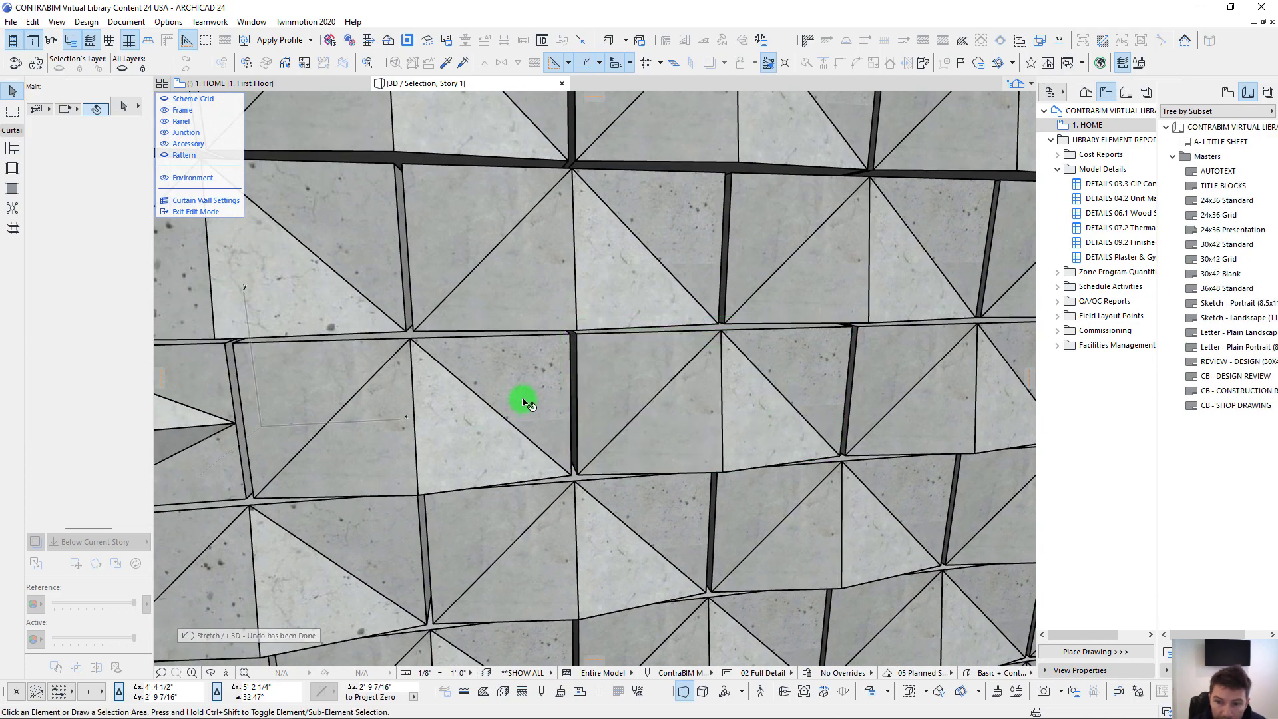
{"action": "scroll", "coordinate": [524, 402], "scroll_direction": "down", "scroll_amount": 5}
{"action": "left_click", "coordinate": [463, 185]}
{"action": "scroll", "coordinate": [463, 185], "scroll_direction": "up", "scroll_amount": 5}
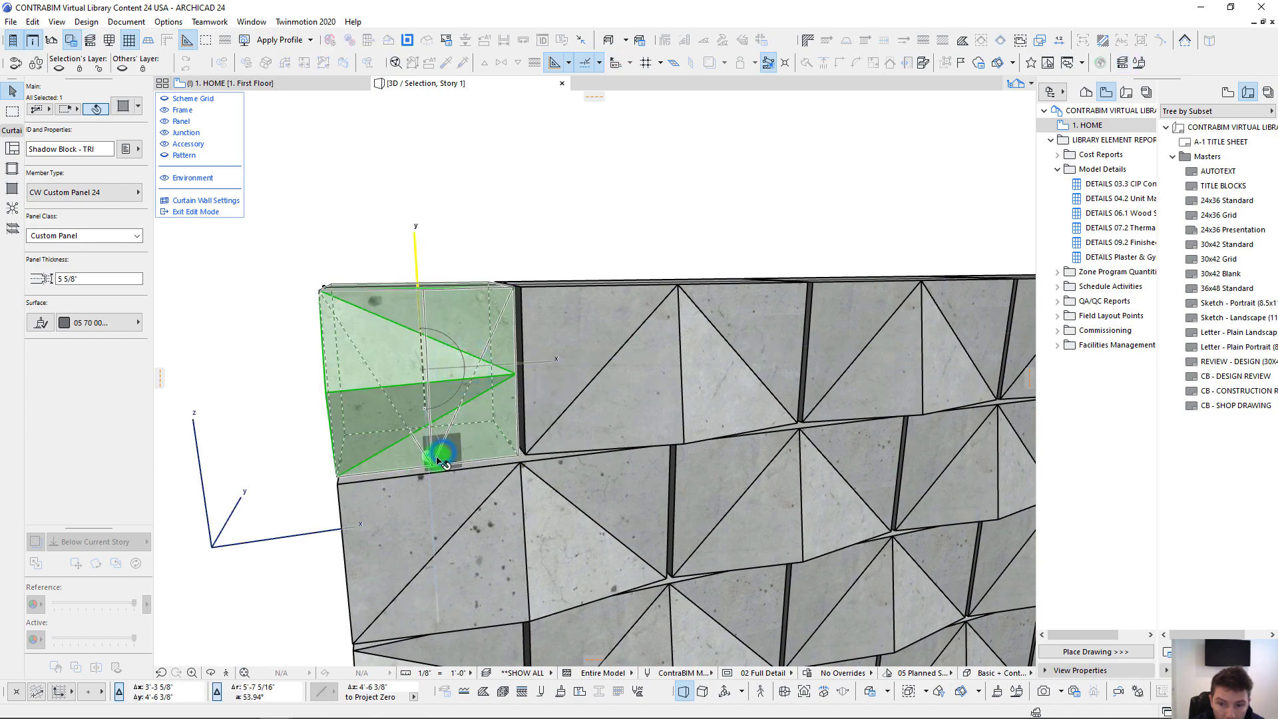
{"action": "left_click", "coordinate": [437, 459]}
{"action": "scroll", "coordinate": [439, 457], "scroll_direction": "down", "scroll_amount": 5}
{"action": "middle_click_drag", "start_coordinate": [439, 456], "coordinate": [404, 432], "text": "shift"}
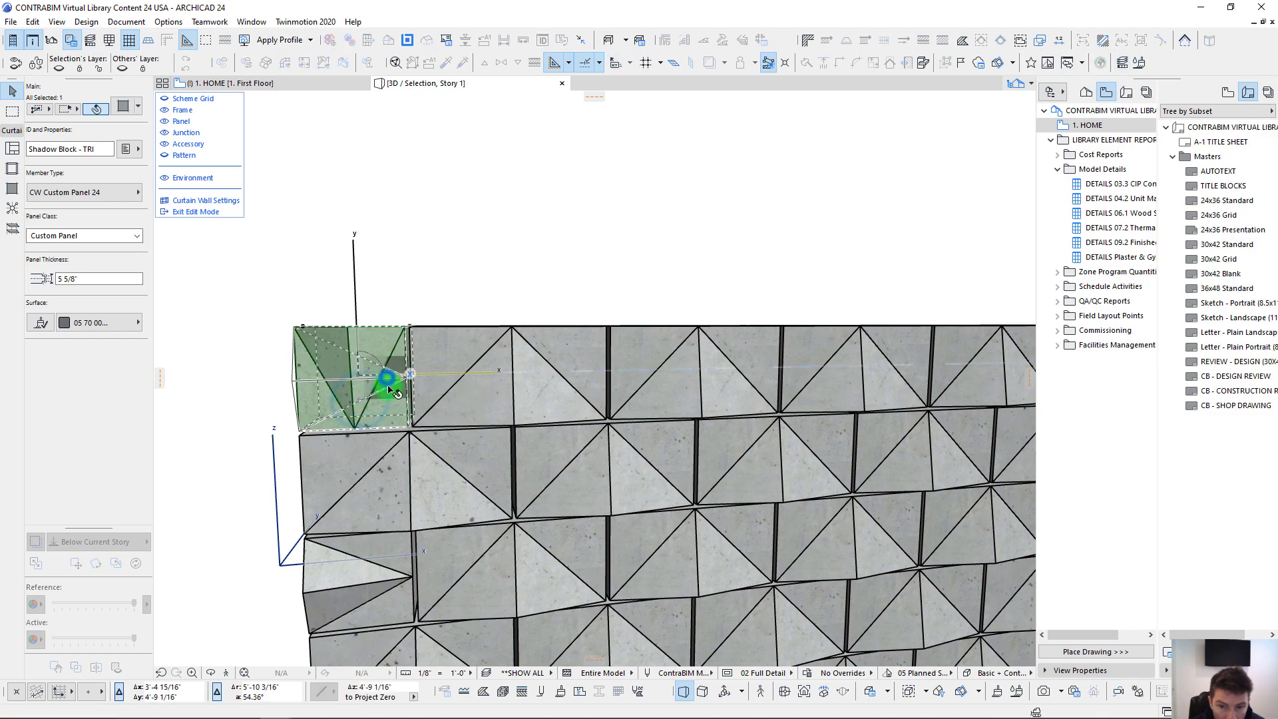
{"action": "scroll", "coordinate": [464, 364], "scroll_direction": "down", "scroll_amount": 5}
Step: Examine the shadow block wall's face and end blocks, including the flat half block in the second row from the base
{"action": "middle_click_drag", "start_coordinate": [513, 365], "coordinate": [739, 529], "text": "shift"}
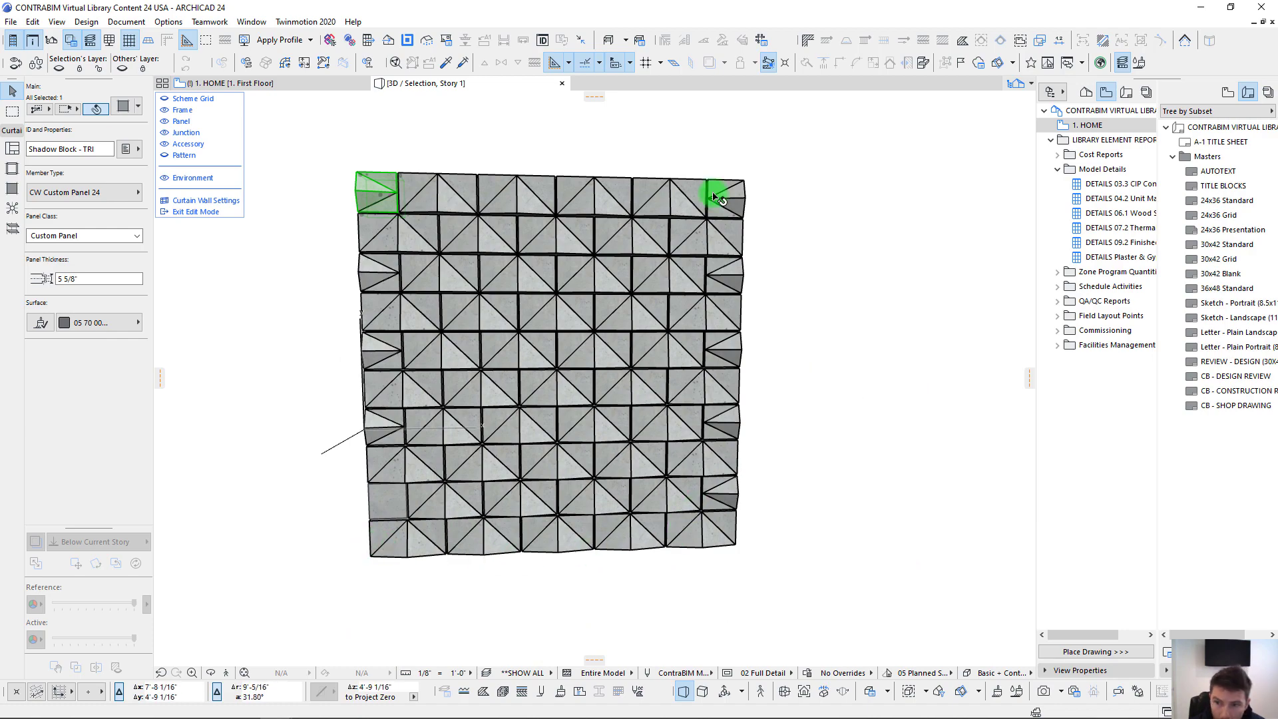
{"action": "middle_click_drag", "start_coordinate": [465, 353], "coordinate": [547, 439], "text": "shift"}
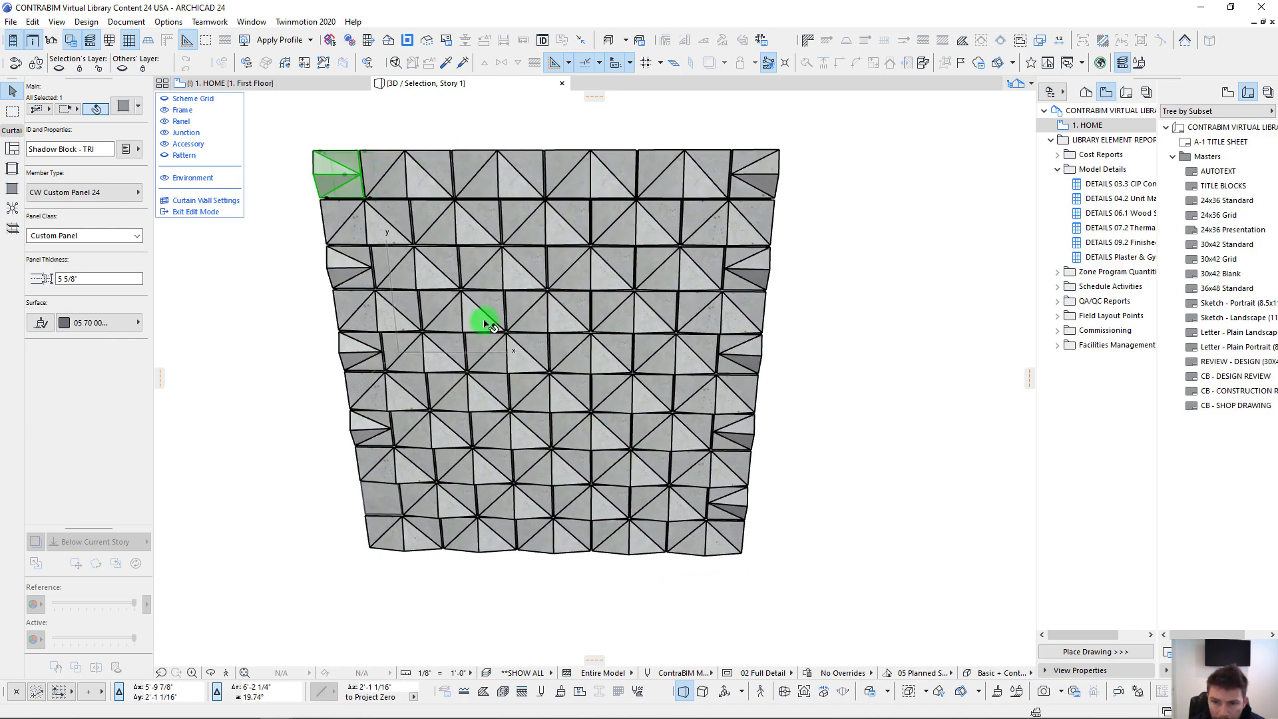
{"action": "middle_click_drag", "start_coordinate": [485, 324], "coordinate": [569, 273], "text": "shift"}
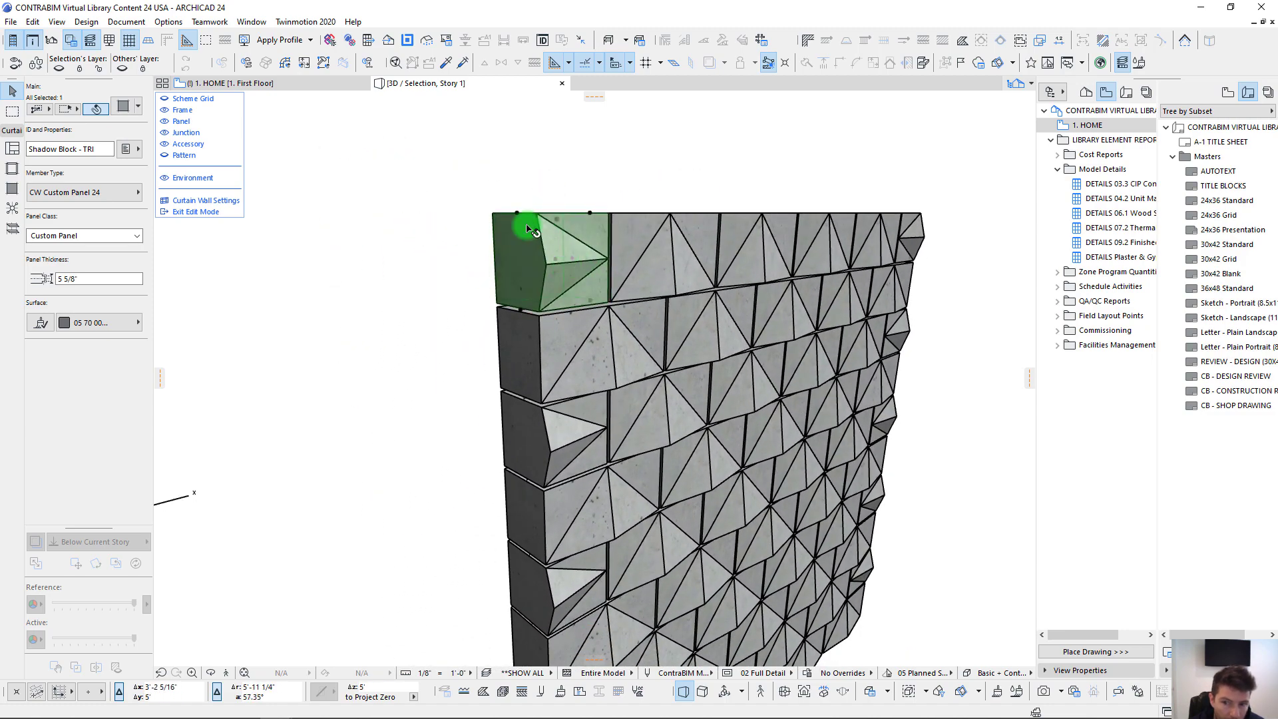
{"action": "scroll", "coordinate": [534, 308], "scroll_direction": "down", "scroll_amount": 4}
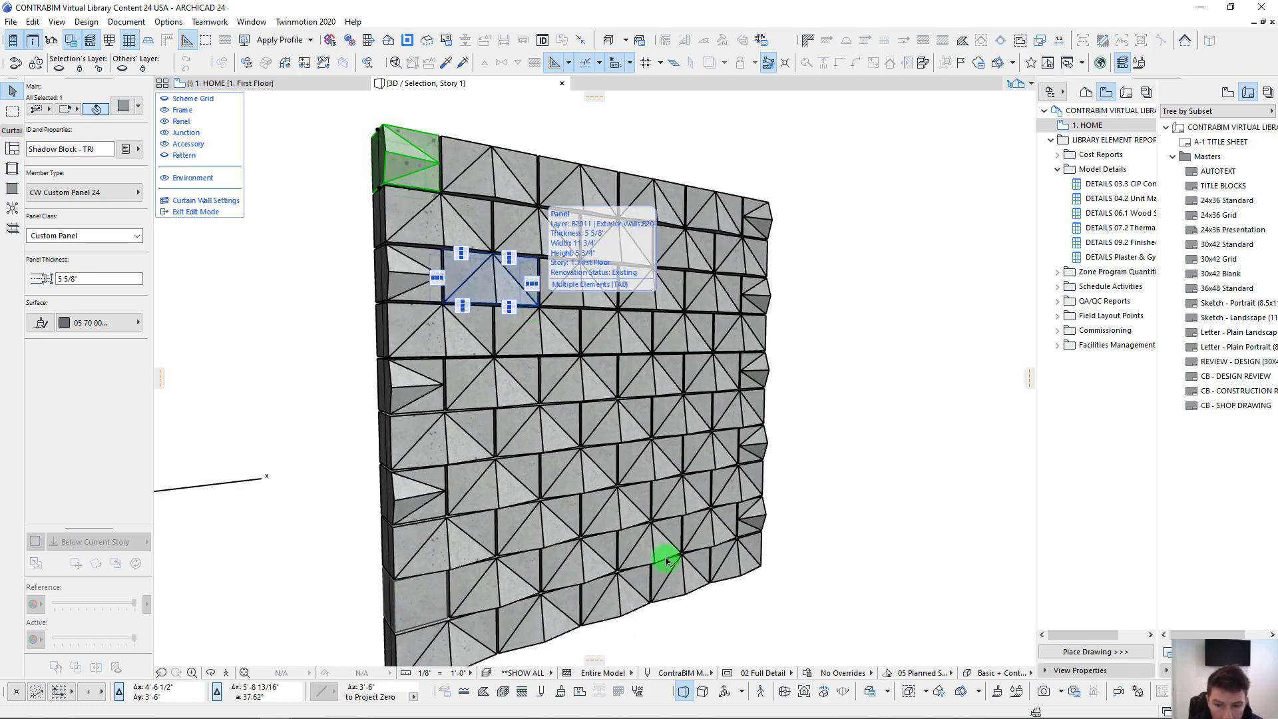
{"action": "middle_click_drag", "start_coordinate": [667, 561], "coordinate": [366, 305], "text": "shift"}
{"action": "left_click", "coordinate": [379, 291]}
{"action": "scroll", "coordinate": [378, 291], "scroll_direction": "down", "scroll_amount": 4}
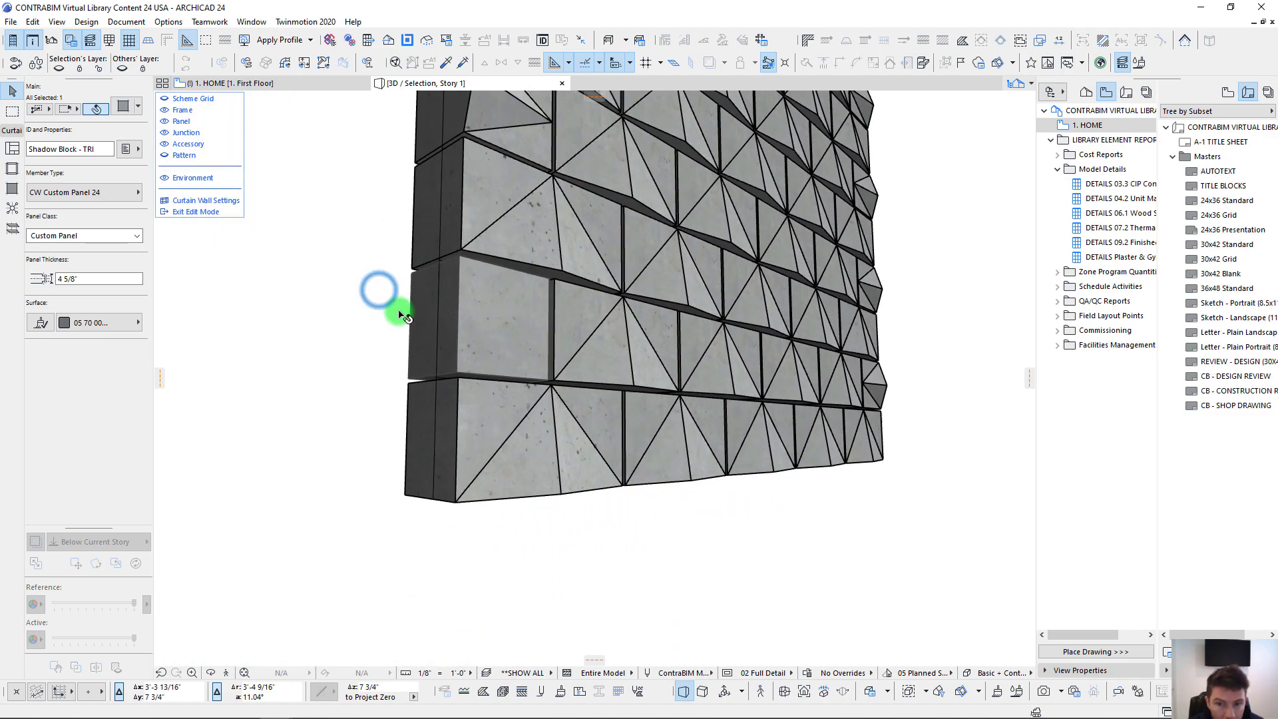
{"action": "scroll", "coordinate": [455, 314], "scroll_direction": "up", "scroll_amount": 2}
{"action": "middle_click_drag", "start_coordinate": [486, 325], "coordinate": [585, 325]}
{"action": "middle_click_drag", "start_coordinate": [374, 384], "coordinate": [573, 338], "text": "shift"}
{"action": "scroll", "coordinate": [573, 338], "scroll_direction": "up", "scroll_amount": 5}
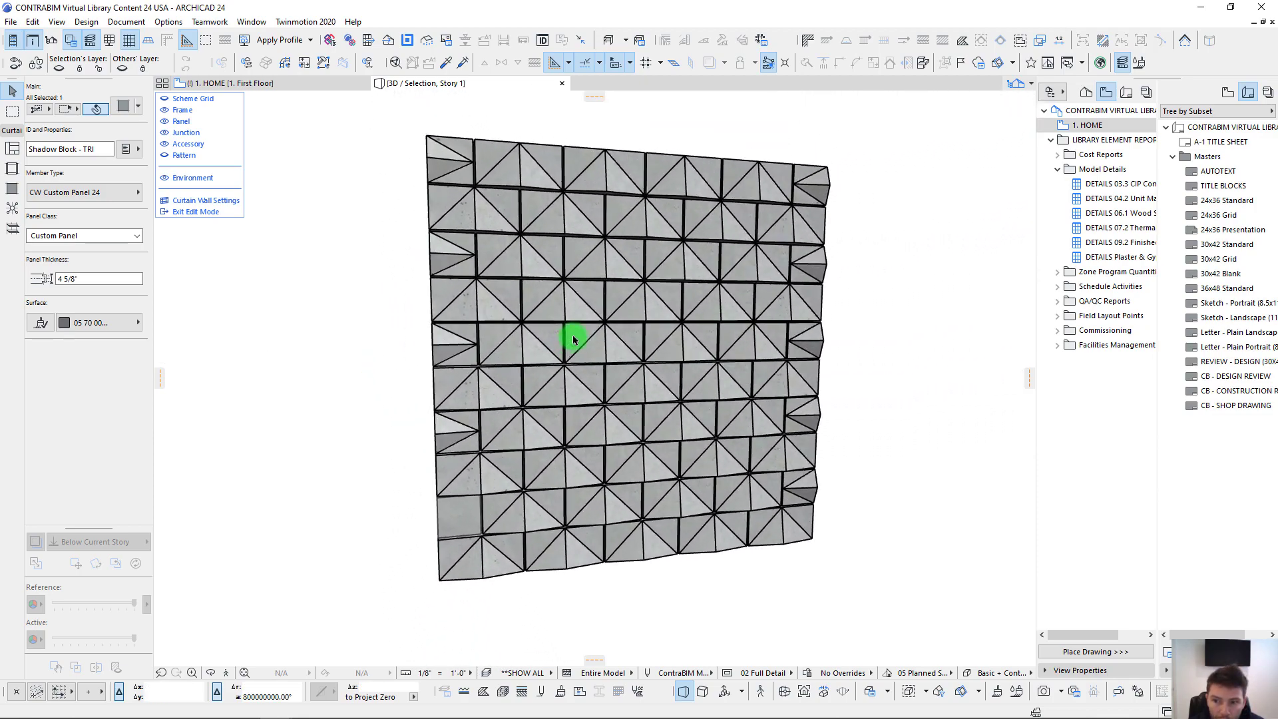
Step: Deselect the panel and apply the Detailed Shading with Shadows 3D style to the shadow block wall view
{"action": "left_click", "coordinate": [282, 397]}
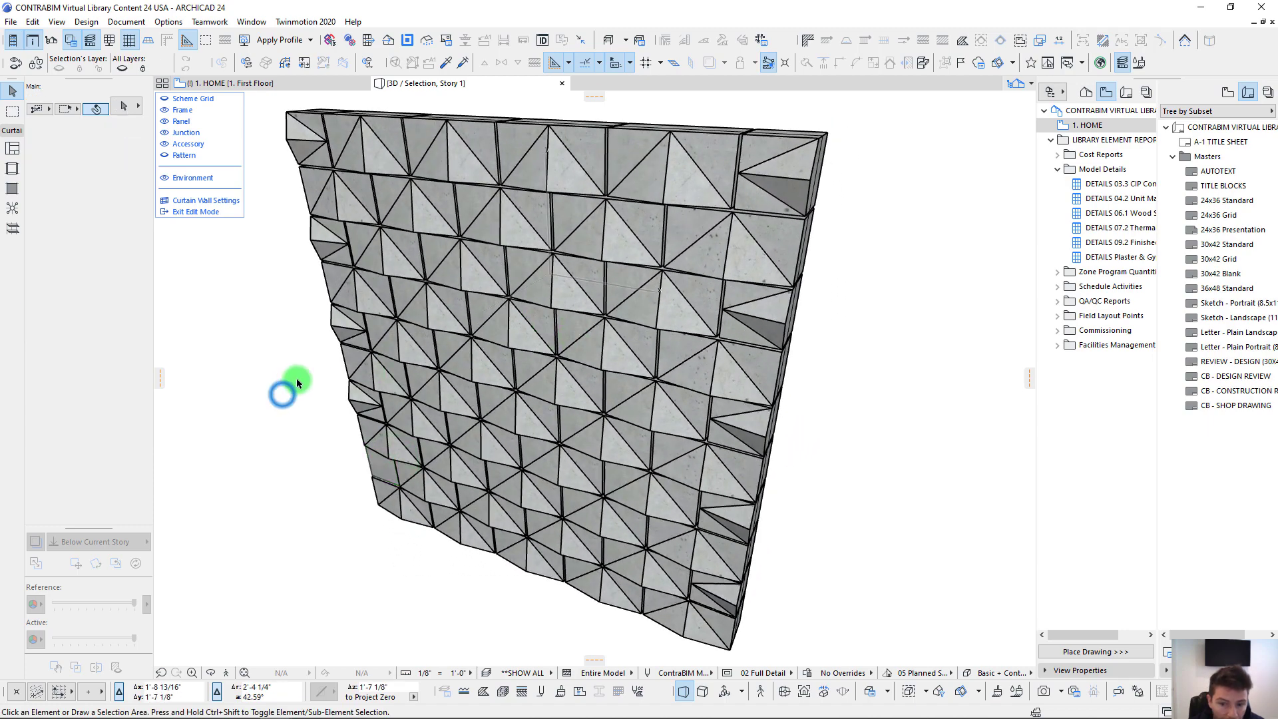
{"action": "right_click", "coordinate": [297, 380]}
{"action": "mouse_move", "coordinate": [420, 390]}
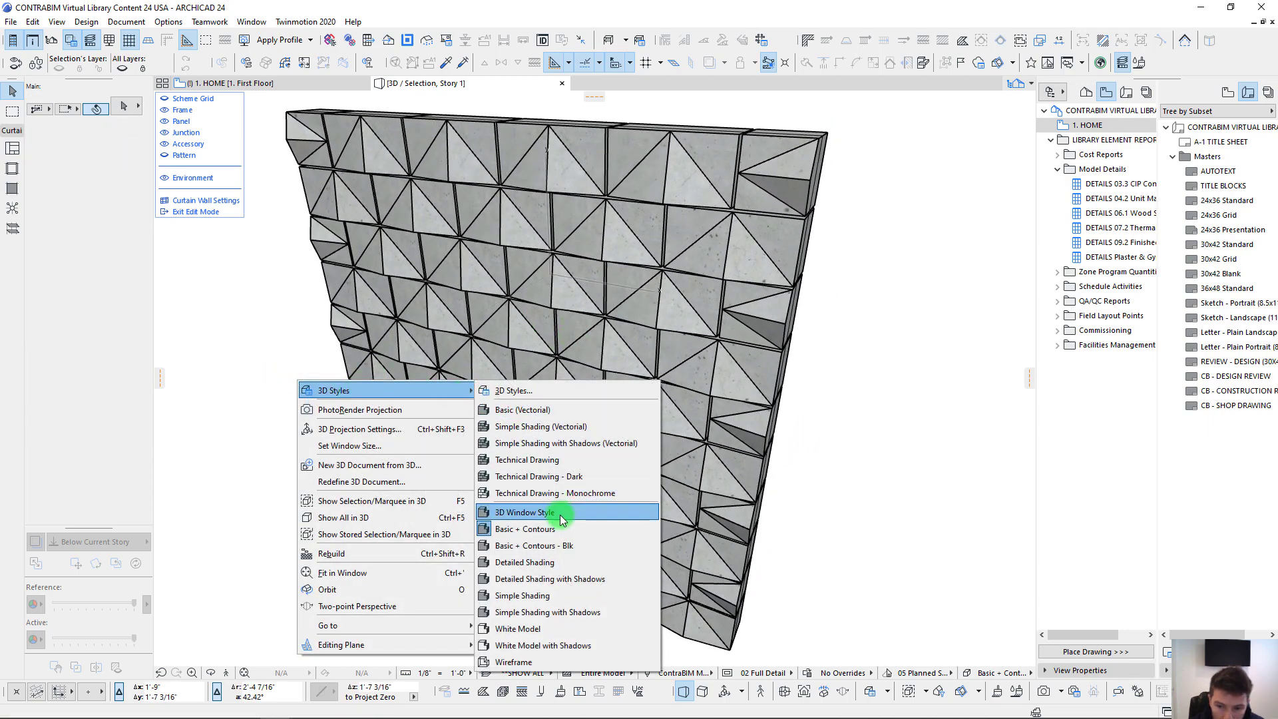
{"action": "left_click", "coordinate": [566, 578]}
{"action": "middle_click_drag", "start_coordinate": [465, 428], "coordinate": [509, 337], "text": "shift"}
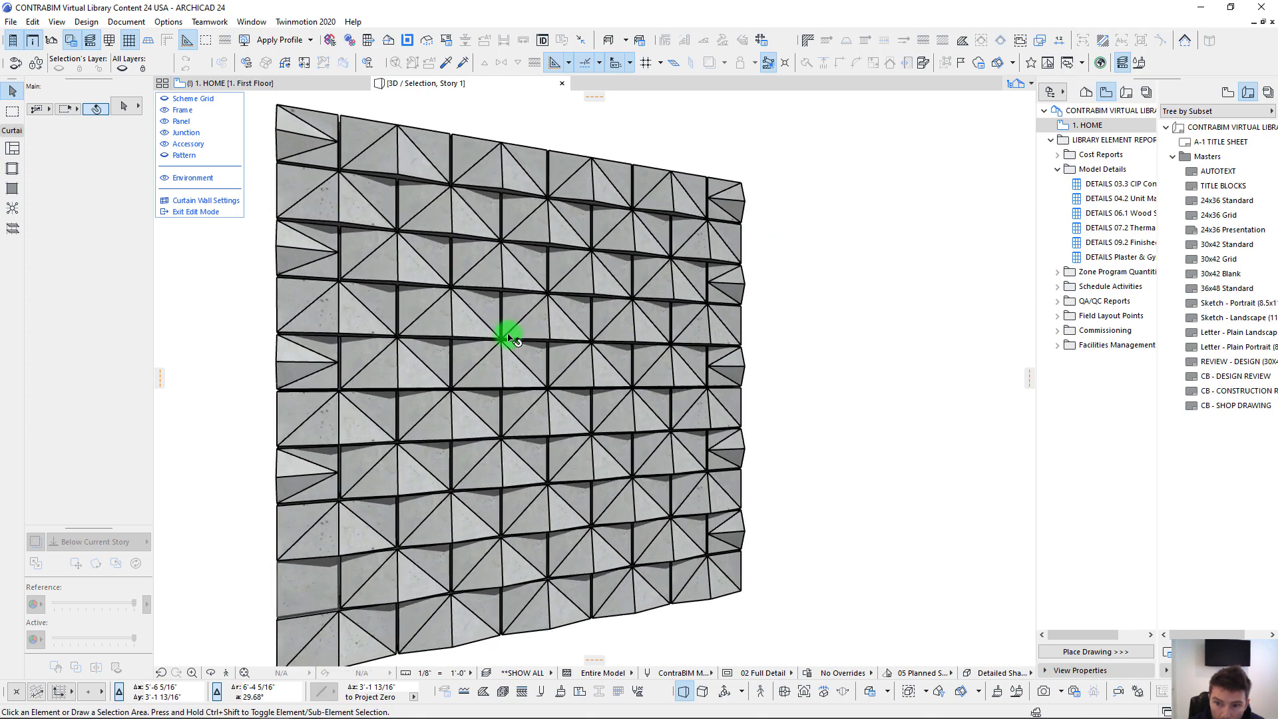
{"action": "scroll", "coordinate": [509, 338], "scroll_direction": "down", "scroll_amount": 2}
Step: Look over the curtain walls on the First Floor plan, and return to the 3D view of the shadow block wall
{"action": "key", "text": "F2"}
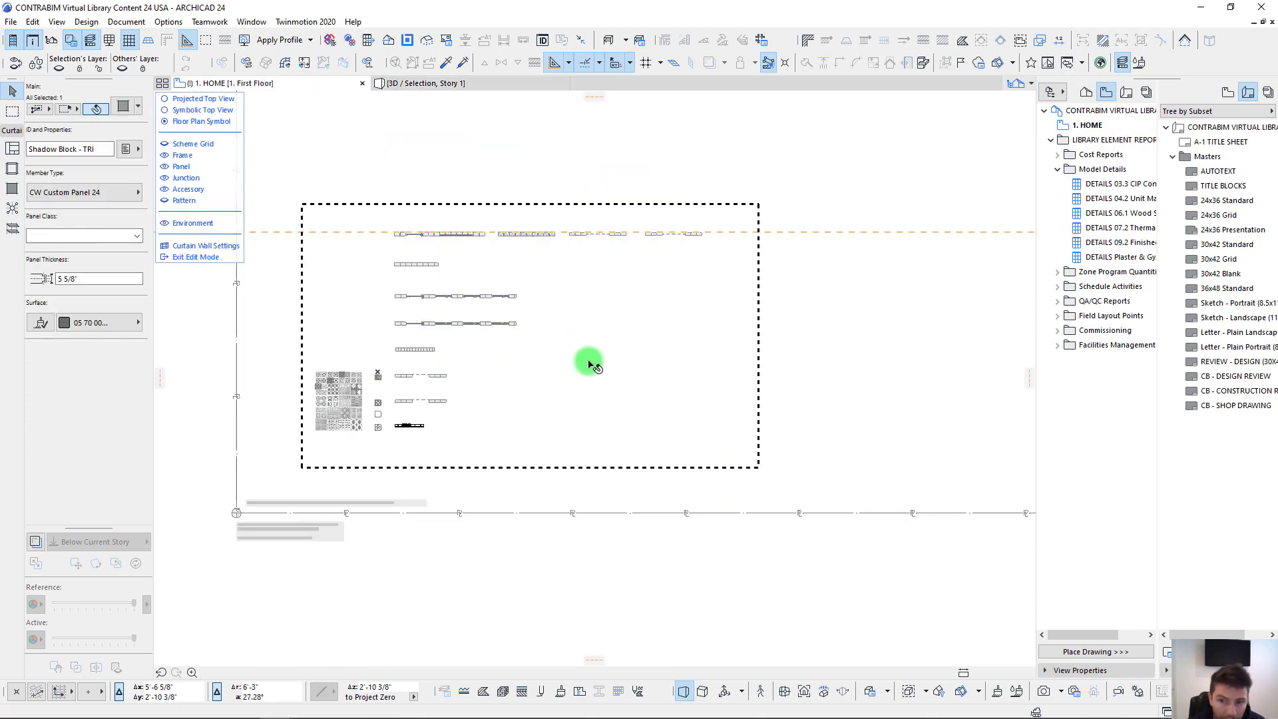
{"action": "scroll", "coordinate": [616, 365], "scroll_direction": "up", "scroll_amount": 4}
{"action": "middle_click_drag", "start_coordinate": [528, 353], "coordinate": [652, 415]}
{"action": "scroll", "coordinate": [644, 405], "scroll_direction": "down", "scroll_amount": 1}
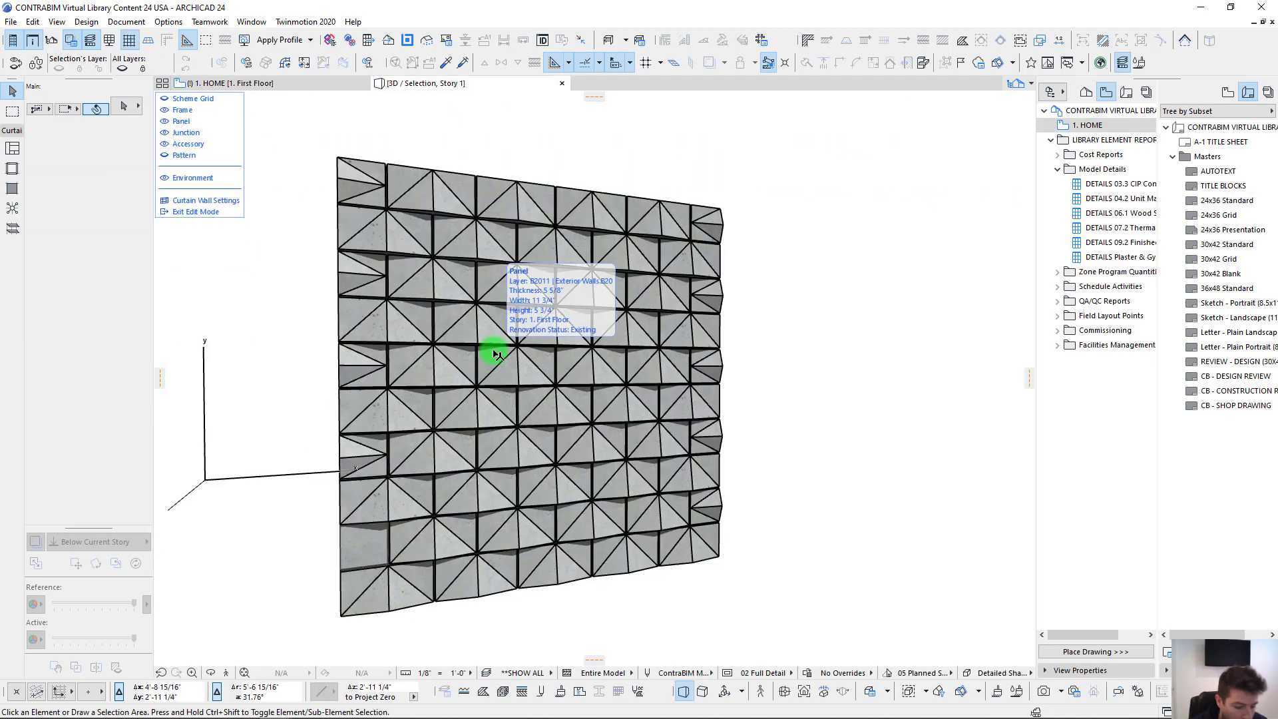
Step: Leave the curtain wall's edit mode and select the whole shadow block curtain wall in 3D
{"action": "key", "text": "Escape"}
{"action": "left_click", "coordinate": [524, 469]}
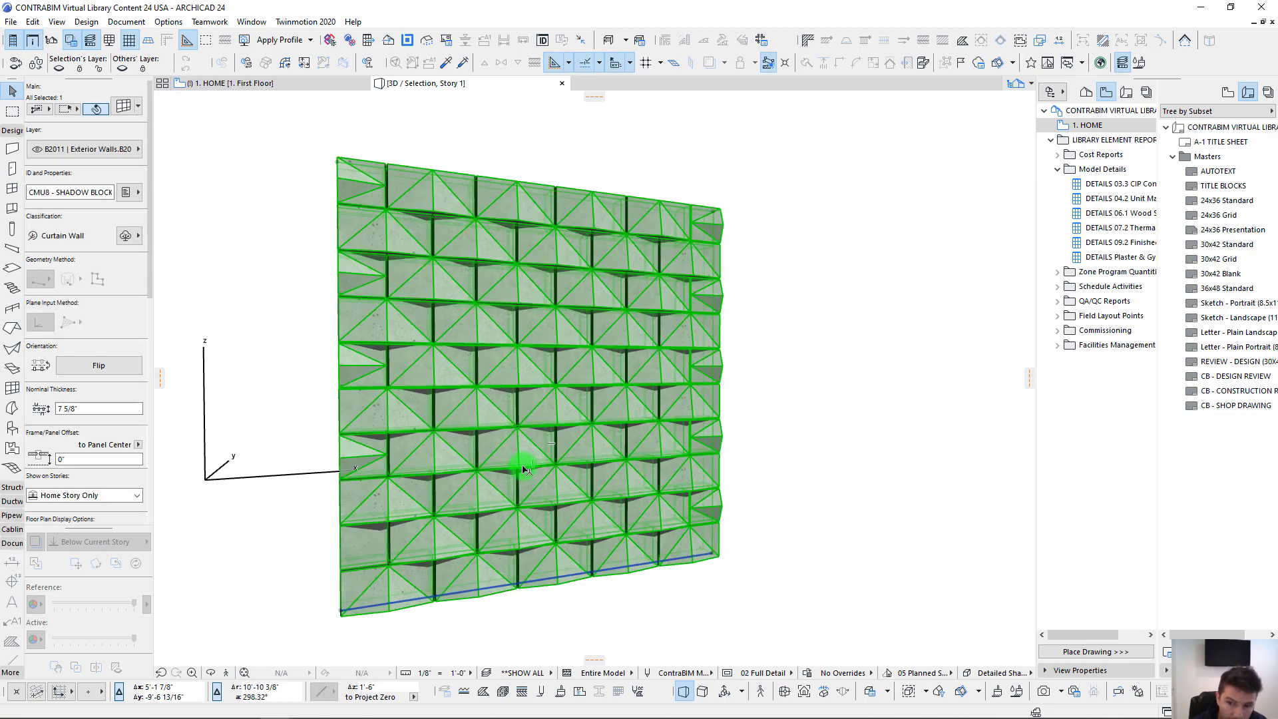
{"action": "scroll", "coordinate": [477, 400], "scroll_direction": "up", "scroll_amount": 2}
{"action": "scroll", "coordinate": [478, 399], "scroll_direction": "down", "scroll_amount": 5}
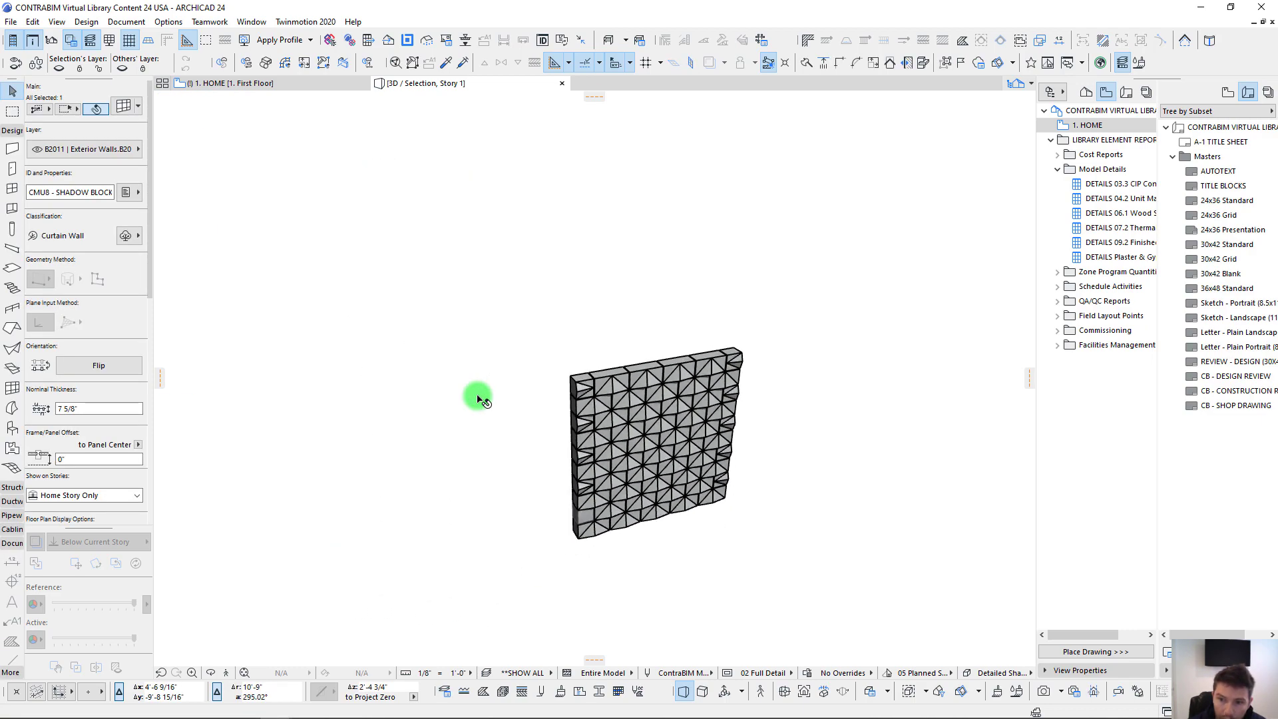
{"action": "scroll", "coordinate": [478, 399], "scroll_direction": "up", "scroll_amount": 5}
{"action": "scroll", "coordinate": [478, 398], "scroll_direction": "up", "scroll_amount": 2, "text": "ctrl"}
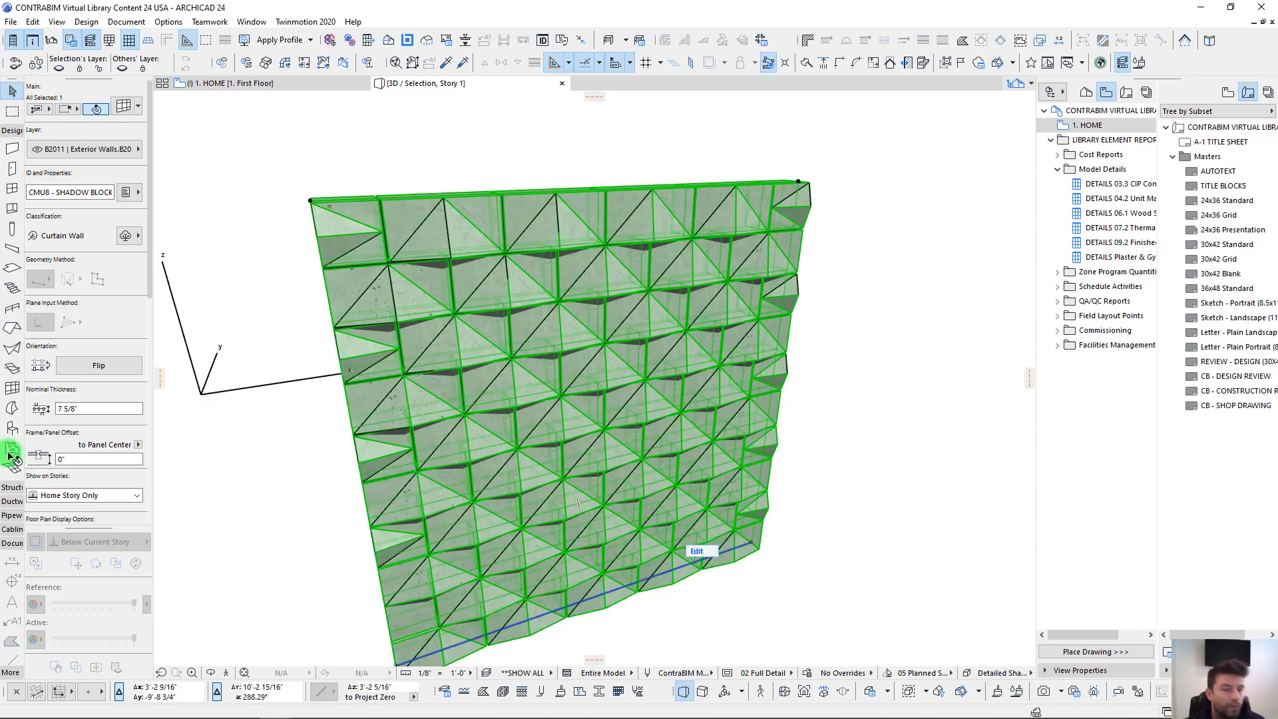